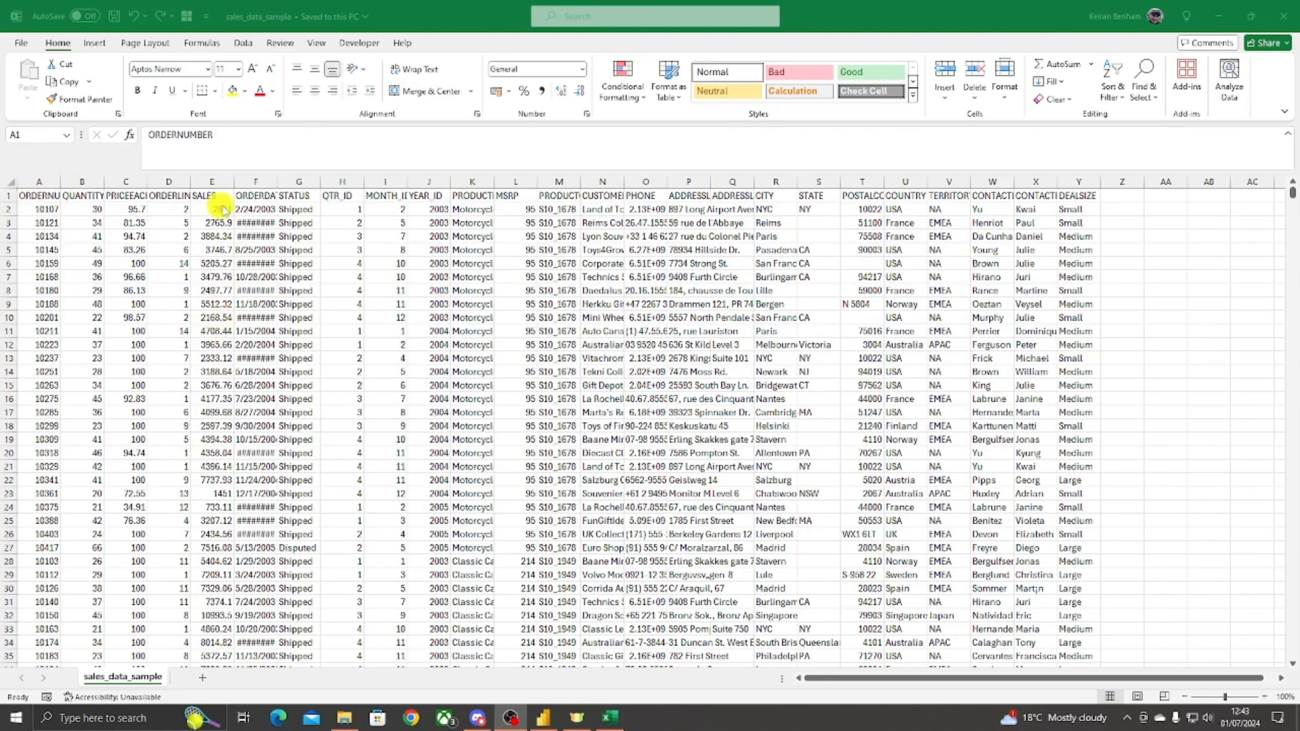
# Step: AutoFit the widths of columns A through Y so the headers and values are fully readable
pyautogui.moveTo(40, 182); pyautogui.dragTo(1101, 182)
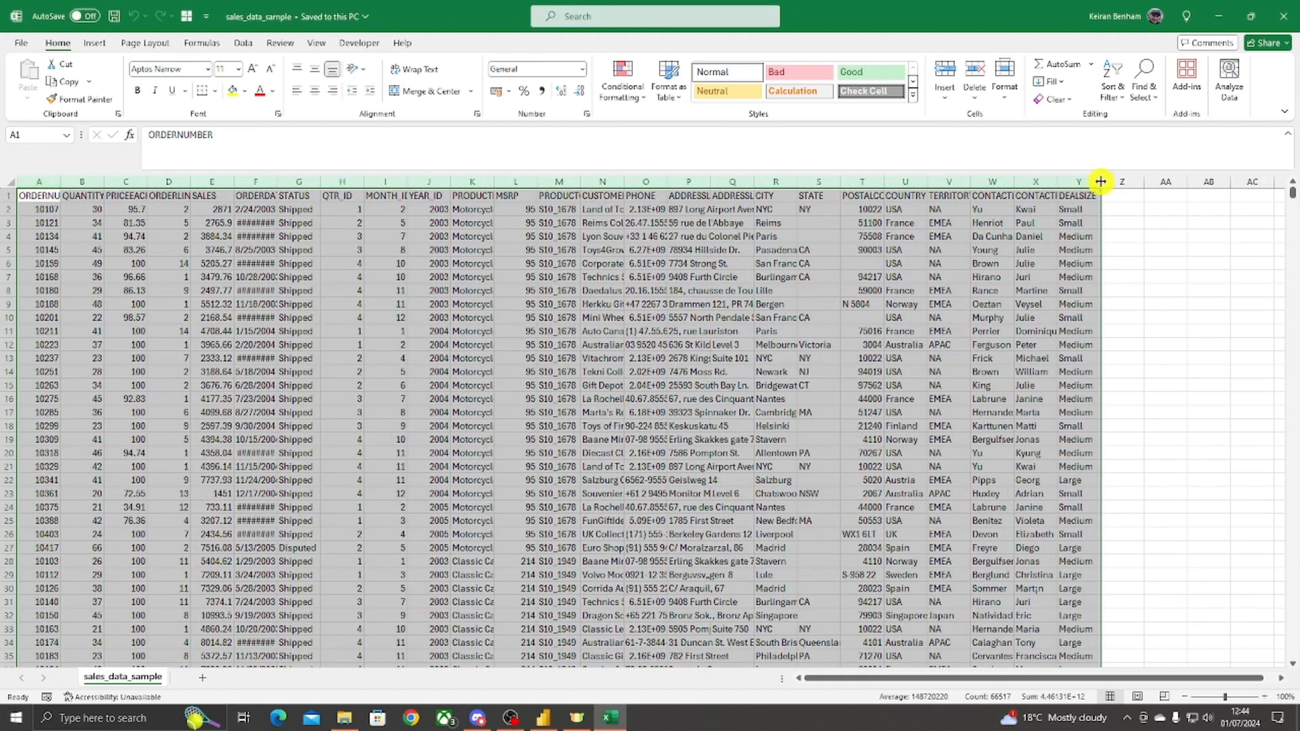
pyautogui.doubleClick(1101, 181)
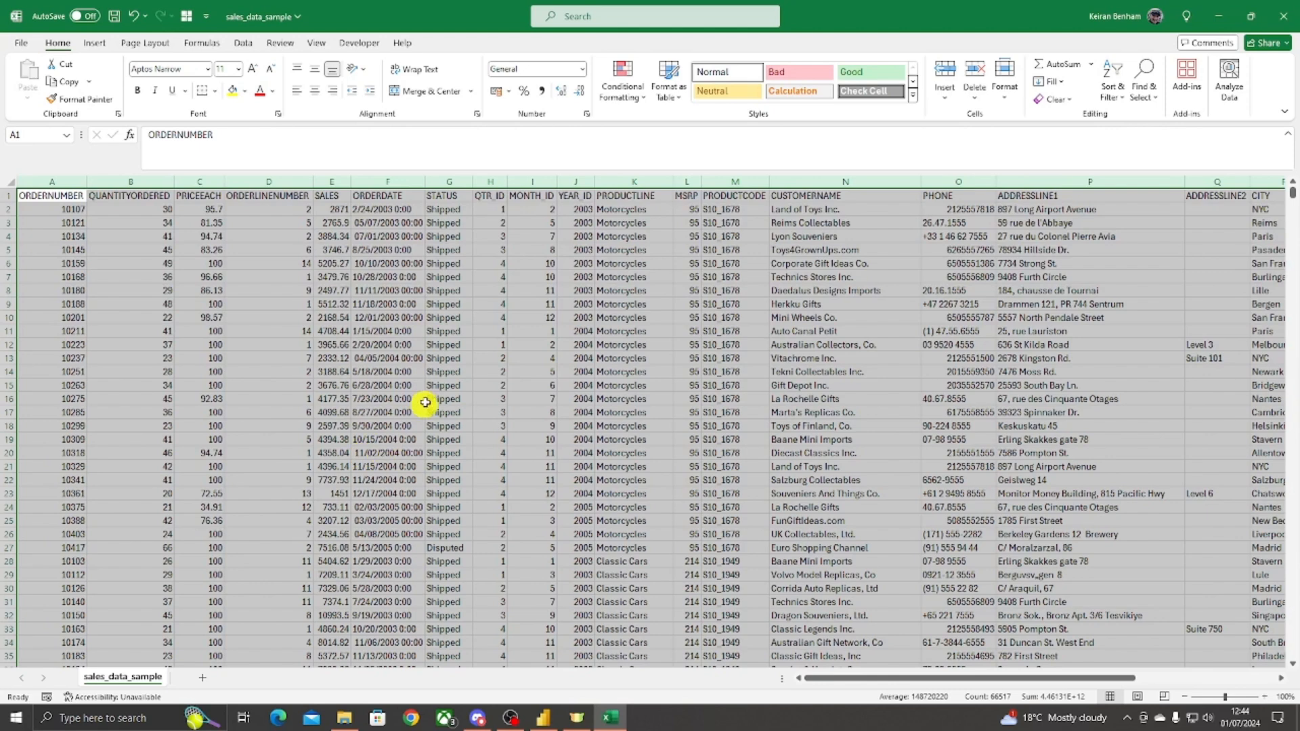
pyautogui.click(443, 347)
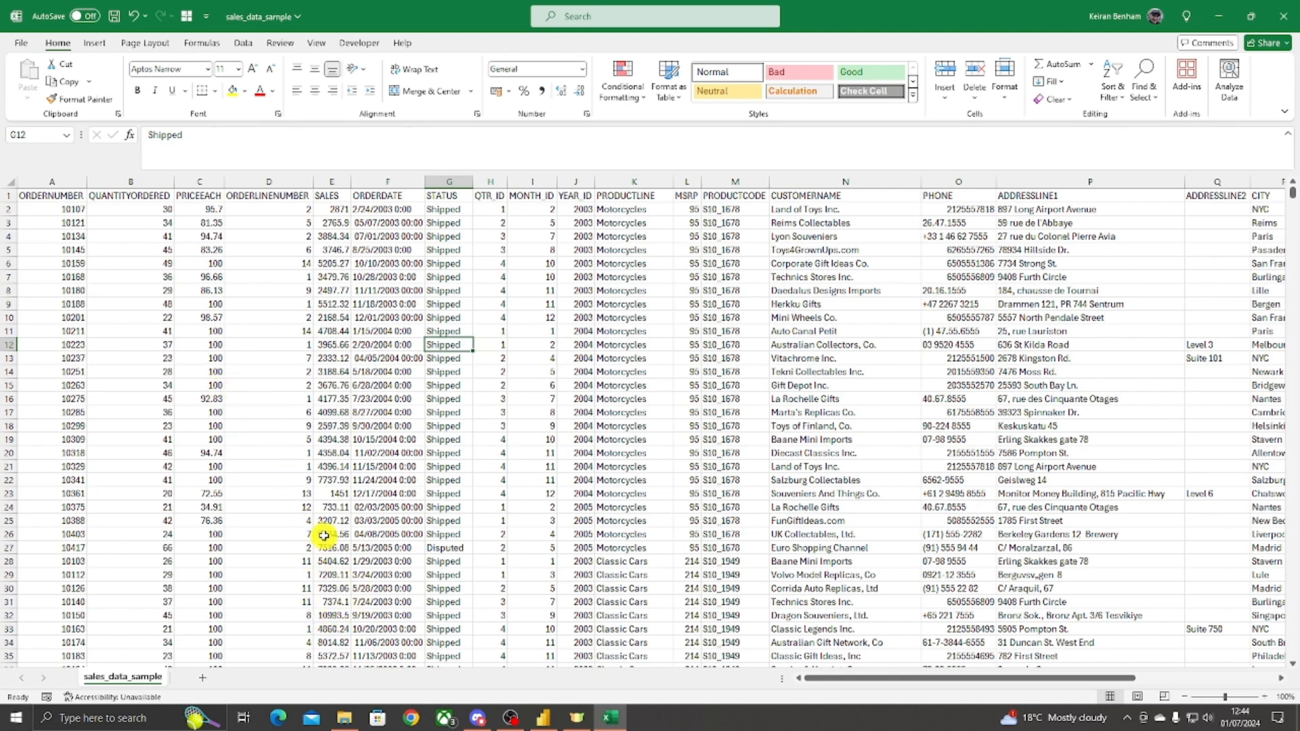
# Step: Examine the ORDERDATE column's entries in F2:F7, comparing how the individual dates are stored and formatted
pyautogui.click(388, 177)
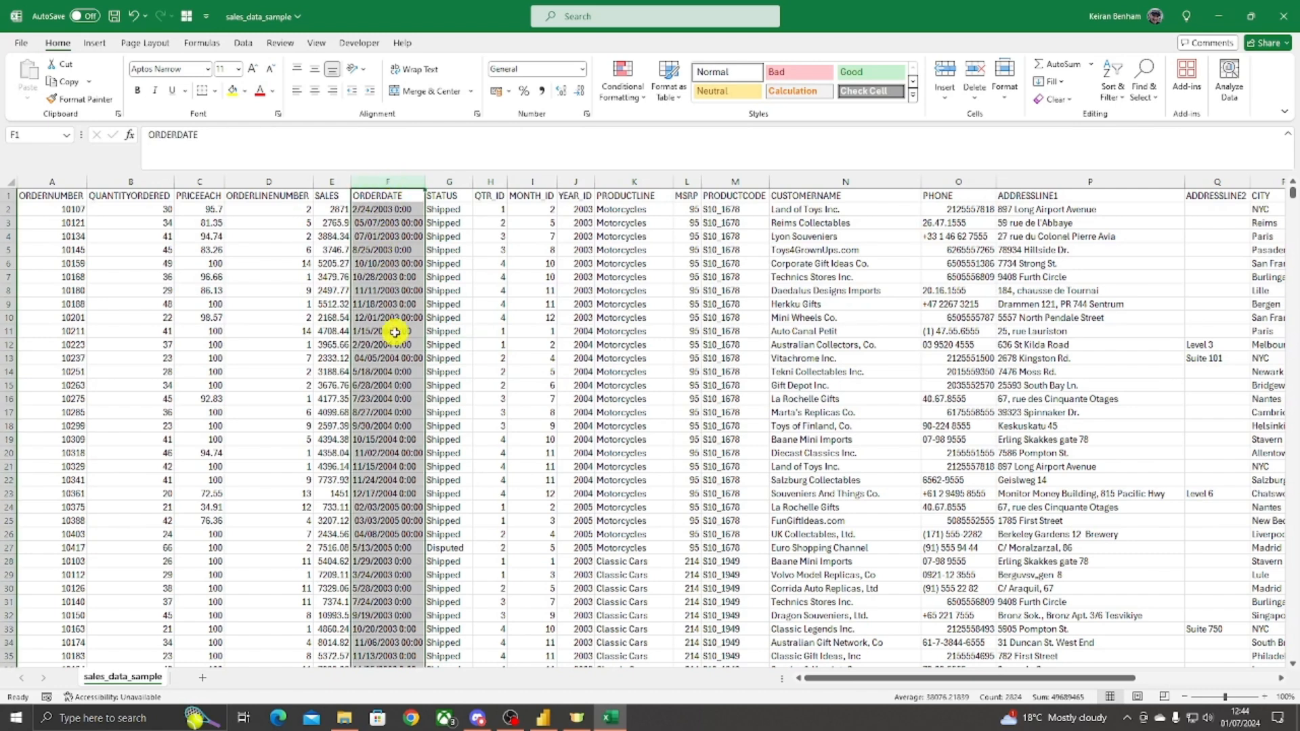
pyautogui.click(317, 364)
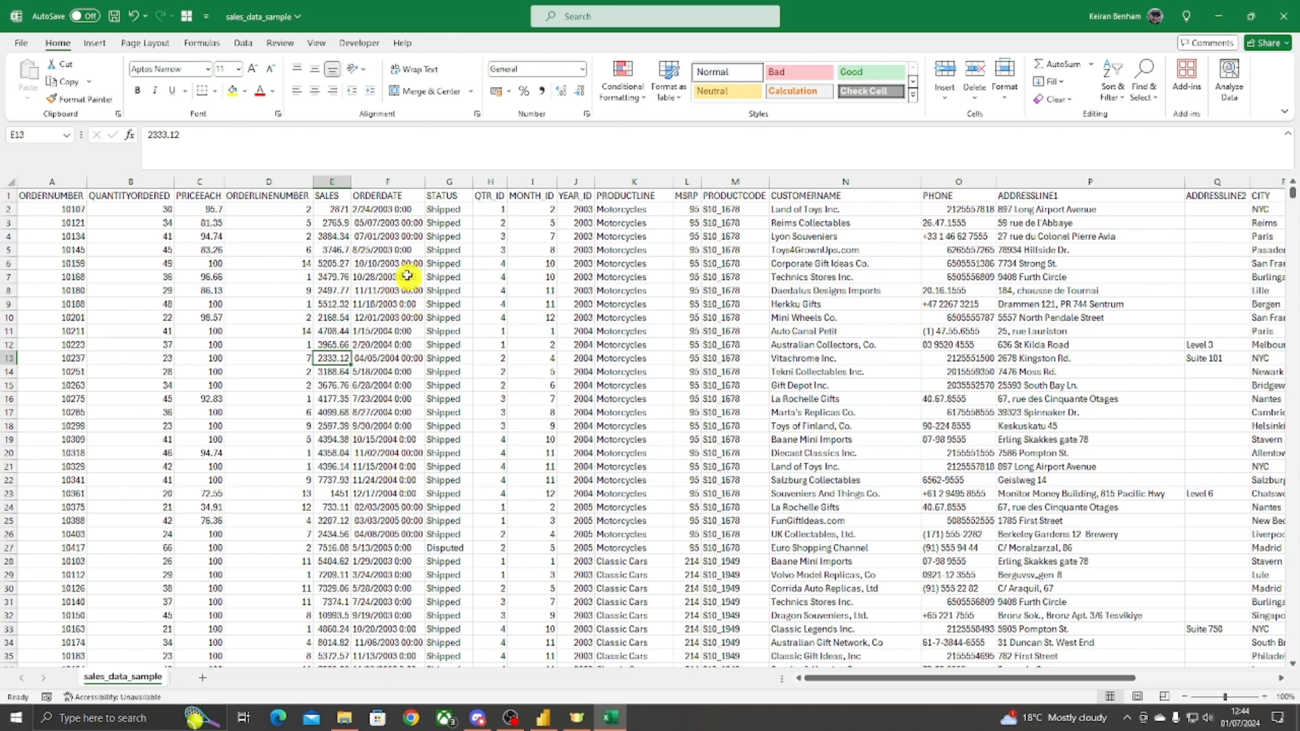
pyautogui.click(382, 210)
pyautogui.click(381, 223)
pyautogui.click(381, 236)
pyautogui.click(382, 252)
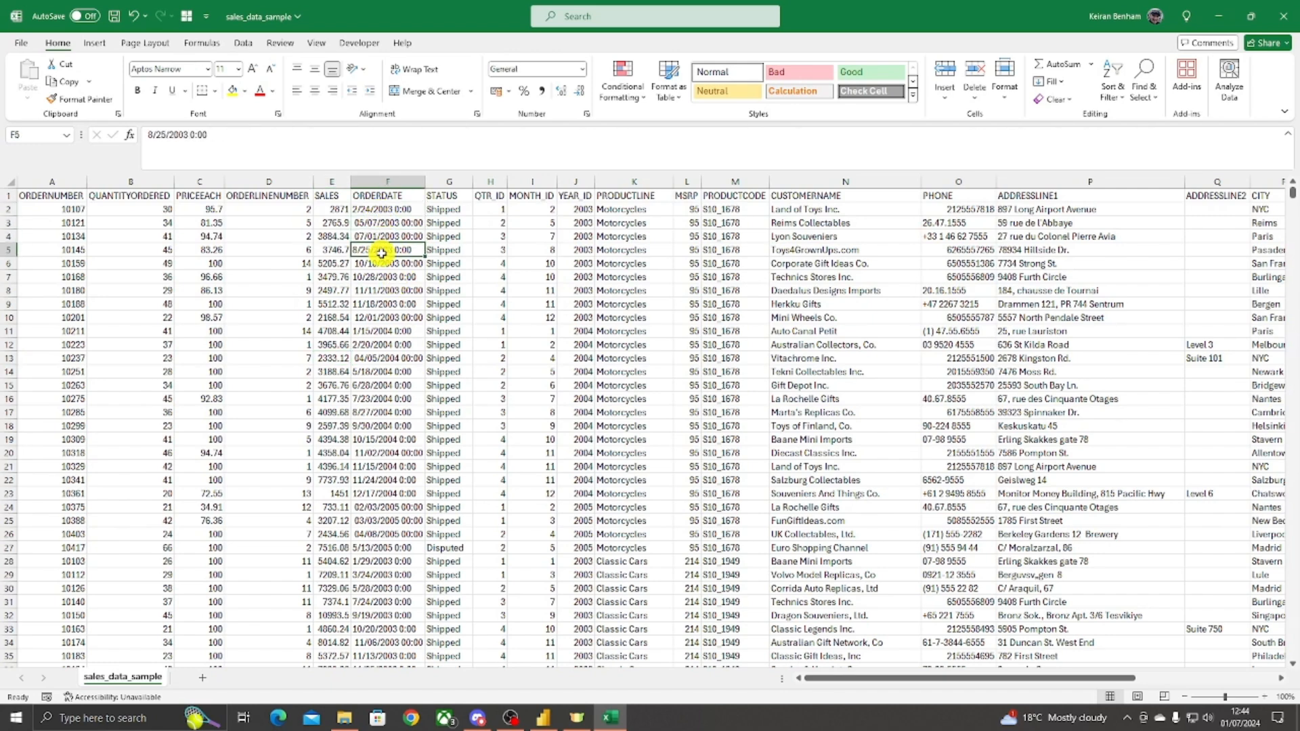
pyautogui.click(363, 263)
pyautogui.click(373, 278)
pyautogui.click(377, 210)
pyautogui.click(386, 223)
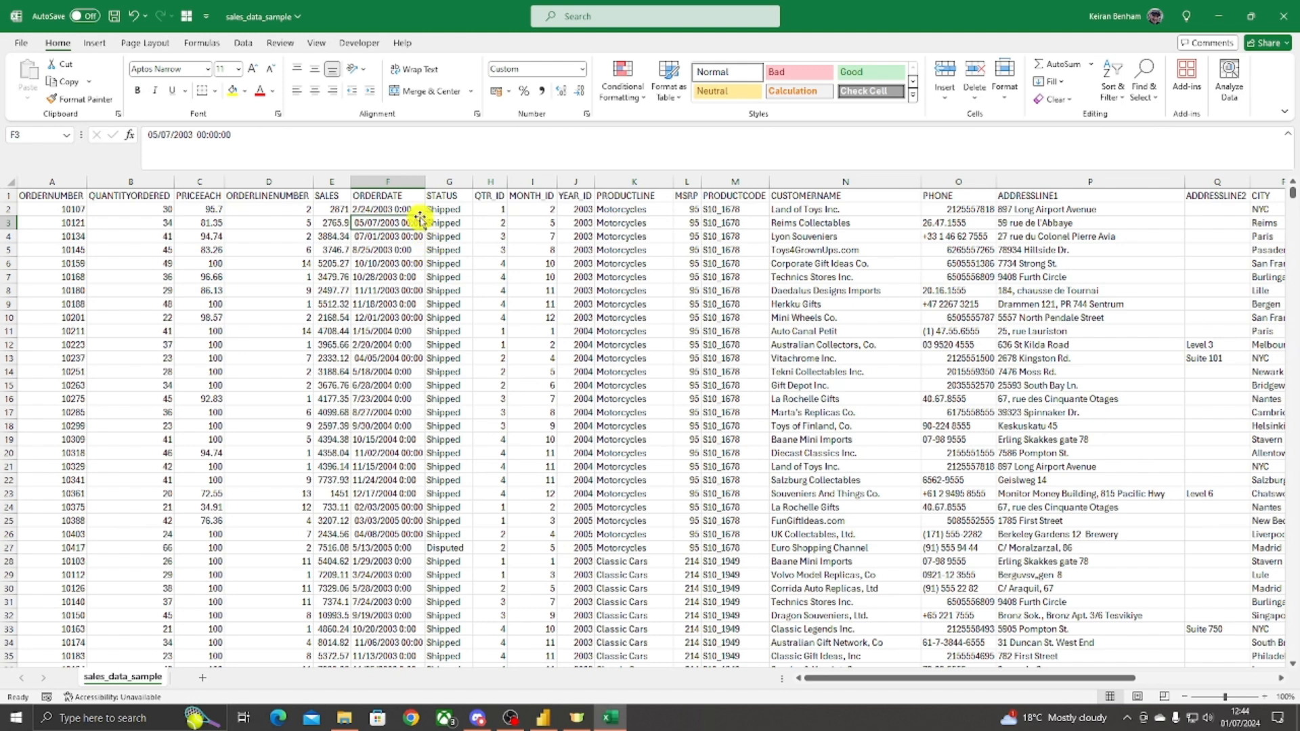
# Step: Apply the Short Date number format to the entire ORDERDATE column
pyautogui.click(390, 180)
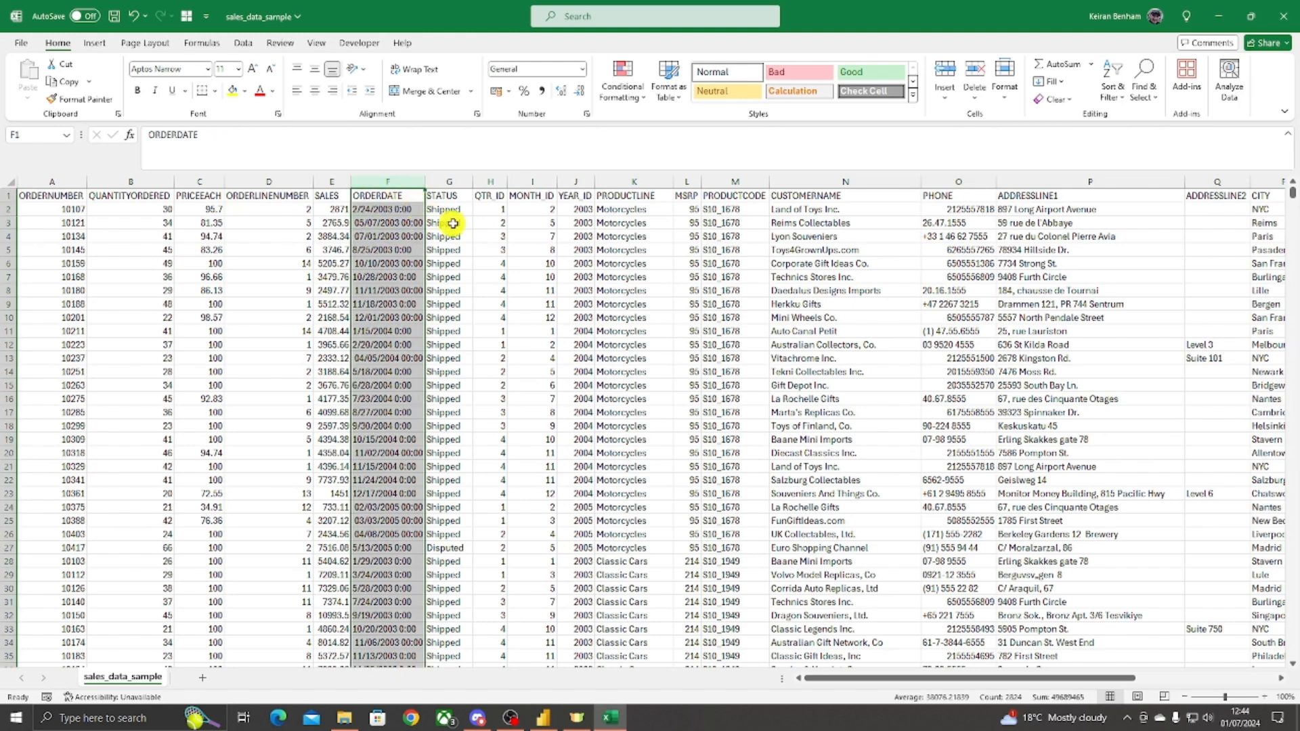
pyautogui.click(582, 69)
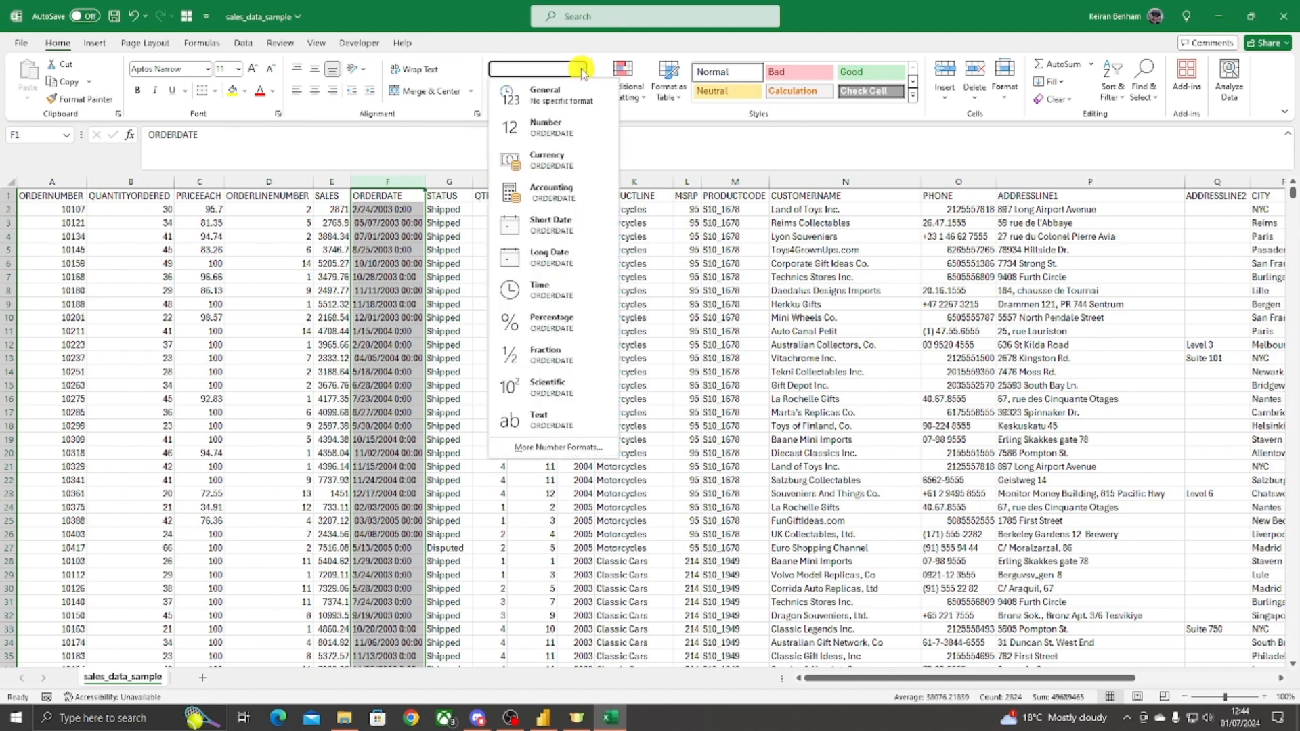
pyautogui.click(557, 226)
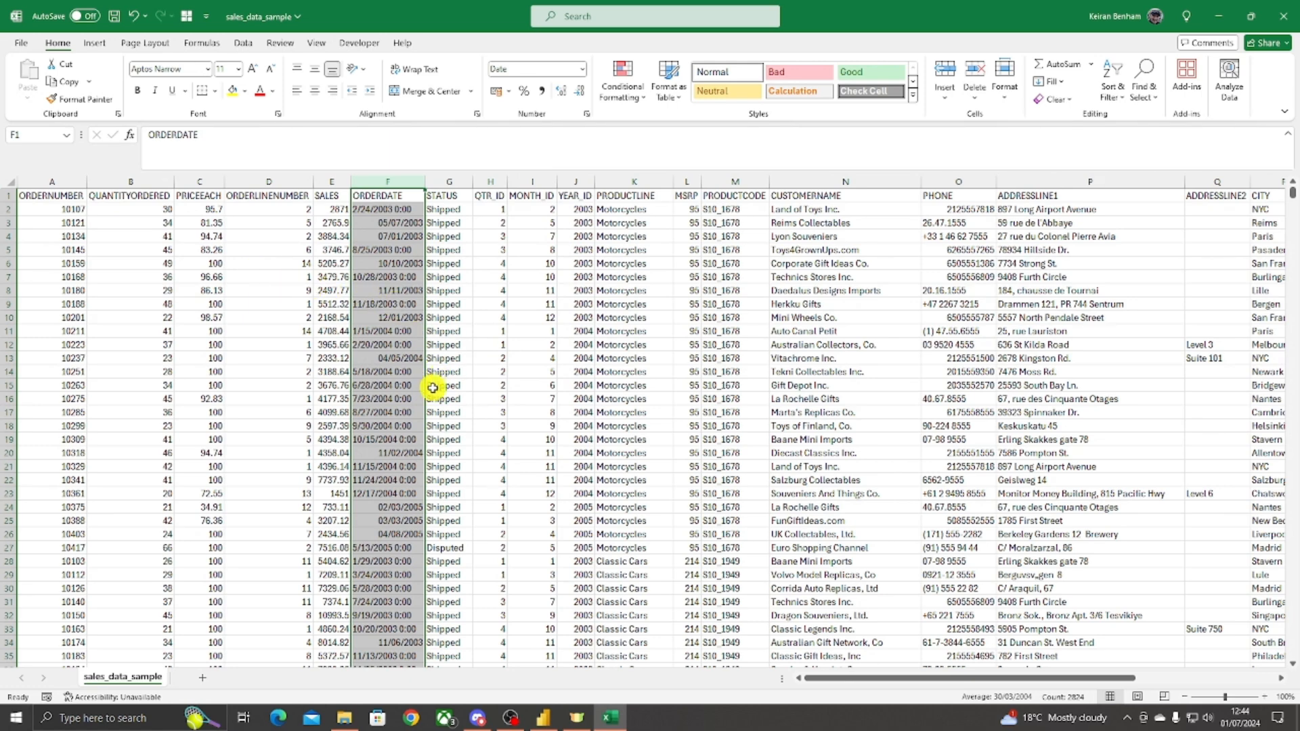
# Step: Check how the Short Date format applies to the individual ORDERDATE cells in F2:F10
pyautogui.click(411, 290)
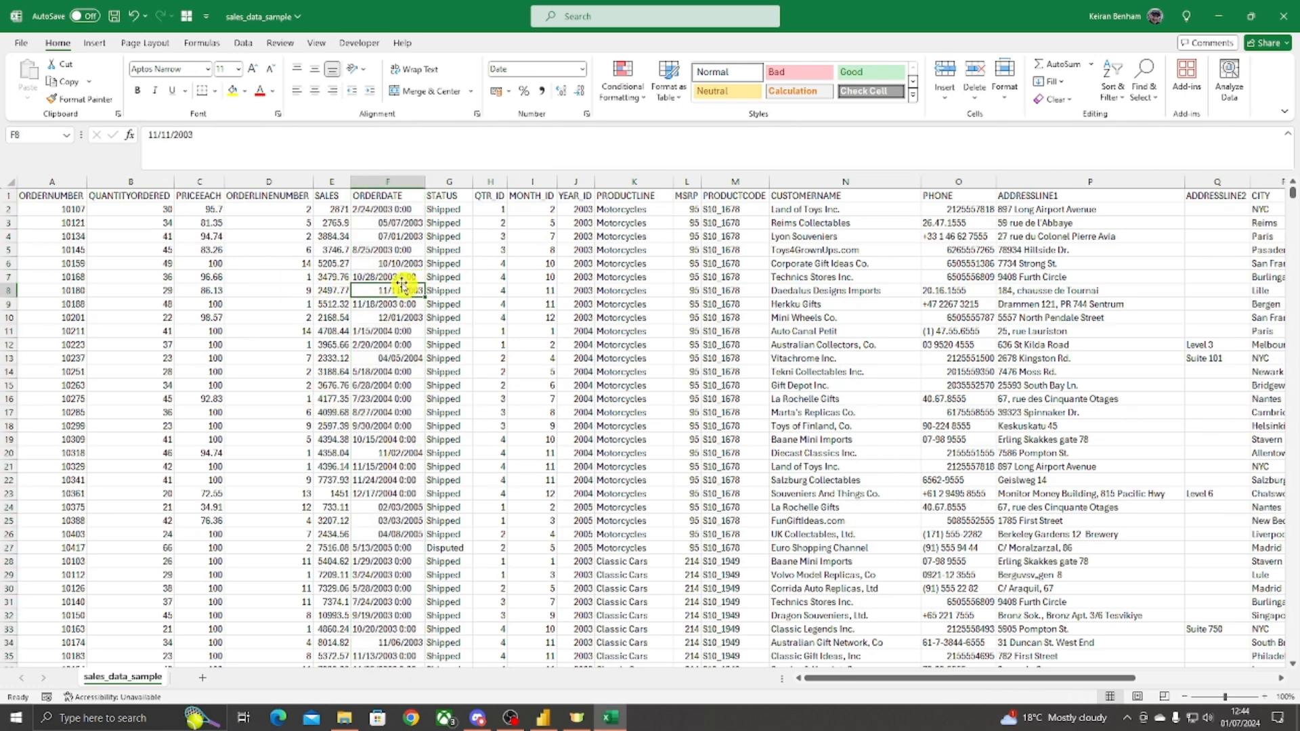
pyautogui.click(362, 210)
pyautogui.click(368, 222)
pyautogui.click(366, 237)
pyautogui.click(361, 211)
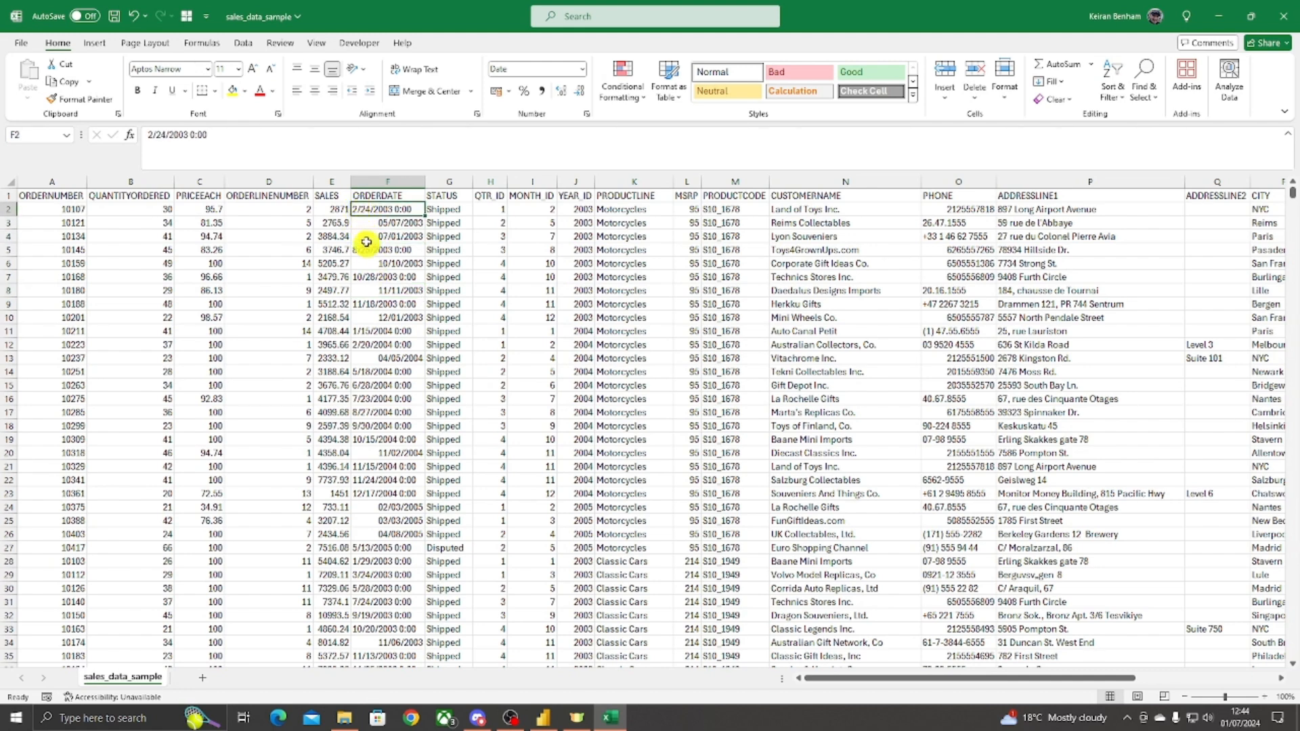
pyautogui.click(367, 264)
pyautogui.click(366, 278)
pyautogui.click(365, 289)
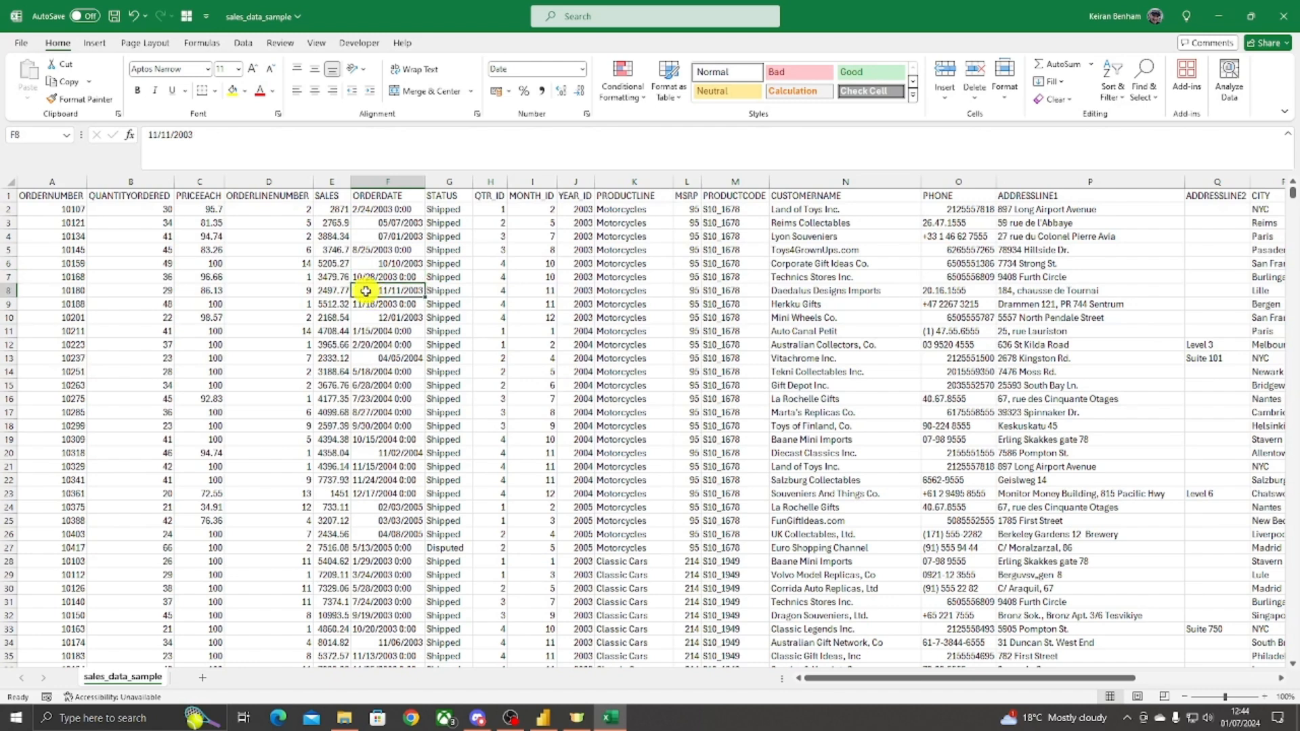
pyautogui.click(367, 304)
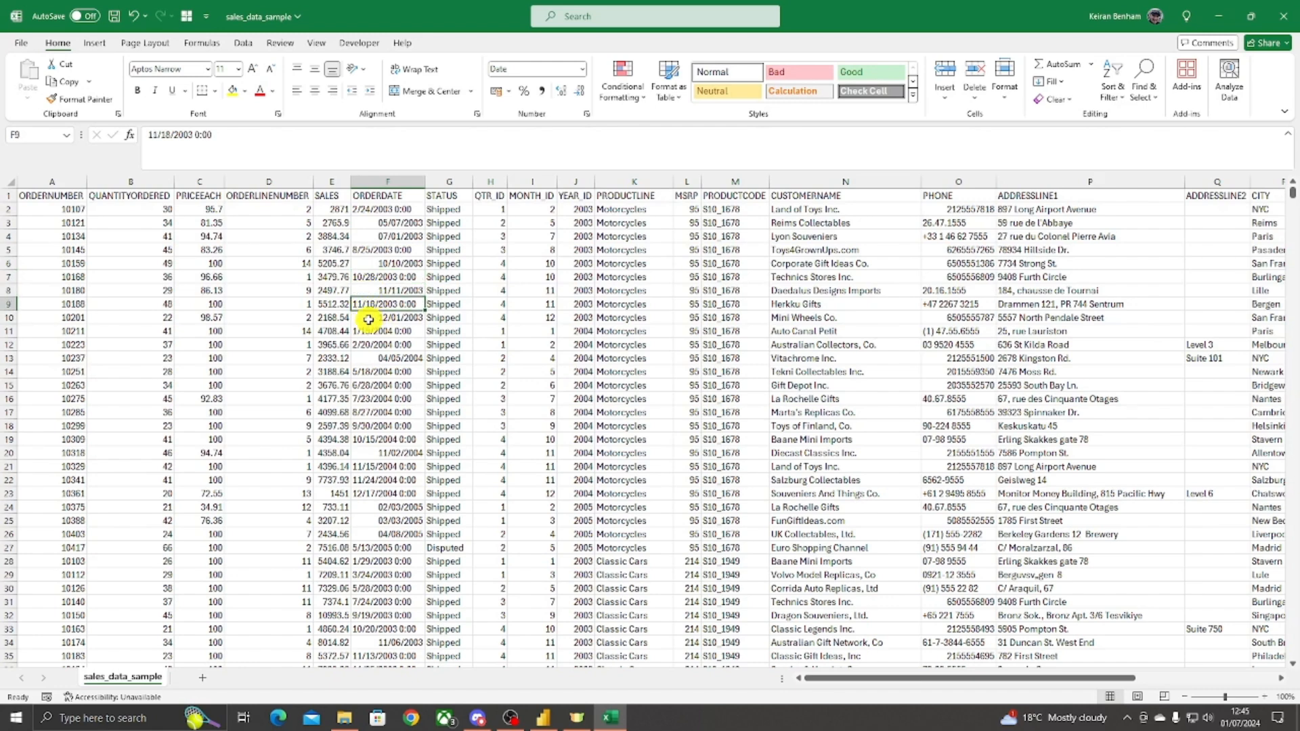
pyautogui.click(368, 319)
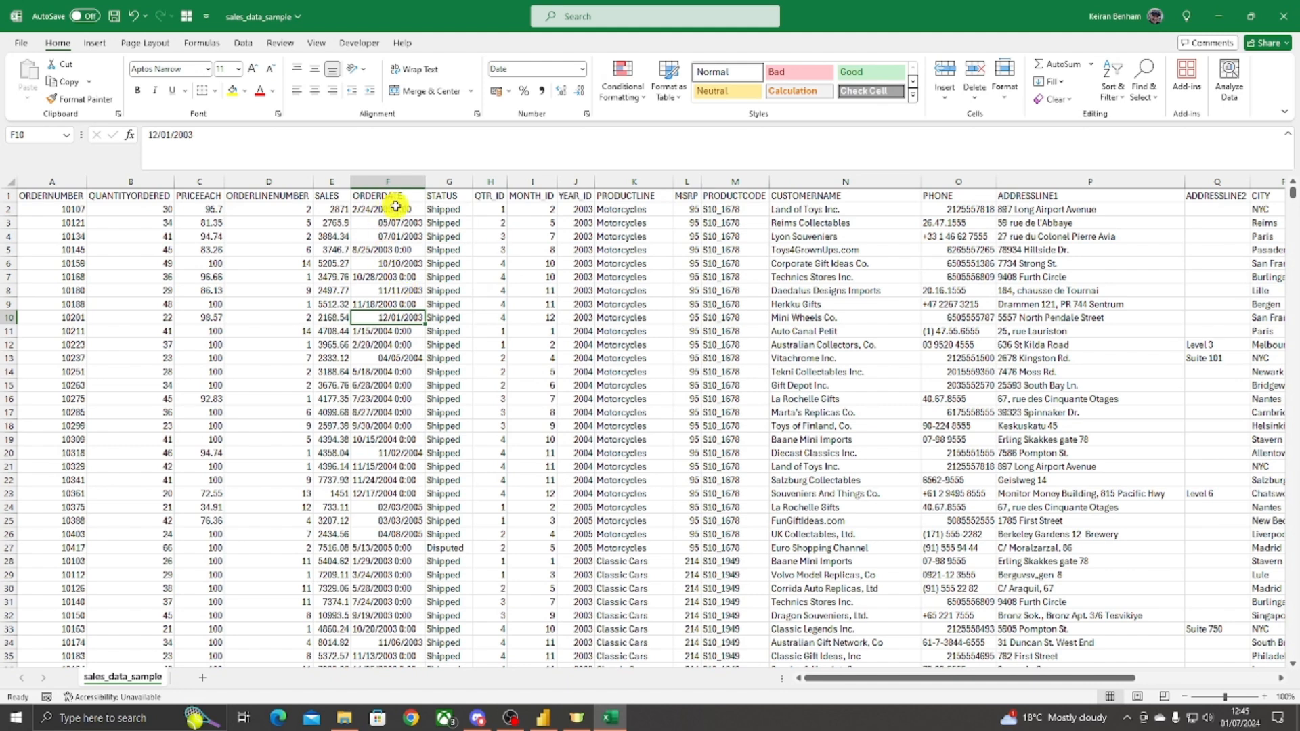
pyautogui.click(403, 222)
pyautogui.click(414, 235)
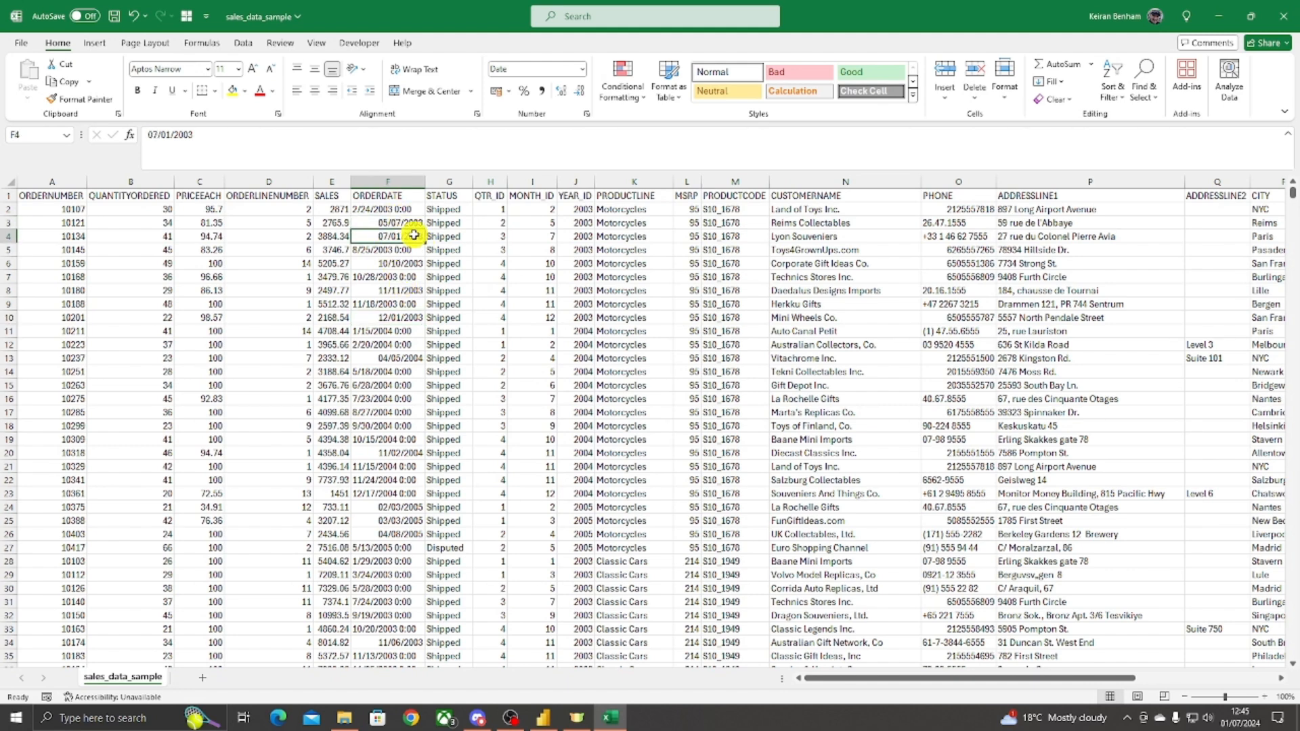
pyautogui.click(400, 263)
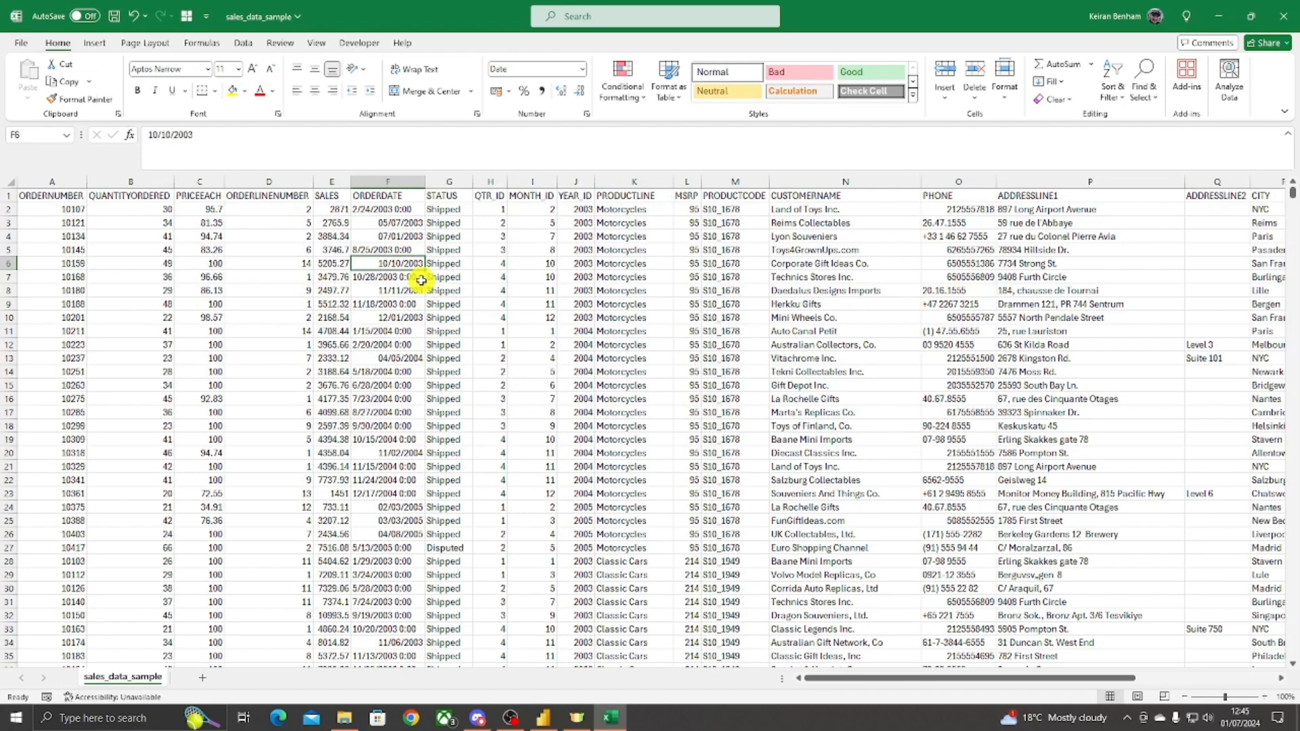
pyautogui.click(399, 225)
pyautogui.click(397, 234)
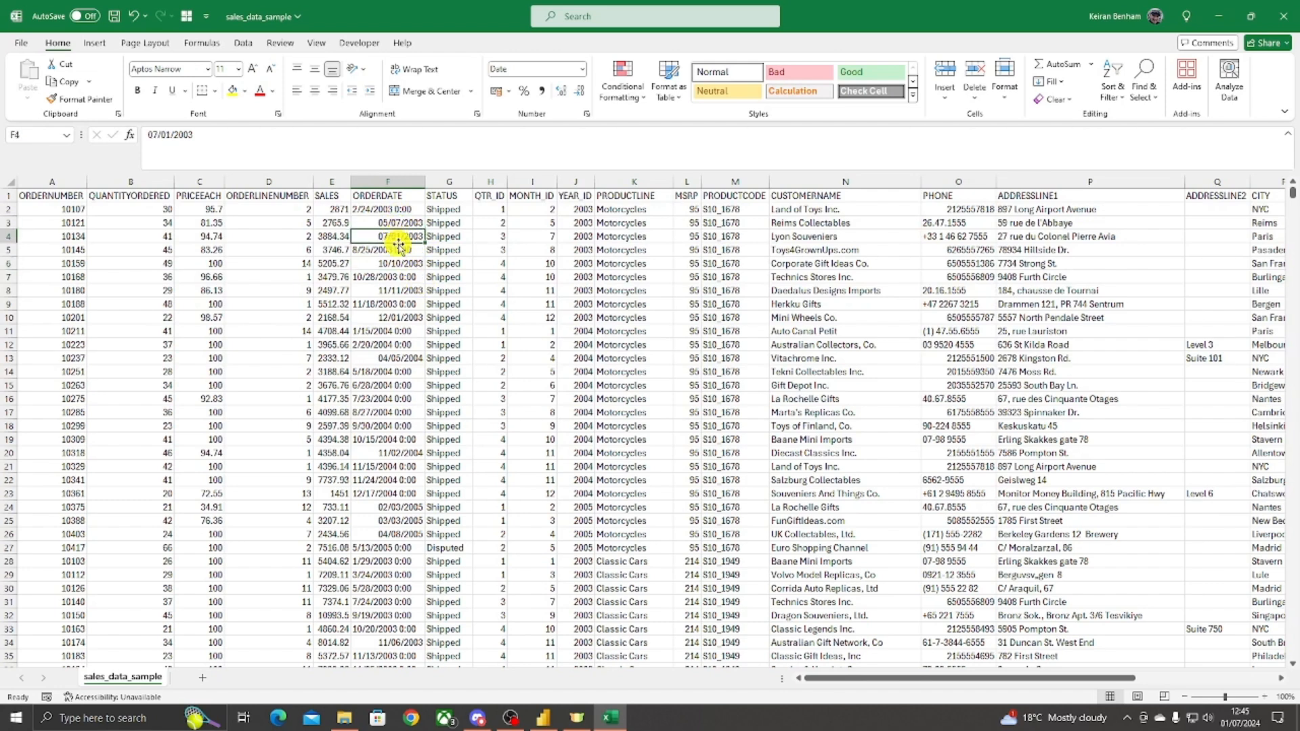
pyautogui.click(383, 263)
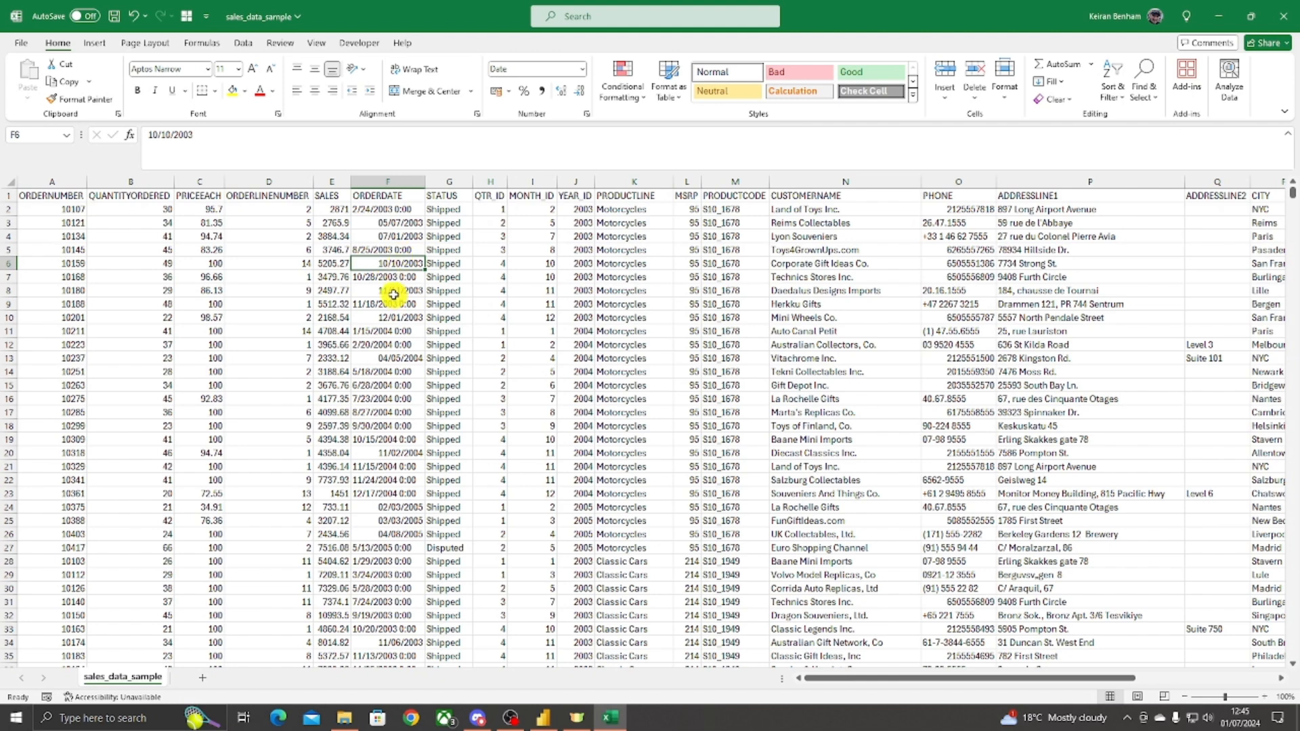
# Step: Inspect the ORDERDATE entries with a 0:00 time, such as F2, F5, F7 and F9, and compare them with F13
pyautogui.click(371, 210)
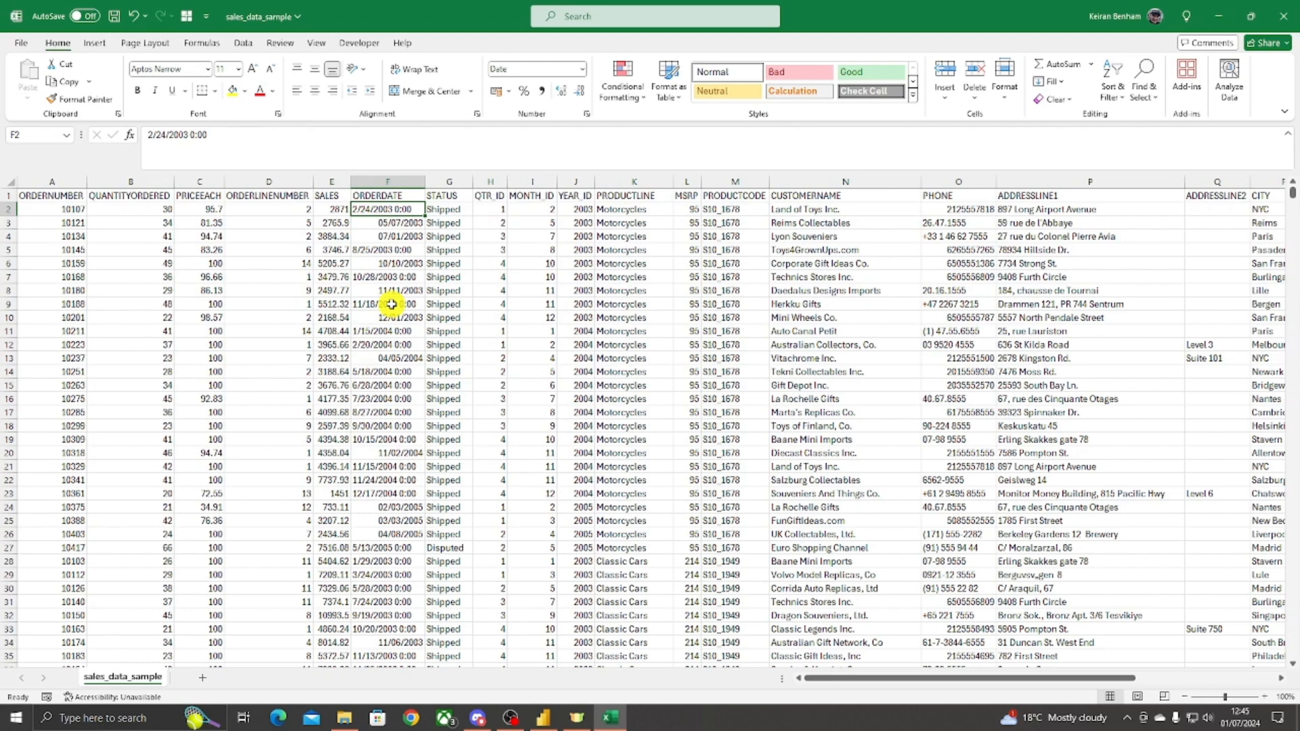
pyautogui.click(369, 253)
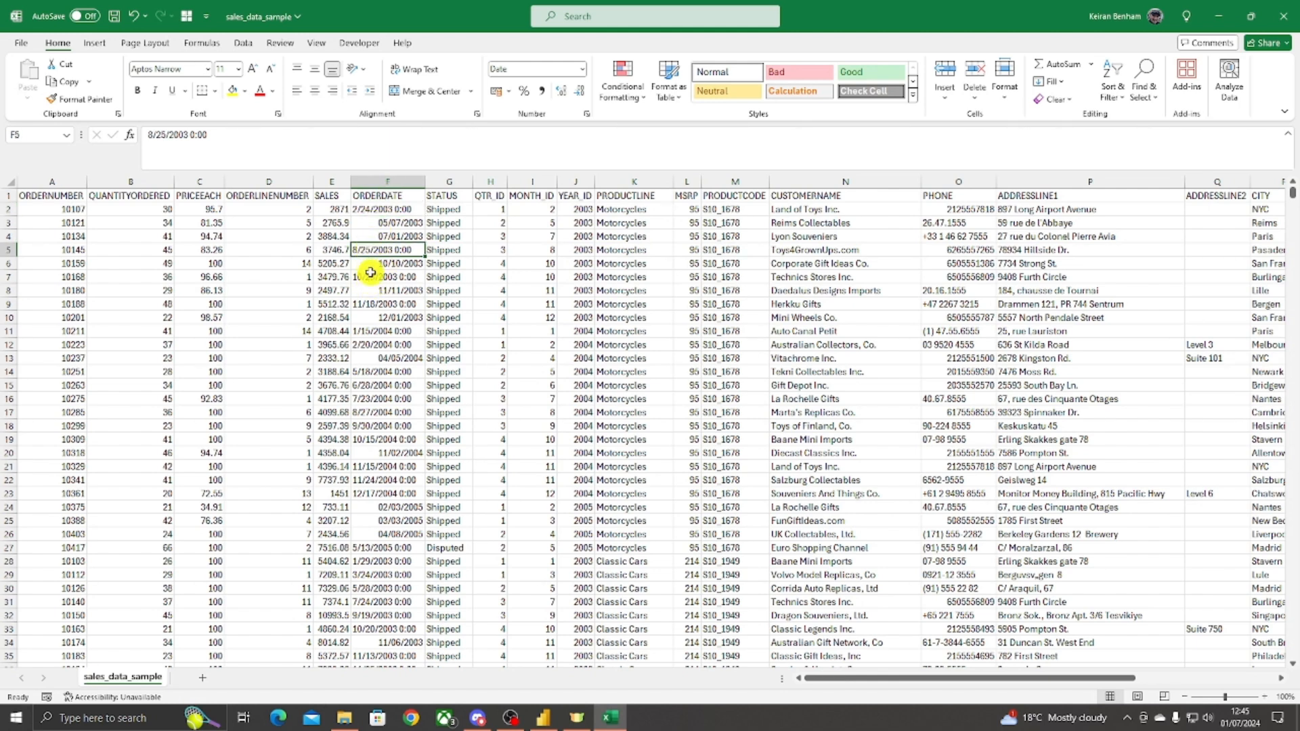
pyautogui.click(372, 277)
pyautogui.click(371, 304)
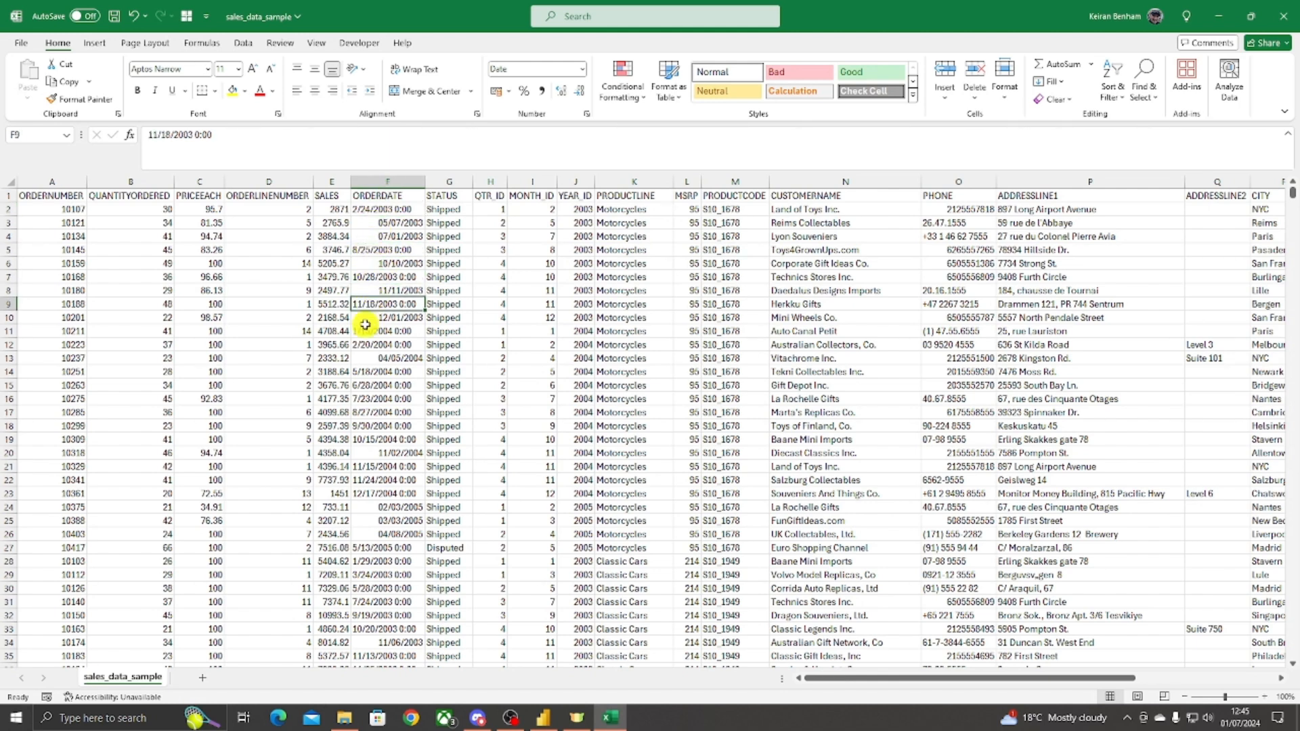
pyautogui.click(371, 329)
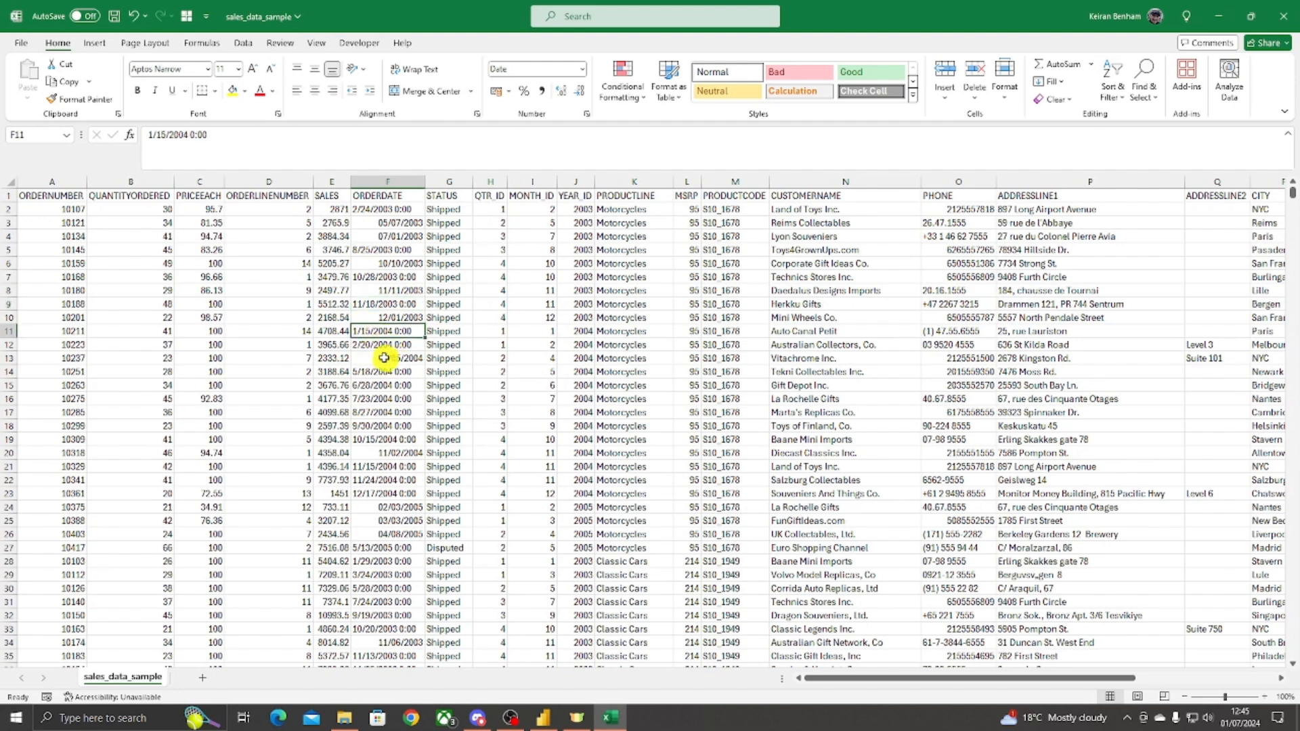
pyautogui.click(371, 346)
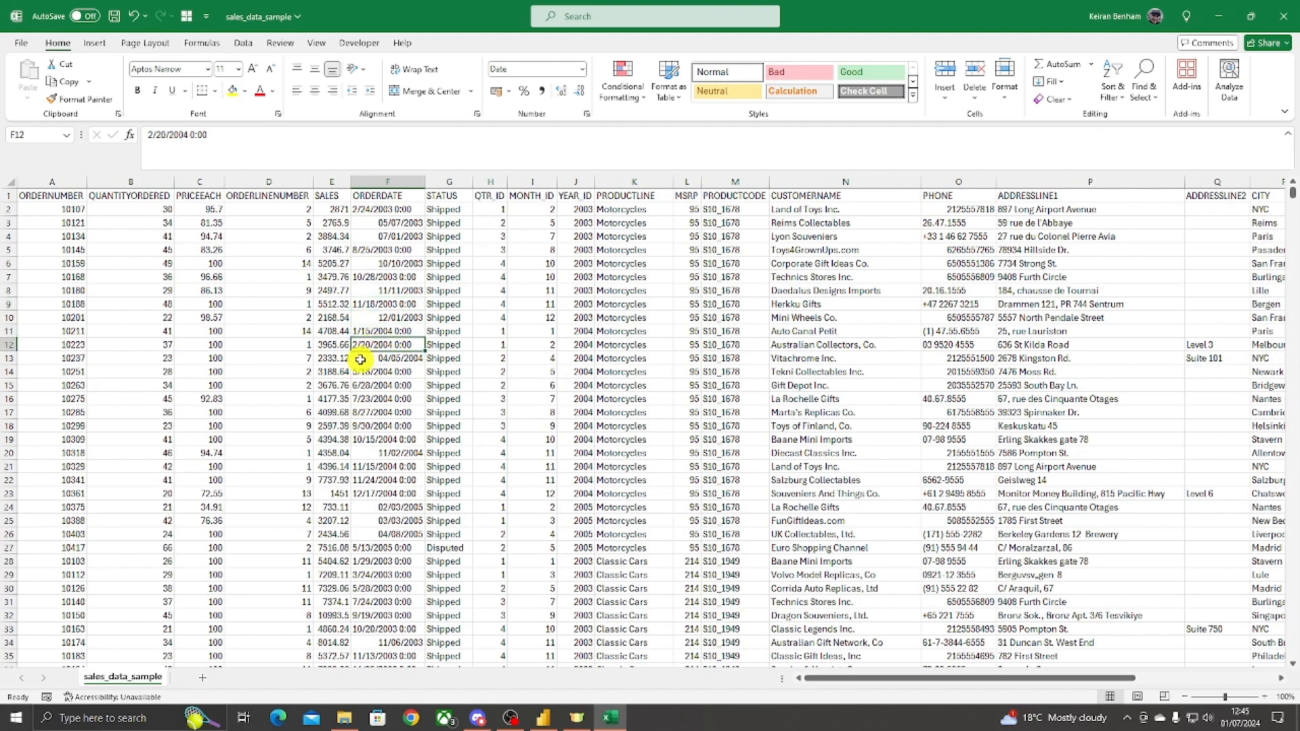
pyautogui.click(367, 360)
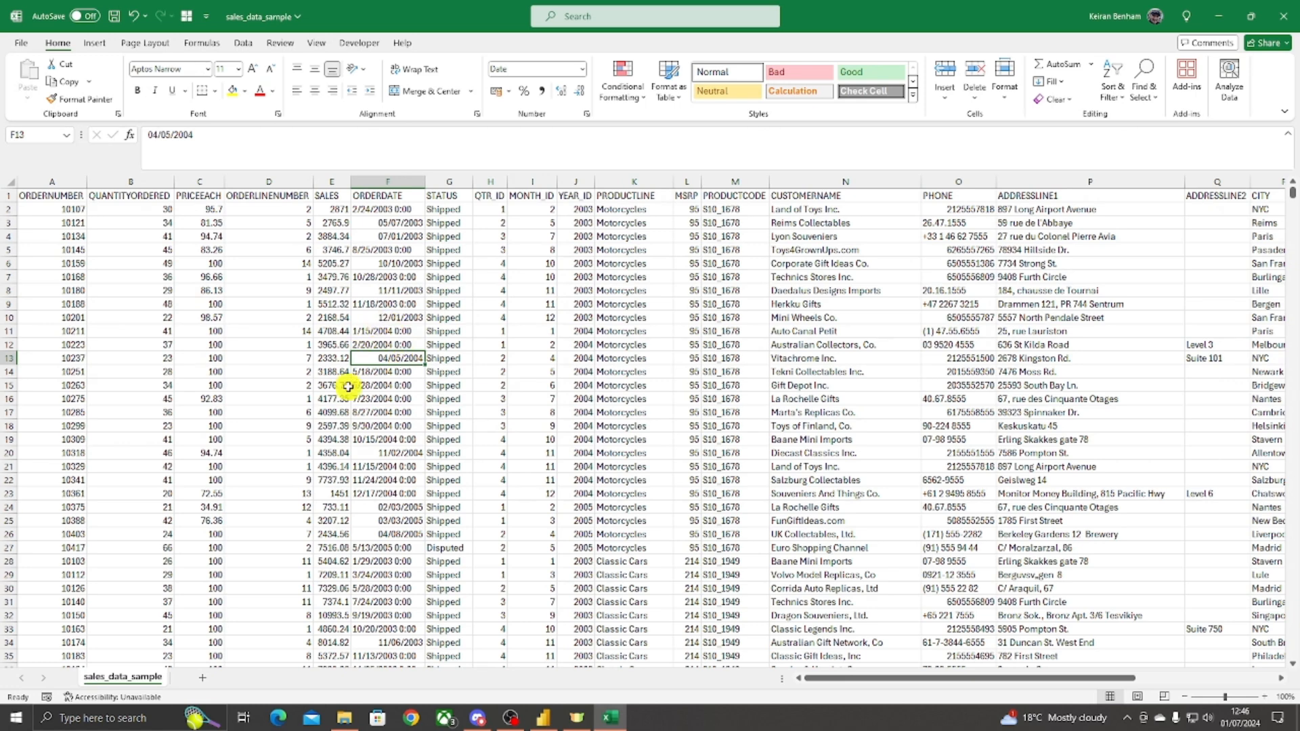
# Step: Apply the Text number format to the entire ORDERDATE column
pyautogui.click(389, 181)
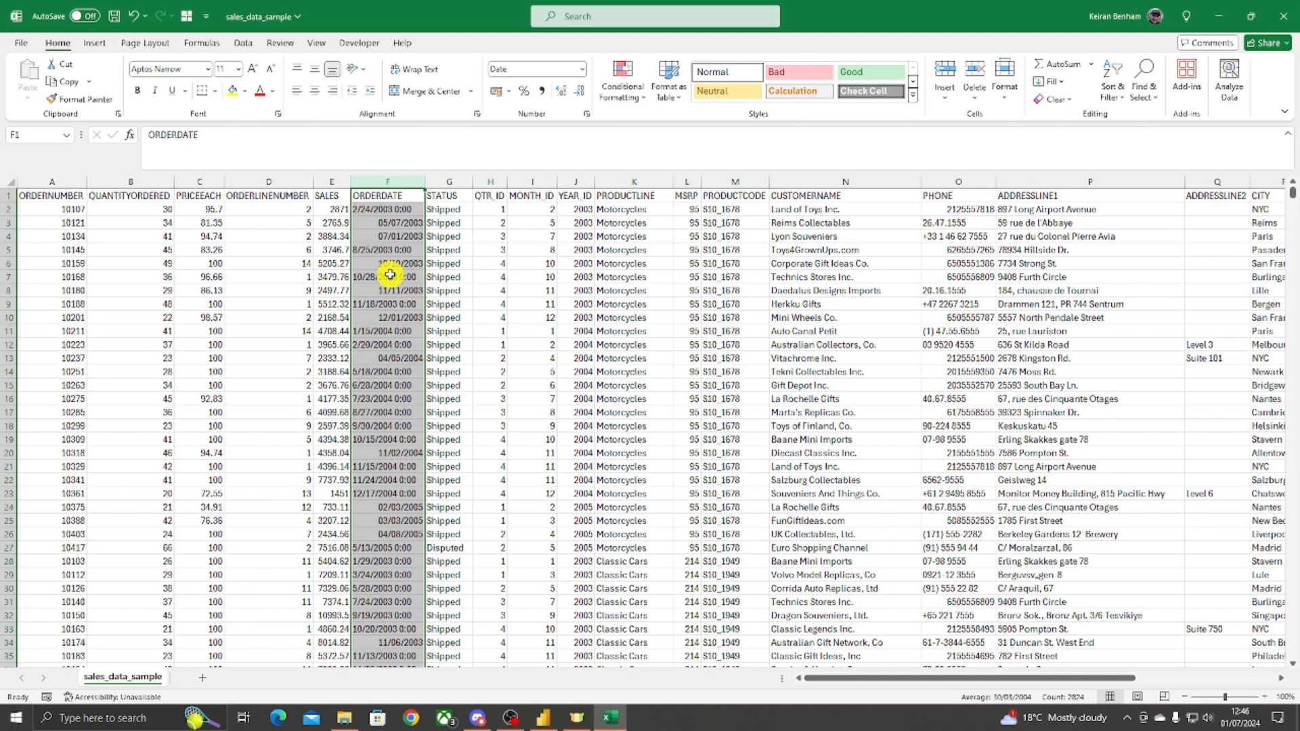
pyautogui.click(582, 70)
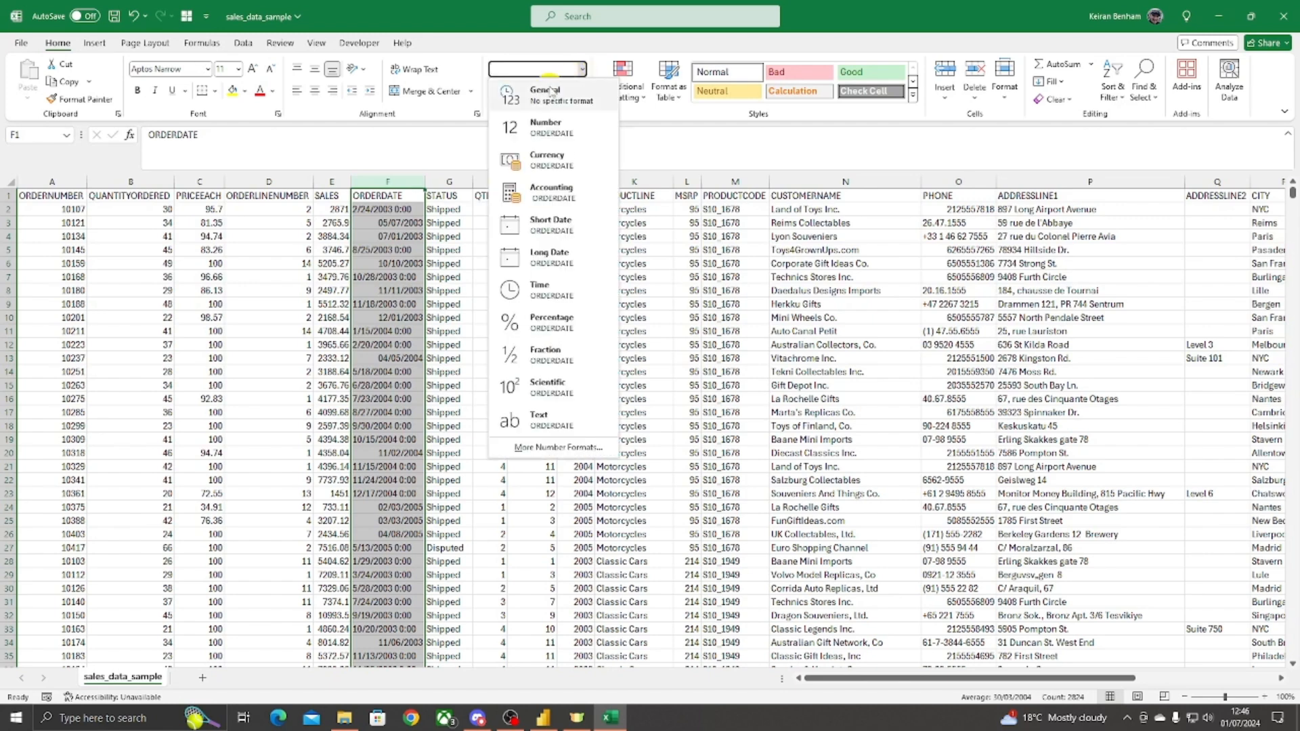
pyautogui.click(556, 427)
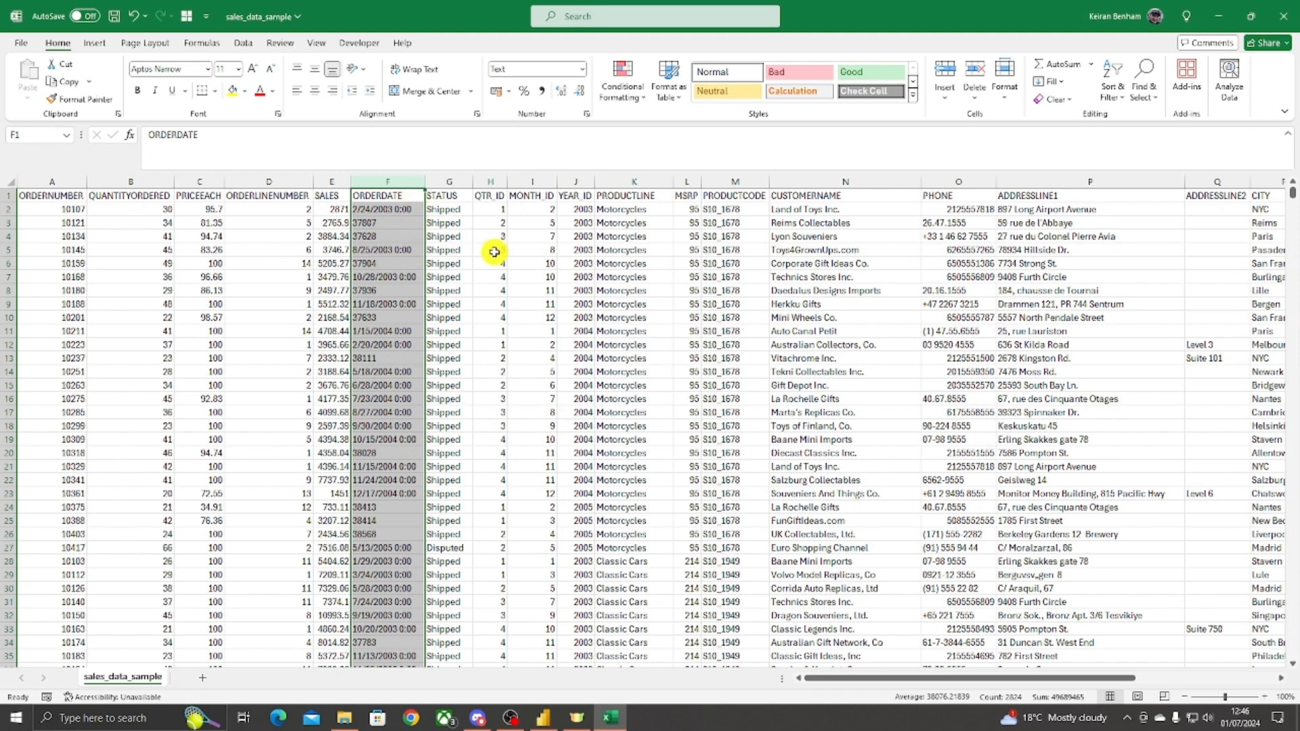
# Step: Examine the text-formatted ORDERDATE cells F3:F6, comparing the five-digit numbers with the entries written as dates
pyautogui.click(374, 237)
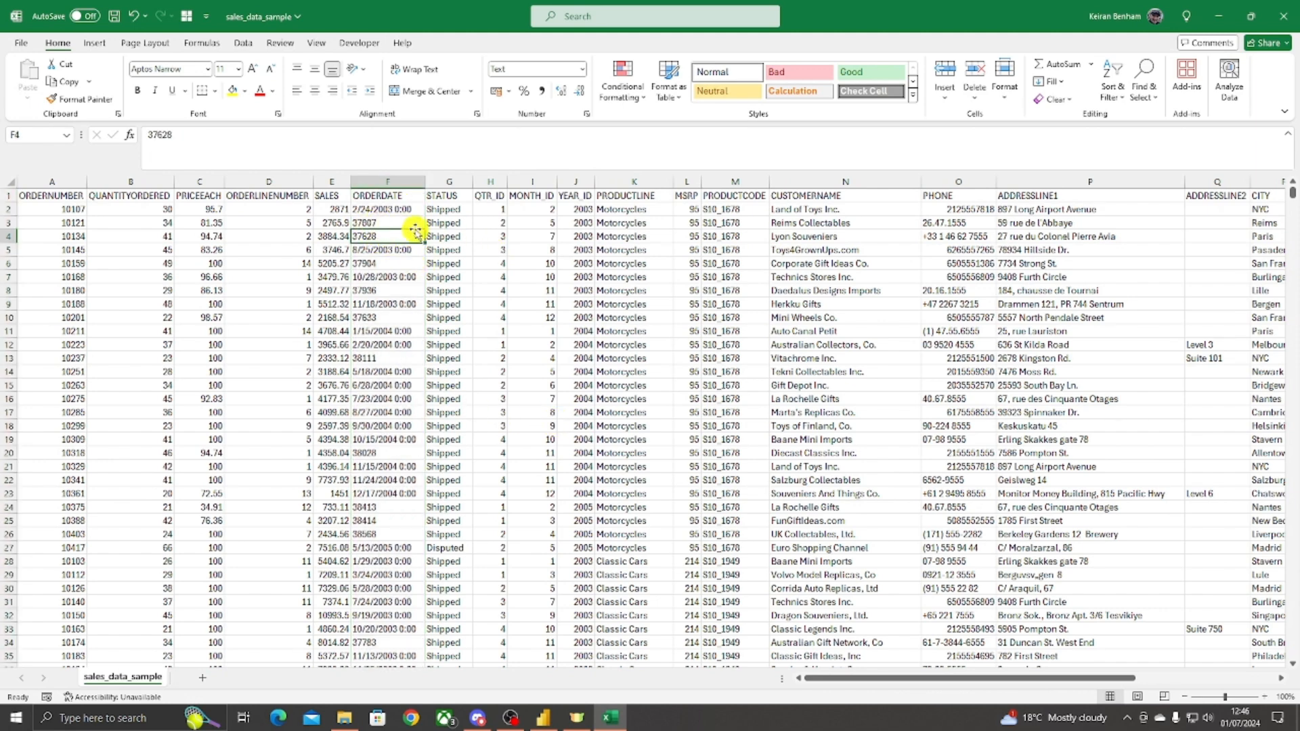
pyautogui.click(380, 224)
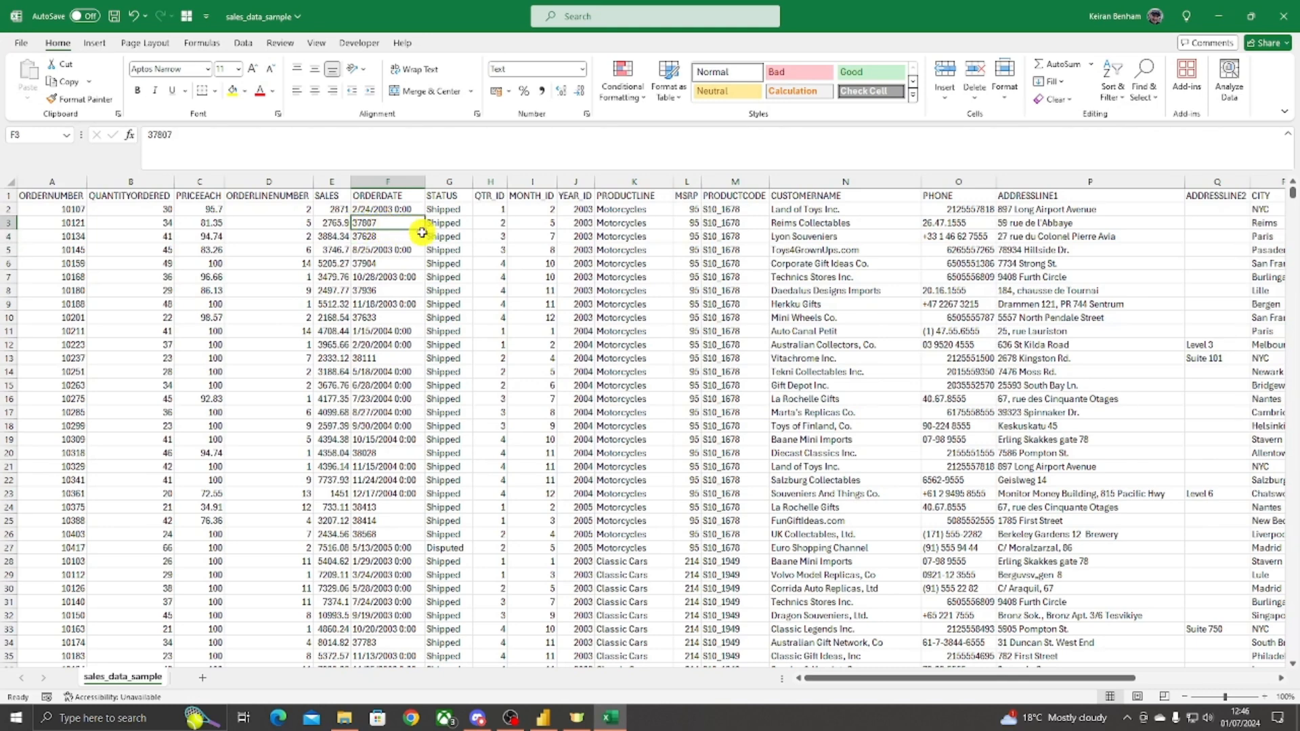
pyautogui.click(384, 238)
pyautogui.click(371, 222)
pyautogui.click(390, 235)
pyautogui.click(366, 223)
pyautogui.click(377, 238)
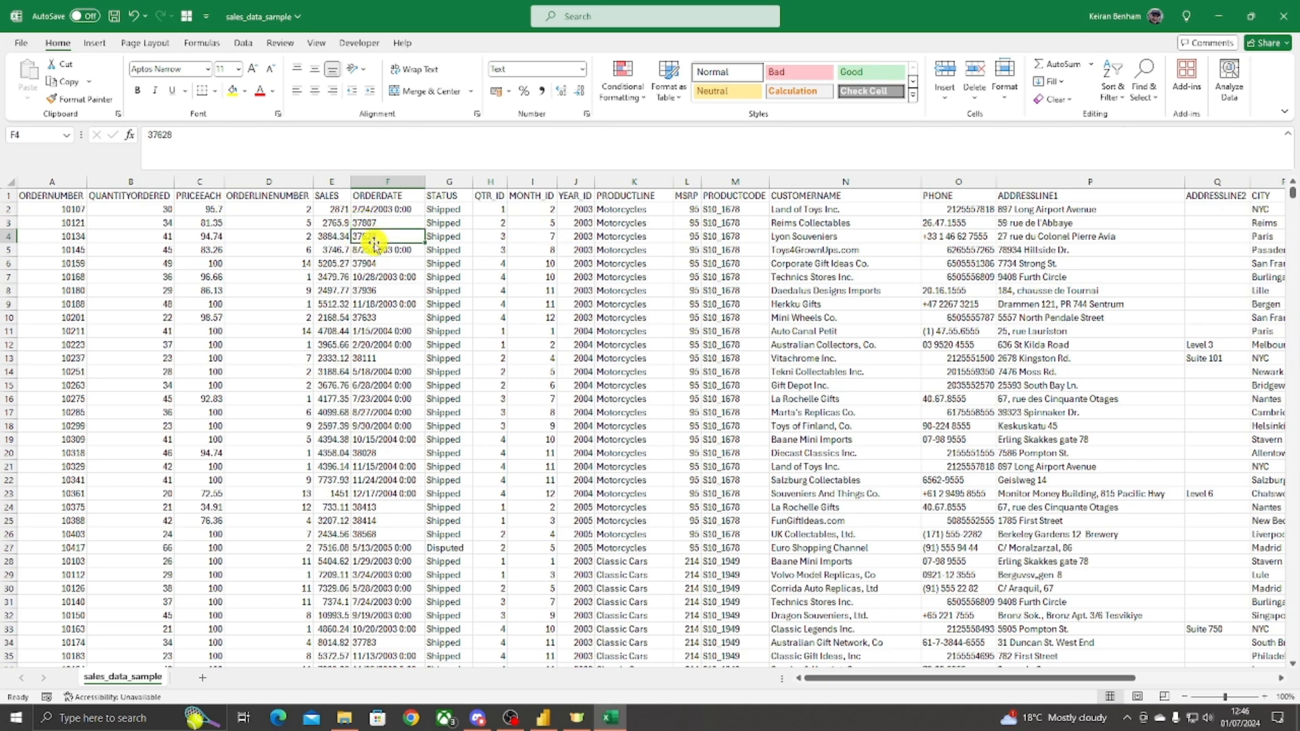
pyautogui.click(372, 264)
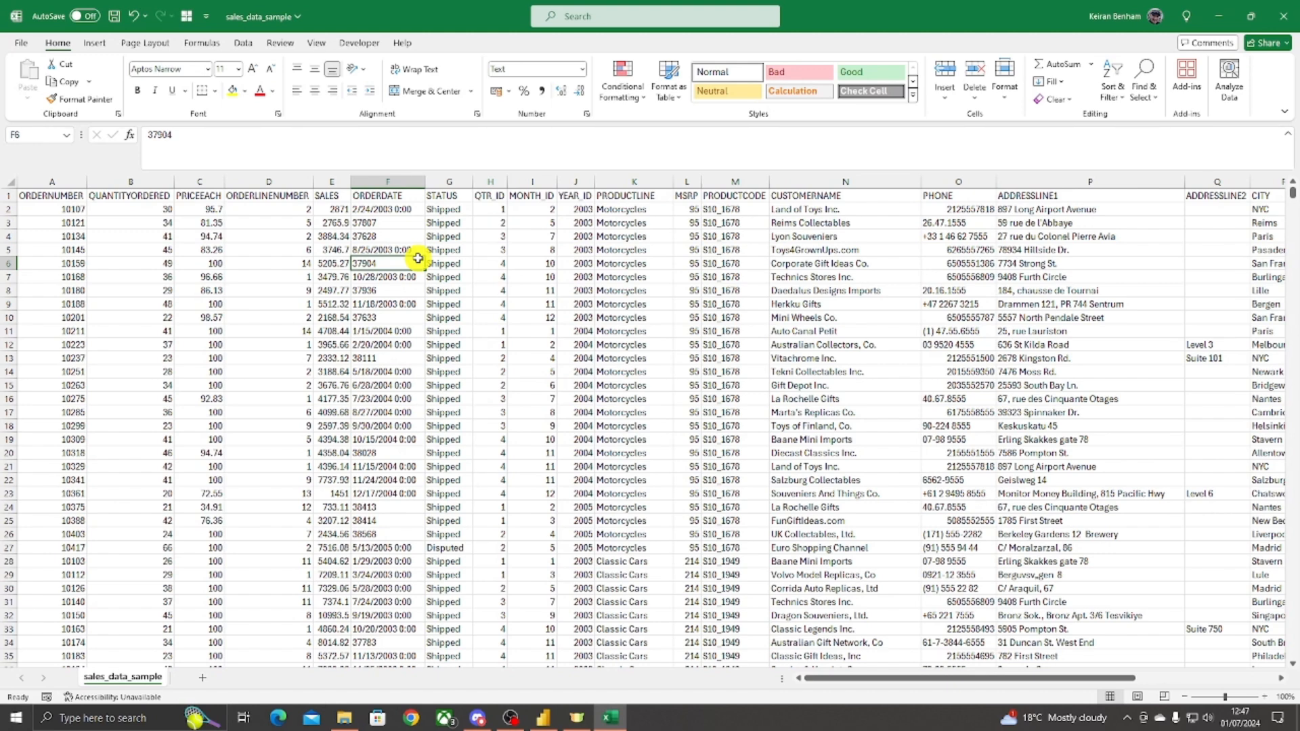
pyautogui.click(405, 224)
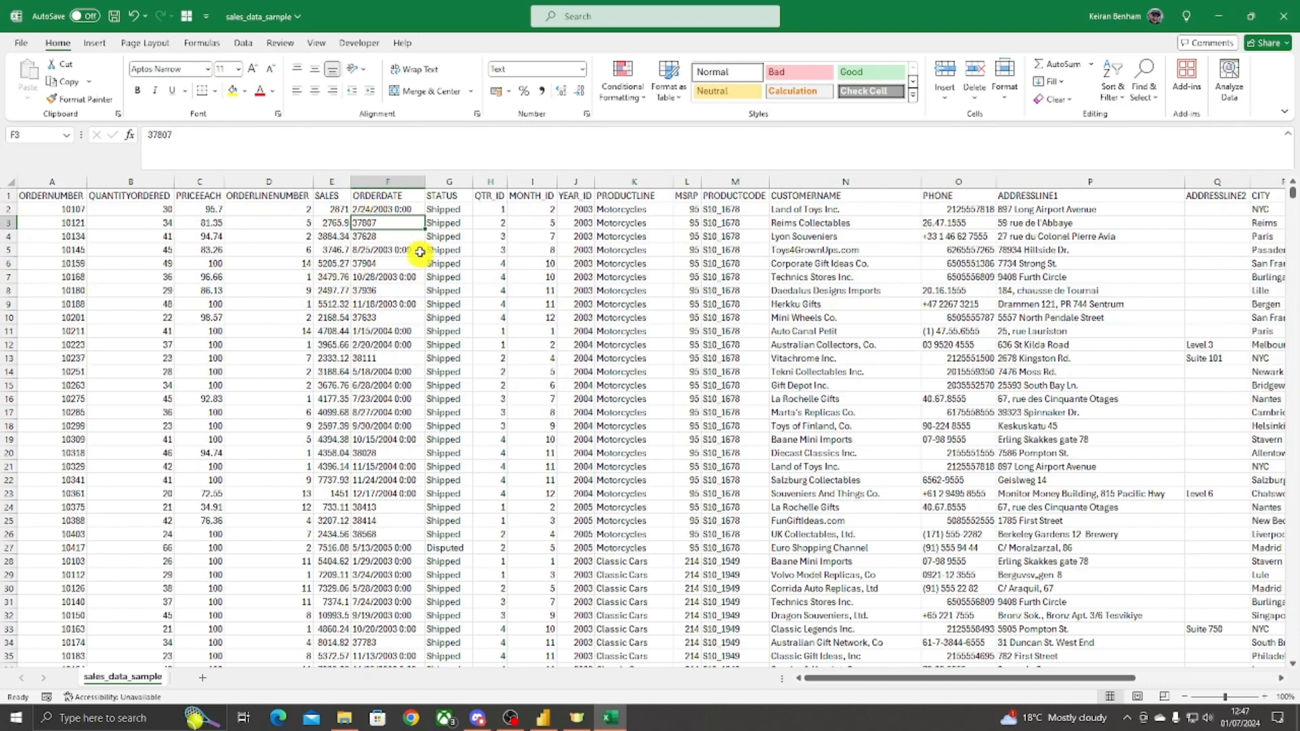
pyautogui.click(380, 235)
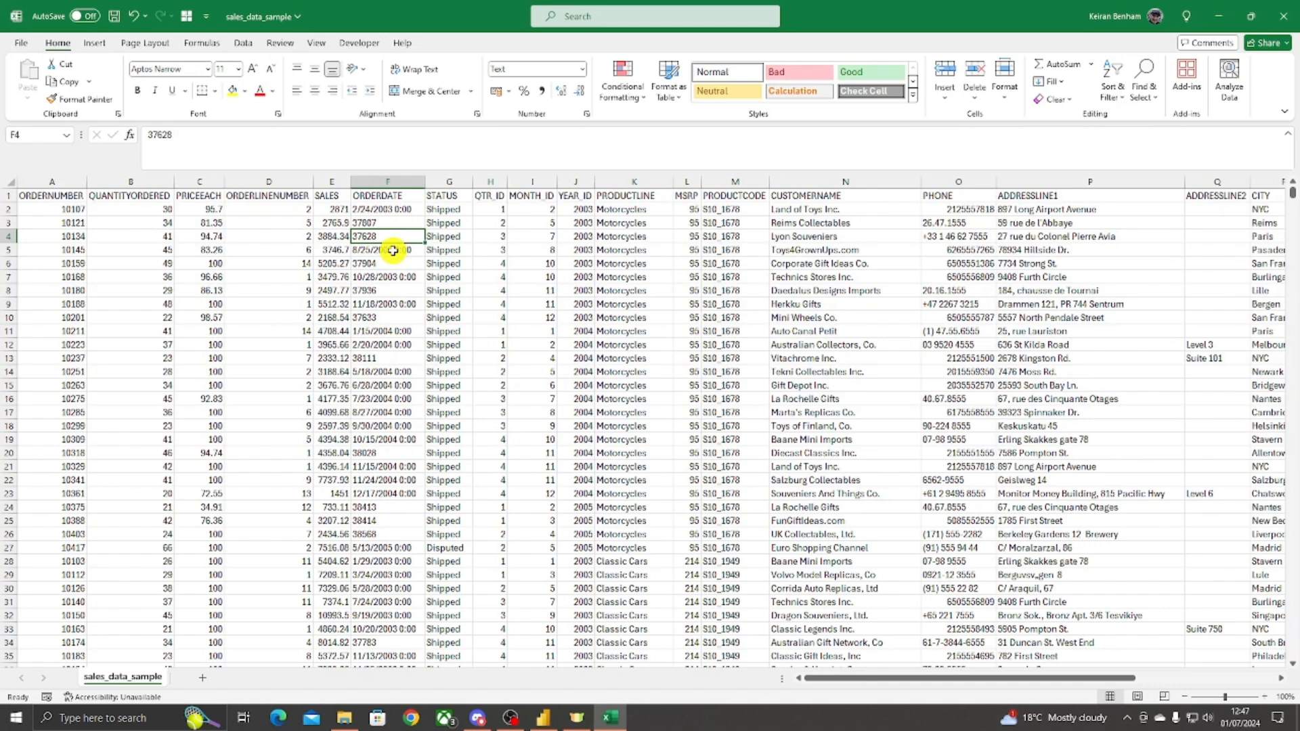
pyautogui.click(388, 253)
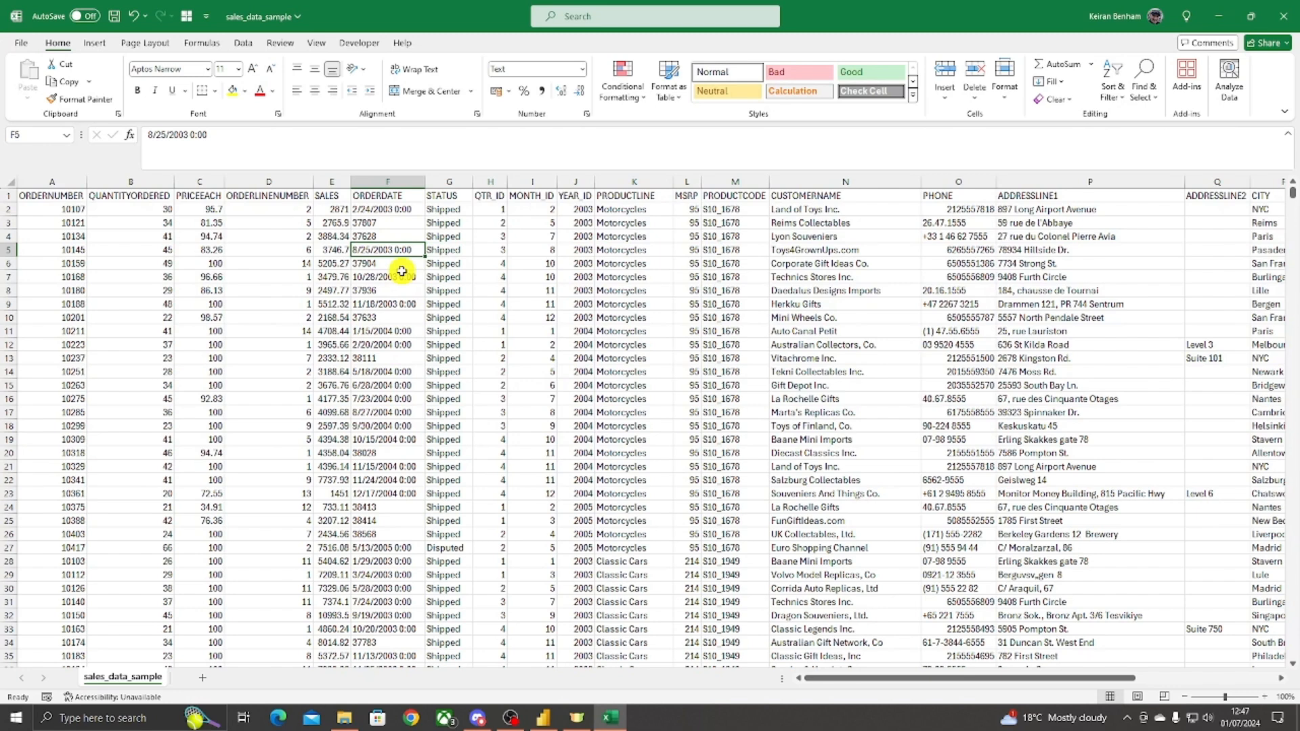
# Step: Copy the full ORDERDATE column, header included, and paste it into A1 of a new sheet
pyautogui.click(379, 263)
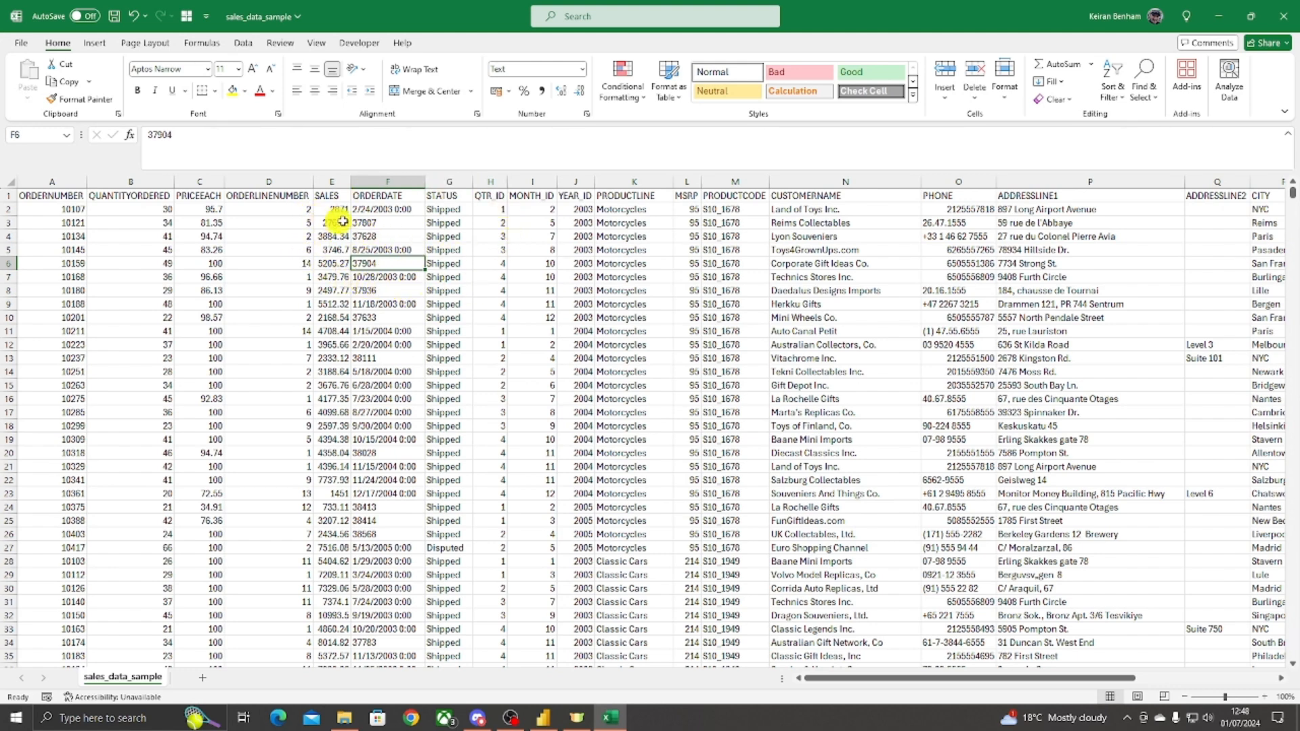
pyautogui.click(386, 209)
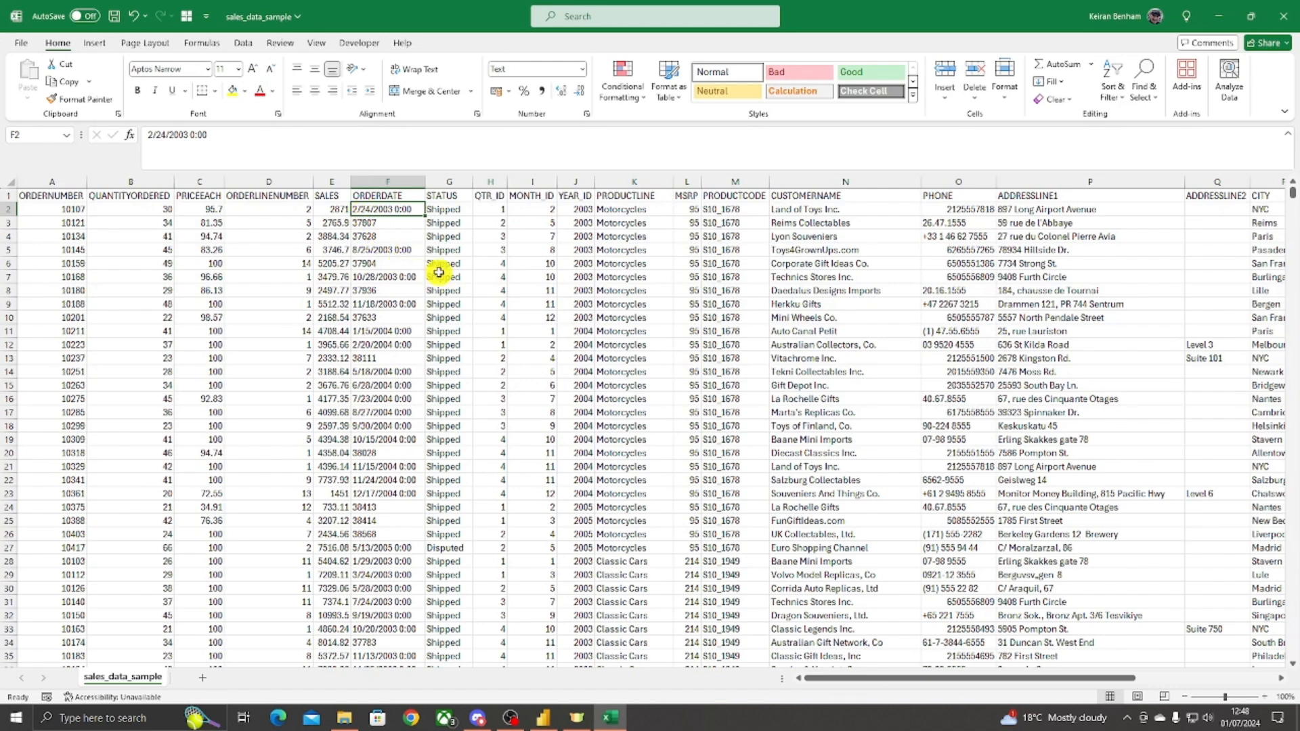
pyautogui.press('Up')
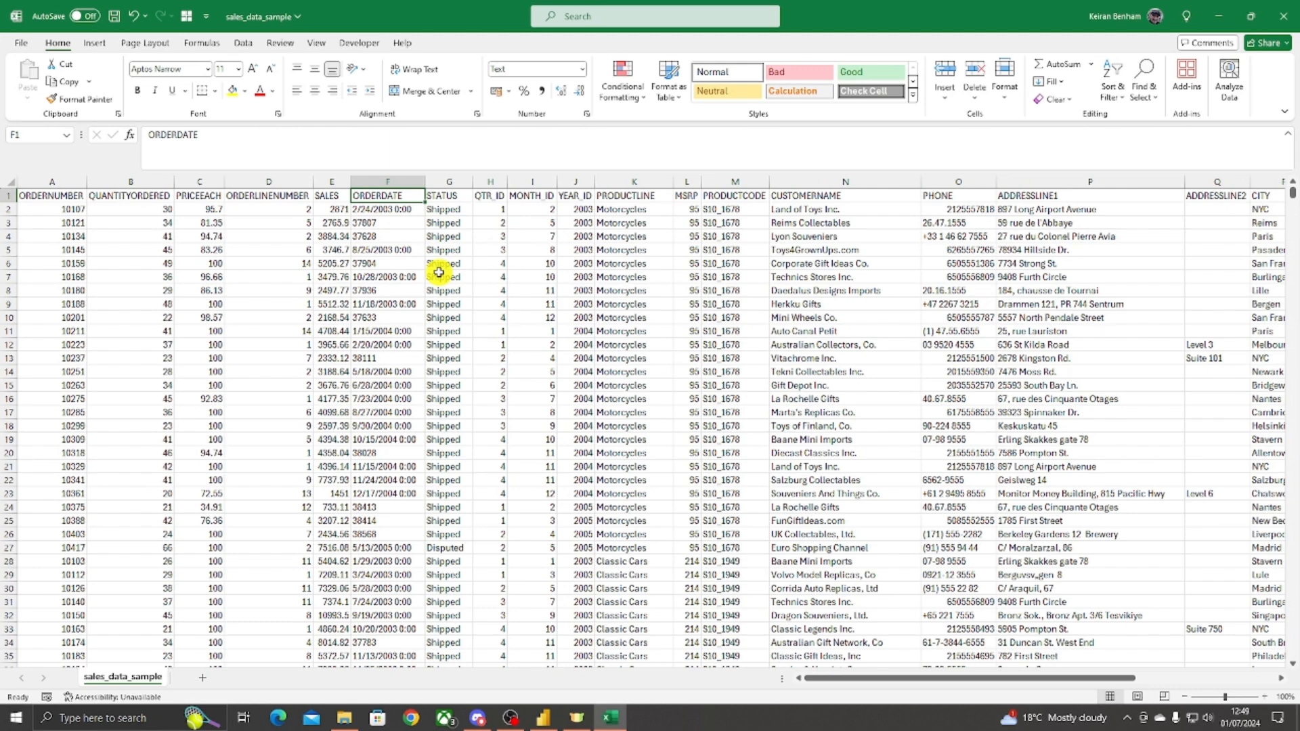
pyautogui.hotkey('ctrl', 'shift', 'Down')
pyautogui.hotkey('ctrl', 'c')
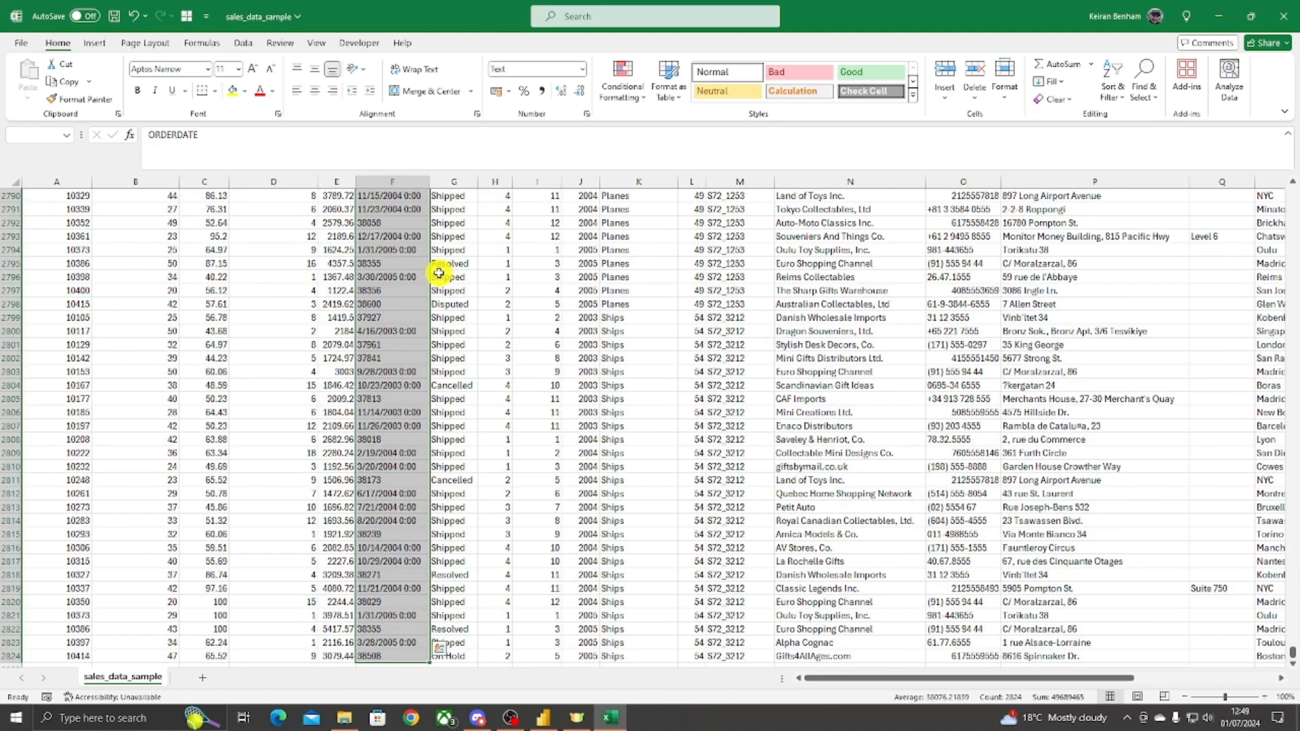
pyautogui.middleClick(525, 486)
pyautogui.middleClick(490, 182)
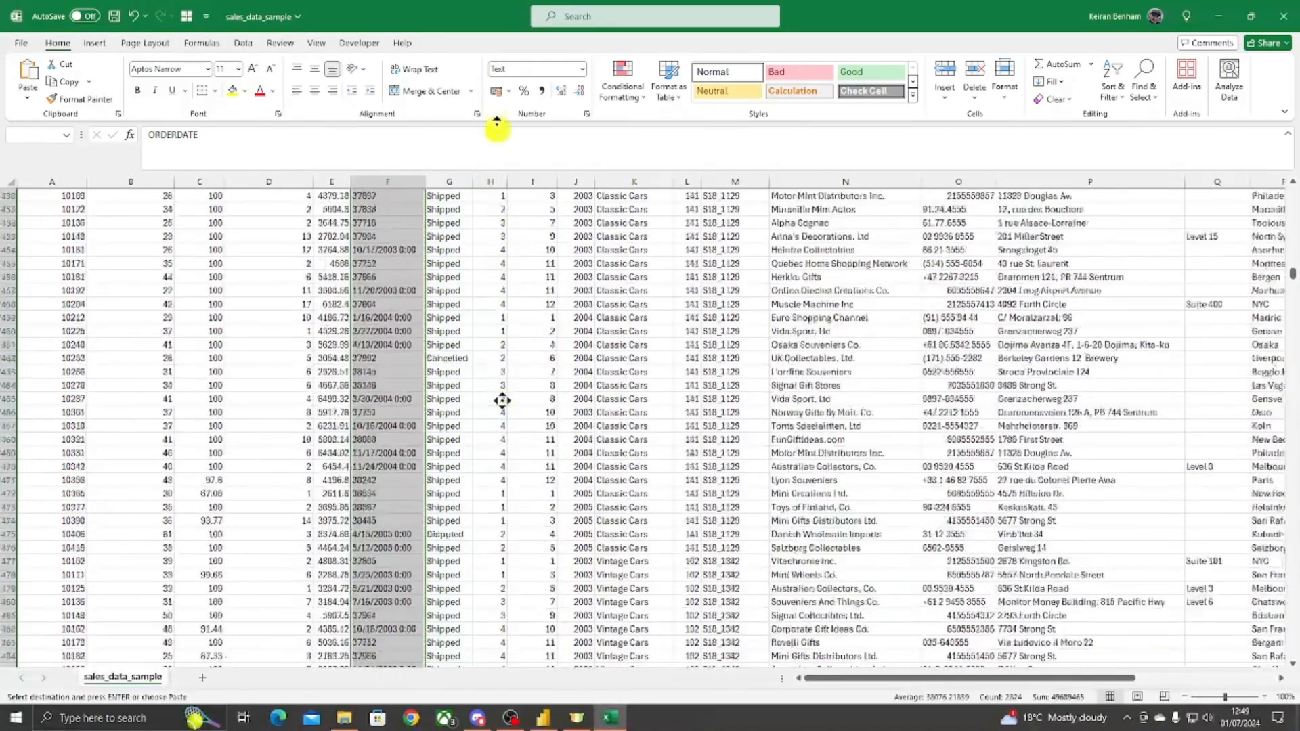
pyautogui.middleClick(359, 546)
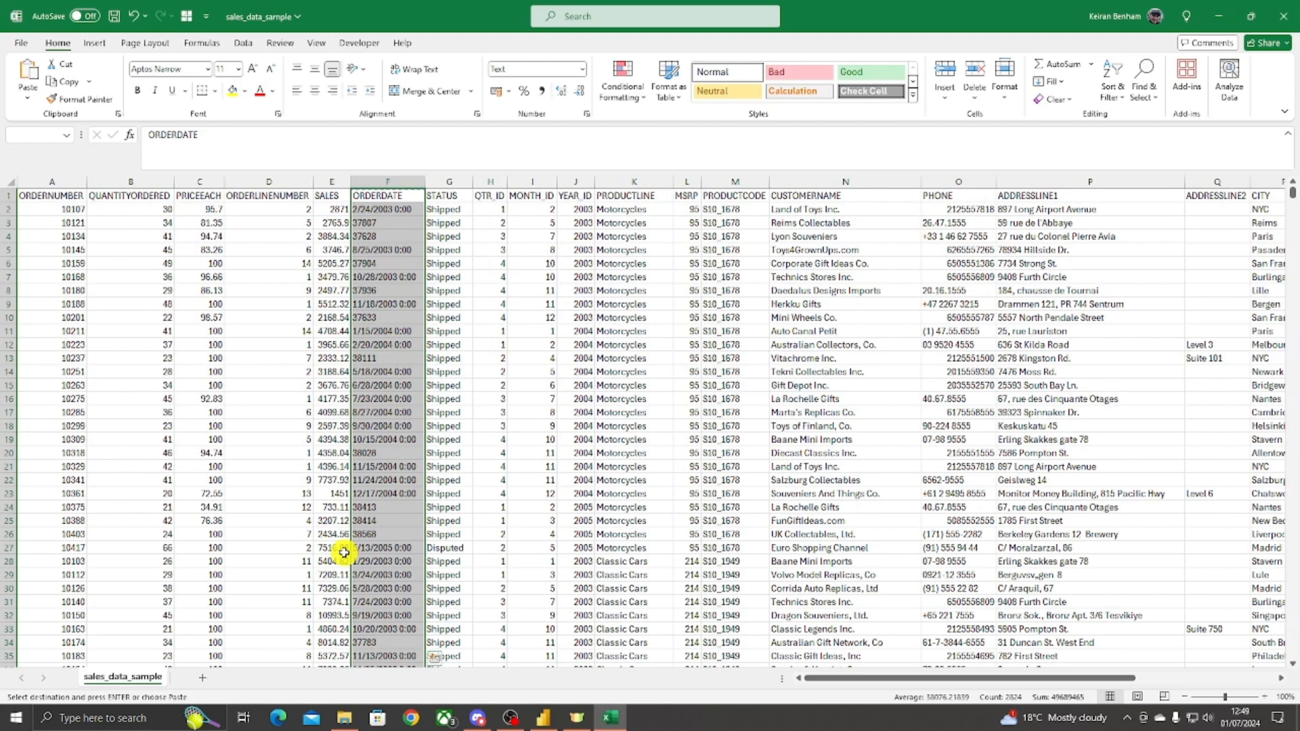
pyautogui.click(202, 677)
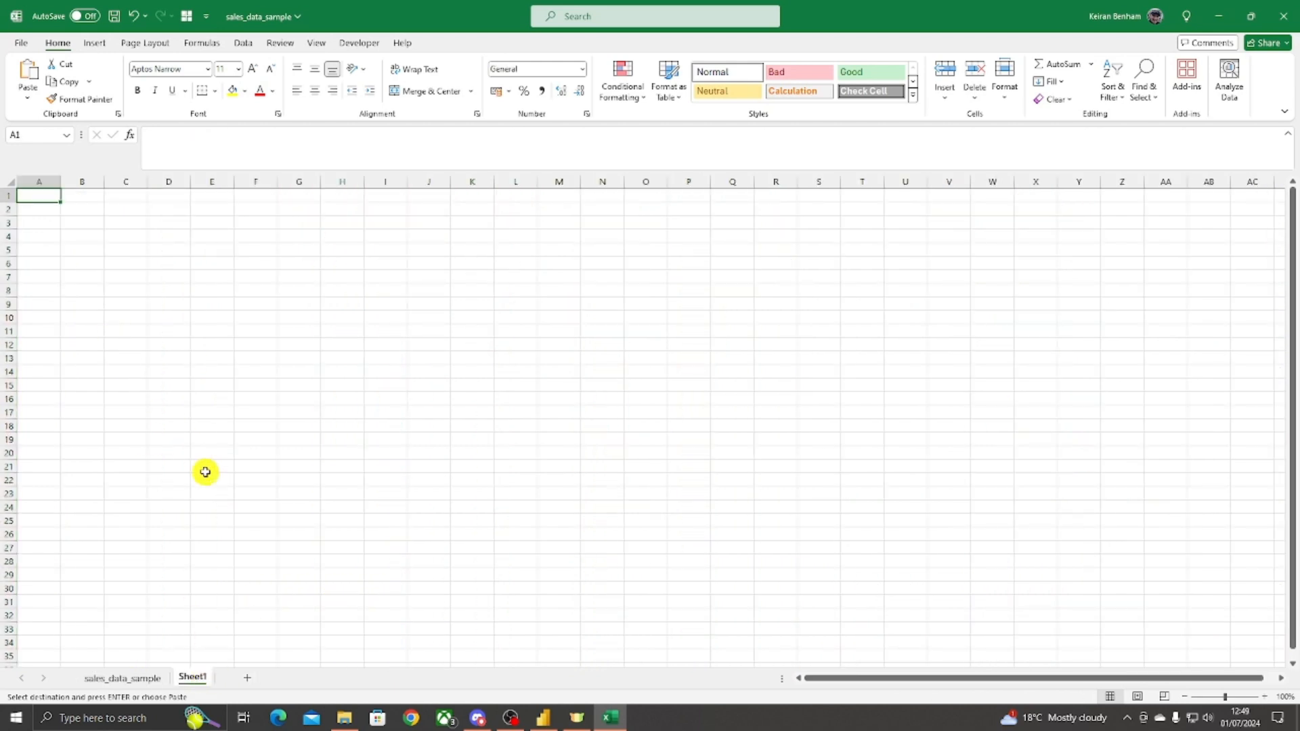
pyautogui.hotkey('ctrl', 'v')
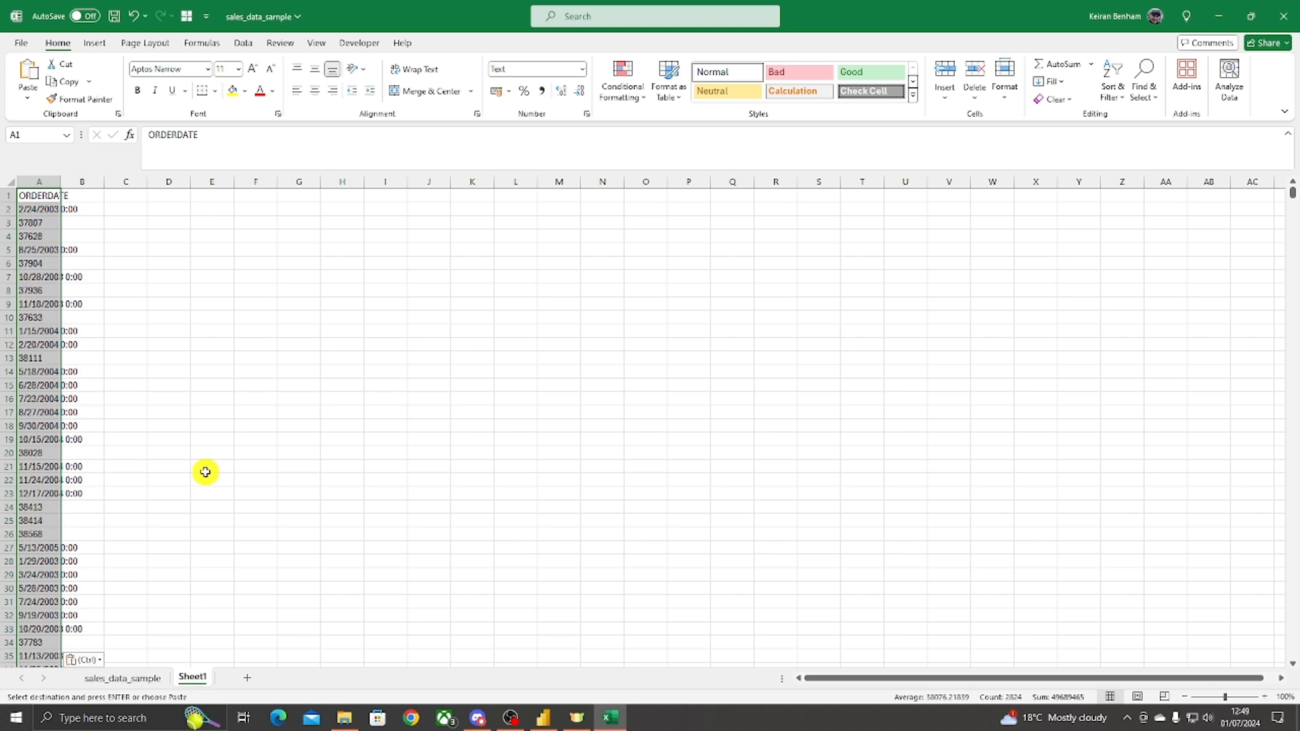
pyautogui.click(139, 304)
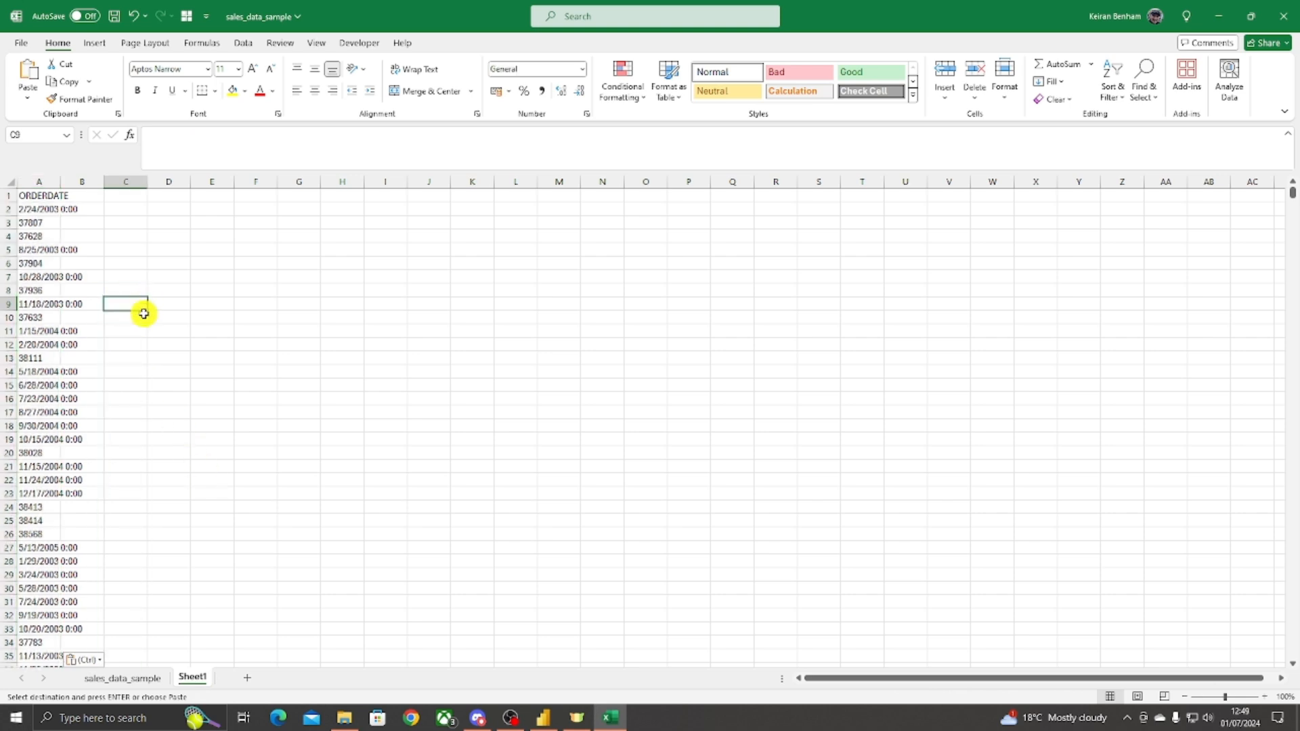
# Step: Try extracting the month from the text date in A2 by entering =MONTH(A2) in B2
pyautogui.click(32, 206)
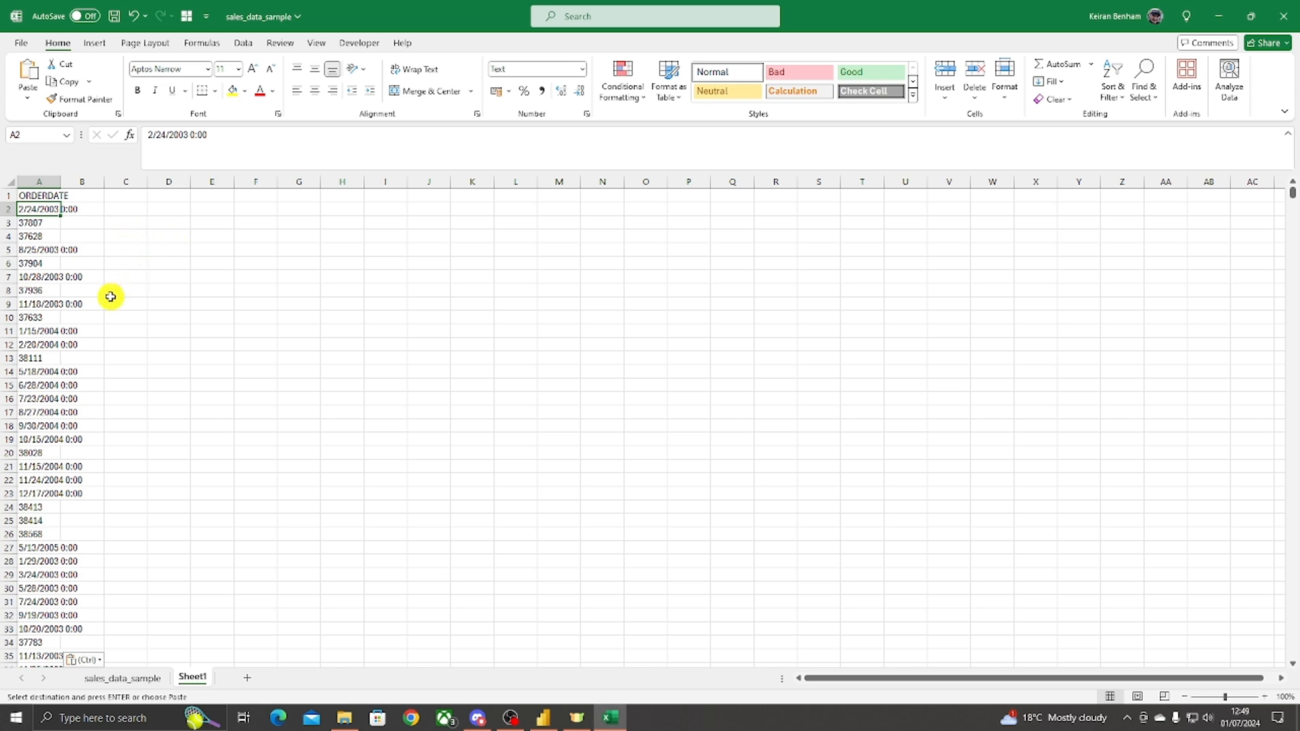
pyautogui.click(95, 212)
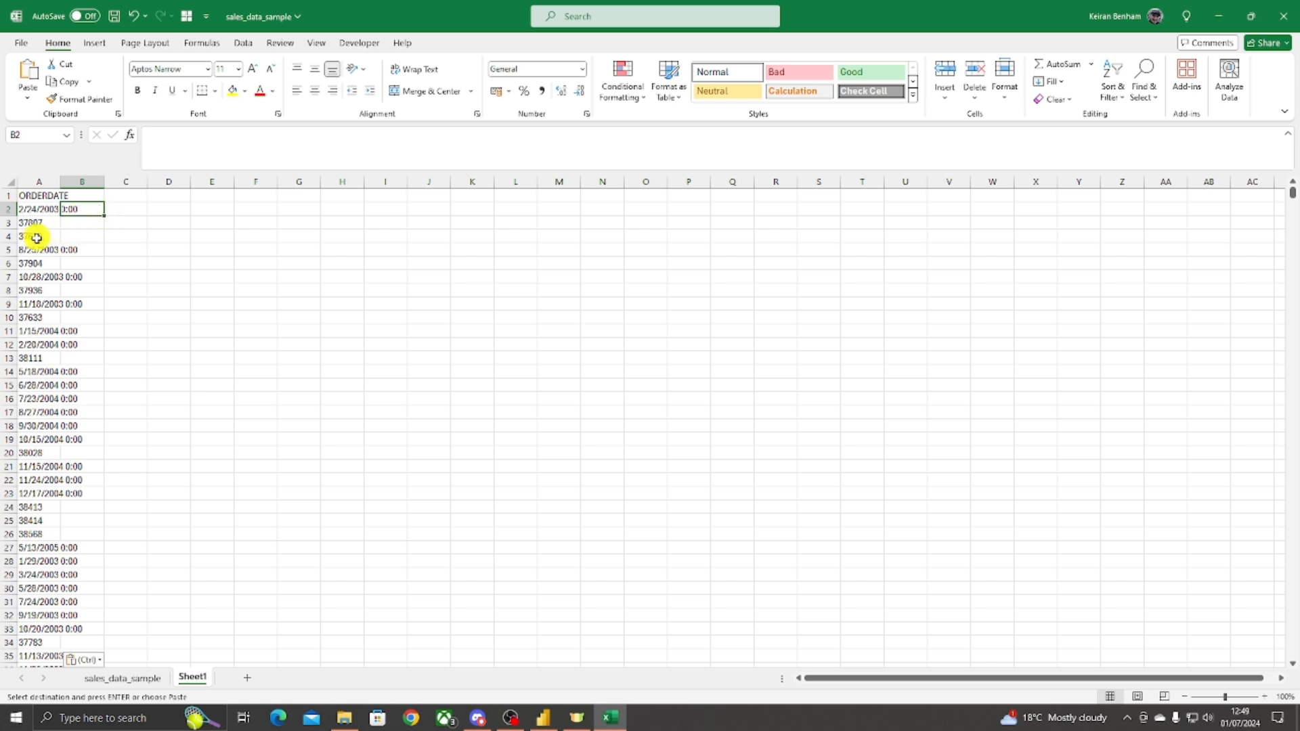
pyautogui.click(39, 209)
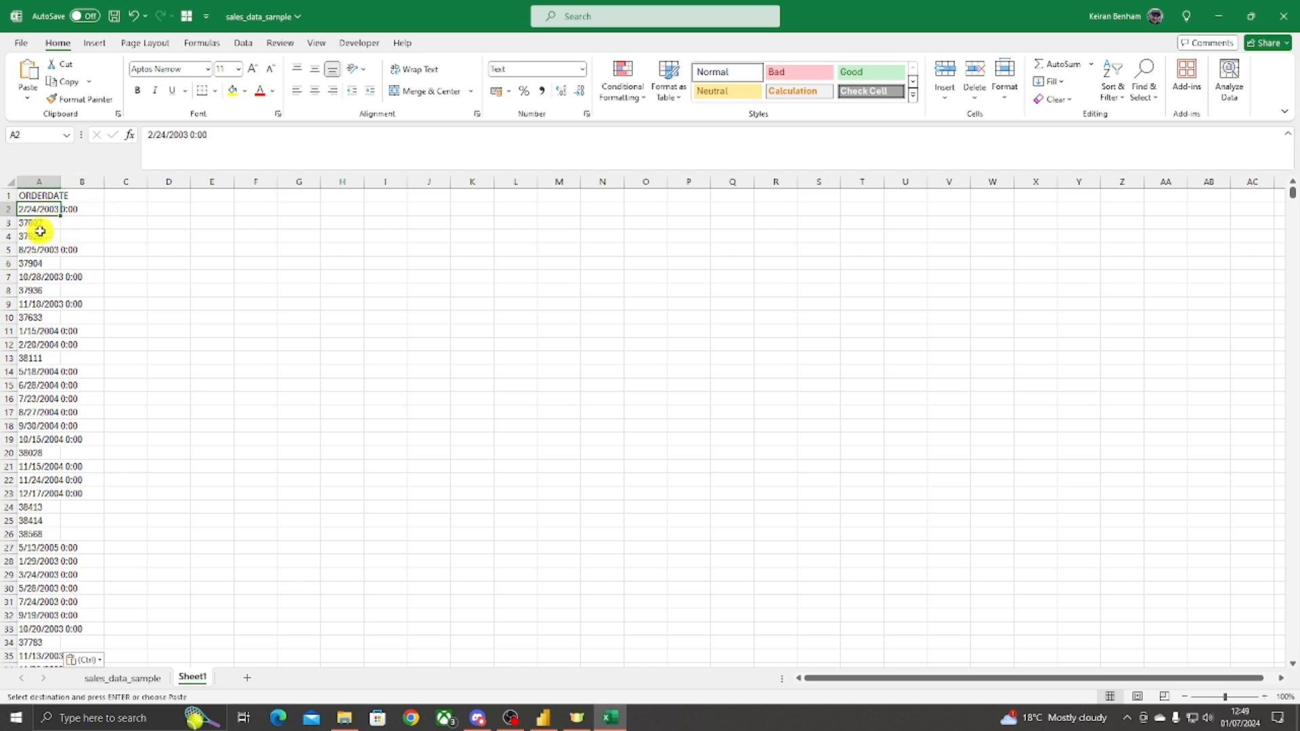
pyautogui.click(42, 247)
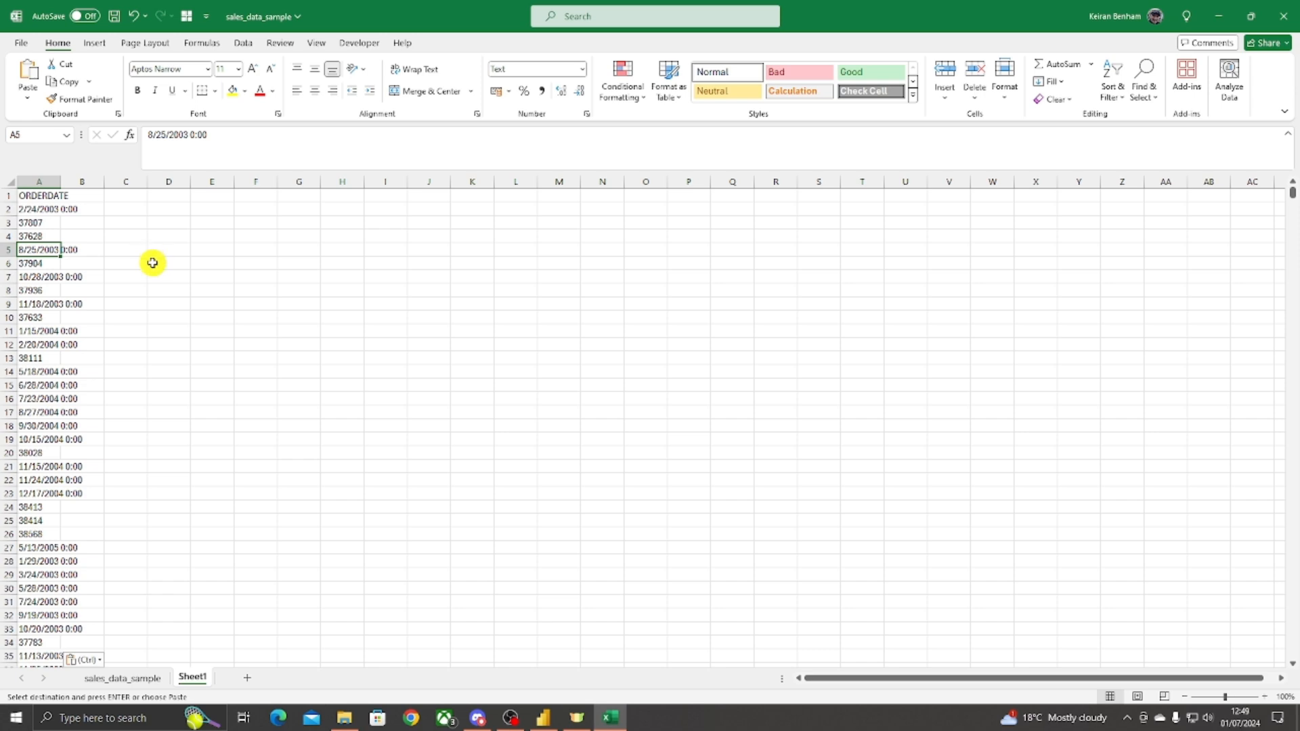
pyautogui.click(86, 209)
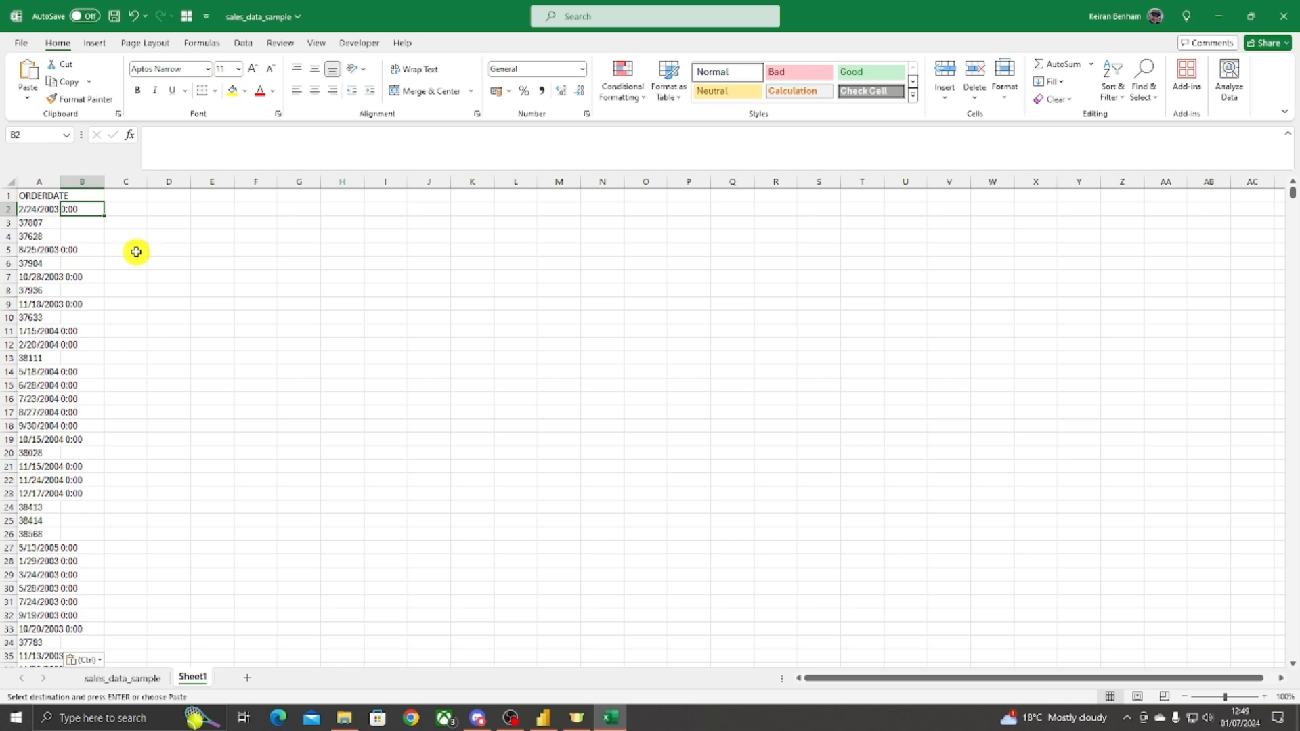
pyautogui.write('=m')
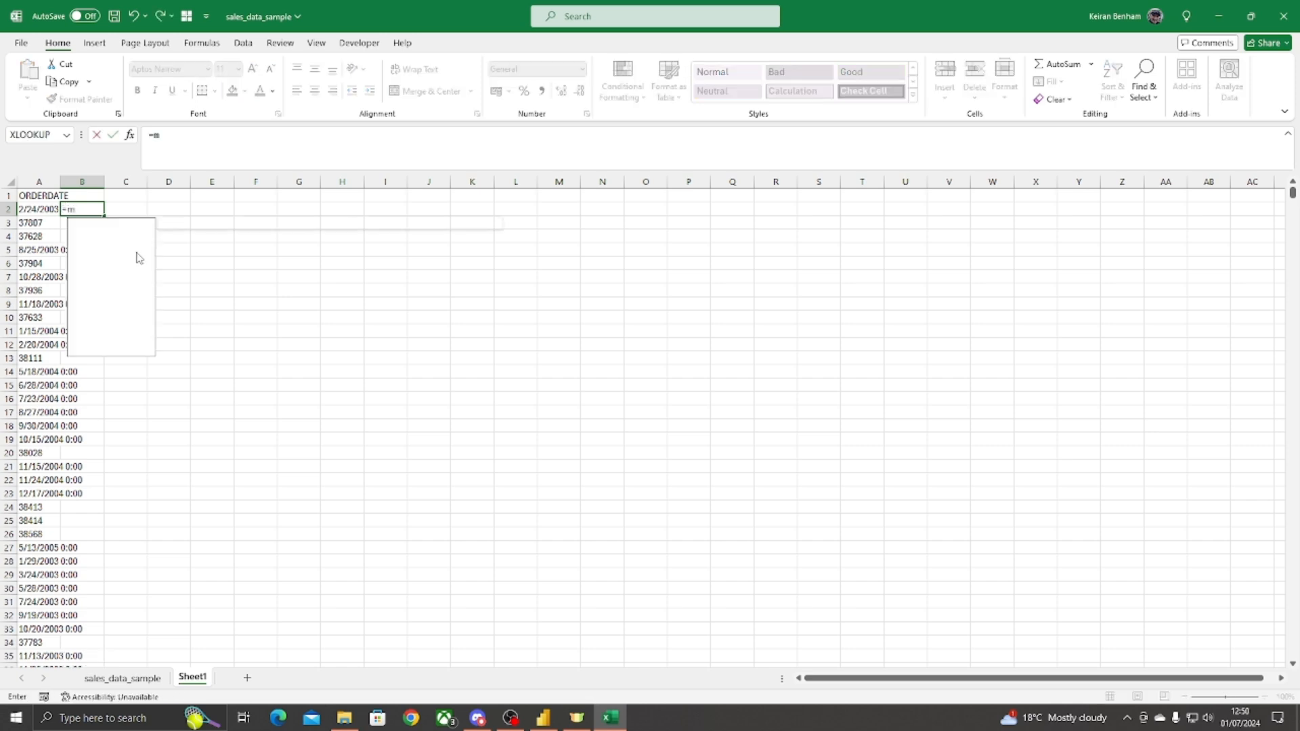
pyautogui.write('on')
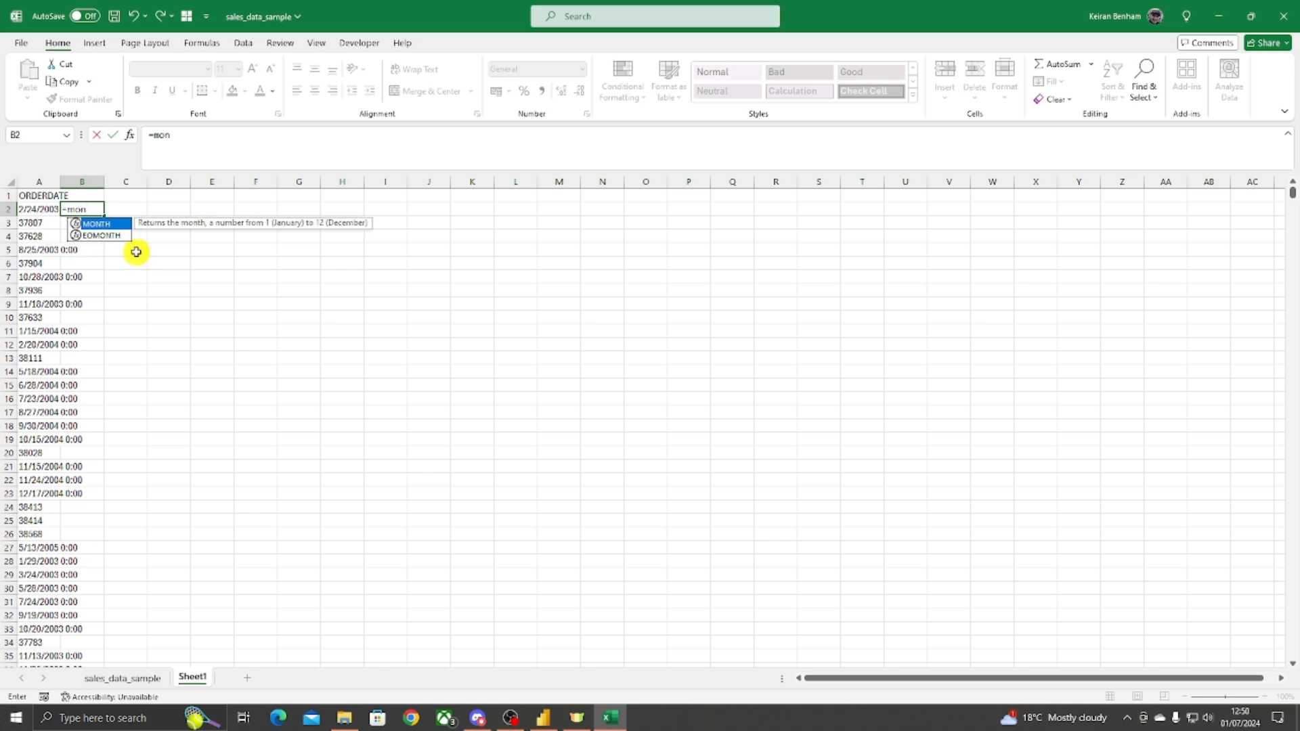
pyautogui.press('Tab')
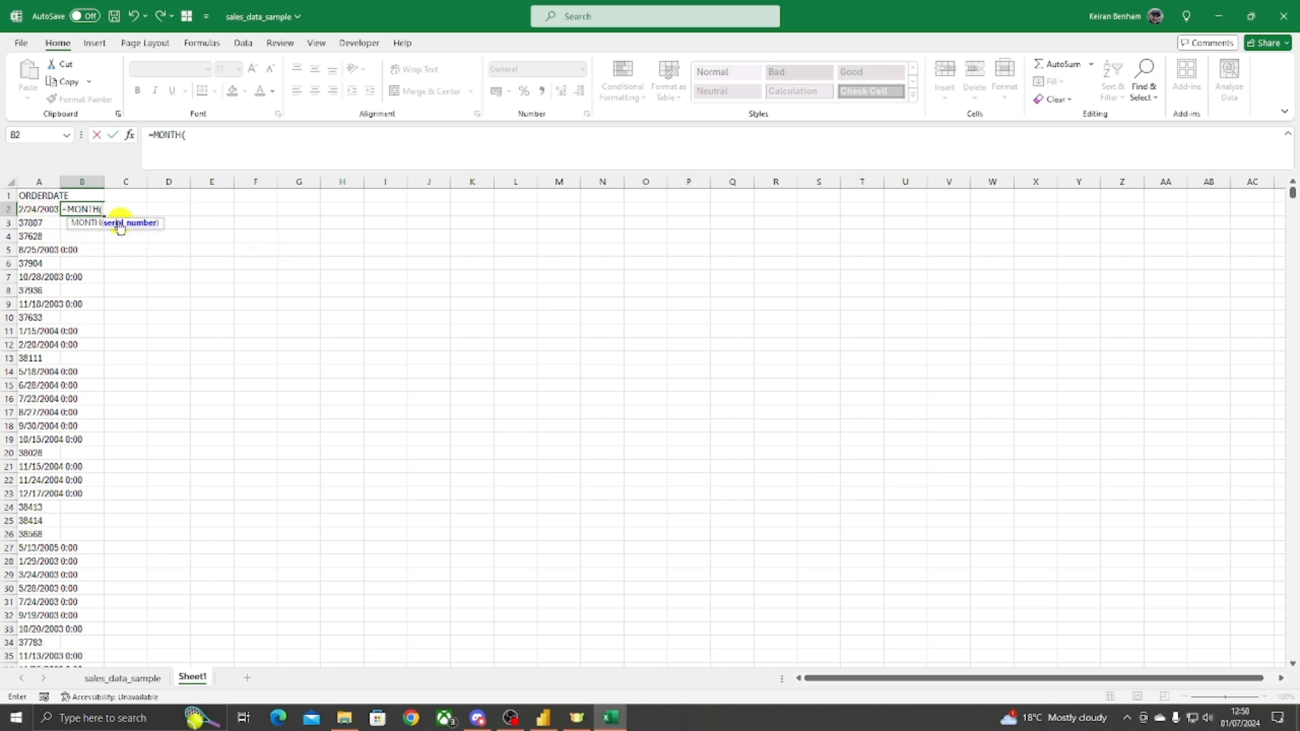
pyautogui.click(45, 212)
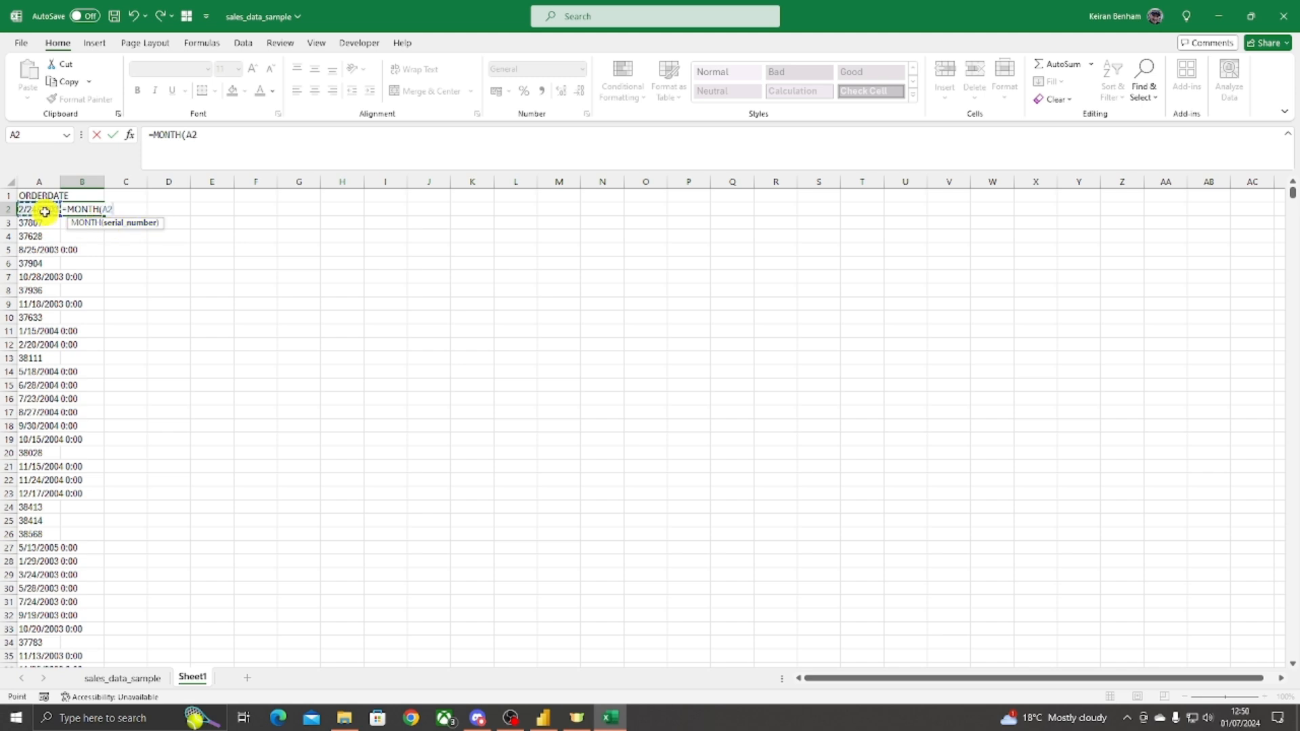
pyautogui.press('Return')
# Step: Test the MONTH formula in B3 on the five-digit number in A3, and clear B2:B3
pyautogui.click(80, 210)
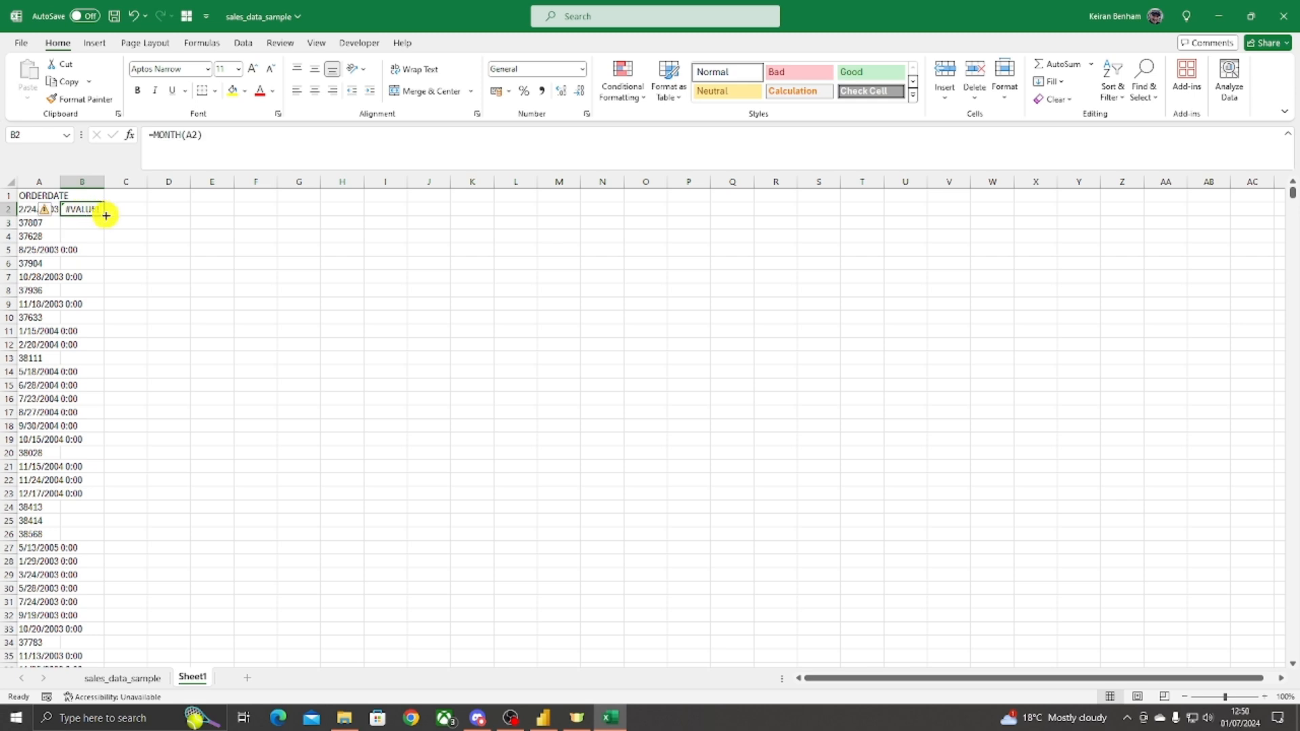
pyautogui.moveTo(104, 222); pyautogui.dragTo(94, 226)
pyautogui.click(26, 223)
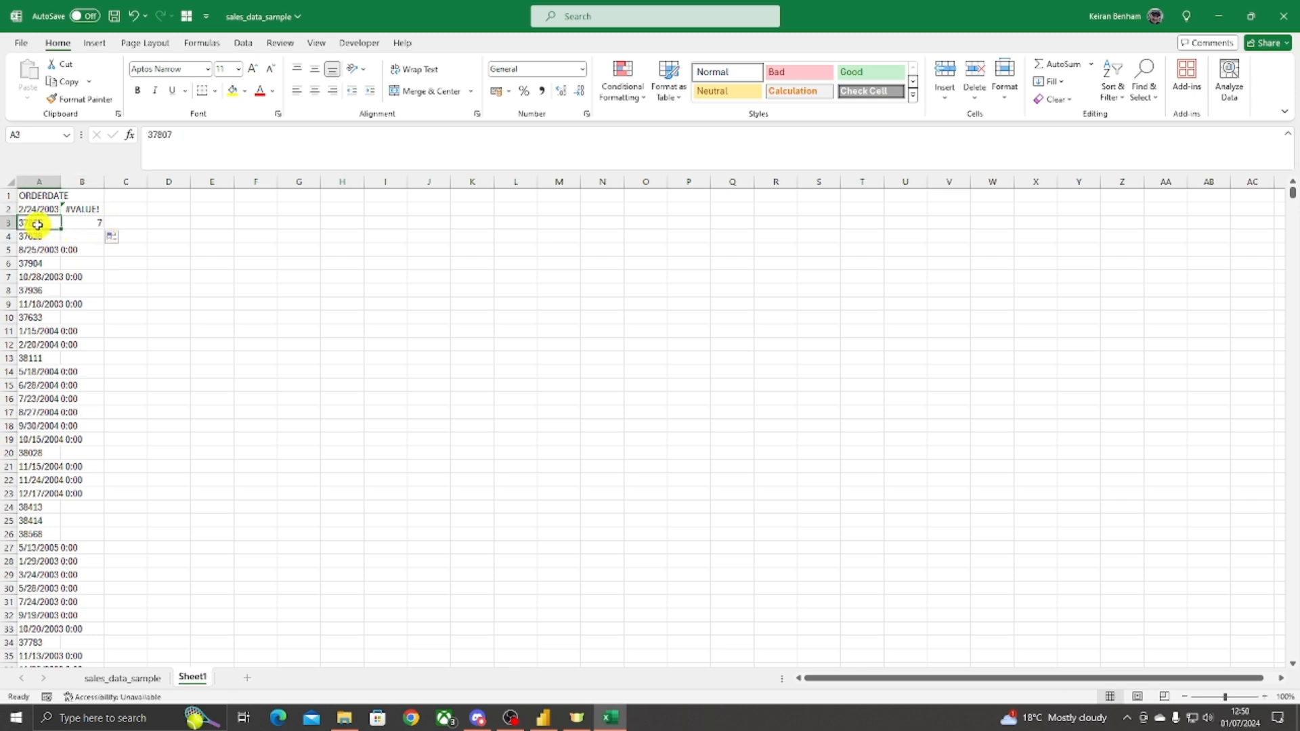
pyautogui.moveTo(78, 211); pyautogui.dragTo(79, 223)
pyautogui.press('Delete')
# Step: Start a TEXTSPLIT formula in B2 with A2 as the text and "/" as the column delimiter
pyautogui.click(92, 209)
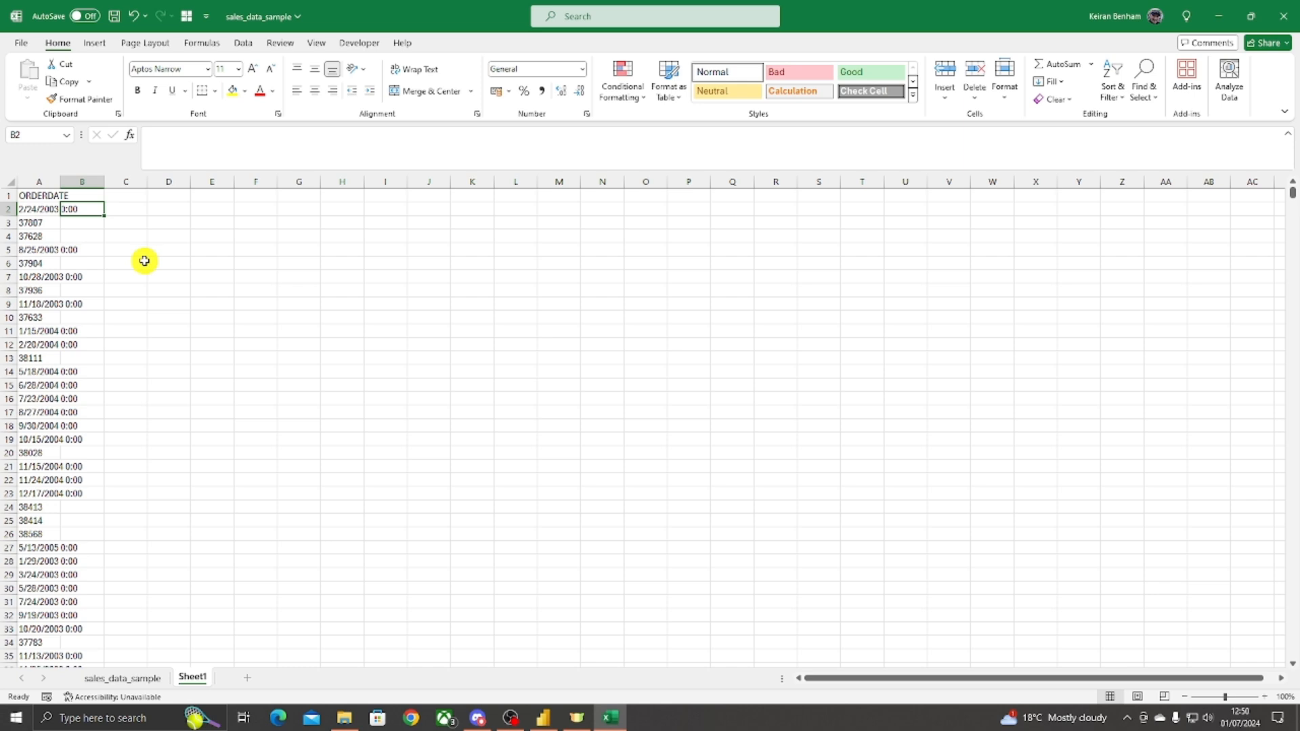
pyautogui.write('=')
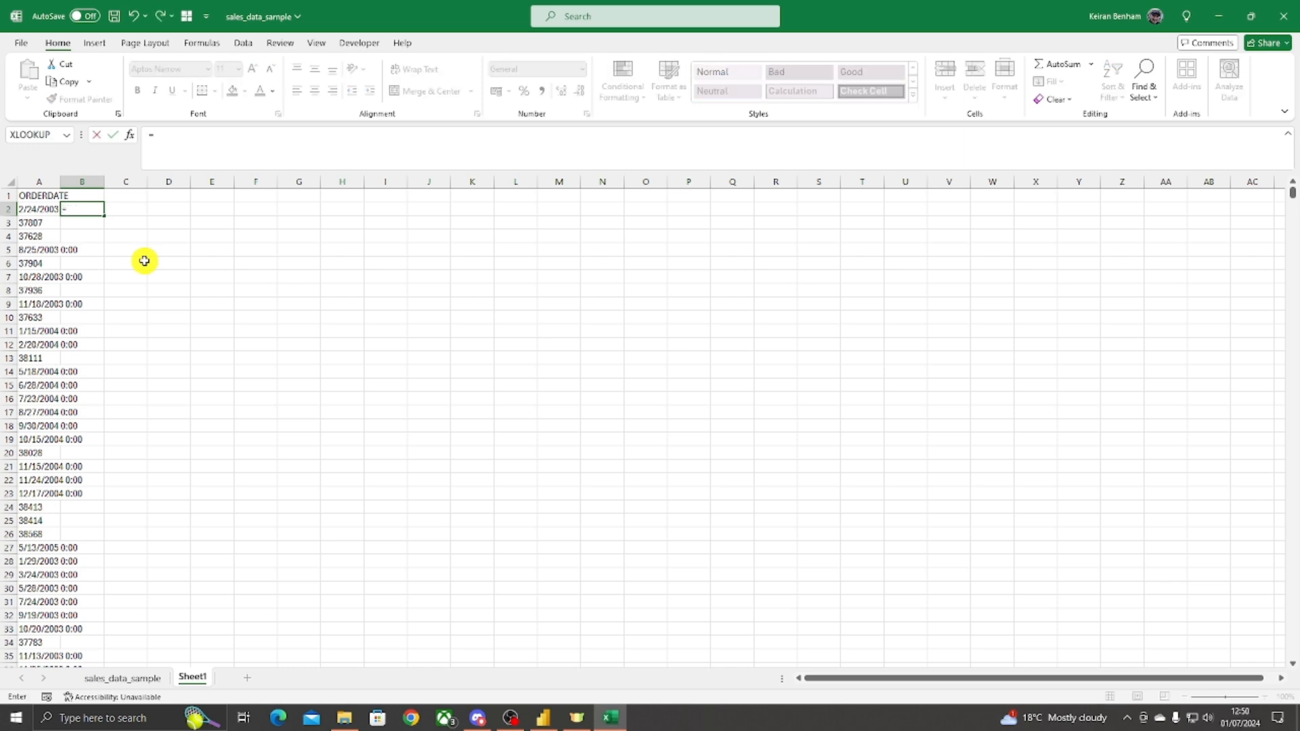
pyautogui.write('text')
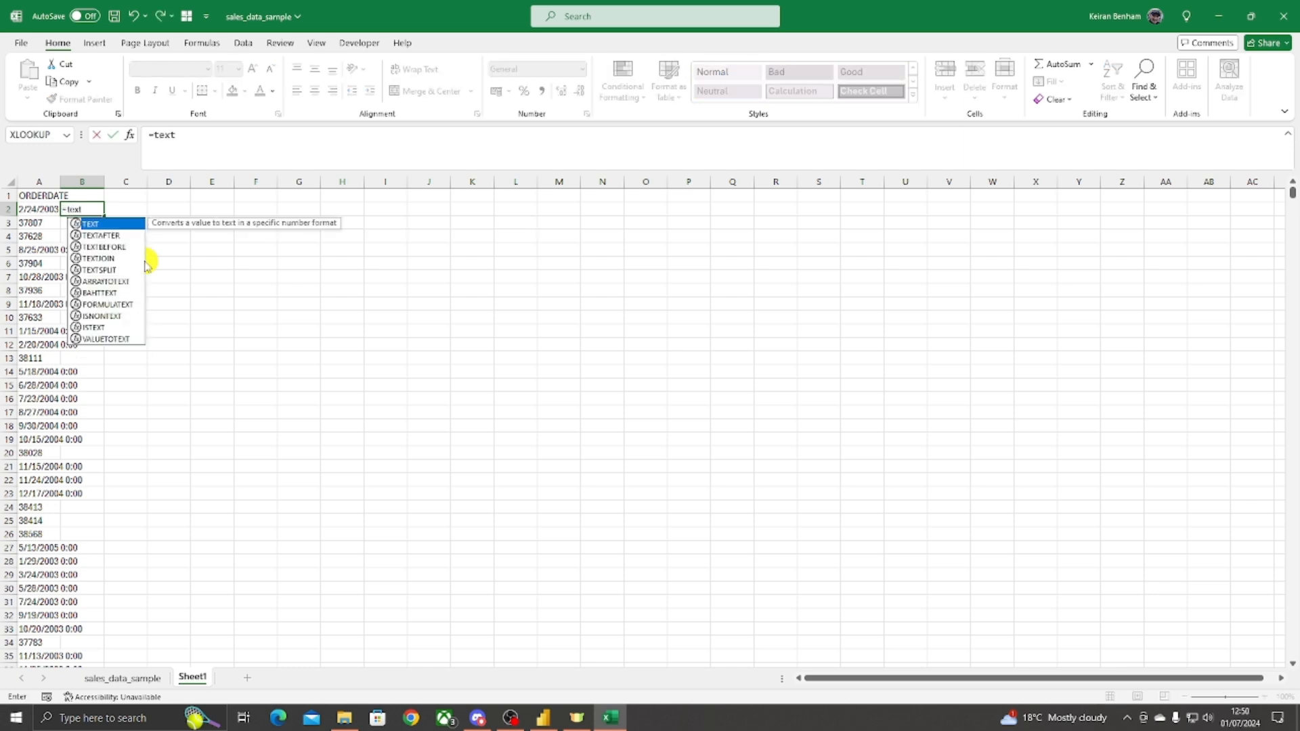
pyautogui.write('s')
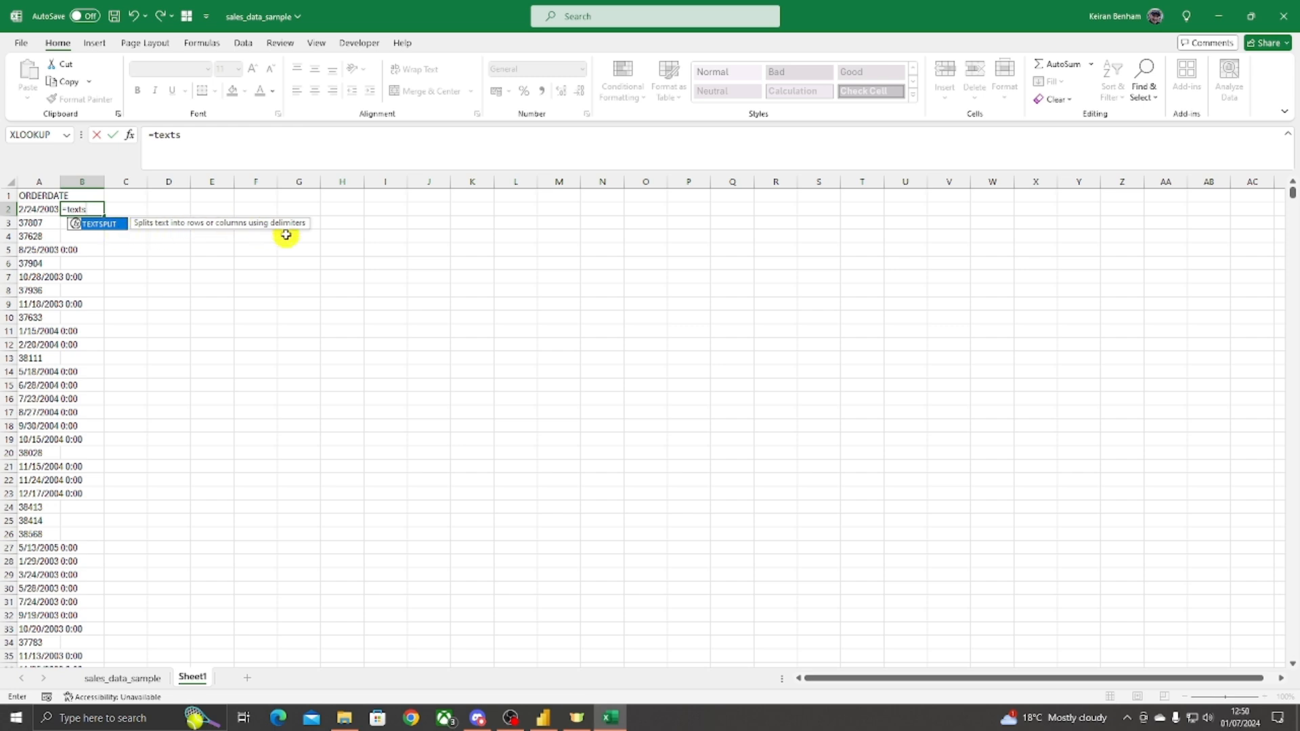
pyautogui.press('Tab')
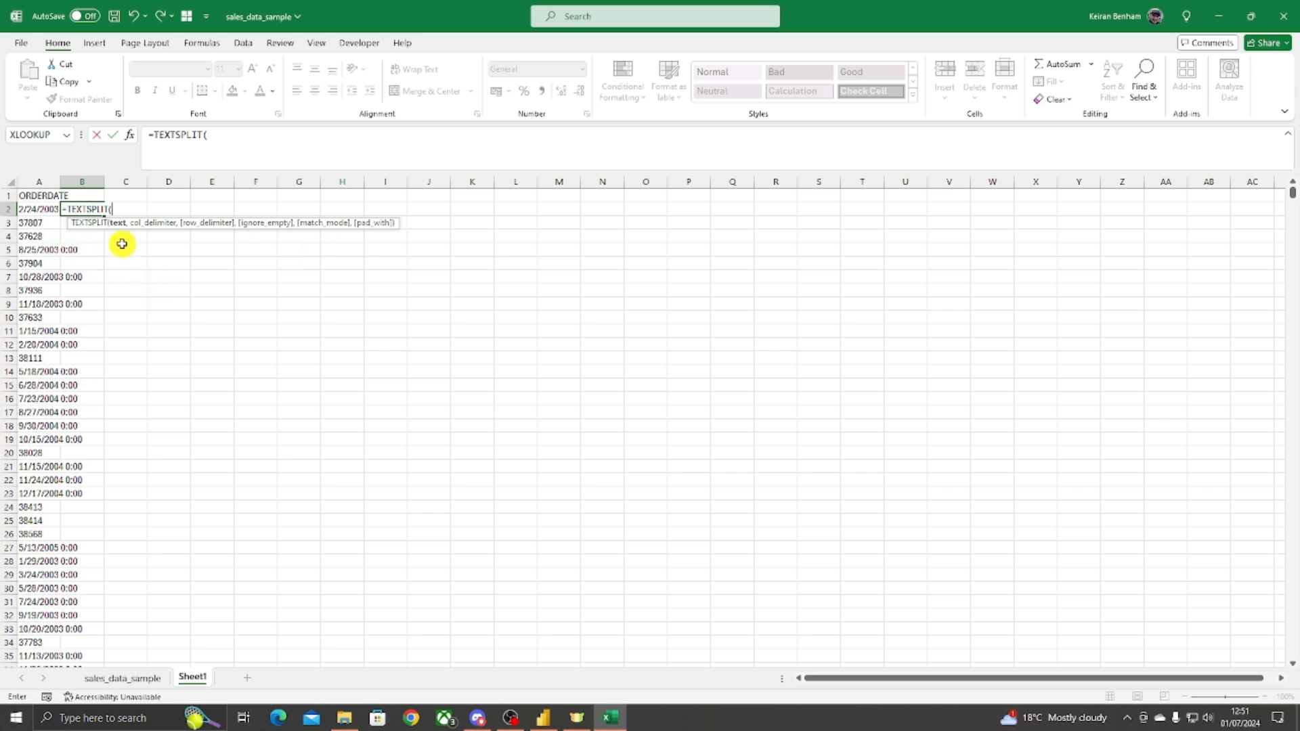
pyautogui.click(35, 210)
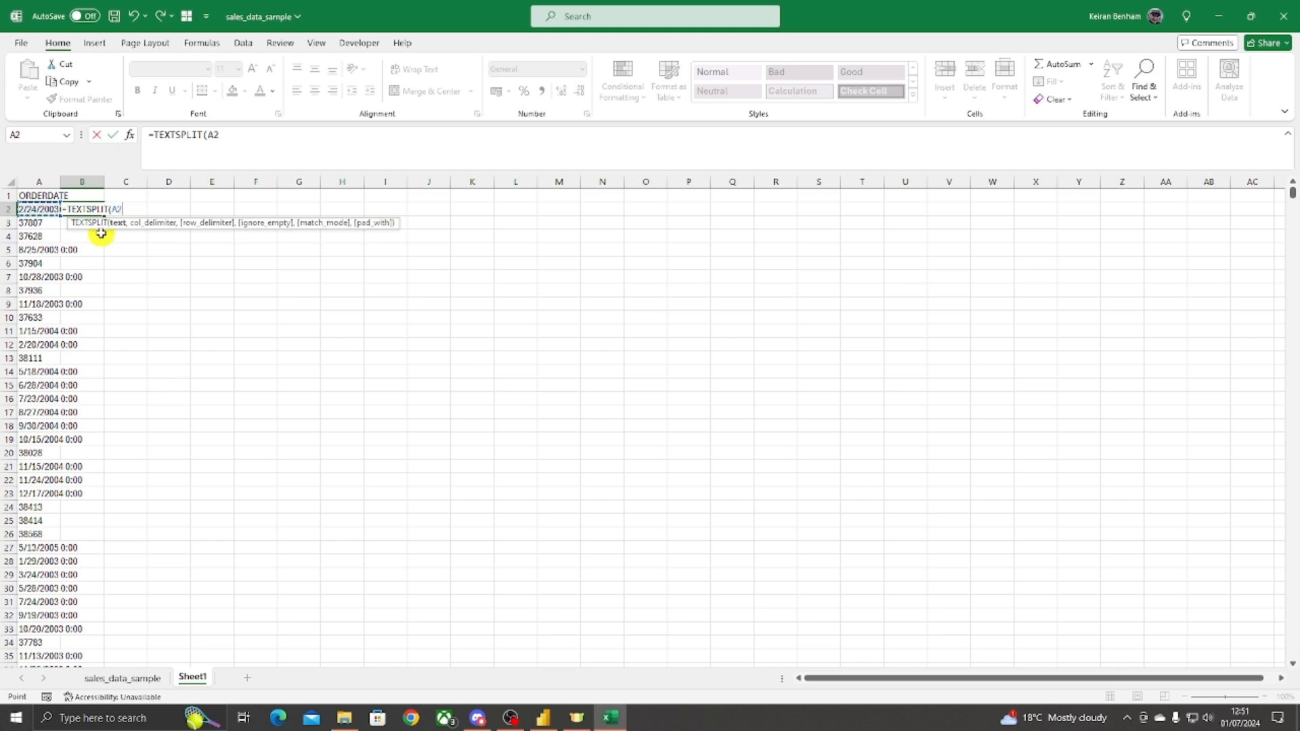
pyautogui.write(',')
pyautogui.write('"/')
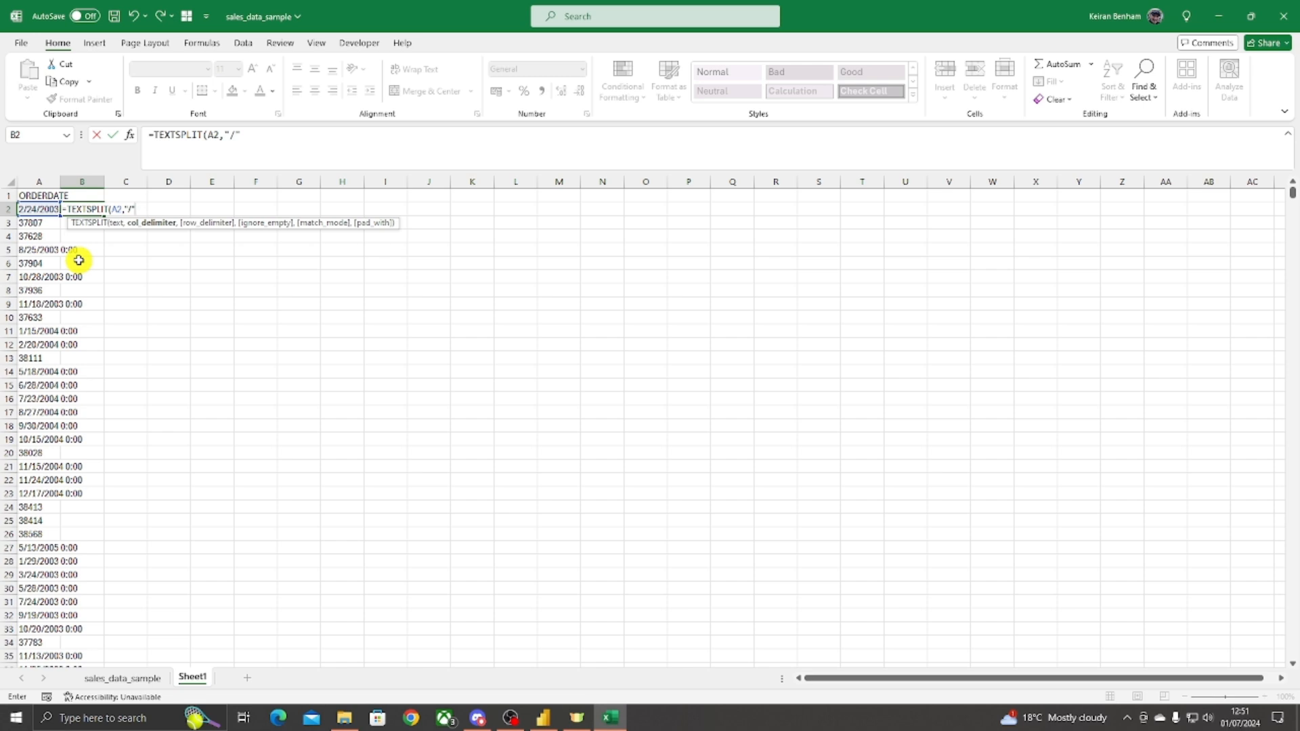
# Step: Complete the formula as =TEXTSPLIT(A2,"/",,TRUE,0,), ignoring empty cells with a case-sensitive match, and check the split cells in row 2
pyautogui.write(',')
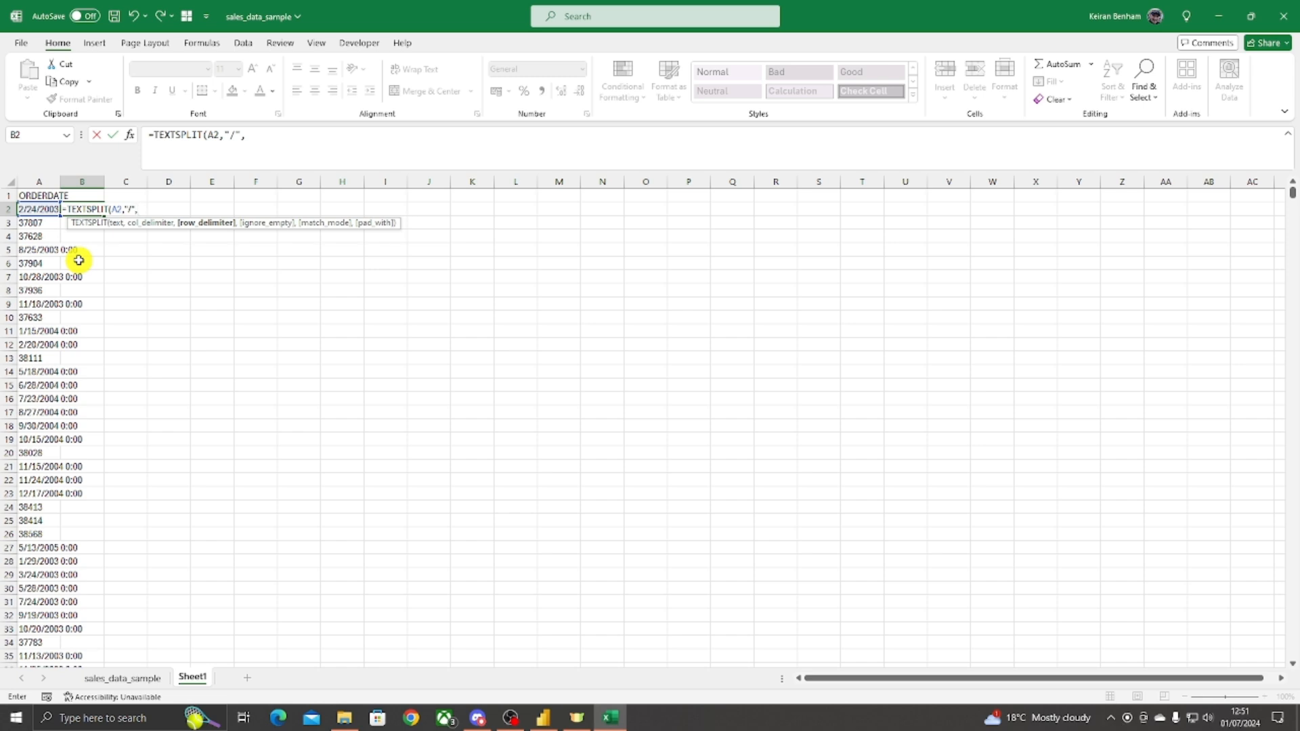
pyautogui.write(',')
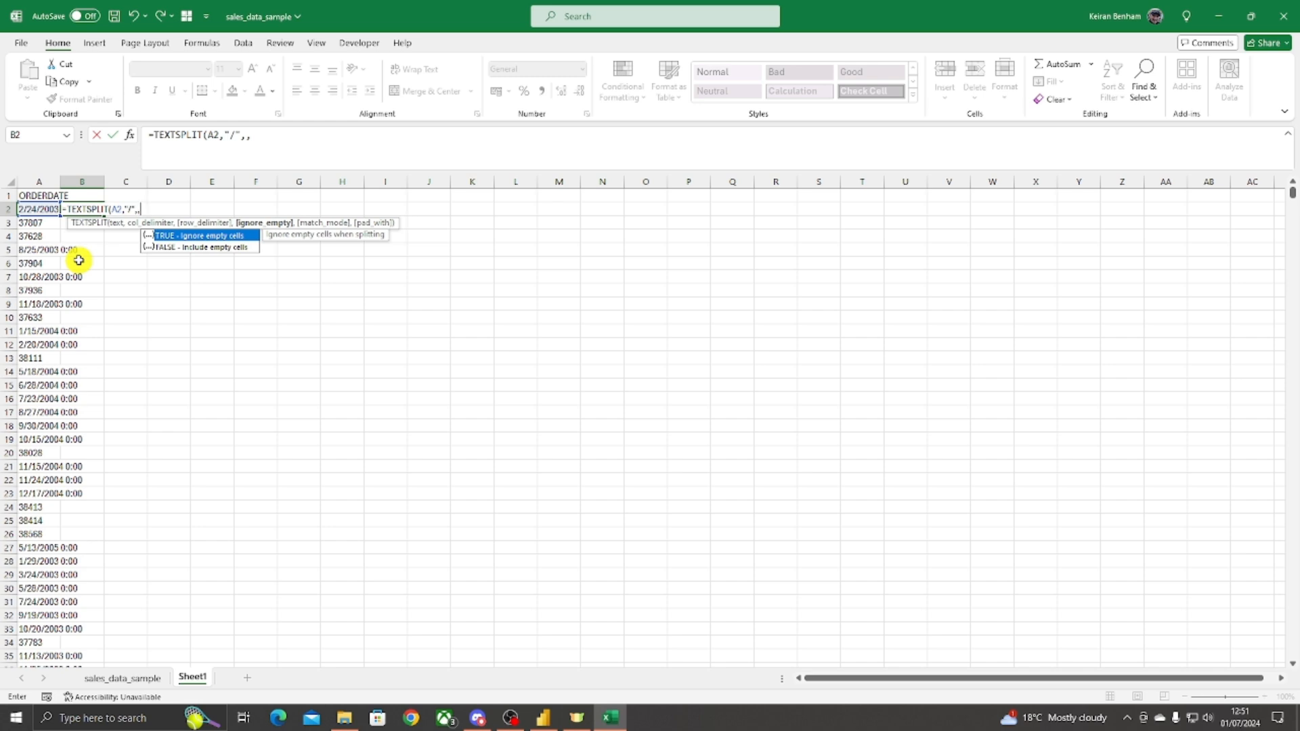
pyautogui.press('Tab')
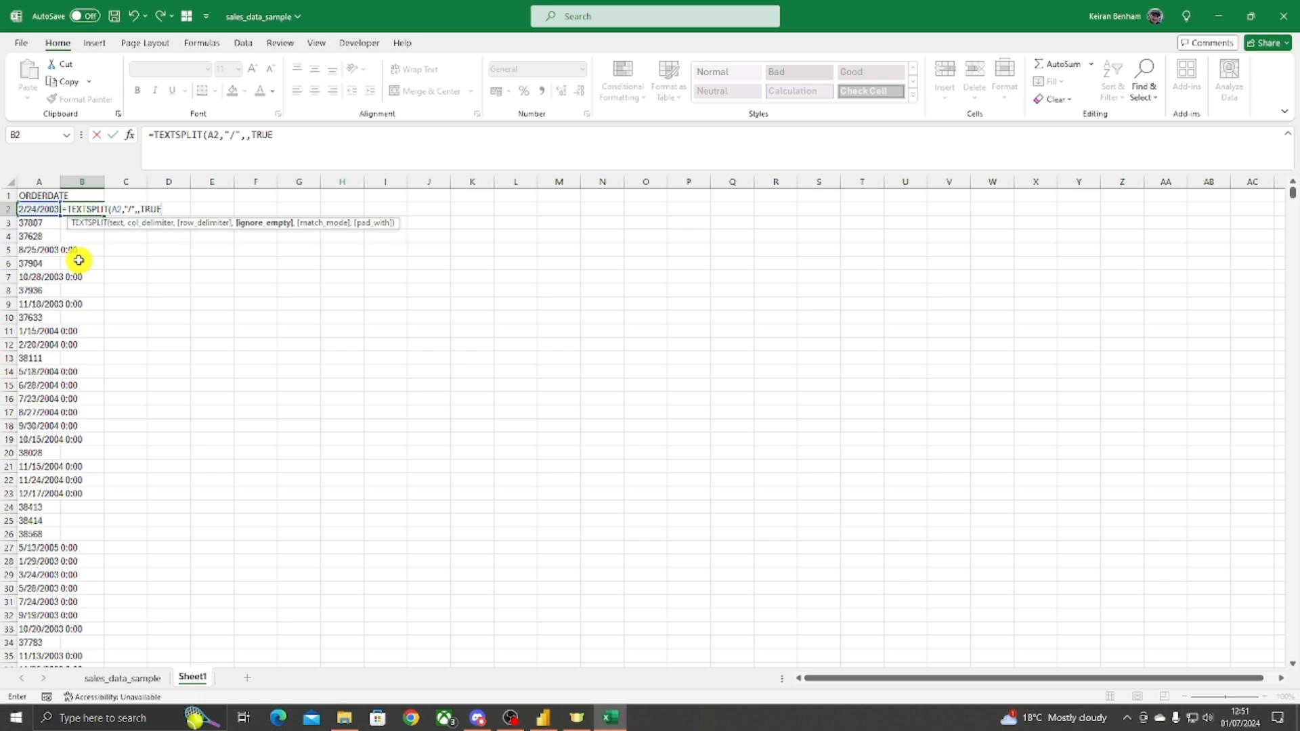
pyautogui.write(',')
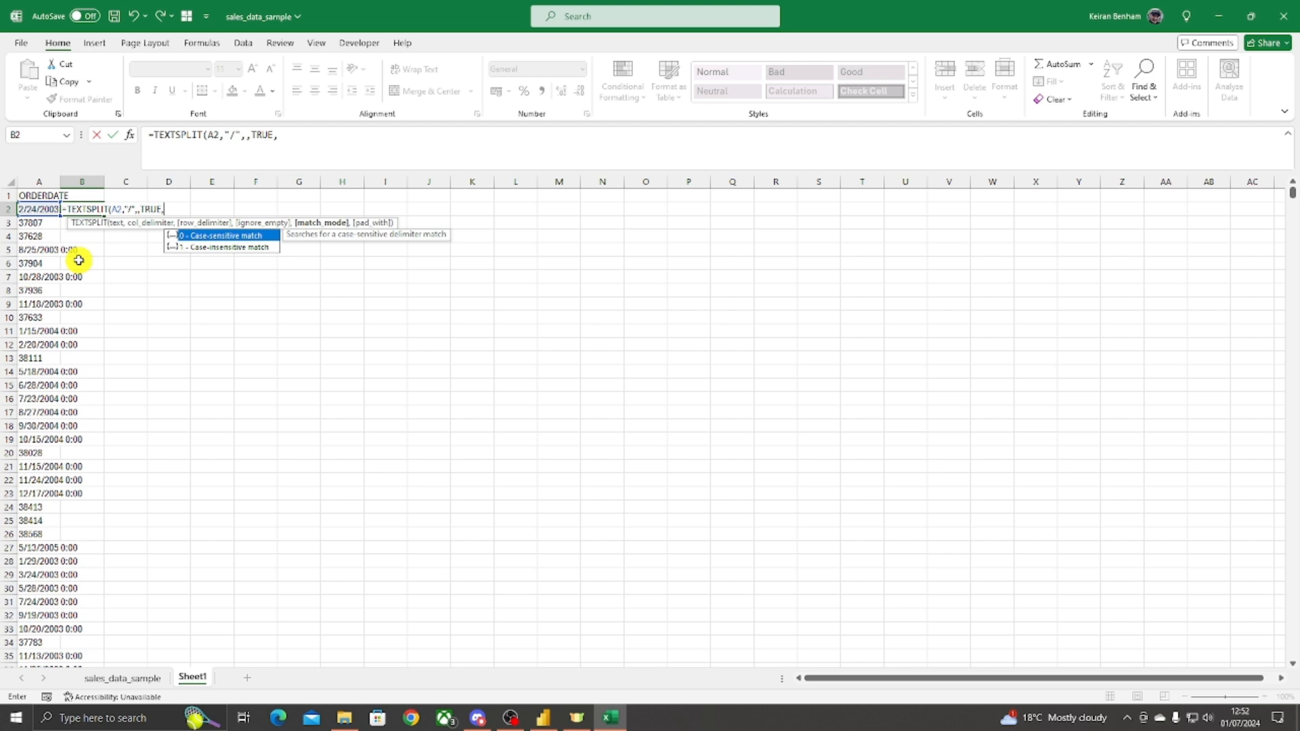
pyautogui.write('0')
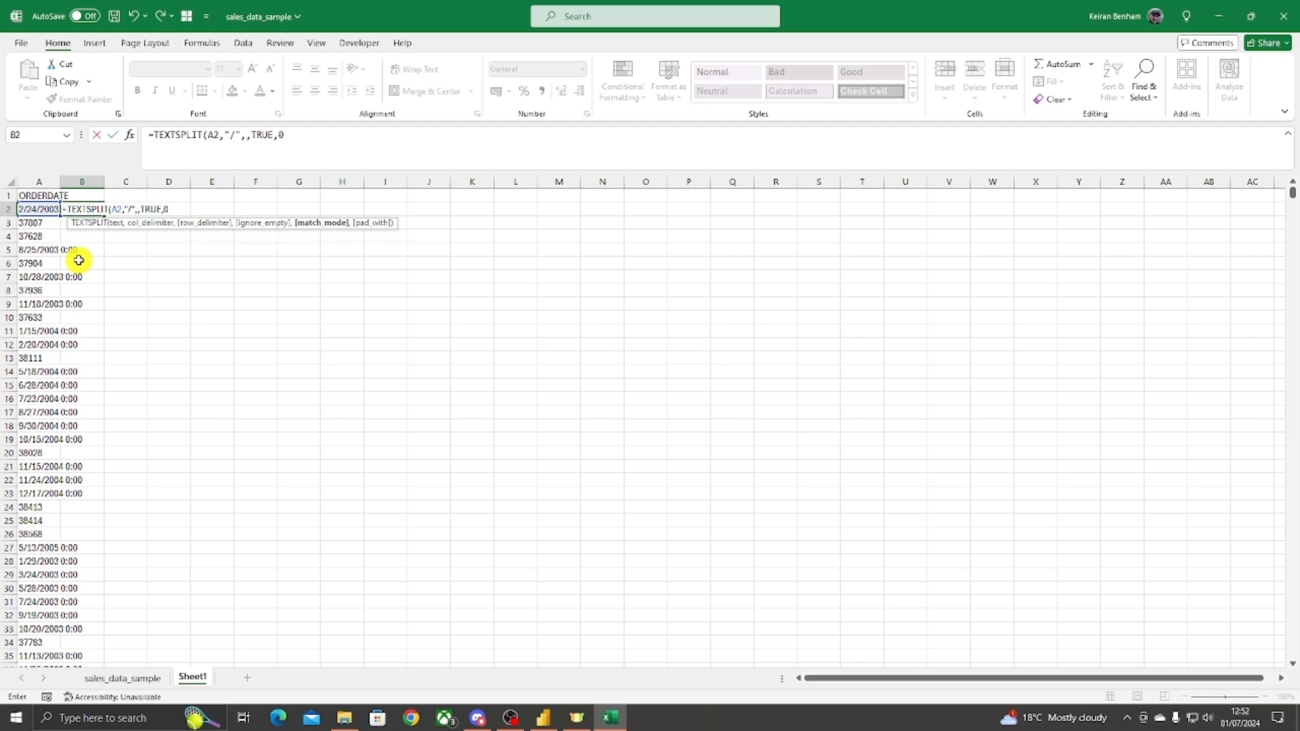
pyautogui.write(',)')
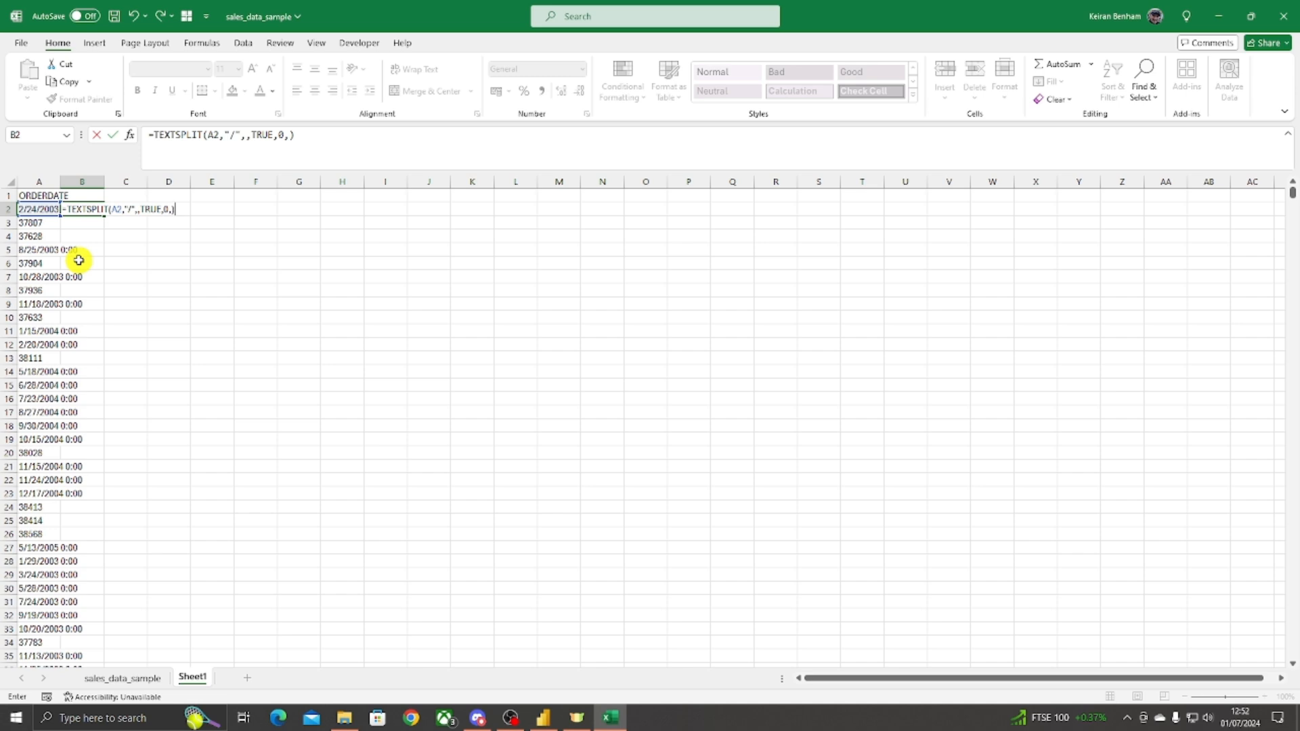
pyautogui.press('Return')
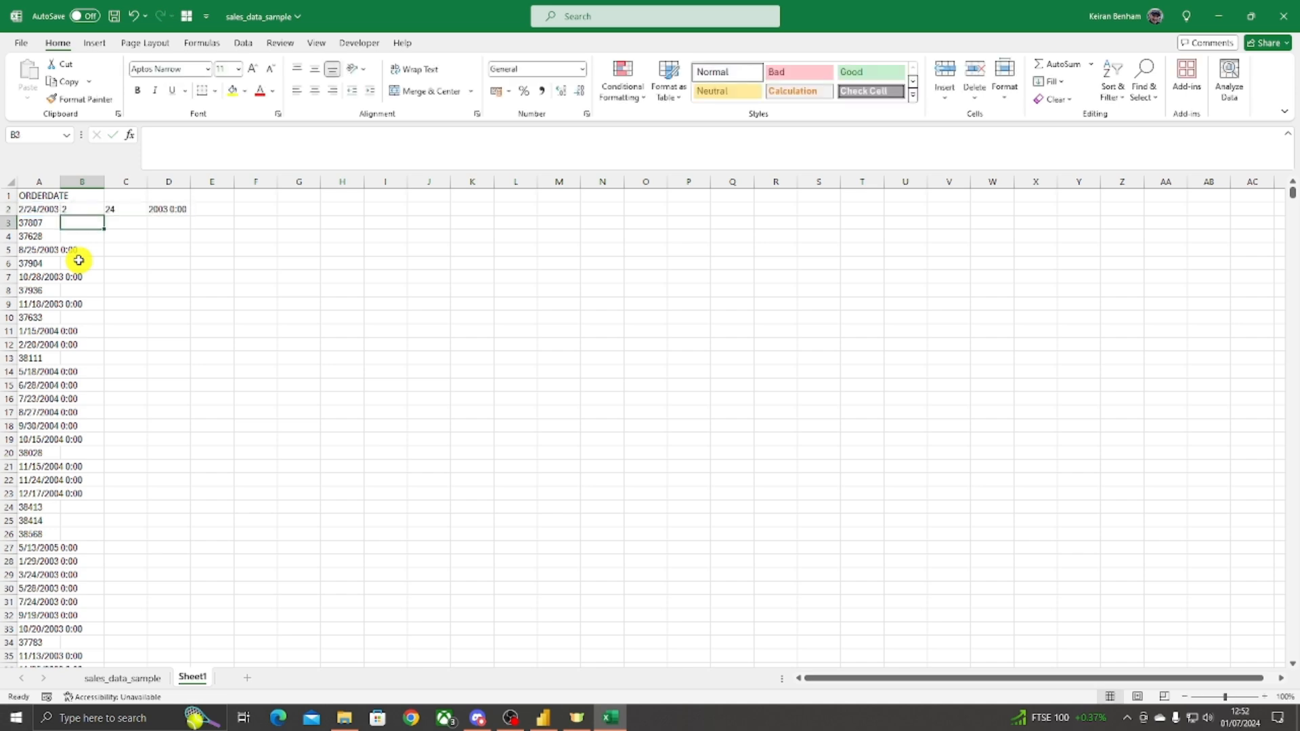
pyautogui.click(66, 210)
pyautogui.click(133, 210)
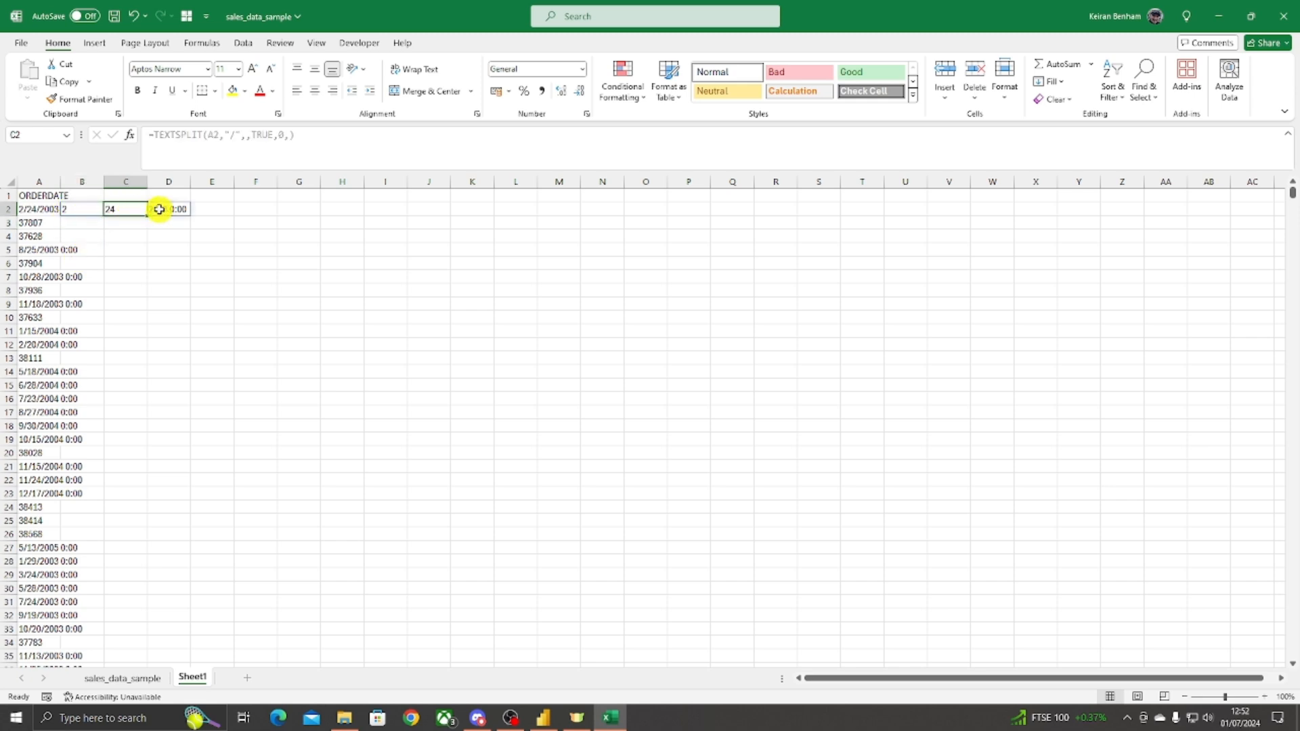
# Step: Test blocking the TEXTSPLIT spill range by entering example in C2, check B2, and clear the entry
pyautogui.click(160, 209)
pyautogui.click(113, 225)
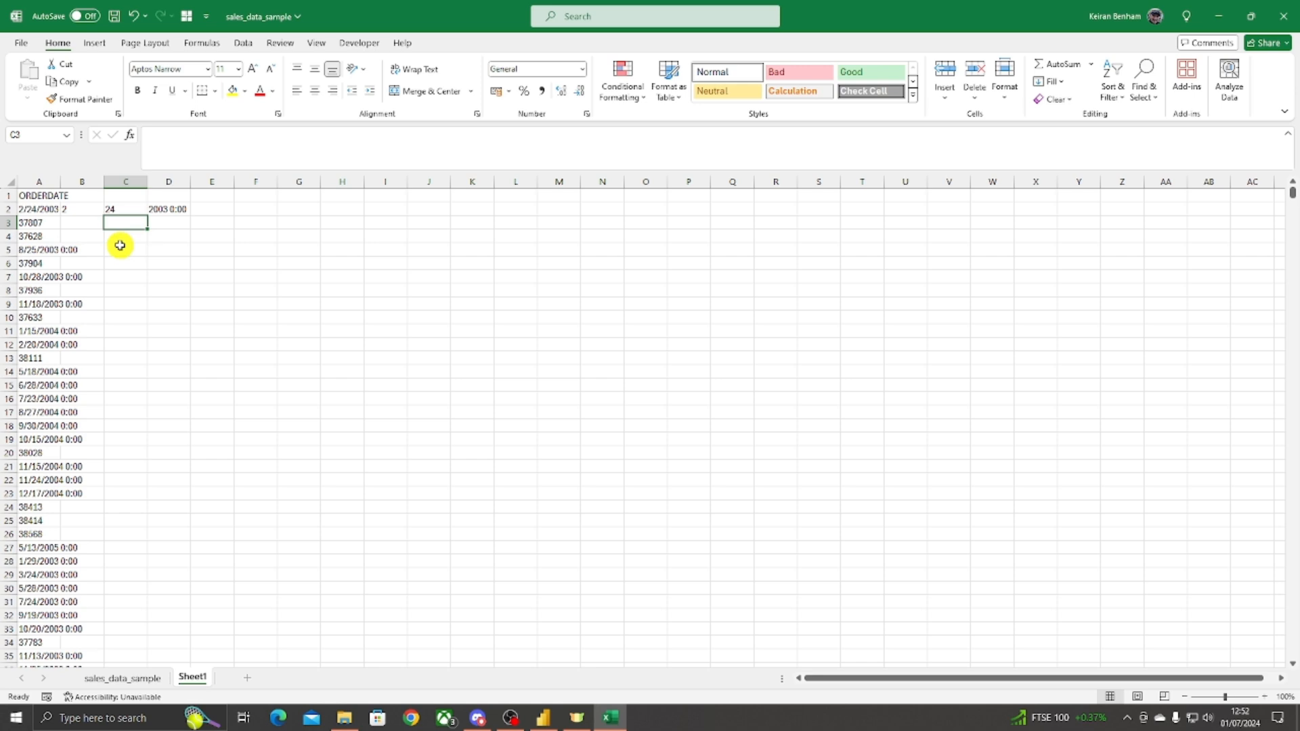
pyautogui.click(118, 205)
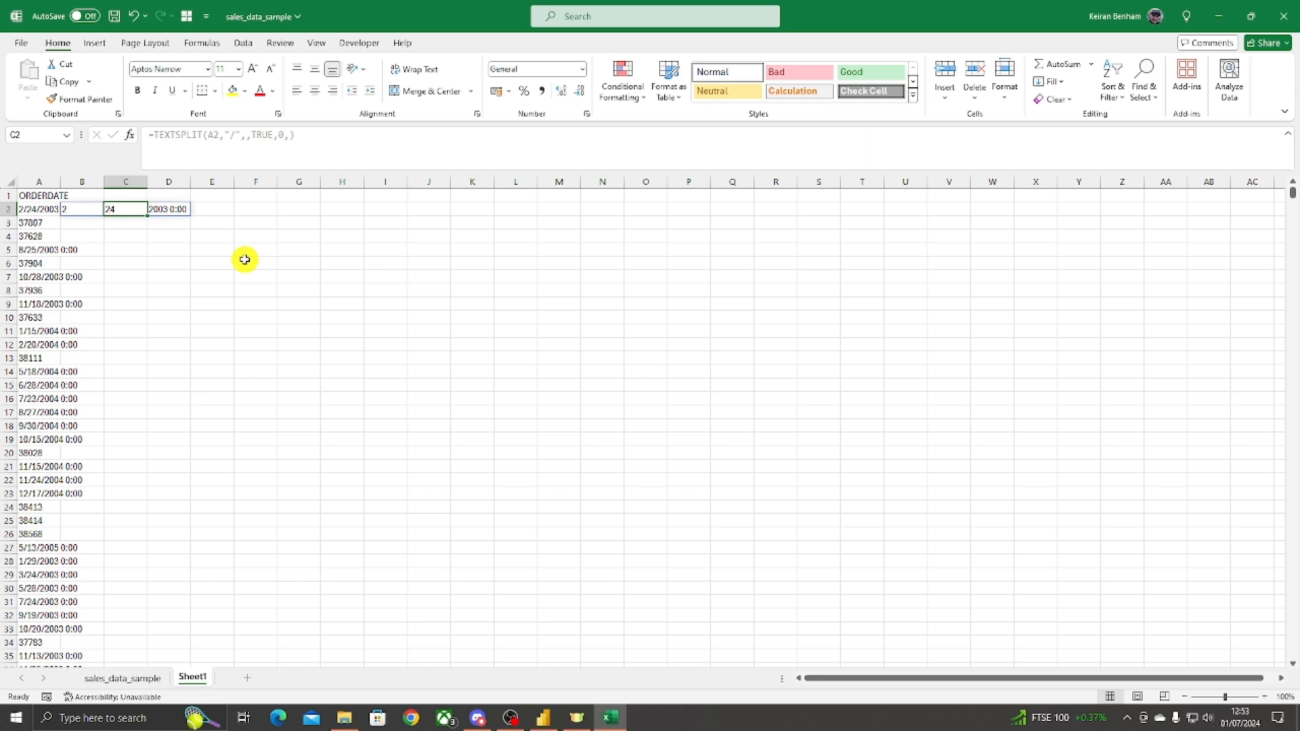
pyautogui.write('example')
pyautogui.press('Return')
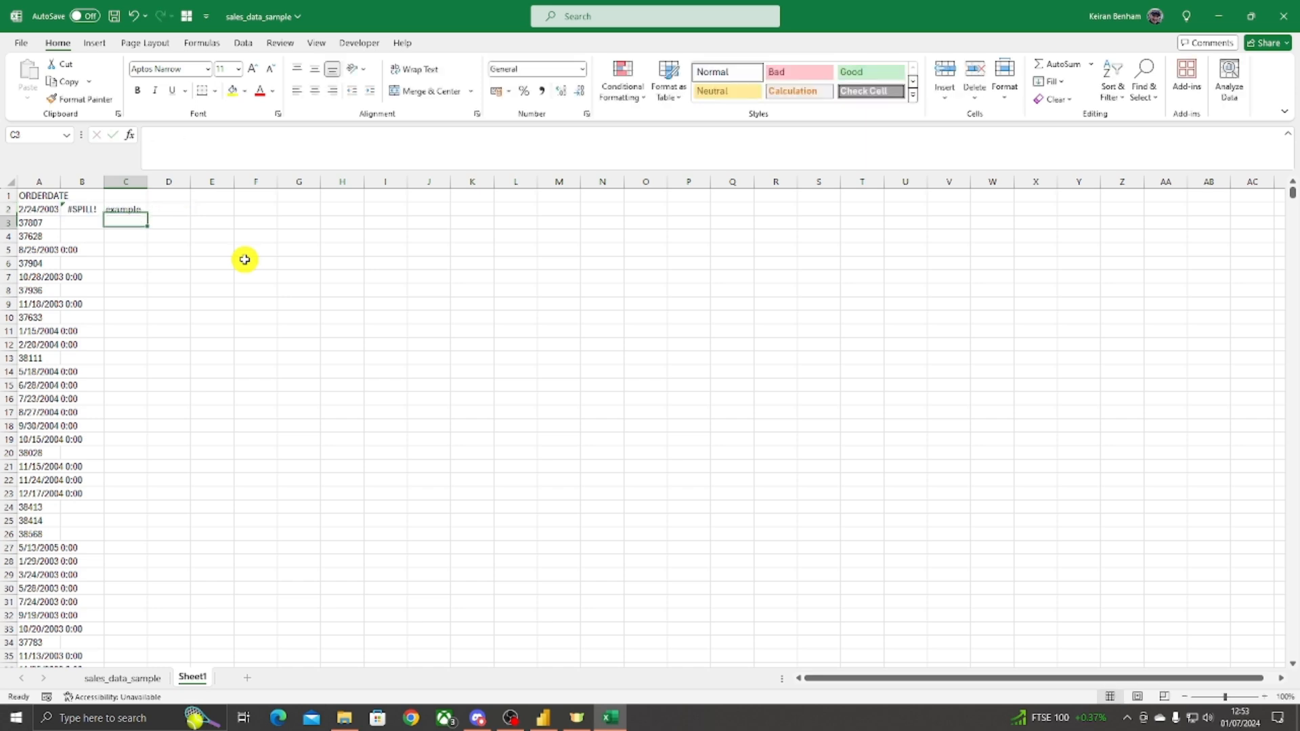
pyautogui.click(75, 205)
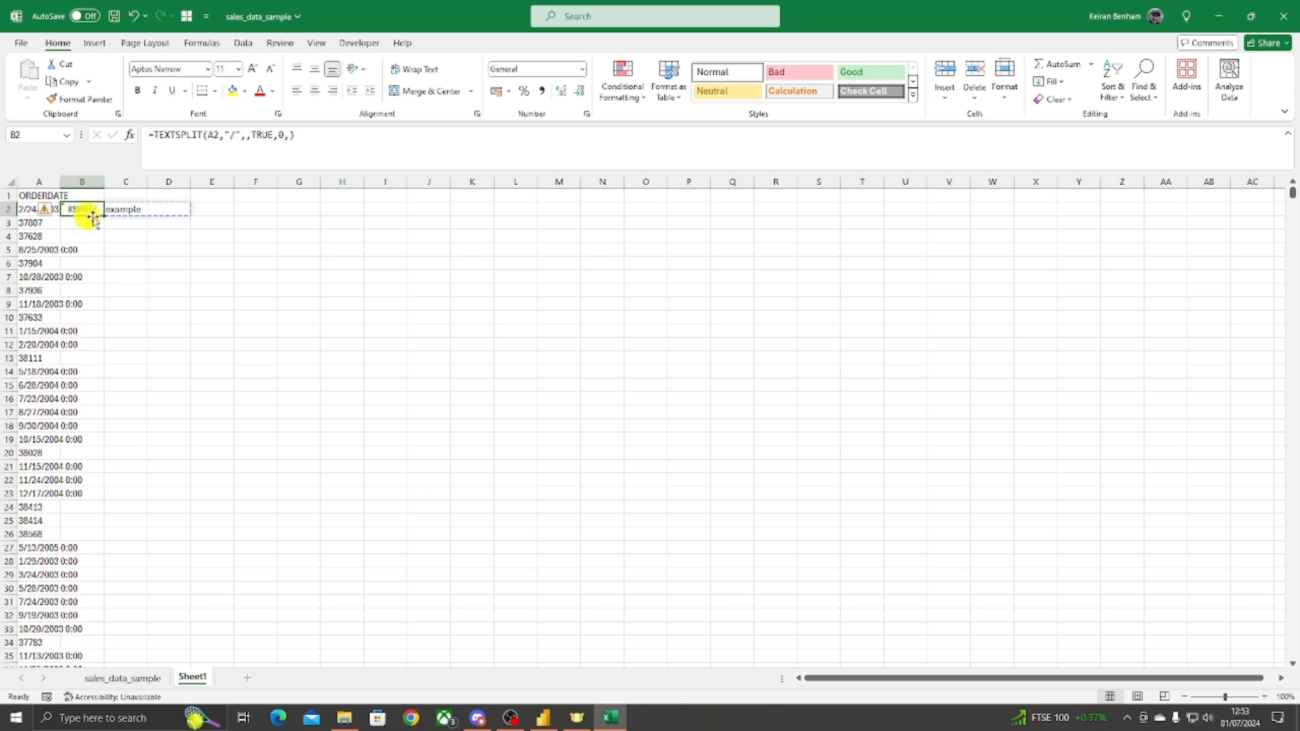
pyautogui.click(124, 210)
pyautogui.press('Delete')
# Step: Fill the TEXTSPLIT formula from B2 down column B and check it against the text dates and five-digit numbers in column A
pyautogui.click(66, 208)
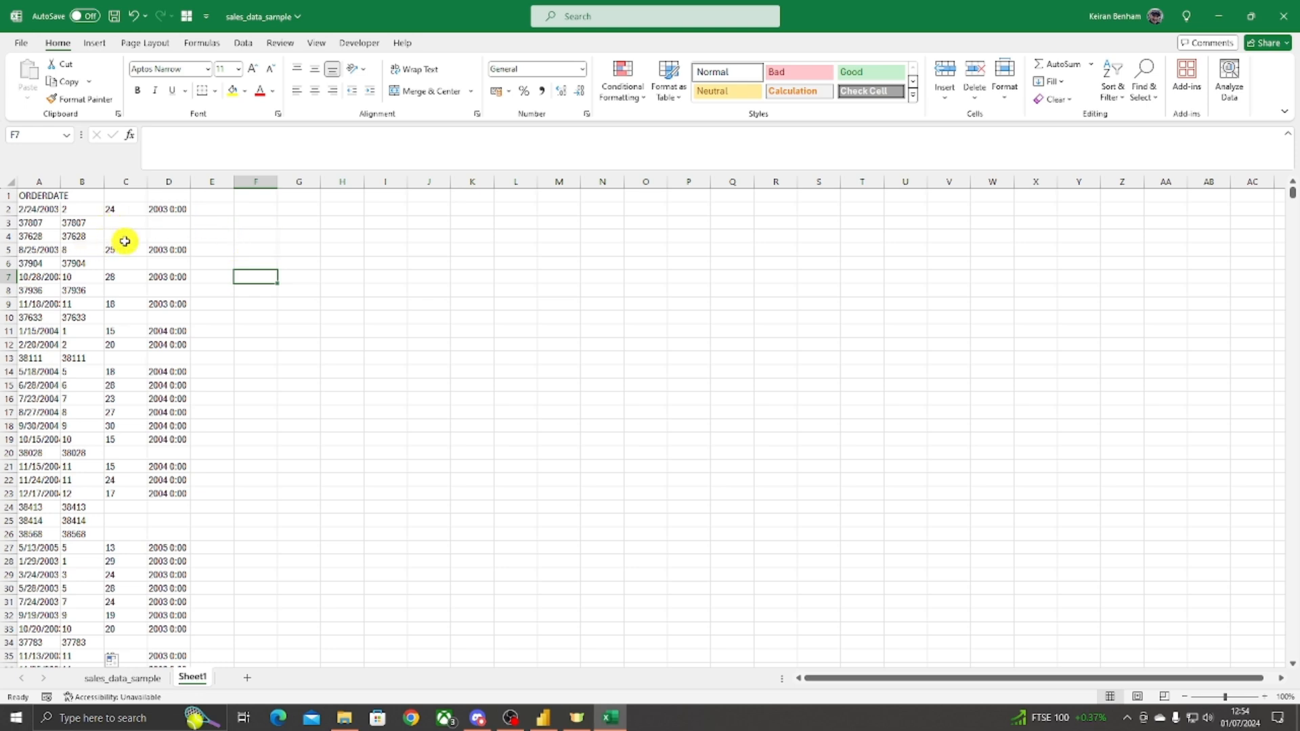
pyautogui.click(84, 208)
pyautogui.click(81, 224)
pyautogui.click(79, 234)
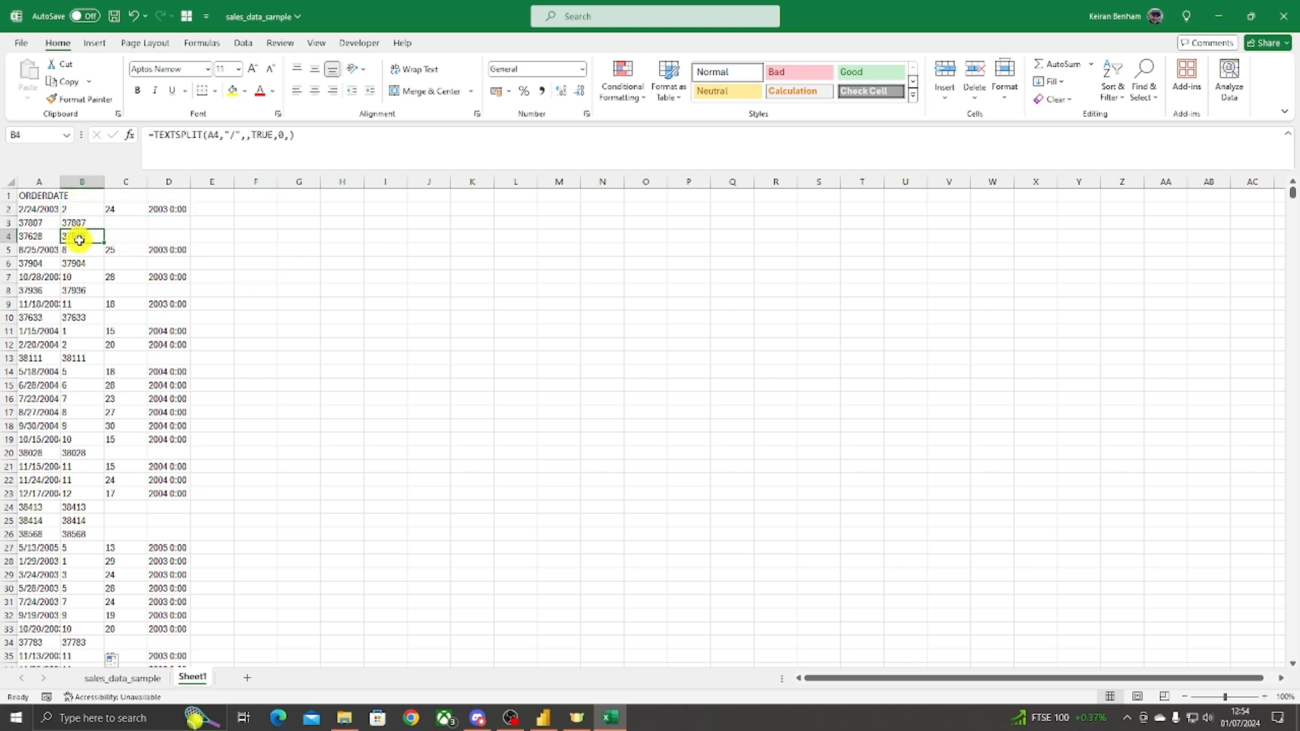
pyautogui.click(34, 232)
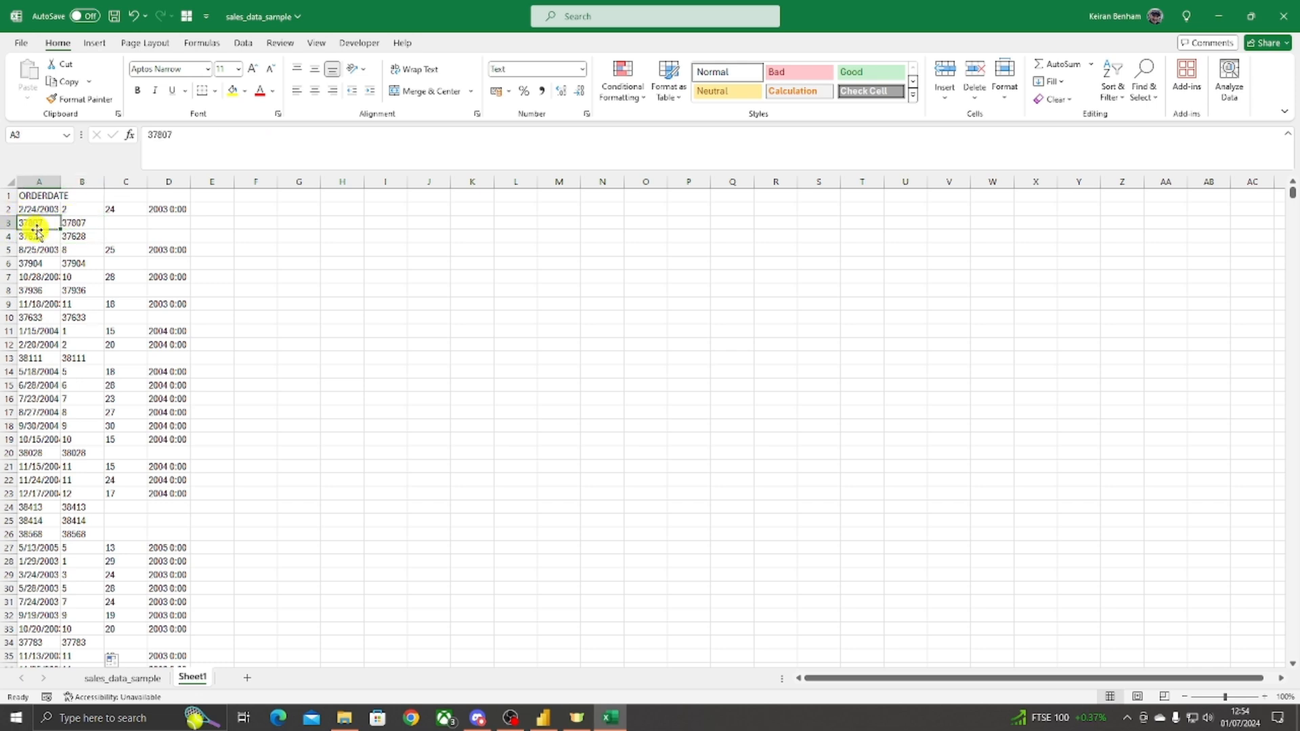
pyautogui.click(35, 208)
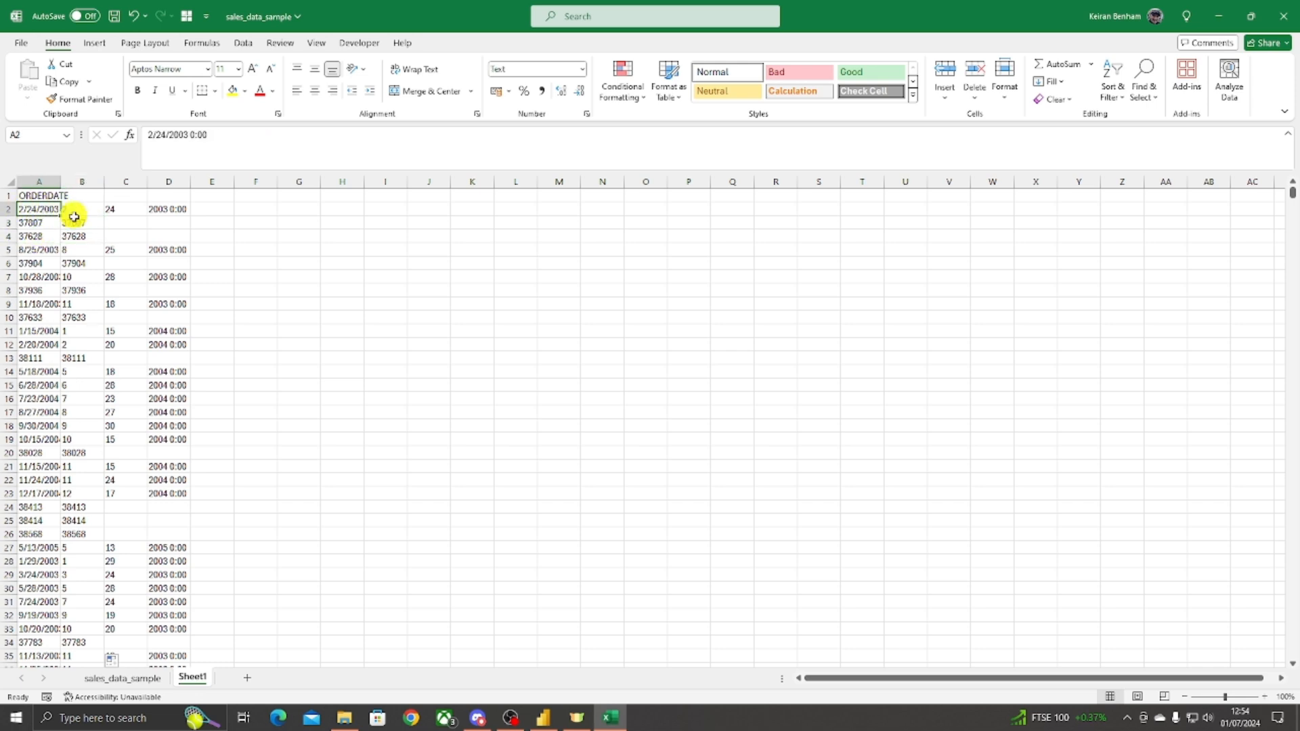
pyautogui.click(42, 223)
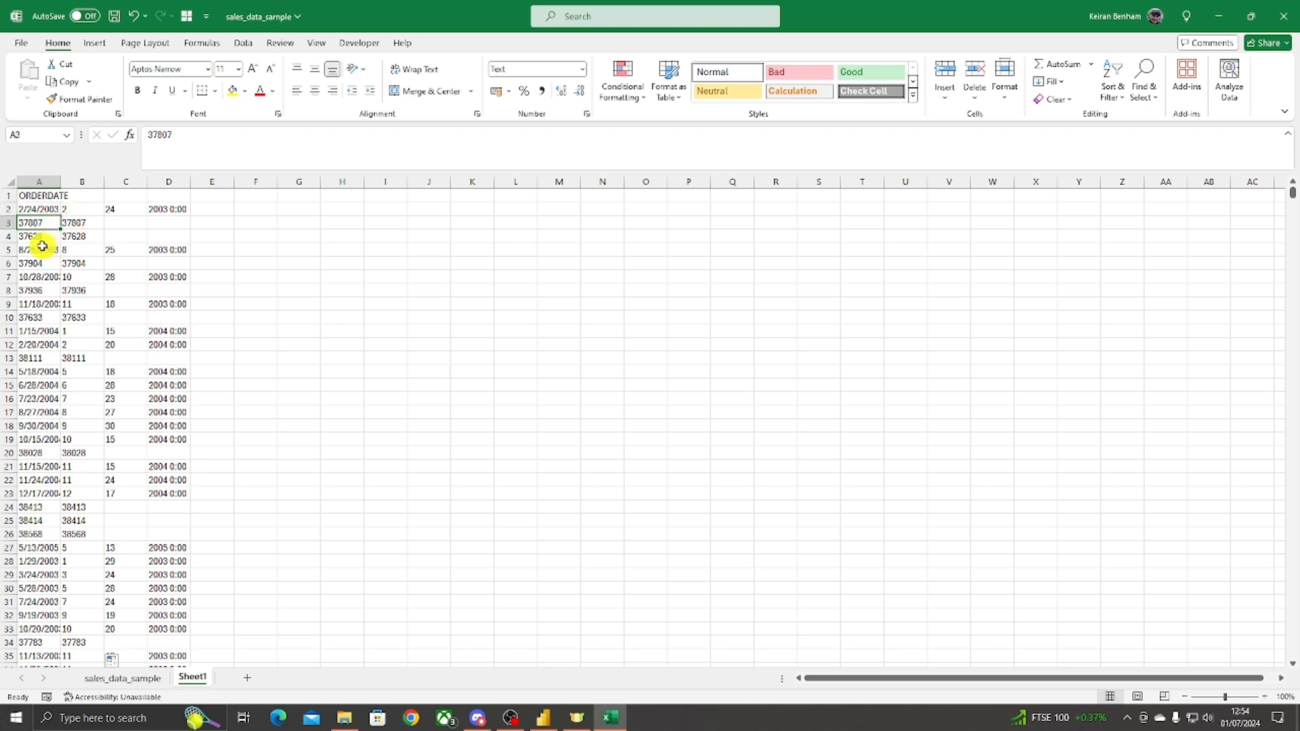
pyautogui.click(41, 233)
pyautogui.click(80, 222)
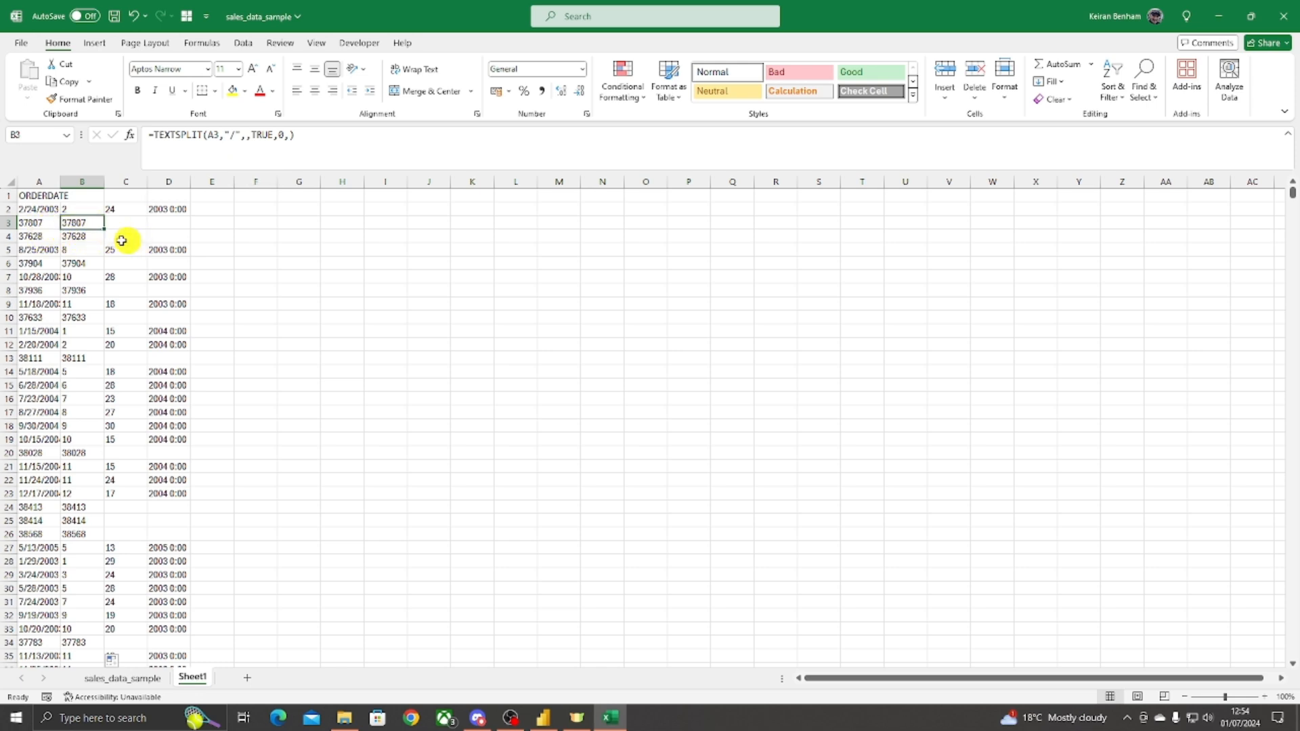
# Step: Examine the split columns B and C and compare the split text dates with the five-digit rows
pyautogui.click(217, 207)
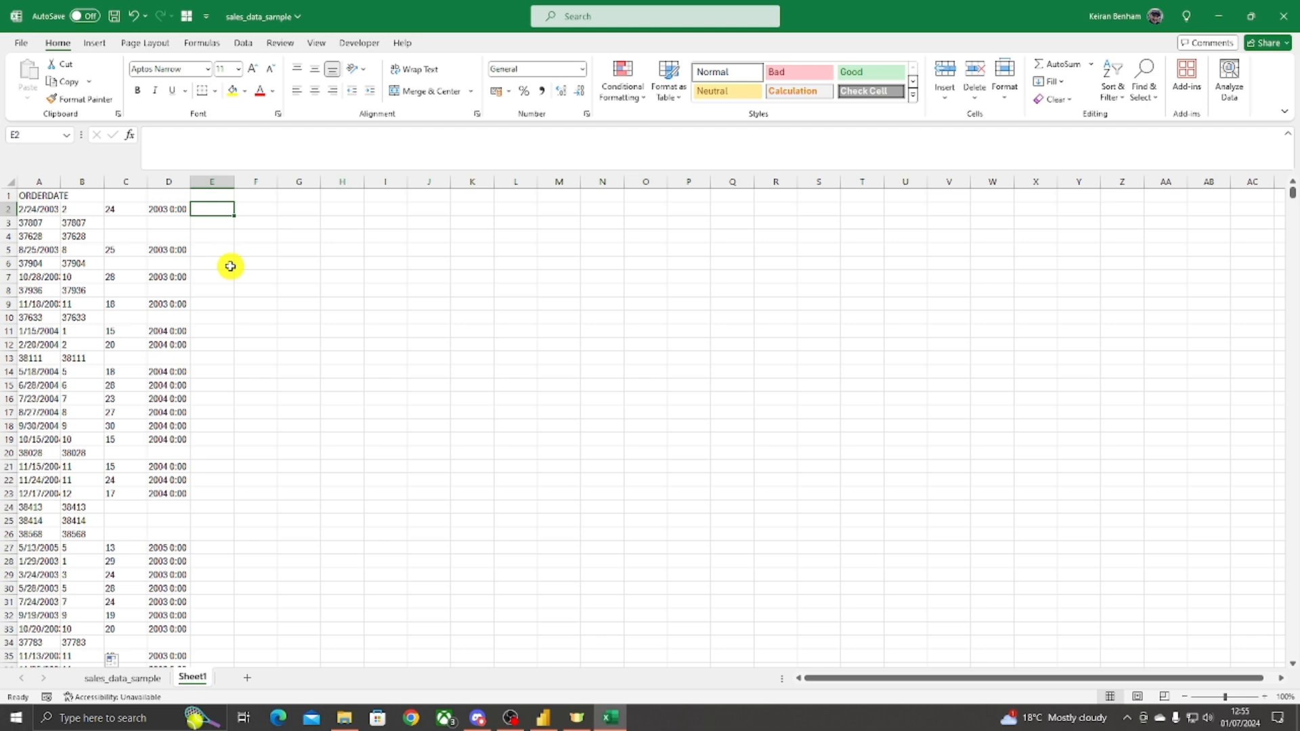
pyautogui.click(87, 180)
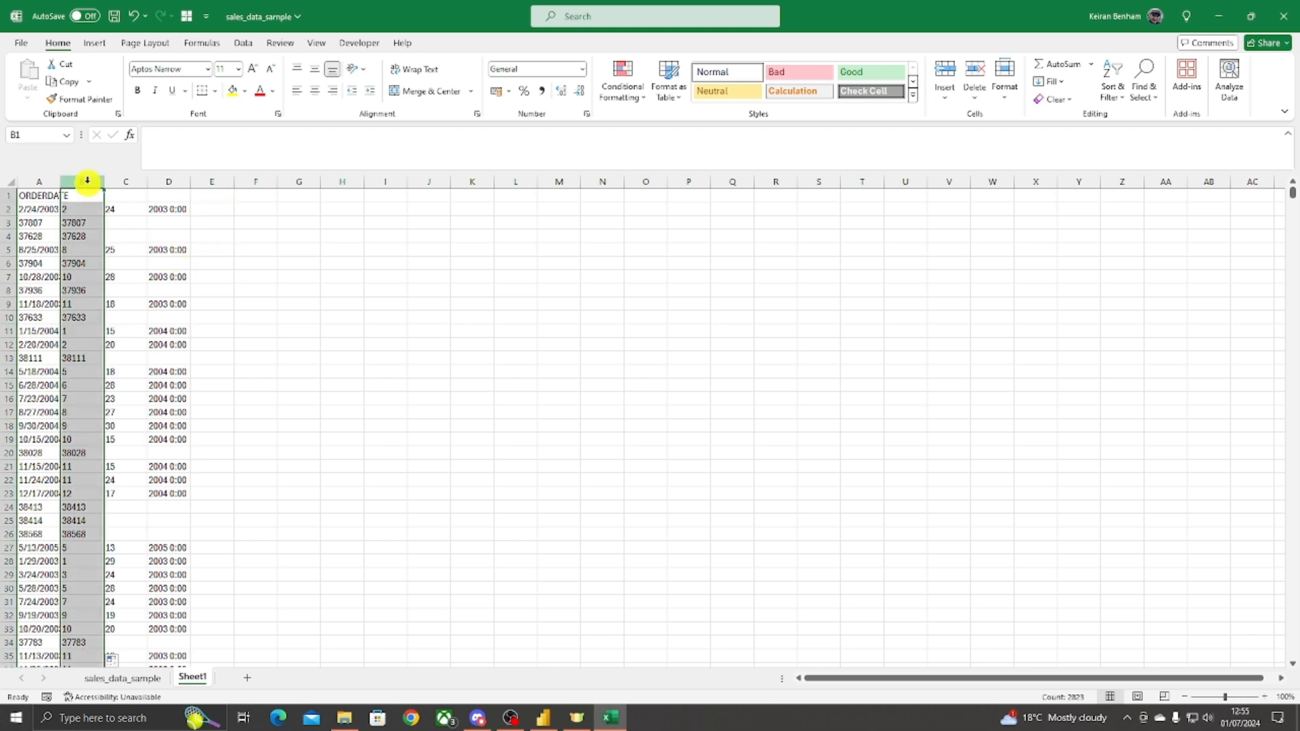
pyautogui.click(129, 181)
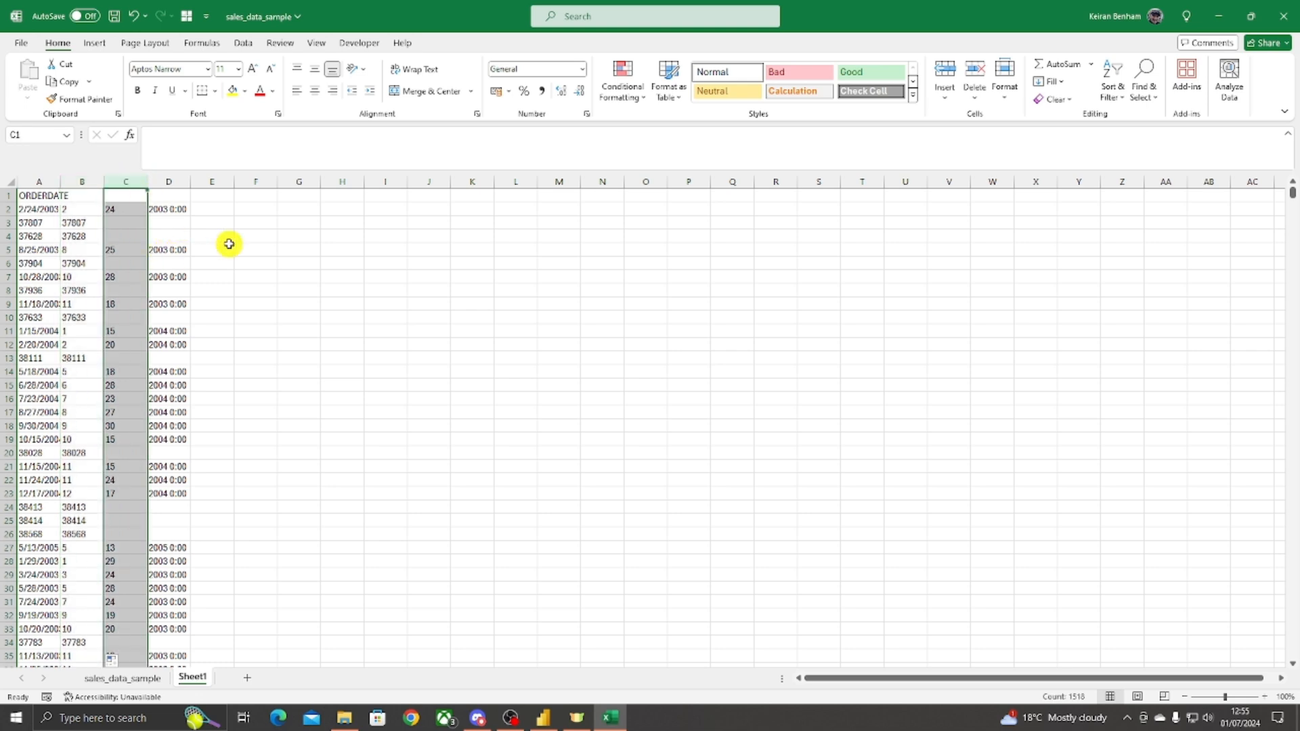
pyautogui.click(216, 211)
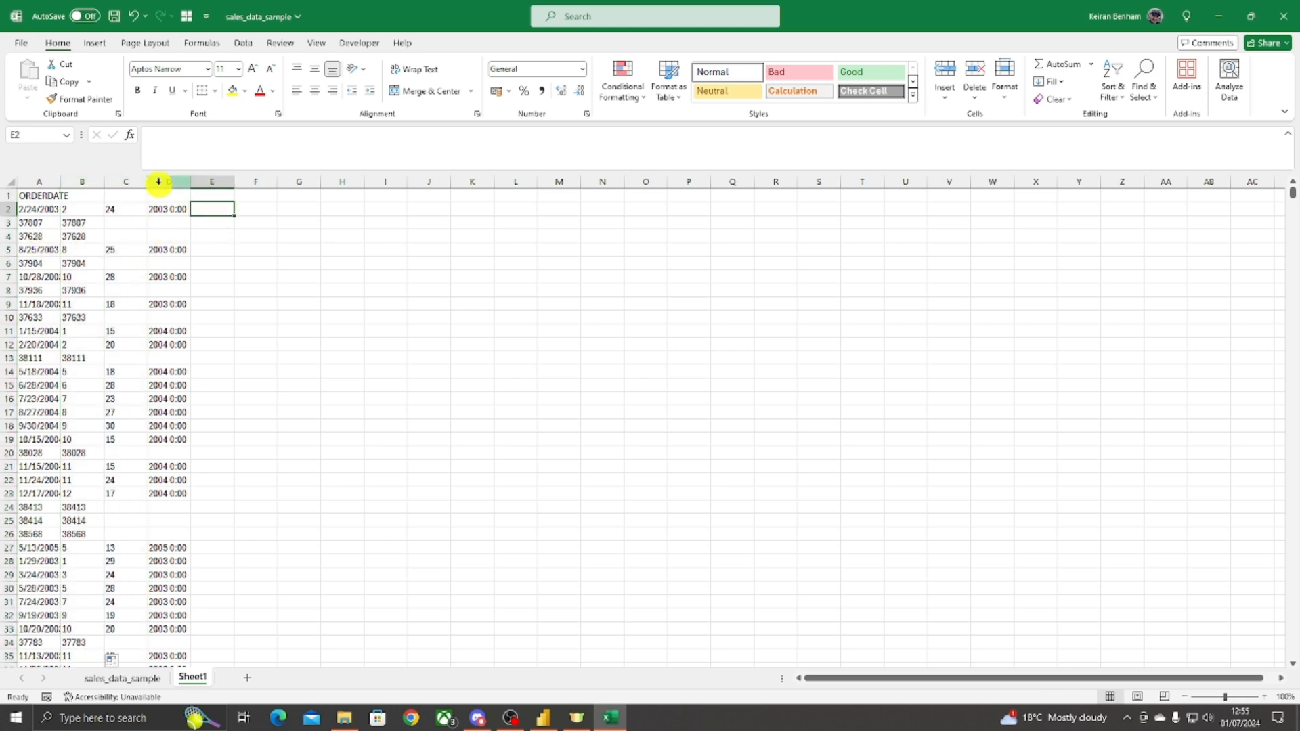
pyautogui.moveTo(30, 193); pyautogui.dragTo(214, 194)
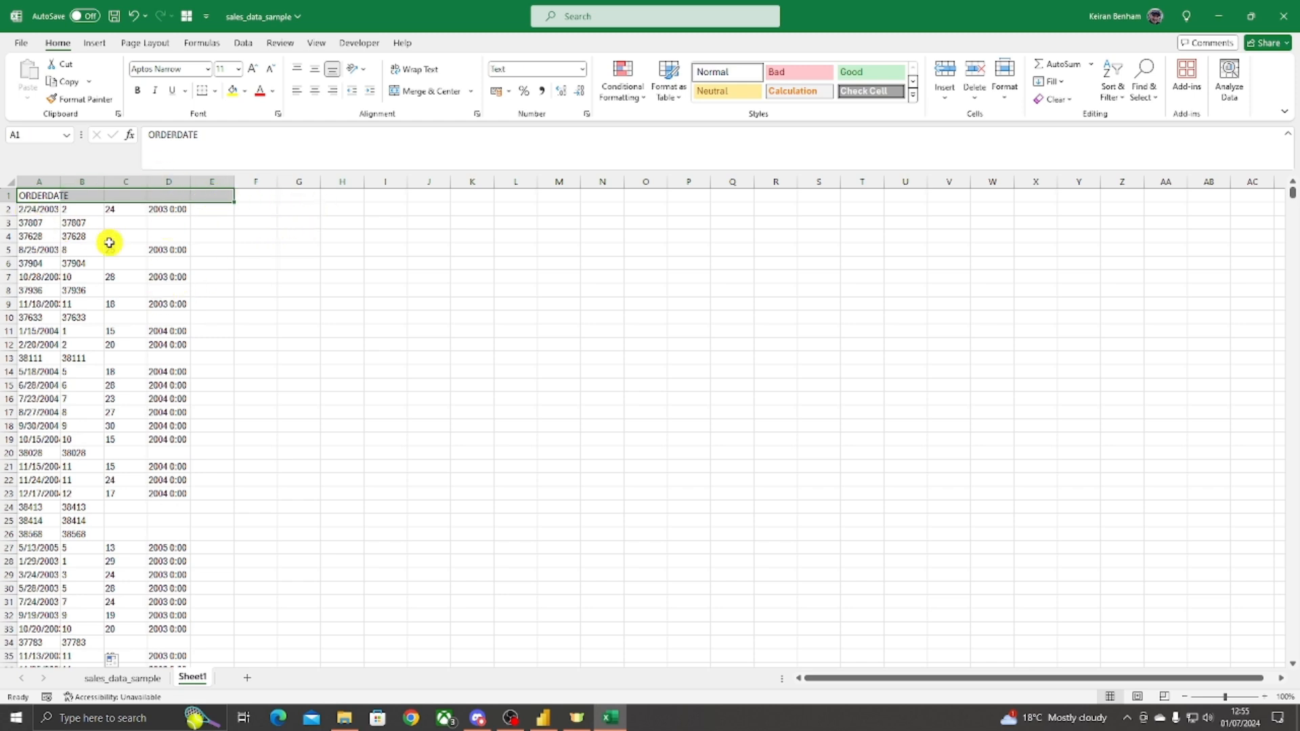
pyautogui.click(45, 209)
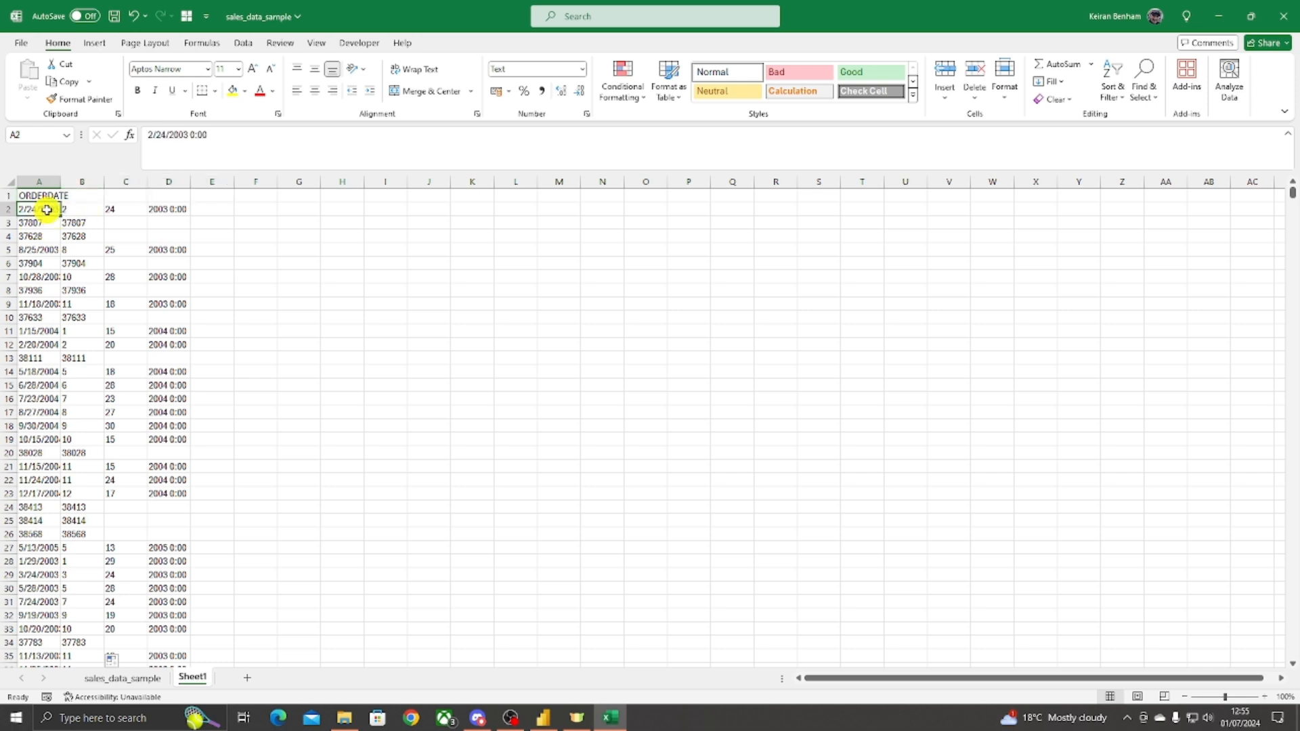
pyautogui.click(85, 220)
pyautogui.click(83, 235)
# Step: Add filters to the header range A1:D1
pyautogui.moveTo(29, 196); pyautogui.dragTo(173, 197)
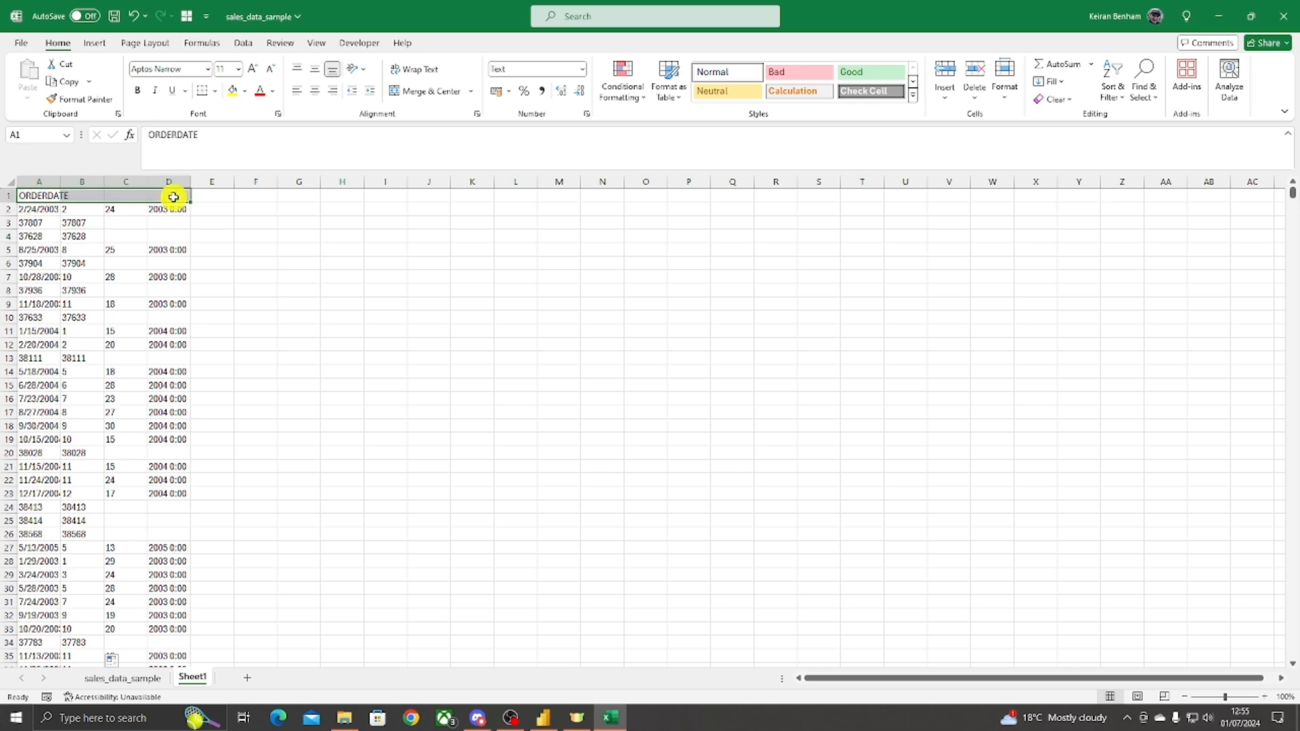
pyautogui.click(1112, 86)
pyautogui.click(1135, 177)
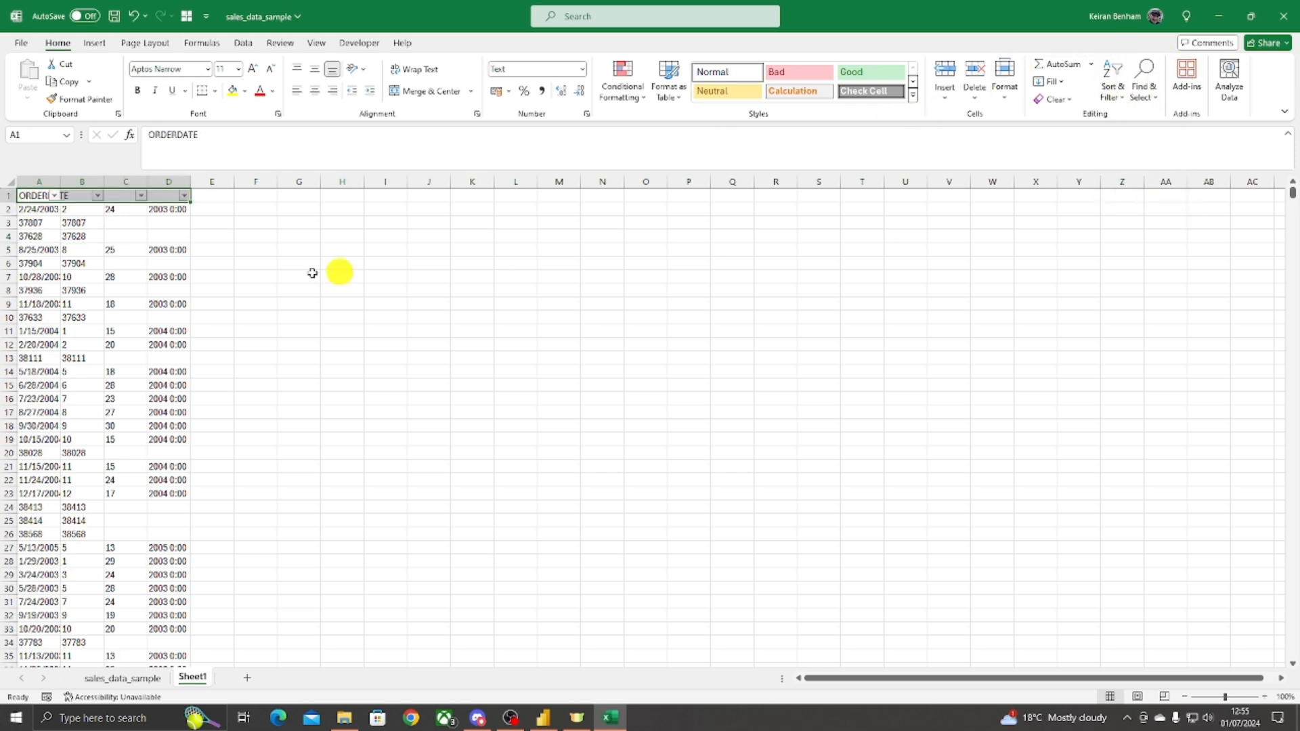
# Step: Filter column C to exclude blanks, so only the rows with split text dates are listed
pyautogui.click(130, 223)
pyautogui.click(116, 180)
pyautogui.click(122, 222)
pyautogui.click(141, 195)
pyautogui.scroll(-4, 75, 444)
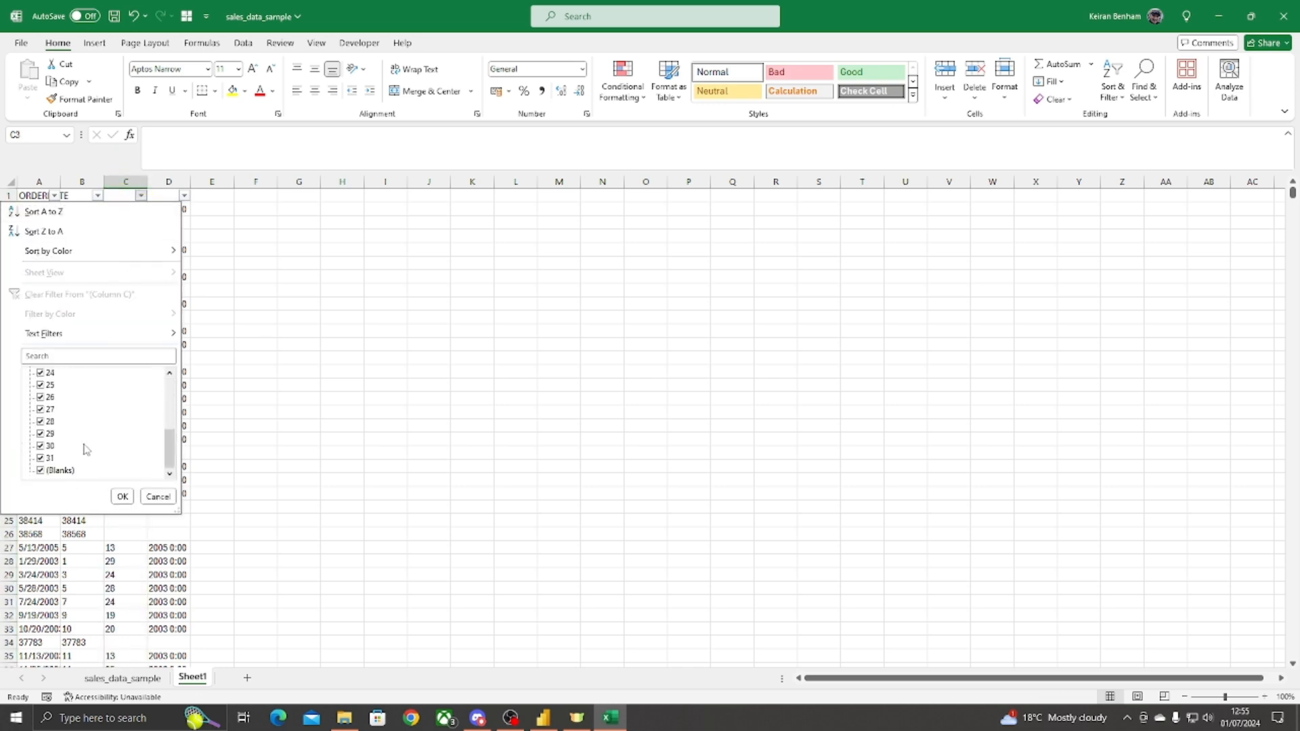
pyautogui.click(41, 472)
pyautogui.click(122, 496)
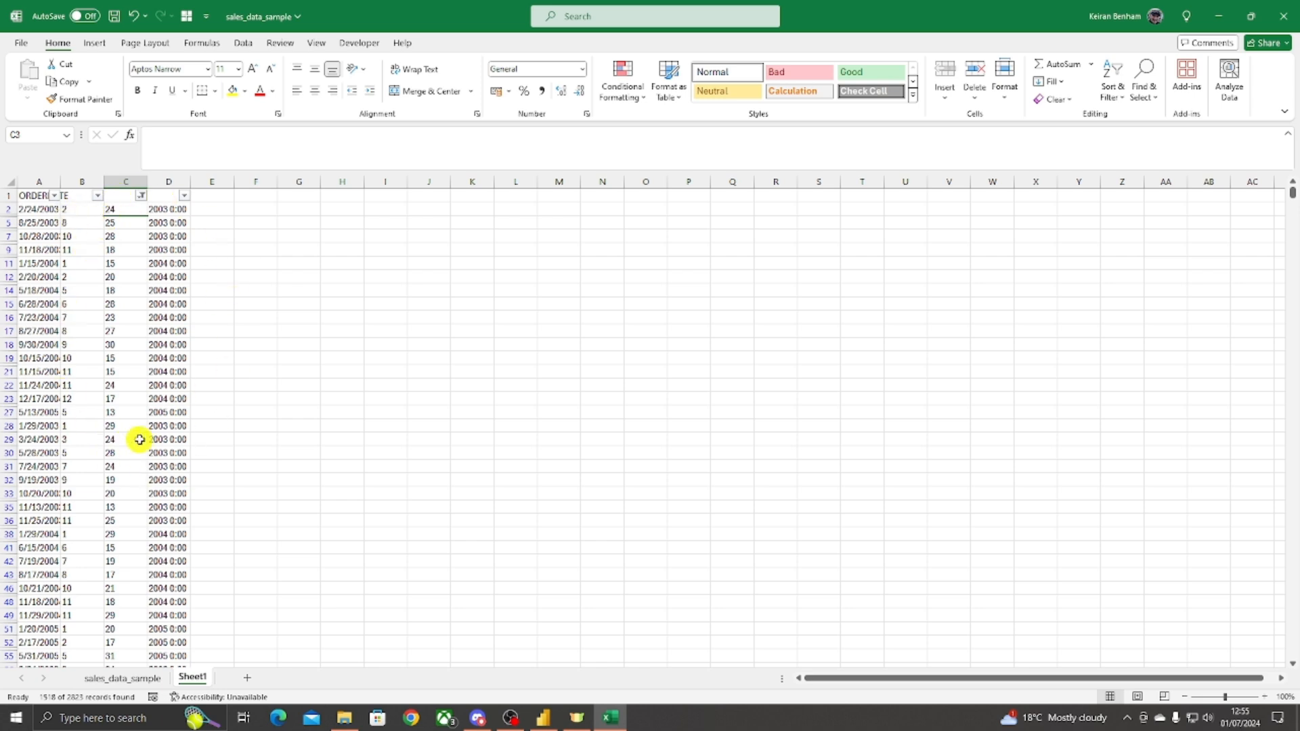
# Step: Enter =CONCAT(C2,B2,D2) in E2 to join the day, month and year in that order
pyautogui.click(214, 212)
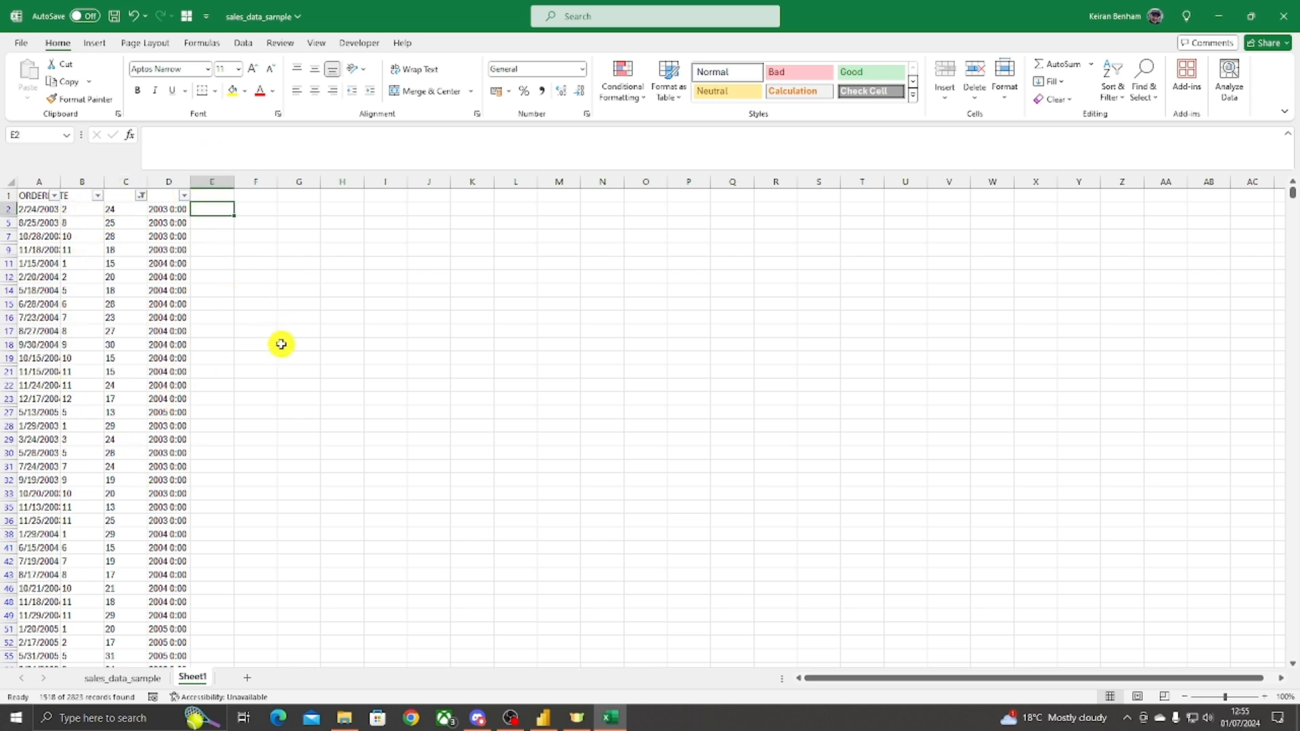
pyautogui.write('=')
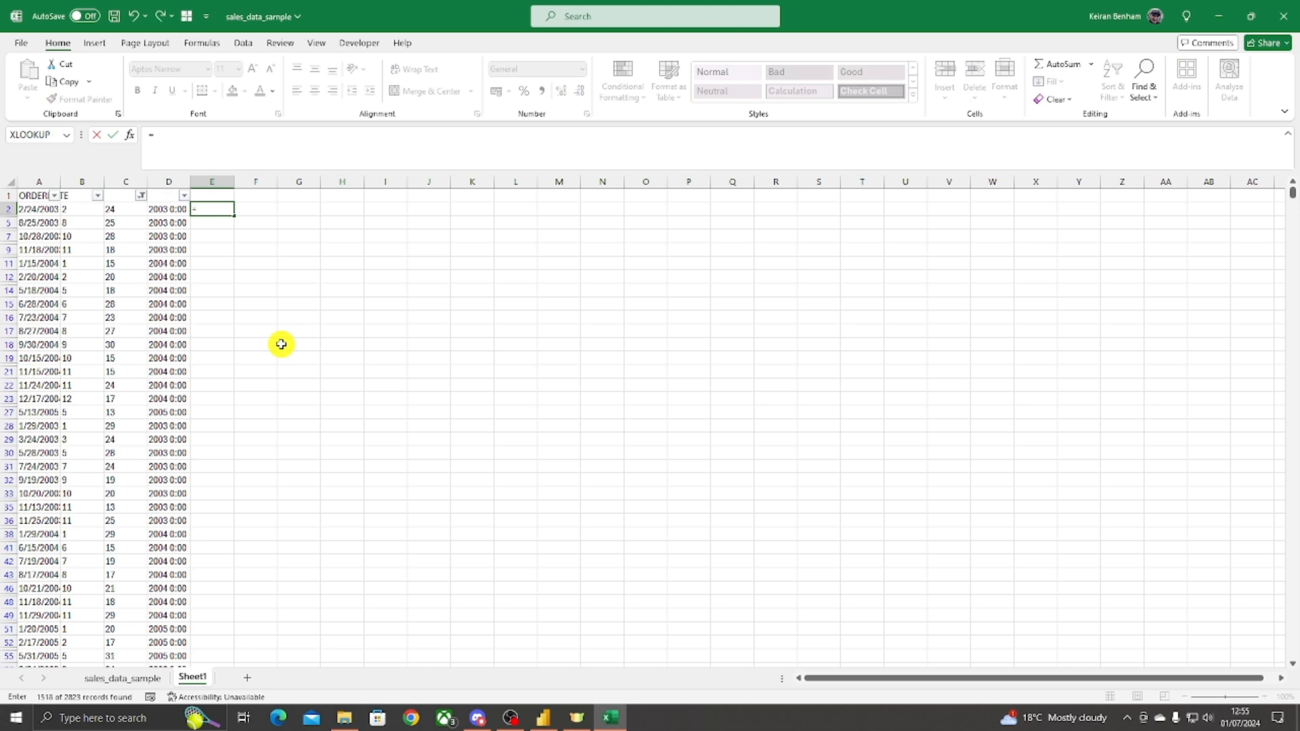
pyautogui.write('con')
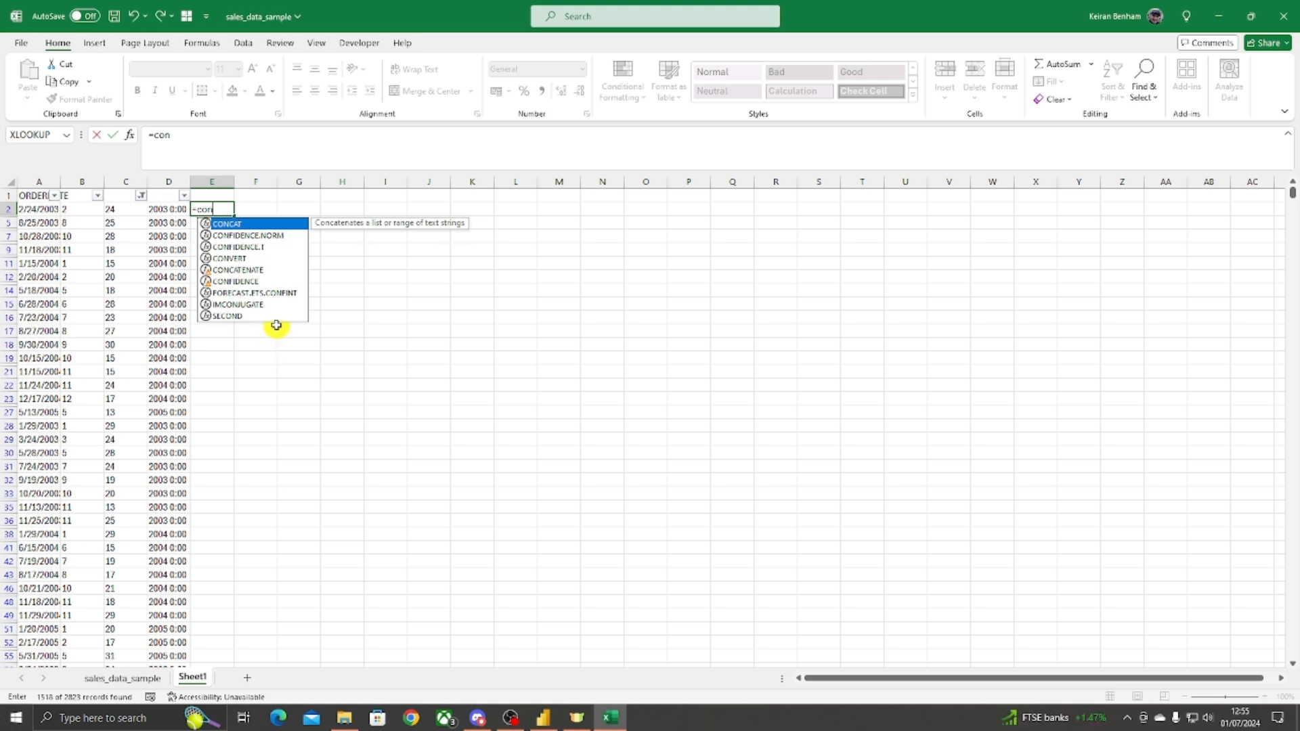
pyautogui.press('Tab')
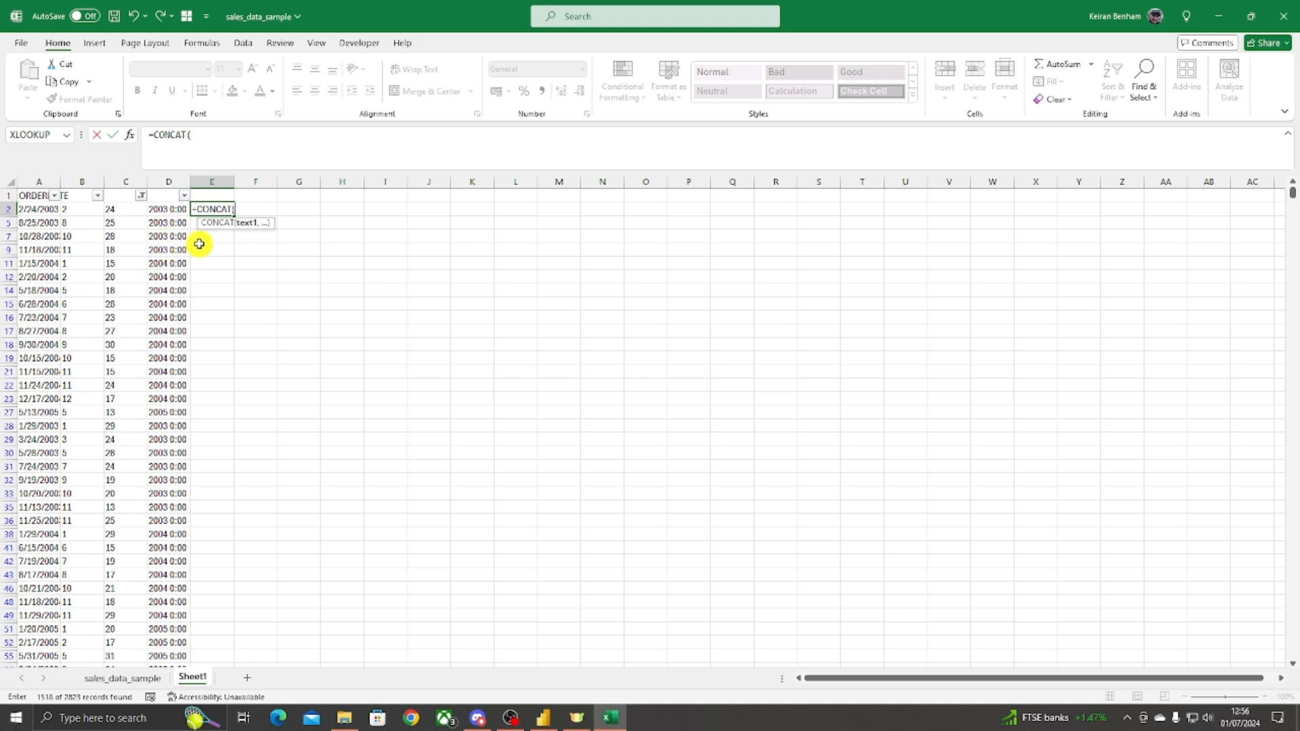
pyautogui.click(123, 208)
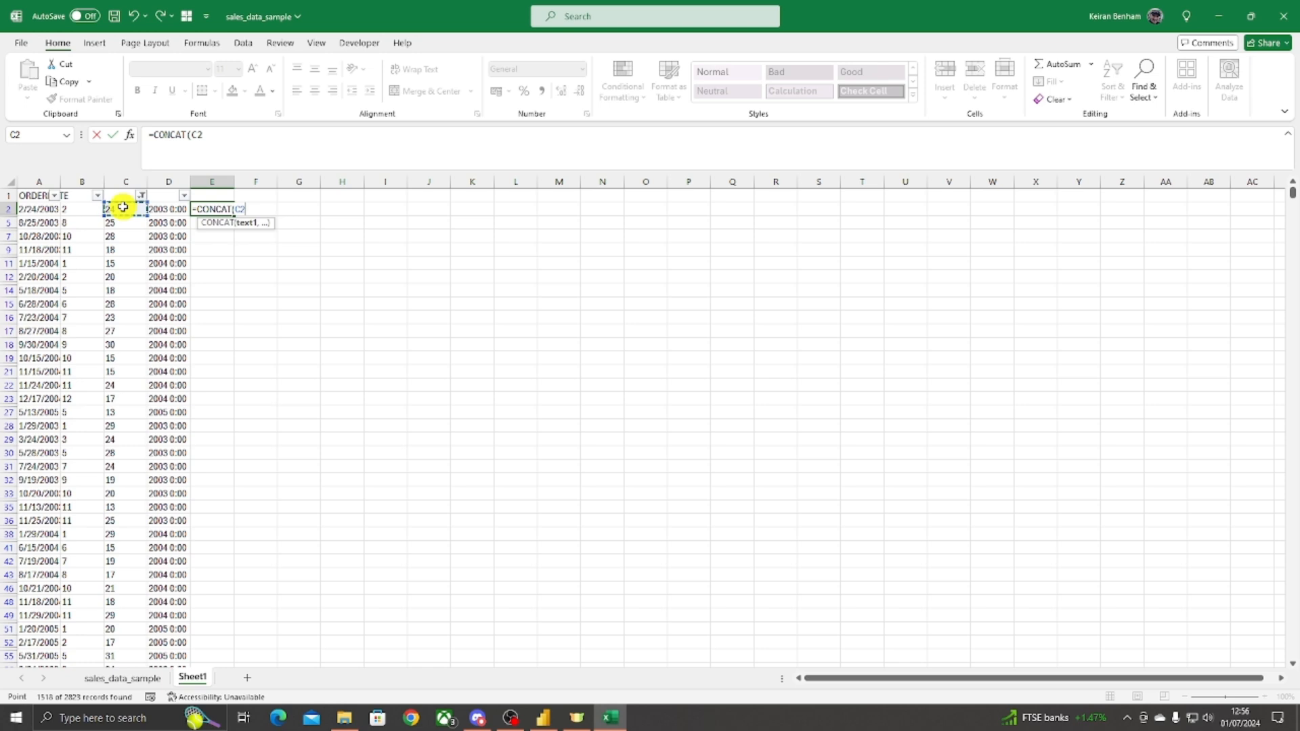
pyautogui.write(',')
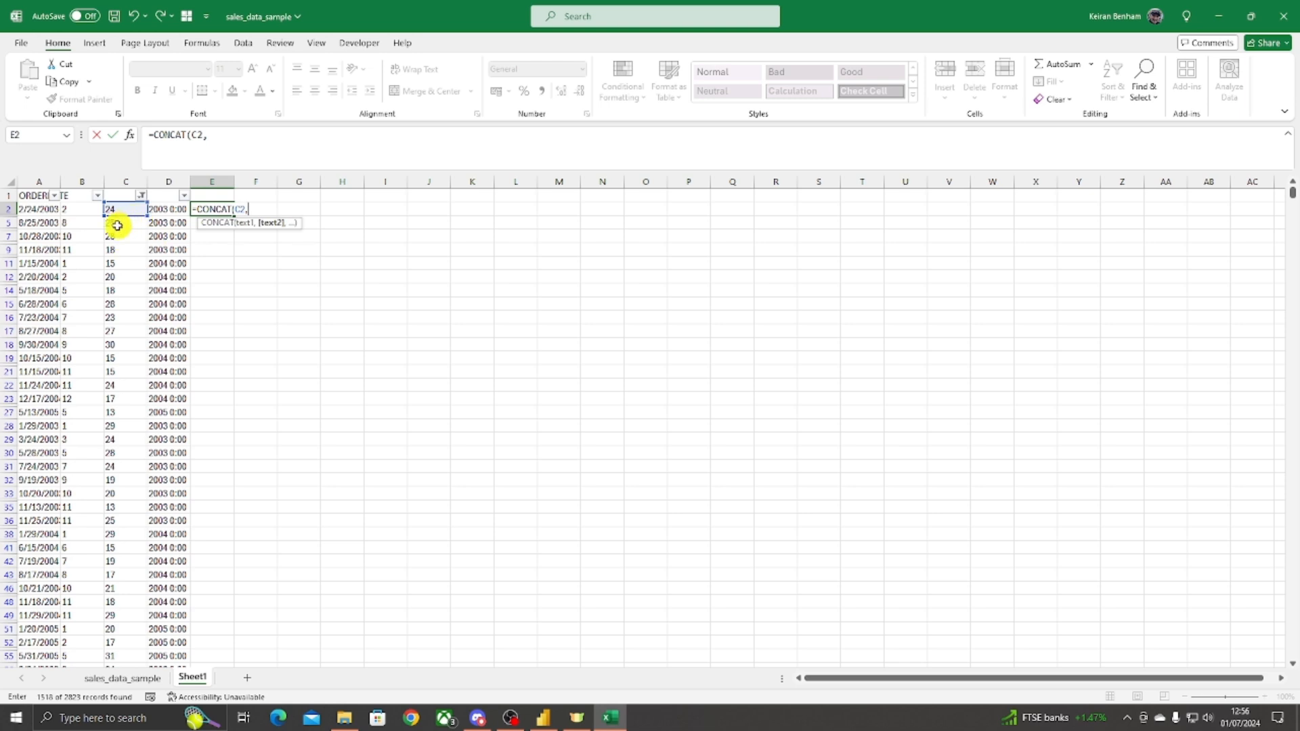
pyautogui.click(83, 211)
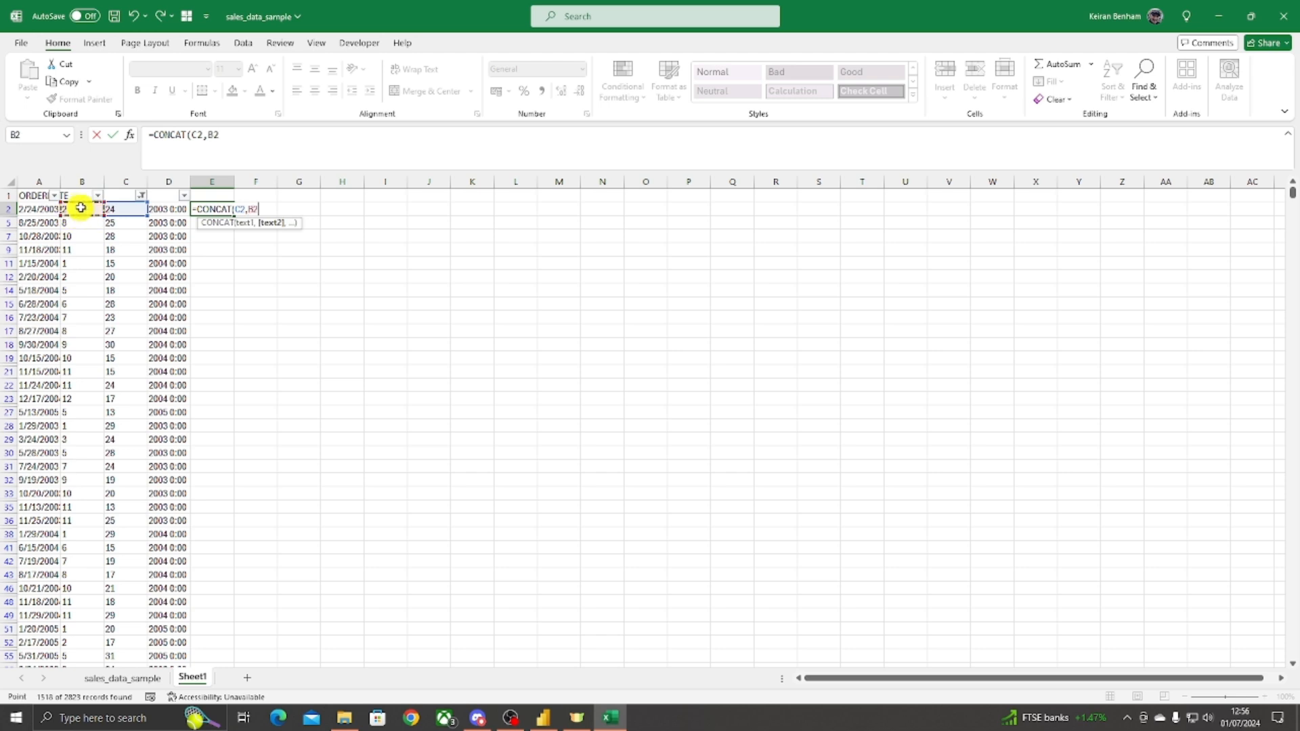
pyautogui.write(',')
pyautogui.click(169, 210)
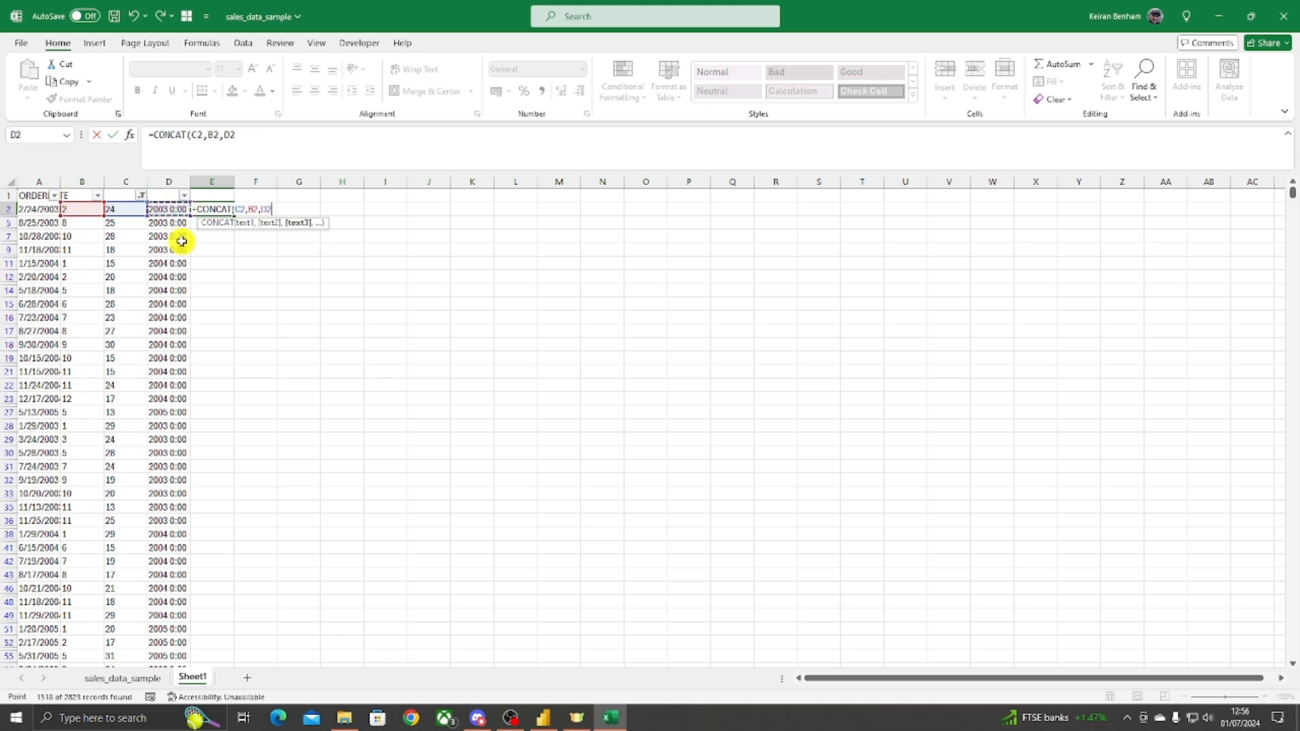
pyautogui.press('Return')
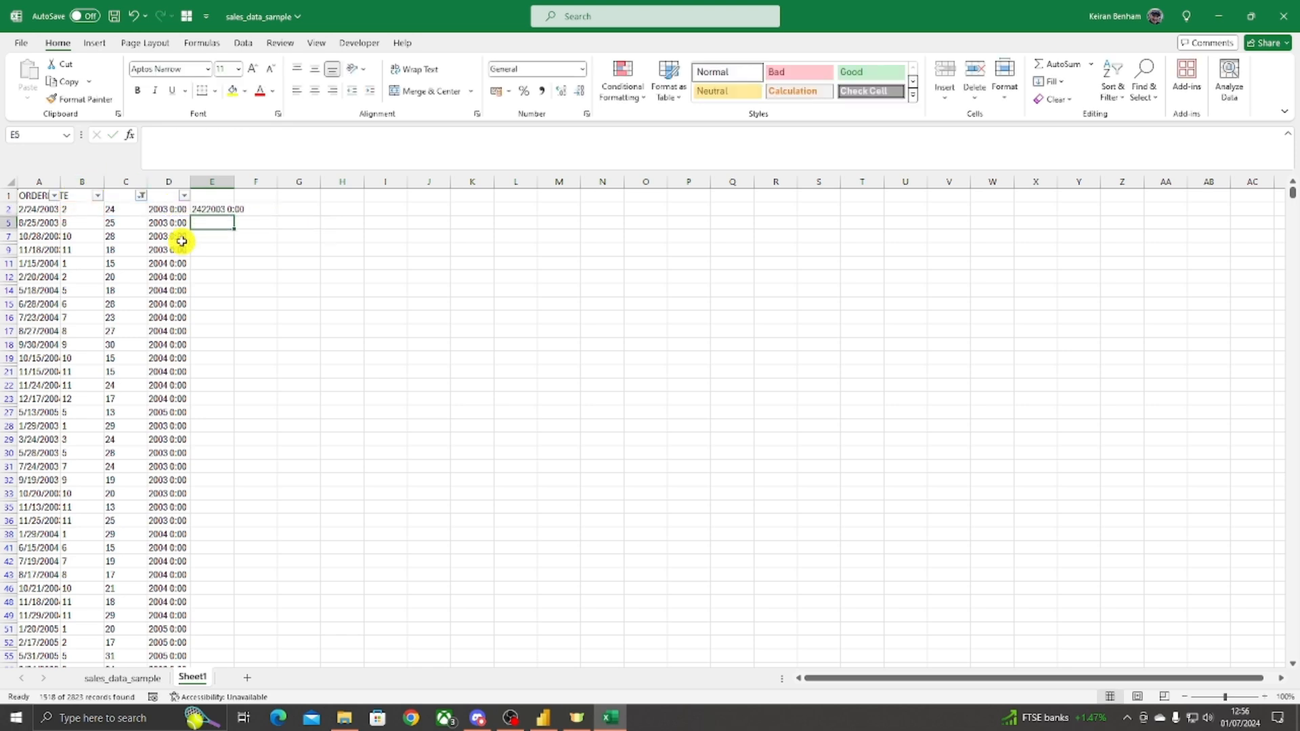
# Step: Add "/" separators to the formula in E2, making it =CONCAT(C2,"/",B2,"/",D2)
pyautogui.click(211, 209)
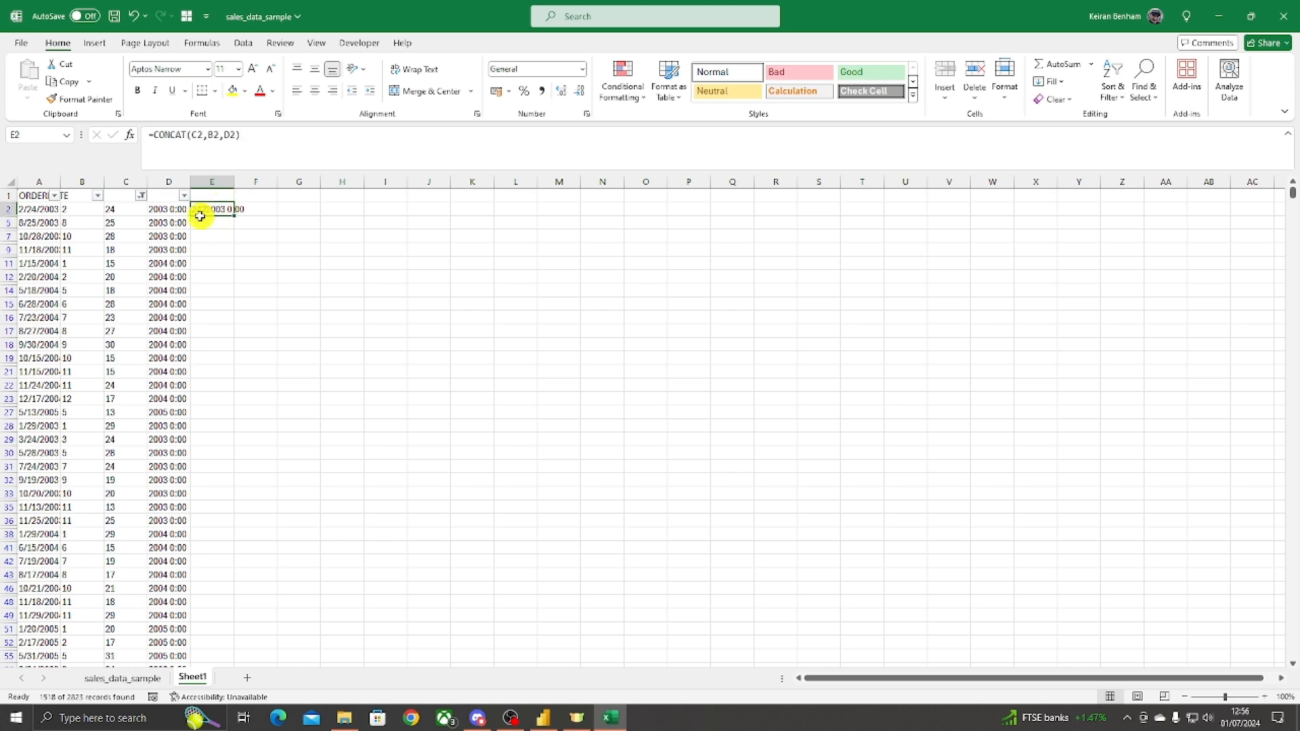
pyautogui.click(205, 136)
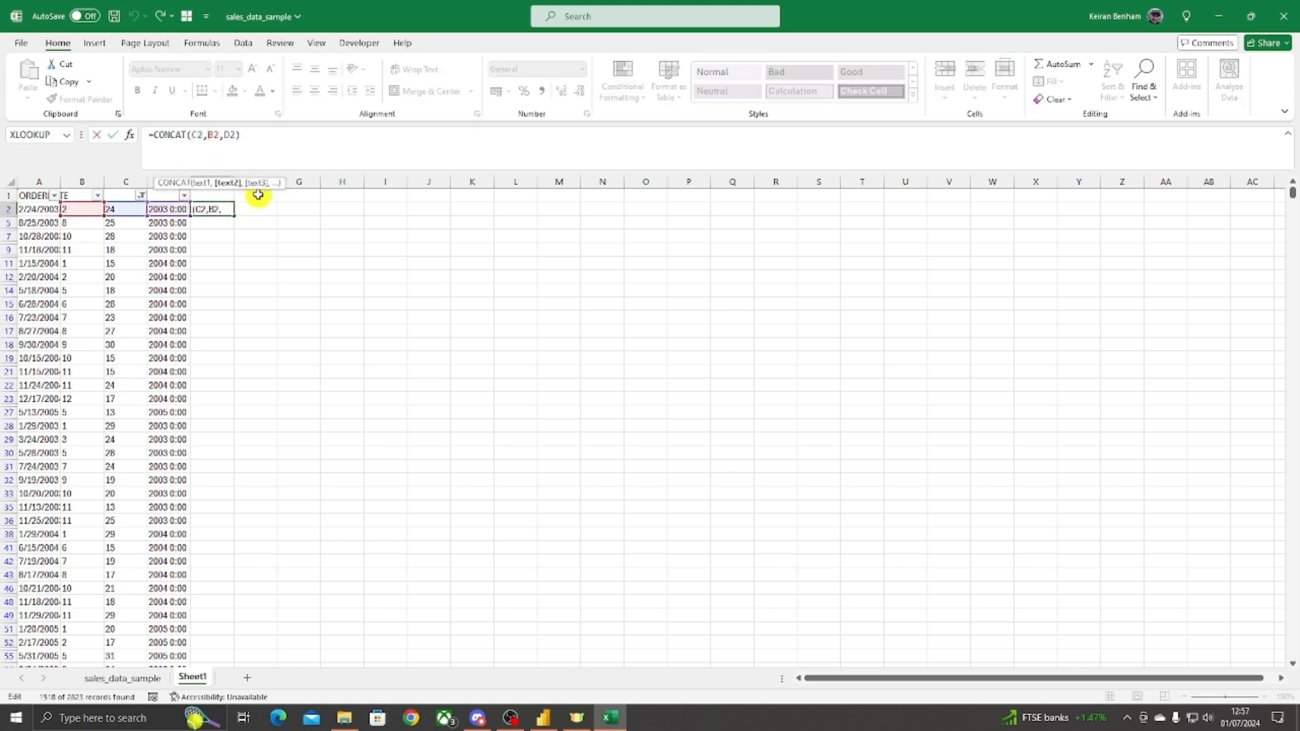
pyautogui.write('"/')
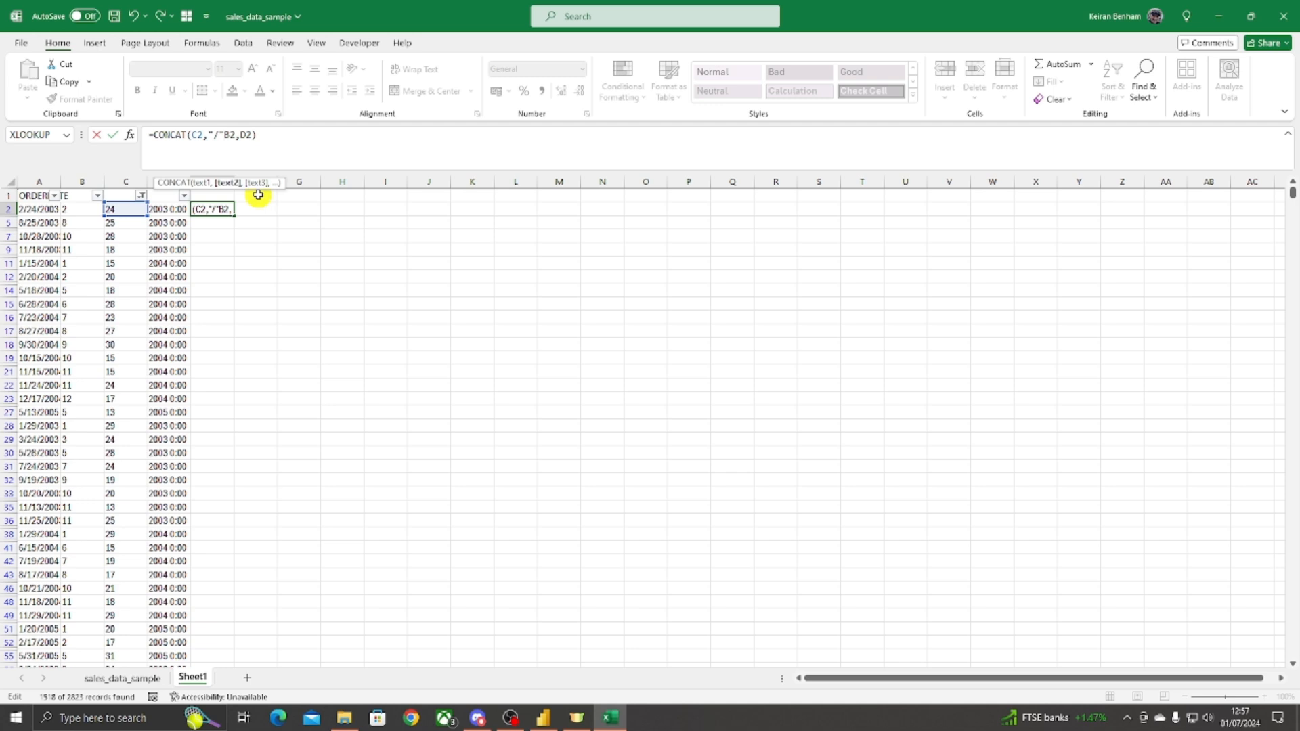
pyautogui.write(',B2')
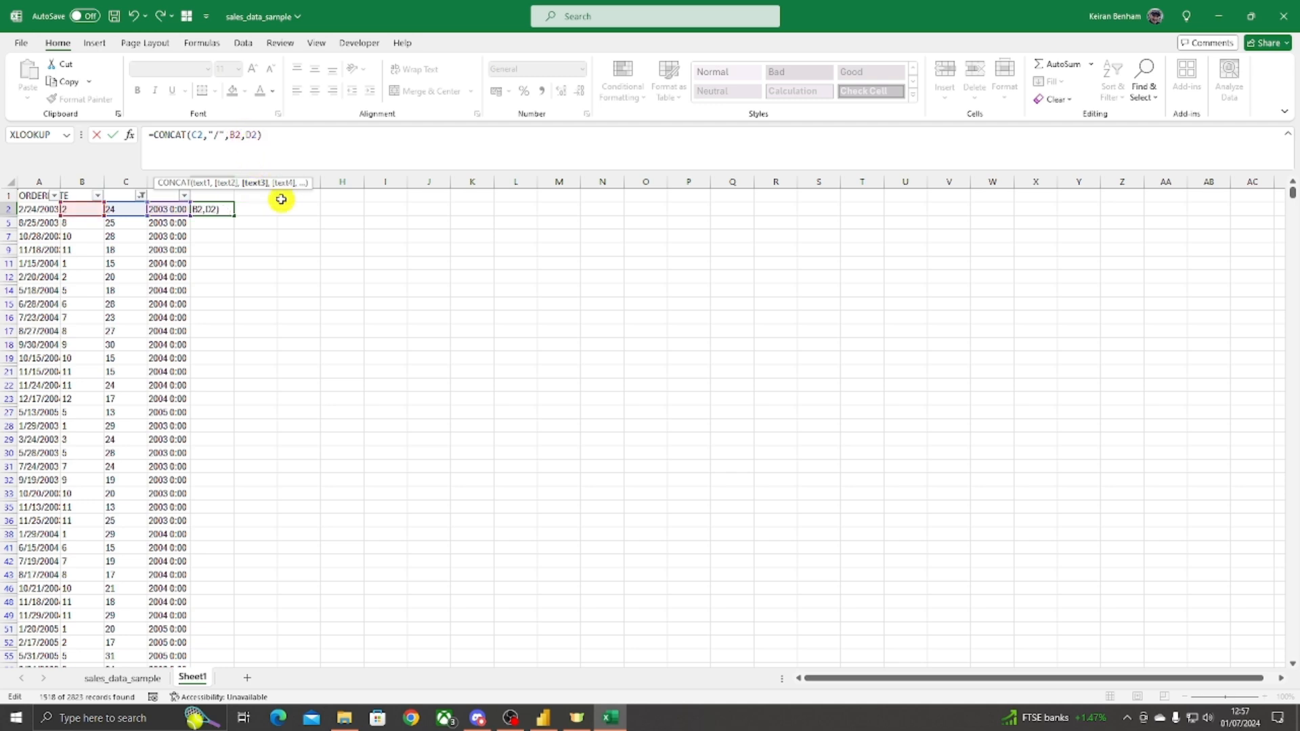
pyautogui.write(',"/",')
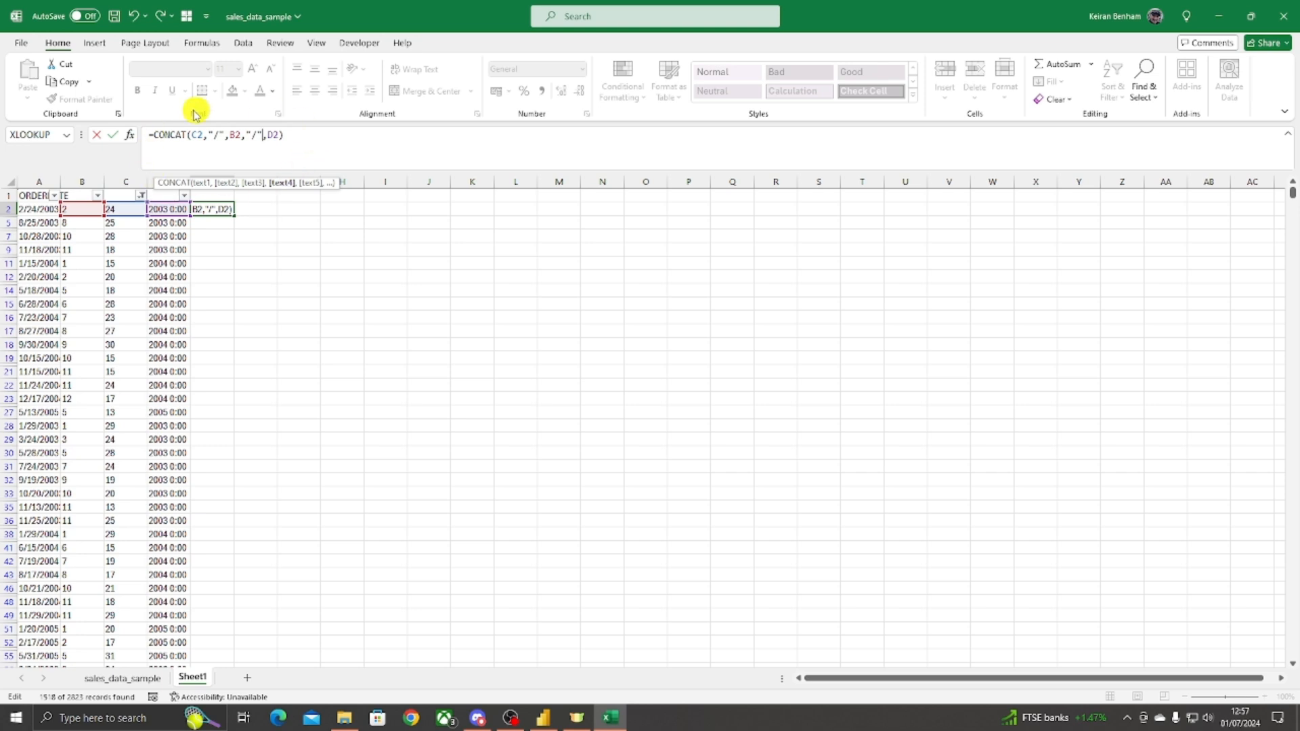
pyautogui.press('Return')
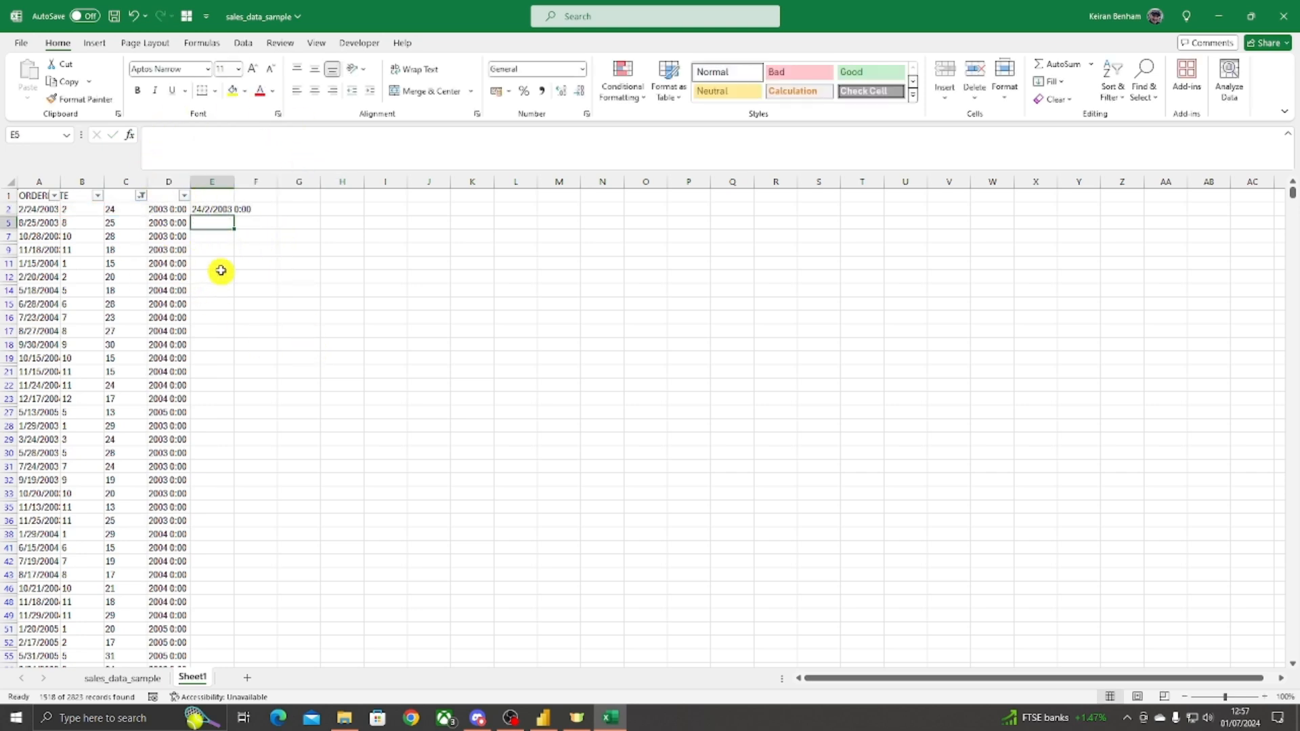
# Step: Fill the CONCAT formula in E2 down column E for all filtered rows and look through the joined dates
pyautogui.click(201, 209)
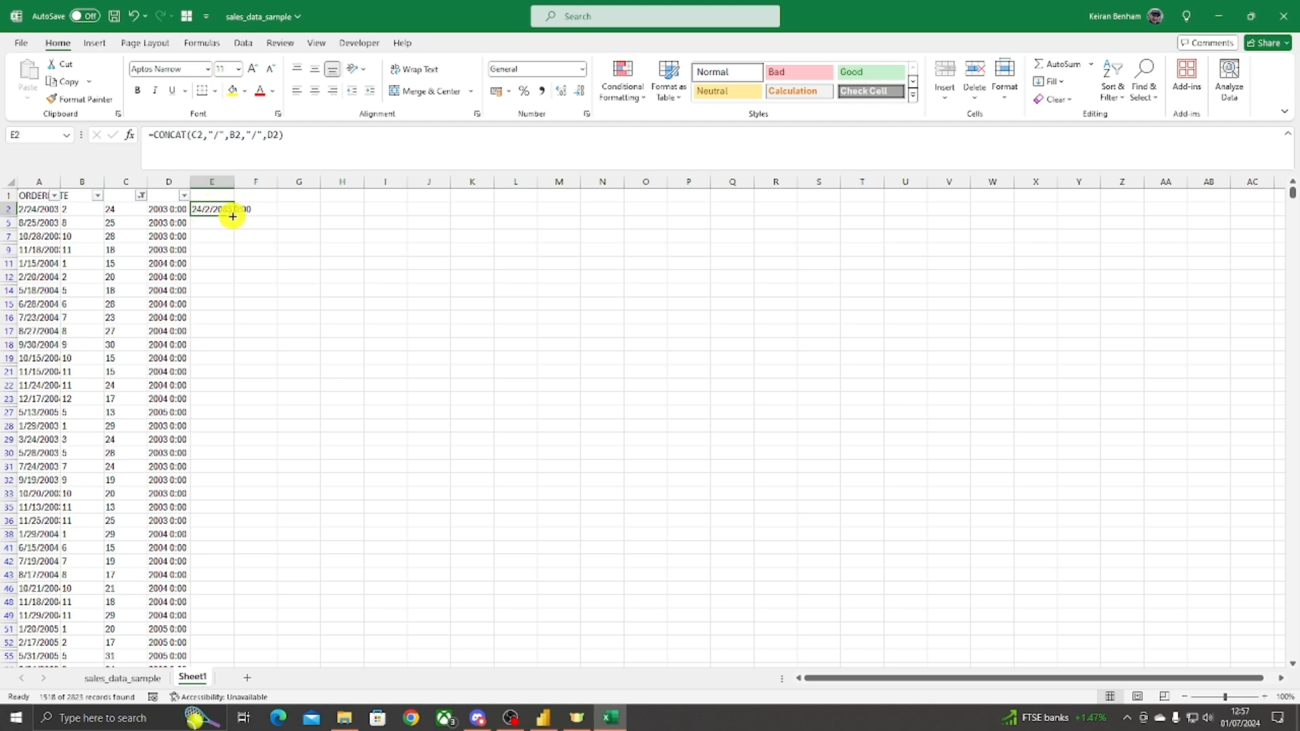
pyautogui.doubleClick(234, 215)
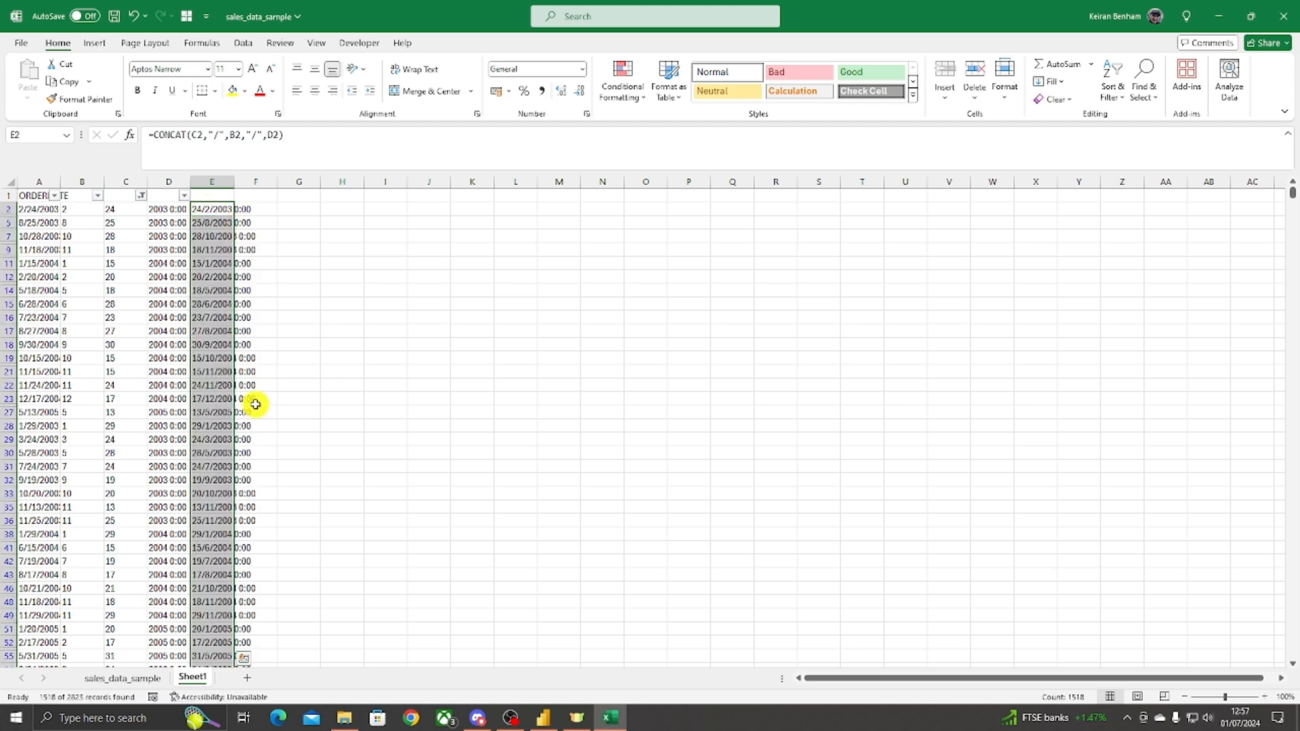
pyautogui.scroll(-20, 110, 436)
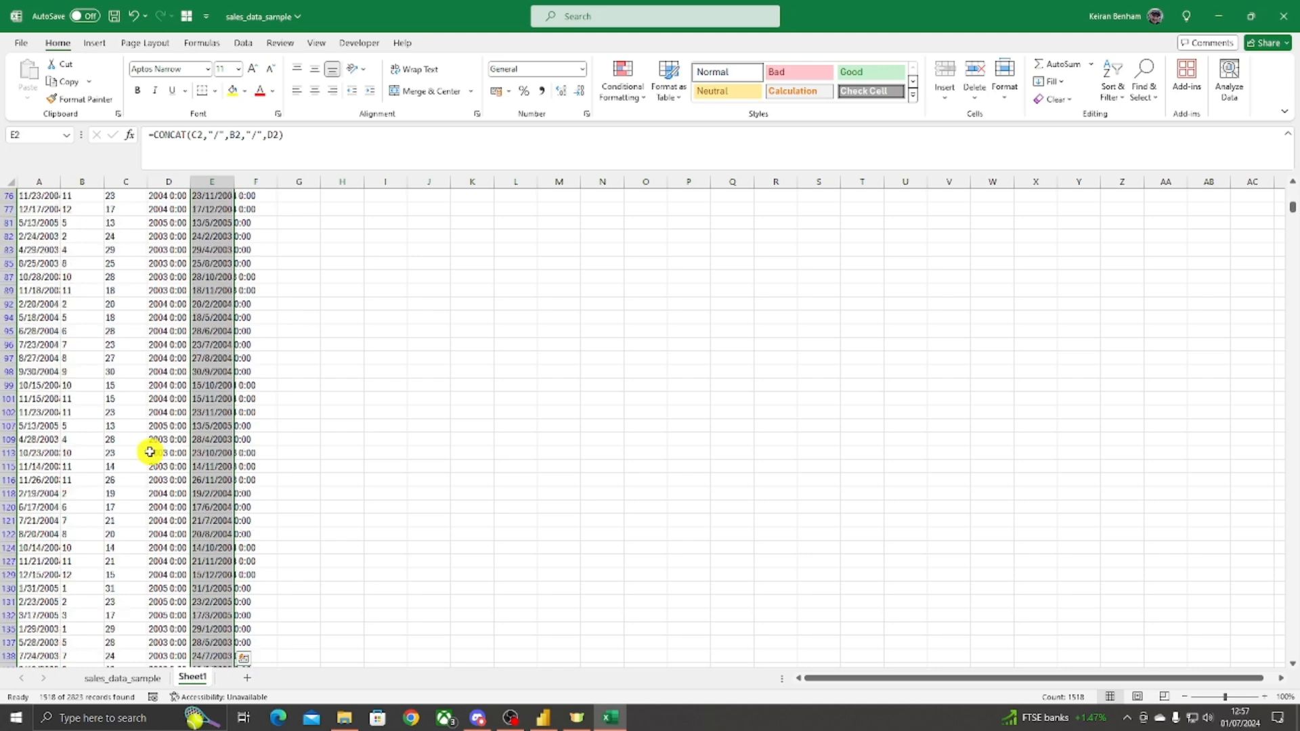
pyautogui.scroll(-20, 165, 563)
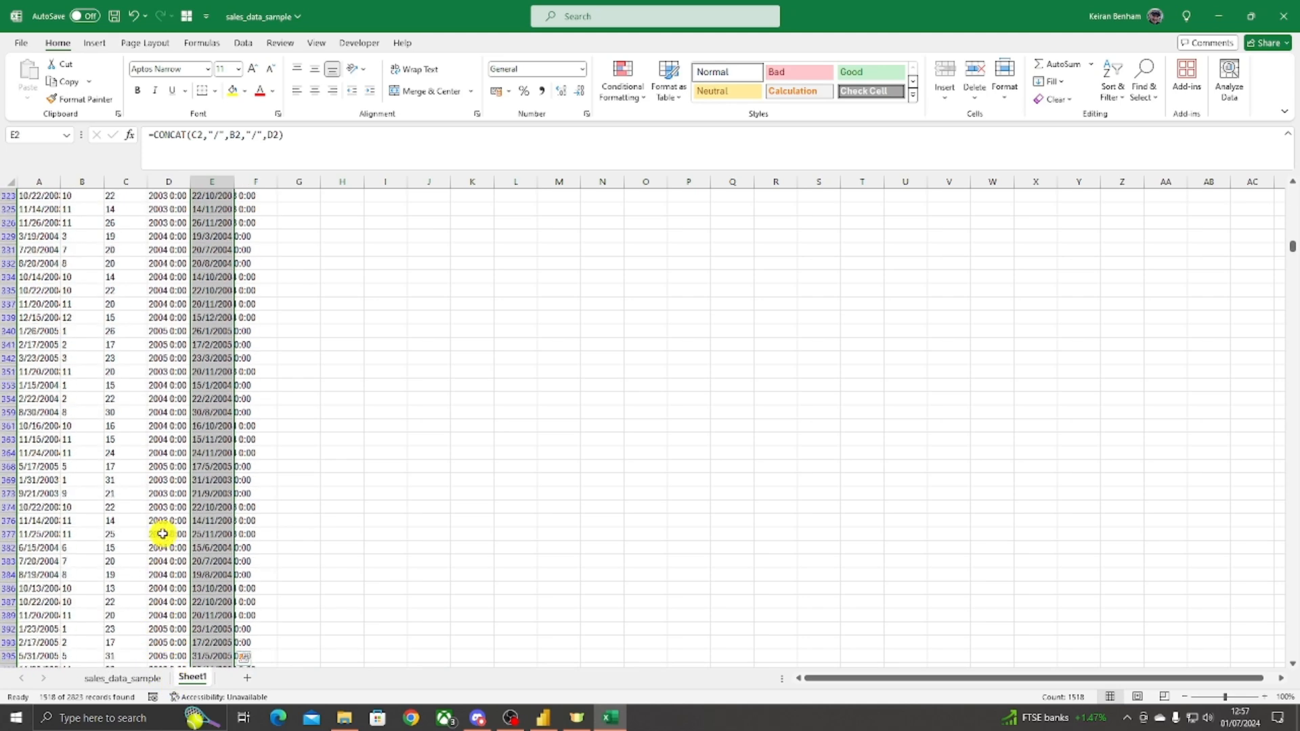
pyautogui.scroll(-18, 147, 582)
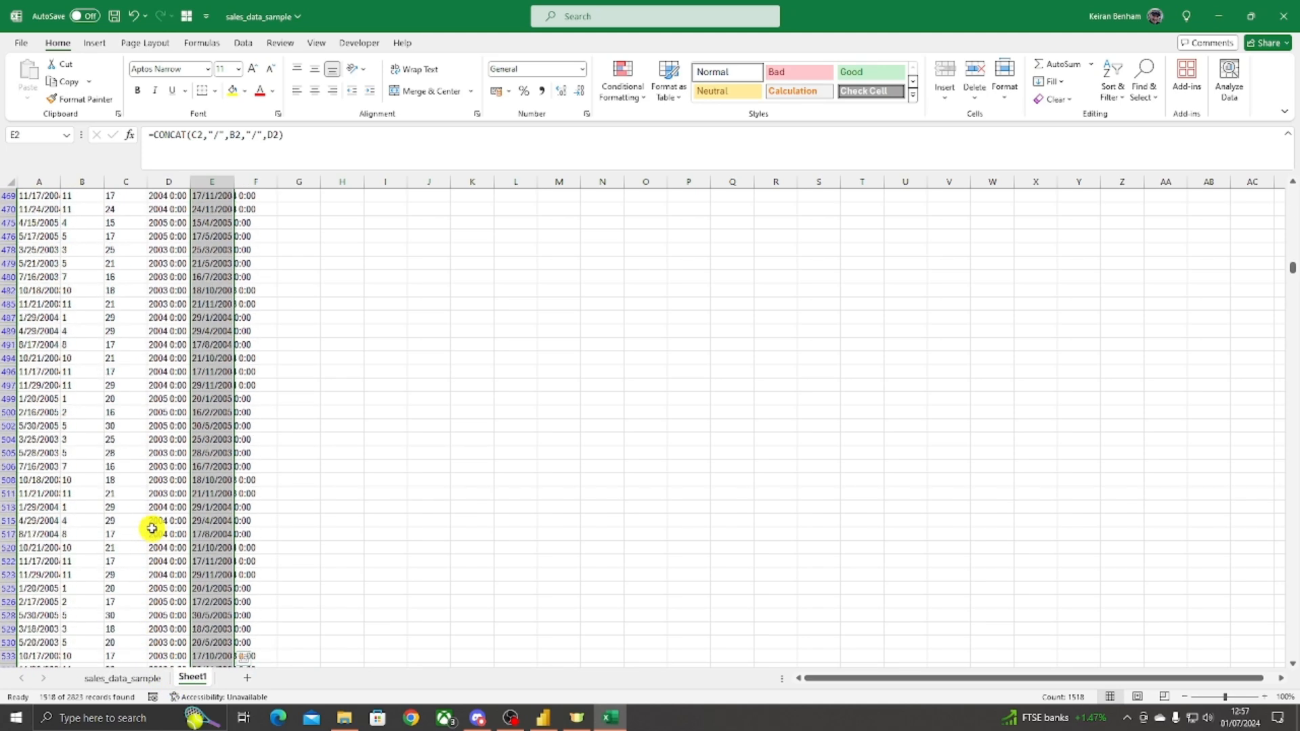
pyautogui.scroll(-20, 176, 575)
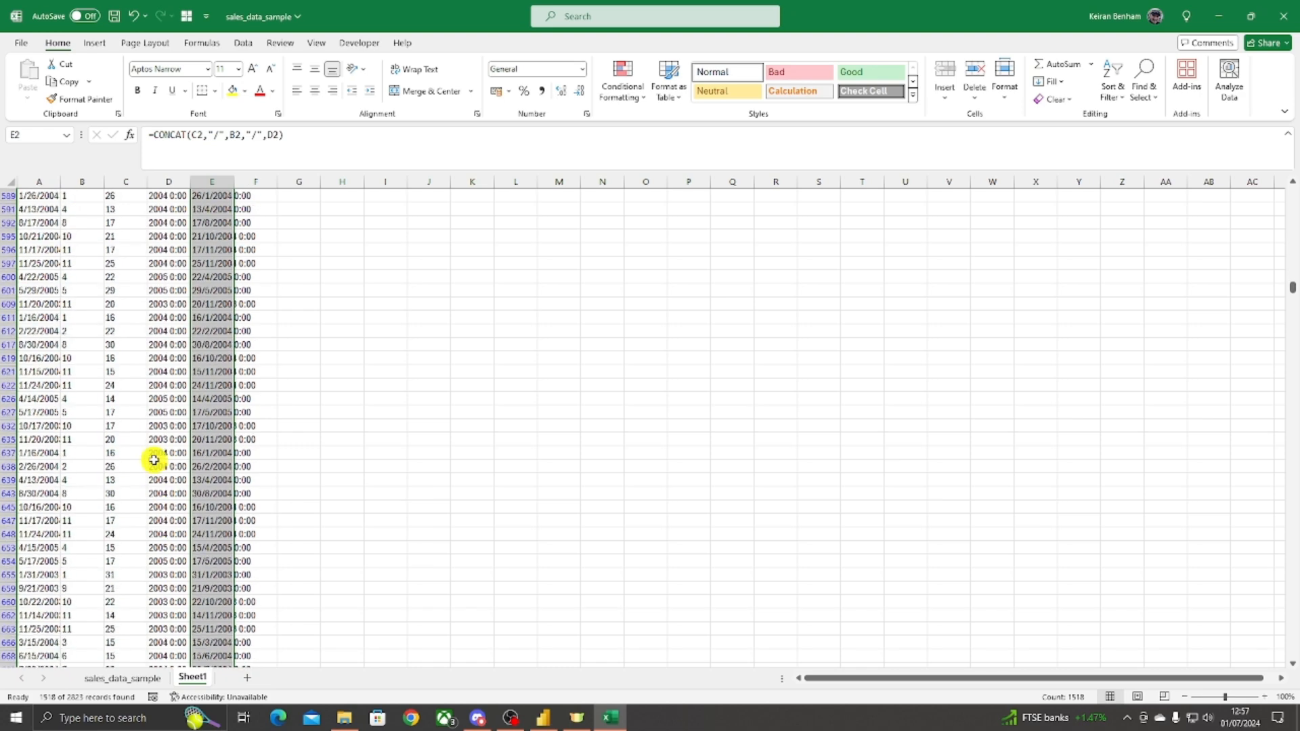
pyautogui.scroll(20, 166, 489)
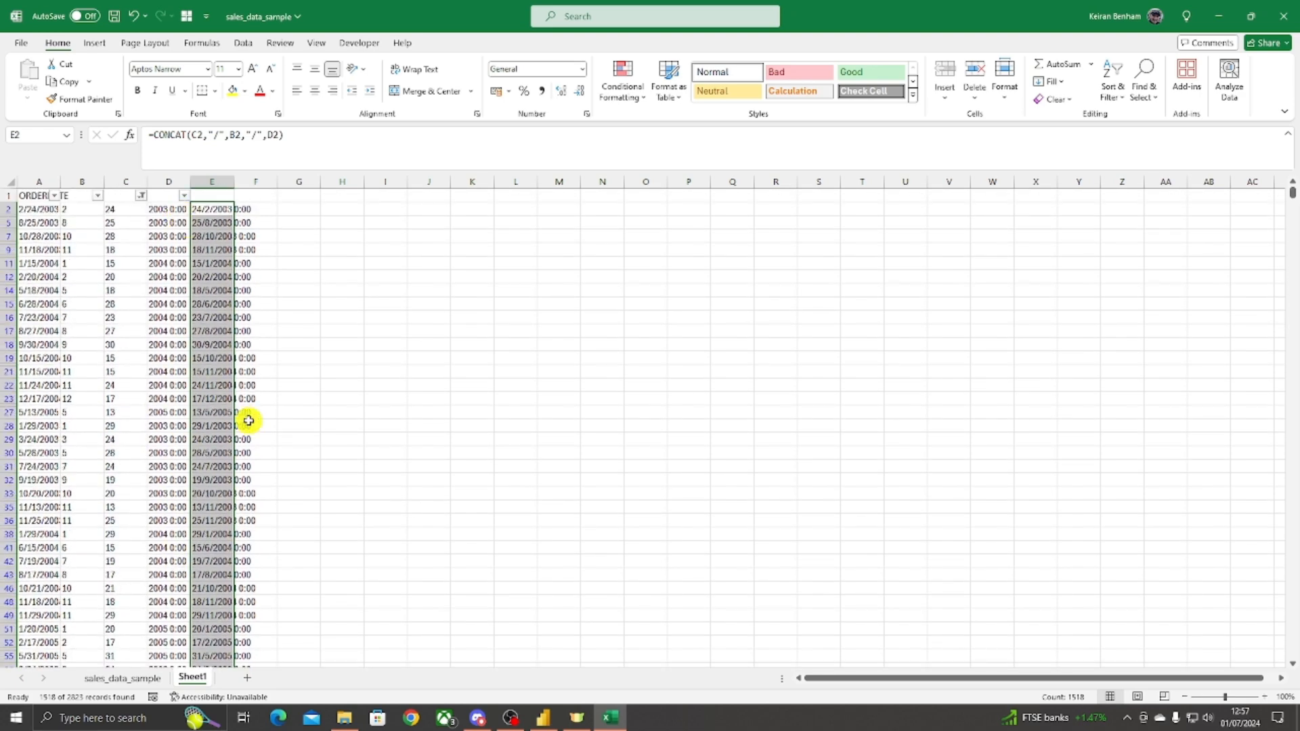
pyautogui.click(216, 210)
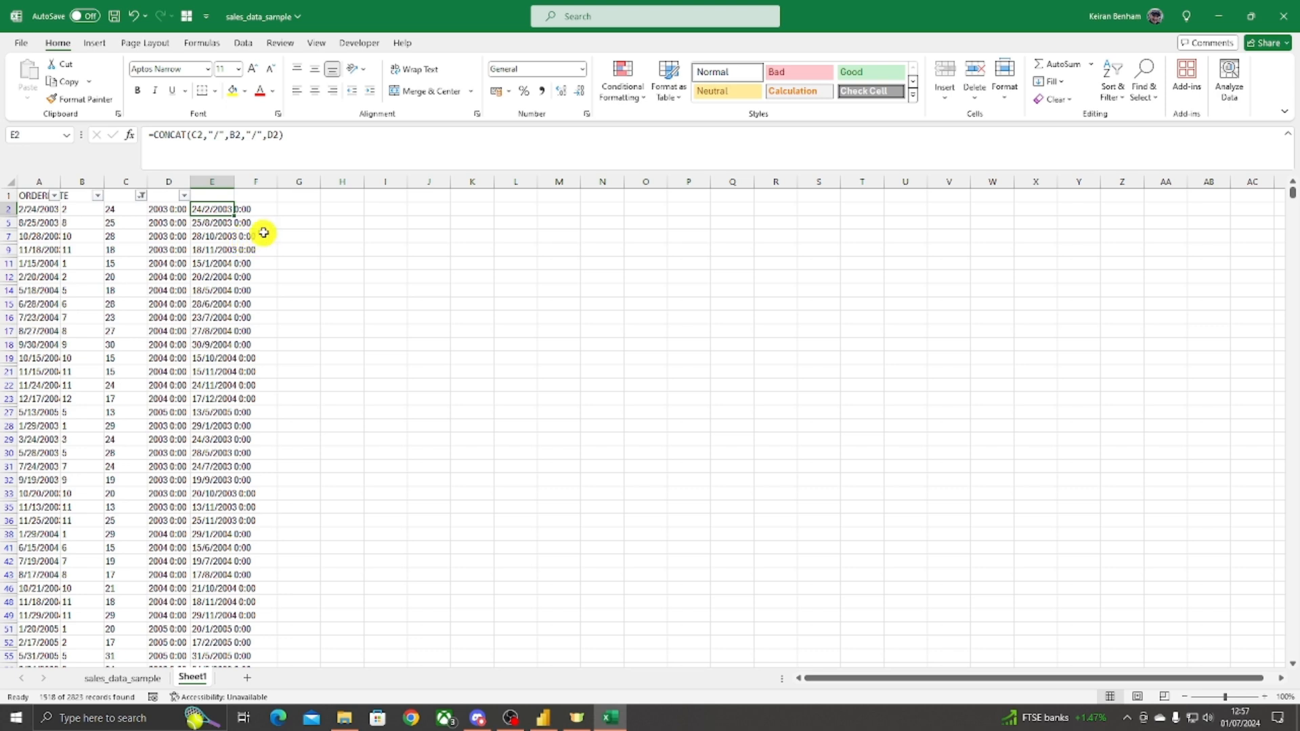
# Step: Enter =DATEVALUE(E2) in F2 to convert the joined text date into a date serial number
pyautogui.click(261, 209)
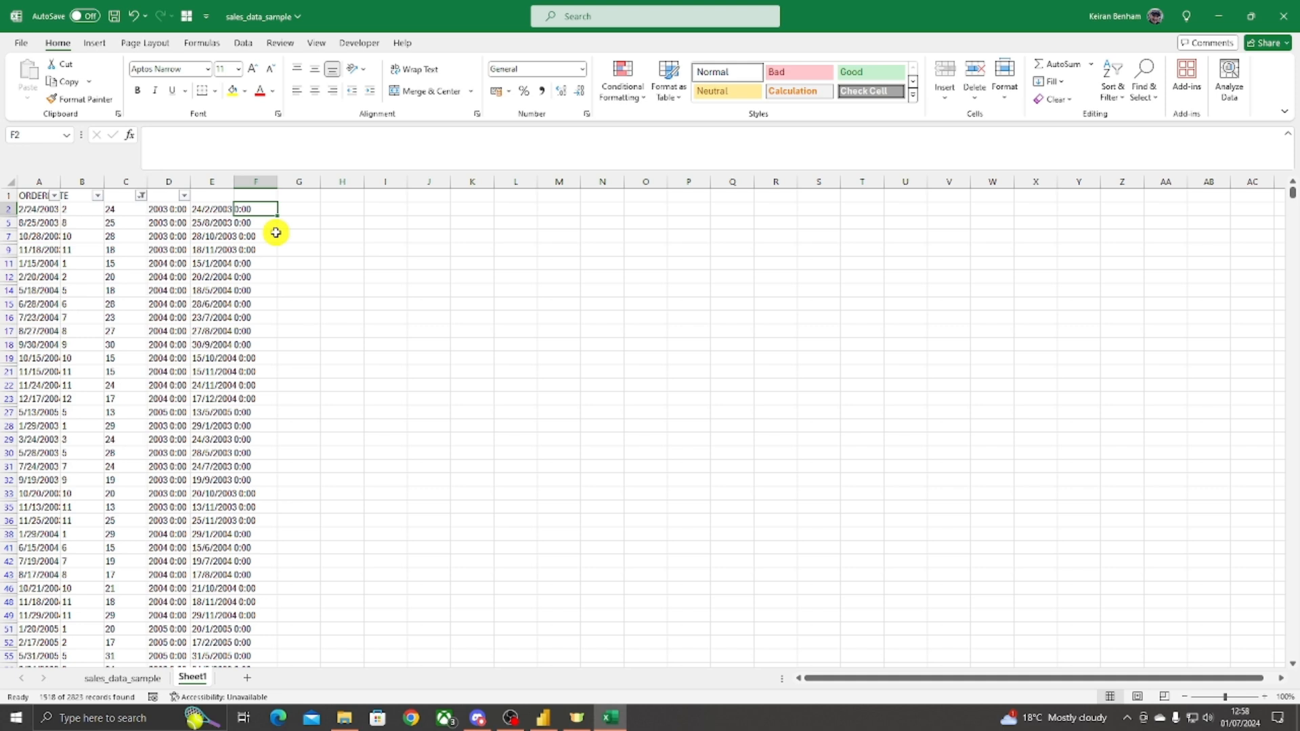
pyautogui.write('=')
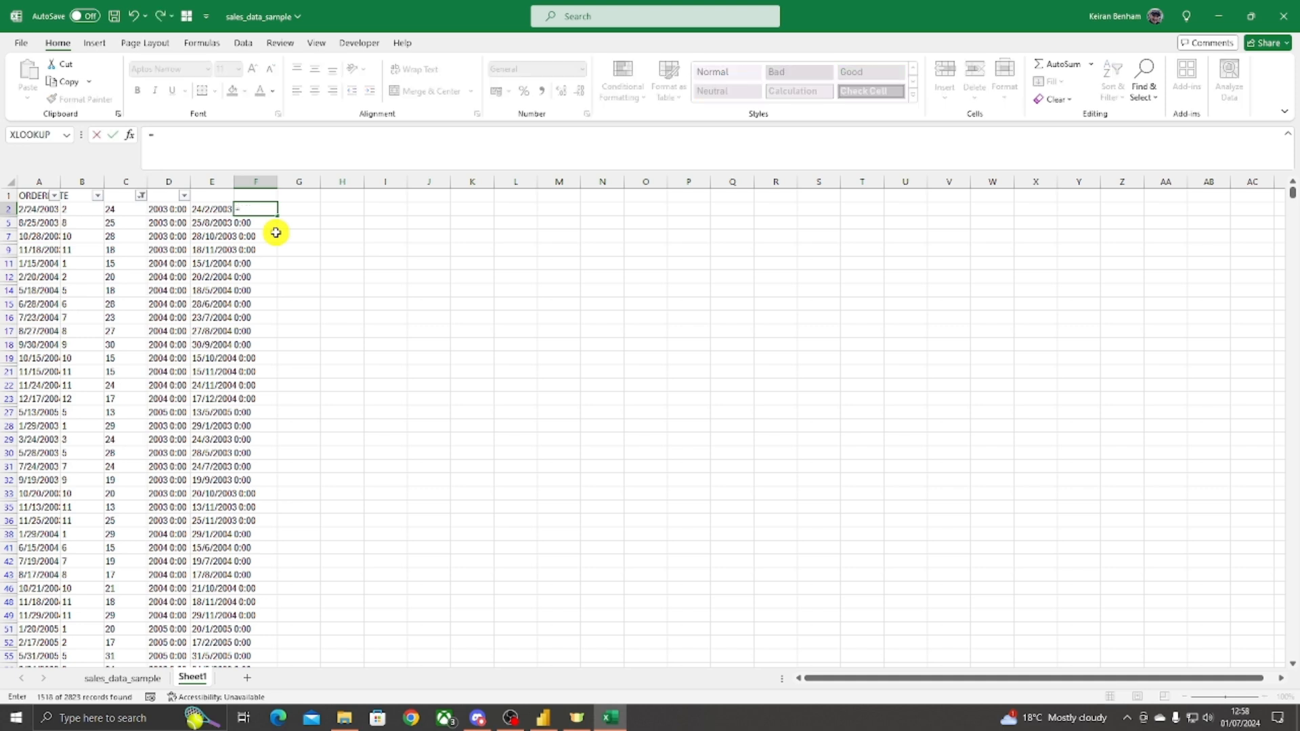
pyautogui.write('date')
pyautogui.click(277, 235)
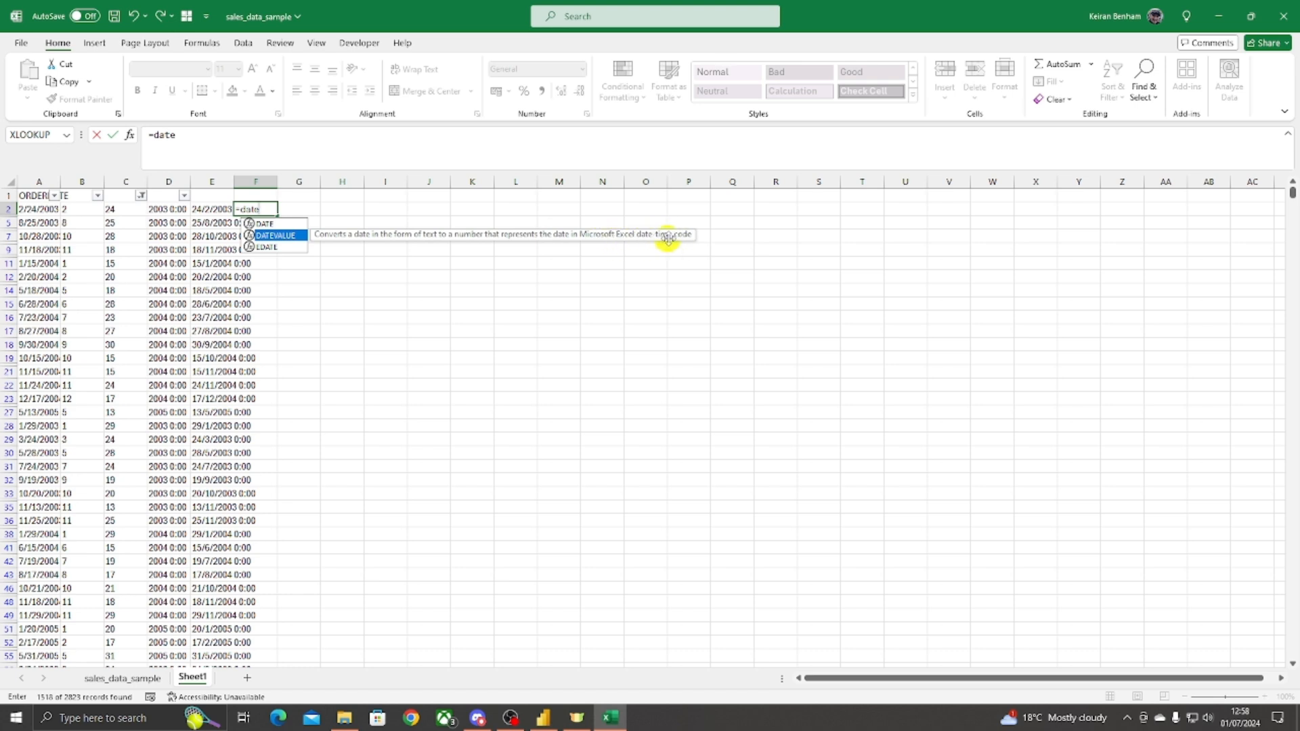
pyautogui.press('Tab')
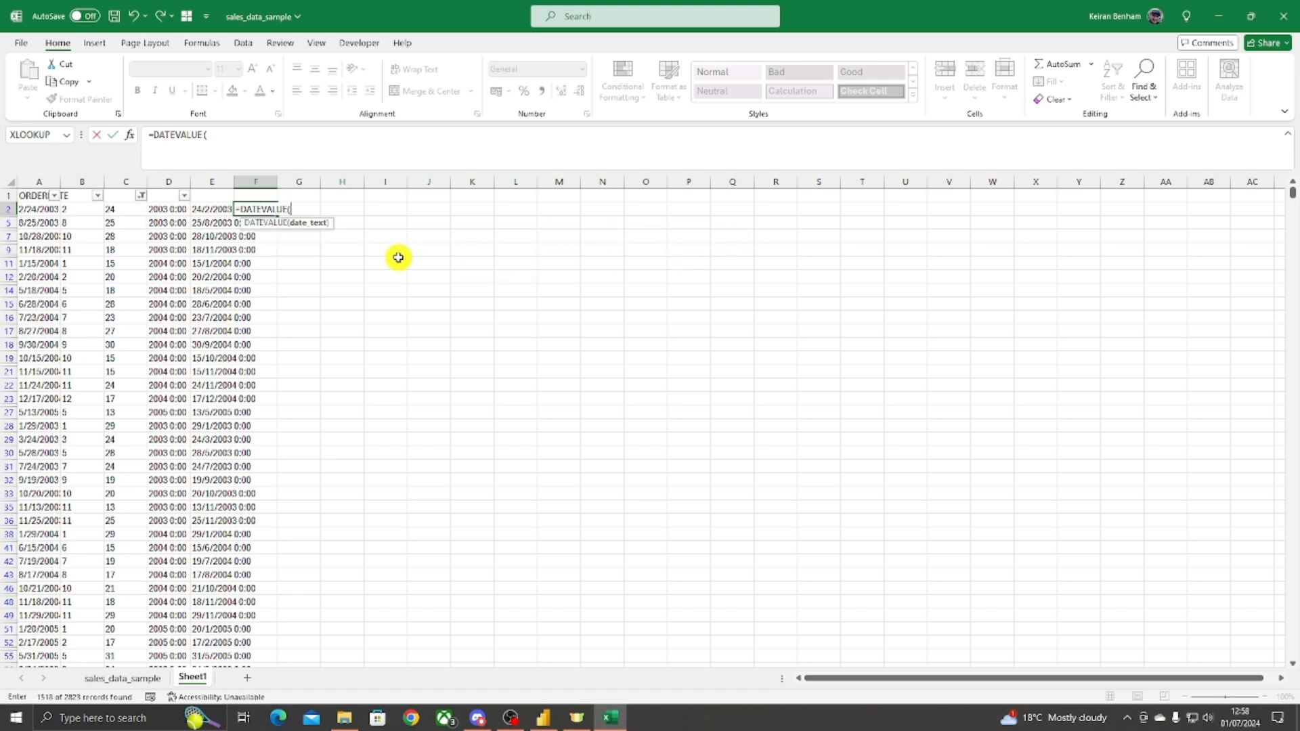
pyautogui.click(207, 209)
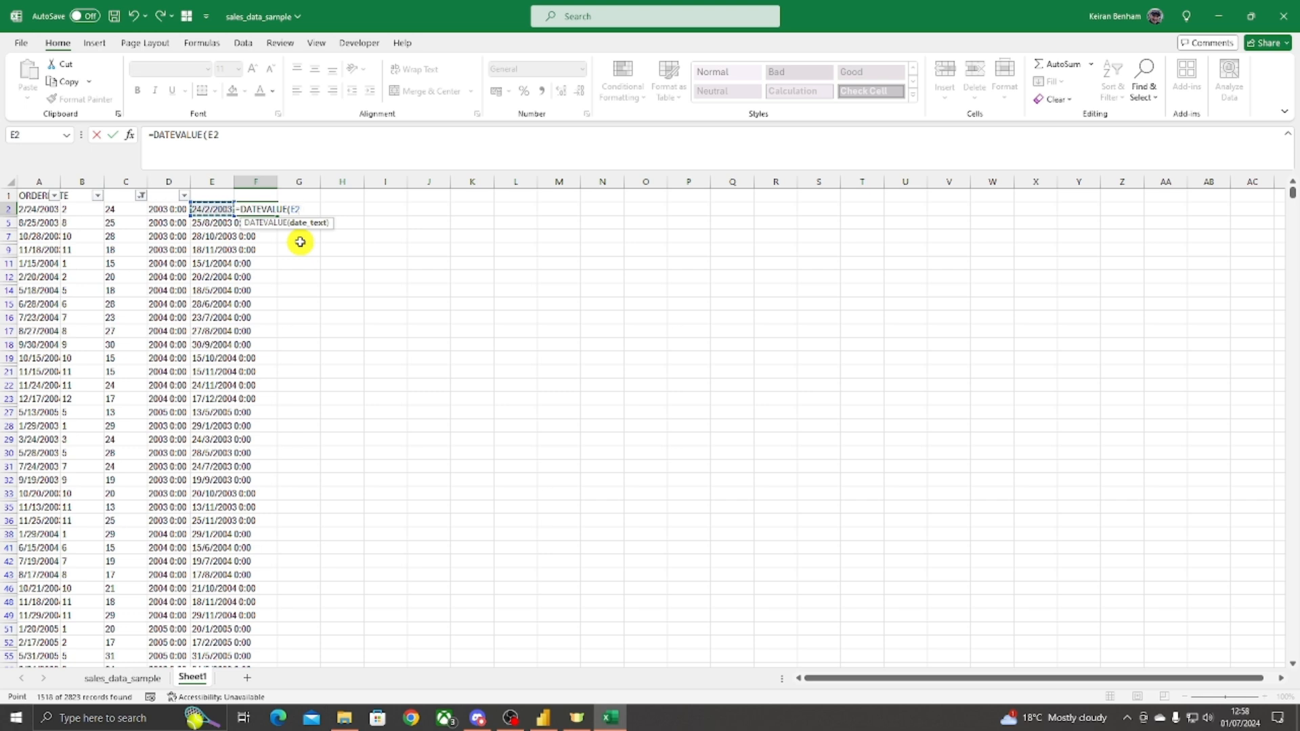
pyautogui.write(')')
pyautogui.press('Return')
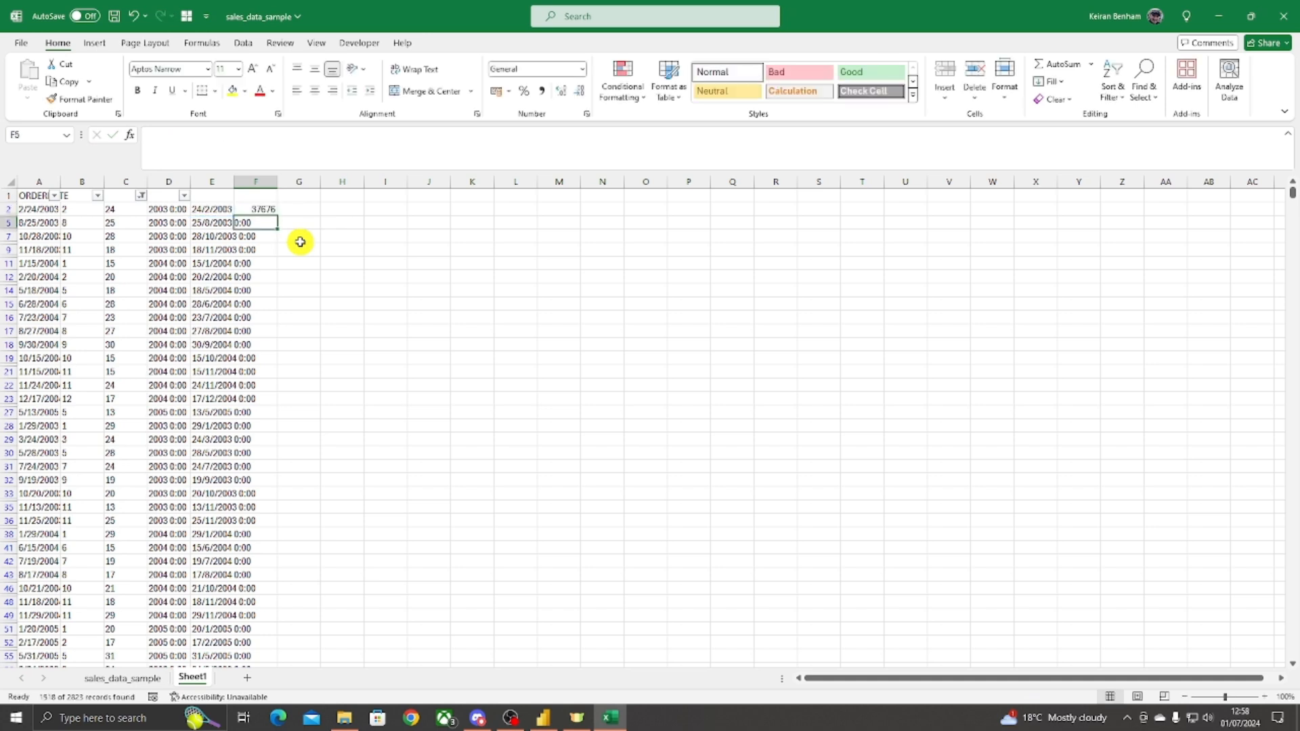
# Step: Copy the DATEVALUE formula from F2 into the remaining filtered rows of column F, from F5 down to row 2823
pyautogui.click(238, 209)
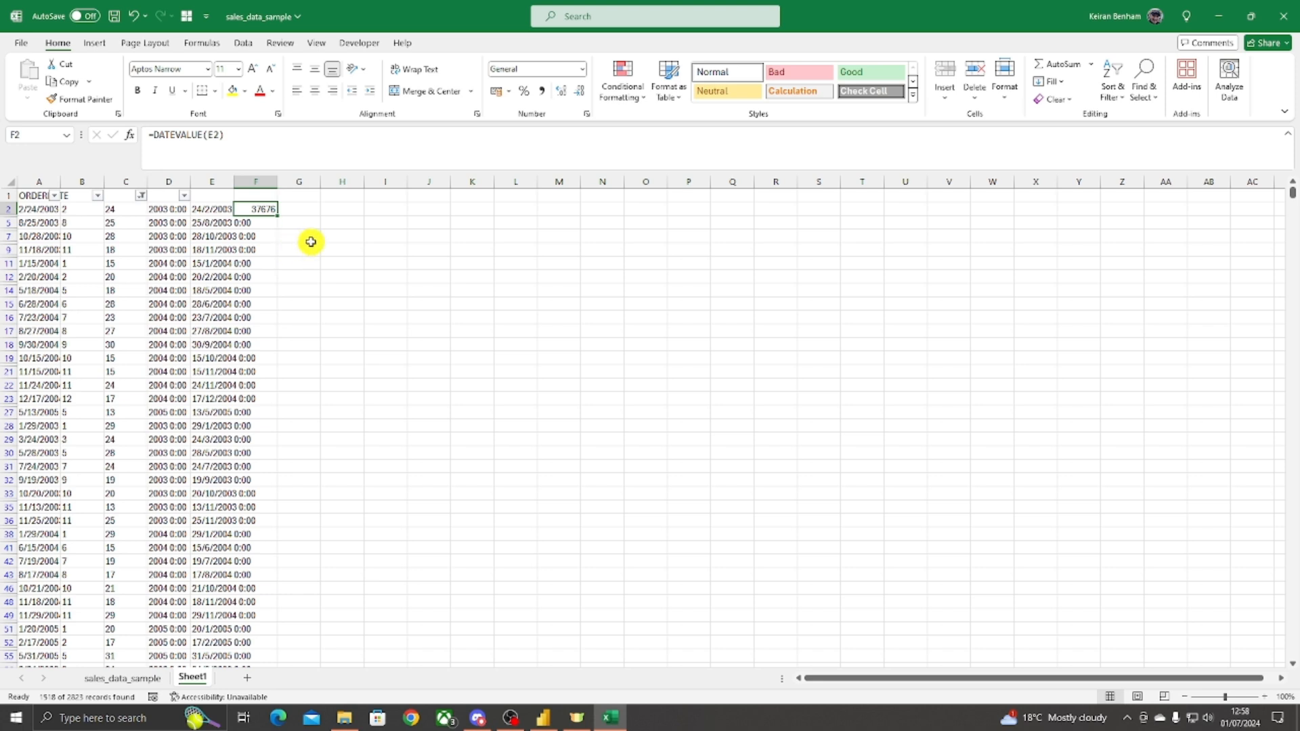
pyautogui.hotkey('ctrl', 'c')
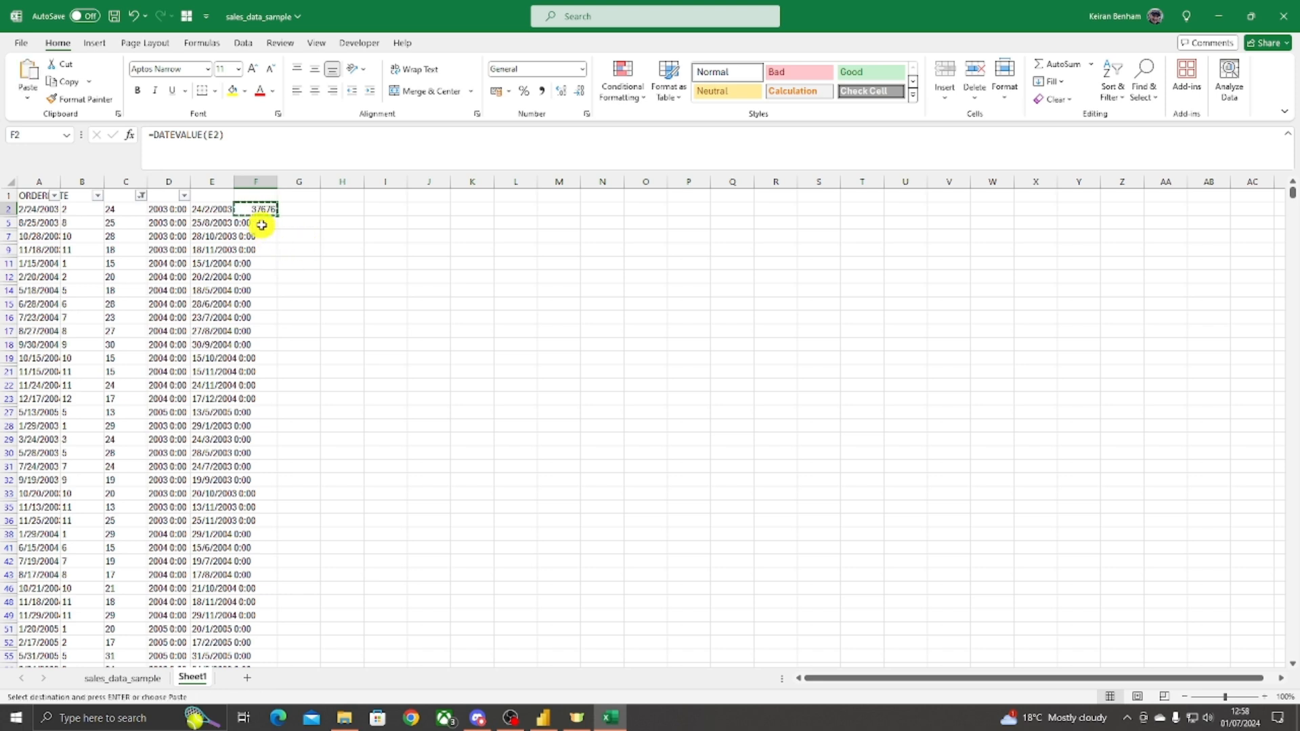
pyautogui.moveTo(263, 222); pyautogui.dragTo(257, 651)
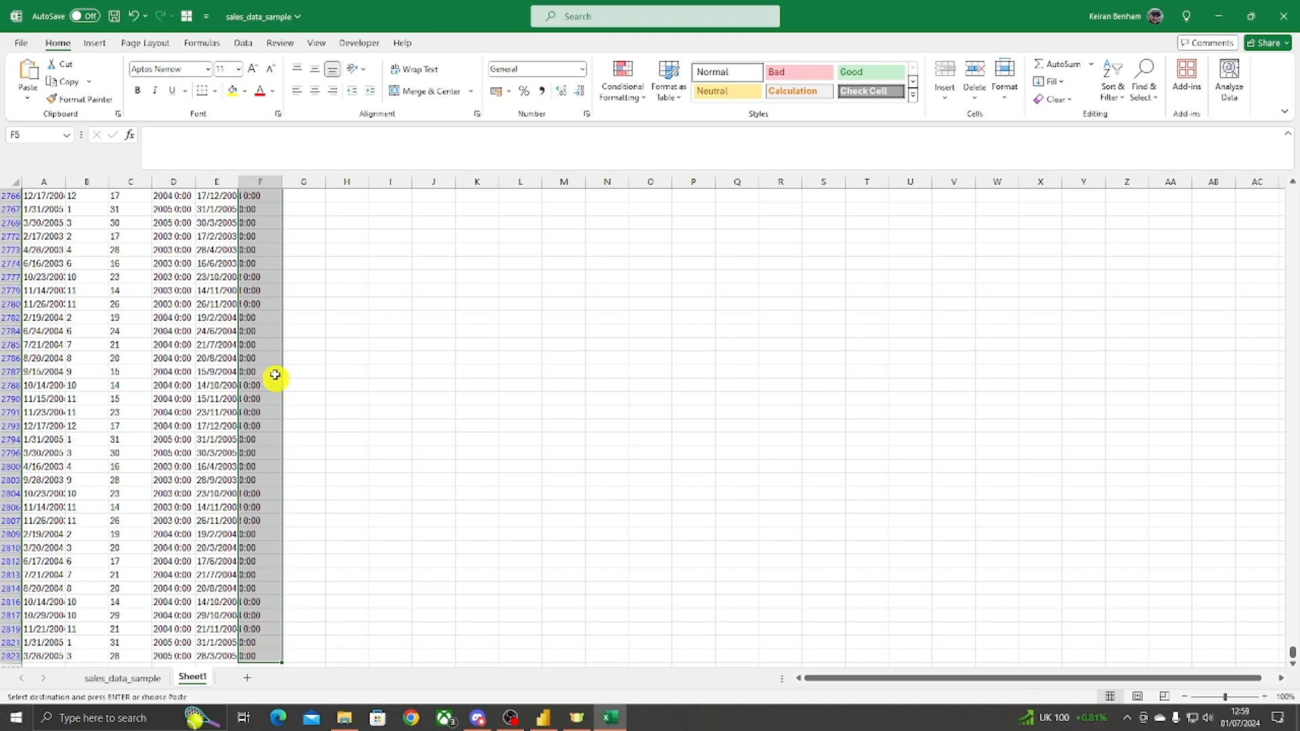
pyautogui.click(187, 16)
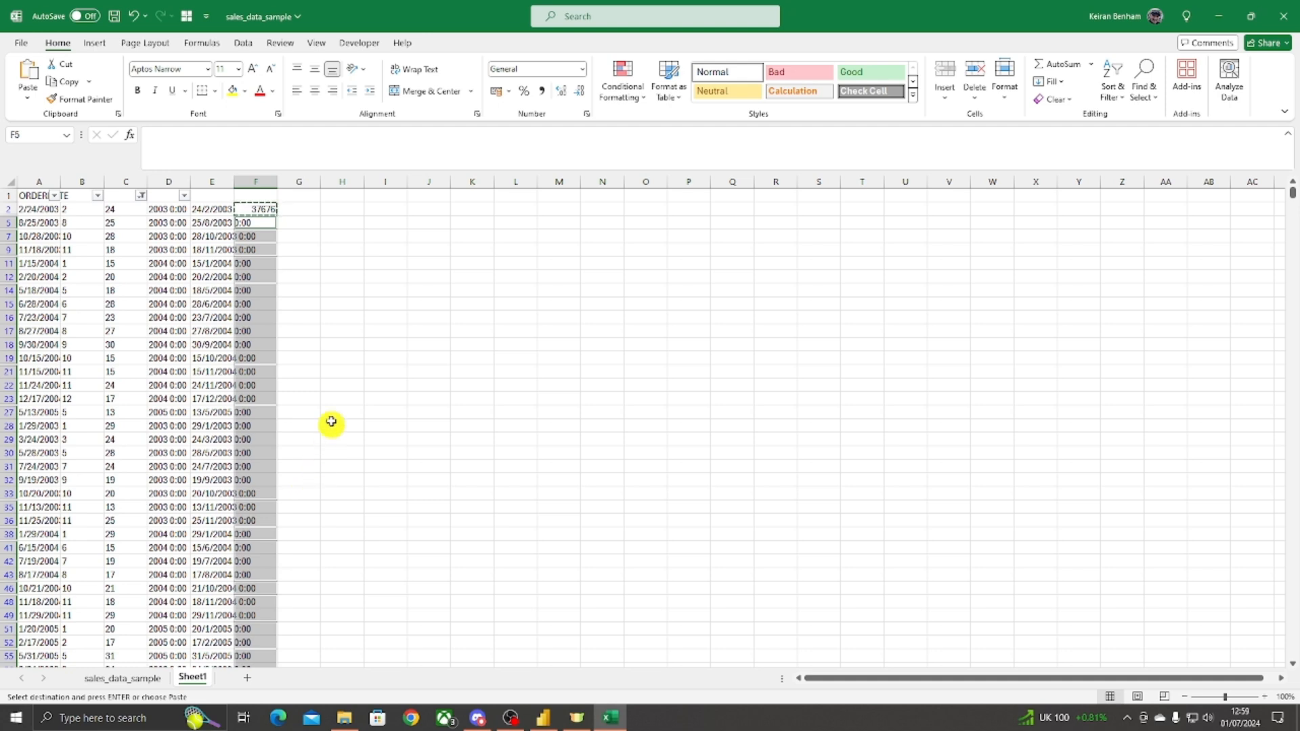
pyautogui.hotkey('ctrl', 'v')
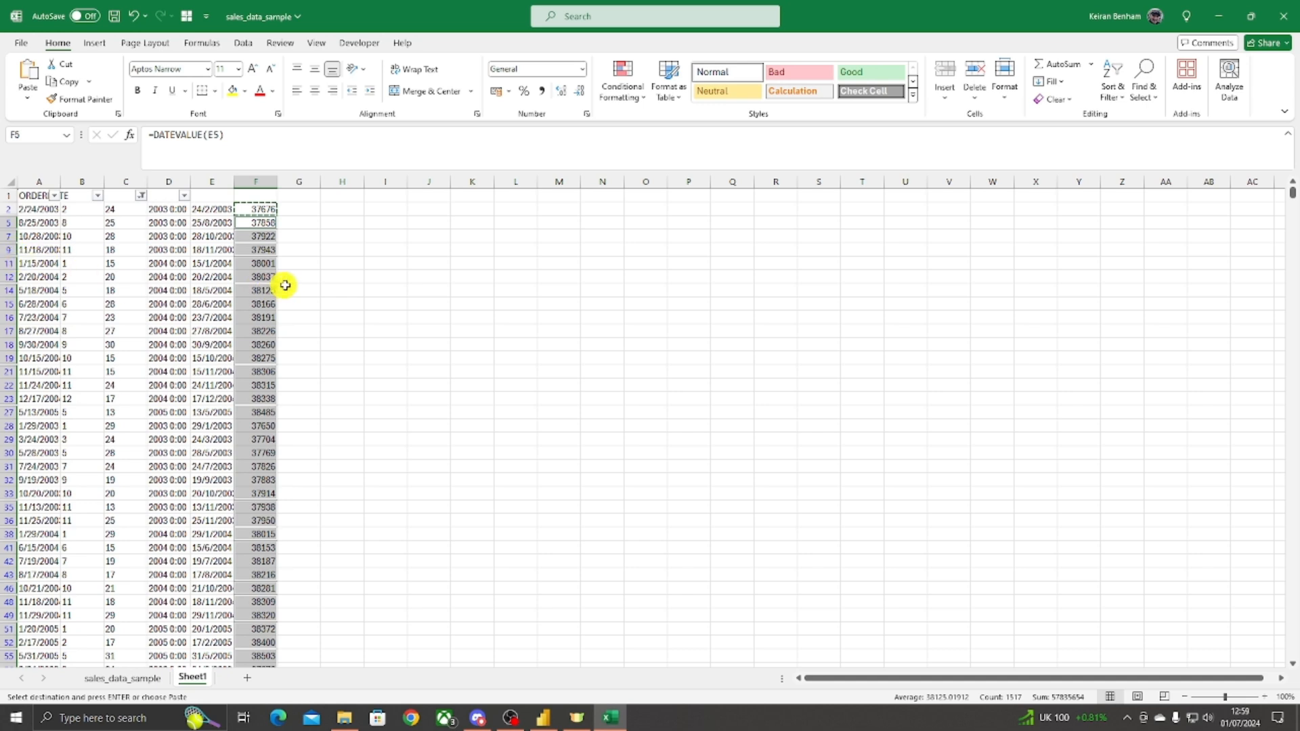
pyautogui.click(353, 291)
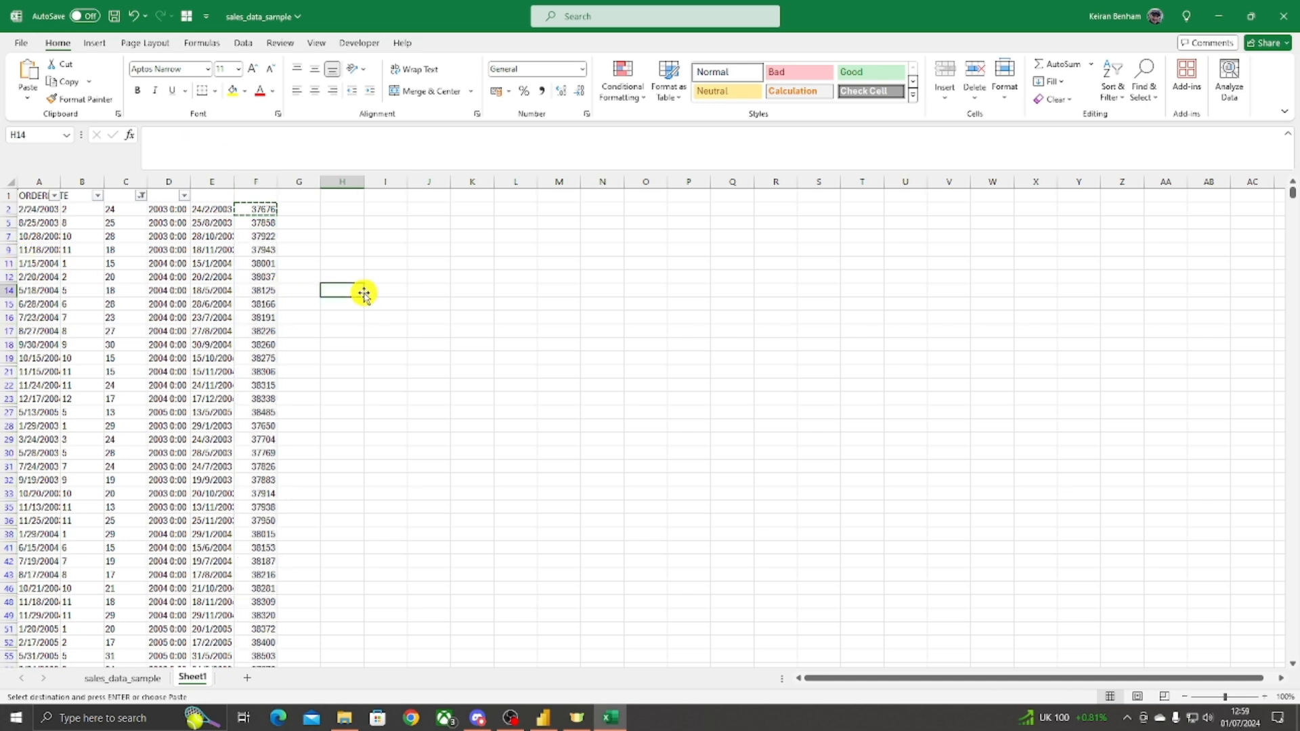
# Step: Clear the filter on column C to list all rows, and check which rows have no value in column F
pyautogui.click(140, 195)
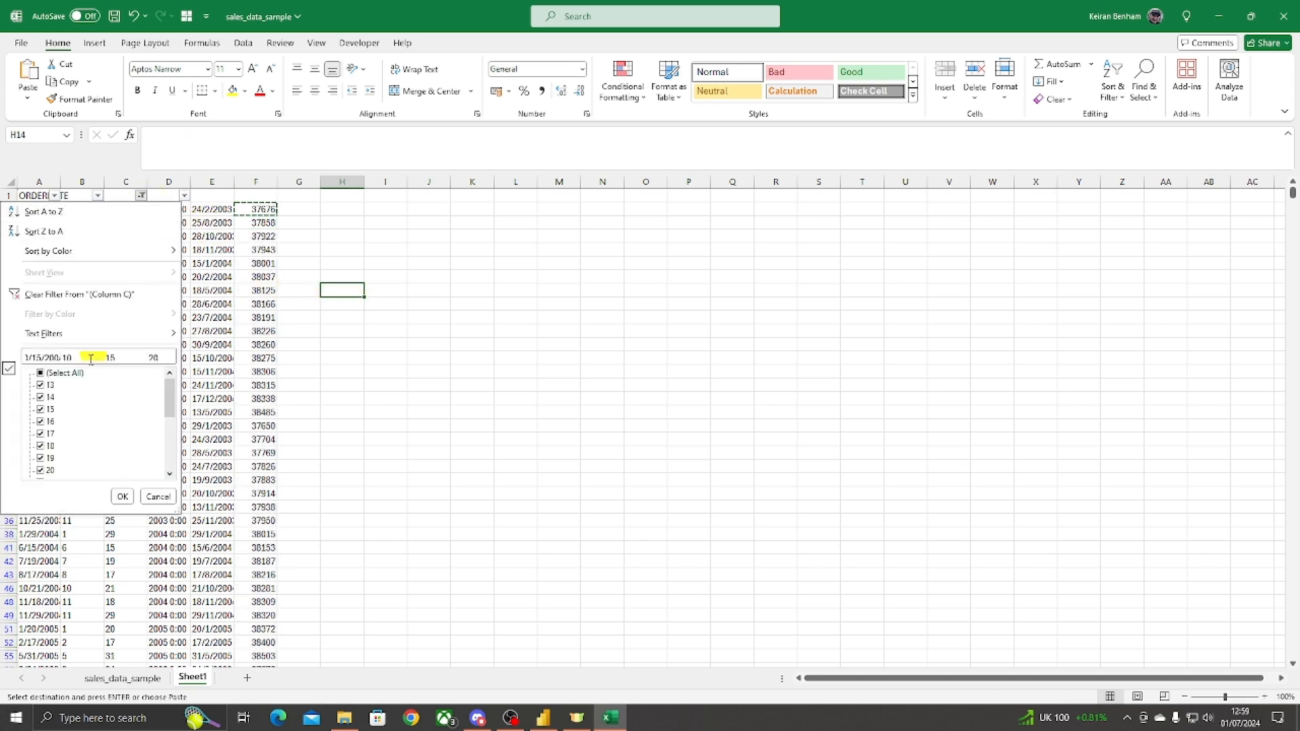
pyautogui.click(78, 294)
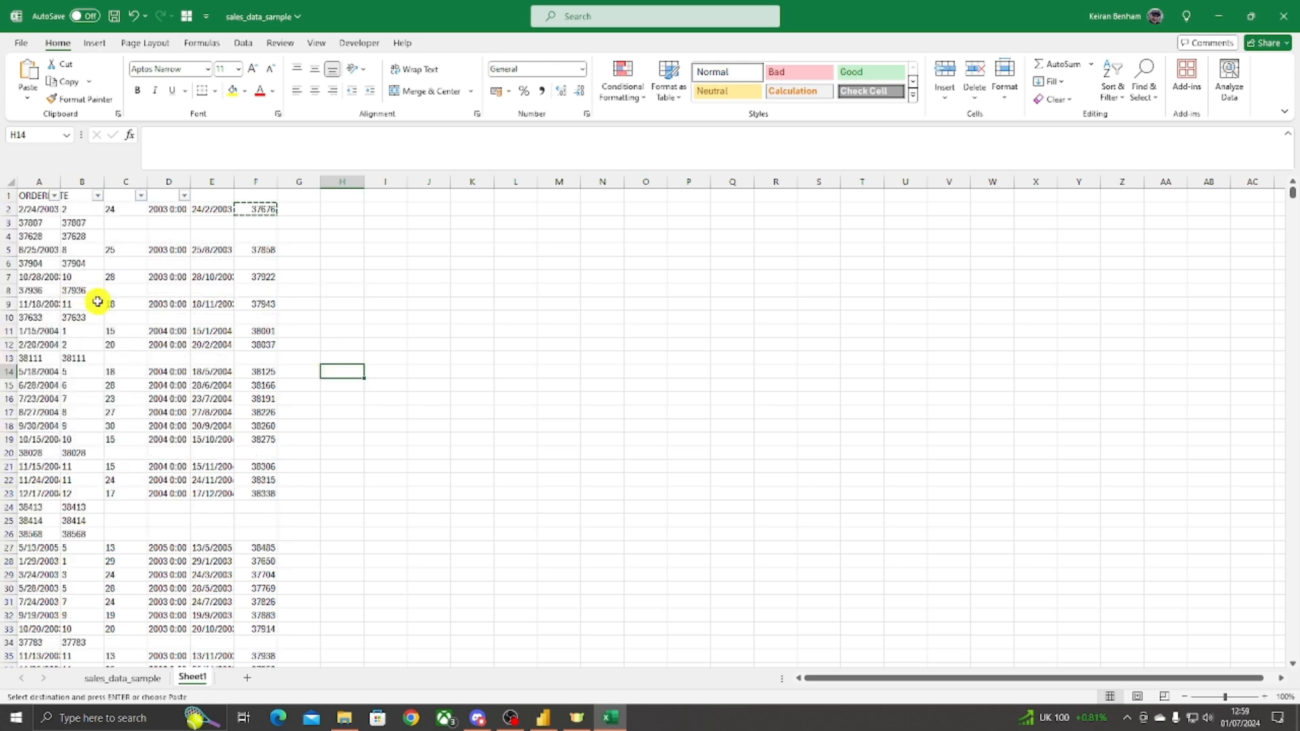
pyautogui.click(258, 222)
pyautogui.press('Down')
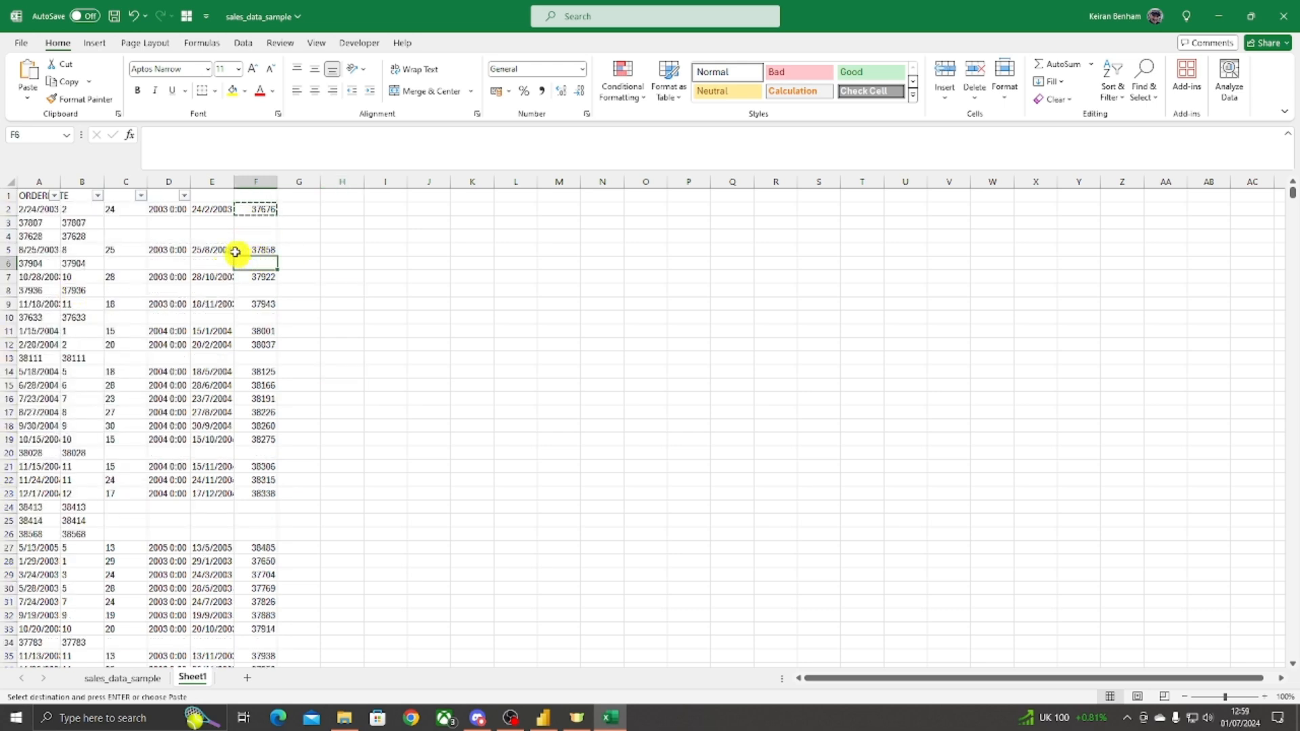
pyautogui.press('Left')
pyautogui.press('Left')
pyautogui.click(346, 241)
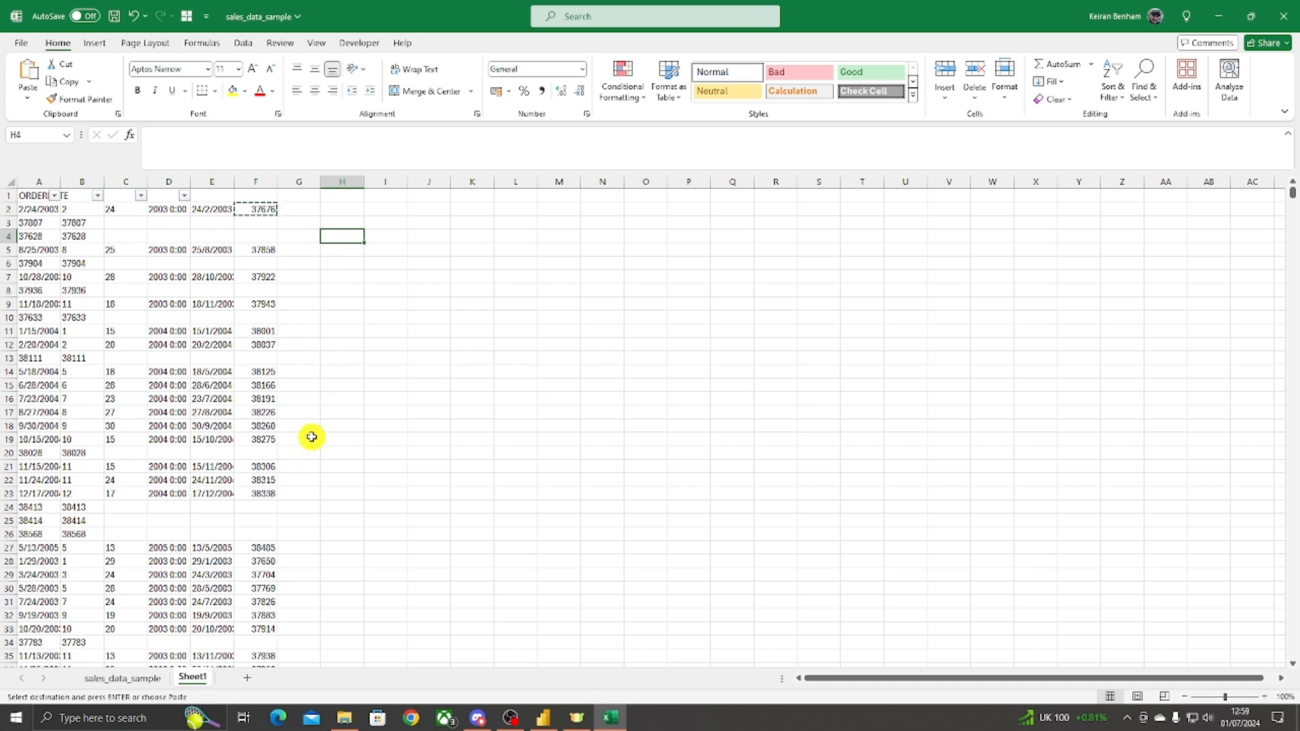
pyautogui.click(312, 437)
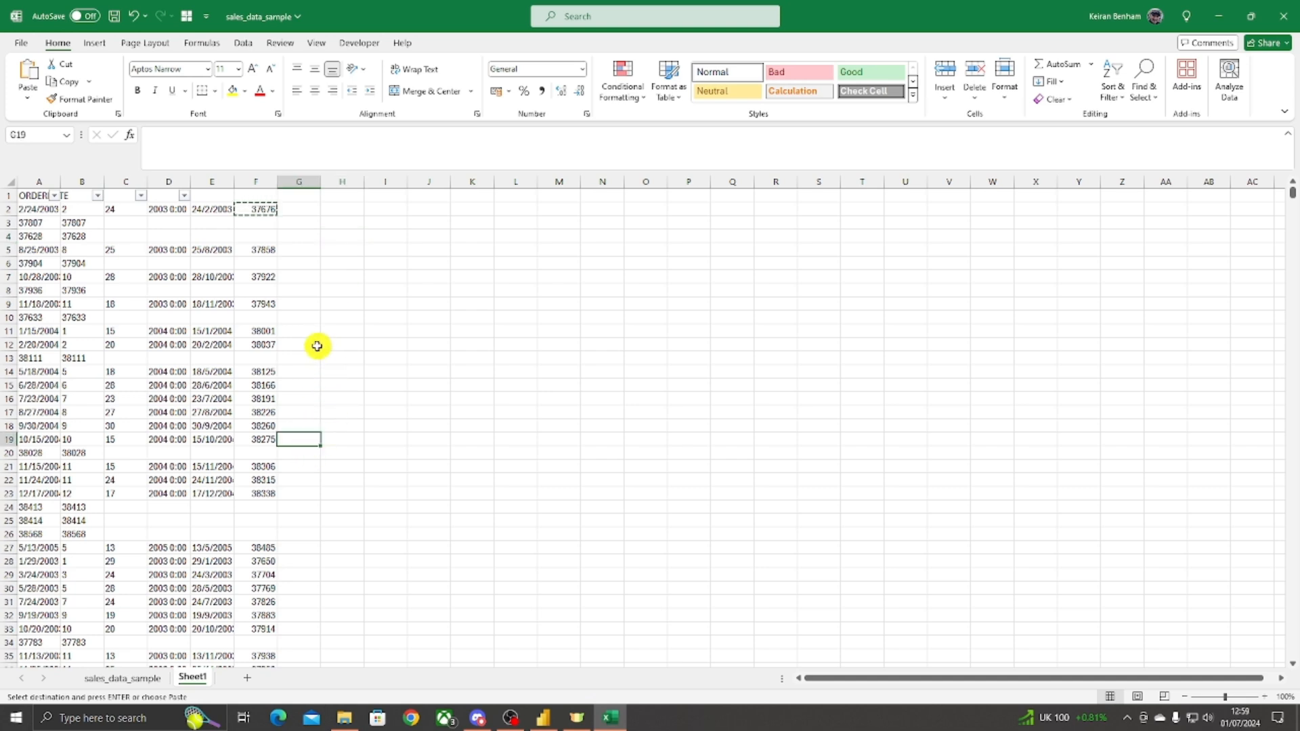
# Step: Examine the empty cells in column F against the entries in columns A and B for rows 3 and 4
pyautogui.click(246, 220)
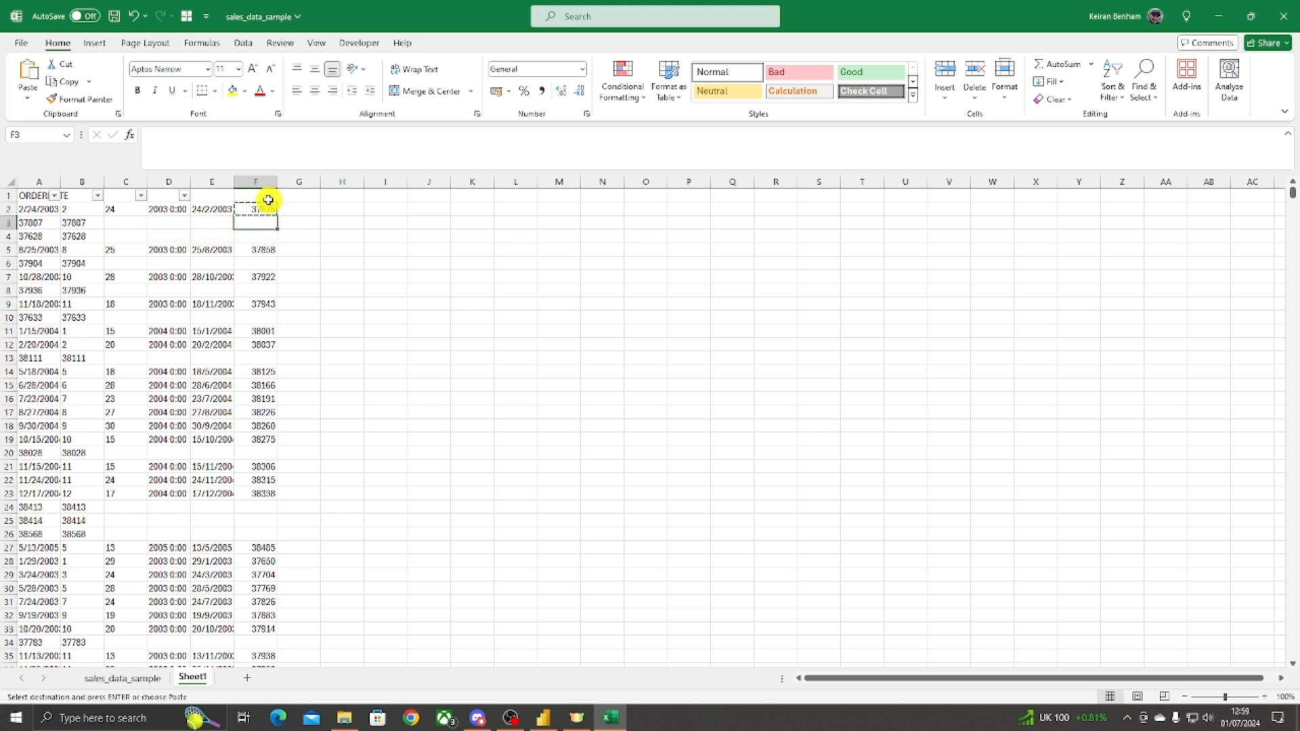
pyautogui.moveTo(269, 656); pyautogui.dragTo(252, 194)
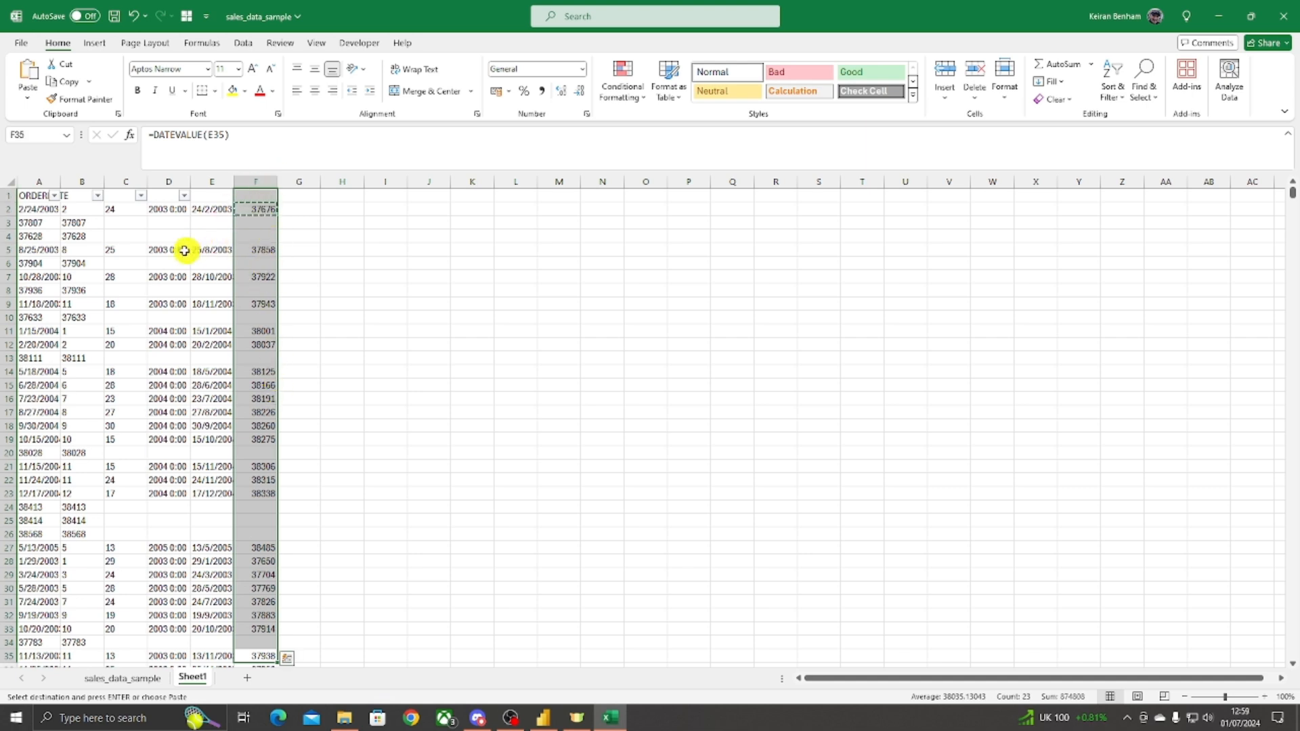
pyautogui.click(84, 222)
pyautogui.click(80, 236)
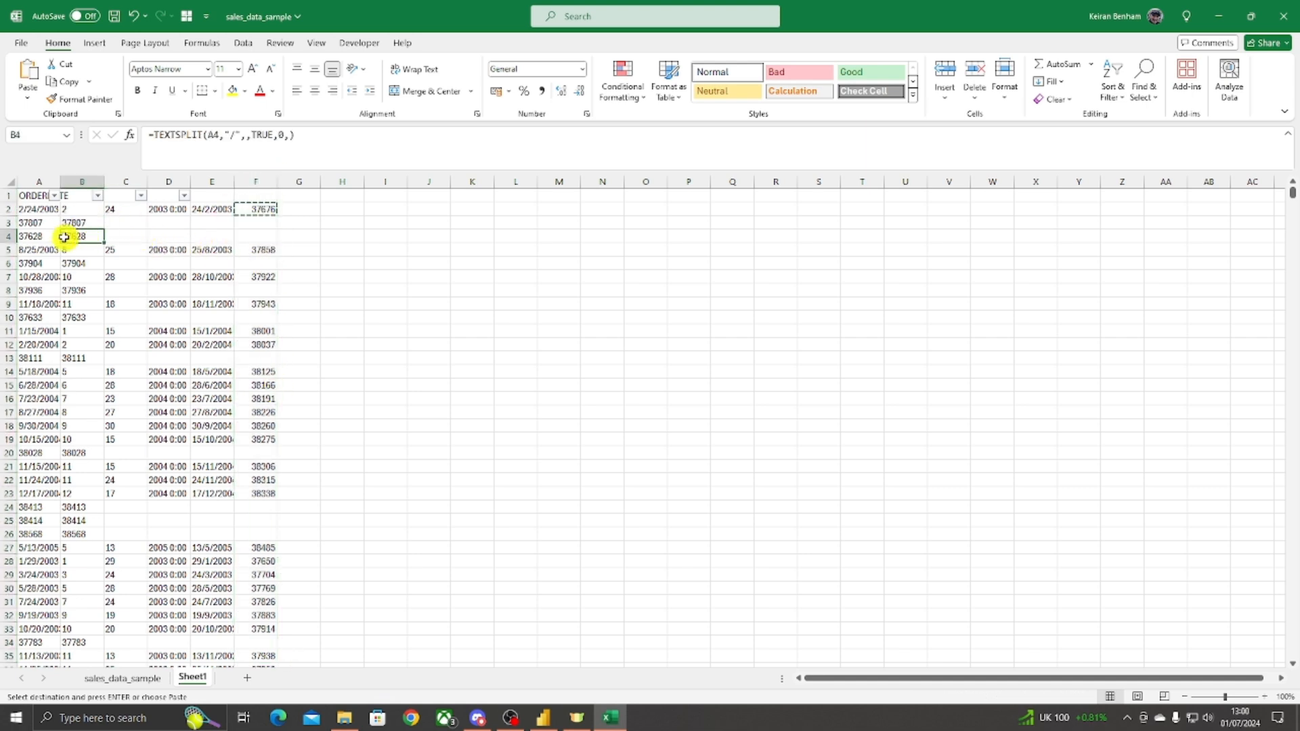
pyautogui.click(32, 224)
pyautogui.click(33, 237)
pyautogui.click(250, 213)
pyautogui.click(256, 224)
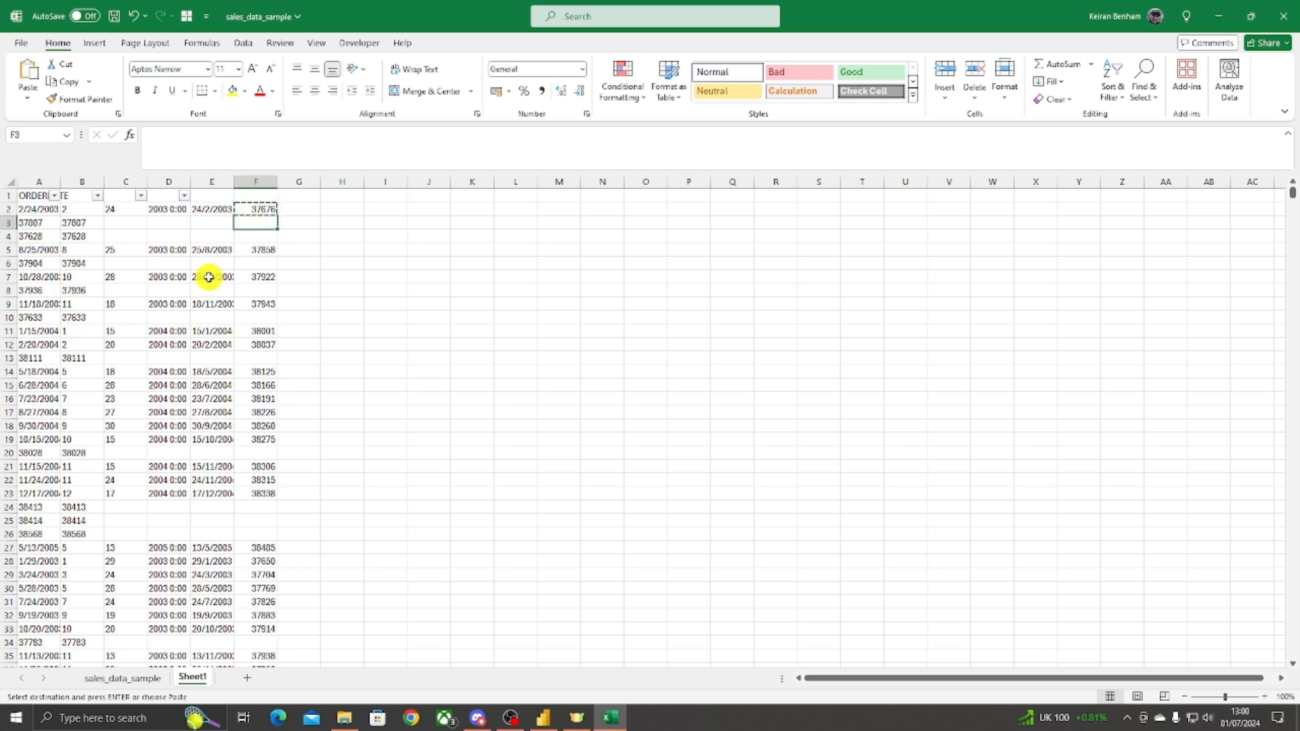
# Step: Filter column C by searching "blank" so that only the rows with blank cells are listed
pyautogui.click(141, 196)
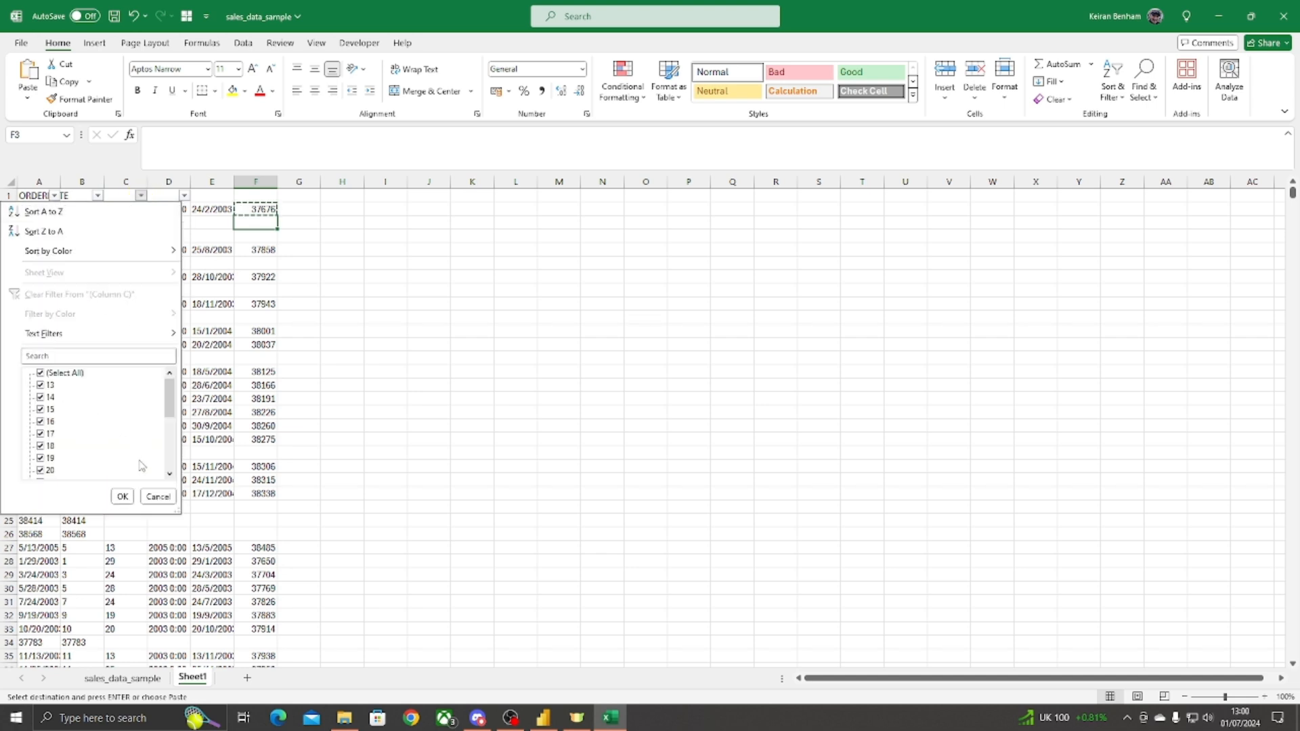
pyautogui.click(66, 356)
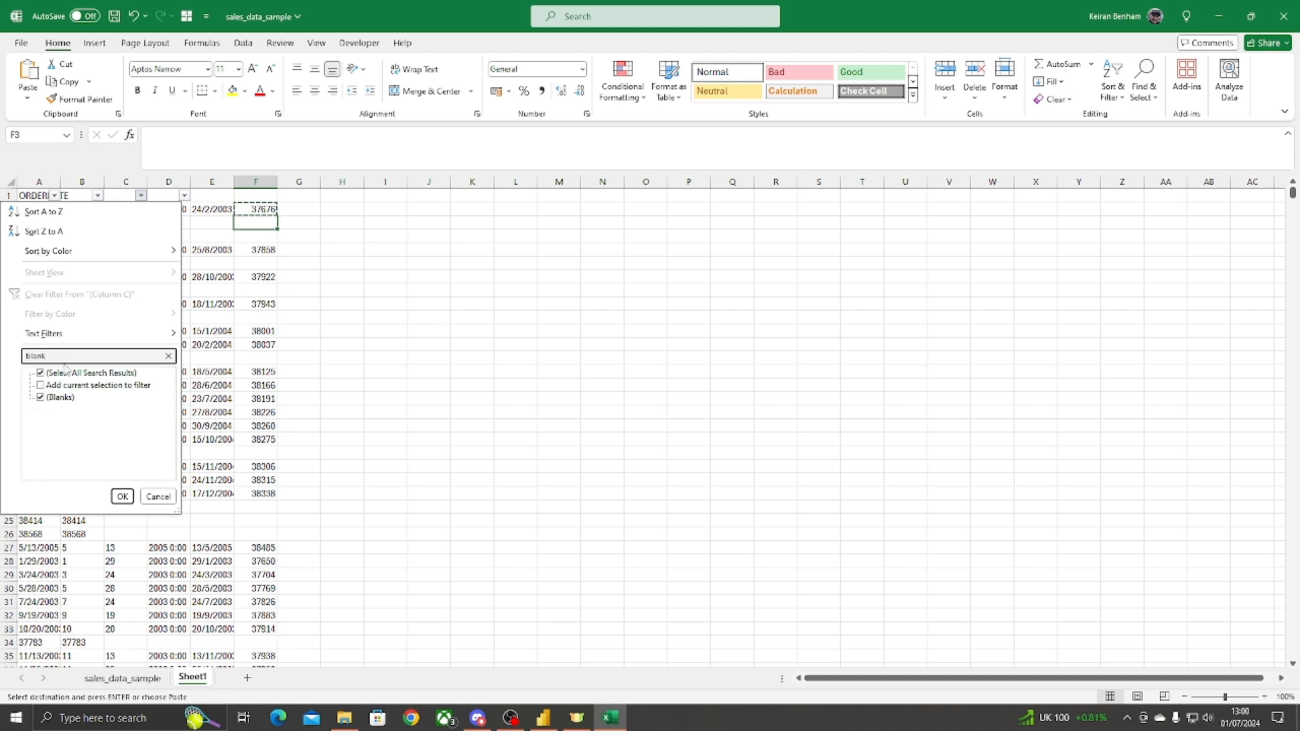
pyautogui.click(123, 497)
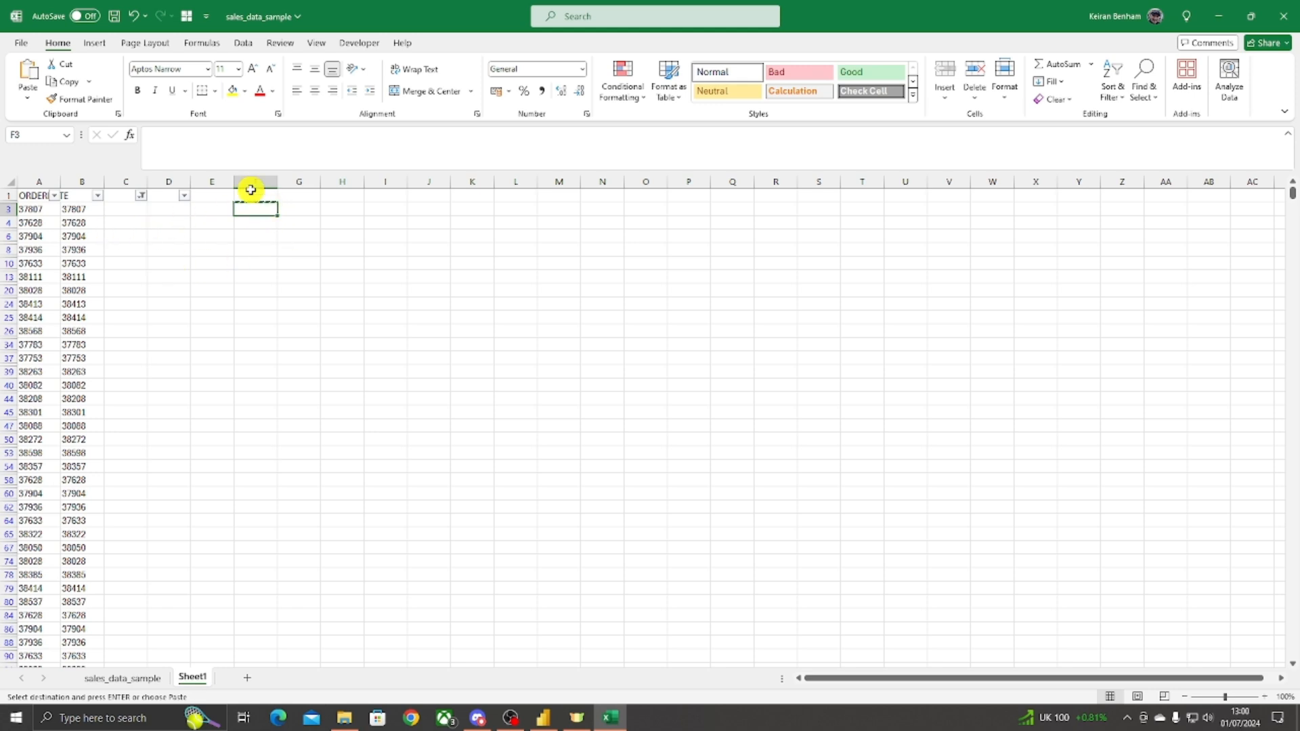
# Step: Enter =A3 in F3 to bring over the original date serial number
pyautogui.write('=')
pyautogui.press('Left')
pyautogui.press('Left')
pyautogui.press('Left')
pyautogui.press('Left')
pyautogui.press('Left')
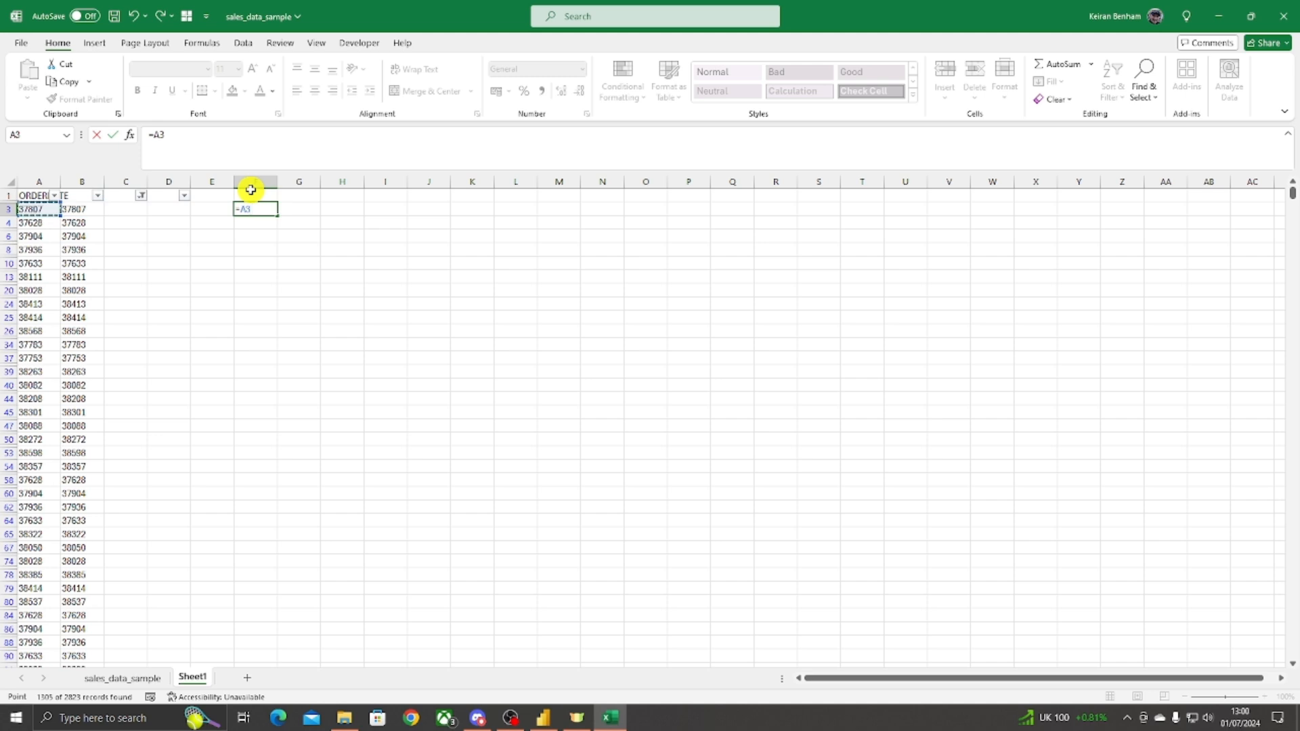
pyautogui.press('Return')
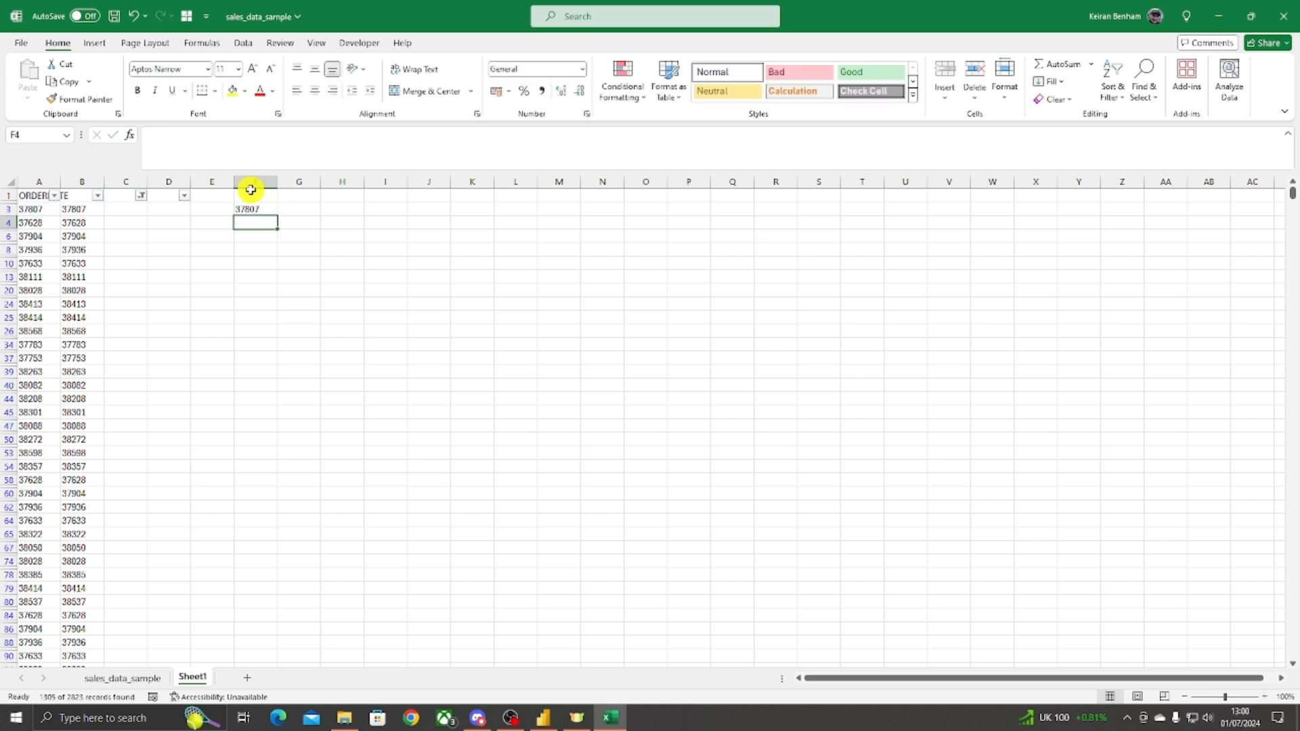
# Step: Copy the F3 formula into only the visible filtered cells of column F, from F4 down to F2824
pyautogui.click(249, 208)
pyautogui.hotkey('ctrl', 'c')
pyautogui.moveTo(256, 222); pyautogui.dragTo(255, 638)
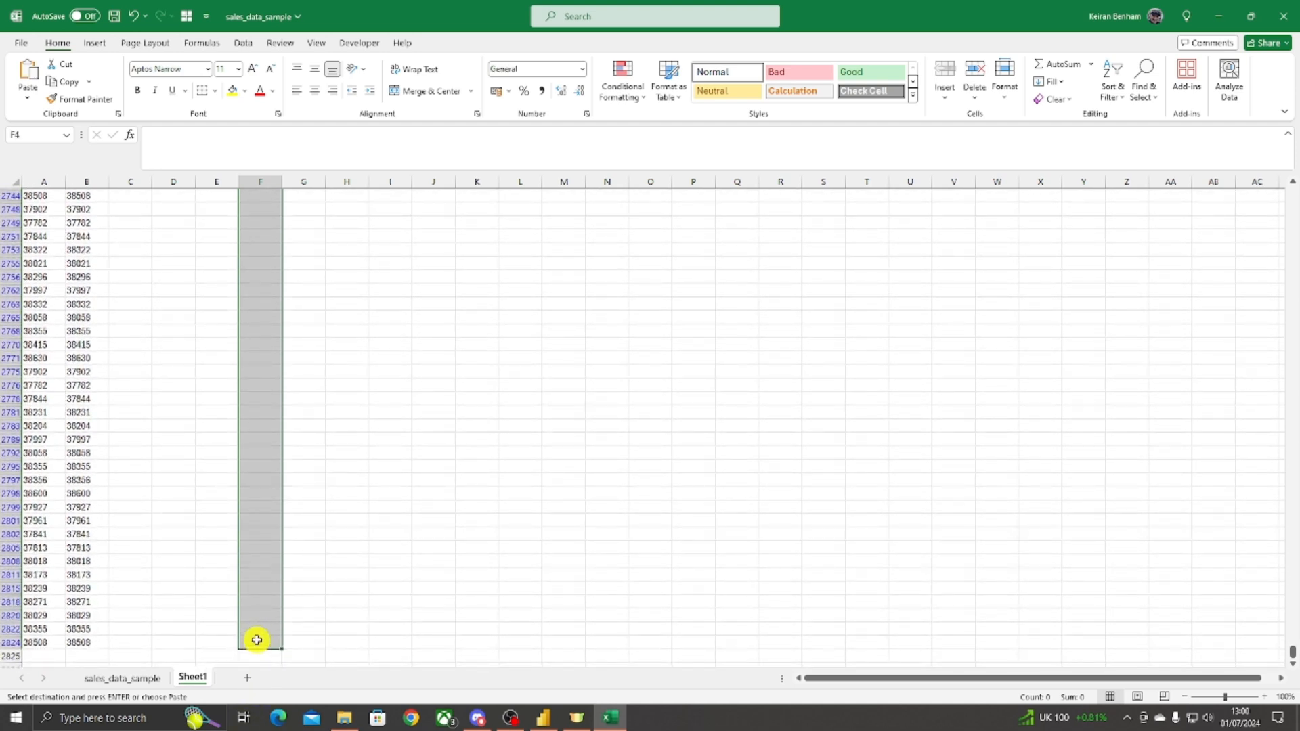
pyautogui.click(188, 17)
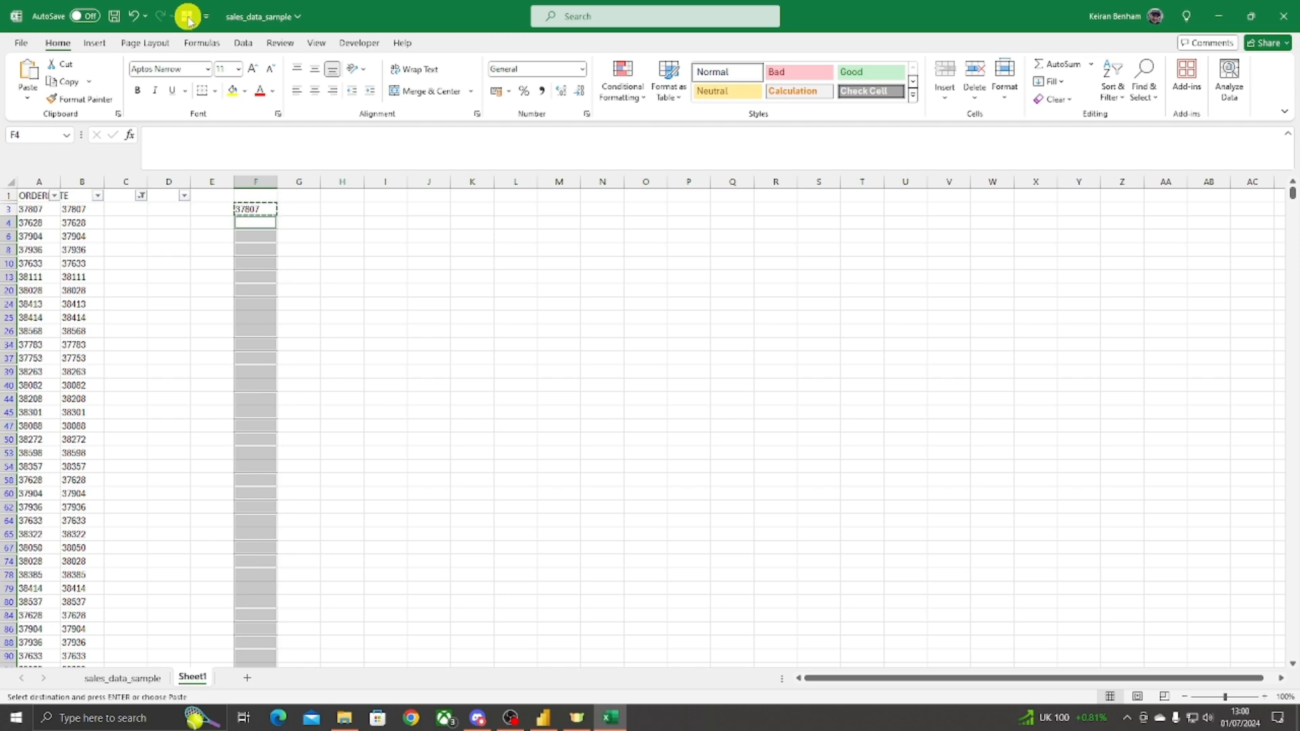
pyautogui.hotkey('ctrl', 'v')
pyautogui.click(342, 330)
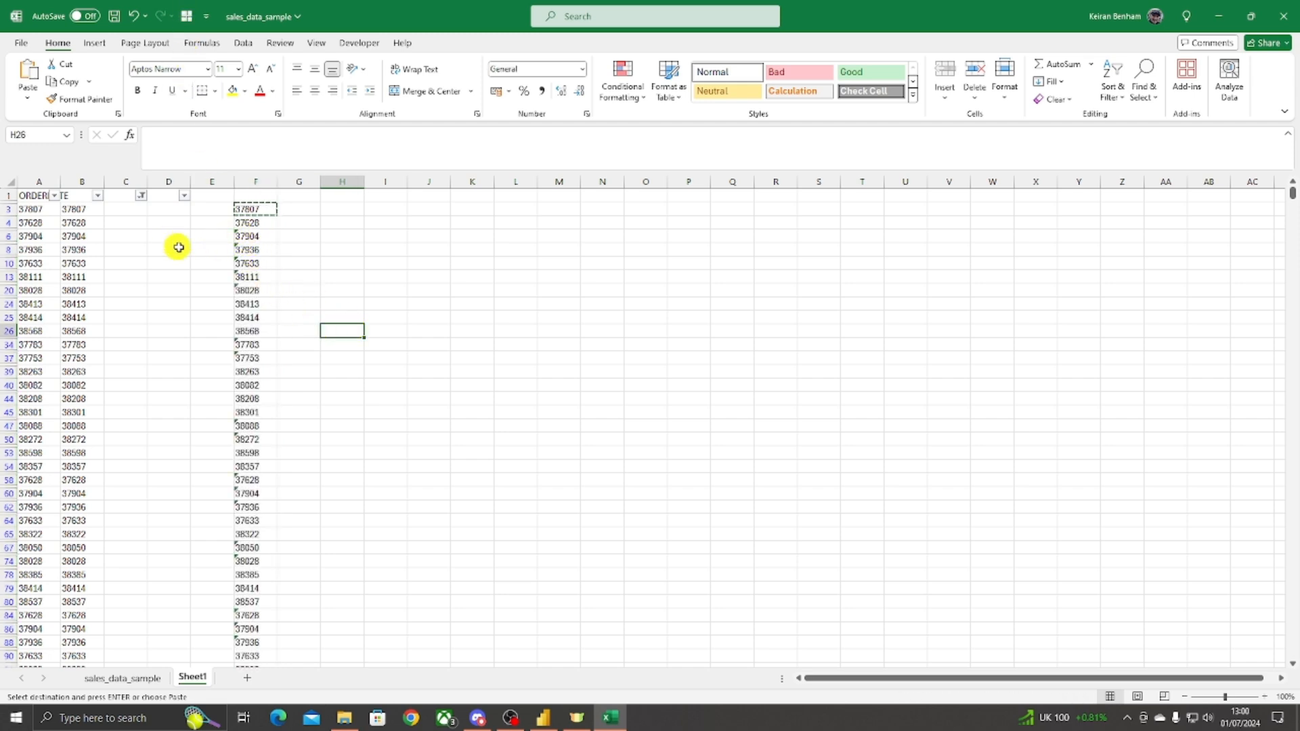
pyautogui.click(252, 235)
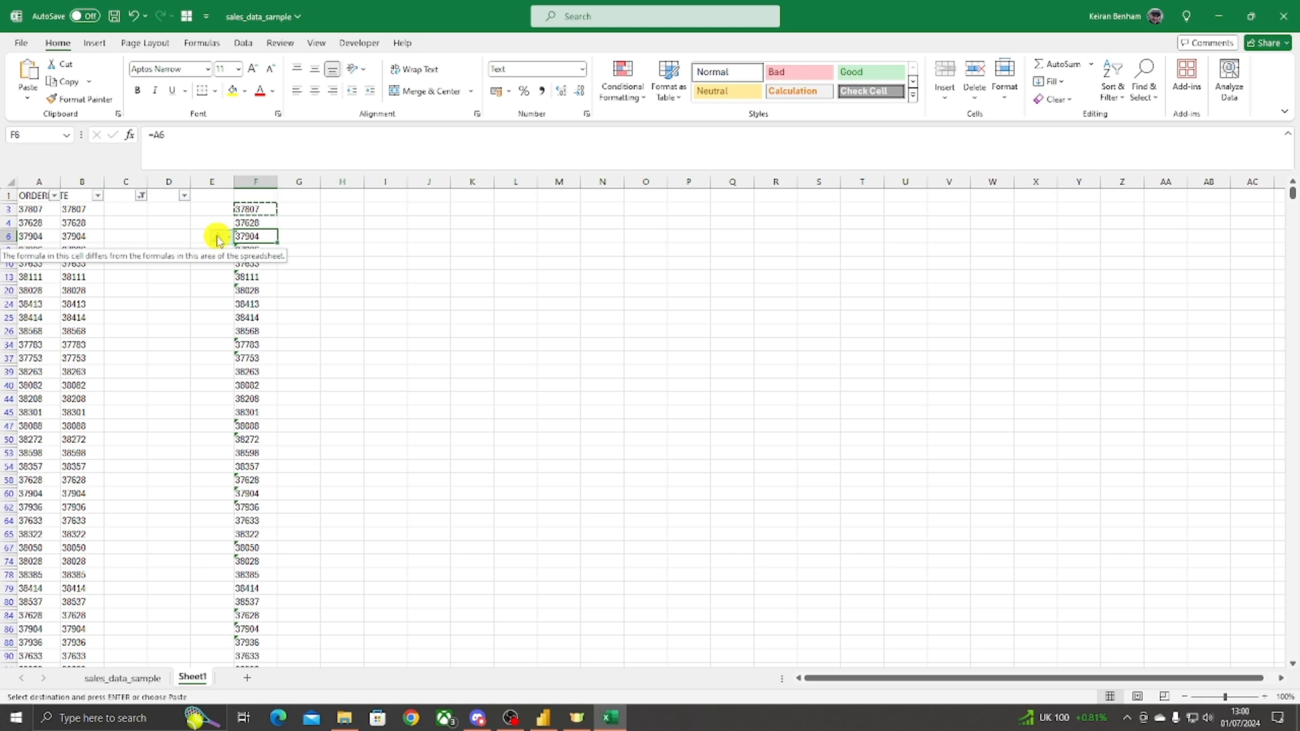
# Step: Clear the filter on column C to list all rows, and check the DATEVALUE formulas in F5 and F2
pyautogui.click(141, 196)
pyautogui.click(107, 296)
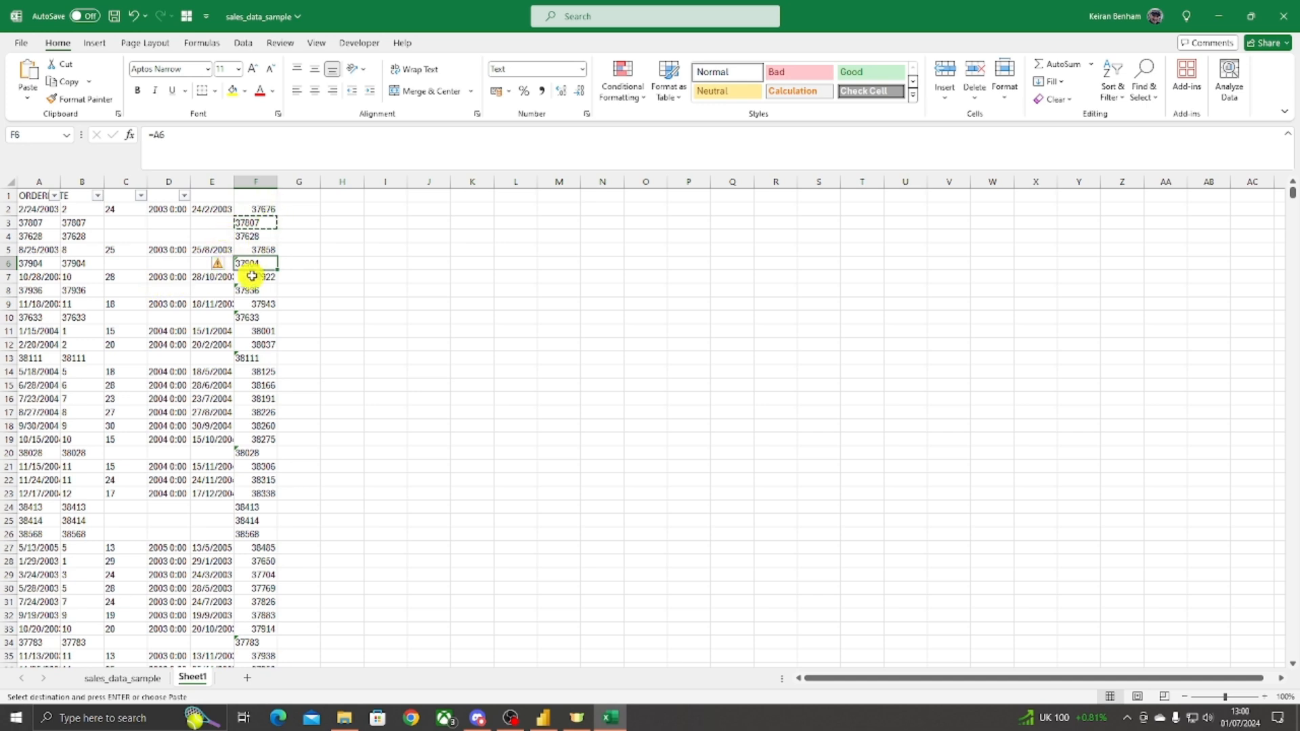
pyautogui.click(262, 249)
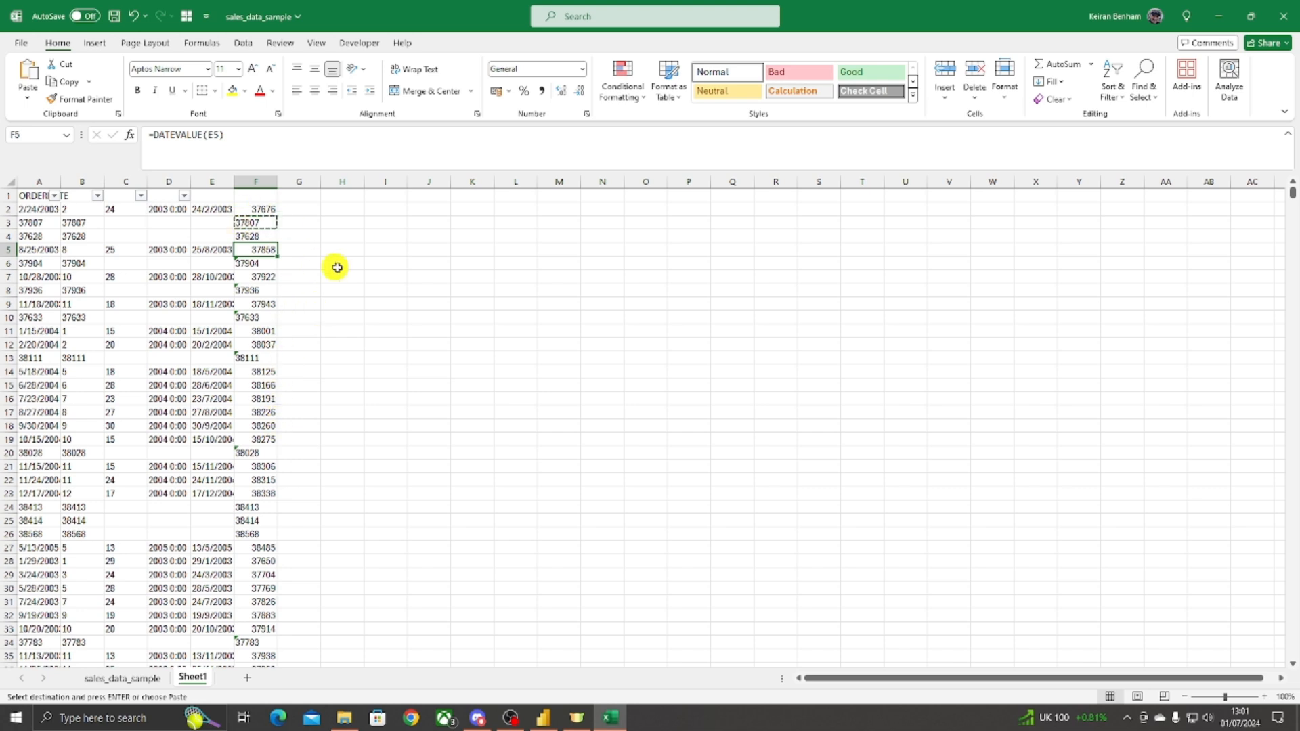
pyautogui.click(249, 208)
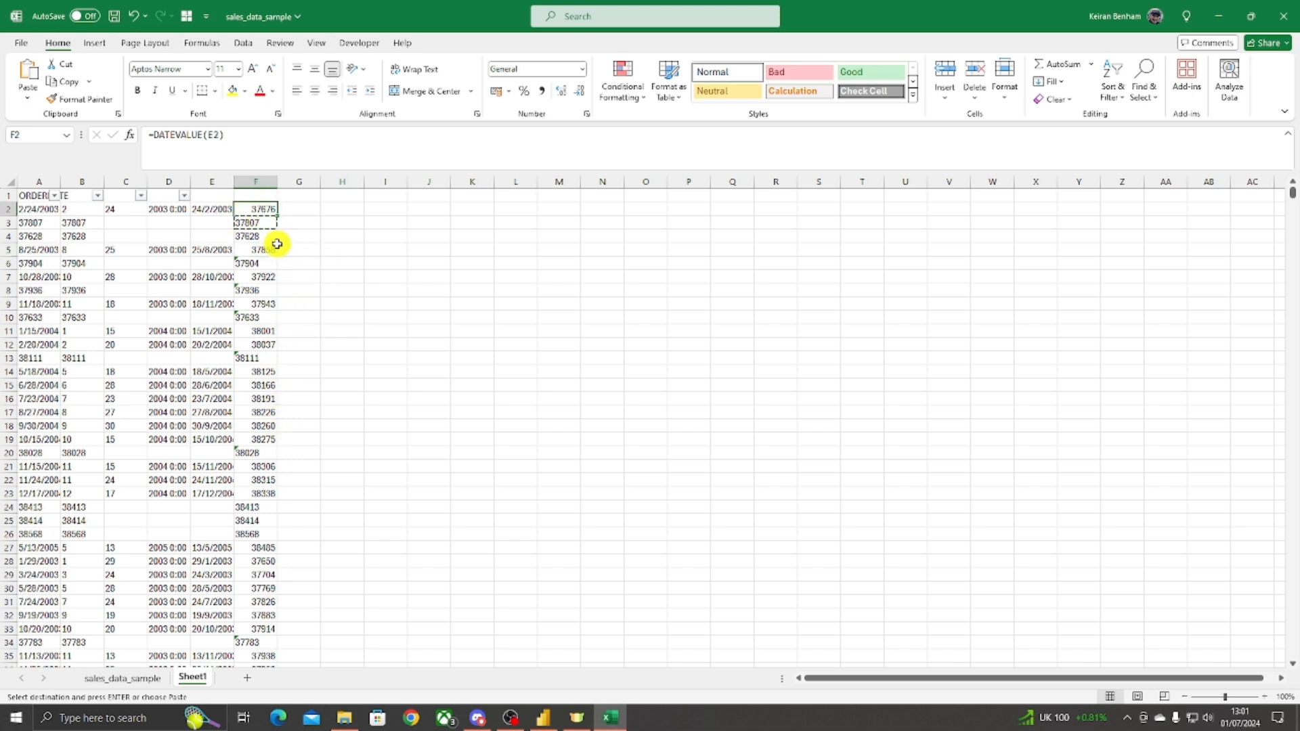
pyautogui.doubleClick(307, 223)
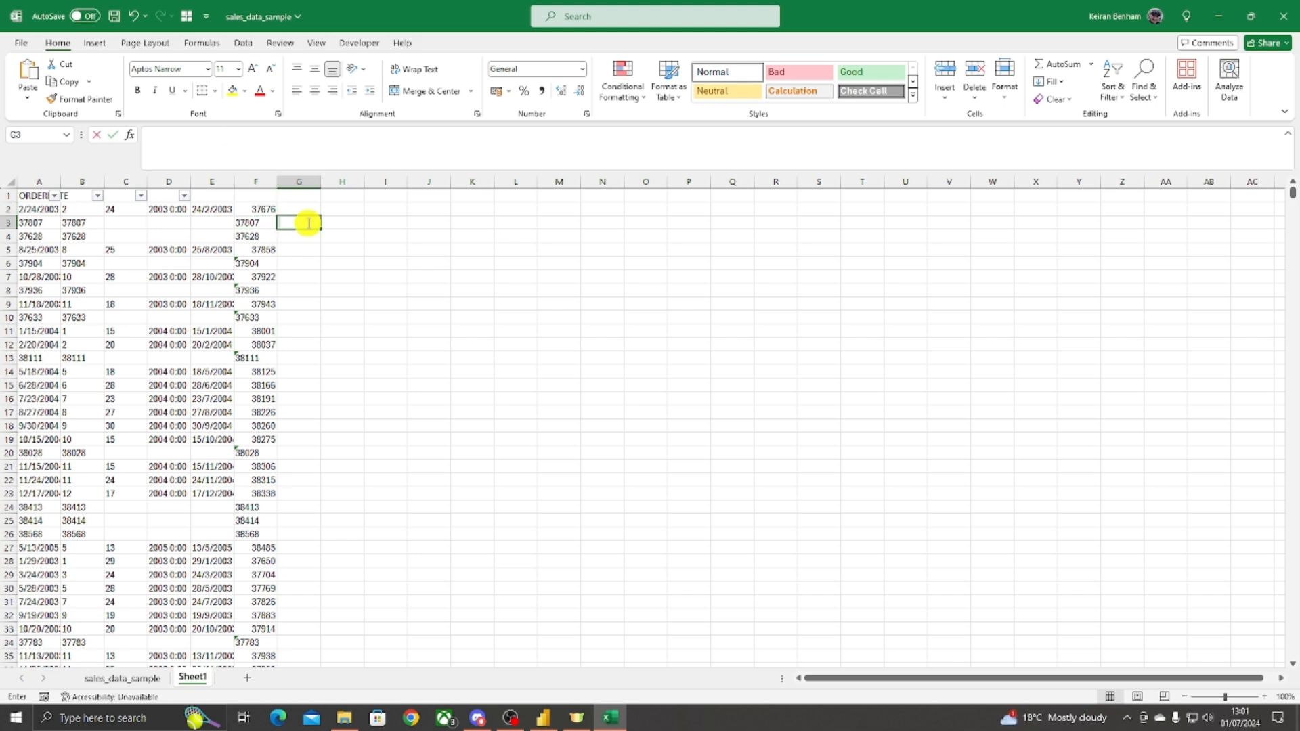
# Step: Copy F2:F2824 from Sheet1 and paste it as values over the ORDERDATE entries on the sales_data_sample sheet, starting at F2
pyautogui.click(255, 209)
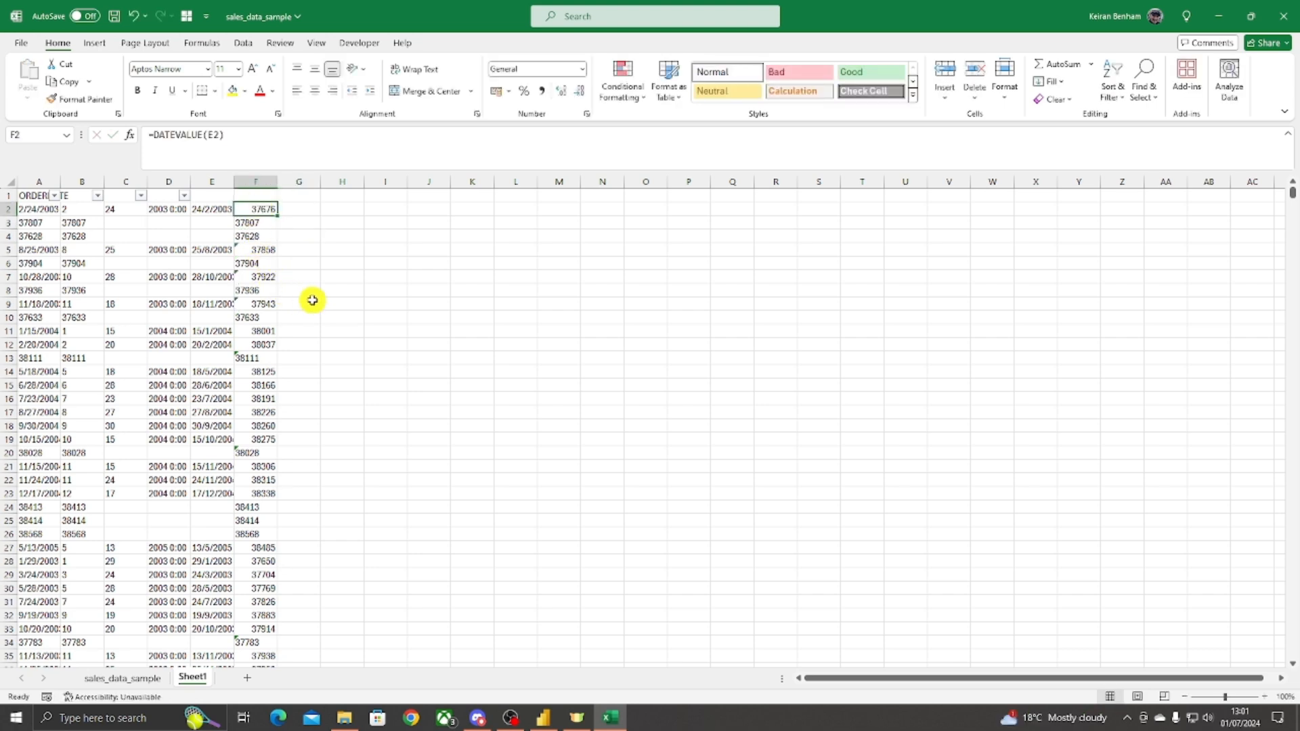
pyautogui.hotkey('ctrl', 'shift', 'Down')
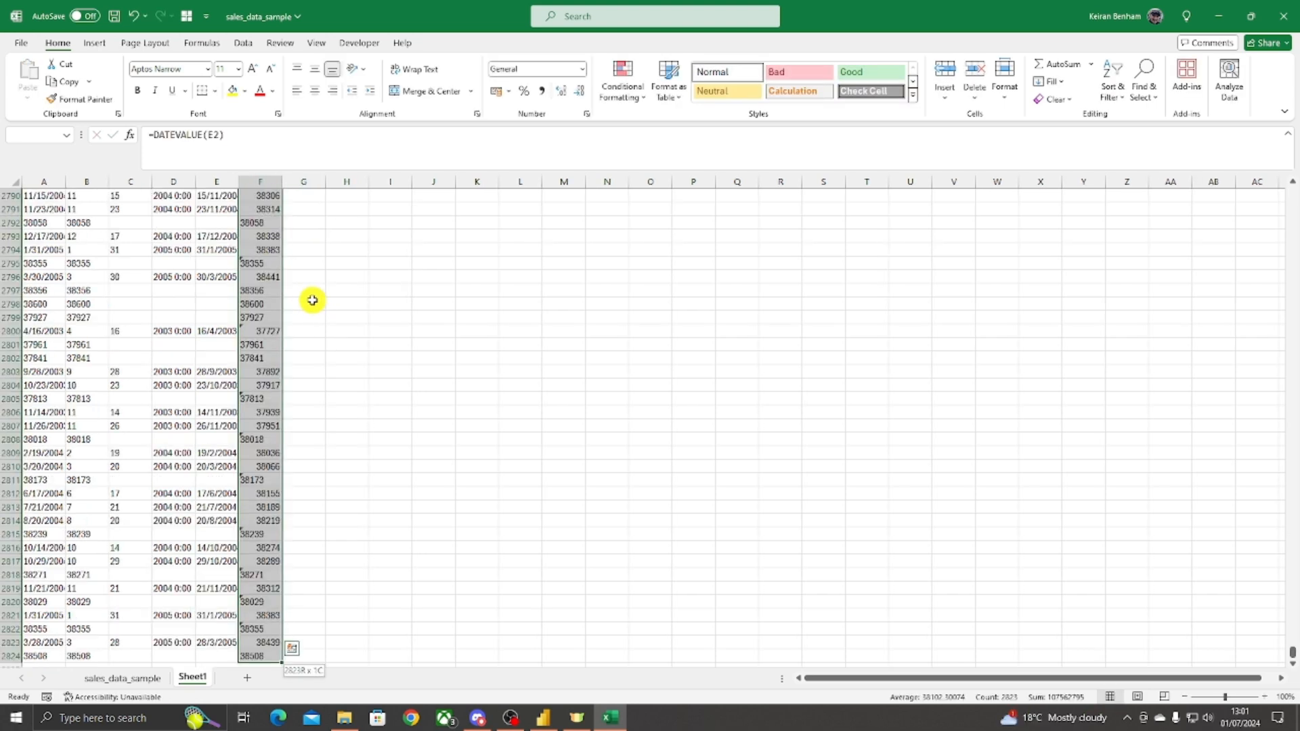
pyautogui.hotkey('ctrl', 'c')
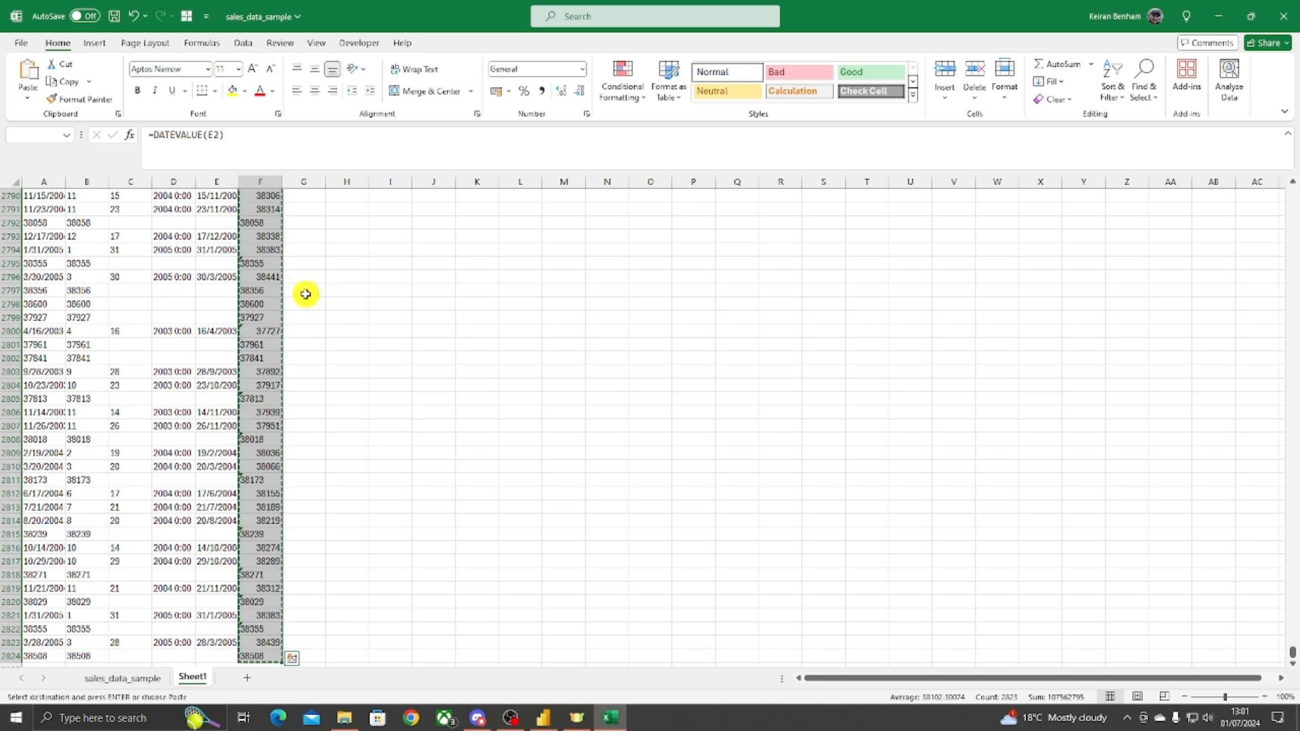
pyautogui.click(120, 678)
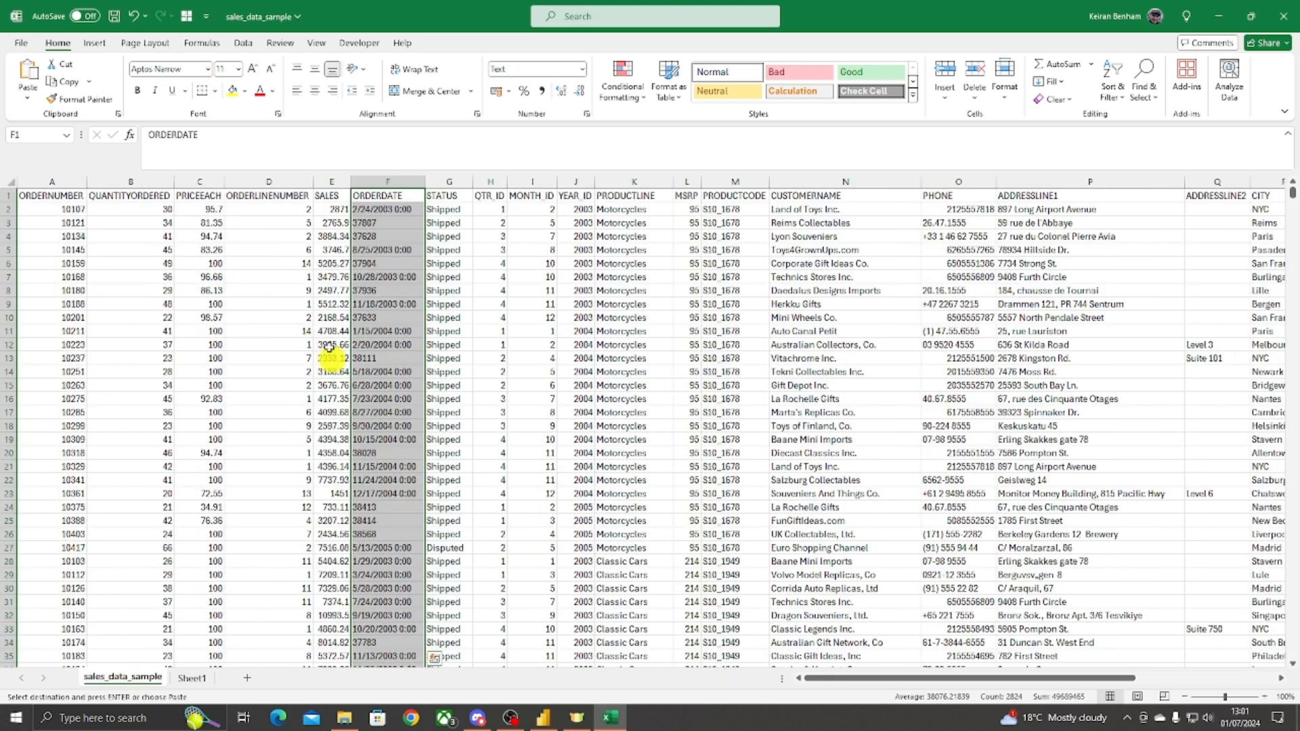
pyautogui.click(386, 211)
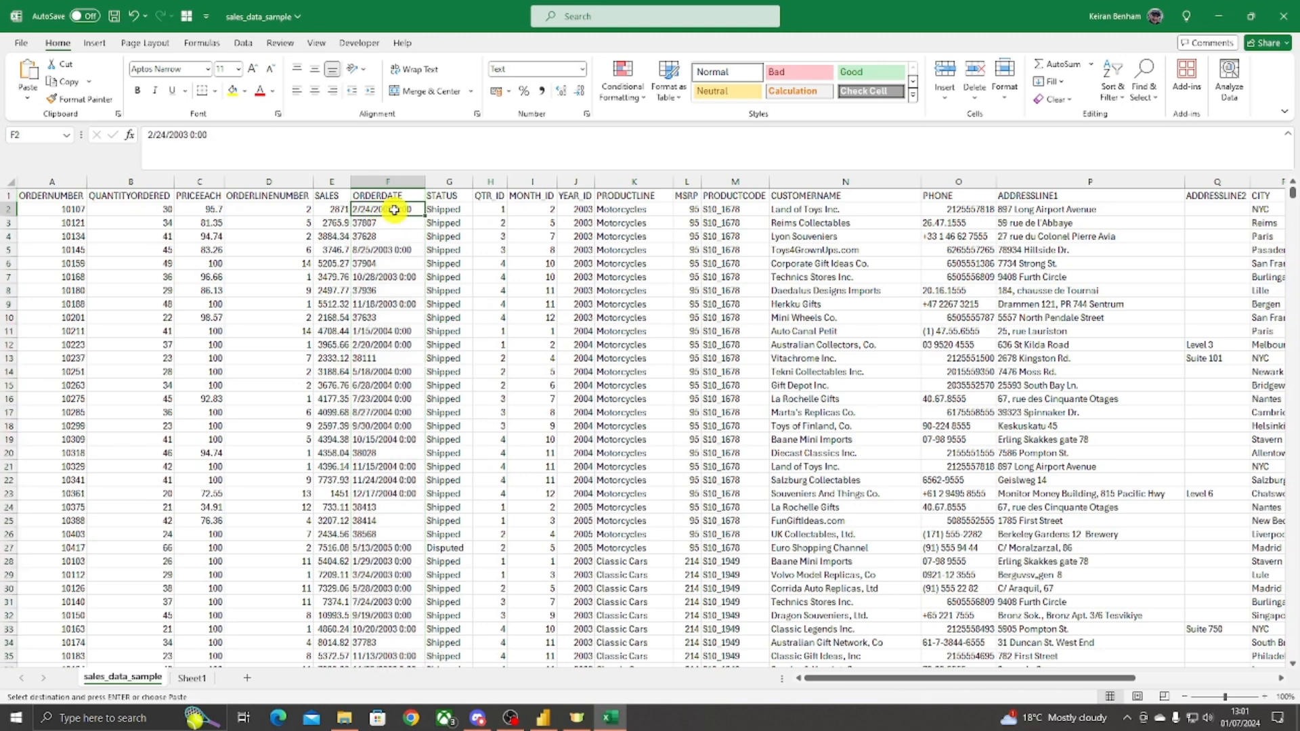
pyautogui.rightClick(394, 210)
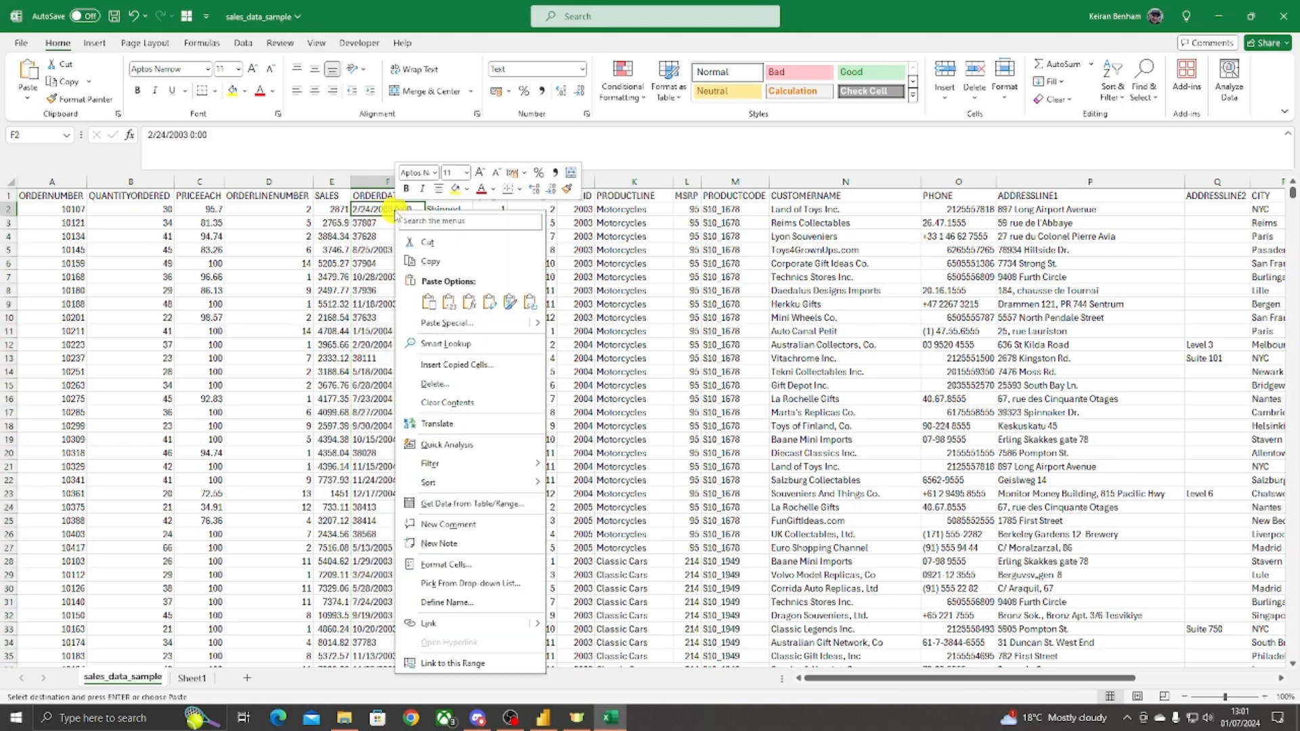
pyautogui.click(448, 303)
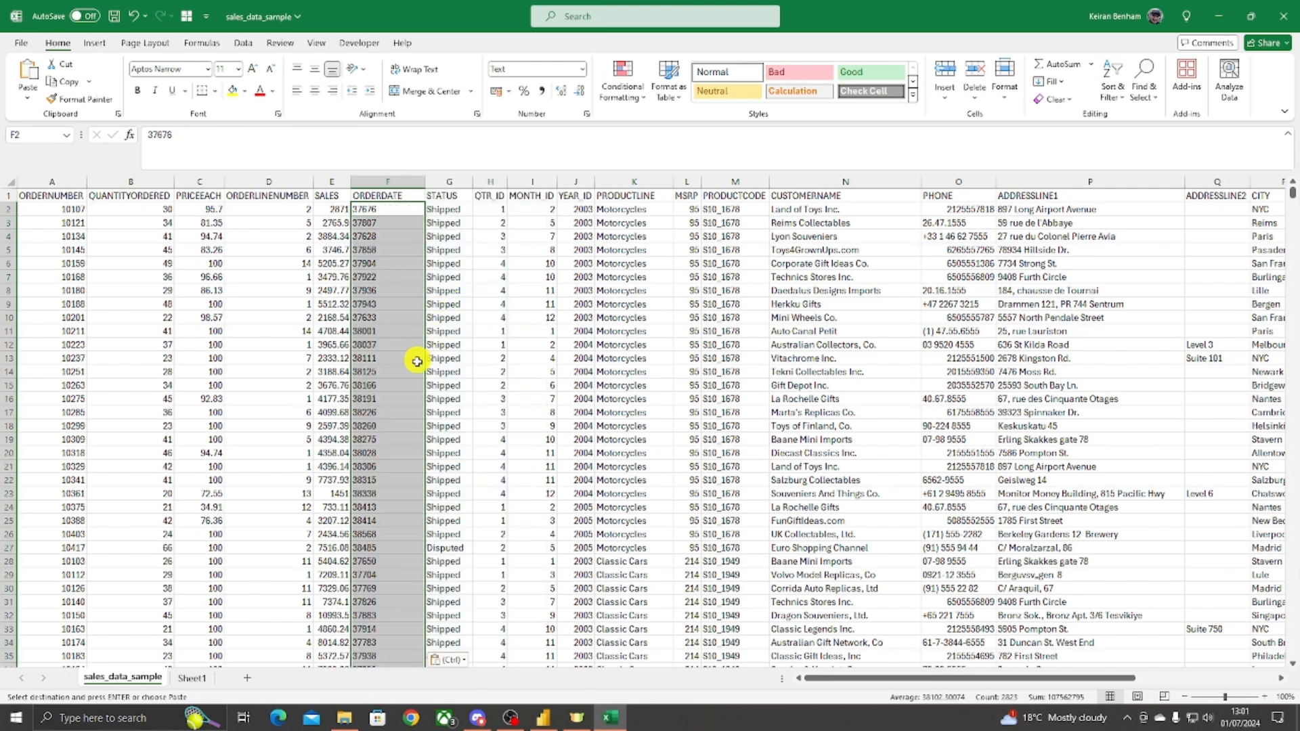
# Step: Look over the pasted serial numbers and format the whole ORDERDATE column as Short Date
pyautogui.scroll(-20, 398, 271)
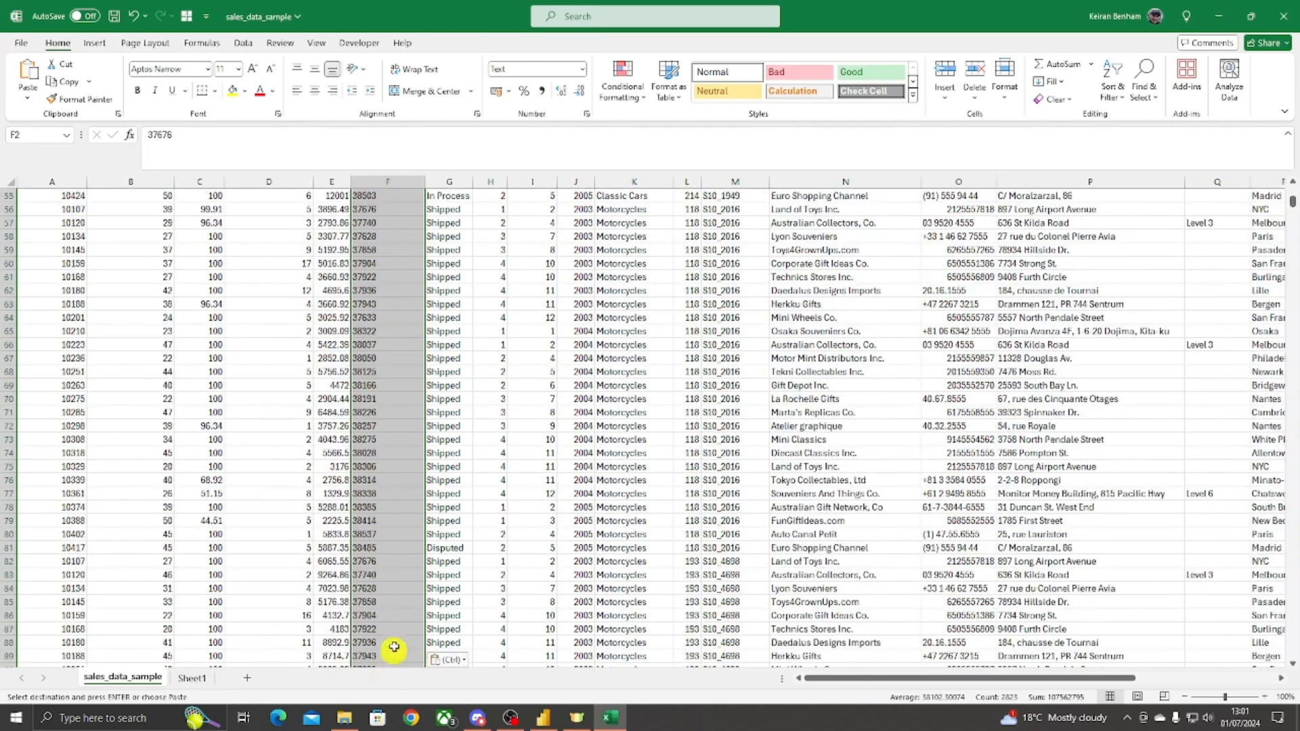
pyautogui.scroll(-11, 395, 552)
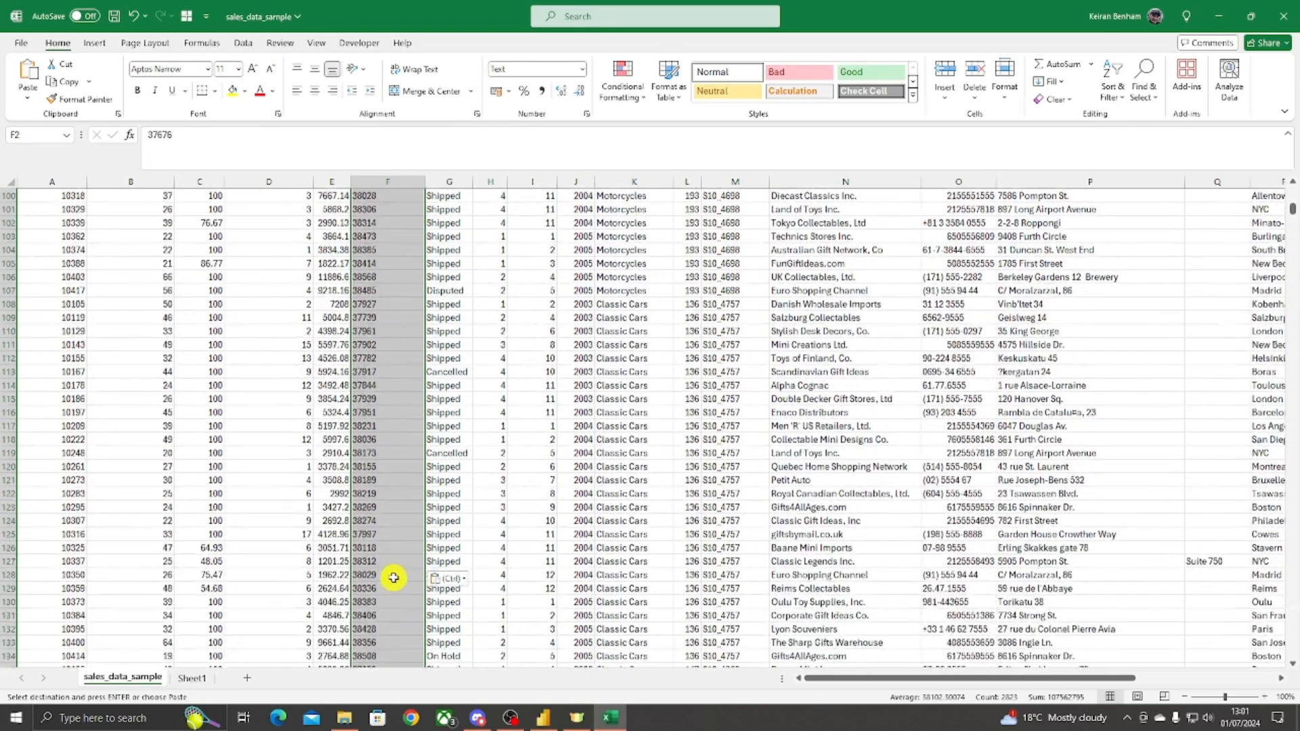
pyautogui.scroll(-3, 394, 577)
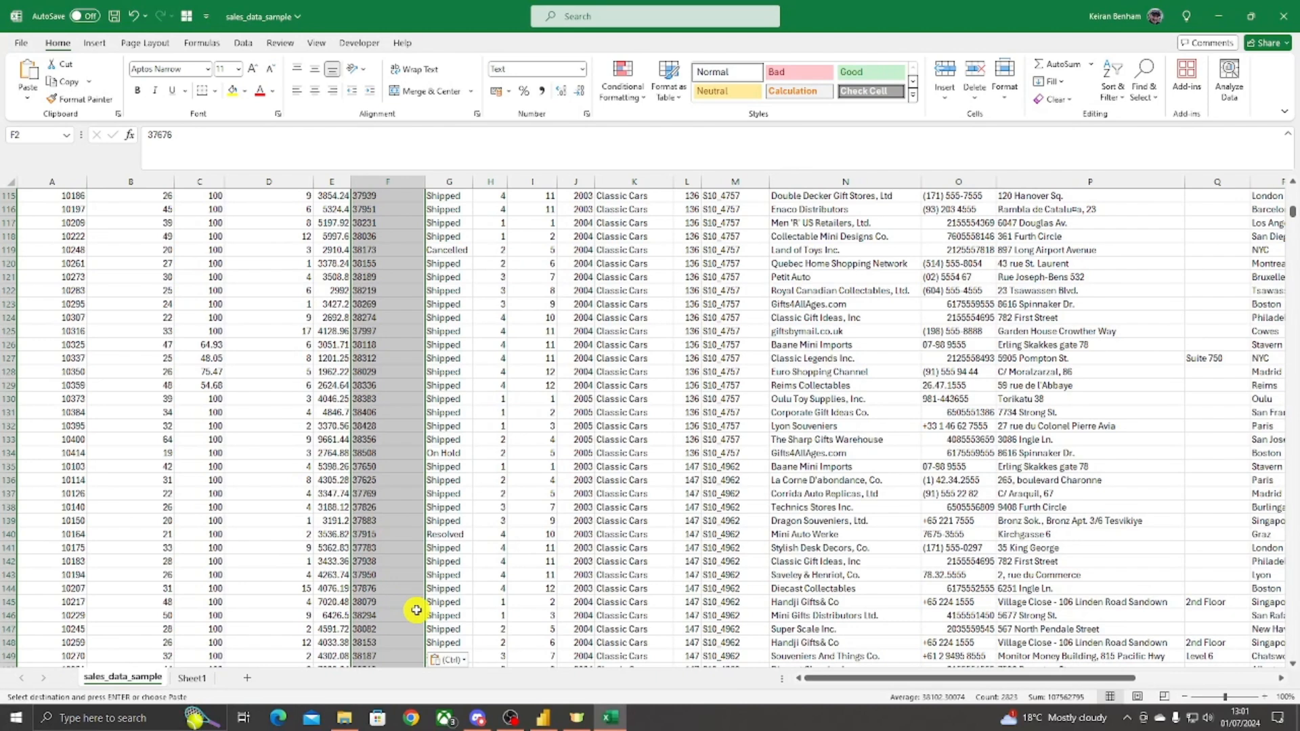
pyautogui.scroll(20, 406, 613)
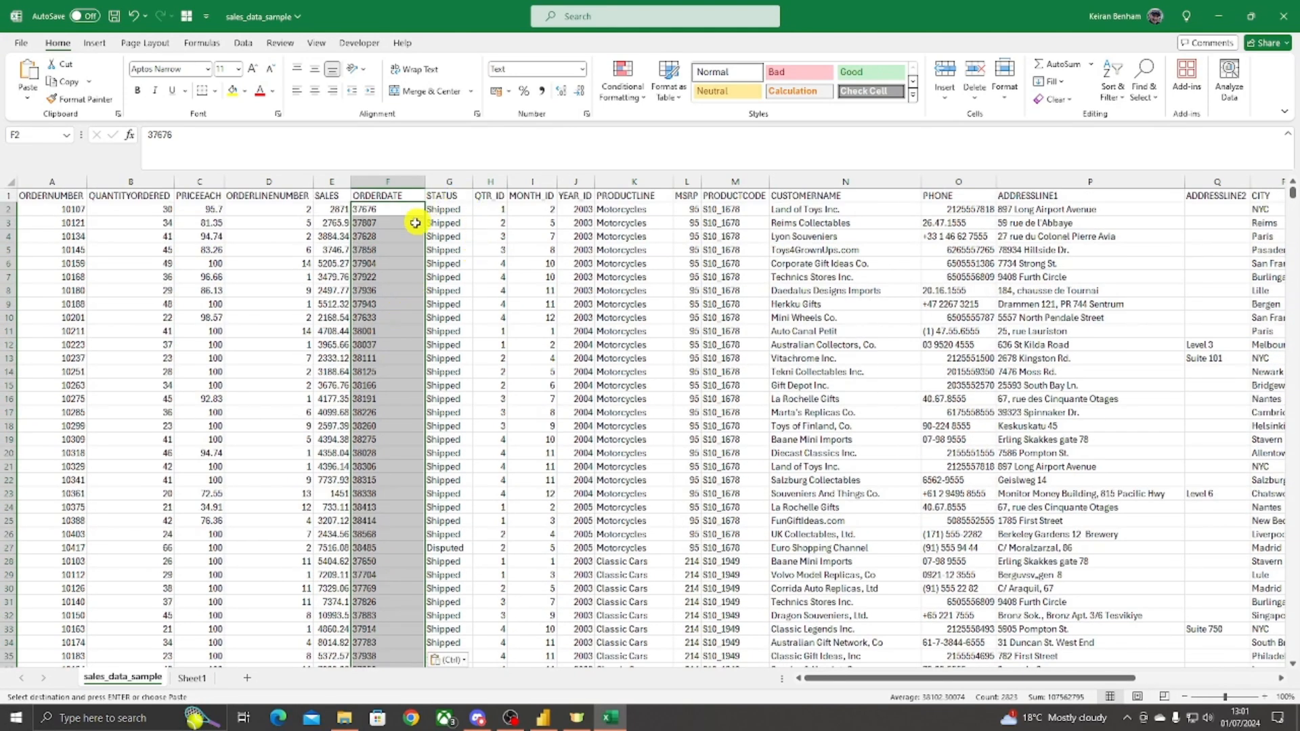
pyautogui.click(456, 248)
pyautogui.click(387, 181)
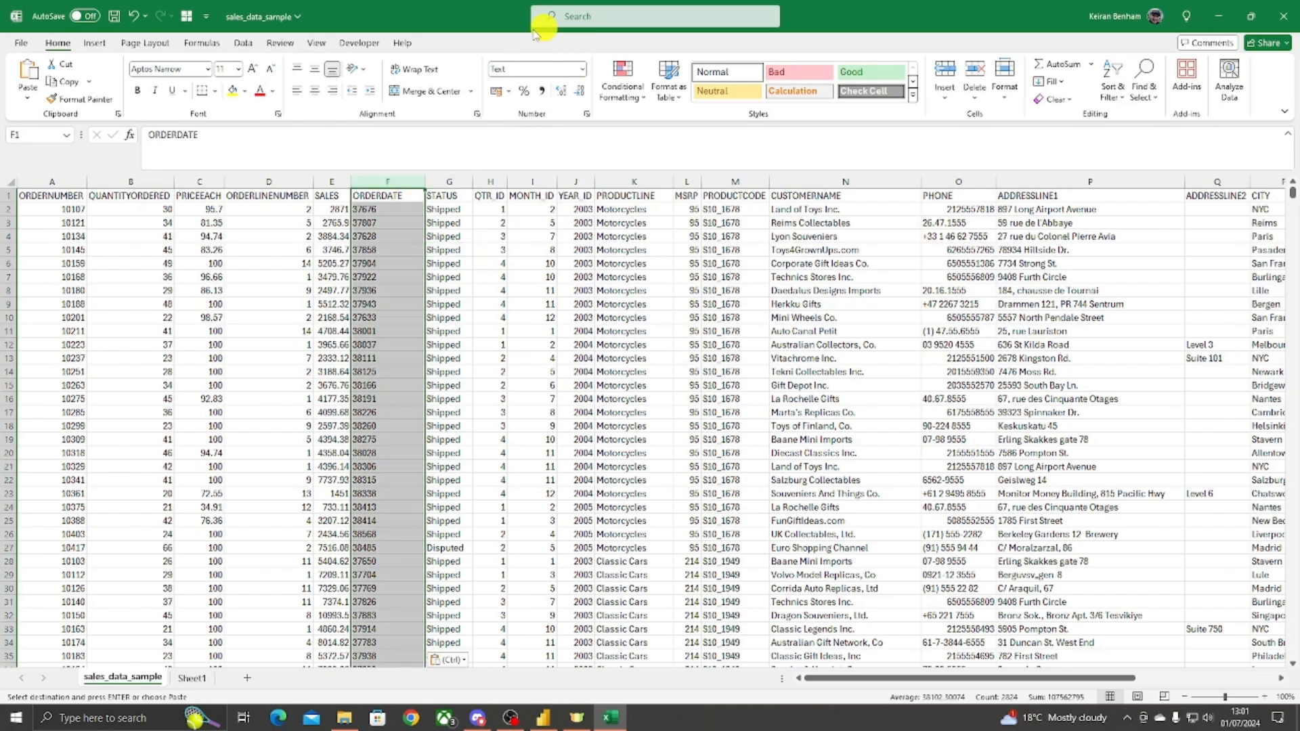
pyautogui.click(583, 69)
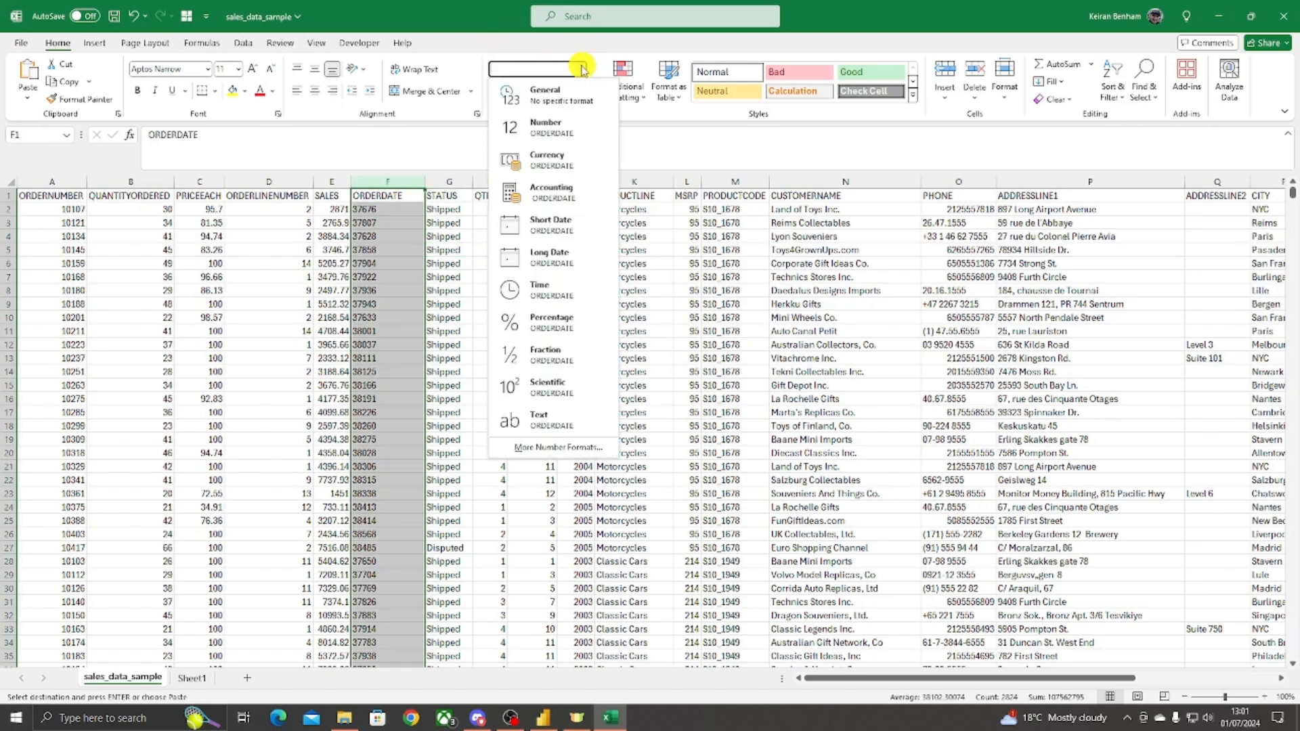
pyautogui.click(552, 226)
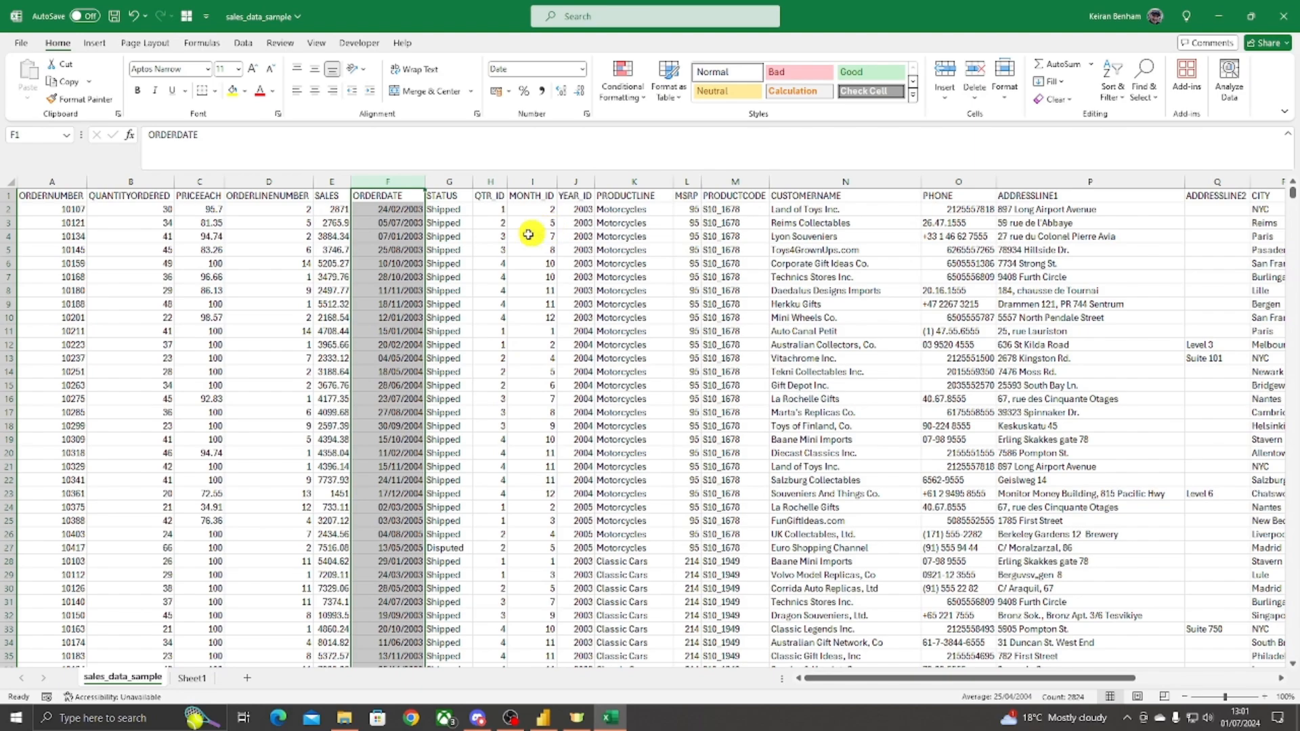
# Step: Examine the ORDERDATE column for consistent day/month/year dates, spot-checking individual cells in the first rows
pyautogui.scroll(-20, 396, 285)
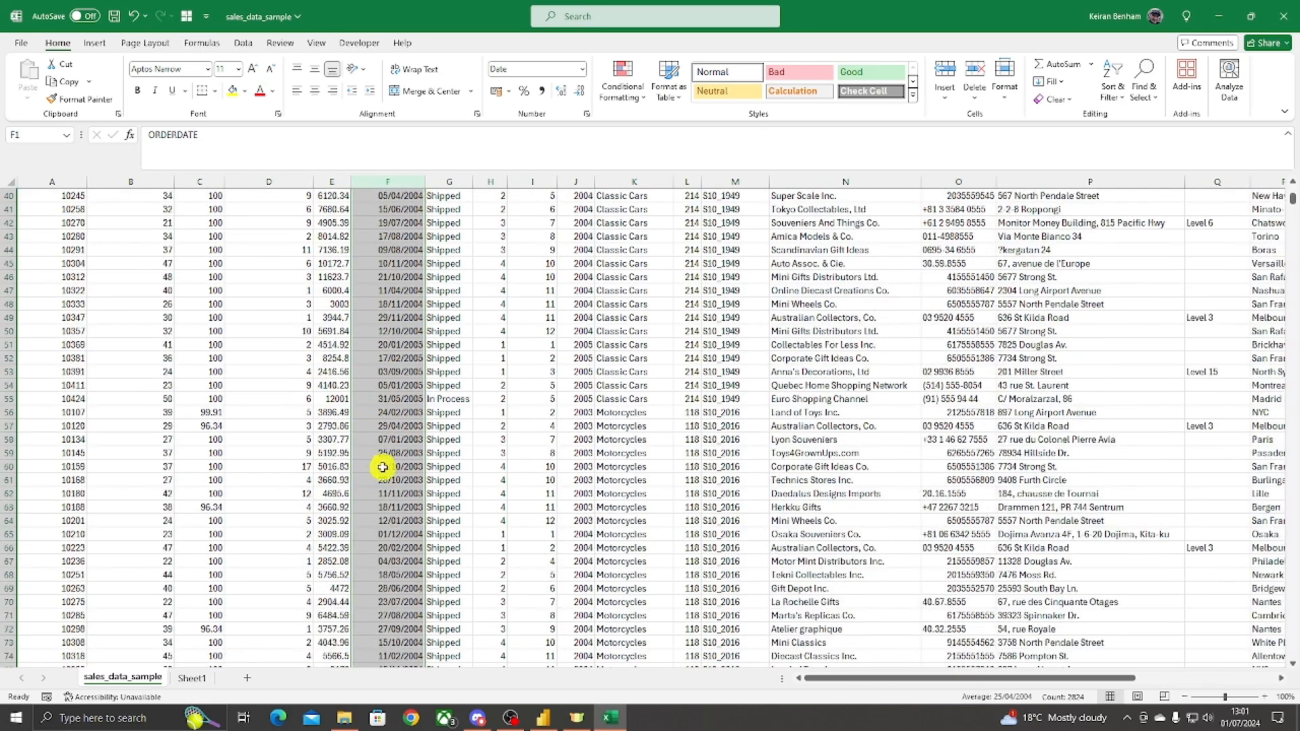
pyautogui.scroll(-17, 387, 473)
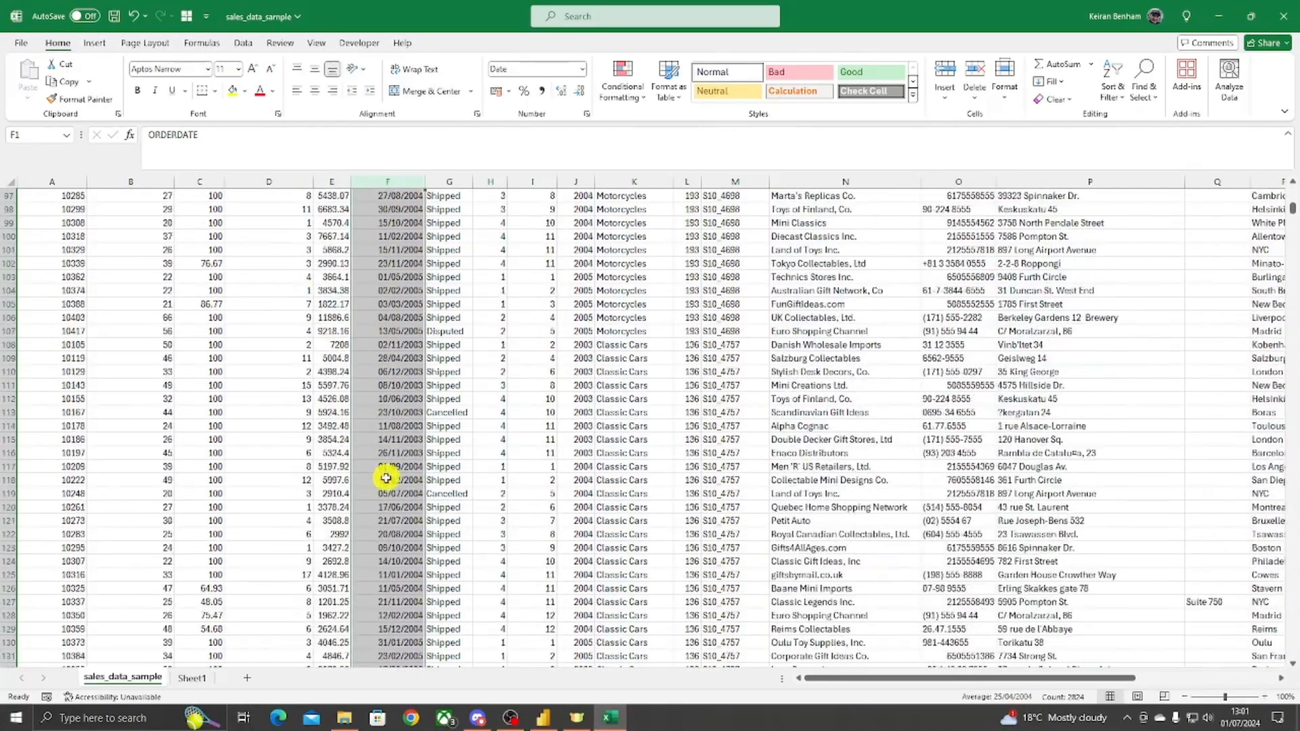
pyautogui.scroll(20, 414, 512)
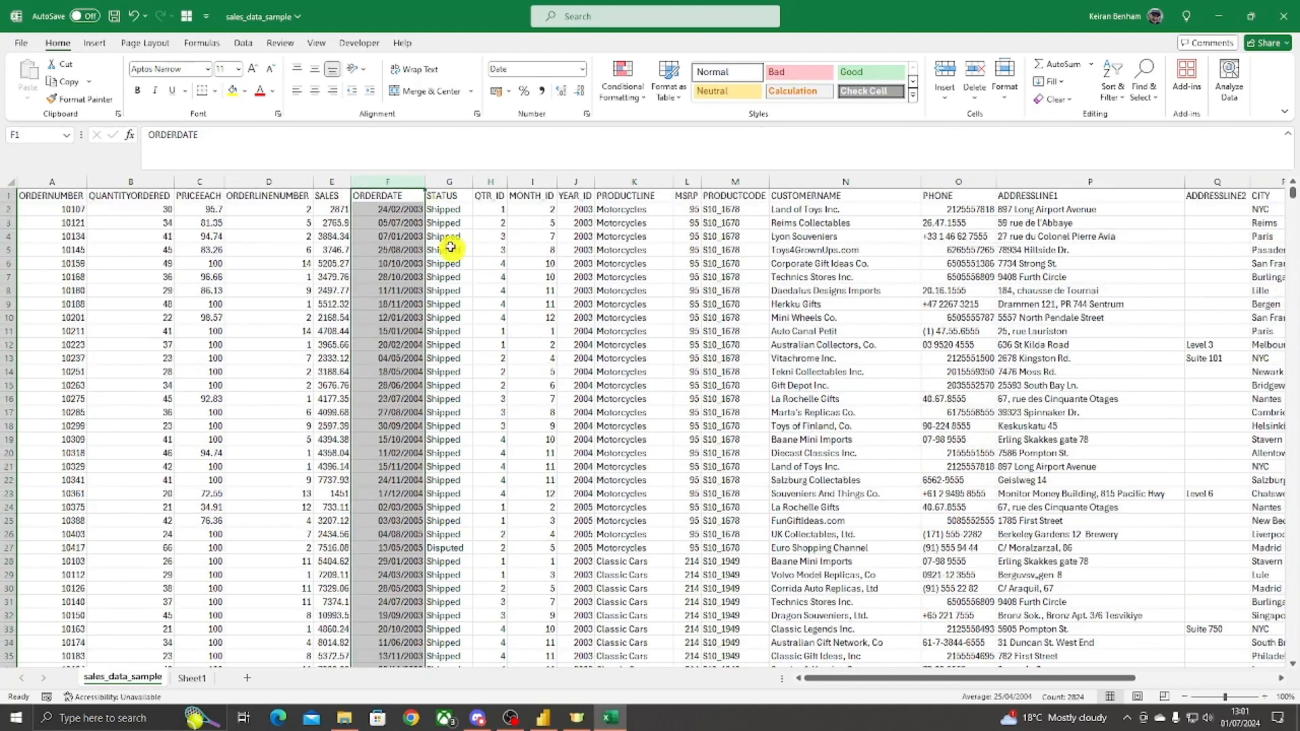
pyautogui.click(448, 226)
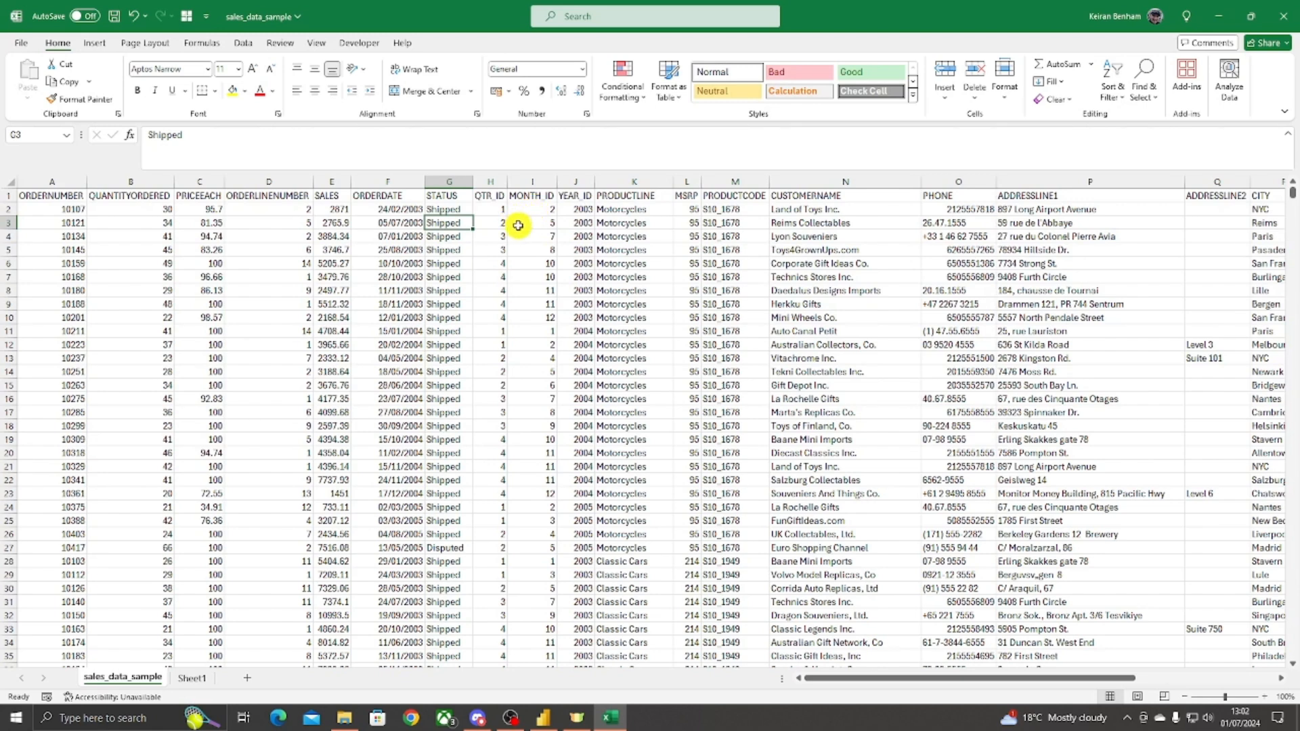
pyautogui.click(399, 211)
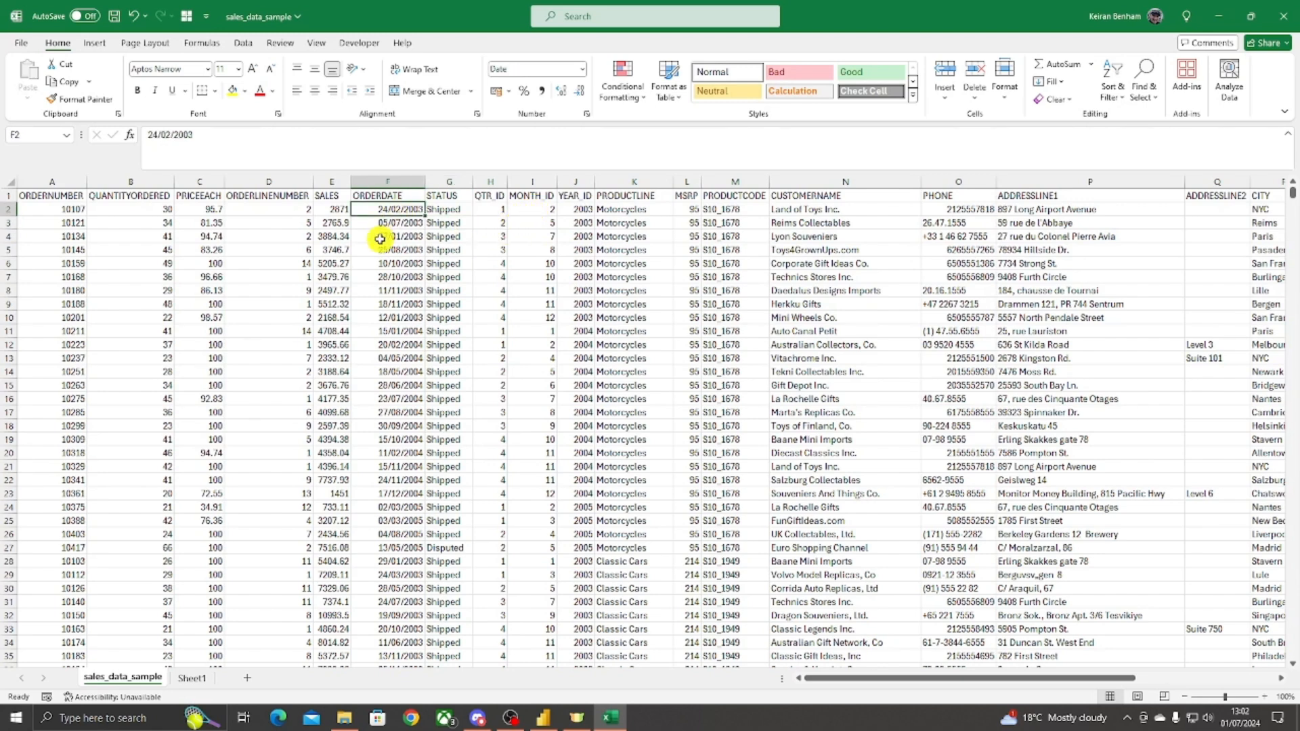
pyautogui.click(388, 222)
pyautogui.click(389, 252)
pyautogui.click(391, 289)
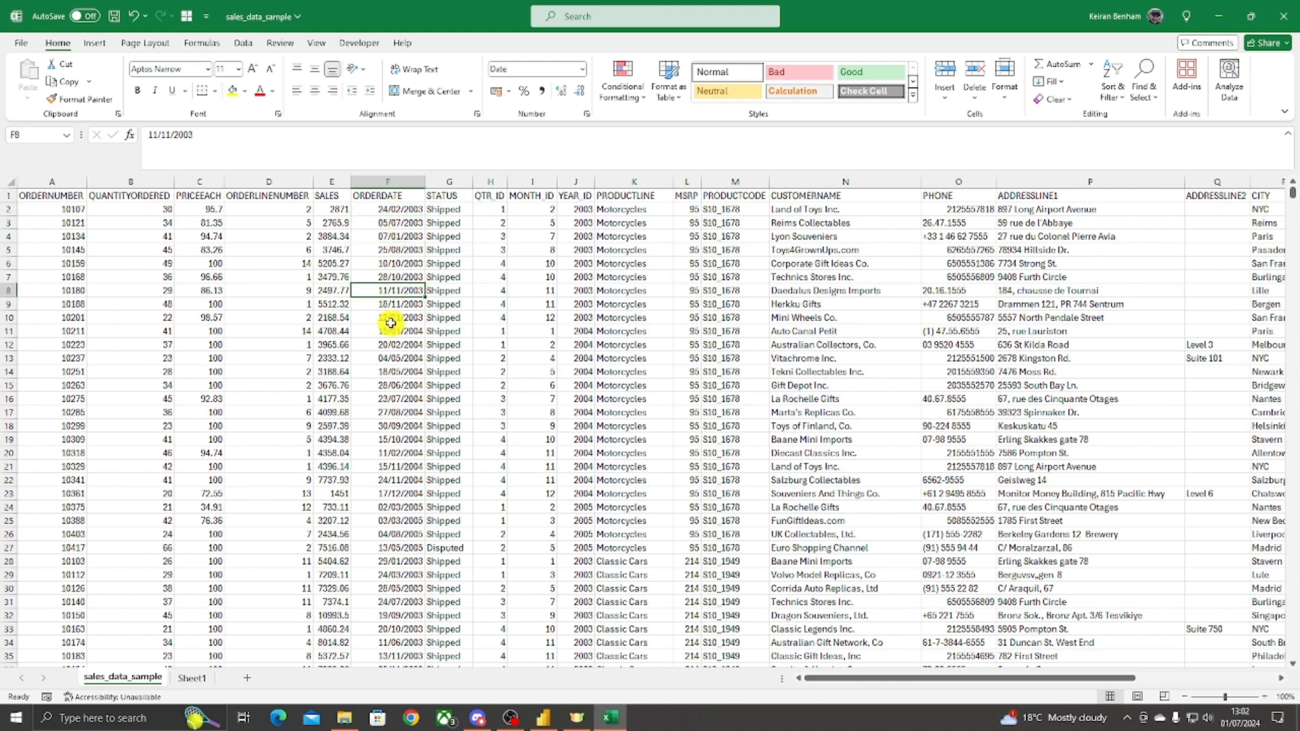
# Step: Examine the QTR_ID, MONTH_ID and YEAR_ID columns and their first-row values alongside ORDERDATE
pyautogui.click(483, 178)
pyautogui.click(530, 178)
pyautogui.click(493, 178)
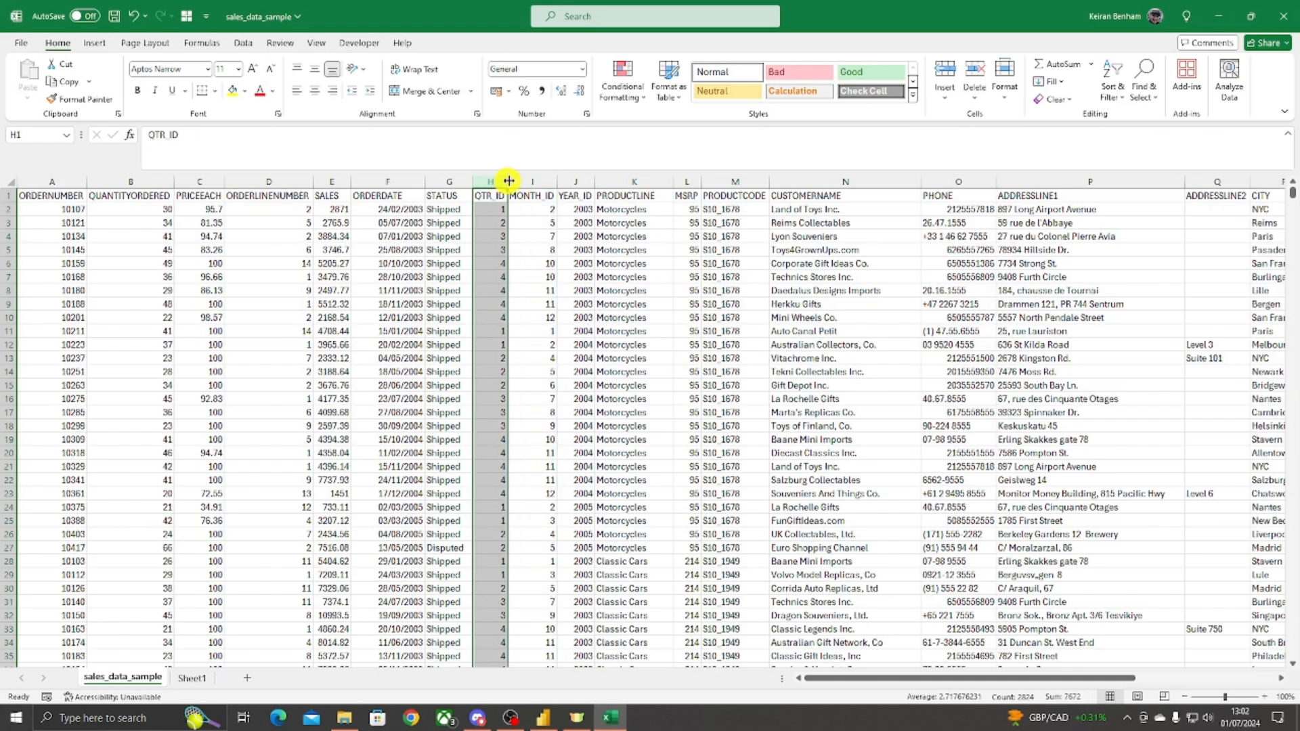
pyautogui.click(580, 176)
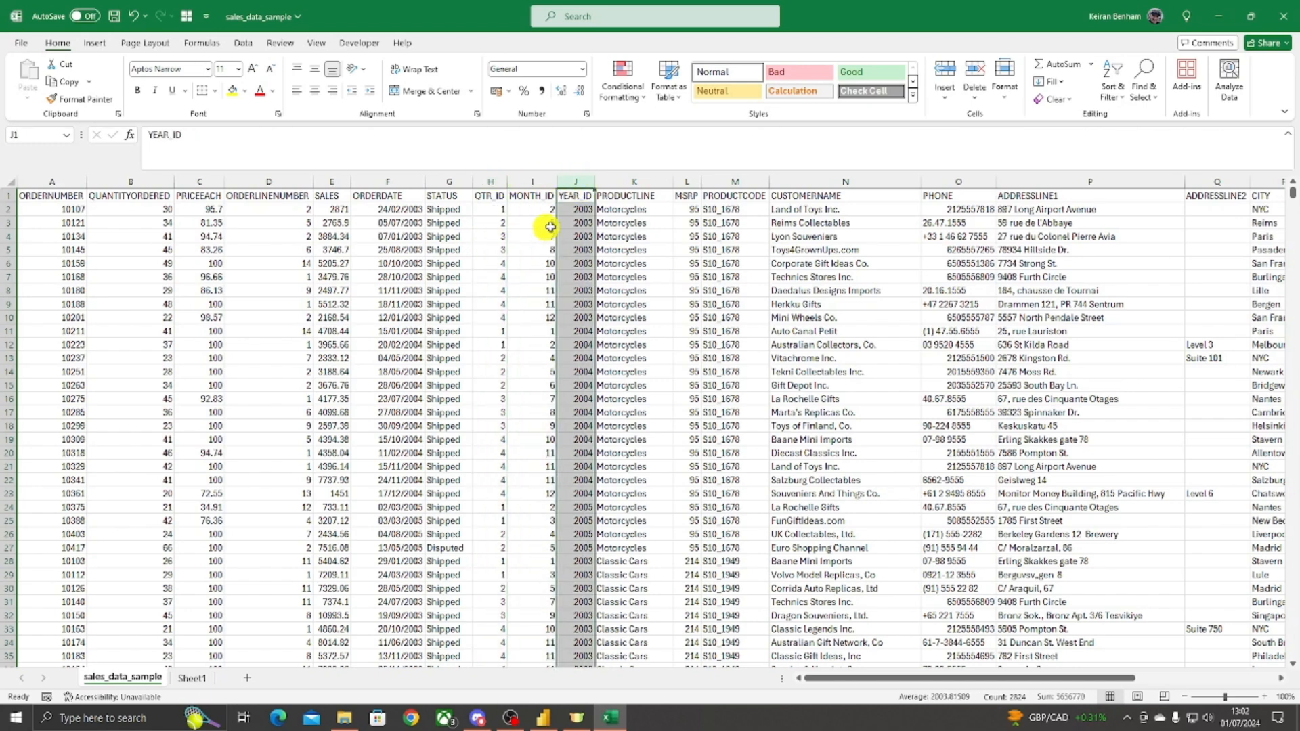
pyautogui.click(532, 179)
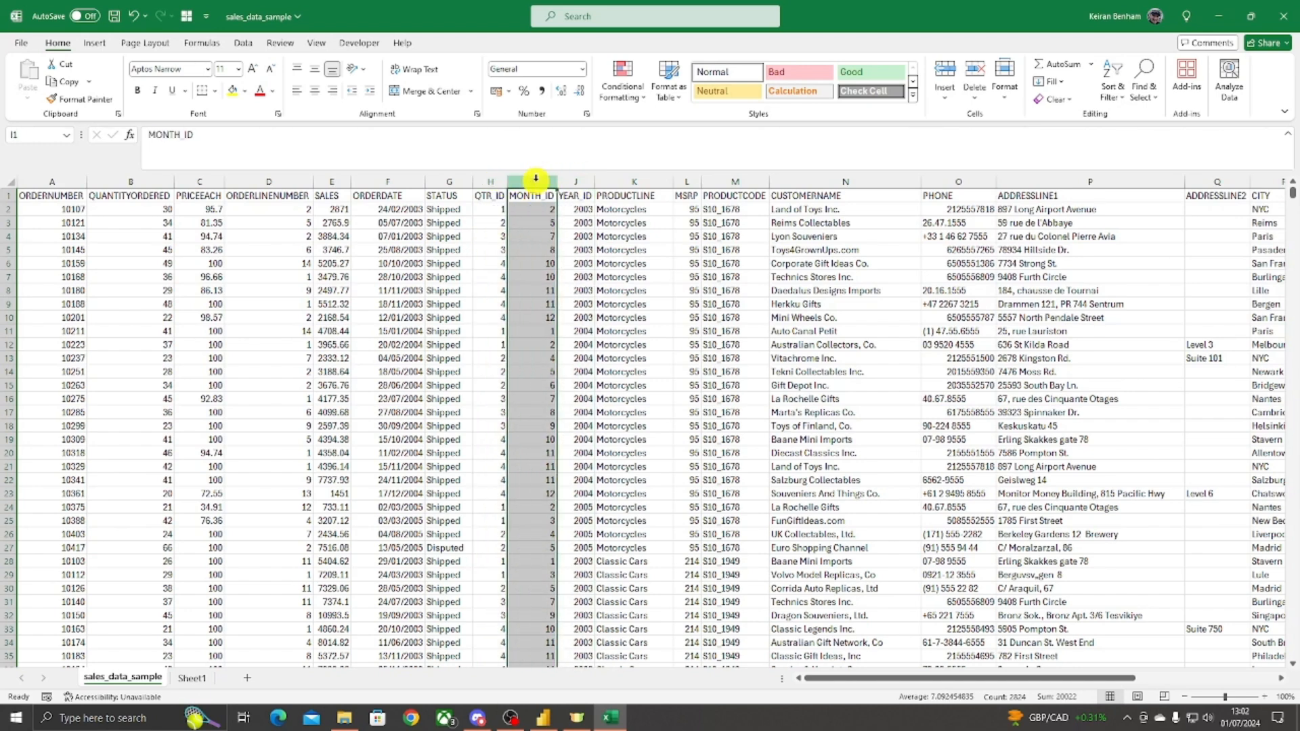
pyautogui.click(585, 178)
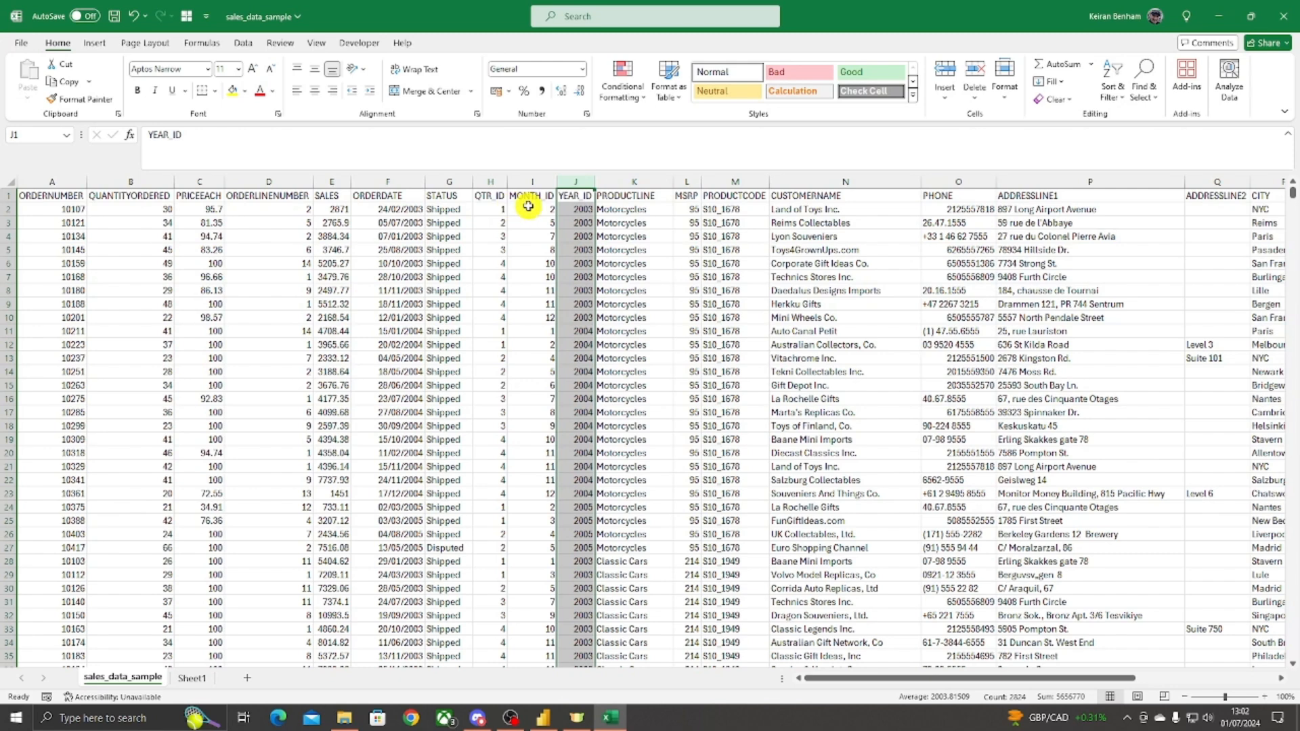
pyautogui.click(534, 213)
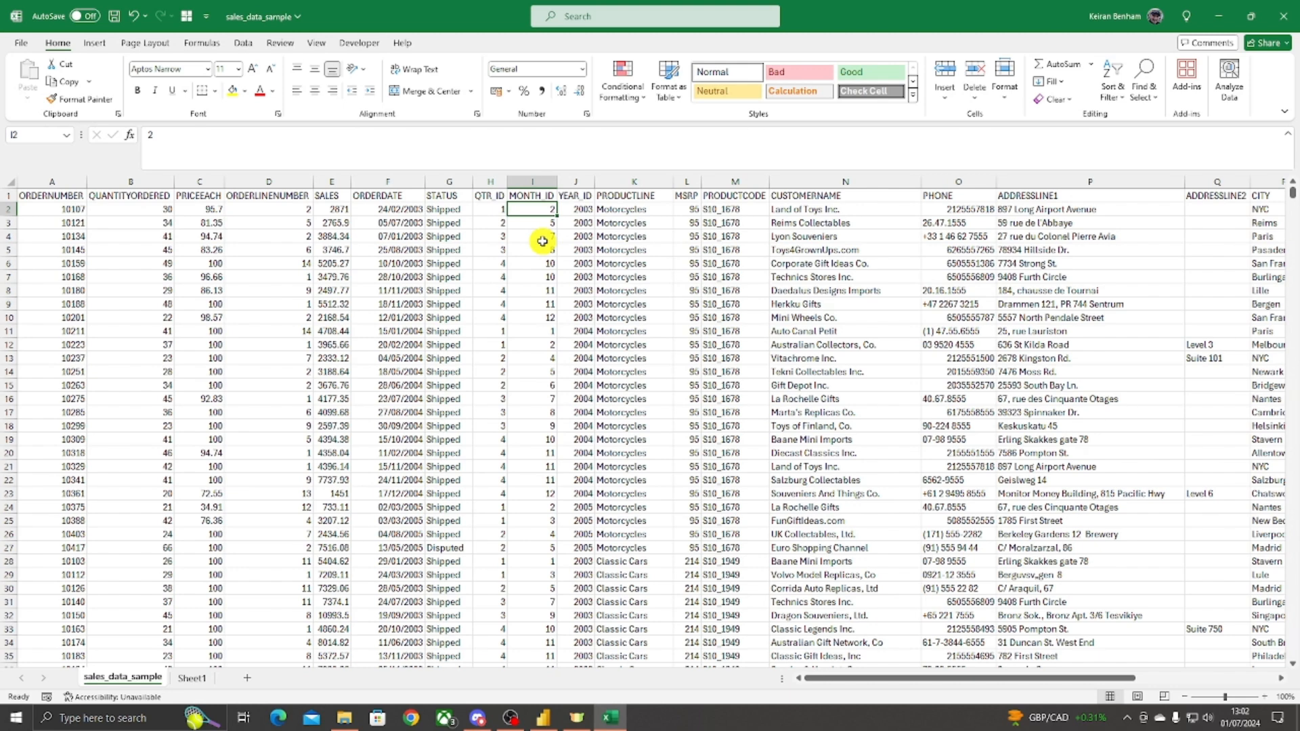
pyautogui.click(579, 209)
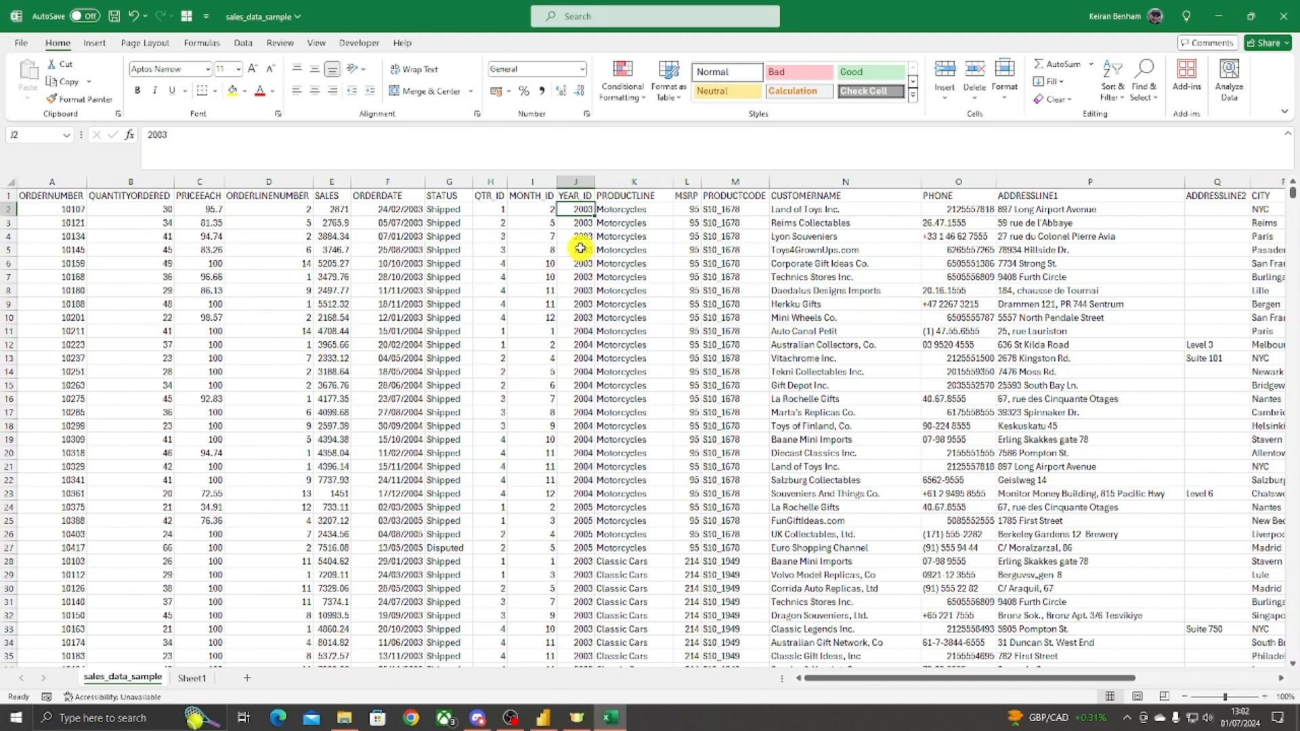
pyautogui.click(492, 210)
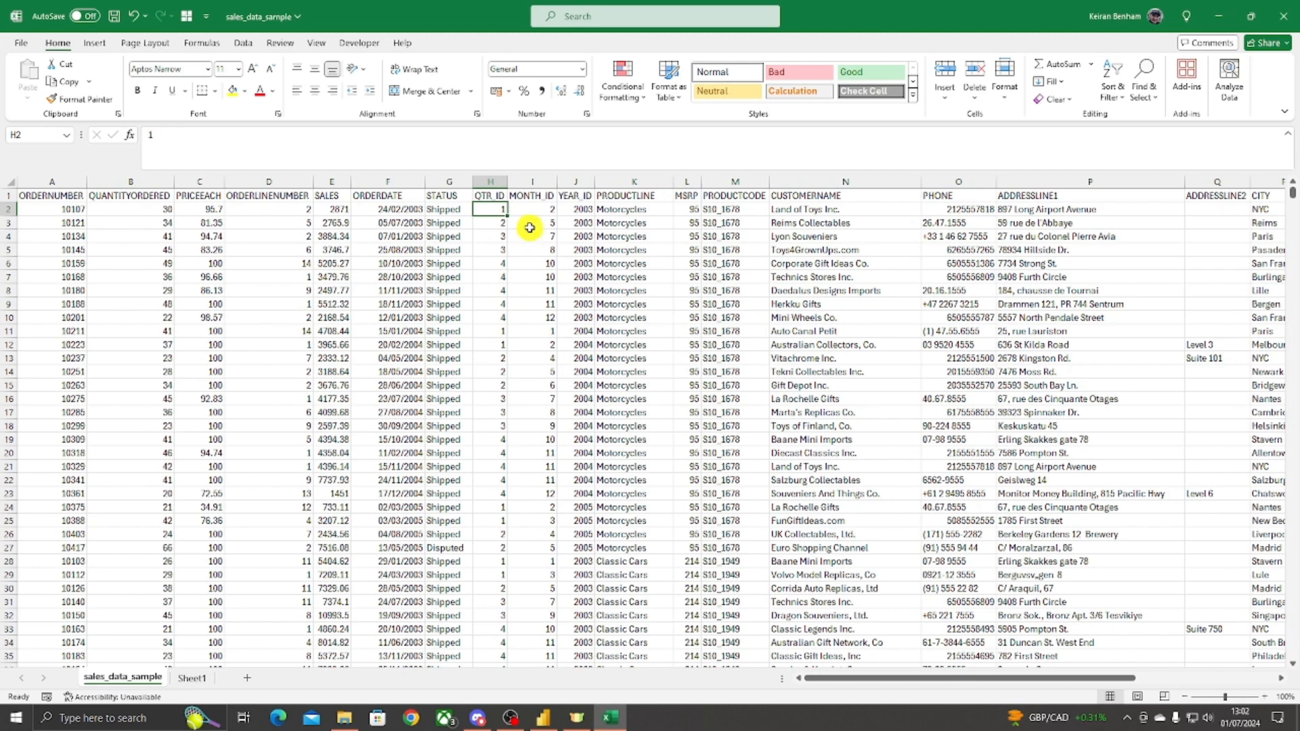
# Step: Insert two blank columns between MONTH_ID and YEAR_ID
pyautogui.click(532, 209)
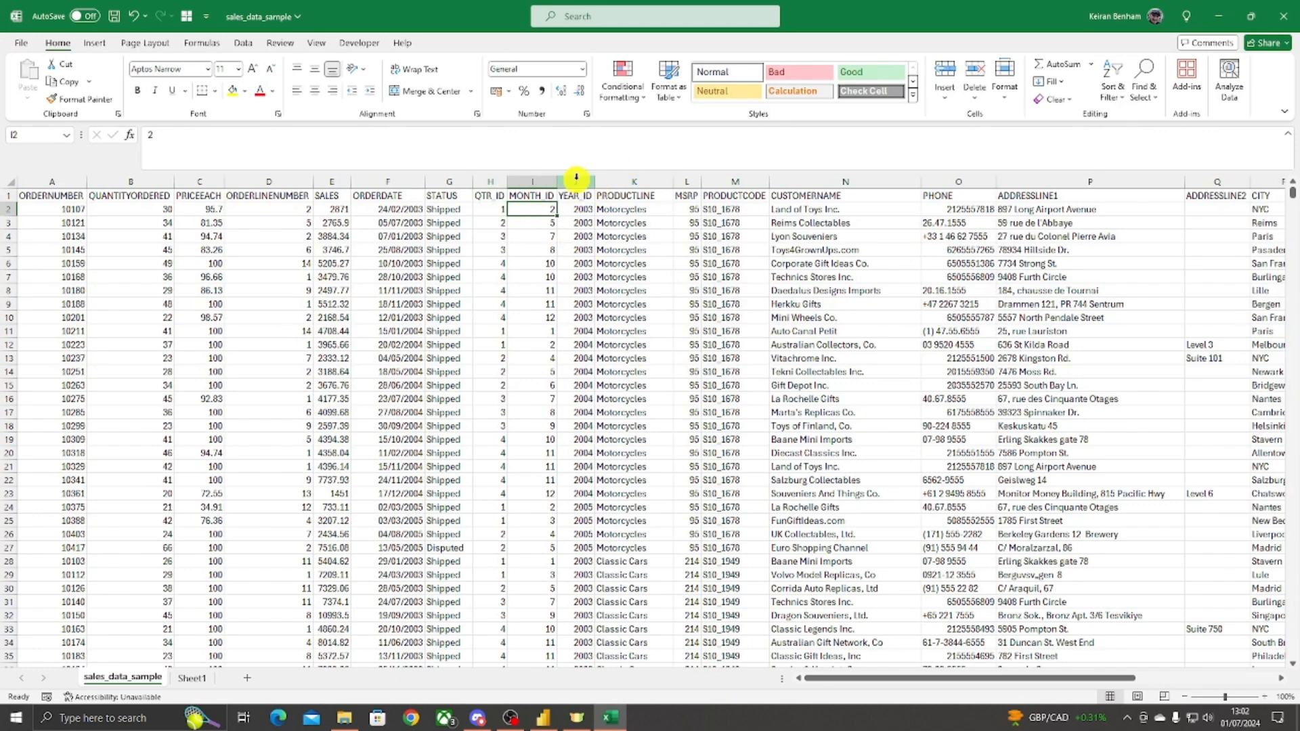
pyautogui.moveTo(576, 178); pyautogui.dragTo(620, 178)
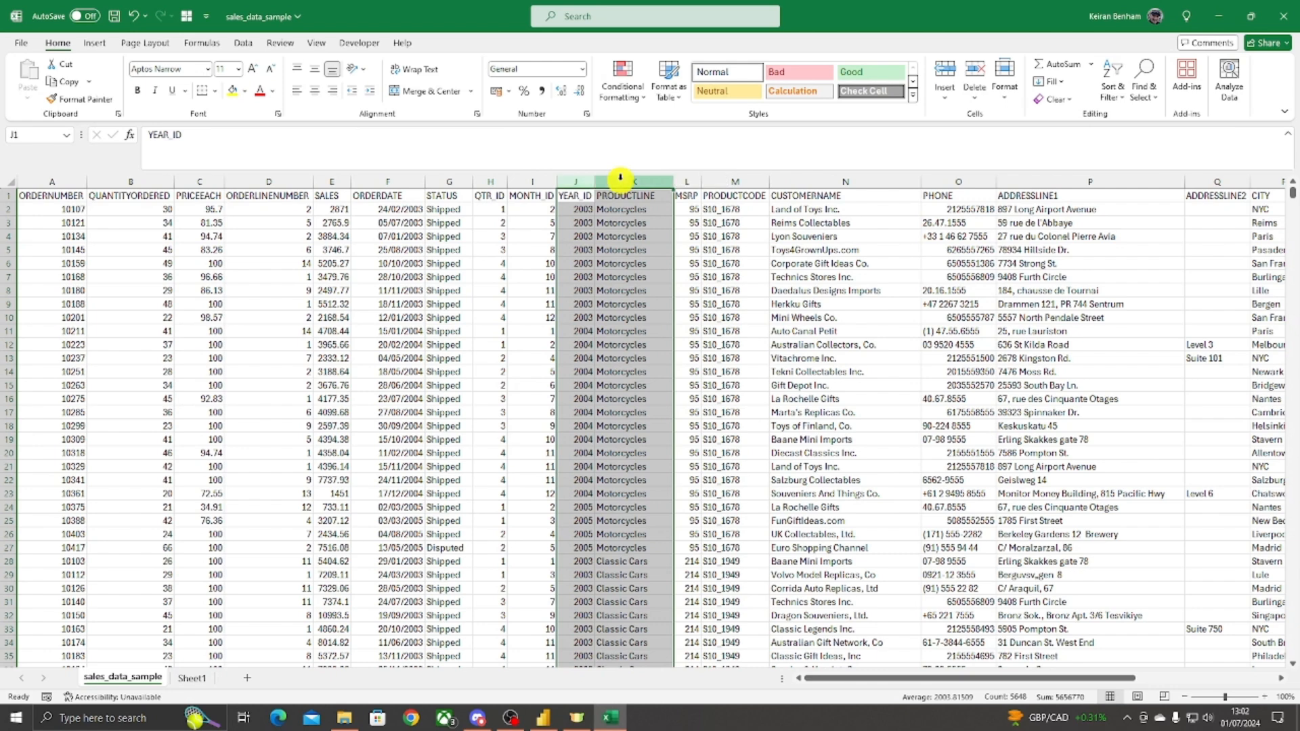
pyautogui.rightClick(620, 179)
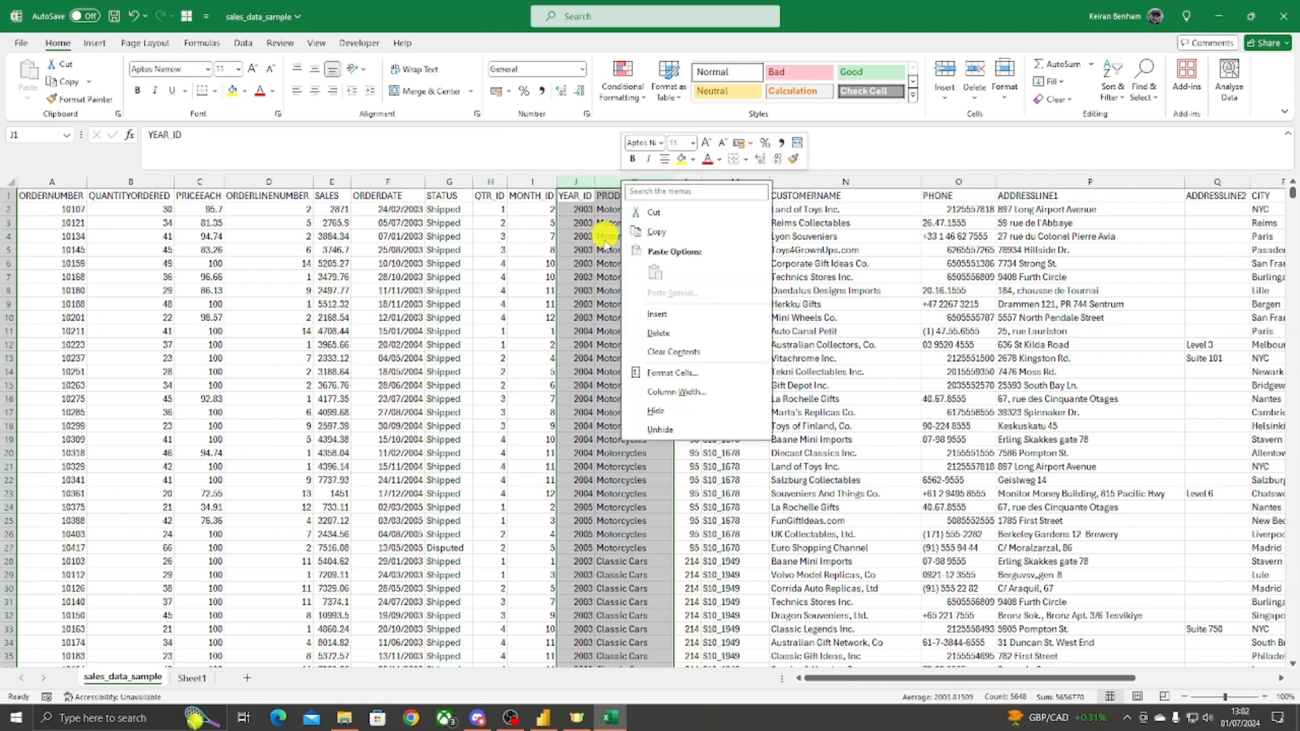
pyautogui.click(662, 321)
pyautogui.click(583, 208)
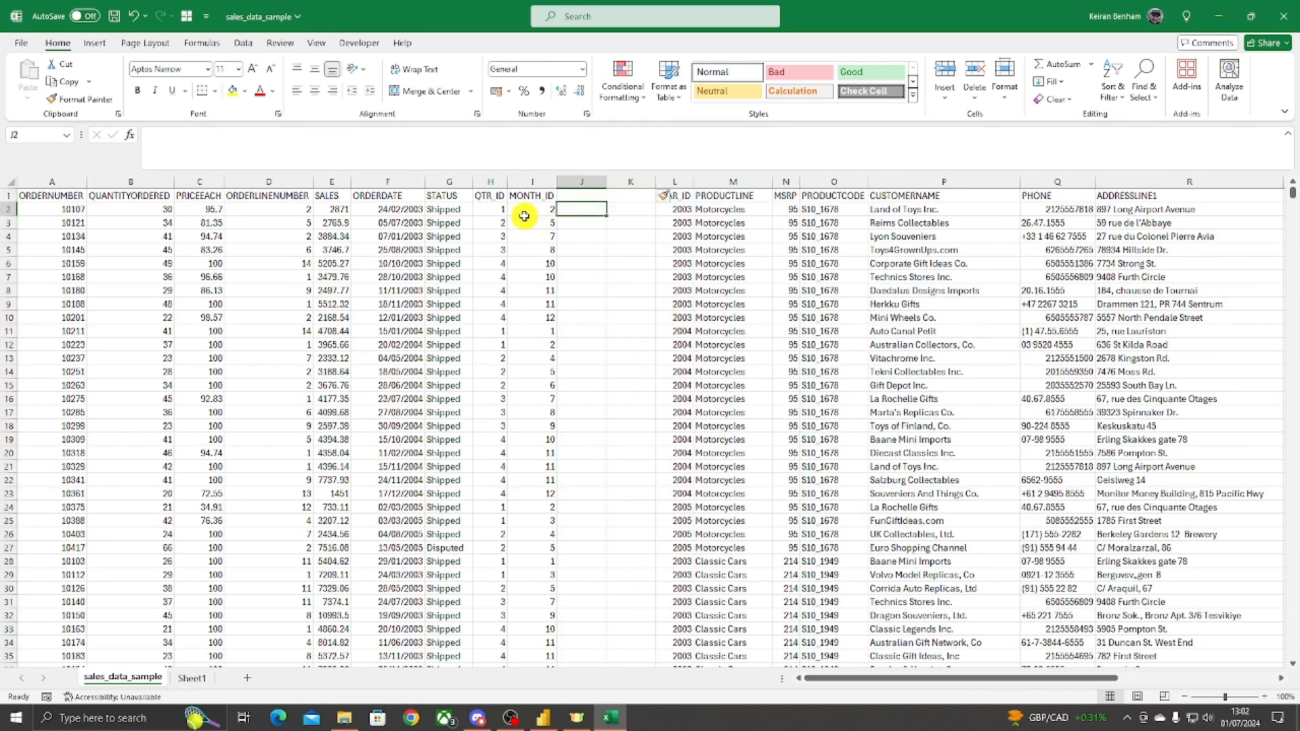
# Step: Enter =MONTH(F2) in J2 to extract the month number from the first ORDERDATE value
pyautogui.click(524, 214)
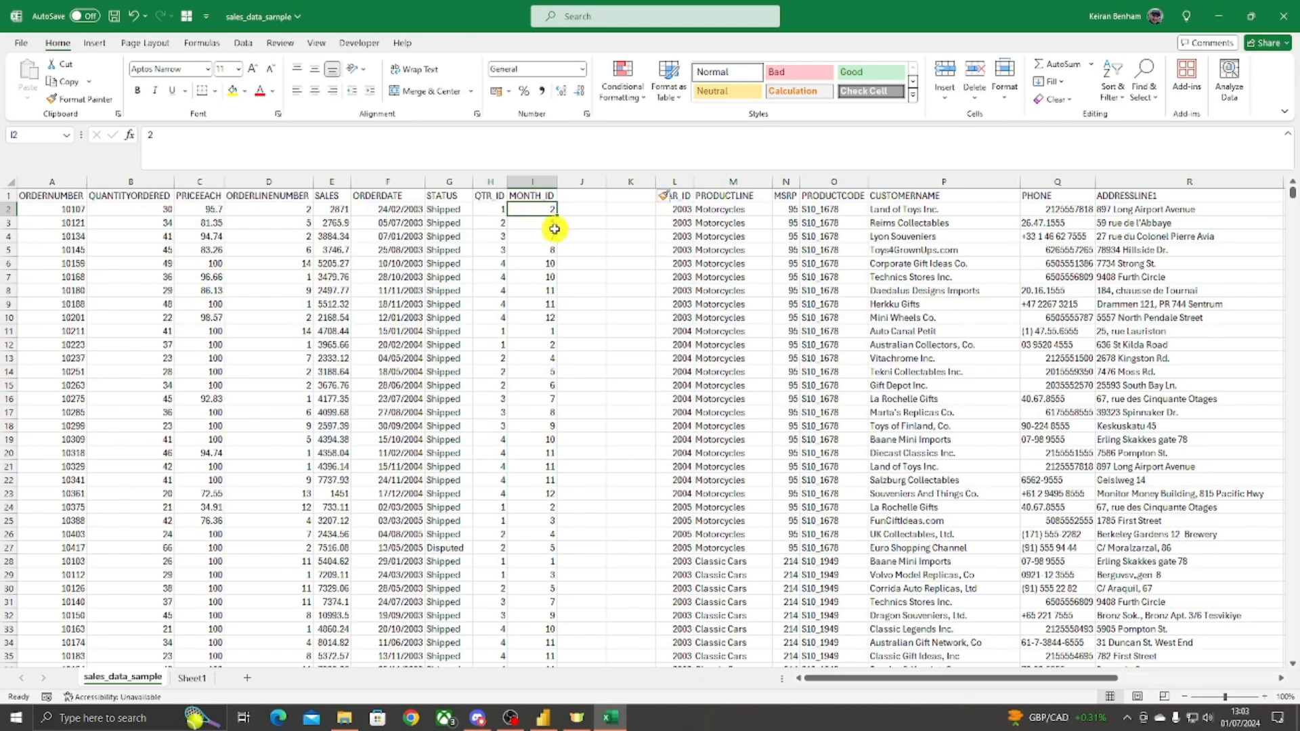
pyautogui.press('Right')
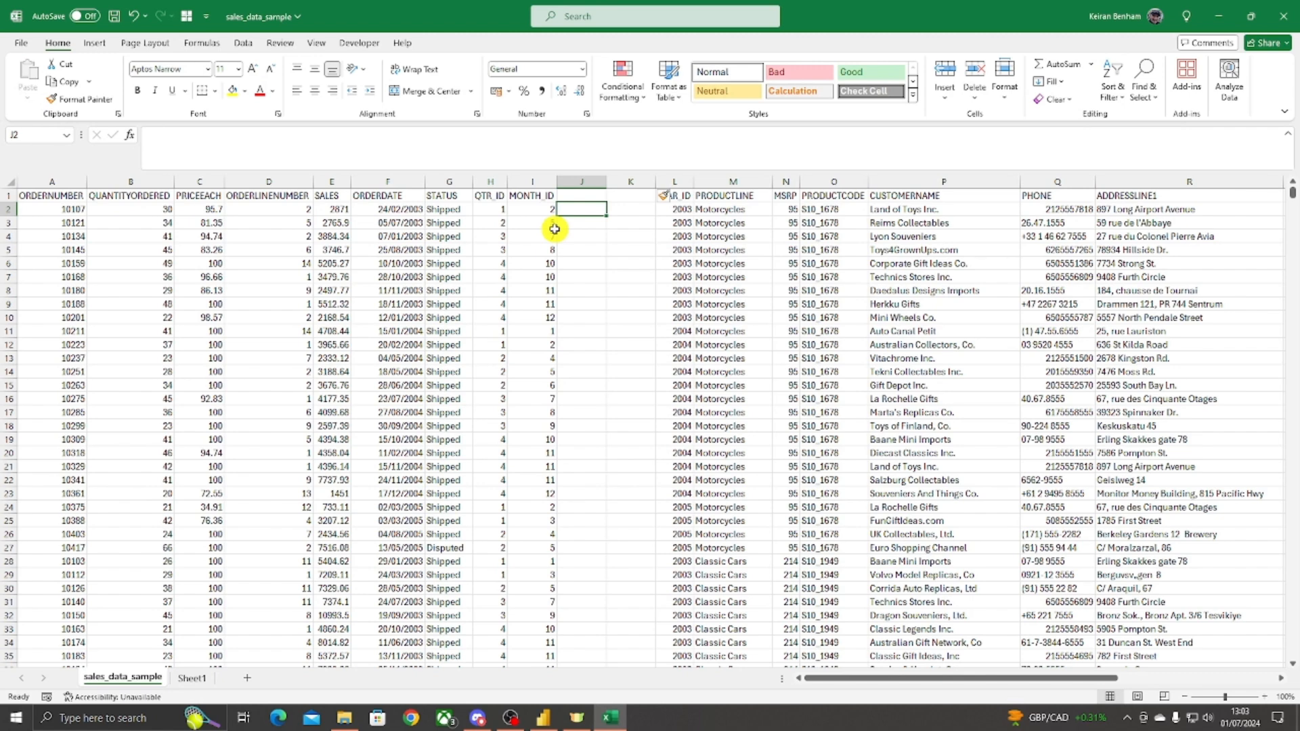
pyautogui.write('=mont')
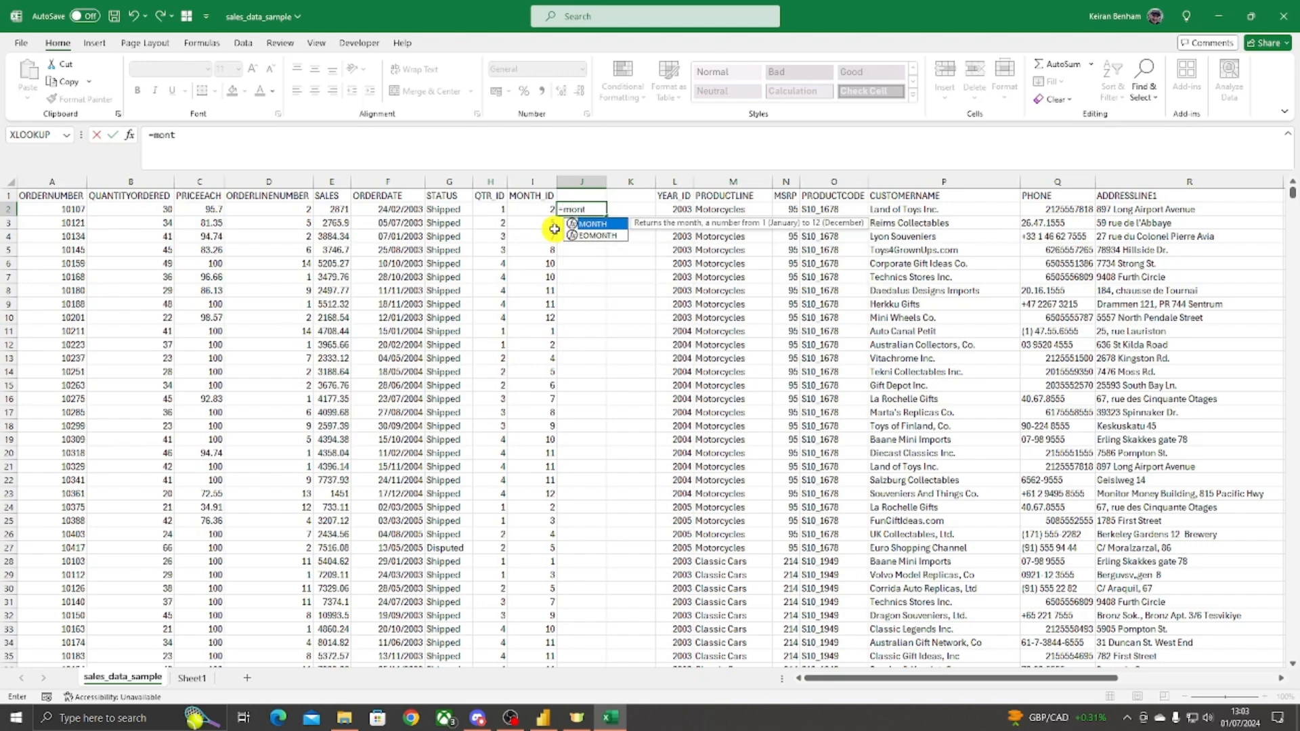
pyautogui.write('h')
pyautogui.press('Tab')
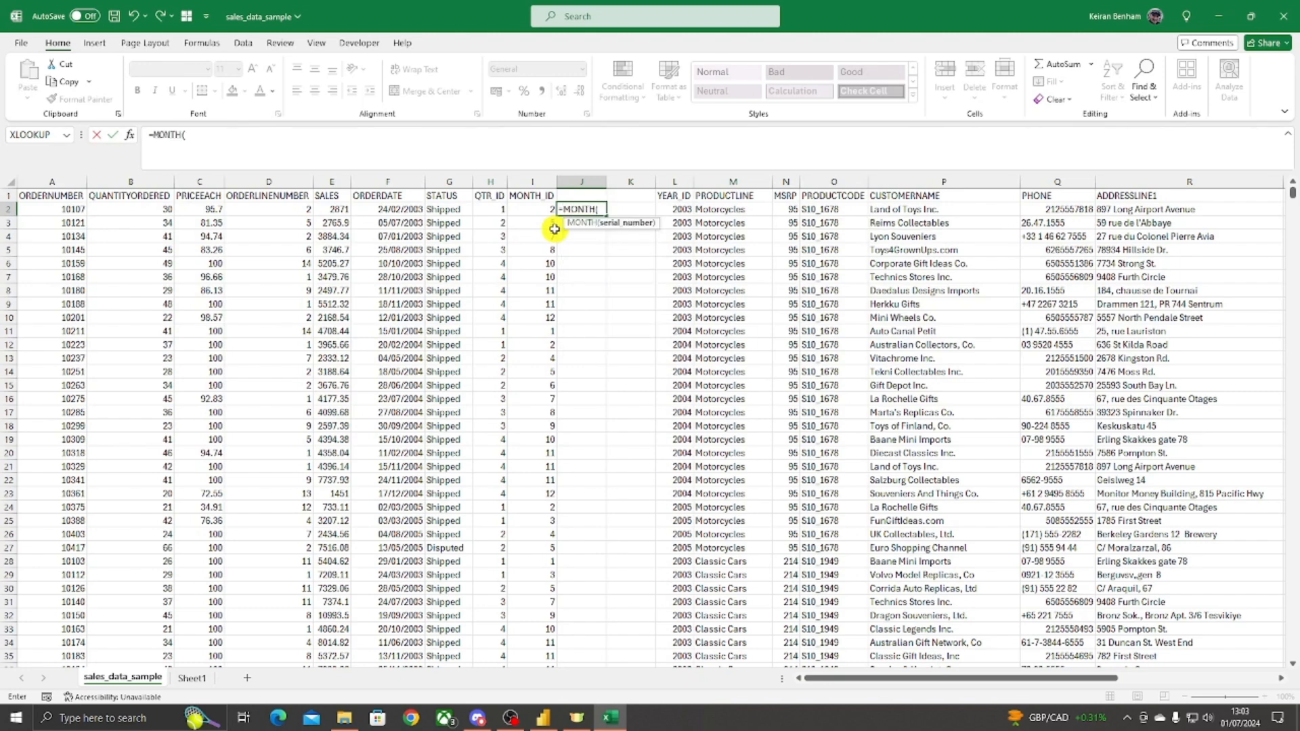
pyautogui.press('Left')
pyautogui.press('Left')
pyautogui.press('Left')
pyautogui.press('Left')
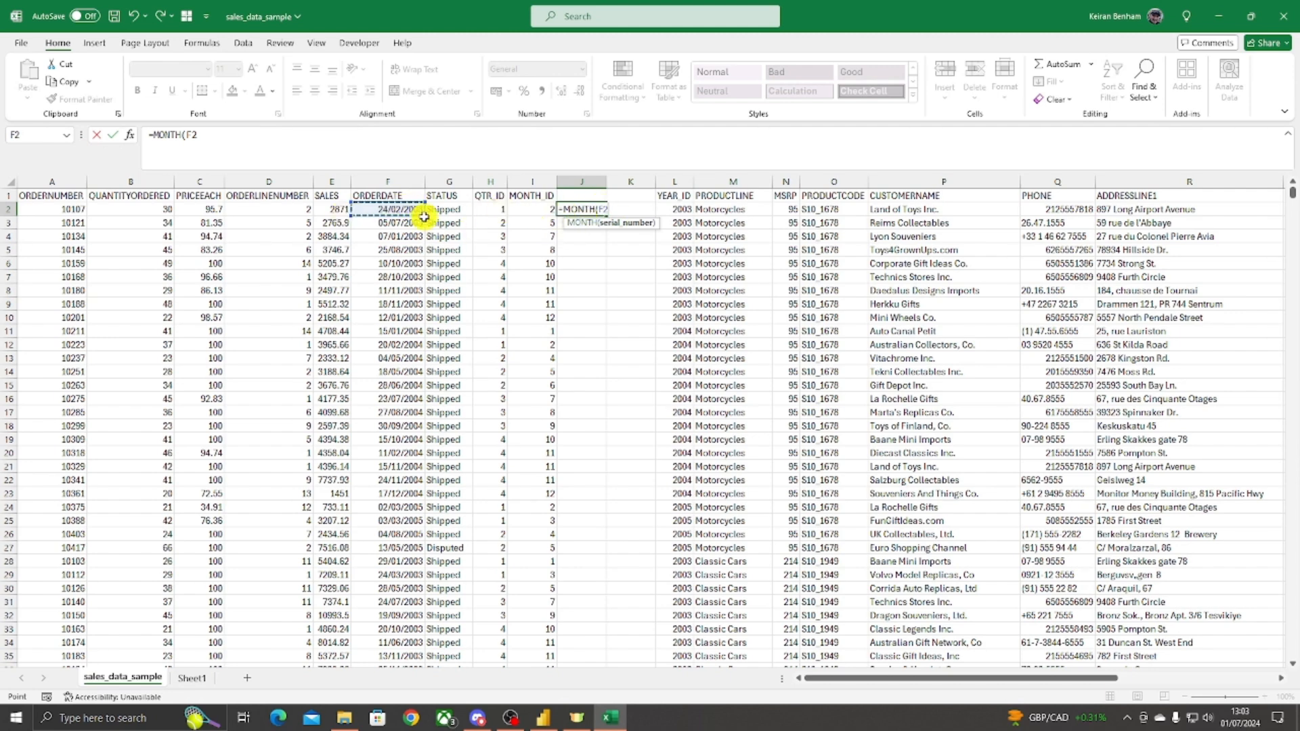
pyautogui.press('Return')
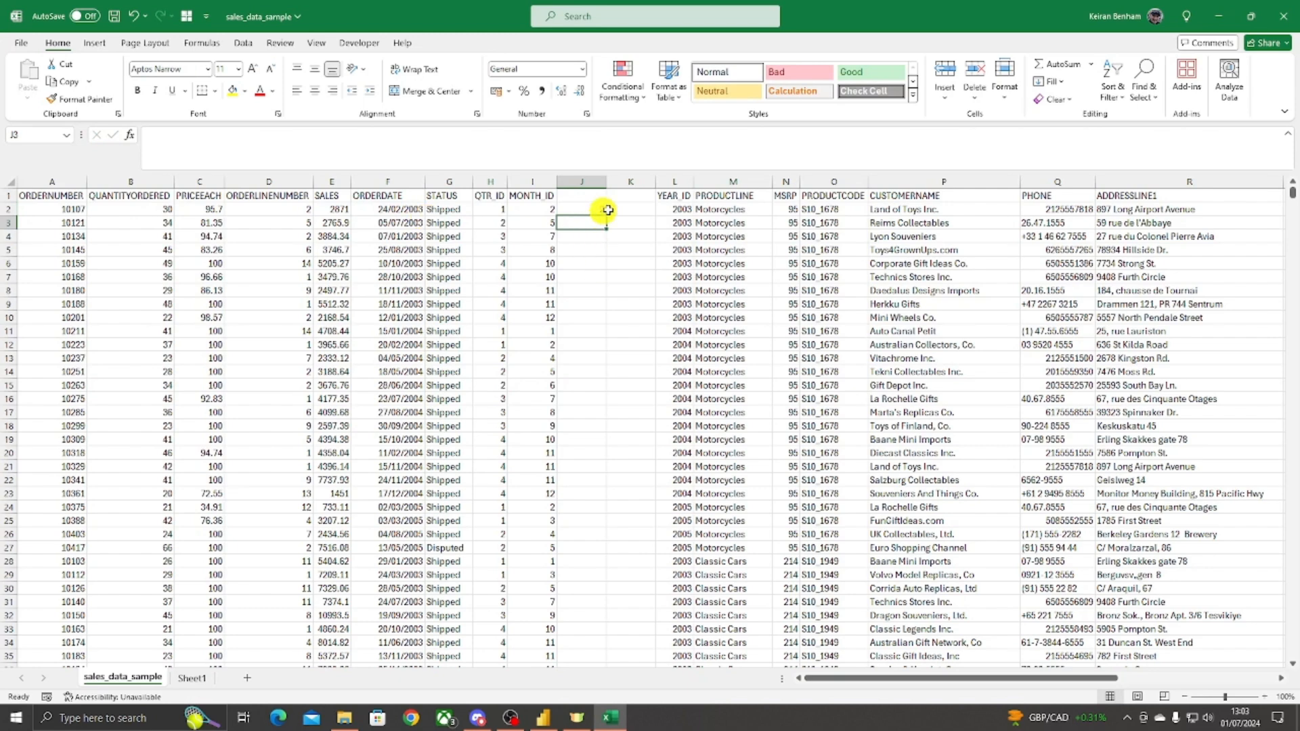
# Step: Enter an EXACT formula in K2 comparing the MONTH_ID value in I2 with the extracted month in J2
pyautogui.click(633, 207)
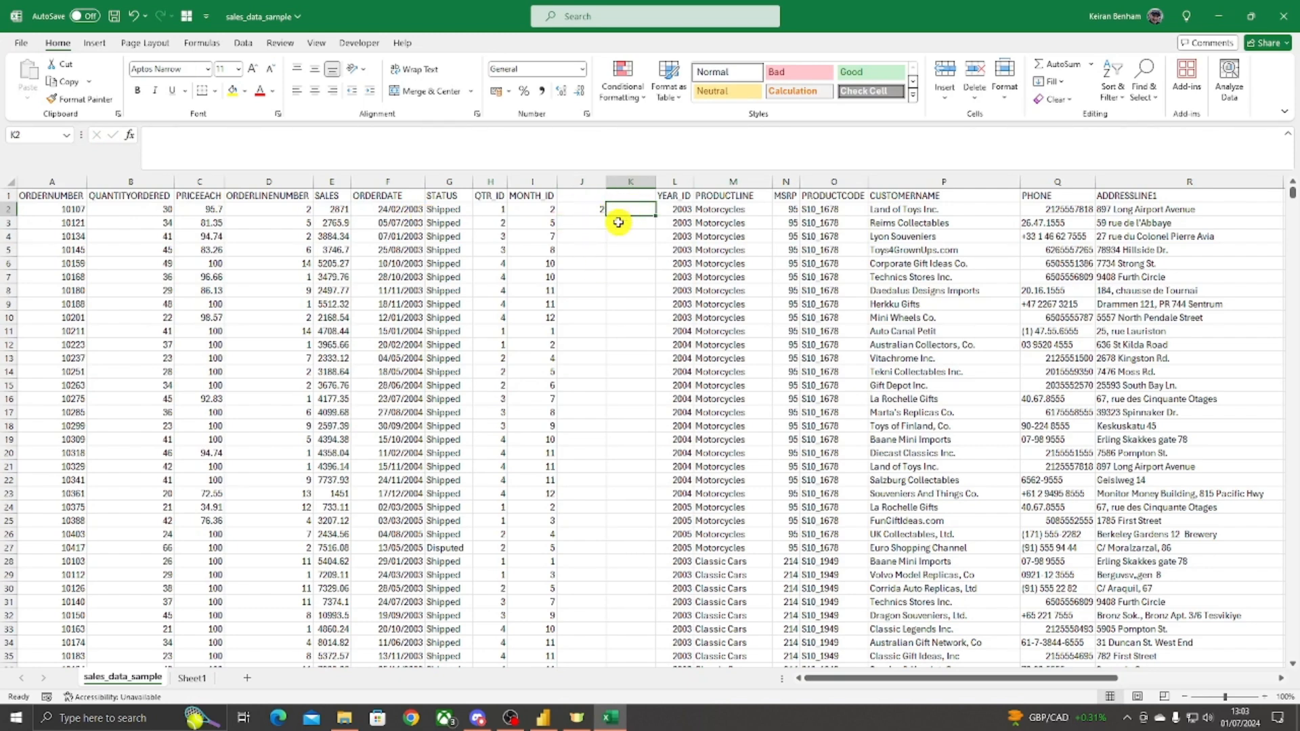
pyautogui.write('=')
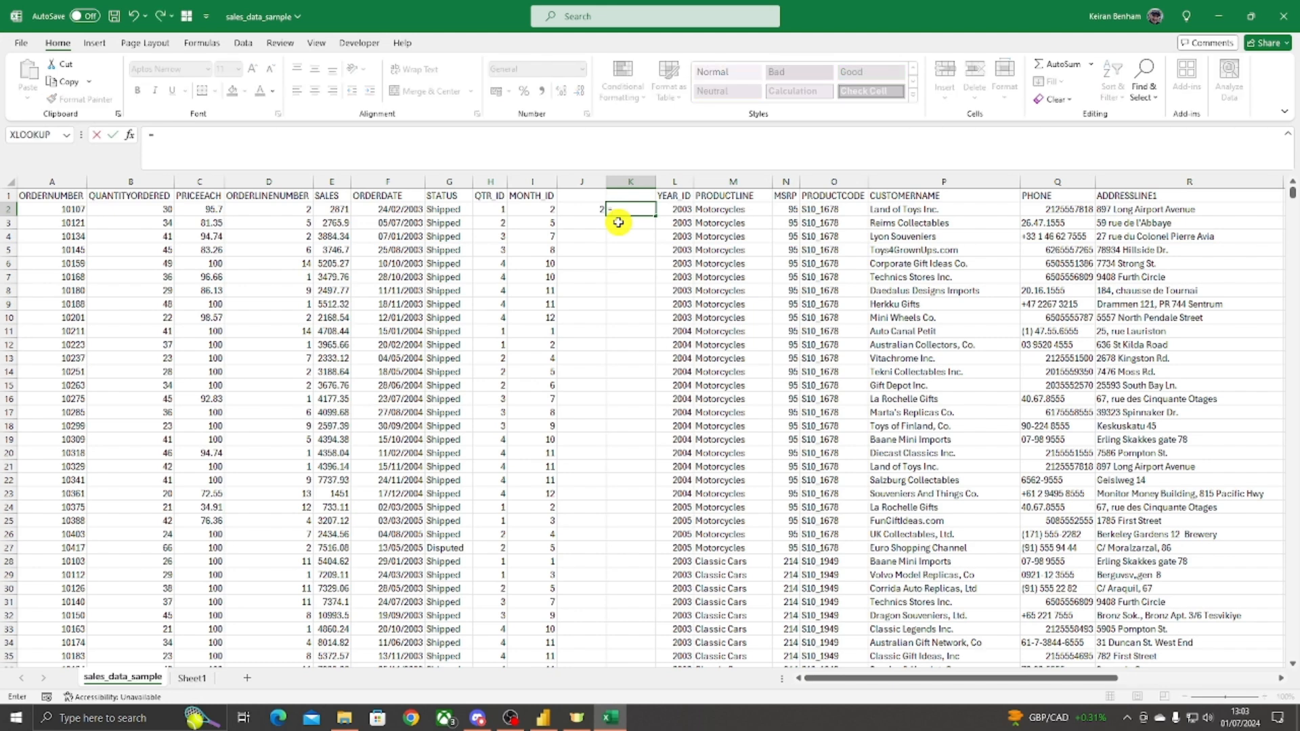
pyautogui.write('exact')
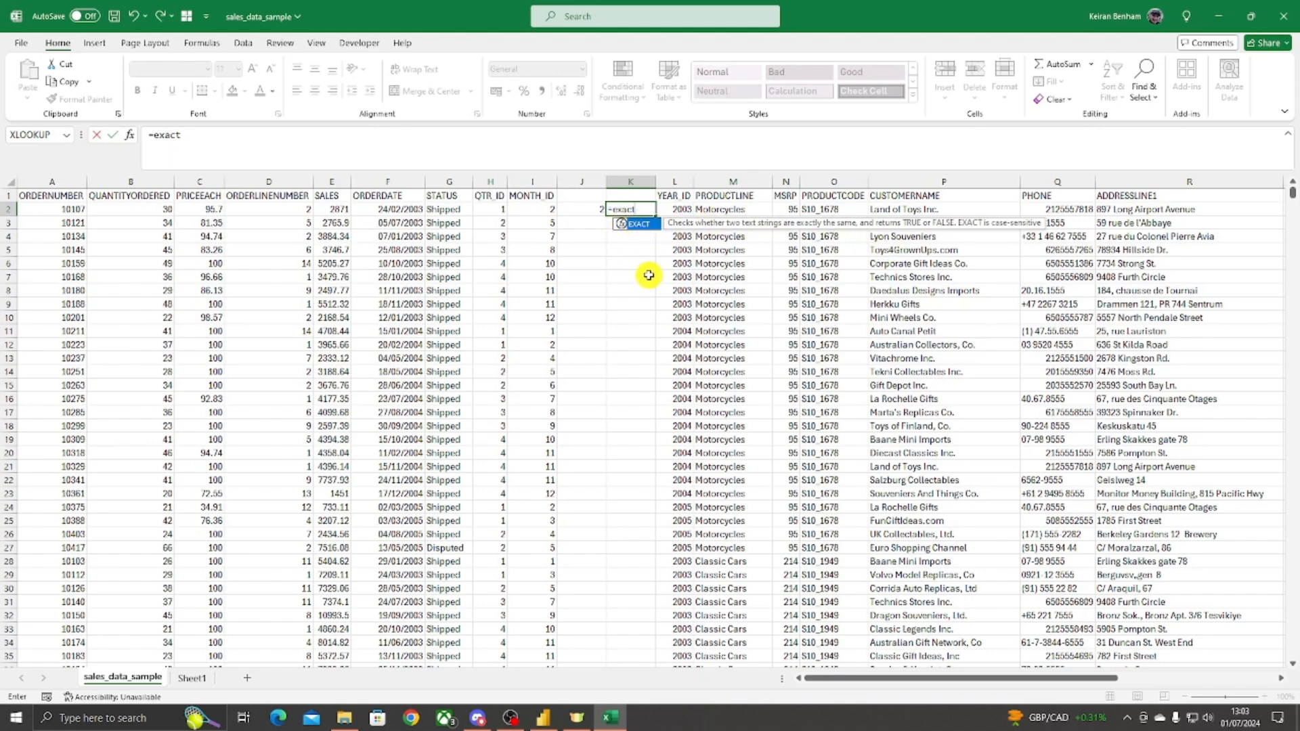
pyautogui.press('Tab')
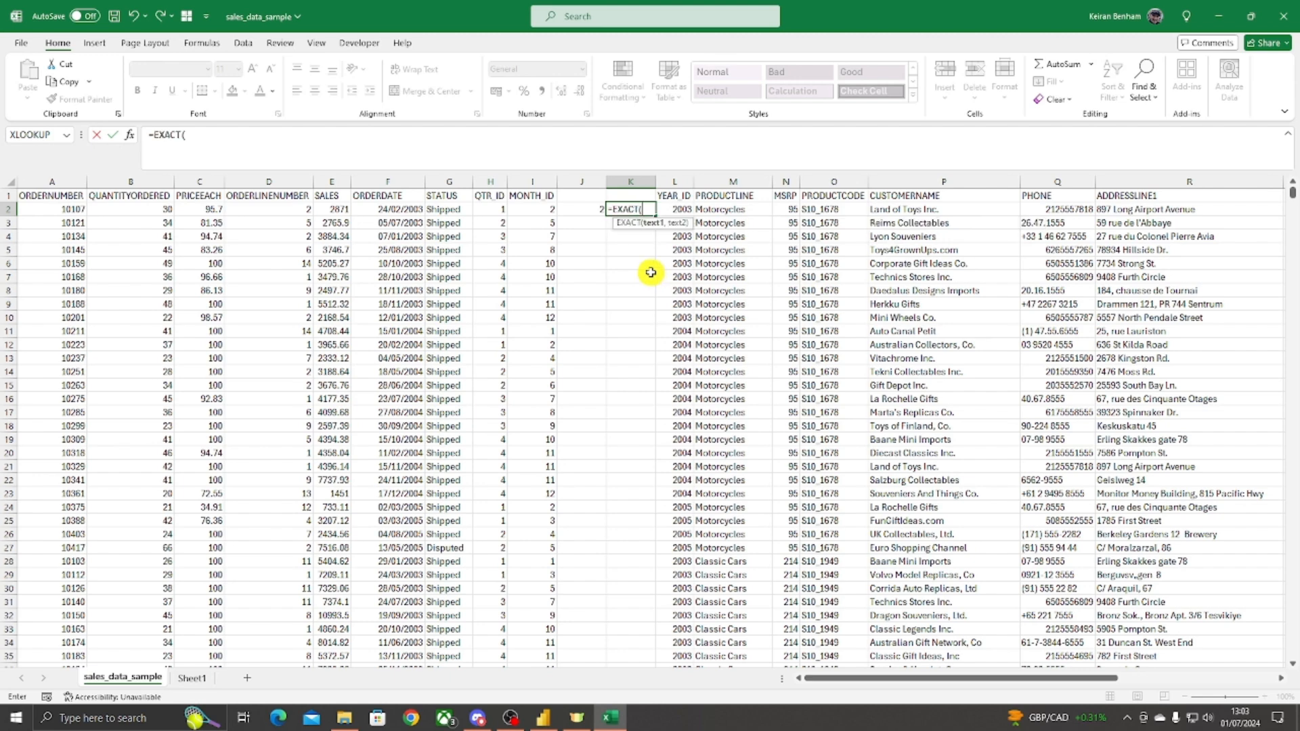
pyautogui.click(541, 209)
pyautogui.write(',')
pyautogui.click(572, 214)
pyautogui.press('Return')
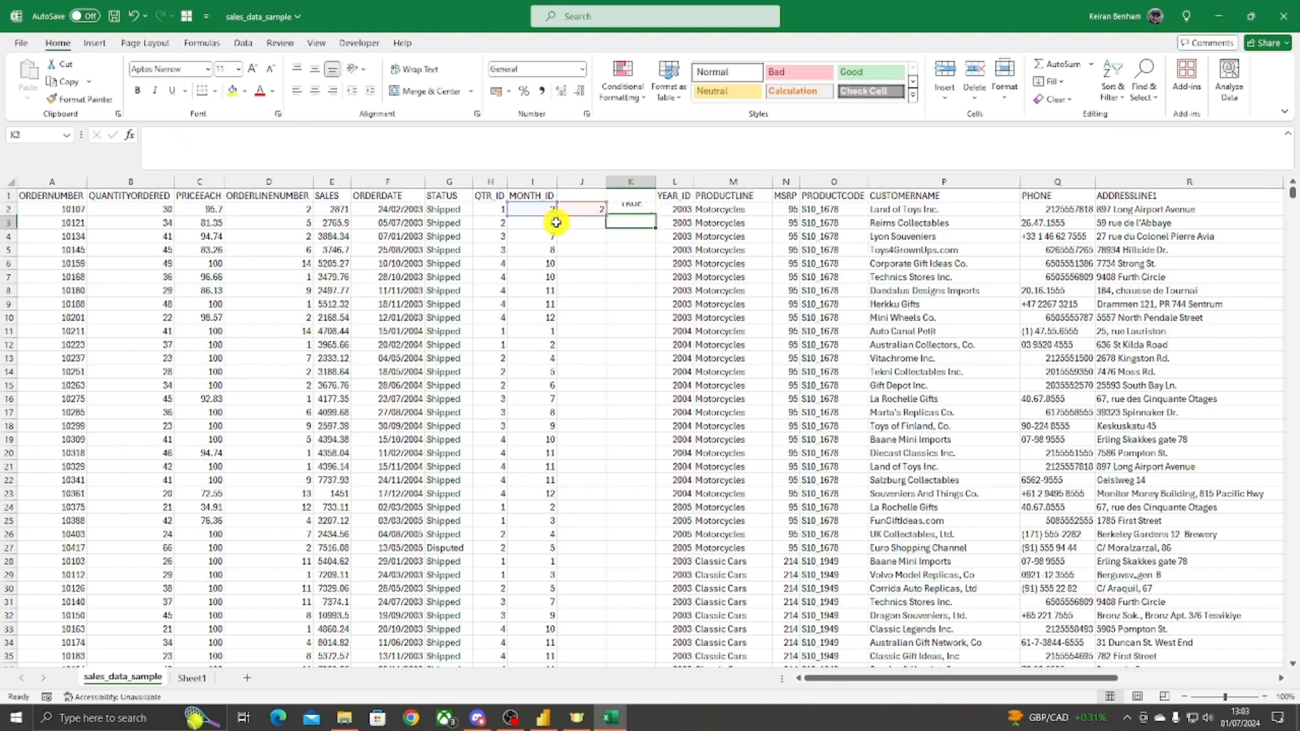
# Step: Fill the J2:K2 formulas down all data rows and examine the rows whose comparison result is FALSE
pyautogui.click(529, 210)
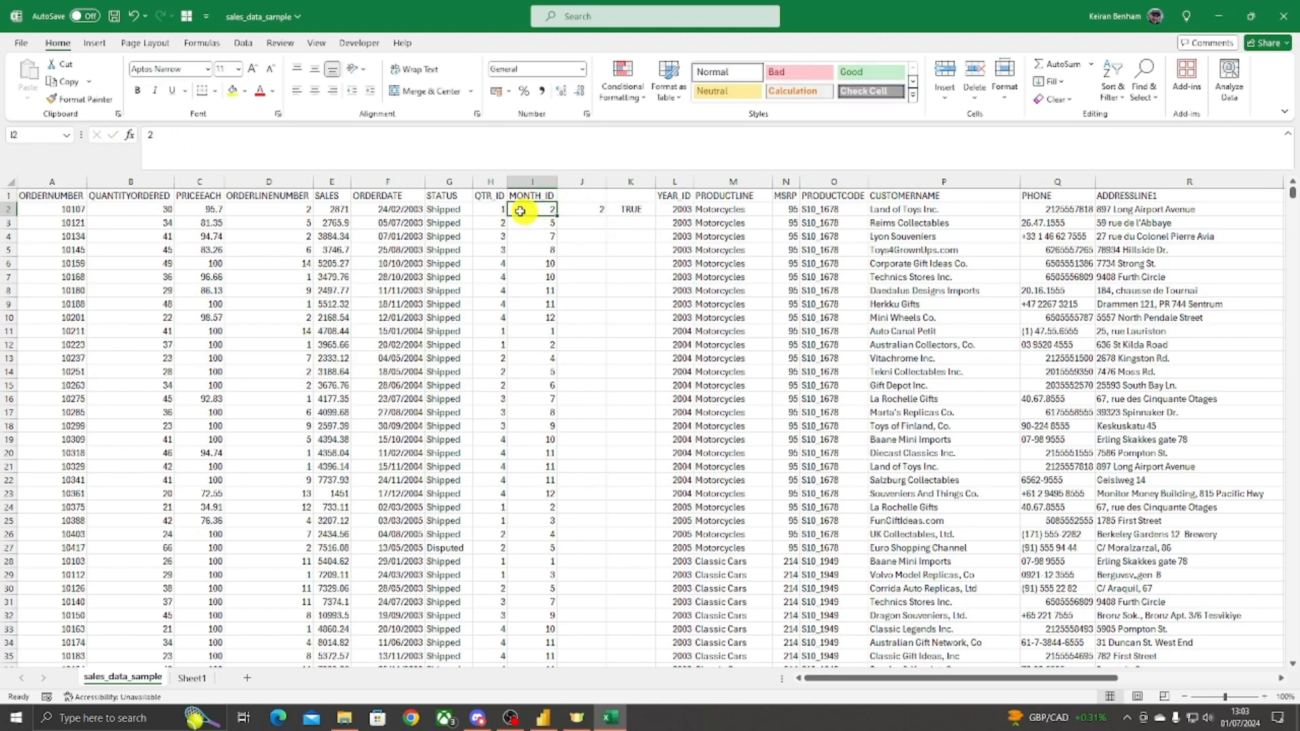
pyautogui.click(577, 209)
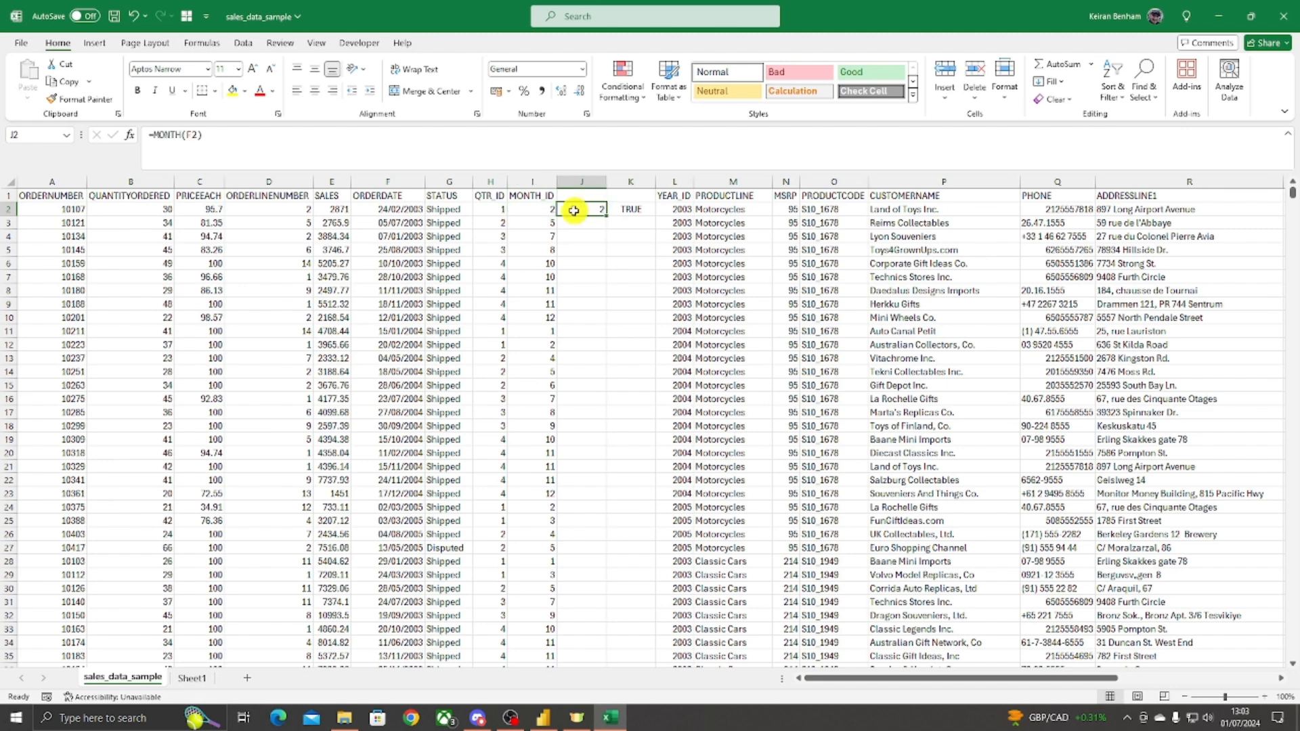
pyautogui.click(633, 207)
pyautogui.moveTo(582, 210); pyautogui.dragTo(622, 209)
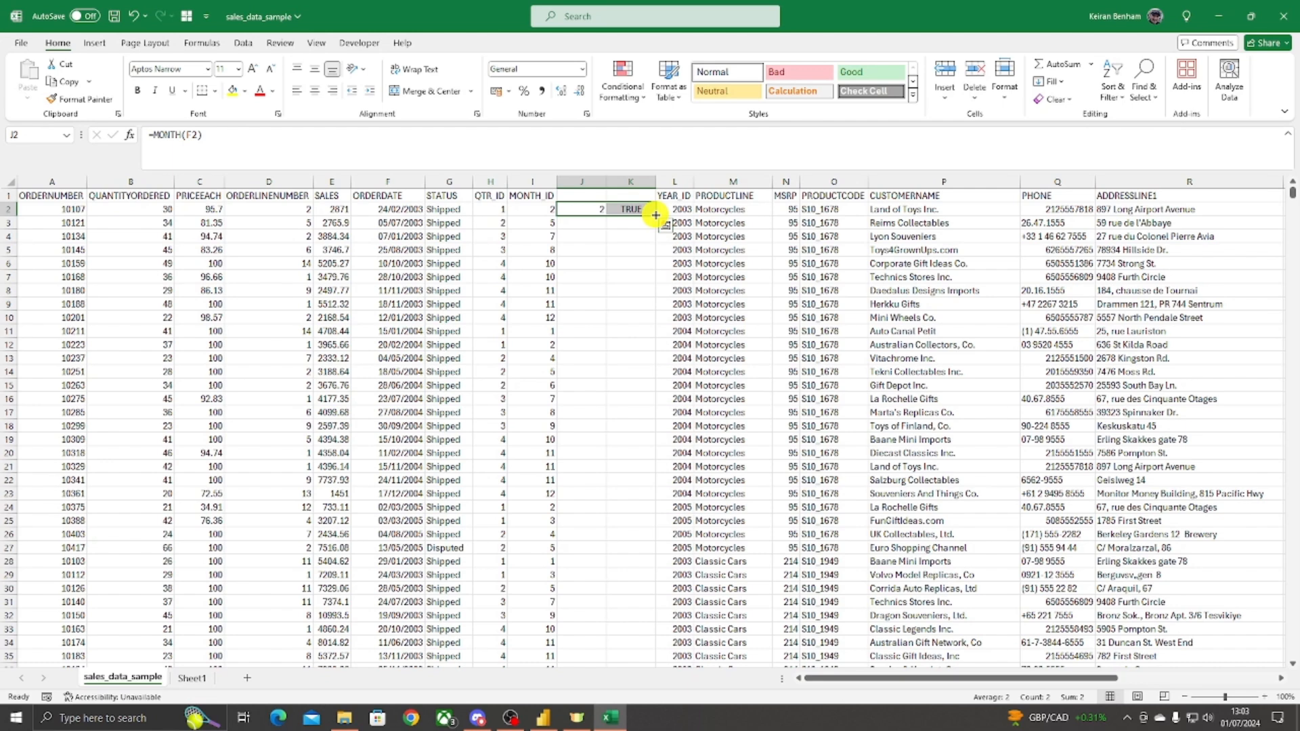
pyautogui.doubleClick(655, 214)
pyautogui.click(581, 469)
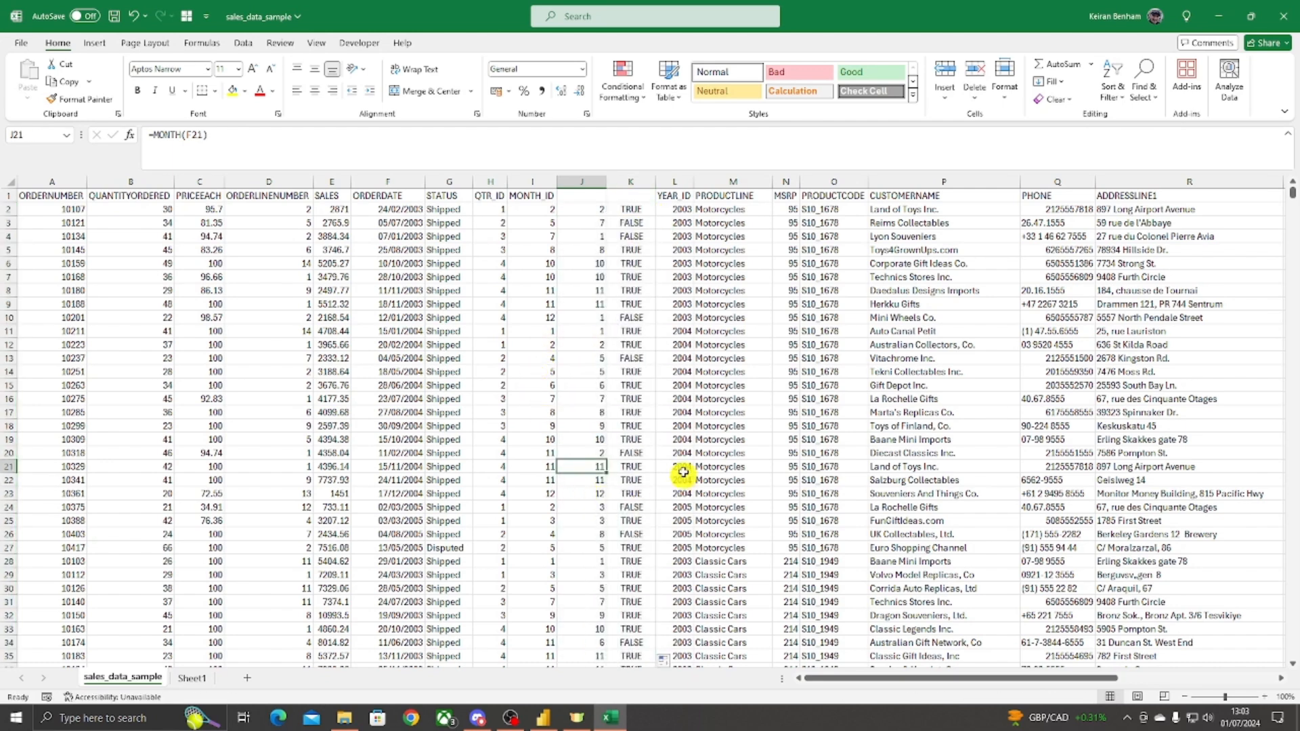
pyautogui.moveTo(633, 222); pyautogui.dragTo(654, 230)
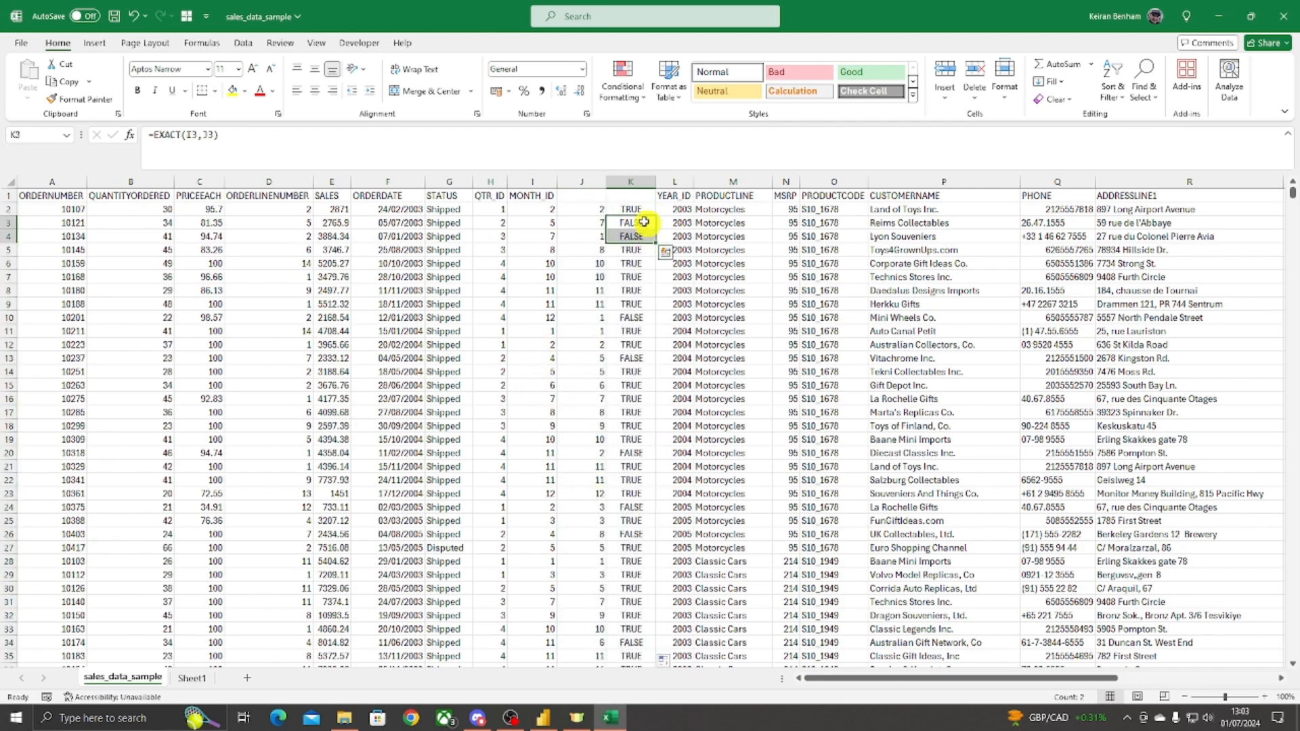
pyautogui.click(626, 318)
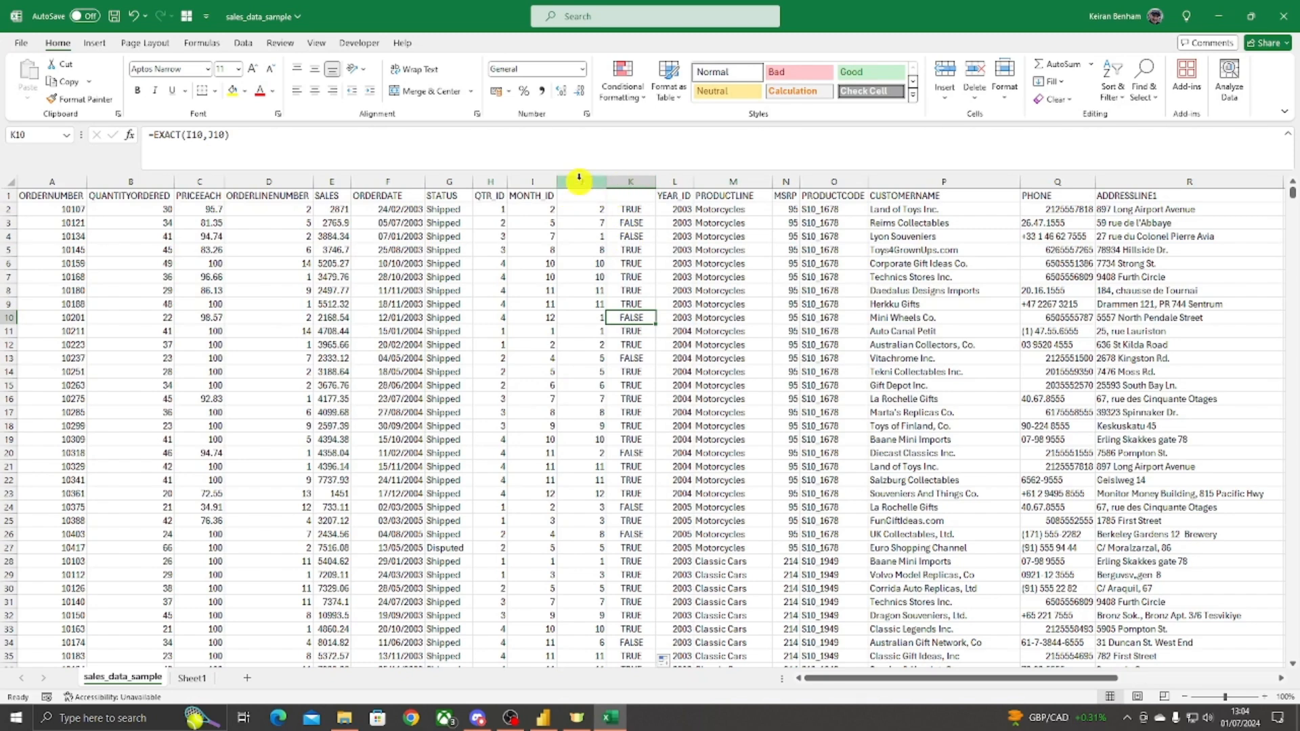
# Step: Delete the two helper columns J and K between MONTH_ID and YEAR_ID
pyautogui.moveTo(583, 182); pyautogui.dragTo(625, 180)
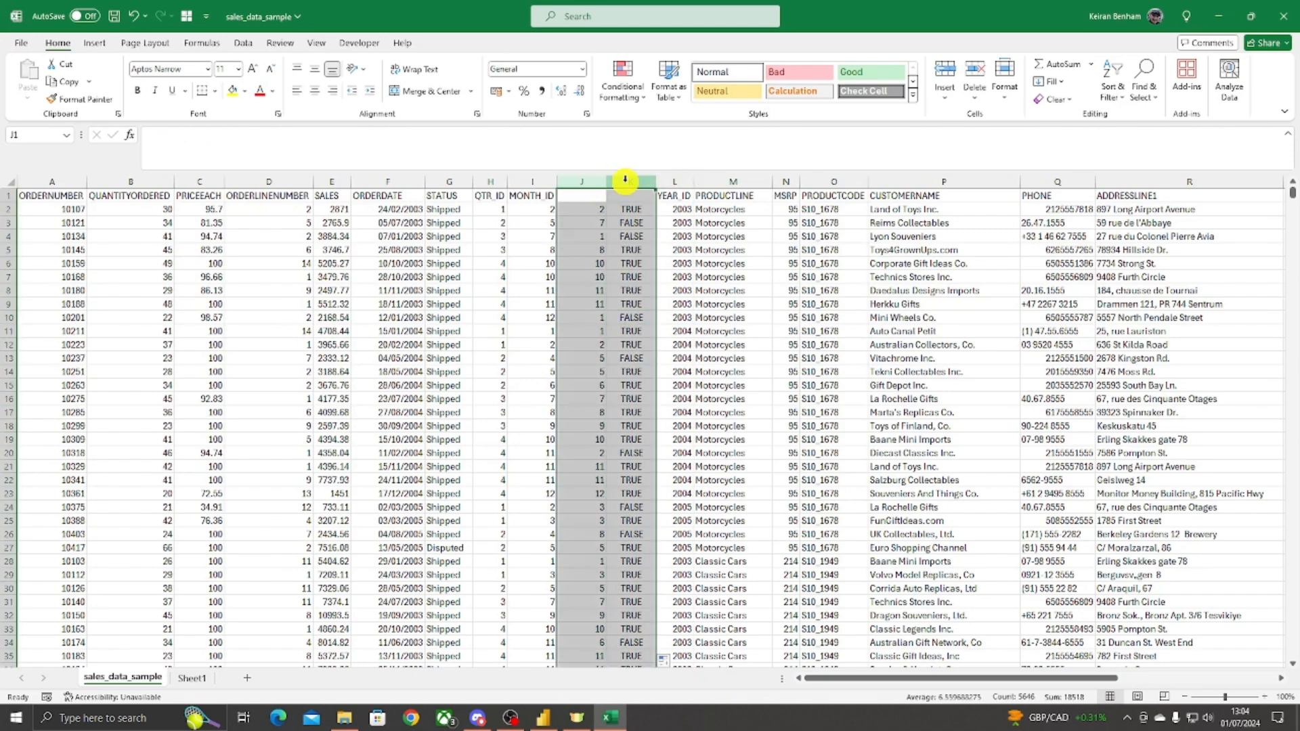
pyautogui.click(532, 210)
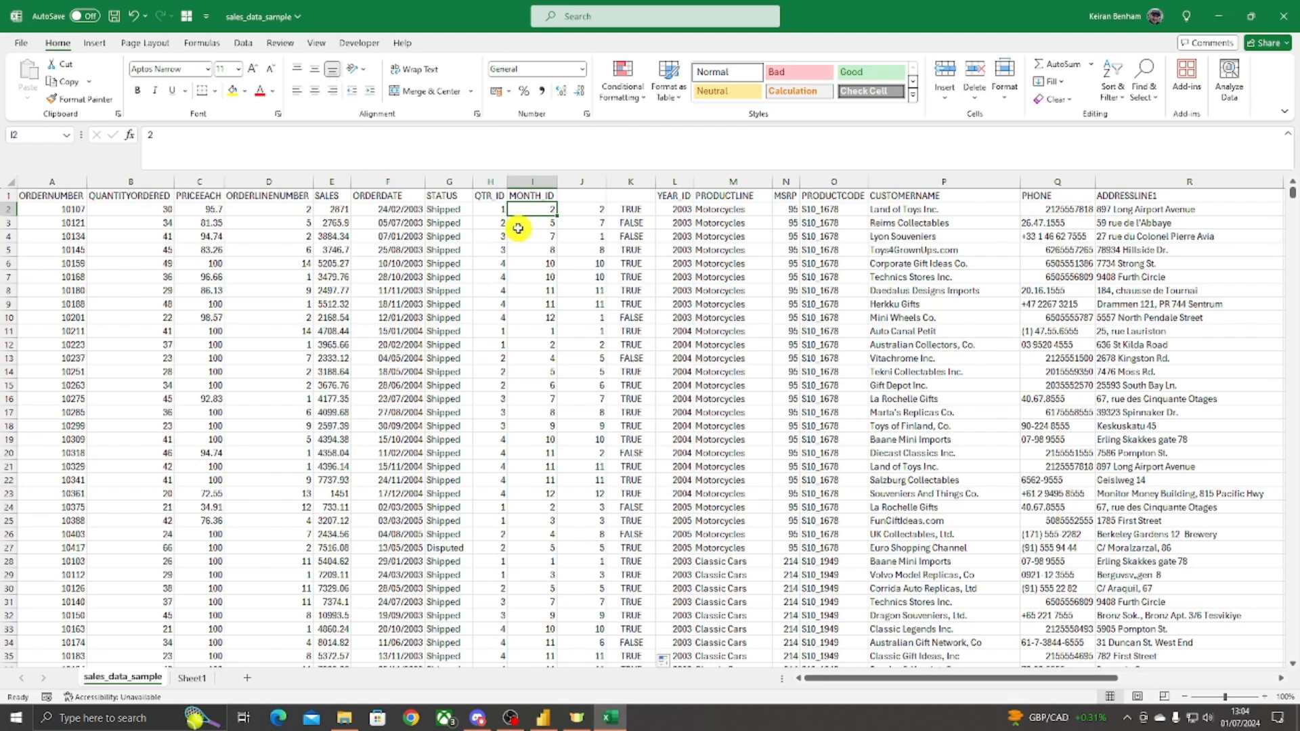
pyautogui.moveTo(593, 177); pyautogui.dragTo(627, 181)
pyautogui.rightClick(627, 182)
pyautogui.click(669, 331)
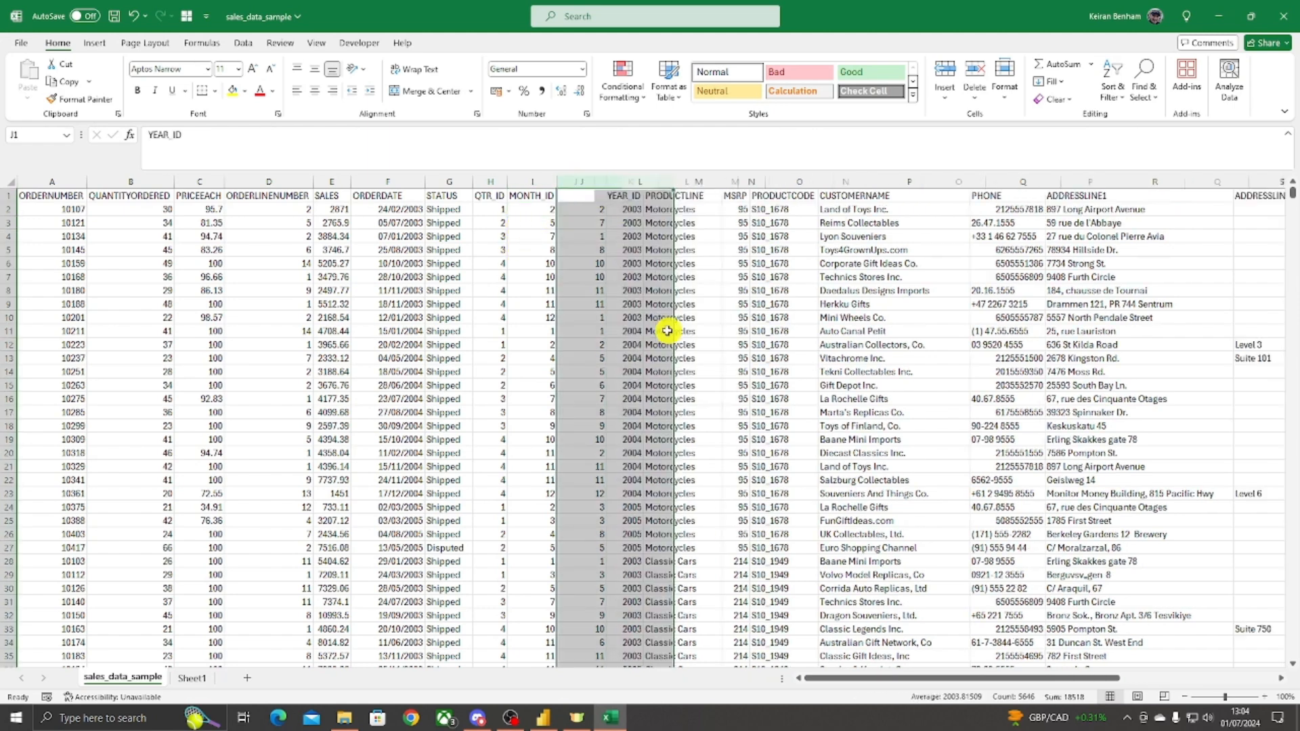
# Step: Replace the MONTH_ID value in I2 with =MONTH(F2), fill it down the column and spot-check the filled cells
pyautogui.click(528, 207)
pyautogui.write('=month')
pyautogui.press('Tab')
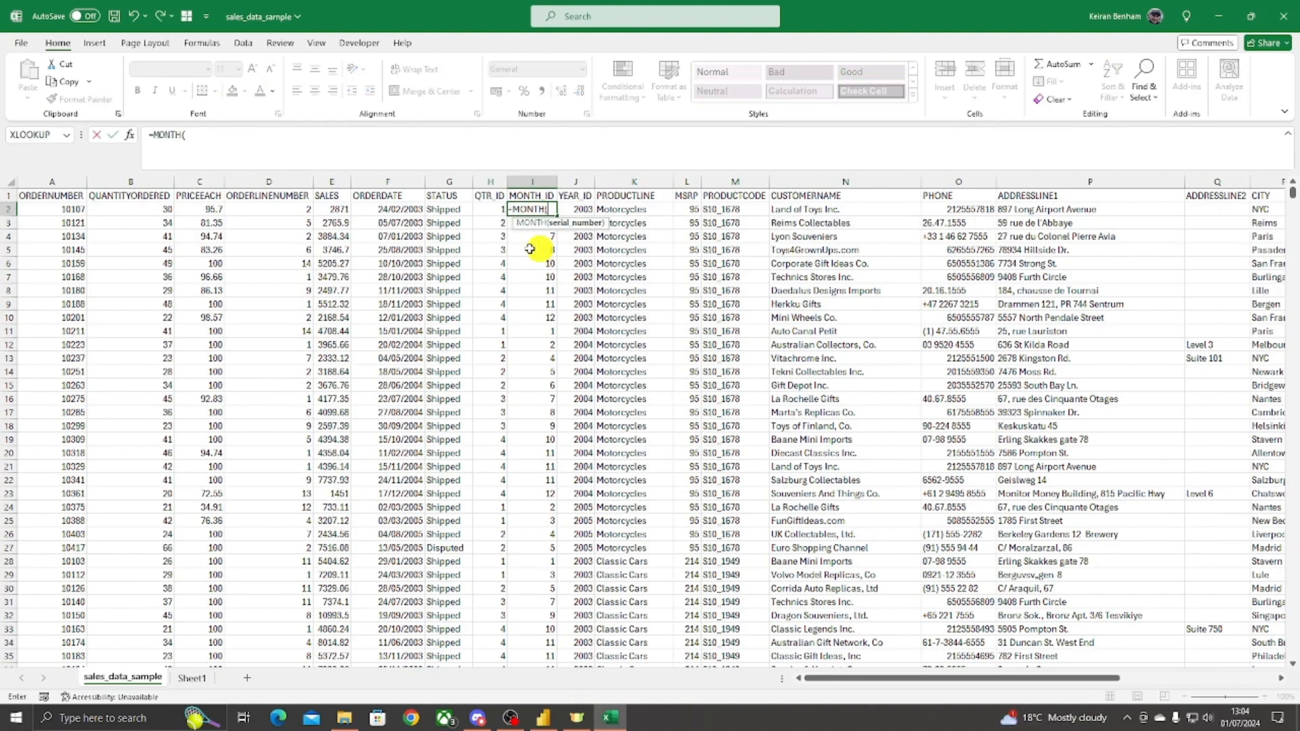
pyautogui.click(399, 210)
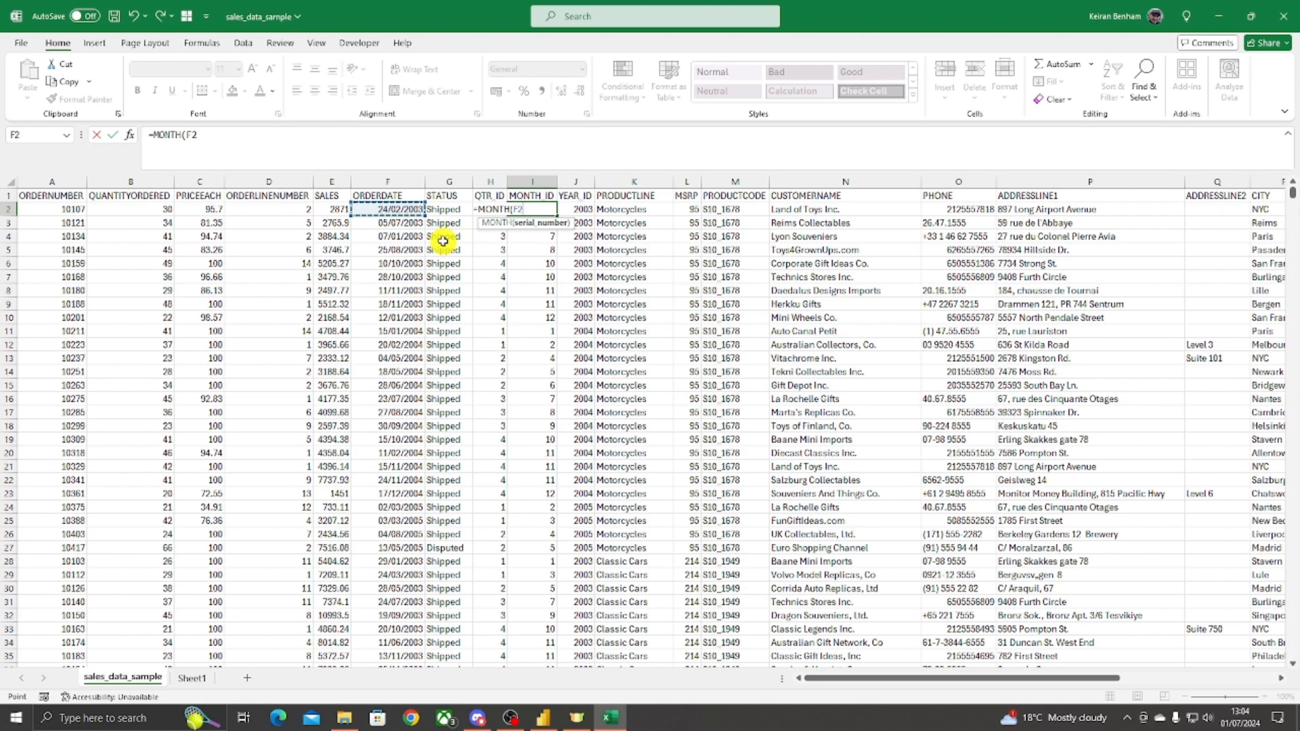
pyautogui.press('Return')
pyautogui.click(545, 210)
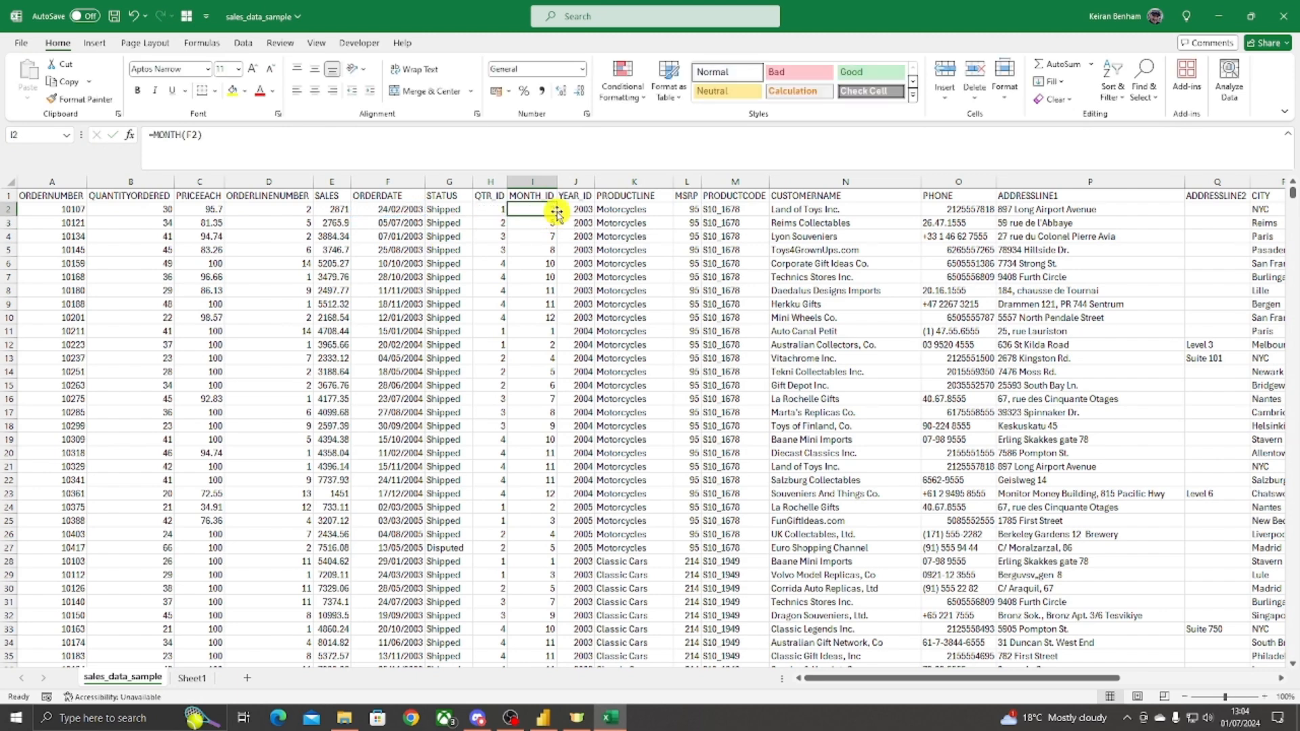
pyautogui.doubleClick(556, 212)
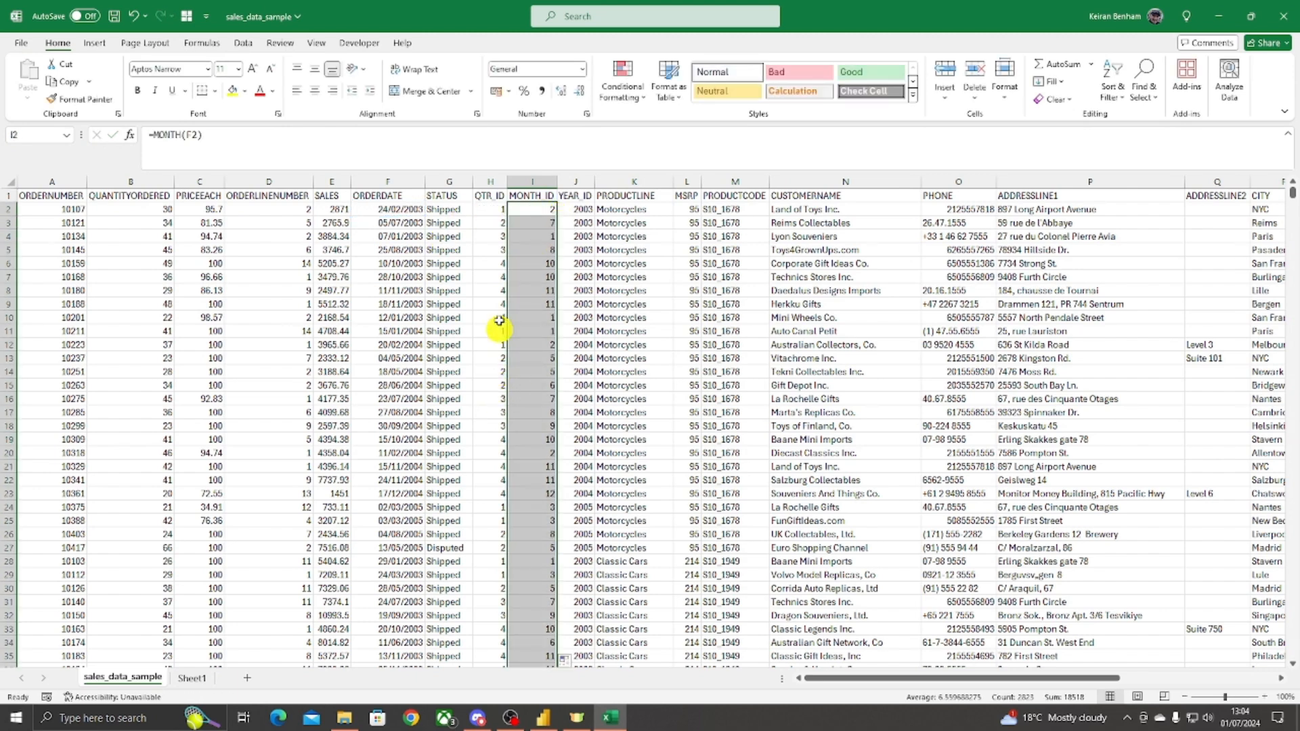
pyautogui.scroll(-17, 567, 435)
pyautogui.scroll(17, 612, 459)
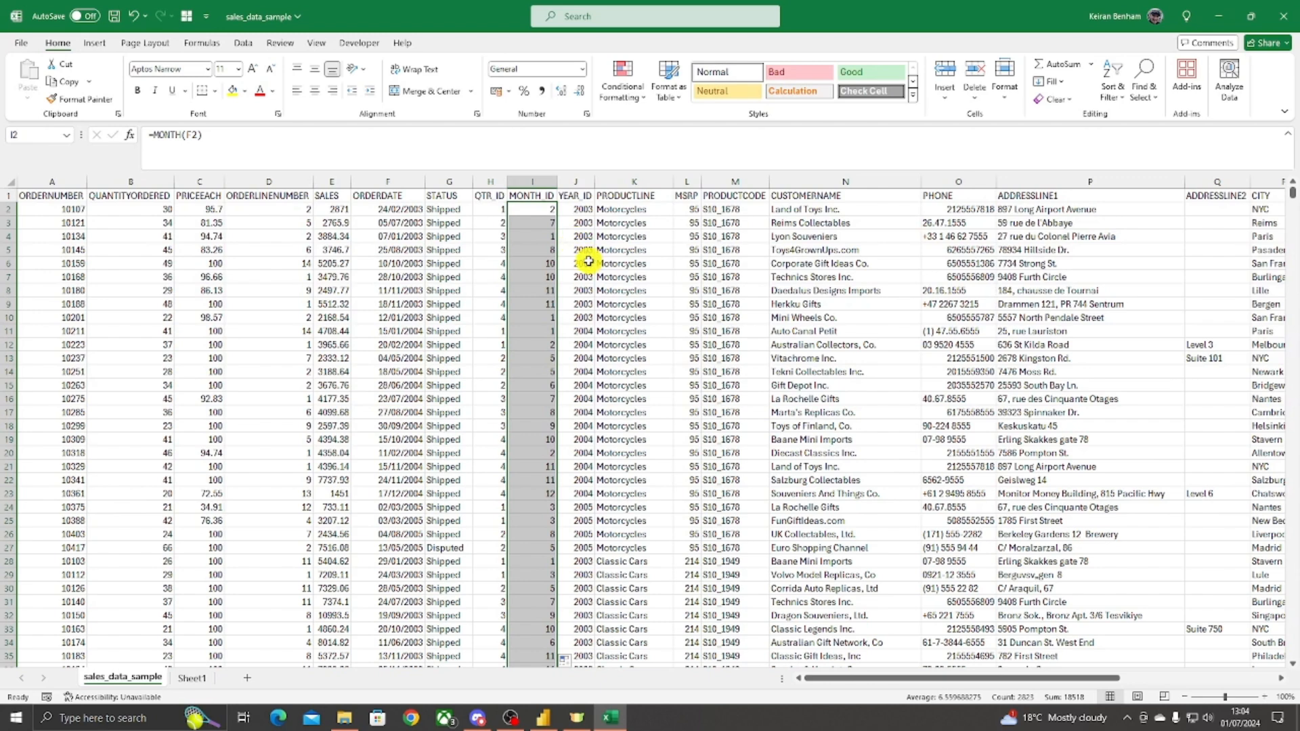
pyautogui.click(531, 266)
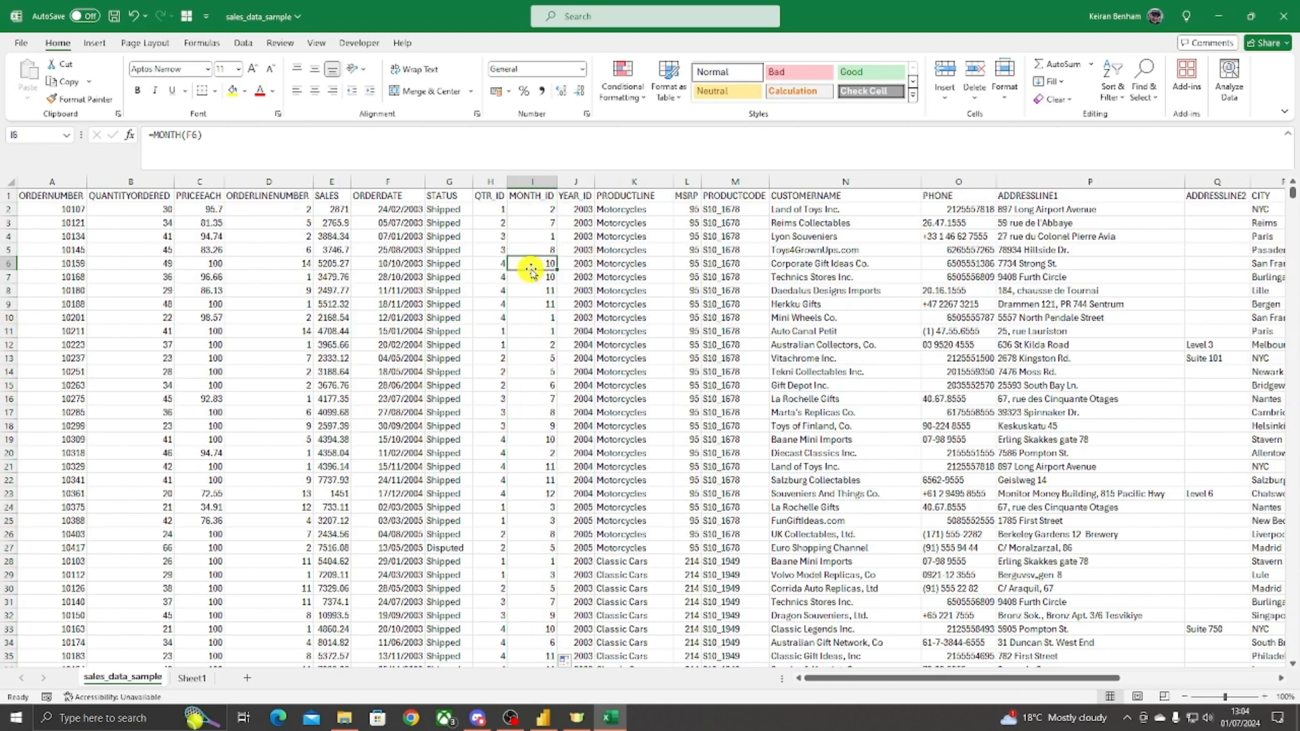
pyautogui.click(532, 278)
pyautogui.click(539, 329)
pyautogui.click(542, 413)
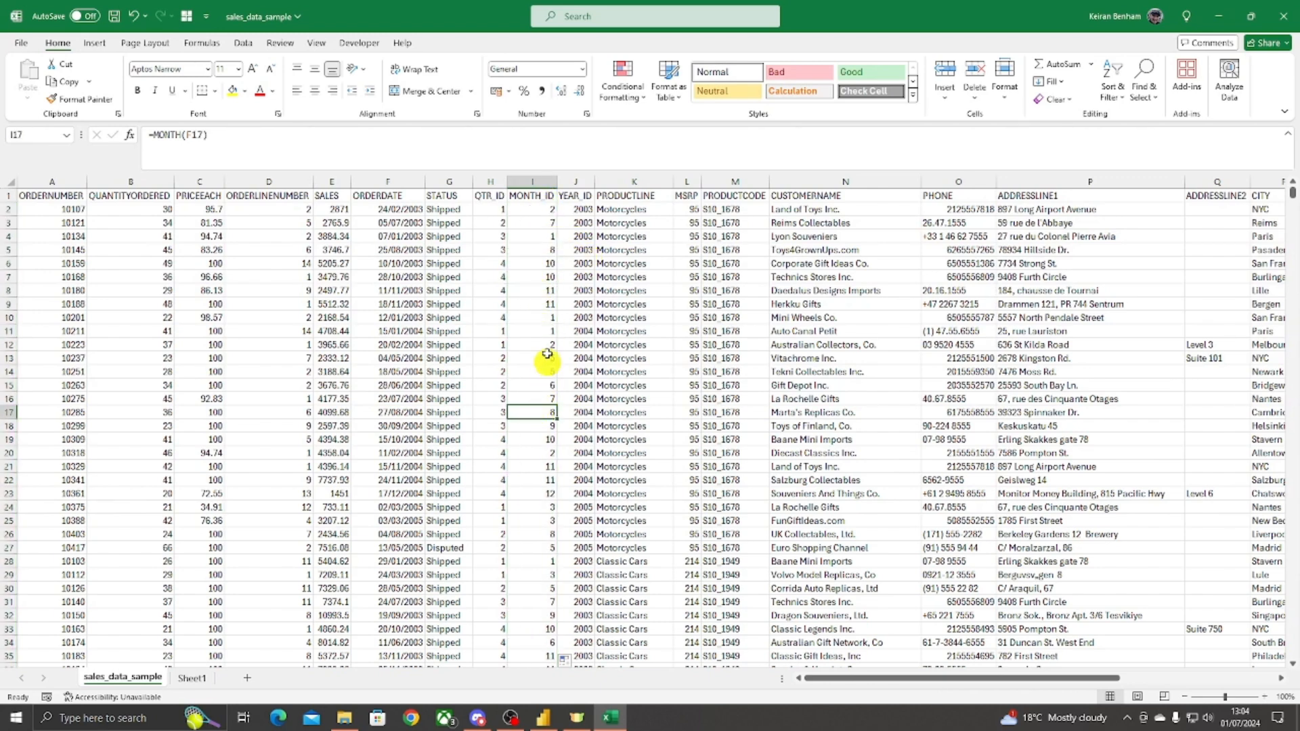
# Step: Copy the MONTH_ID formulas in I2:I2824 and paste them back in place as values
pyautogui.click(531, 197)
pyautogui.press('Down')
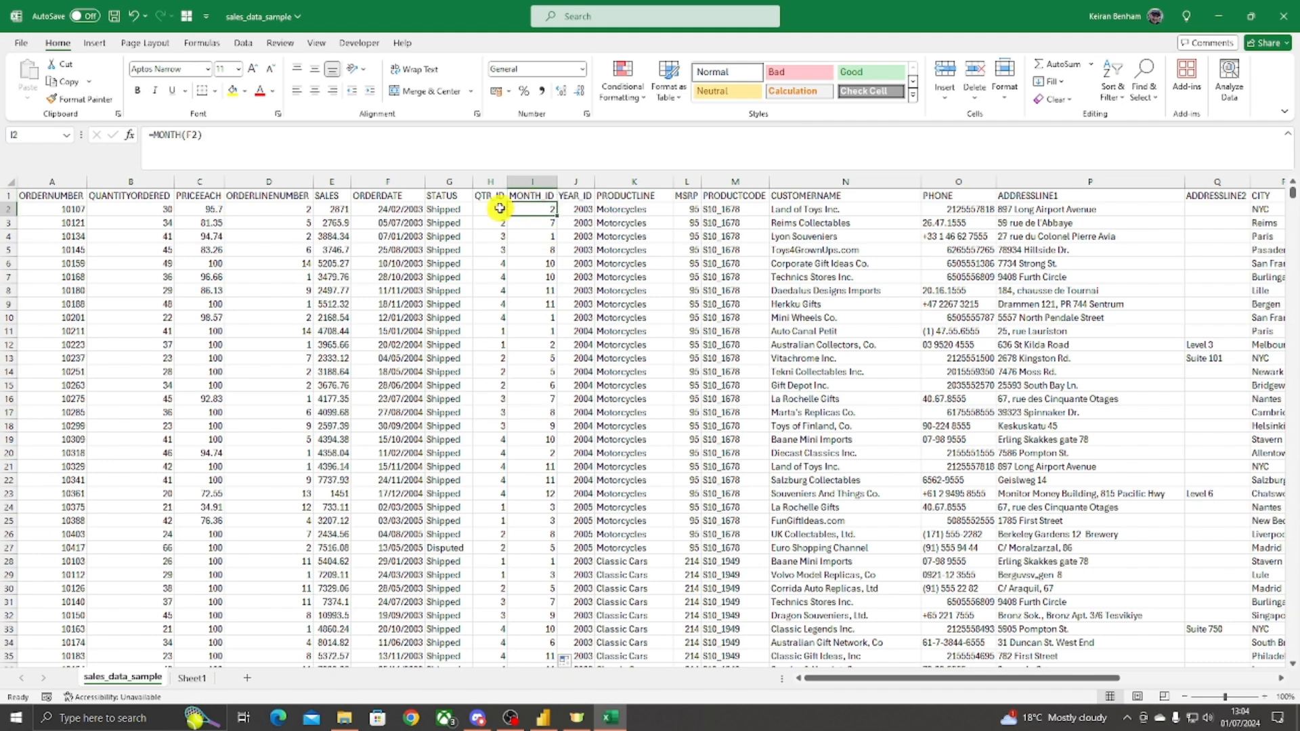
pyautogui.hotkey('ctrl', 'shift', 'Down')
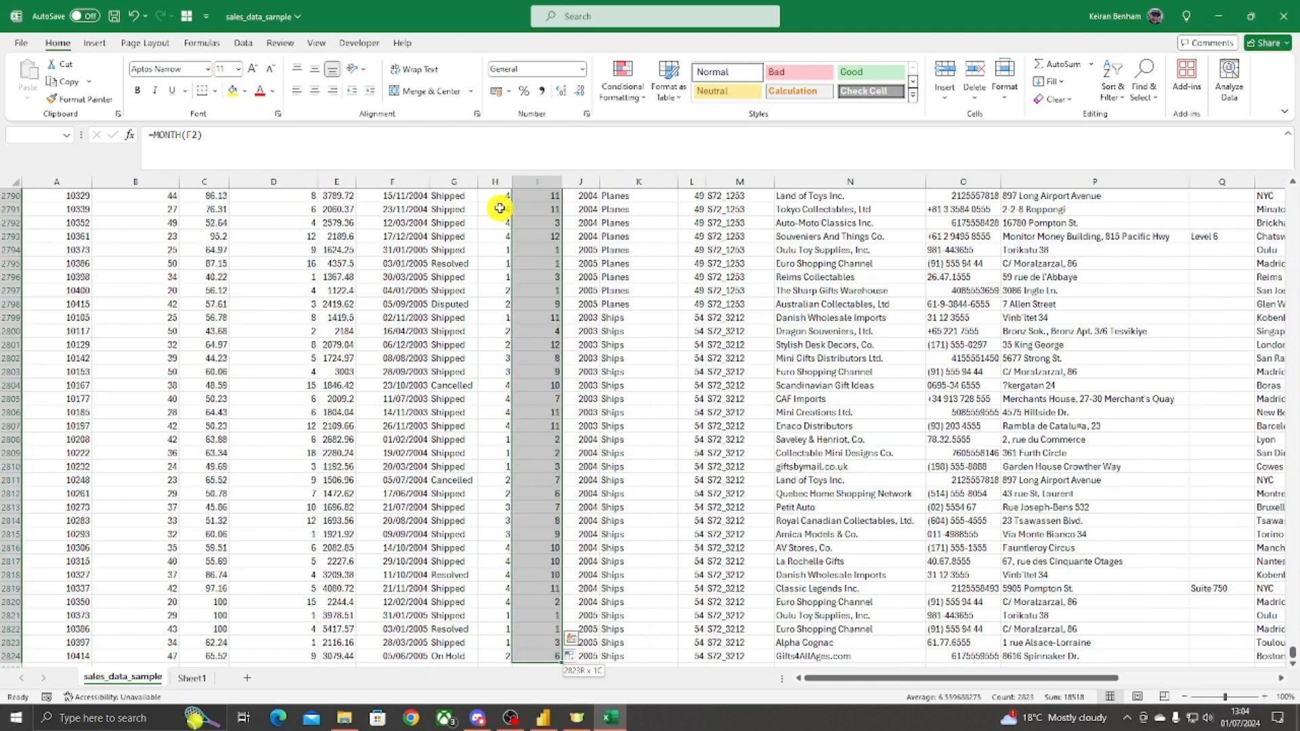
pyautogui.hotkey('ctrl', 'c')
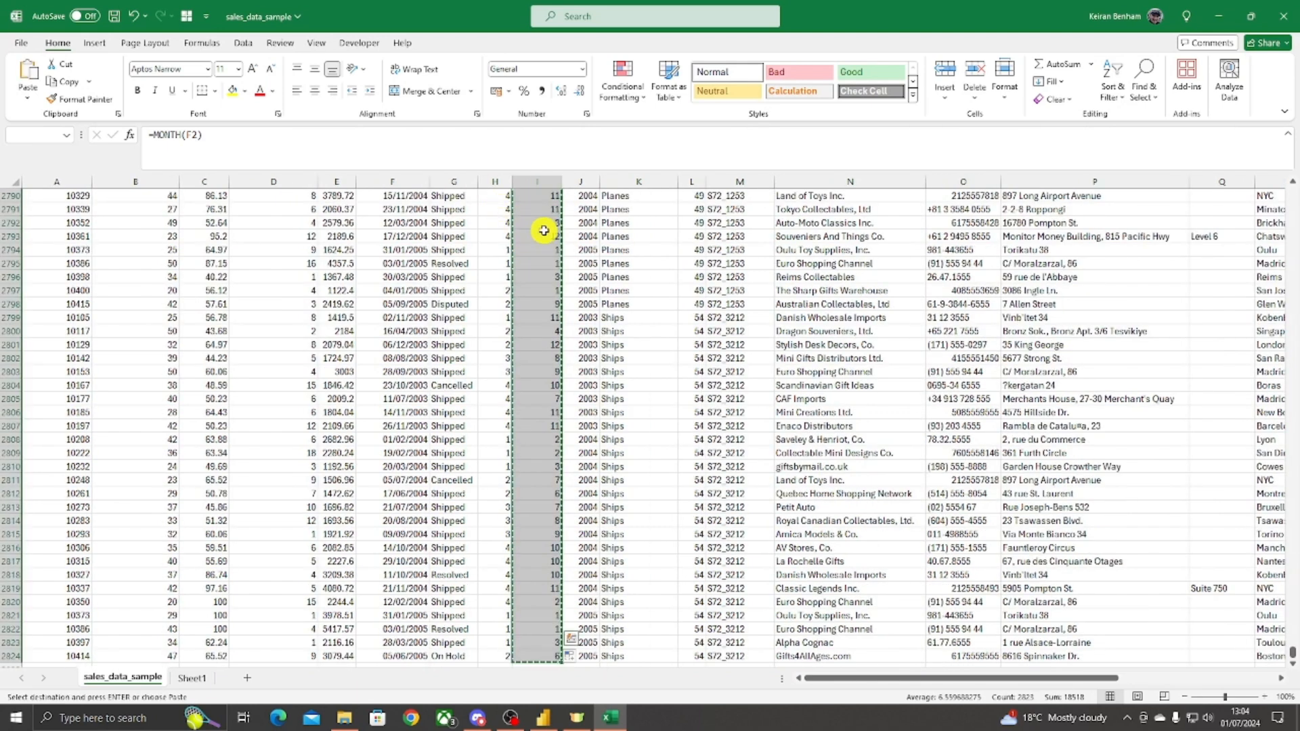
pyautogui.rightClick(543, 229)
pyautogui.click(598, 324)
pyautogui.hotkey('ctrl', 'BackSpace')
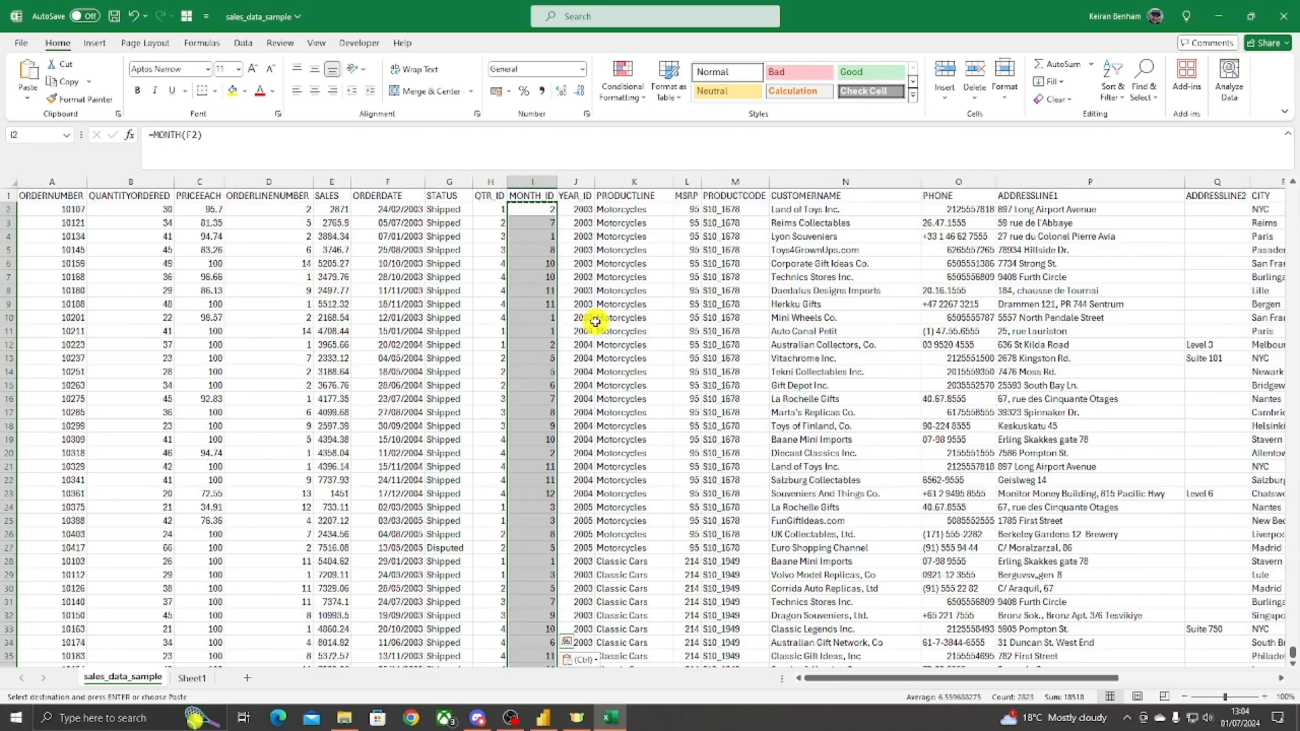
# Step: Spot-check several MONTH_ID cells in column I for plain values instead of formulas
pyautogui.click(539, 213)
pyautogui.click(532, 224)
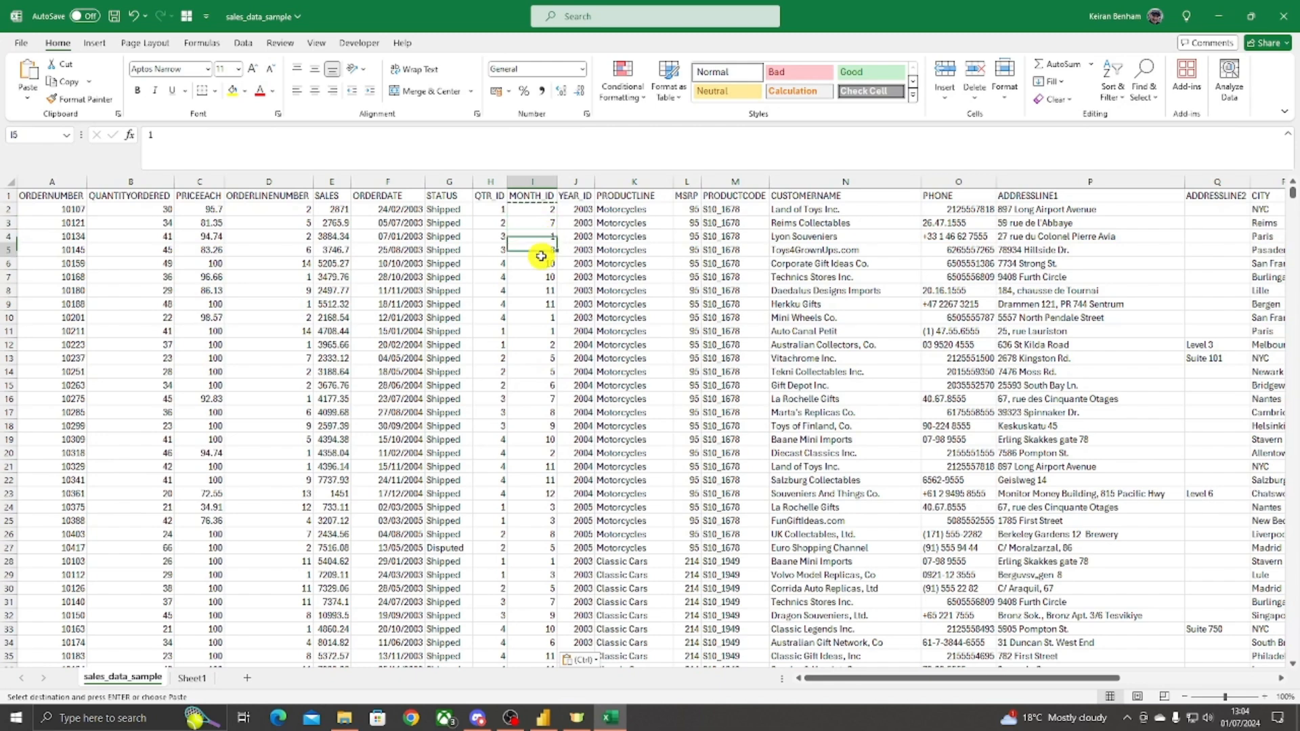
pyautogui.click(543, 328)
pyautogui.click(542, 372)
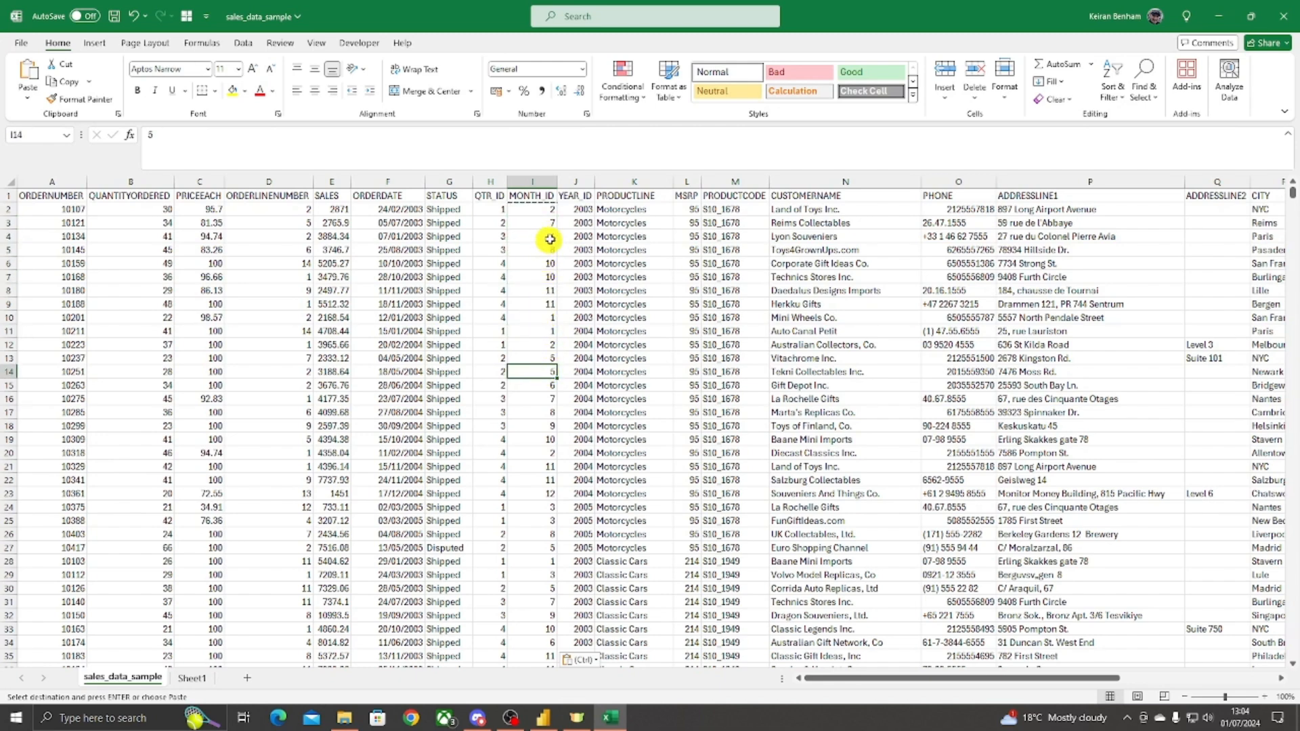
# Step: Replace the YEAR_ID value in J2 with =YEAR(F2) and fill it down the column
pyautogui.click(571, 209)
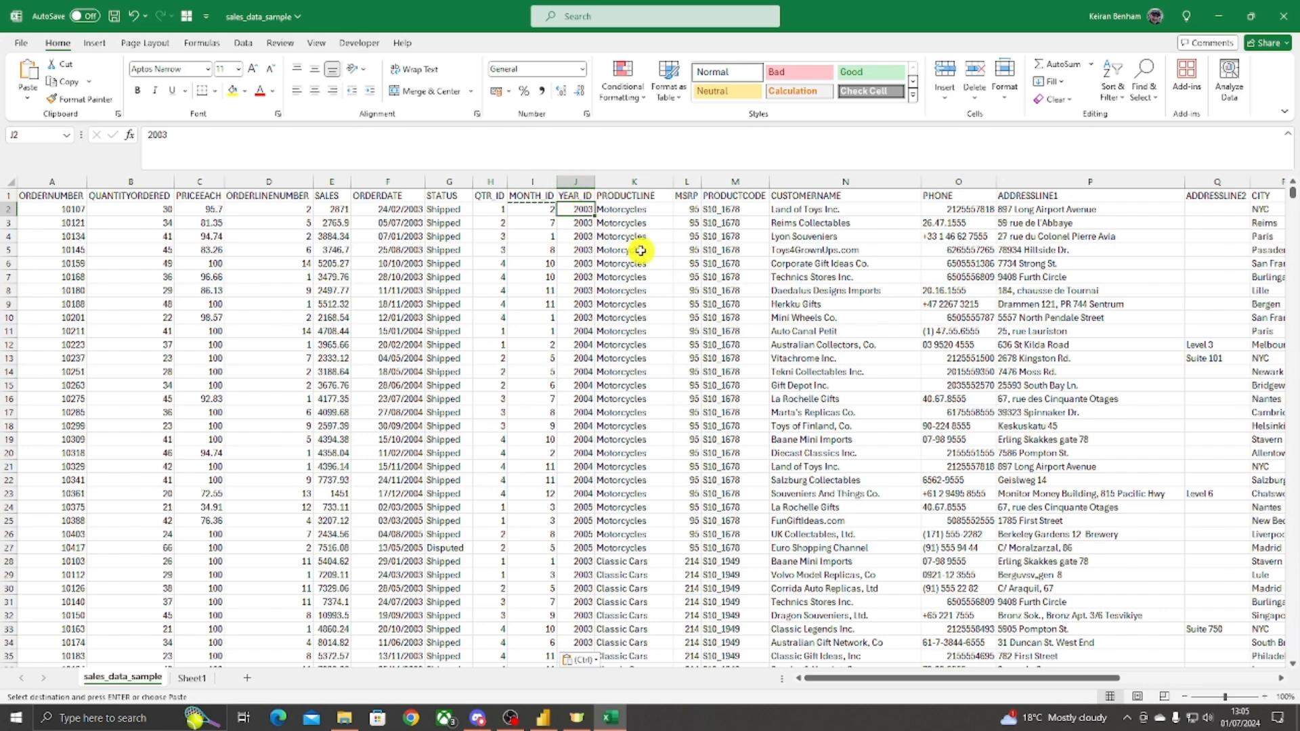
pyautogui.write('=')
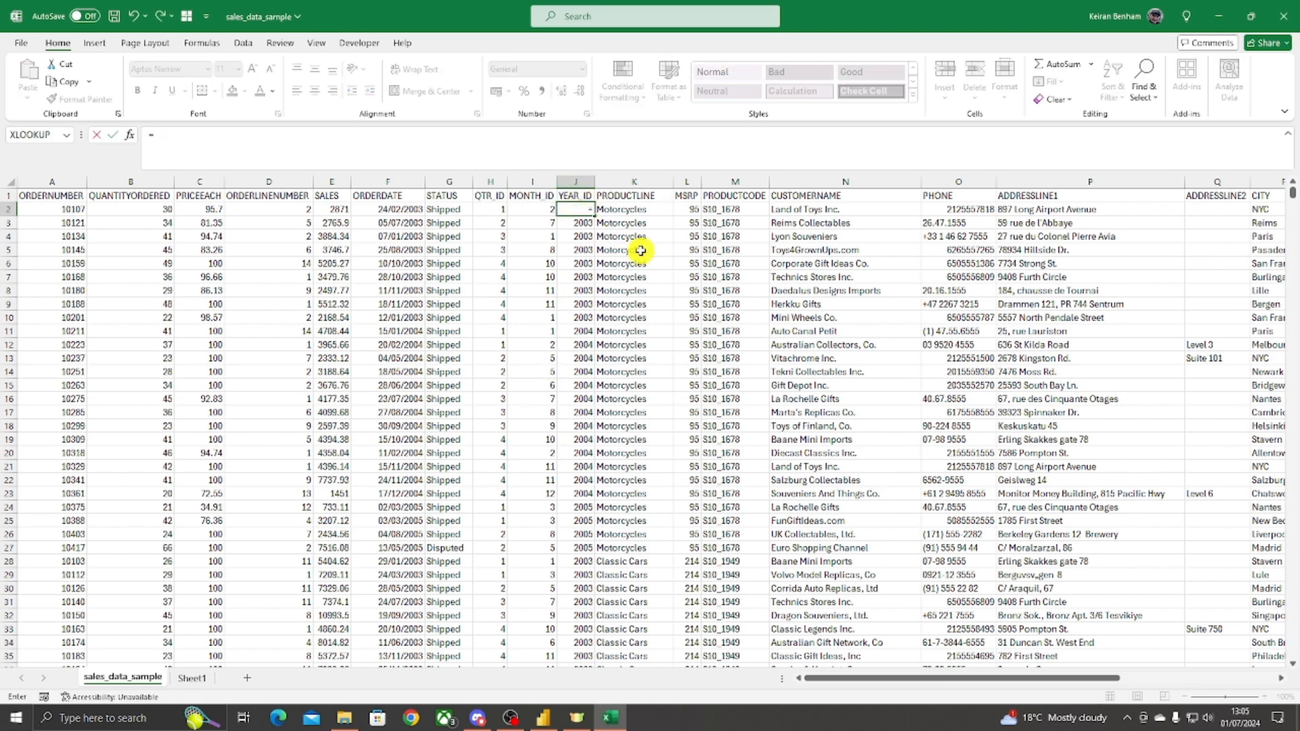
pyautogui.write('year')
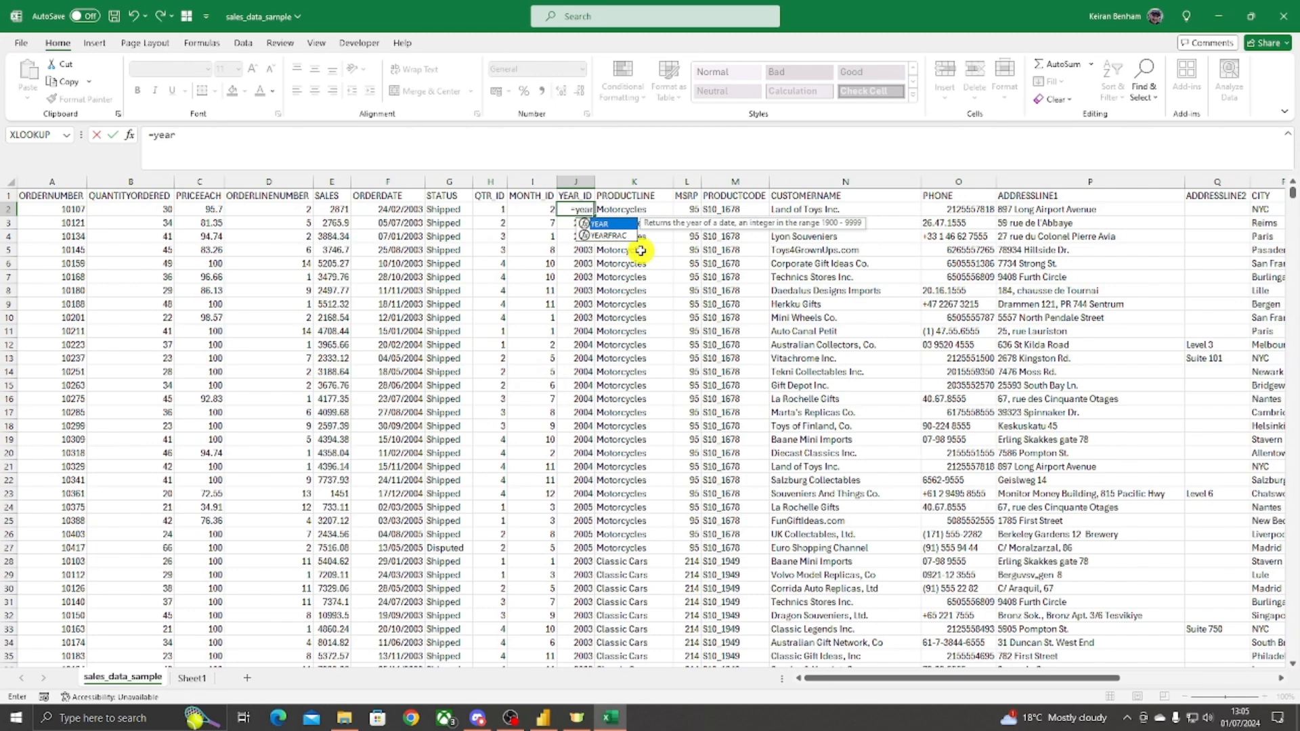
pyautogui.press('Tab')
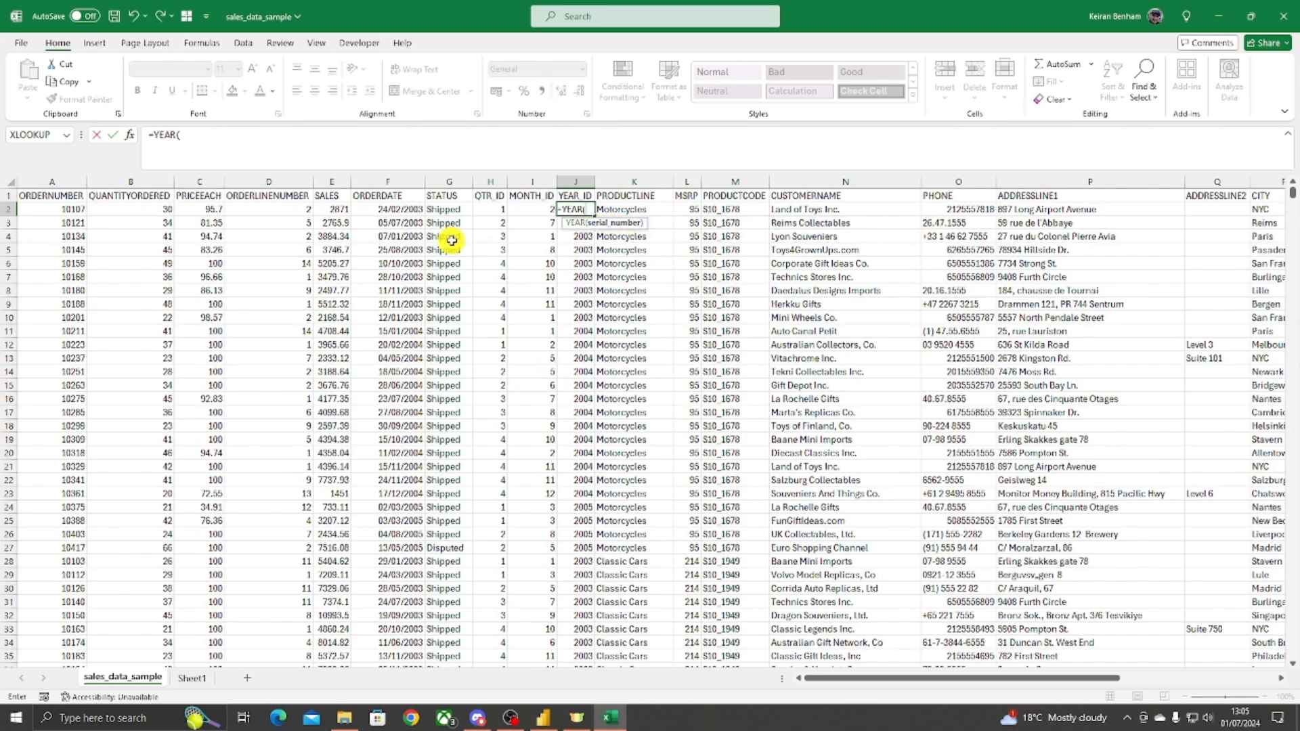
pyautogui.click(403, 211)
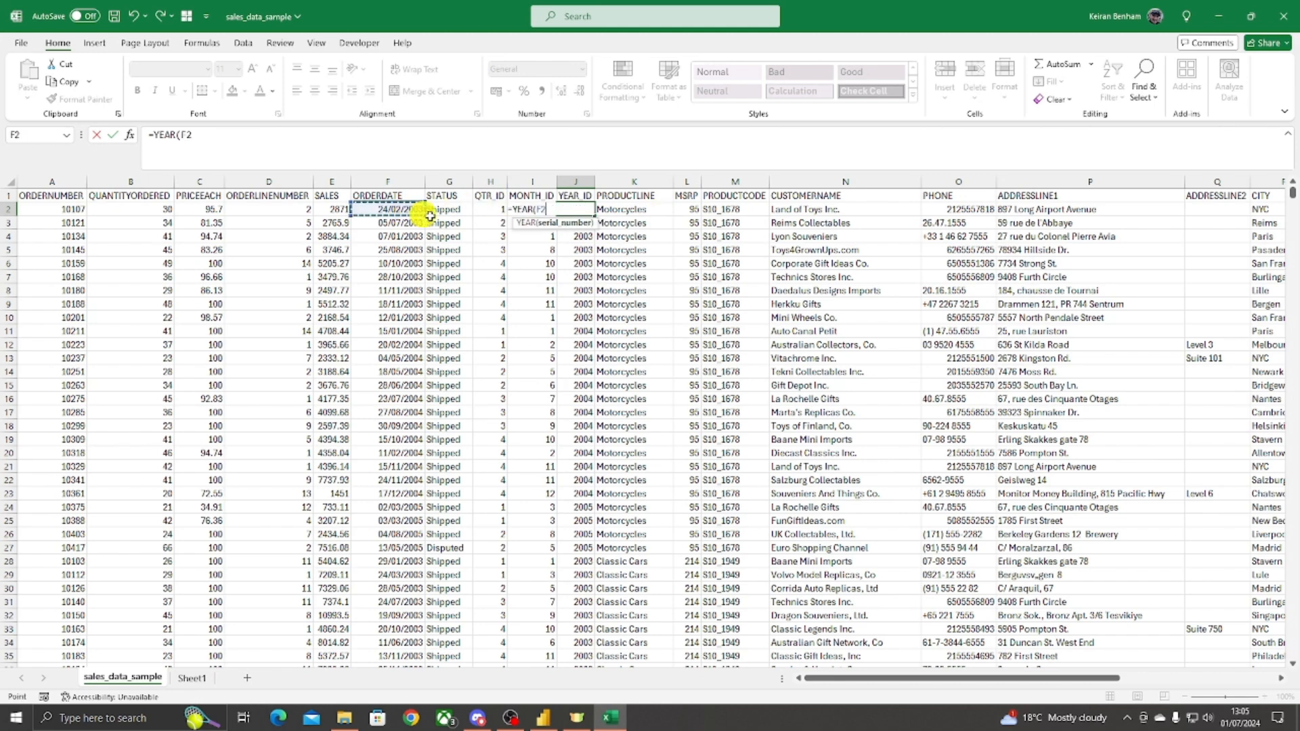
pyautogui.press('Return')
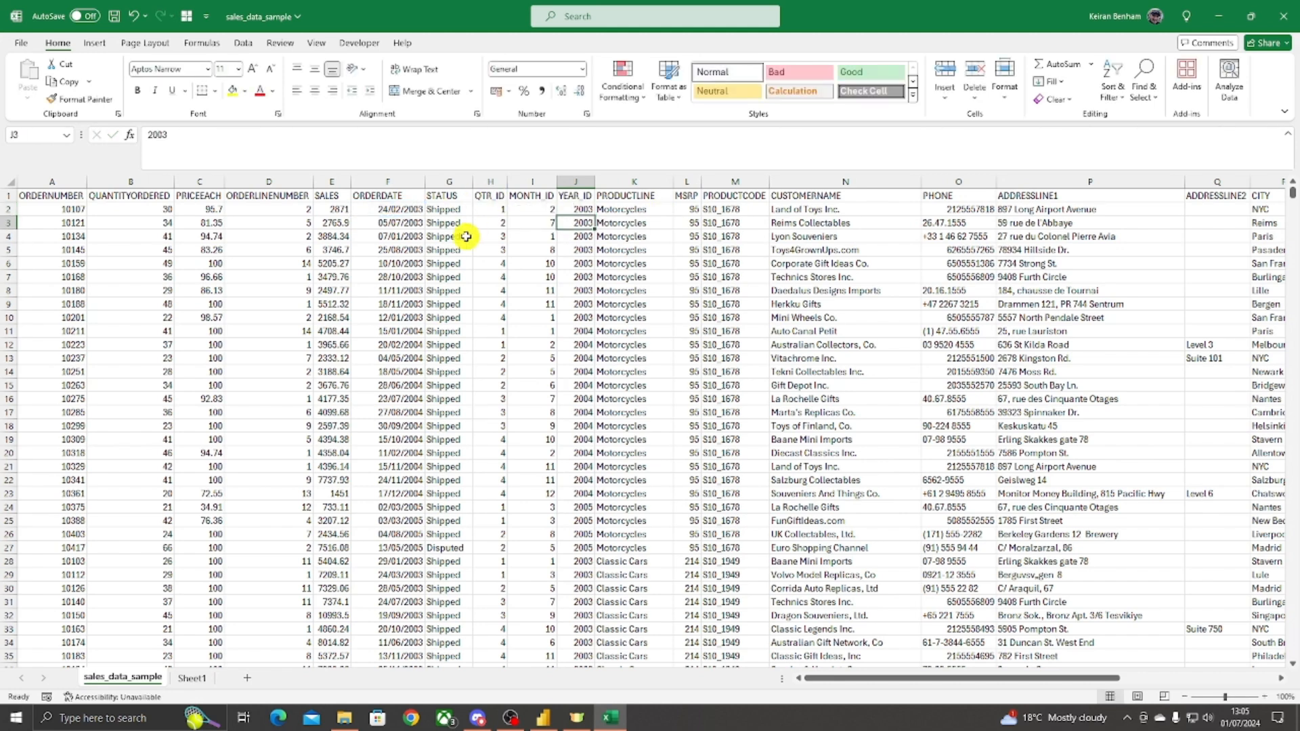
pyautogui.click(577, 210)
pyautogui.doubleClick(594, 216)
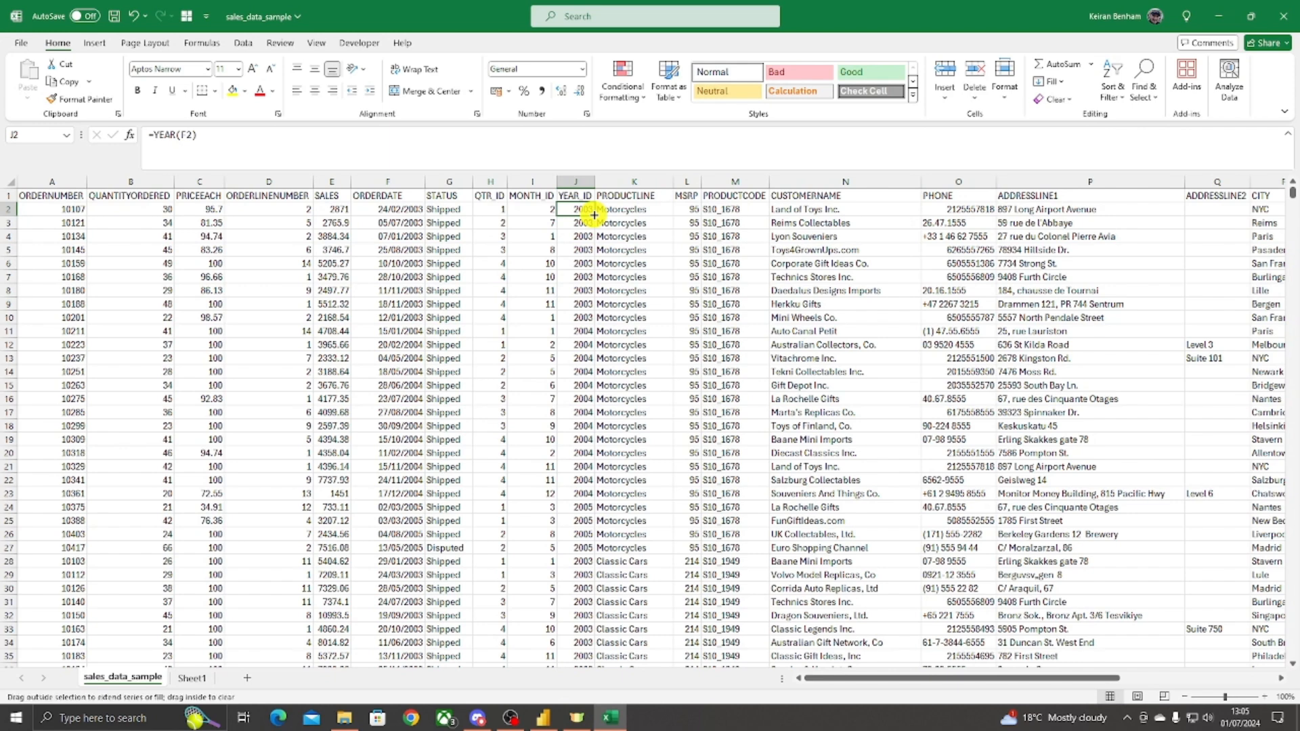
# Step: Copy the filled YEAR_ID formulas and paste them back in place as values
pyautogui.hotkey('ctrl', 'c')
pyautogui.rightClick(587, 215)
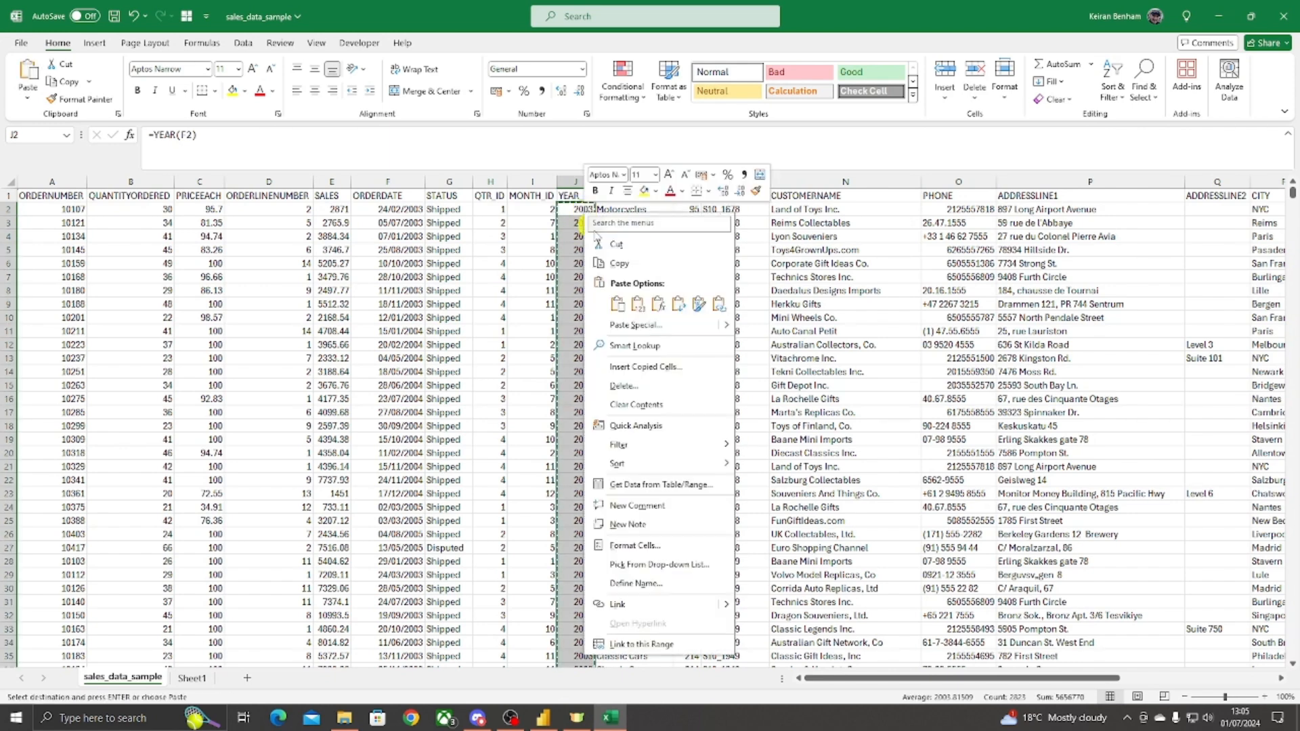
pyautogui.click(638, 305)
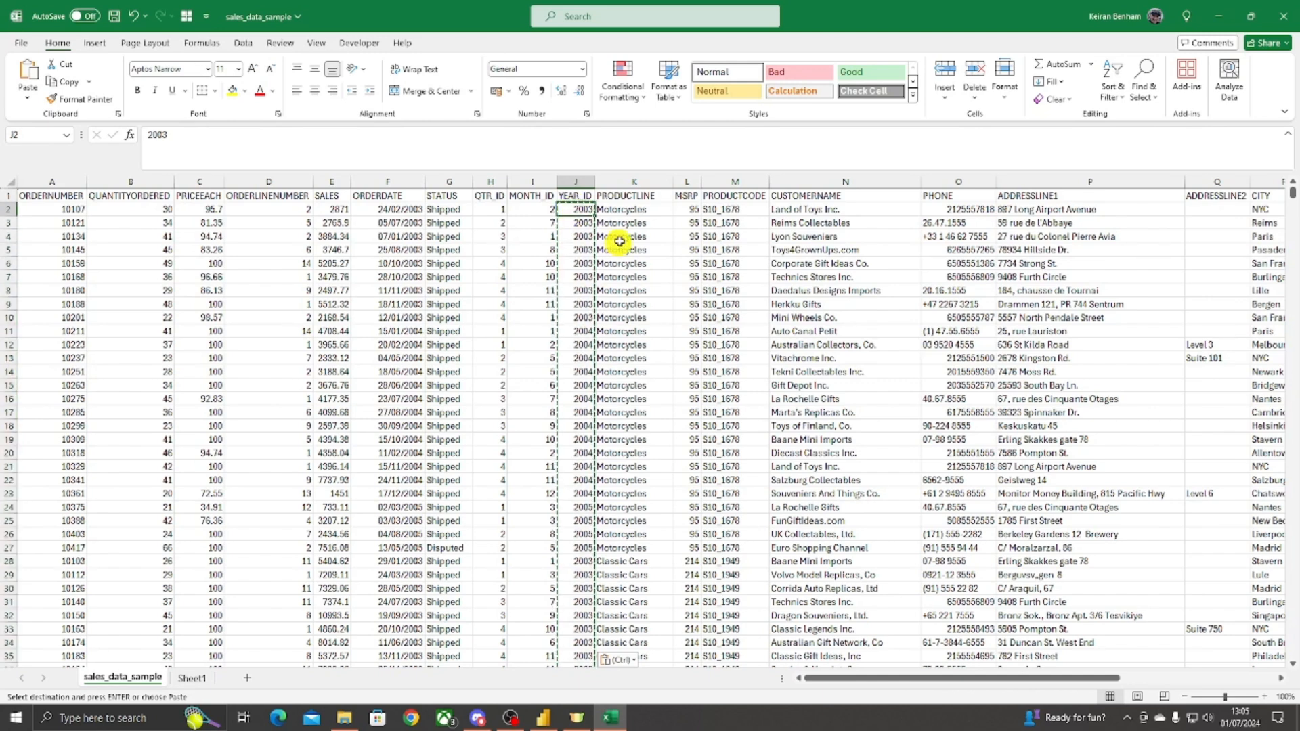
pyautogui.doubleClick(633, 222)
pyautogui.click(623, 210)
# Step: Replace the QTR_ID value in H2 with =ROUNDUP(I2/3,0) to derive the quarter from MONTH_ID
pyautogui.click(499, 211)
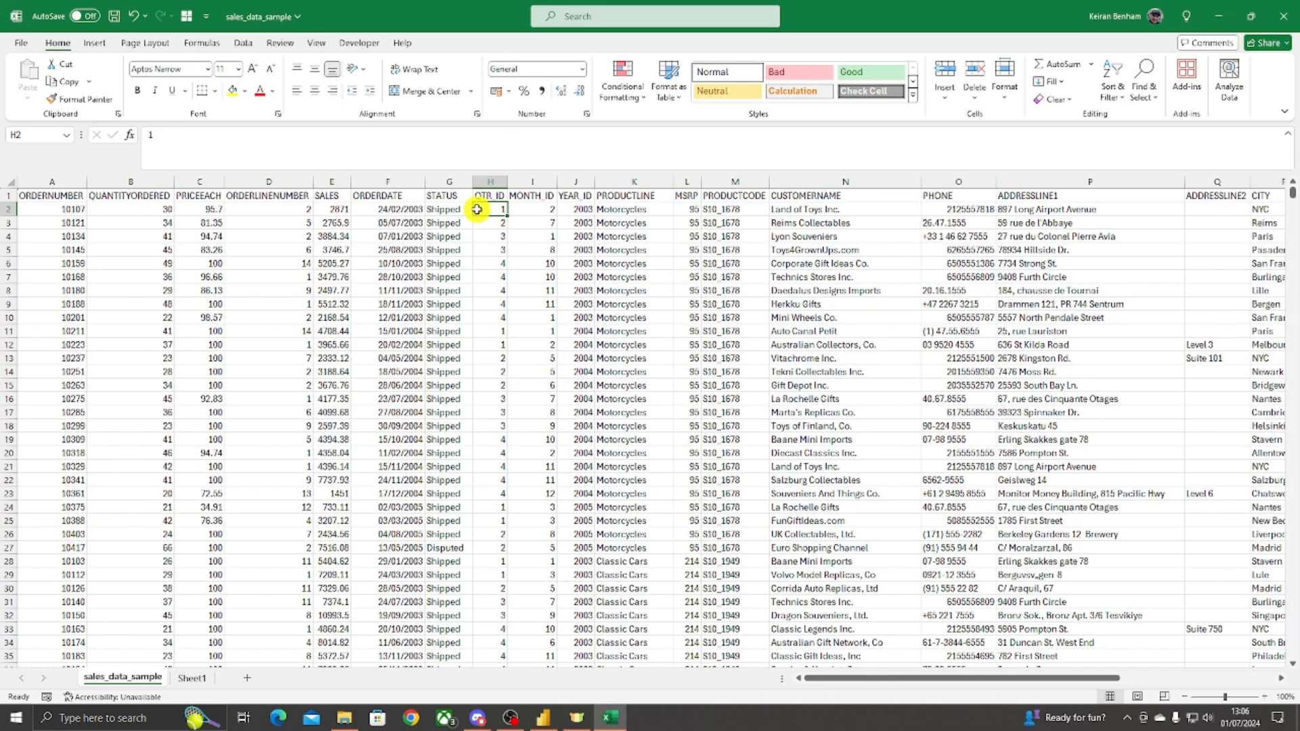
pyautogui.write('=')
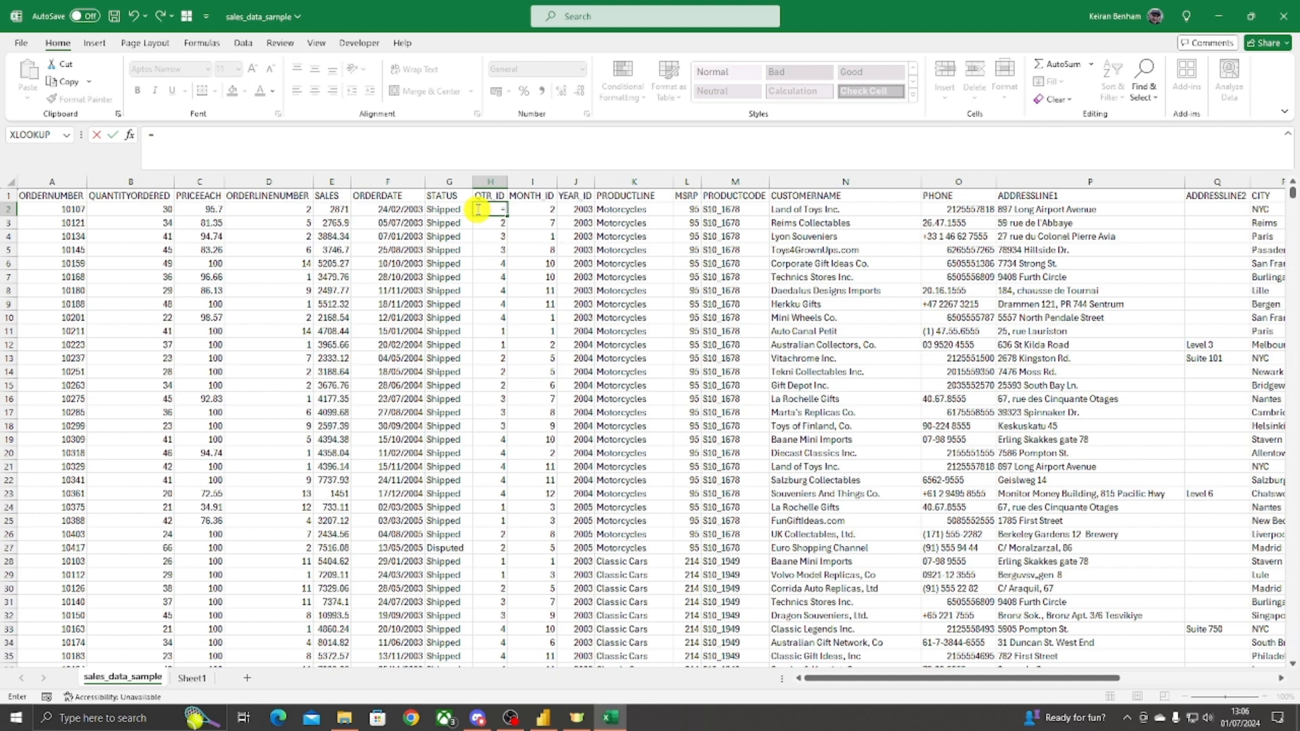
pyautogui.write('round')
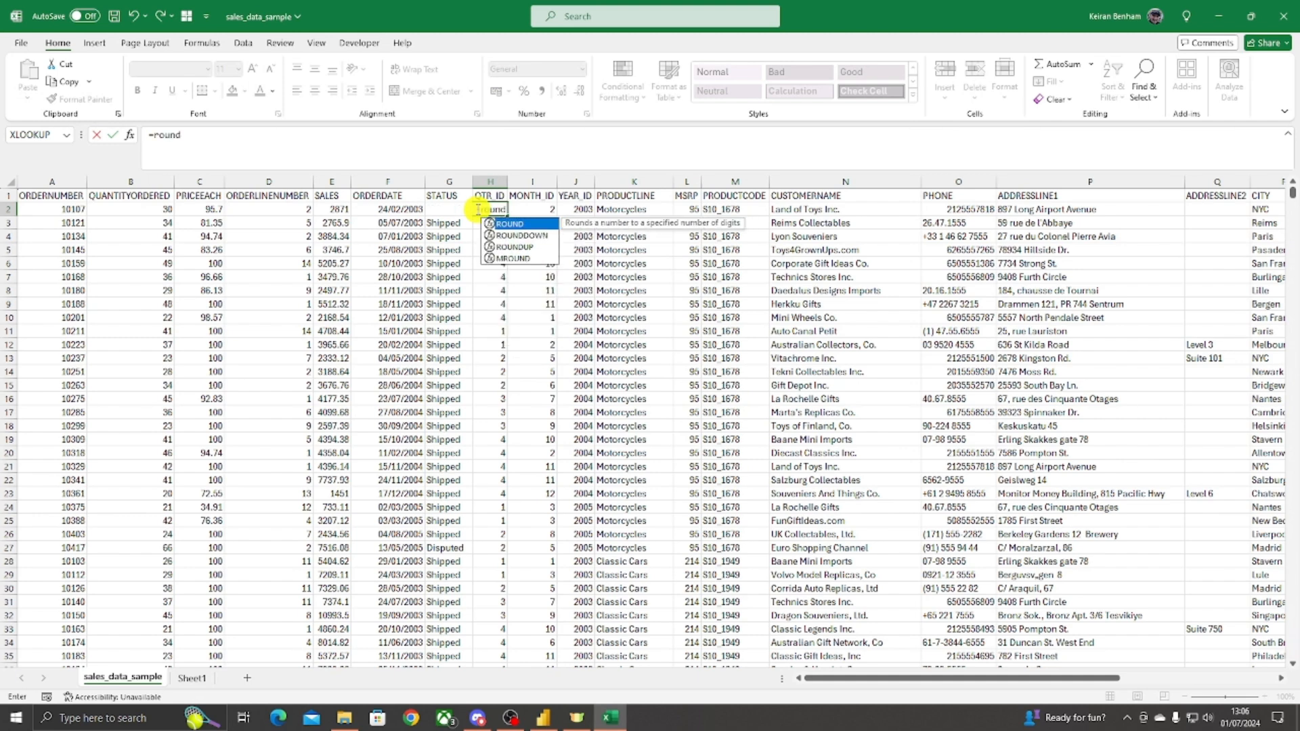
pyautogui.press('Down')
pyautogui.press('Down')
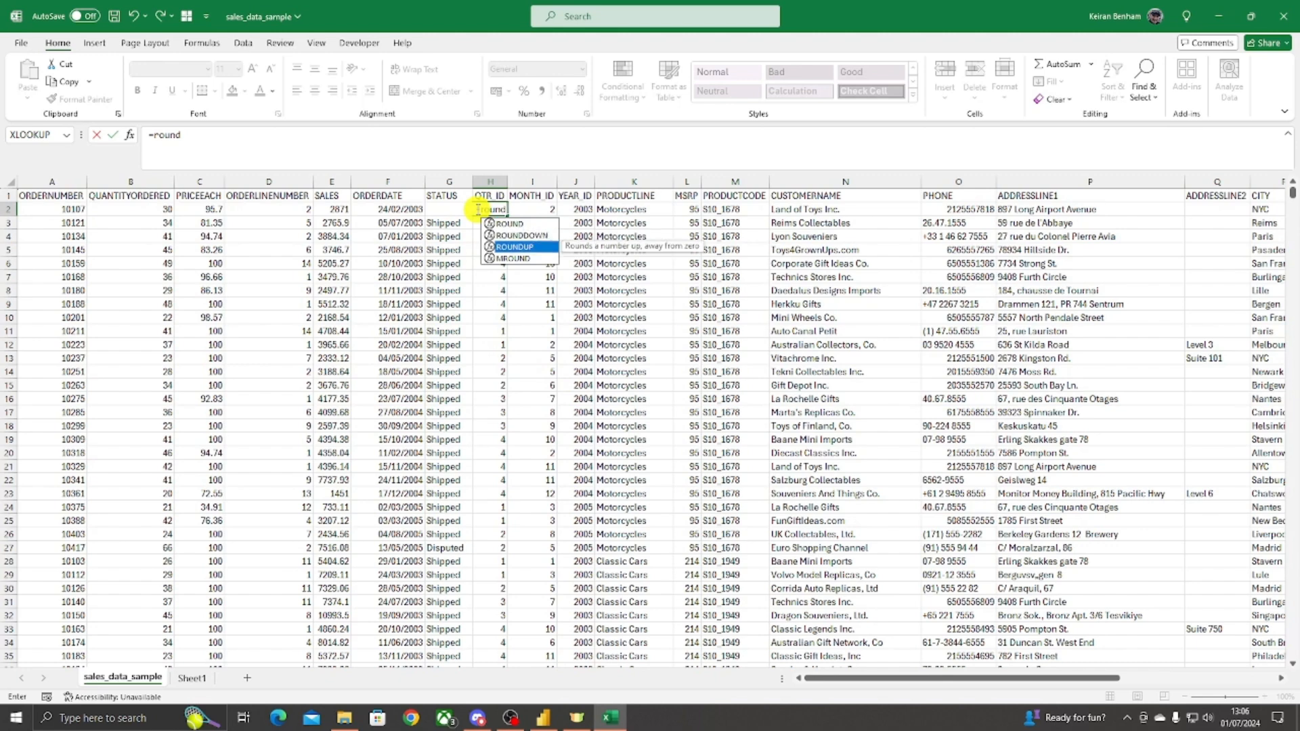
pyautogui.press('Tab')
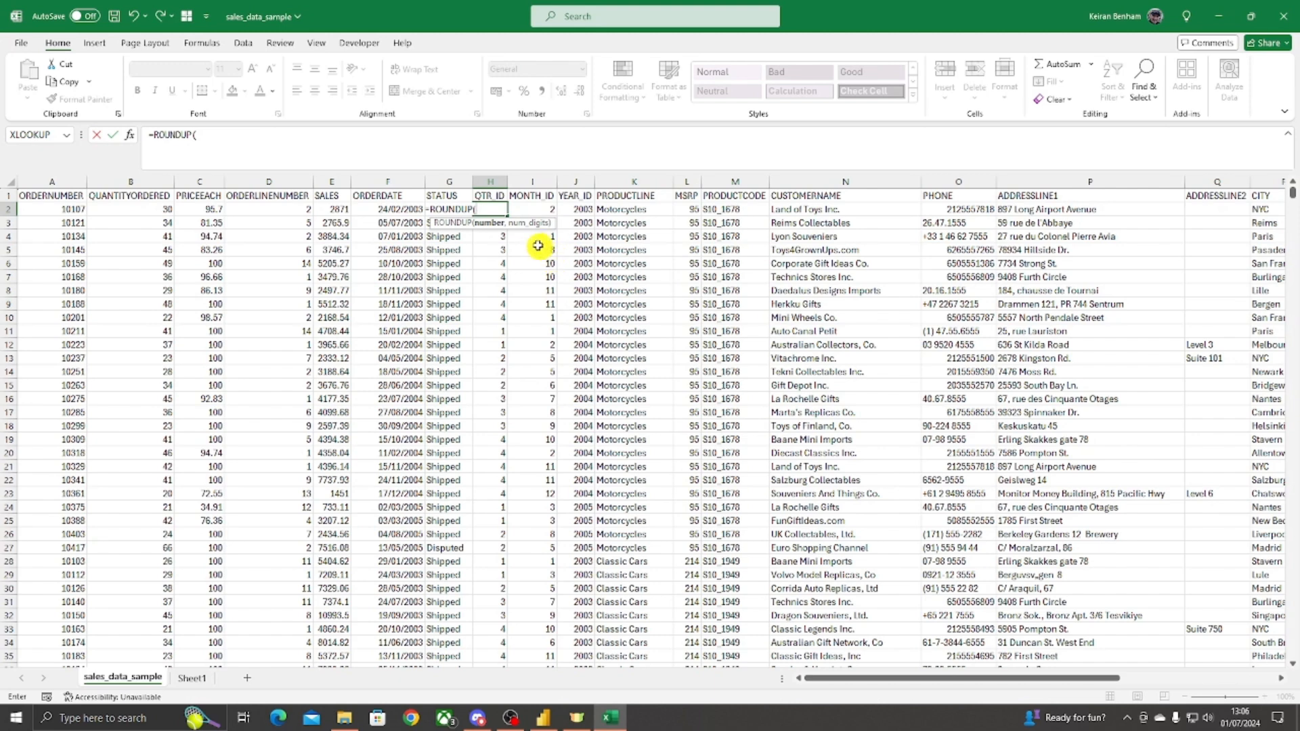
pyautogui.click(531, 209)
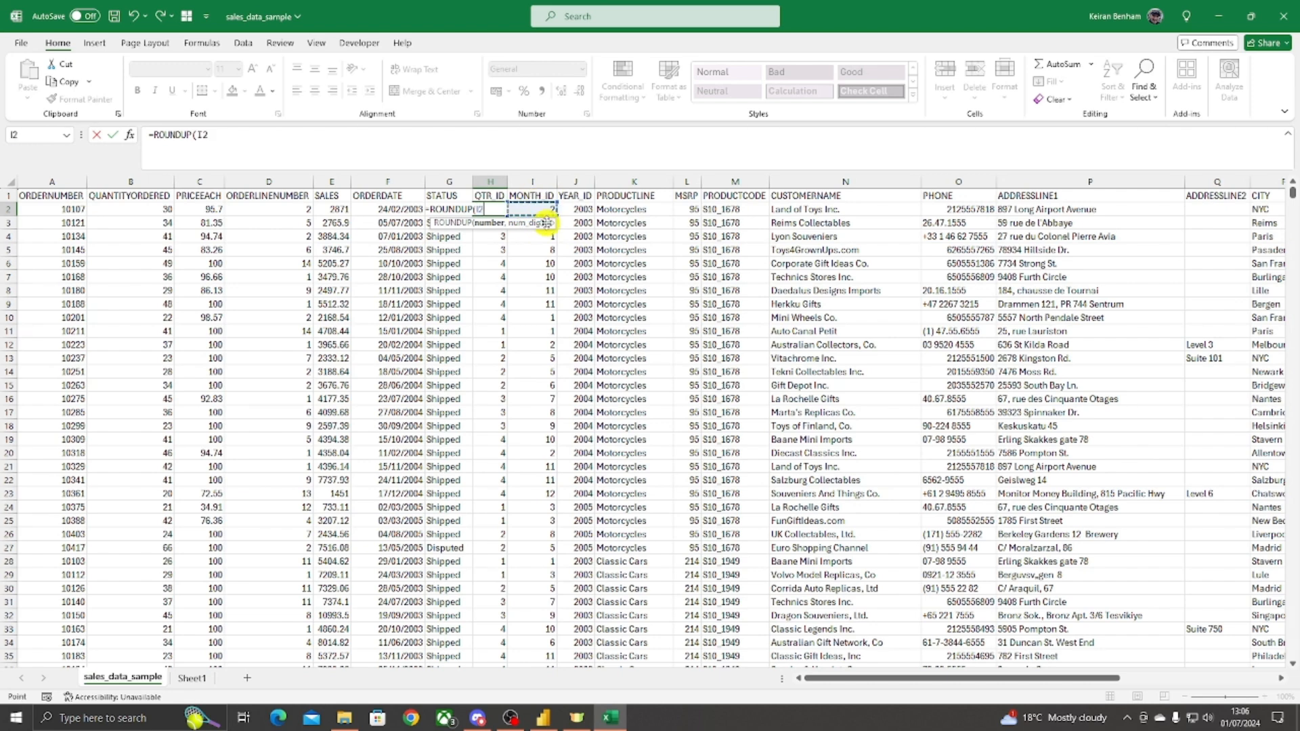
pyautogui.write('/')
pyautogui.write('3,')
pyautogui.write(')')
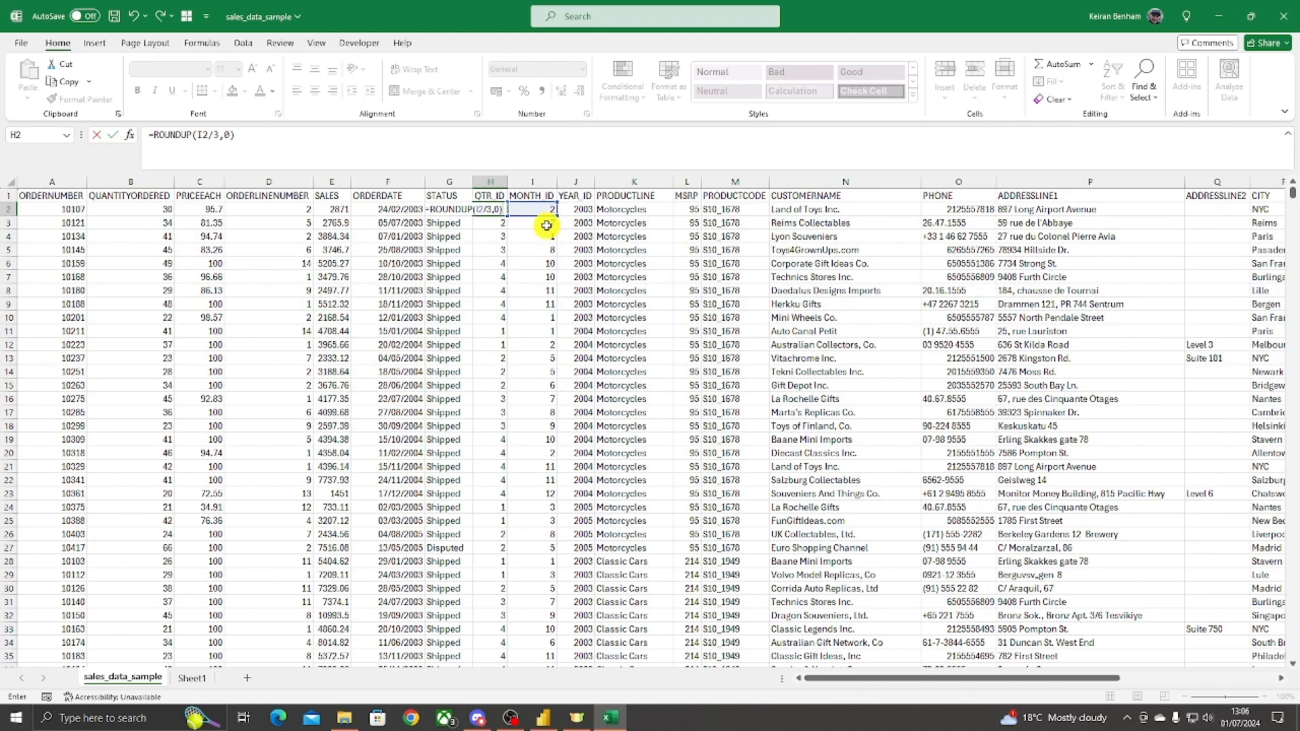
pyautogui.press('Return')
# Step: Examine the ROUNDUP formula in H2 alongside the MONTH_ID value in I2 that it refers to
pyautogui.click(493, 207)
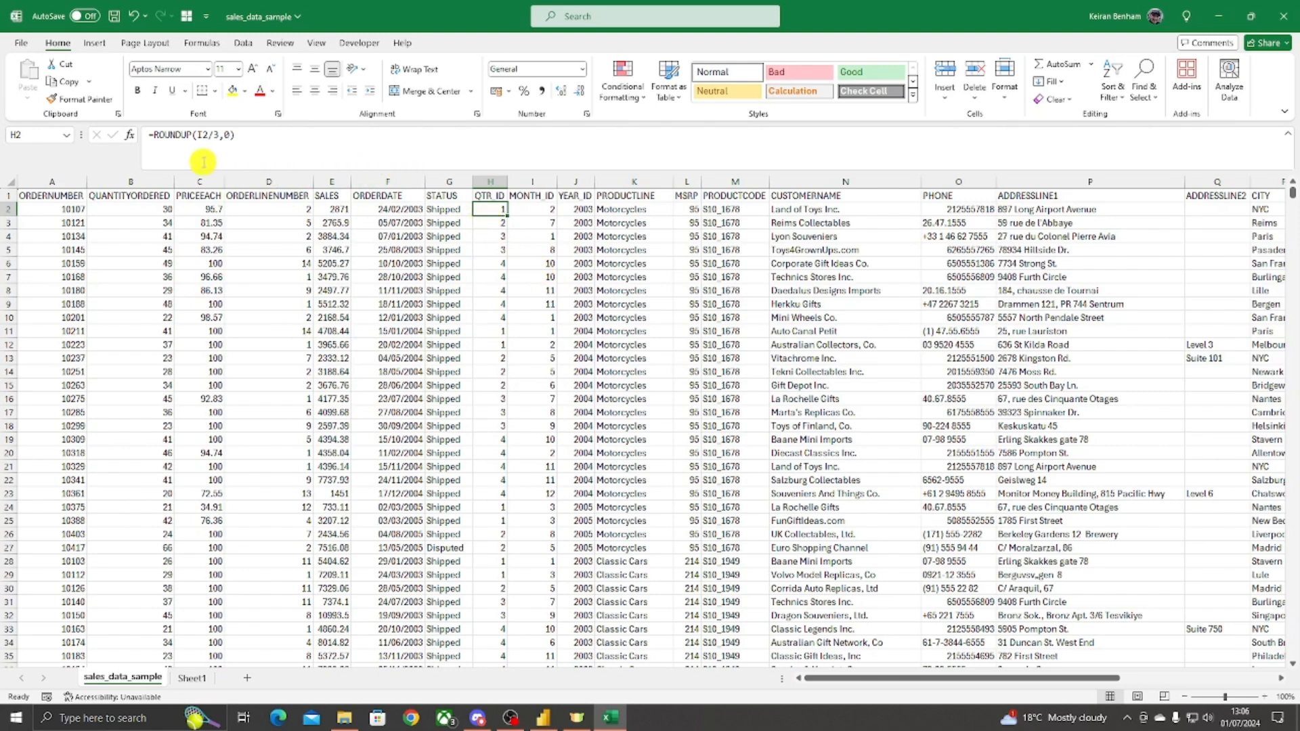
pyautogui.click(528, 209)
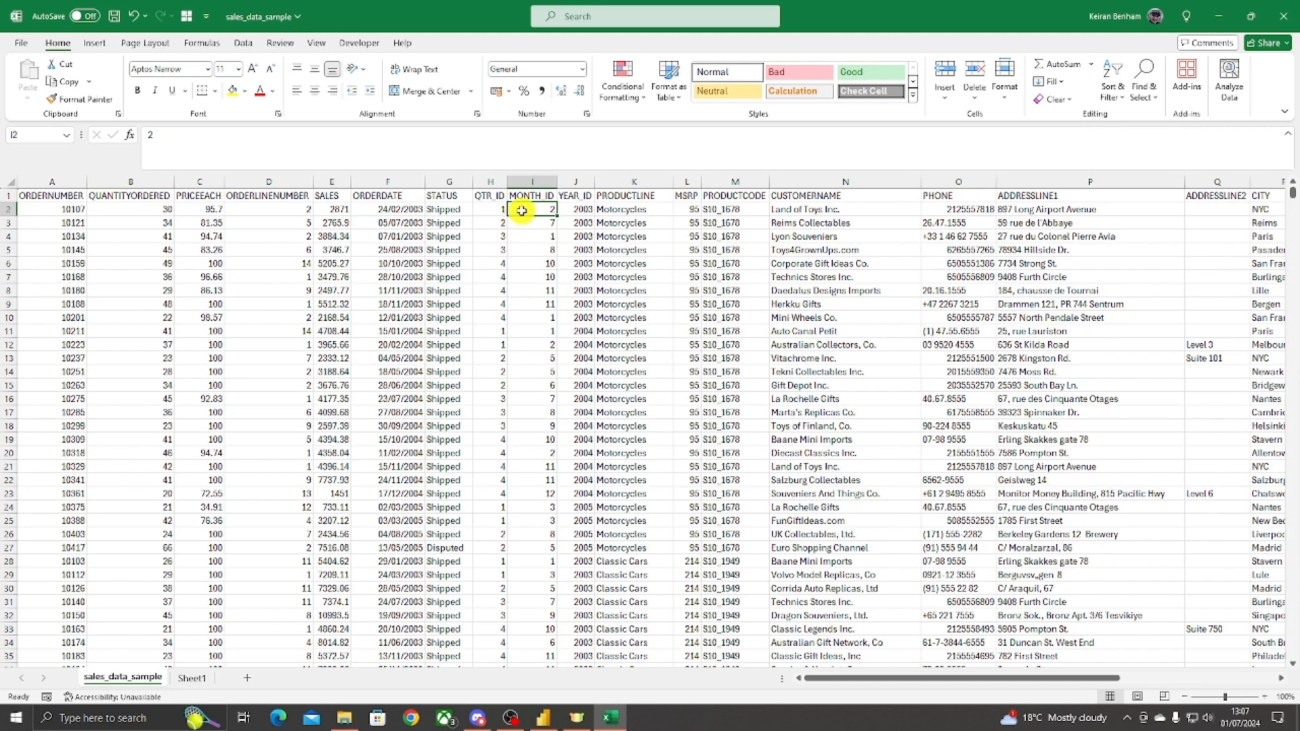
pyautogui.click(487, 209)
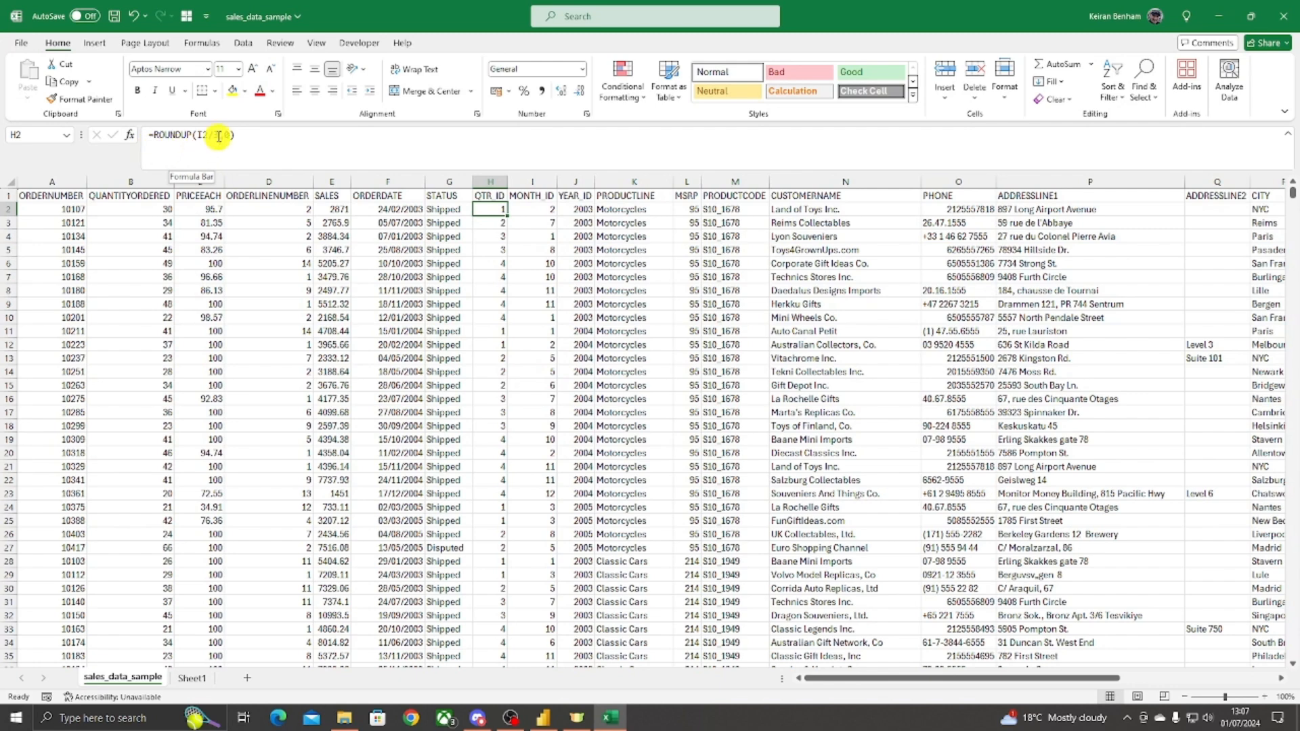
pyautogui.click(536, 211)
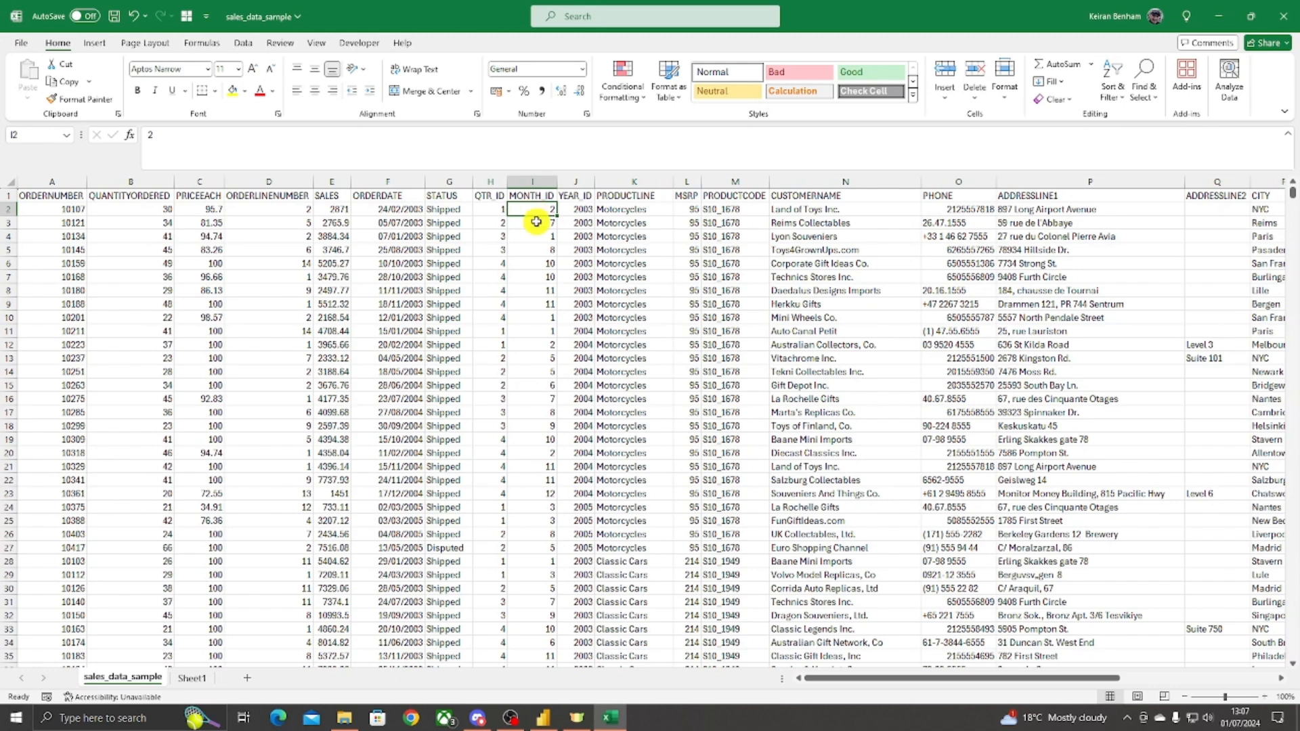
pyautogui.click(498, 208)
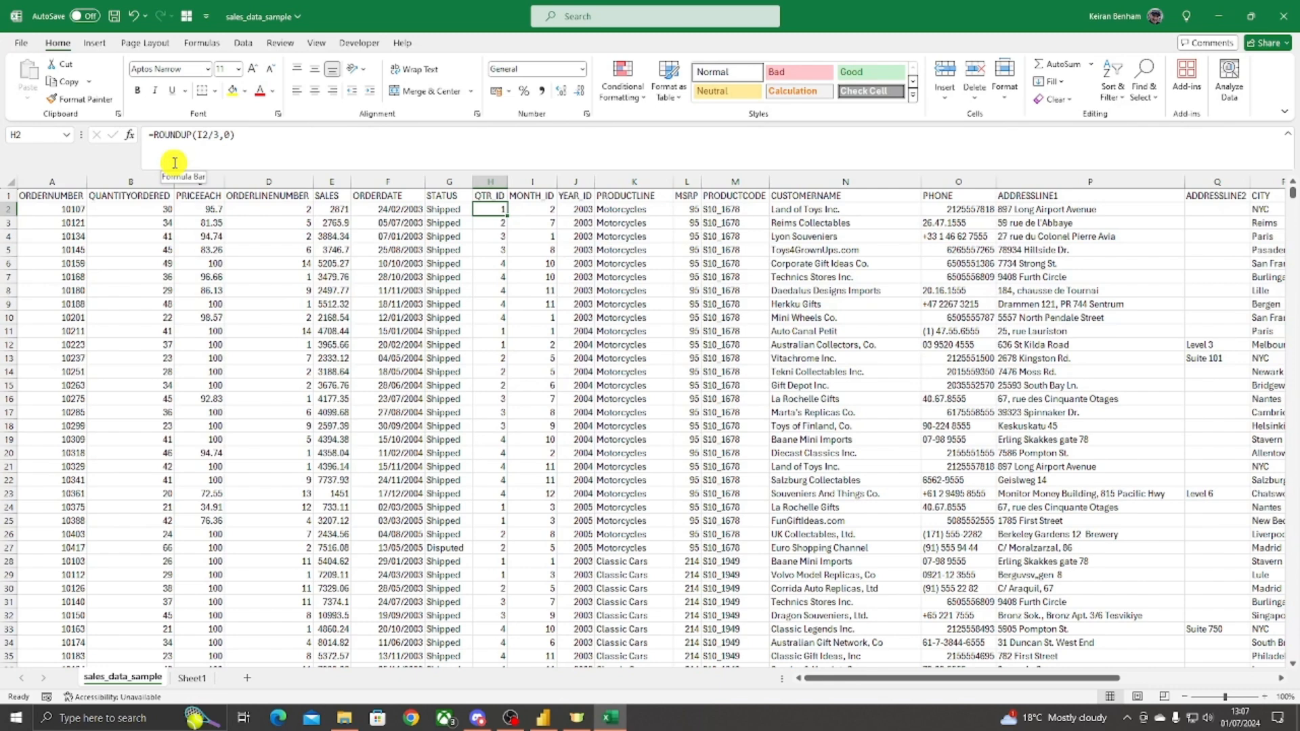
pyautogui.click(541, 213)
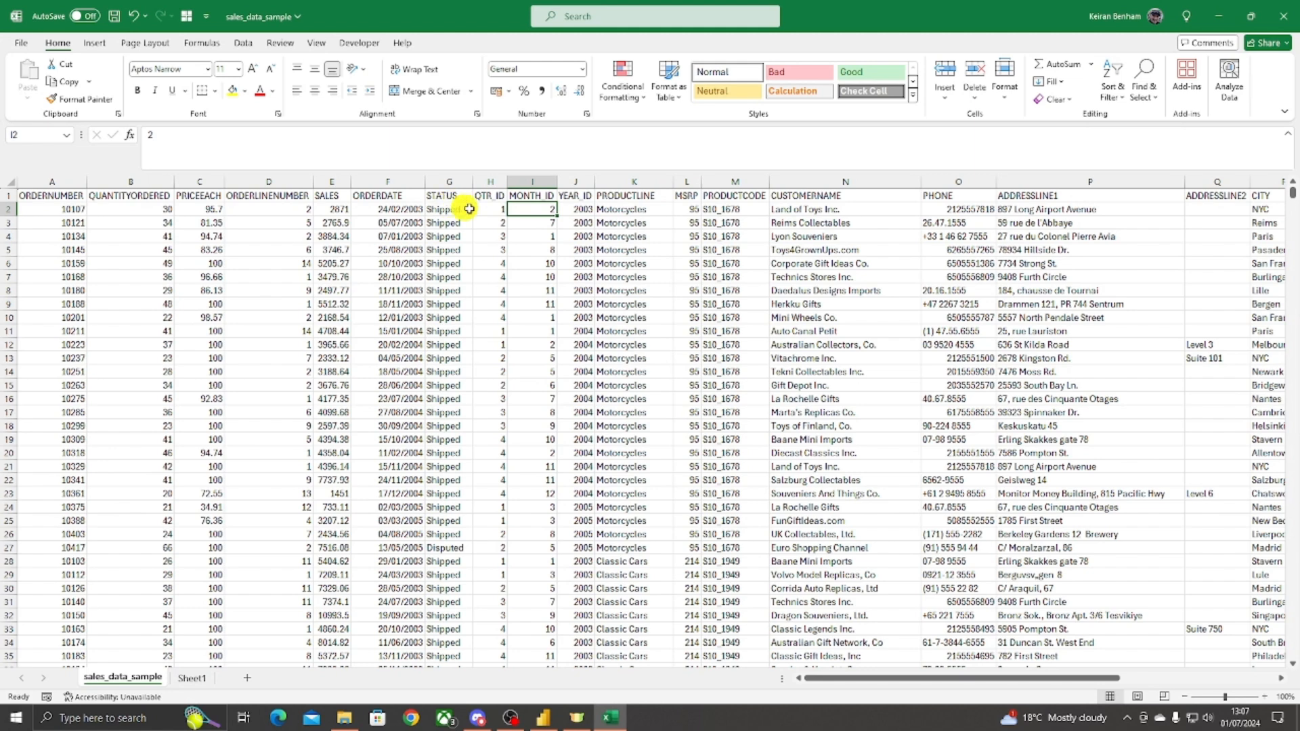
pyautogui.click(492, 209)
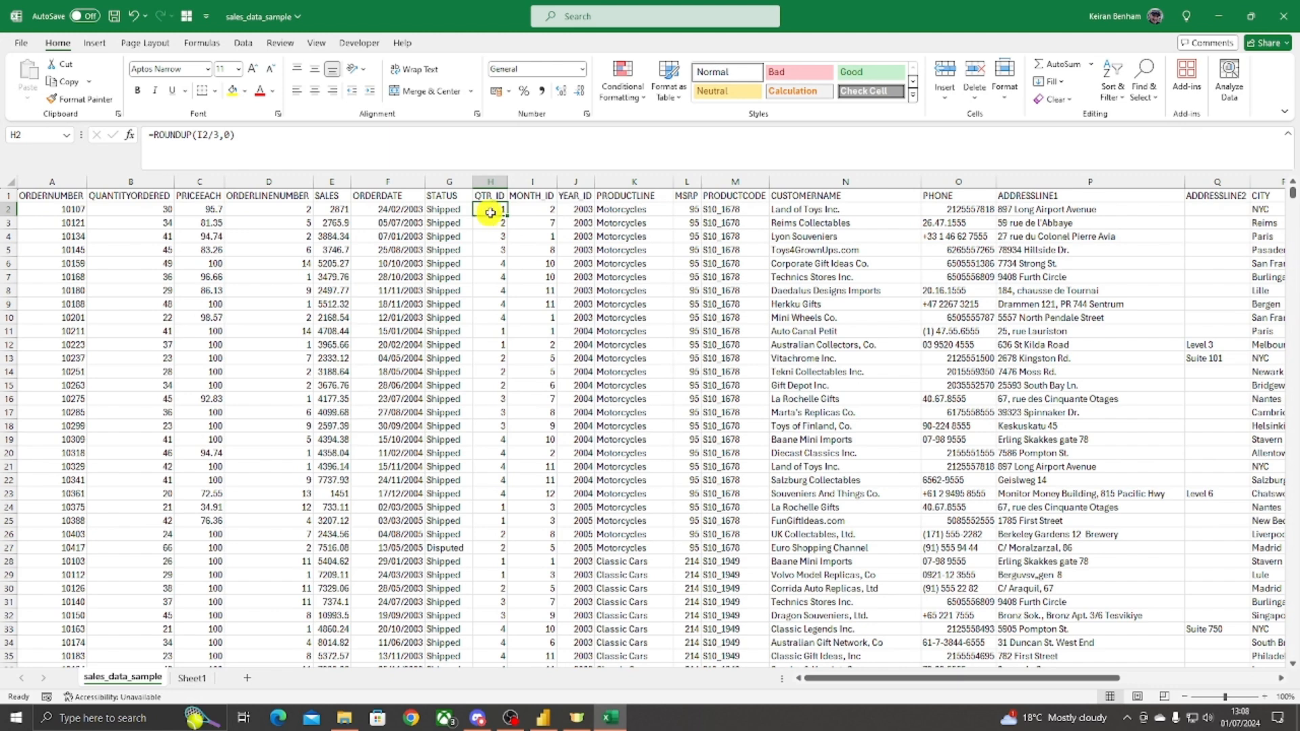
# Step: Test the quarter formula by setting I2 to 3 and 4, and restore I2 to 2
pyautogui.click(527, 210)
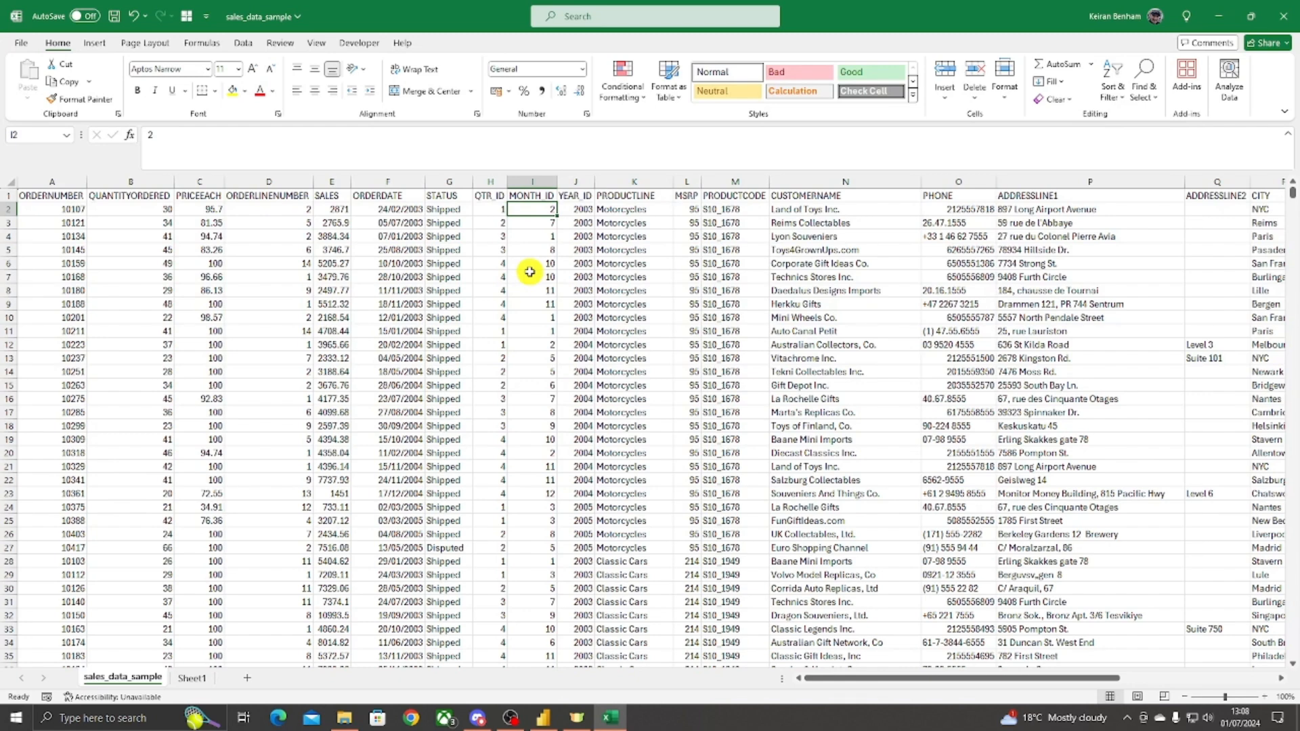
pyautogui.write('3')
pyautogui.press('Return')
pyautogui.press('Up')
pyautogui.write('4')
pyautogui.press('Return')
pyautogui.press('Up')
pyautogui.write('2')
pyautogui.press('Return')
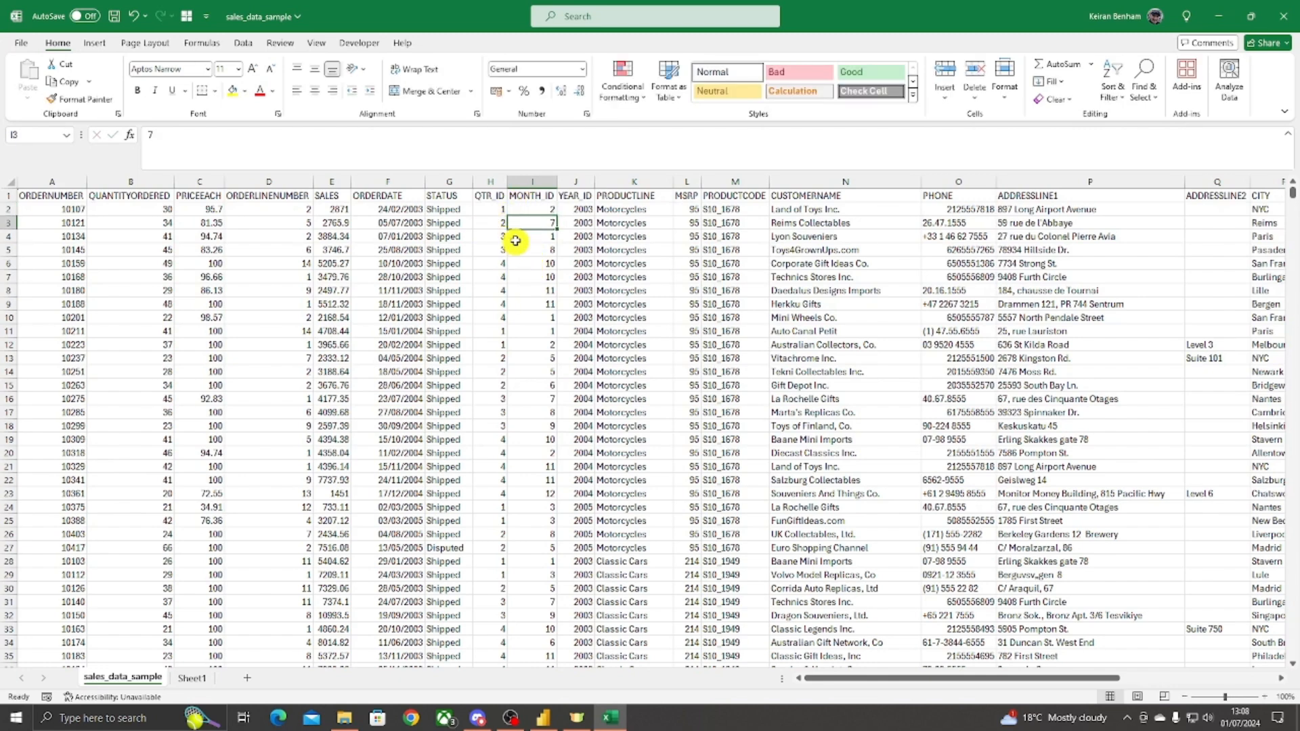
# Step: Fill the QTR_ID formula in H2 down all data rows
pyautogui.click(493, 211)
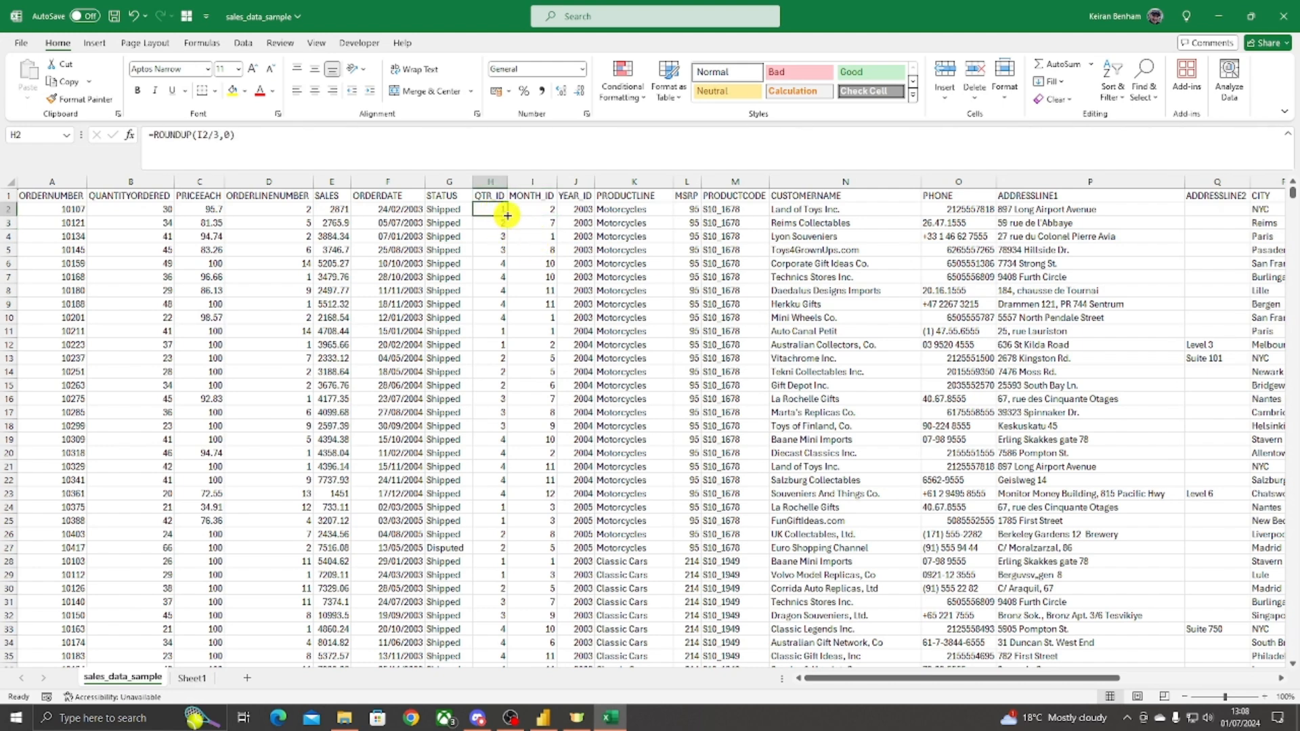
pyautogui.doubleClick(507, 216)
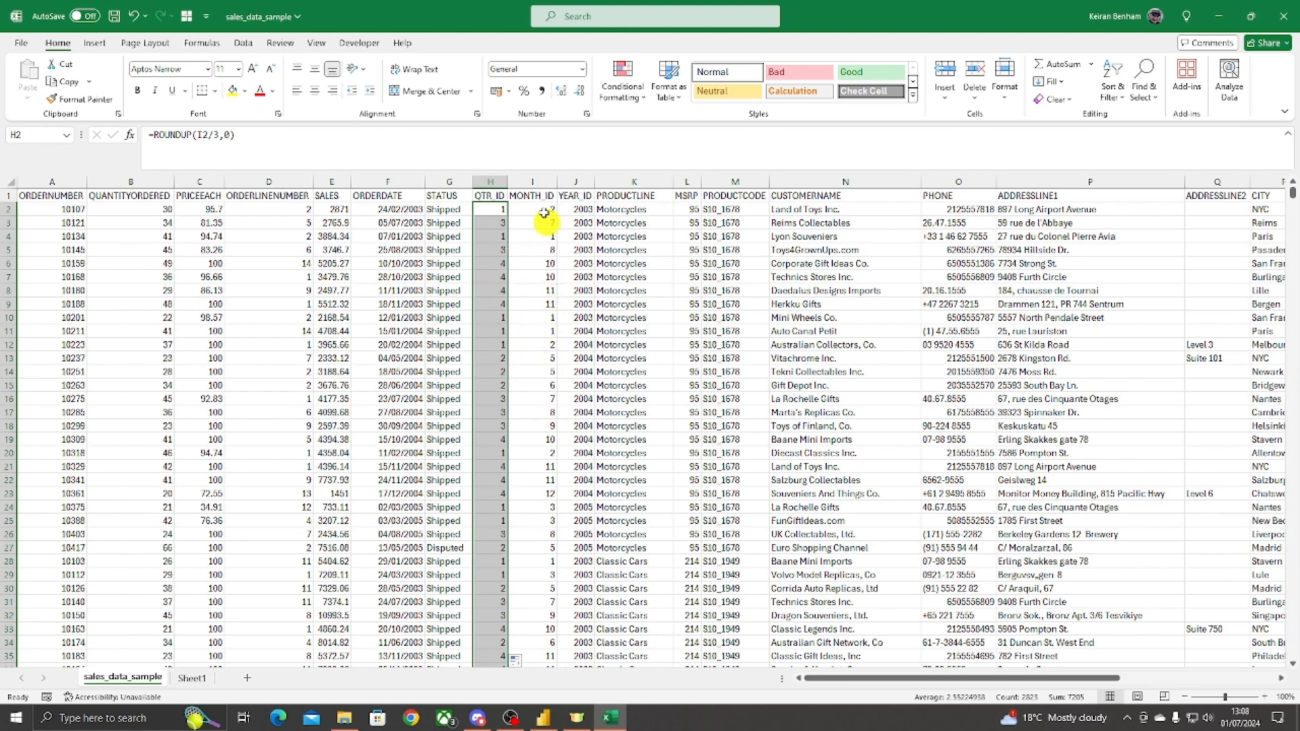
pyautogui.click(492, 209)
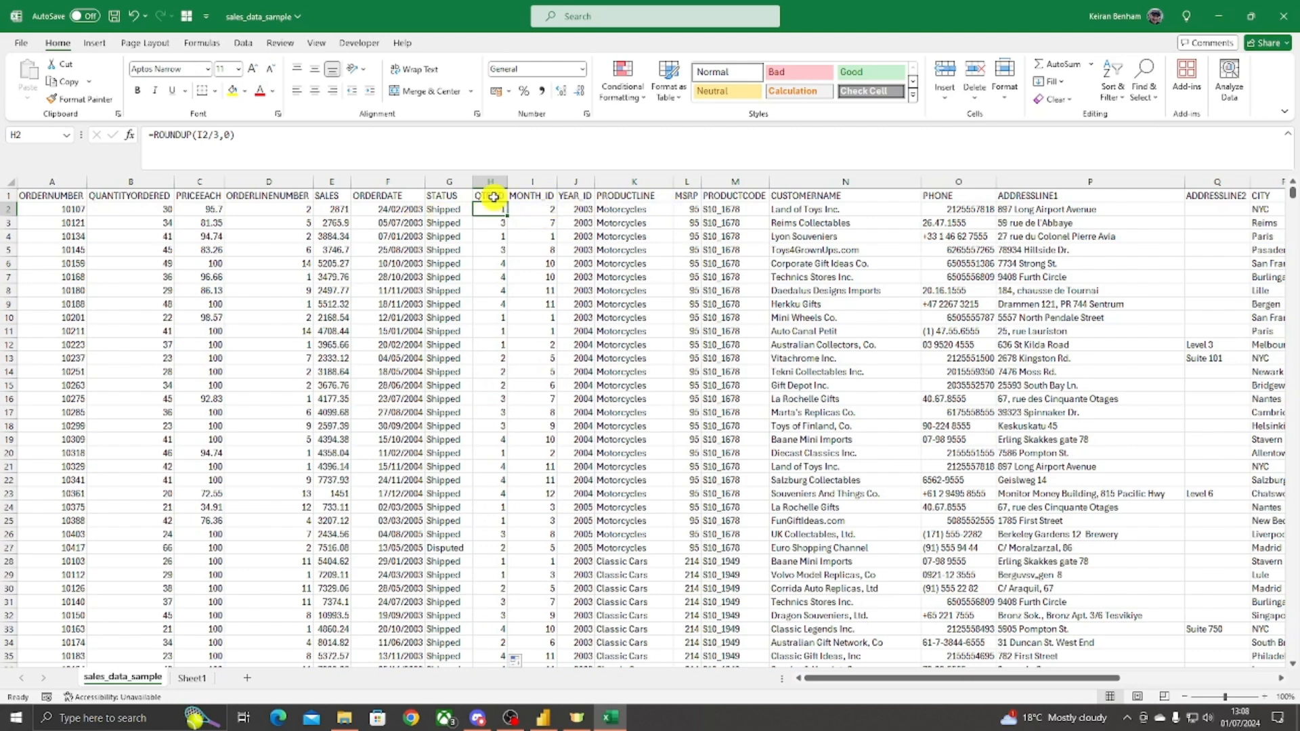
# Step: Add filters to the QTR_ID, MONTH_ID and YEAR_ID headers in H1:J1
pyautogui.moveTo(493, 197); pyautogui.dragTo(579, 196)
pyautogui.click(1113, 78)
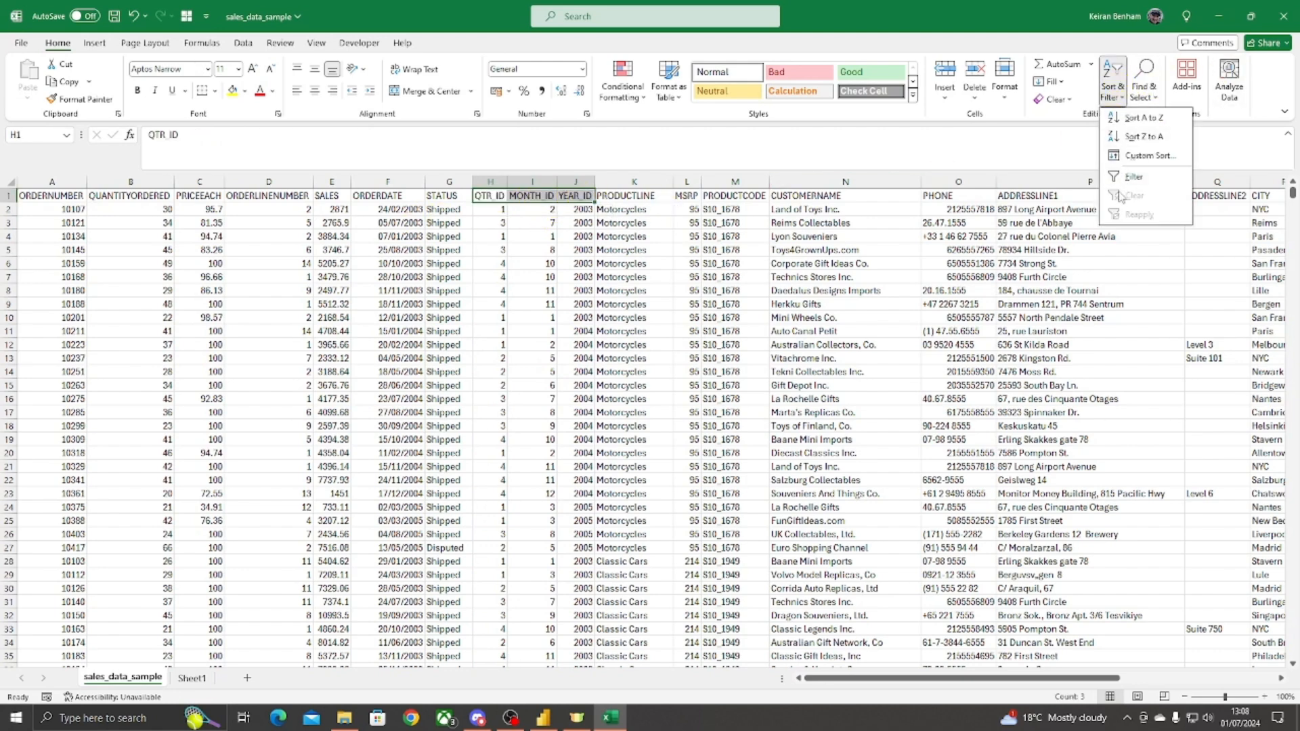
pyautogui.click(1135, 183)
pyautogui.click(531, 225)
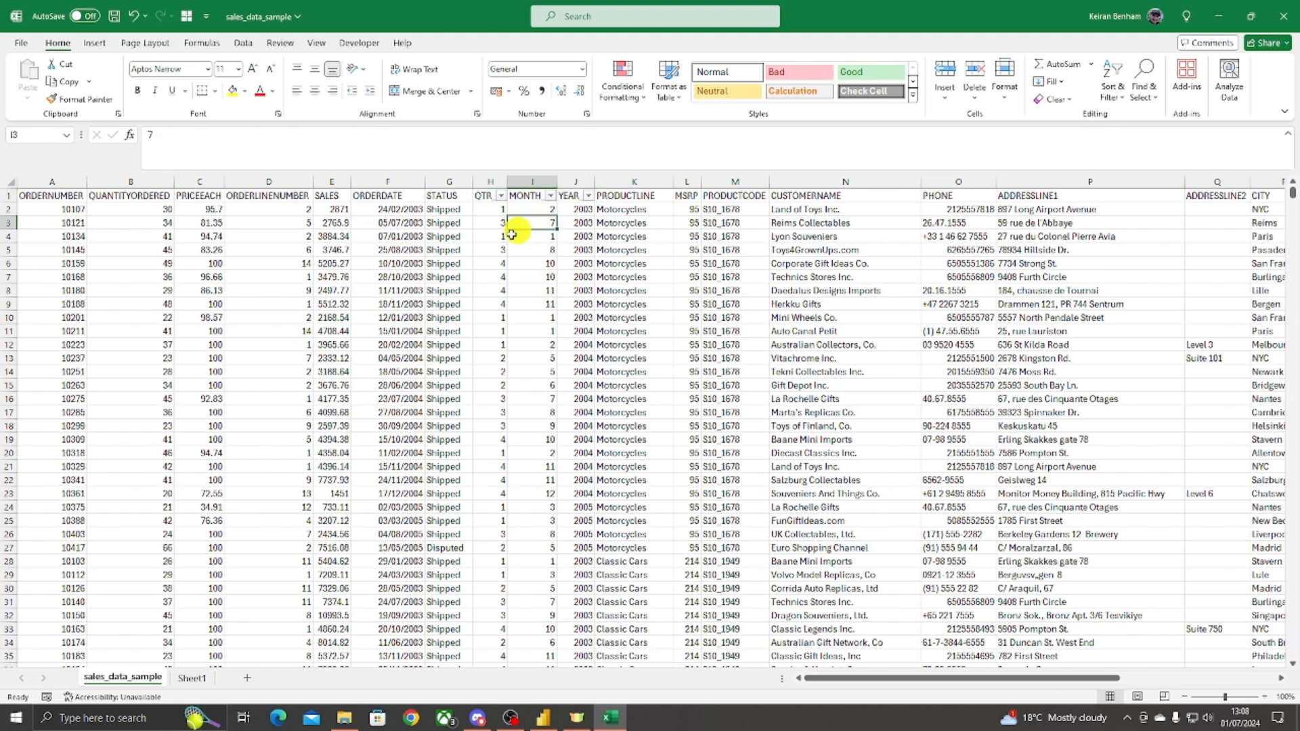
# Step: Filter MONTH_ID to months 1, 2 and 3 and check which quarters the QTR_ID filter lists
pyautogui.click(551, 196)
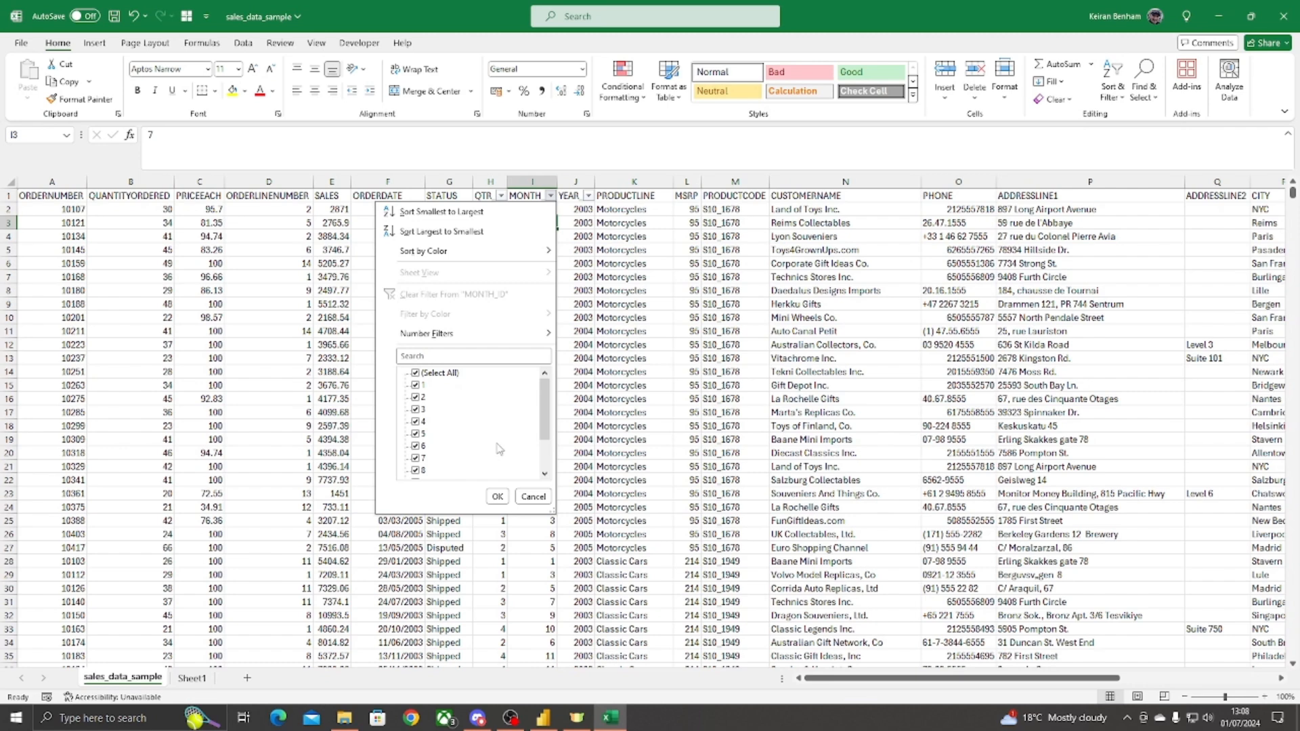
pyautogui.click(416, 373)
pyautogui.click(416, 386)
pyautogui.click(416, 398)
pyautogui.click(416, 410)
pyautogui.click(497, 497)
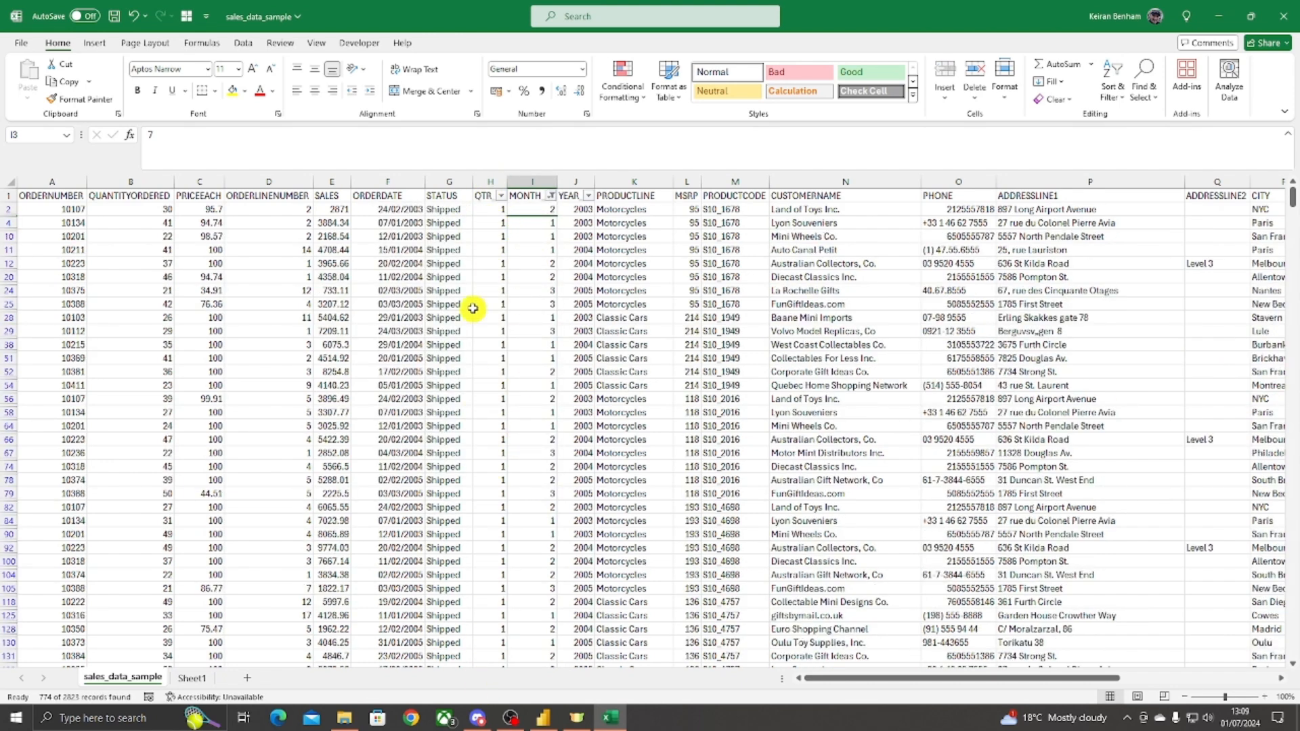
pyautogui.click(501, 196)
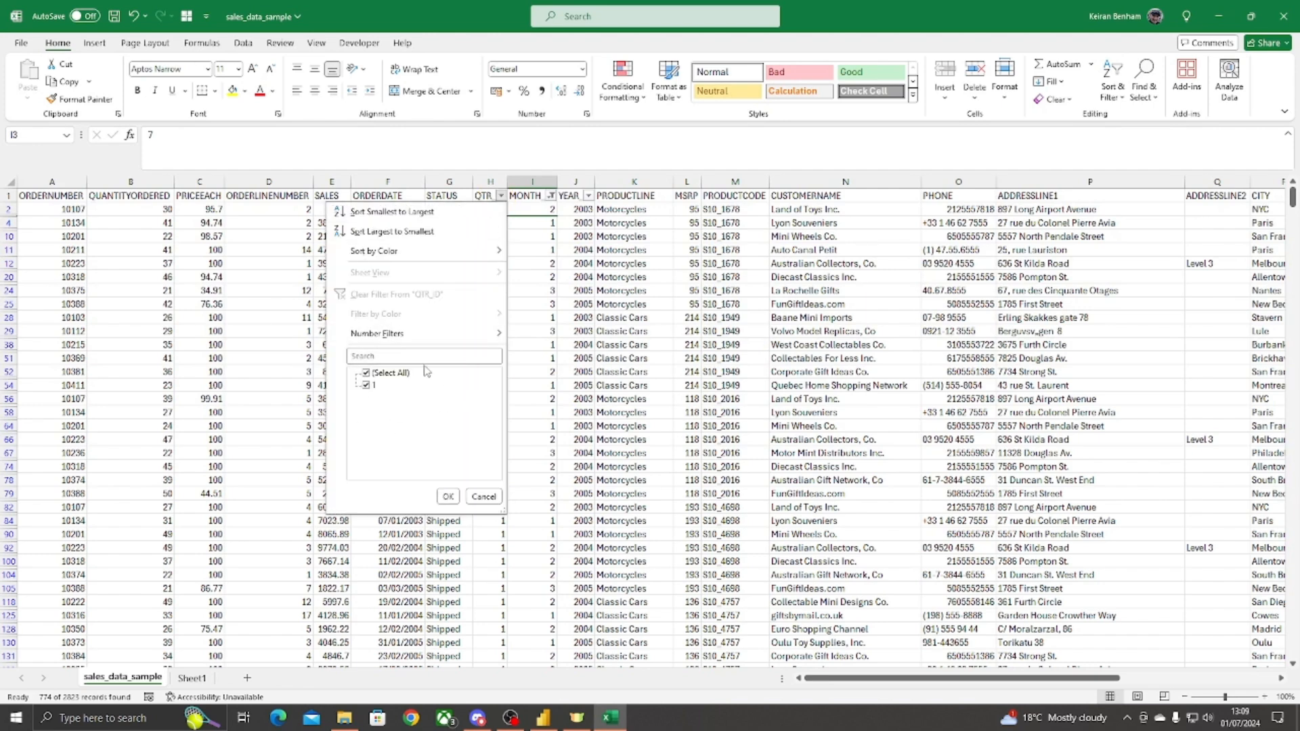
# Step: Filter MONTH_ID to months 4, 5 and 6 and check which quarters the QTR_ID filter lists
pyautogui.click(483, 496)
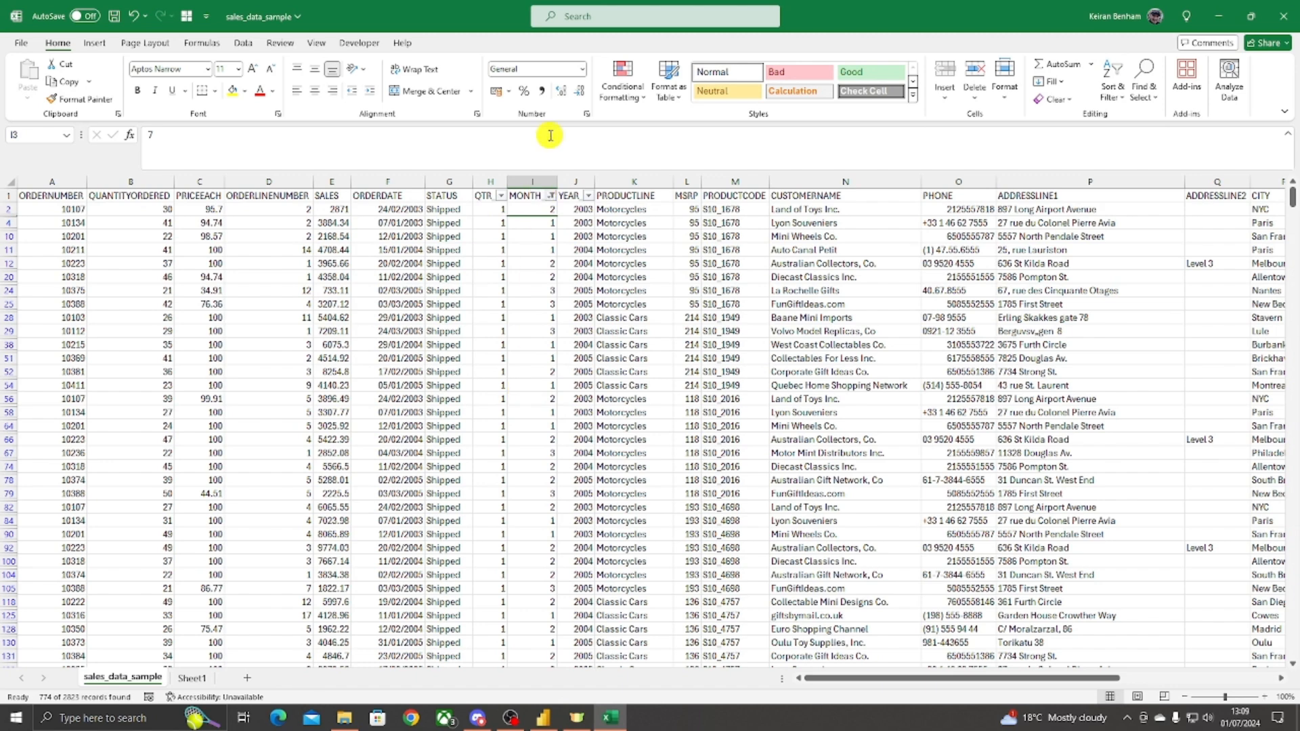
pyautogui.click(552, 196)
pyautogui.click(416, 384)
pyautogui.click(416, 397)
pyautogui.click(416, 409)
pyautogui.click(416, 421)
pyautogui.click(416, 434)
pyautogui.click(416, 446)
pyautogui.click(497, 497)
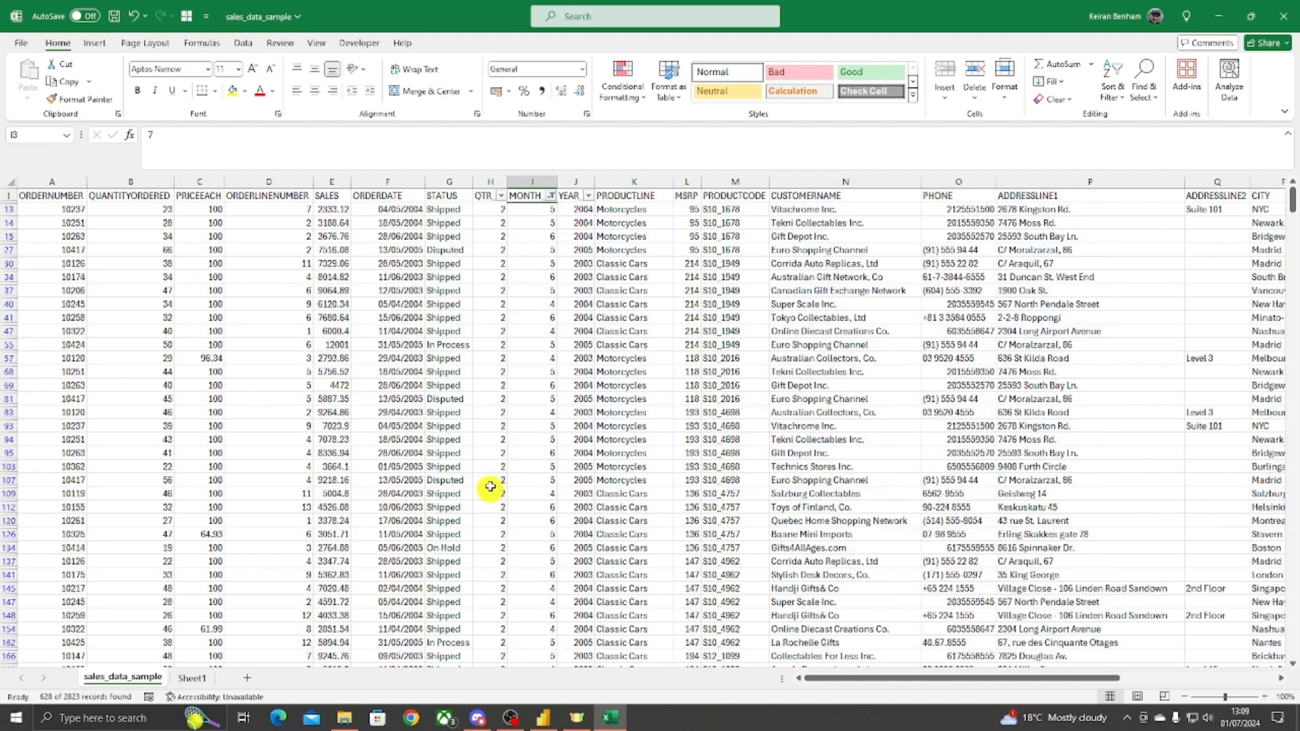
pyautogui.click(501, 197)
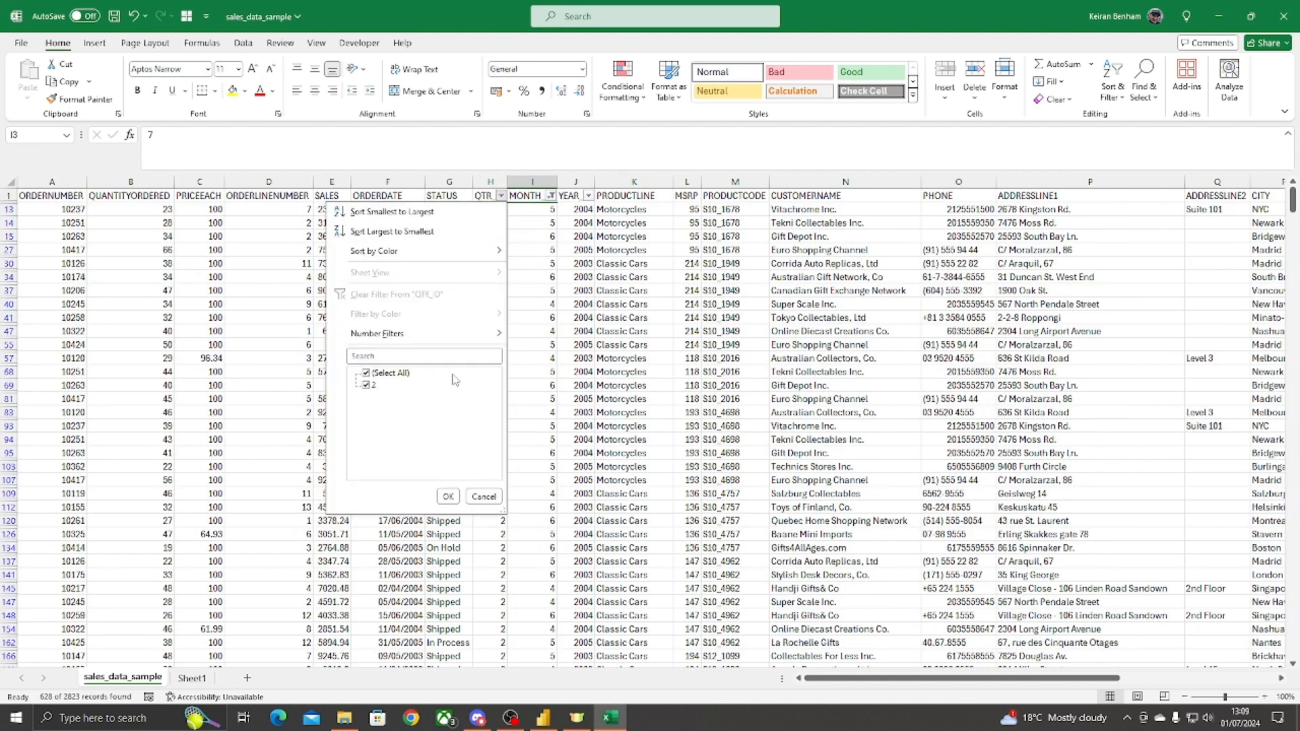
pyautogui.click(551, 243)
# Step: Filter MONTH_ID to months 7, 8 and 9 and check which quarters the QTR_ID filter lists
pyautogui.click(551, 195)
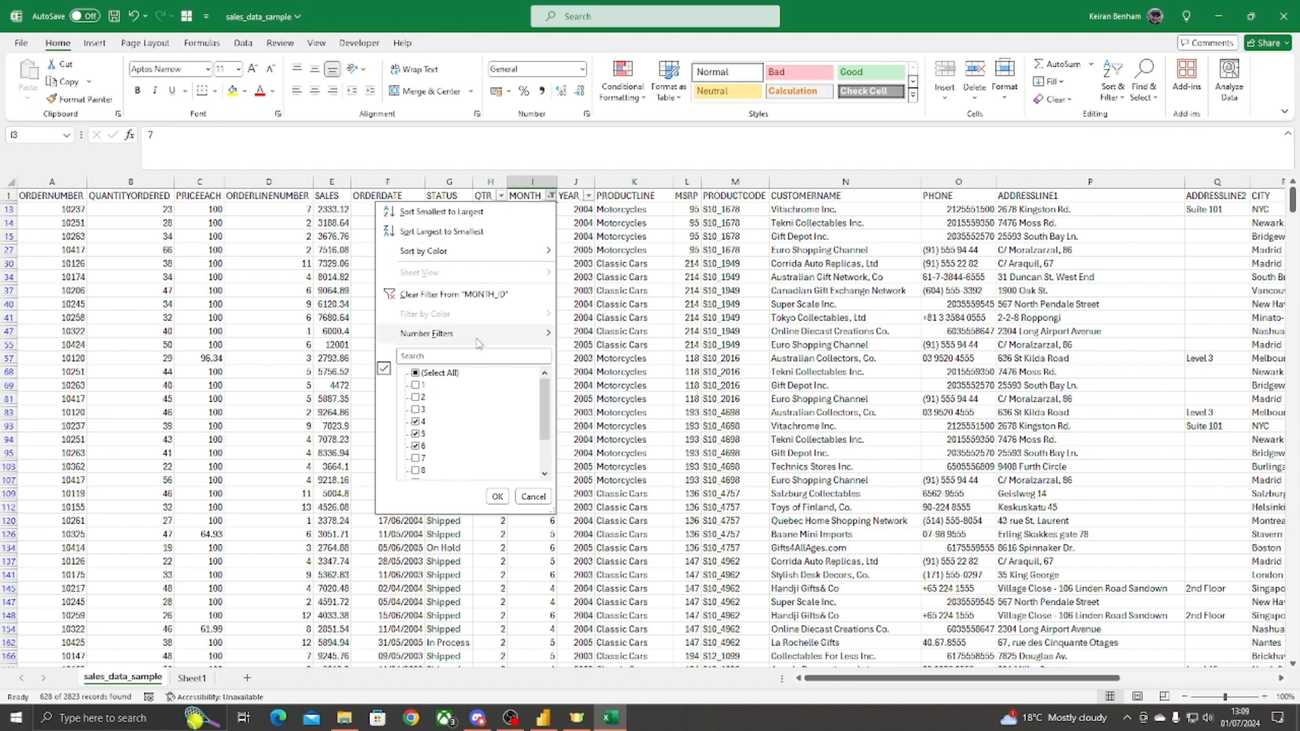
pyautogui.click(416, 422)
pyautogui.click(416, 434)
pyautogui.click(416, 446)
pyautogui.scroll(-2, 420, 437)
pyautogui.click(415, 410)
pyautogui.click(416, 421)
pyautogui.click(416, 433)
pyautogui.click(498, 496)
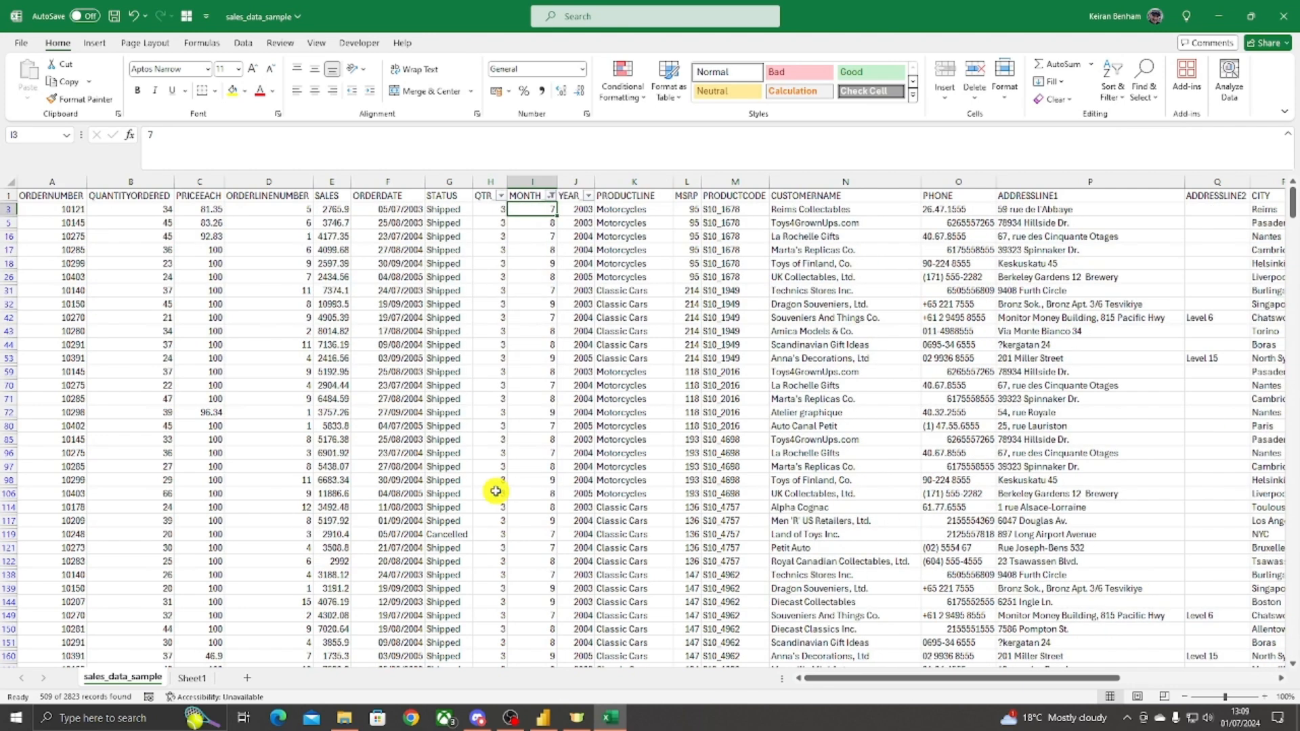
pyautogui.click(500, 196)
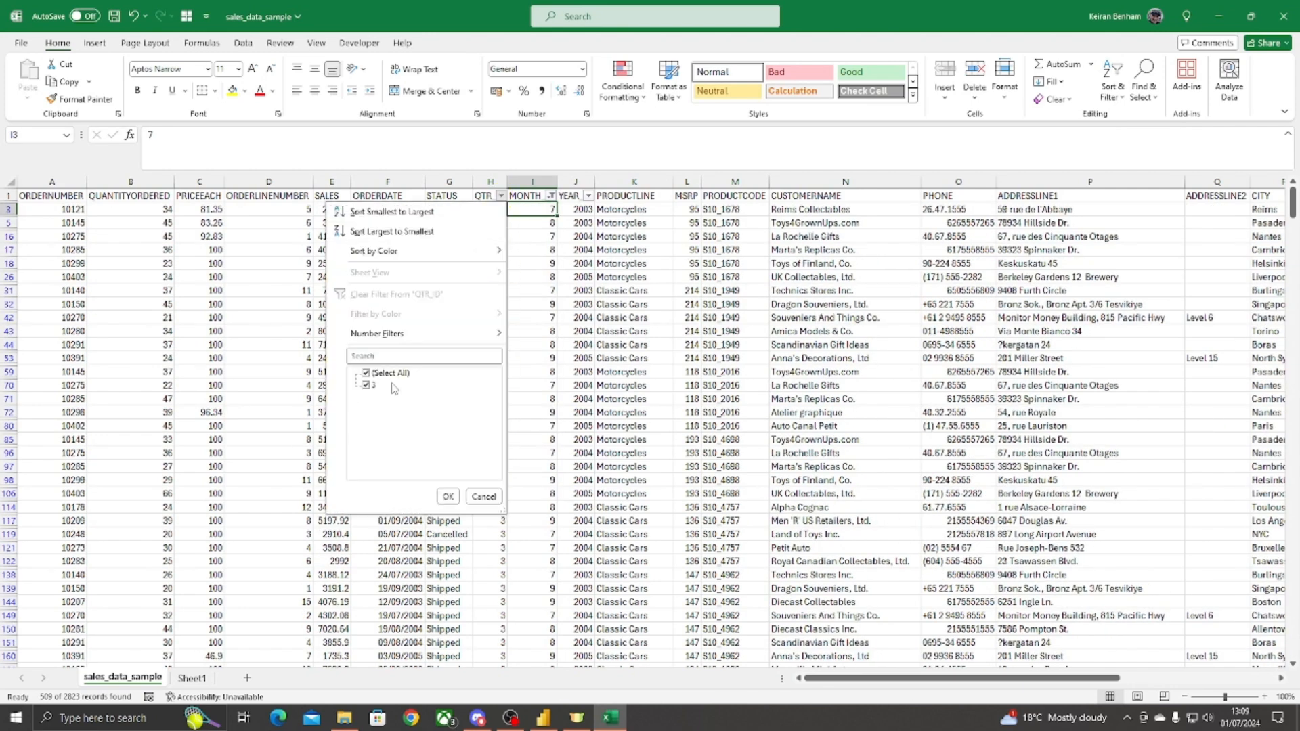
pyautogui.click(449, 496)
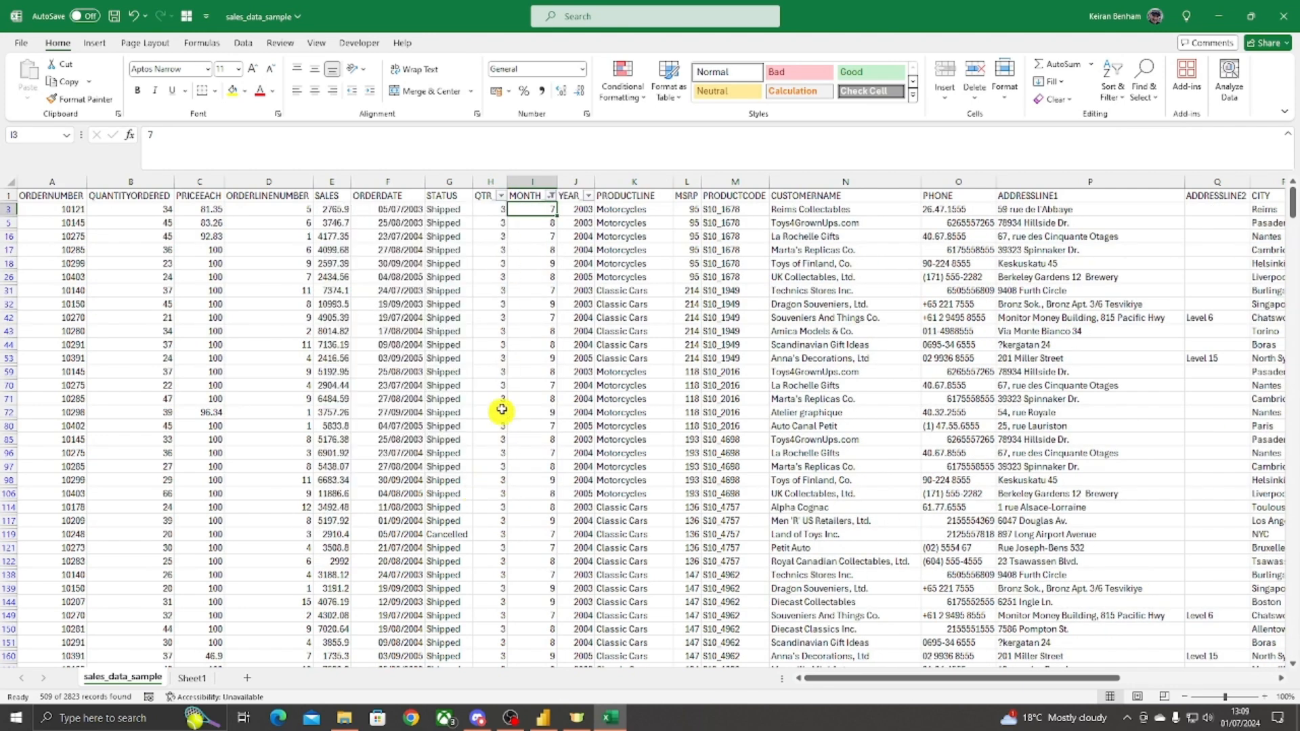
# Step: Filter MONTH_ID to months 10, 11 and 12 and check which quarters the QTR_ID filter lists
pyautogui.click(551, 196)
pyautogui.scroll(-2, 445, 406)
pyautogui.click(416, 409)
pyautogui.click(416, 421)
pyautogui.click(416, 434)
pyautogui.click(415, 445)
pyautogui.click(416, 458)
pyautogui.click(416, 470)
pyautogui.click(498, 496)
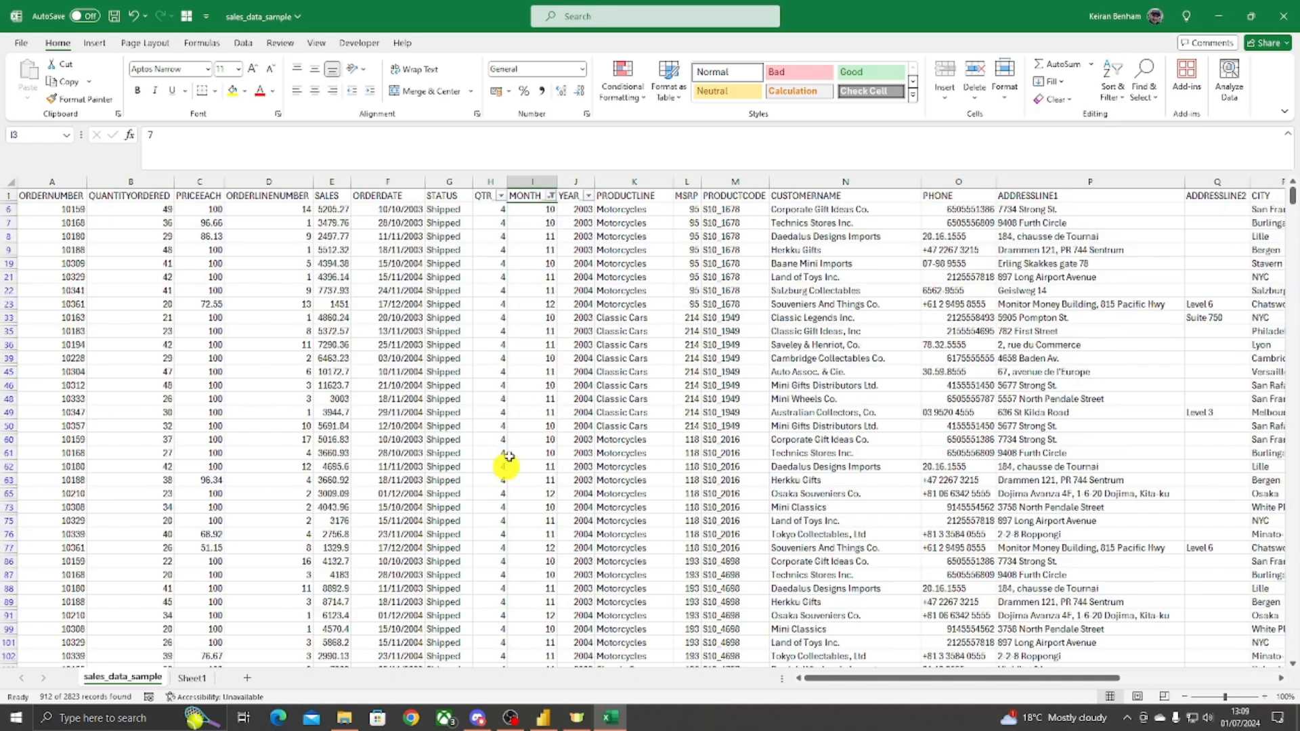
pyautogui.click(501, 196)
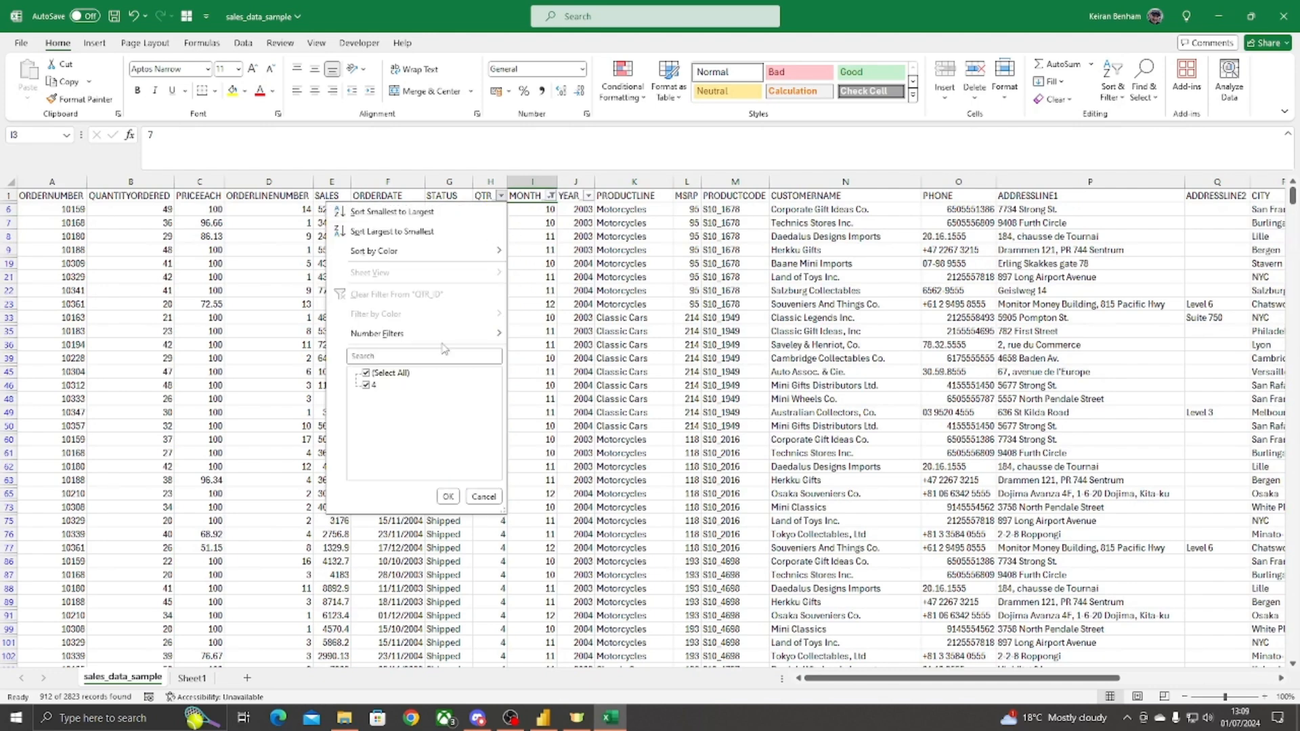
pyautogui.click(485, 497)
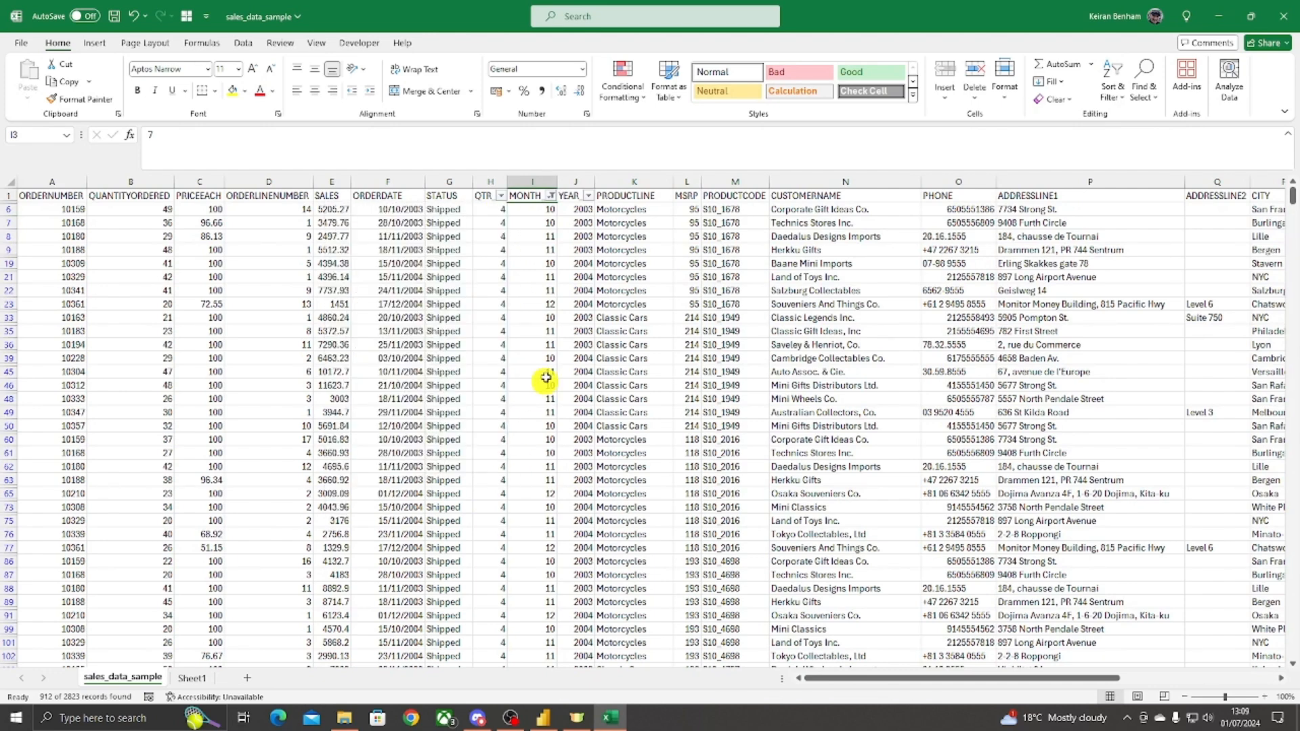
# Step: Clear the MONTH_ID filter and remove the filters from the headers in H1:J1
pyautogui.click(552, 196)
pyautogui.click(451, 296)
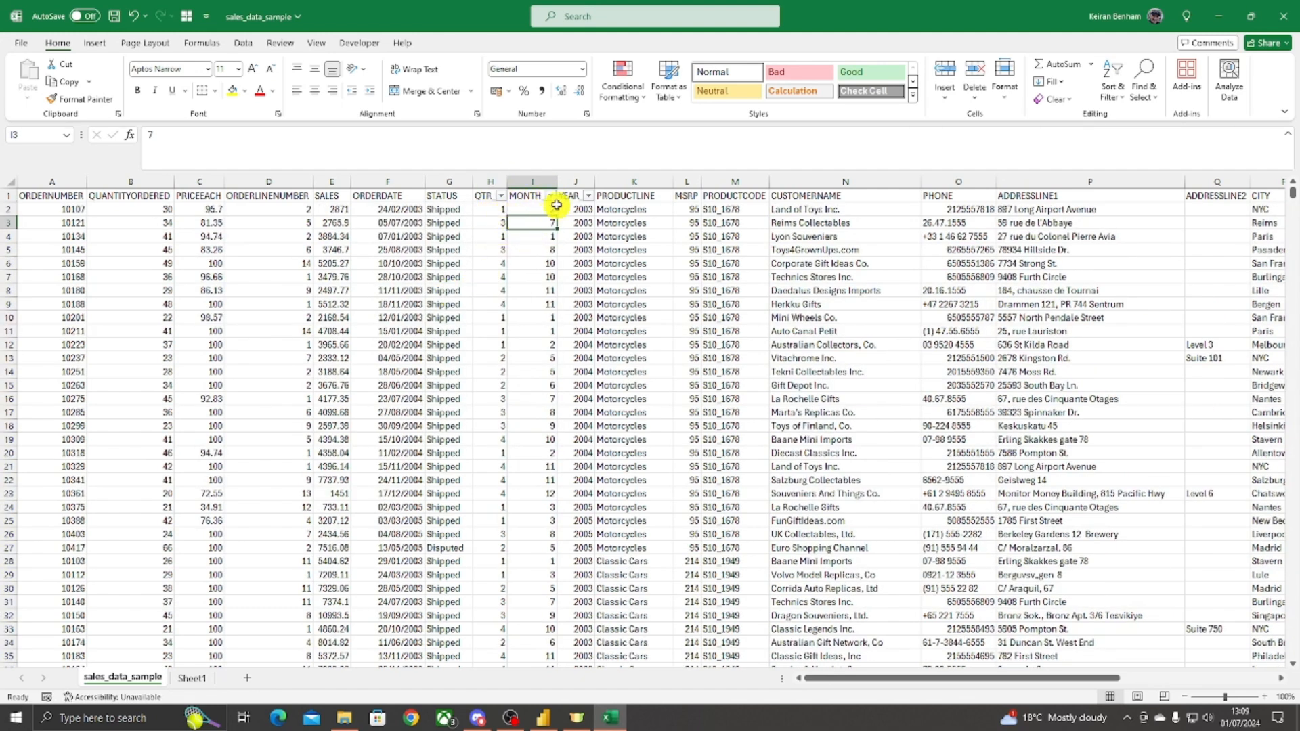
pyautogui.moveTo(500, 197); pyautogui.dragTo(573, 196)
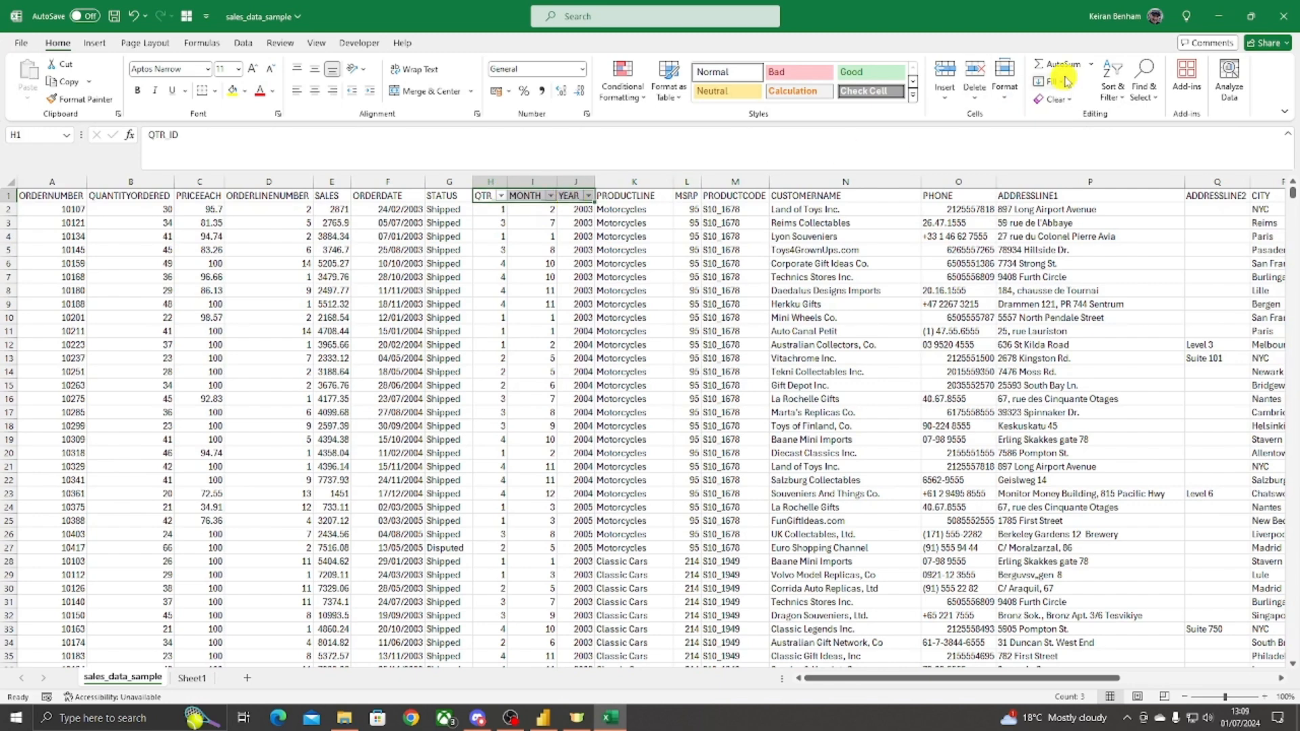
pyautogui.click(1112, 87)
pyautogui.click(1116, 170)
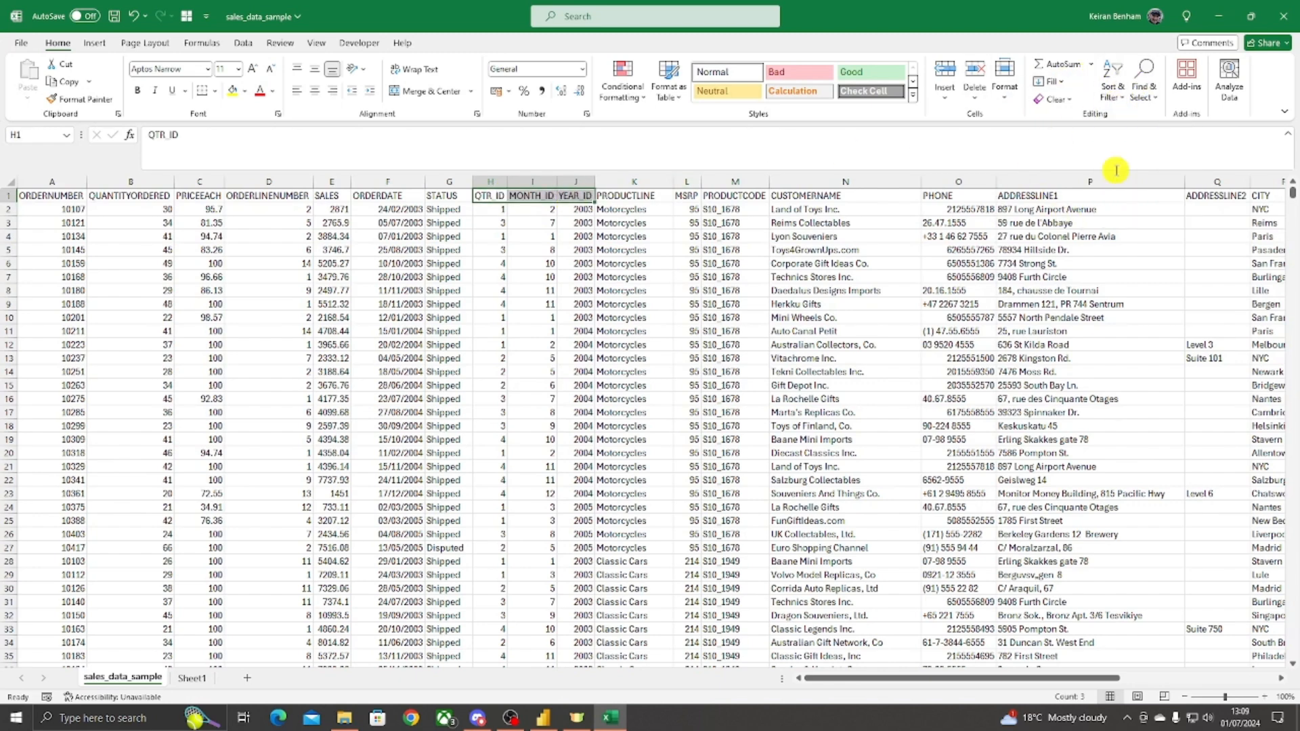
# Step: Replace the QTR_ID formulas from H2 down to the last data row with their static values
pyautogui.click(499, 210)
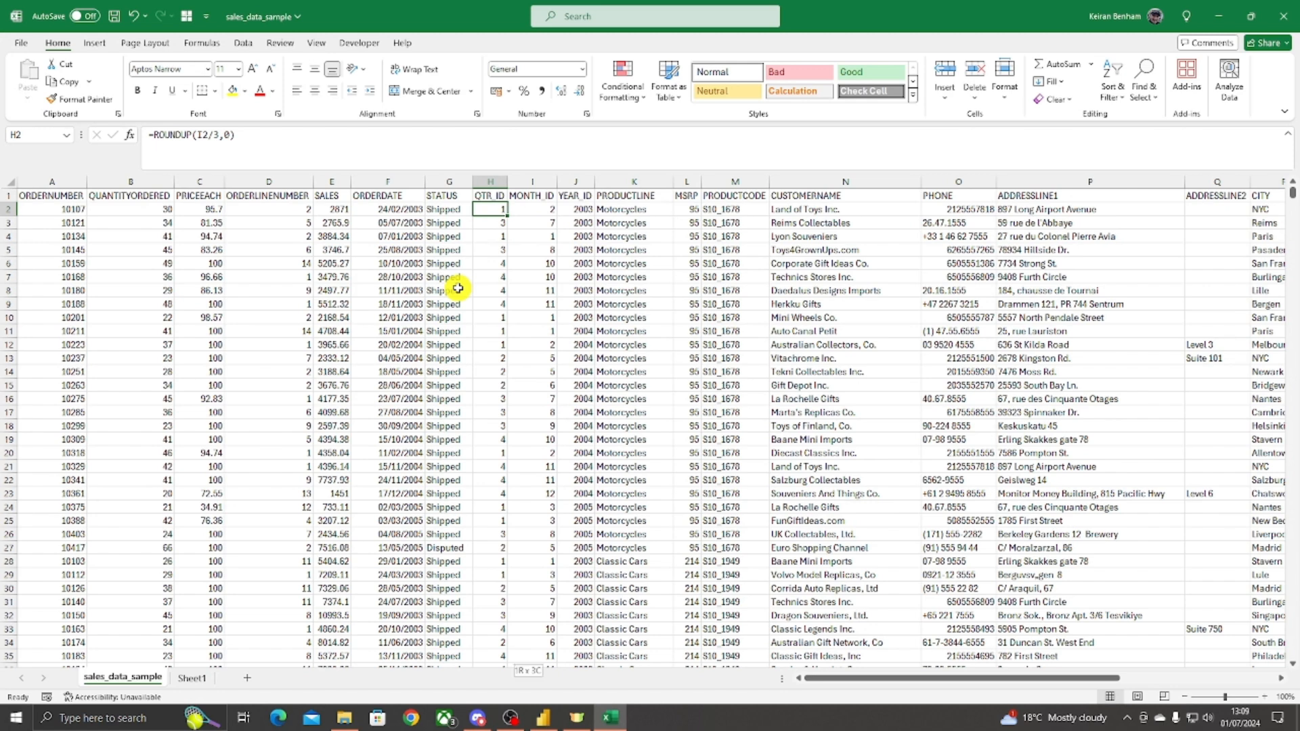
pyautogui.hotkey('ctrl', 'shift', 'Down')
pyautogui.hotkey('ctrl', 'c')
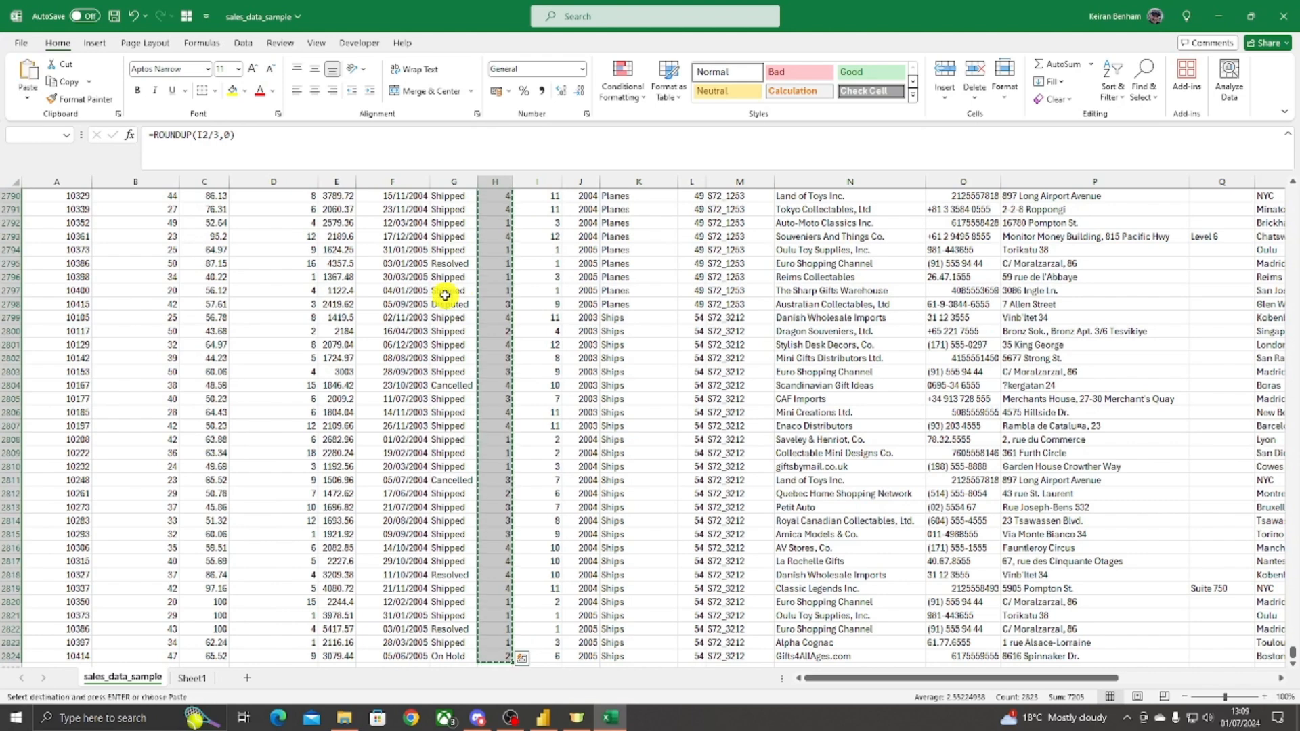
pyautogui.rightClick(494, 253)
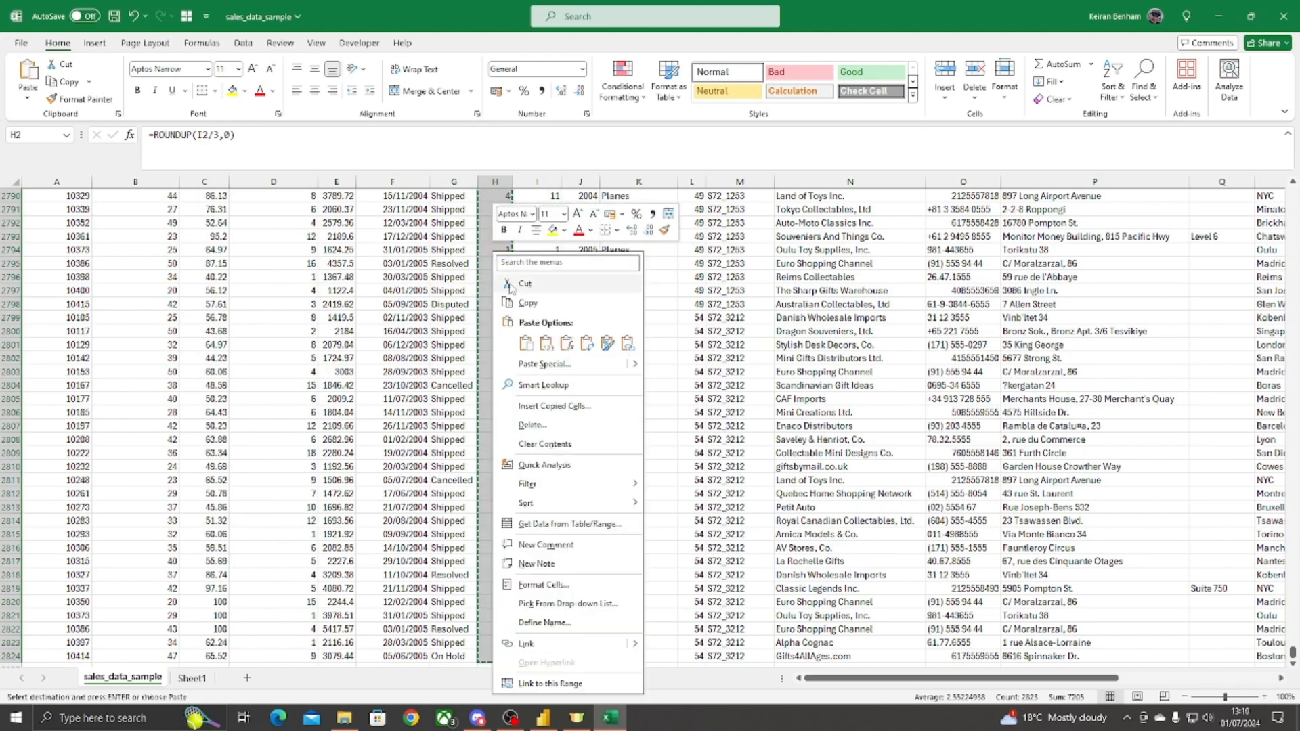
pyautogui.click(545, 343)
pyautogui.hotkey('ctrl', 'BackSpace')
pyautogui.click(472, 233)
pyautogui.press('Left')
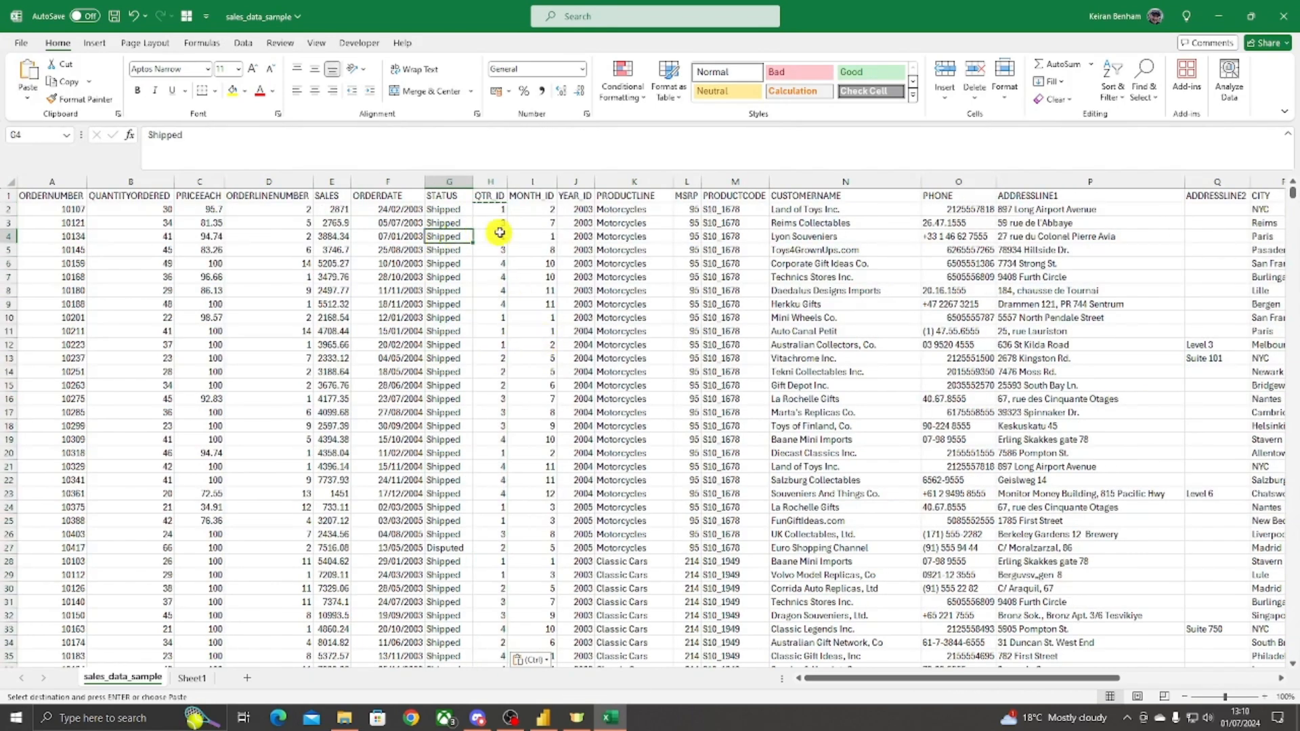
pyautogui.click(520, 211)
pyautogui.press('Escape')
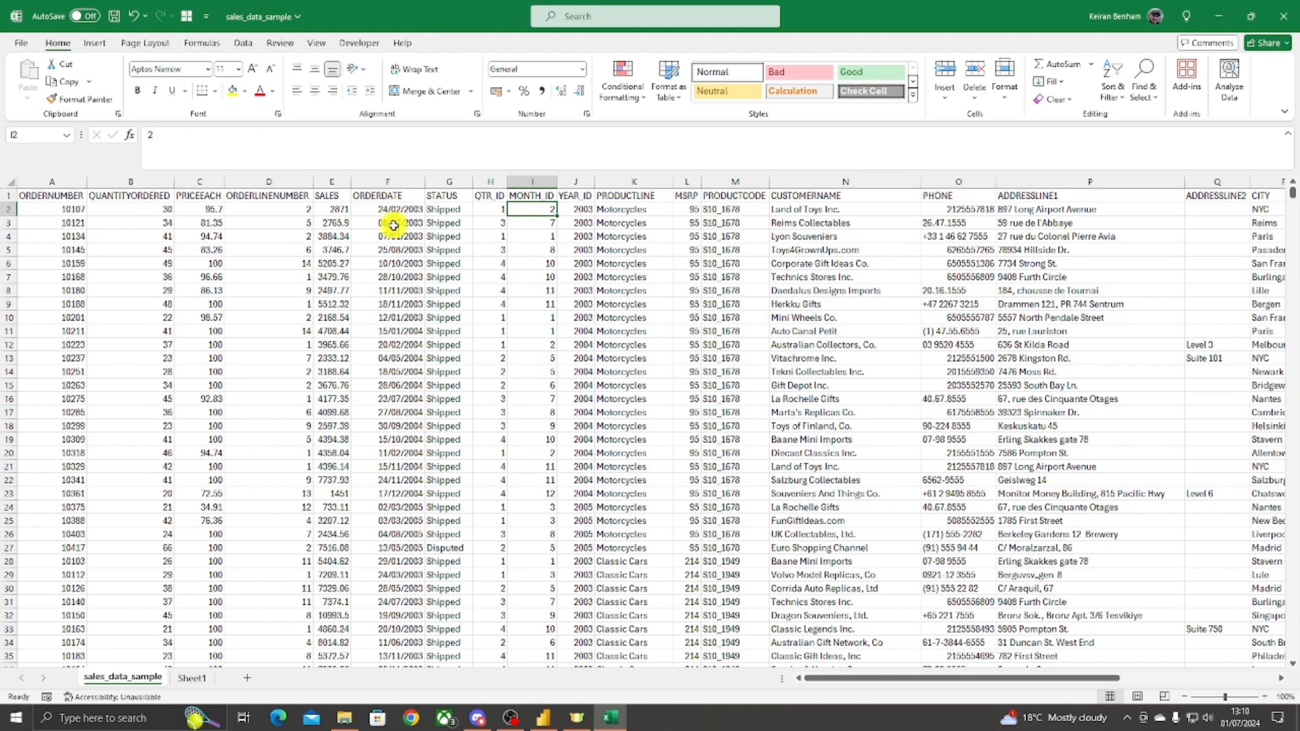
# Step: Compare the ORDERDATE, QTR_ID and MONTH_ID entries in row 2 with each other
pyautogui.click(371, 209)
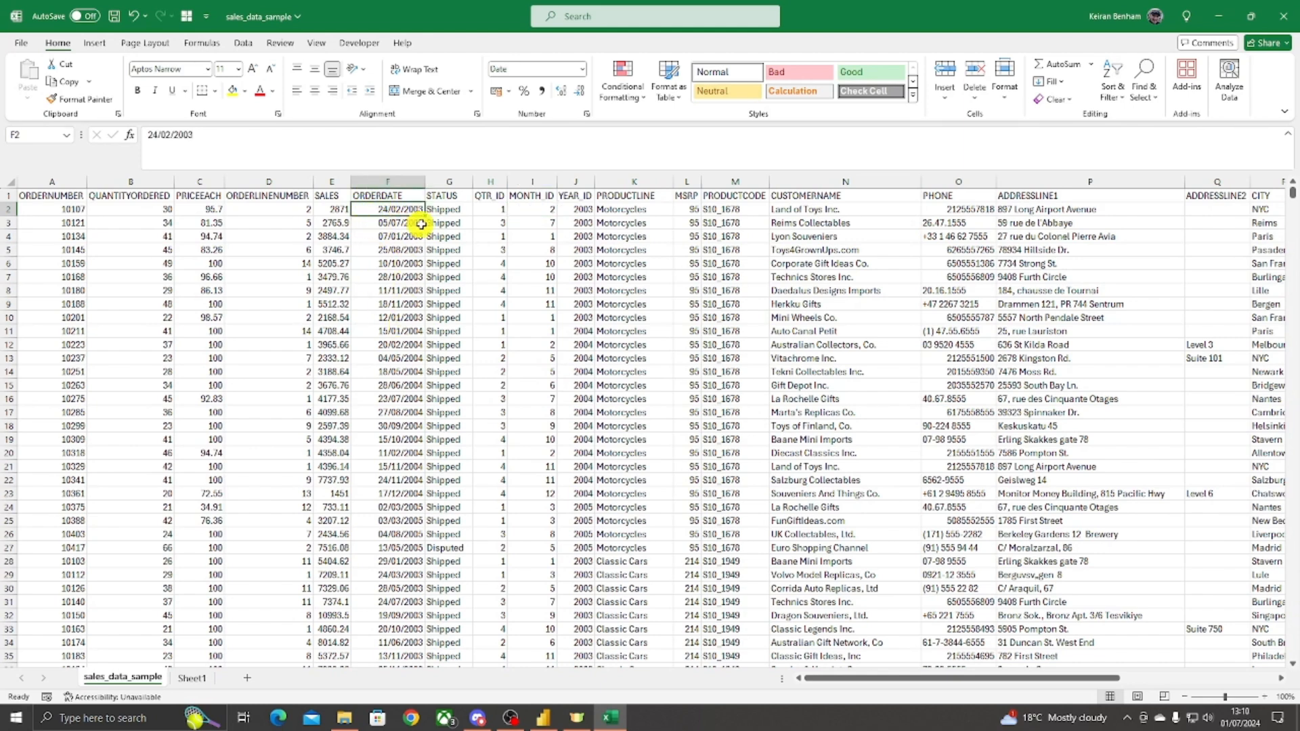
pyautogui.click(492, 210)
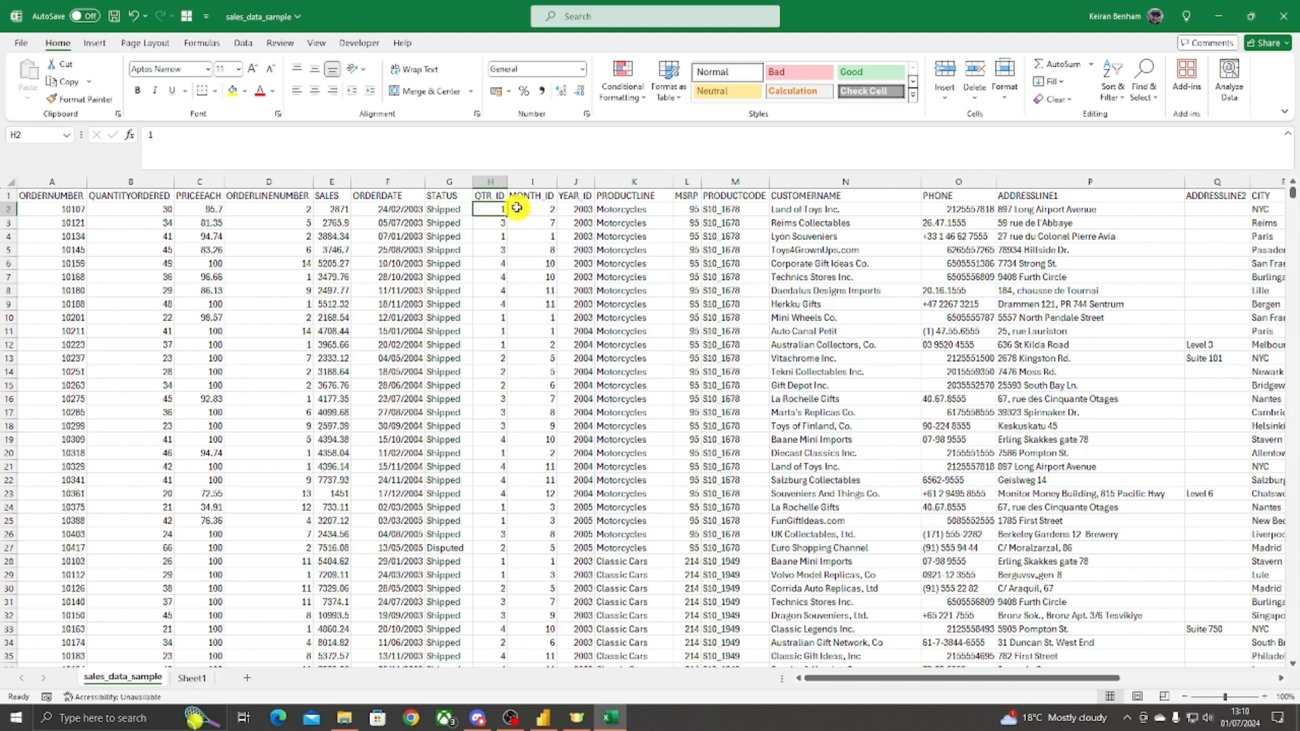
pyautogui.click(524, 210)
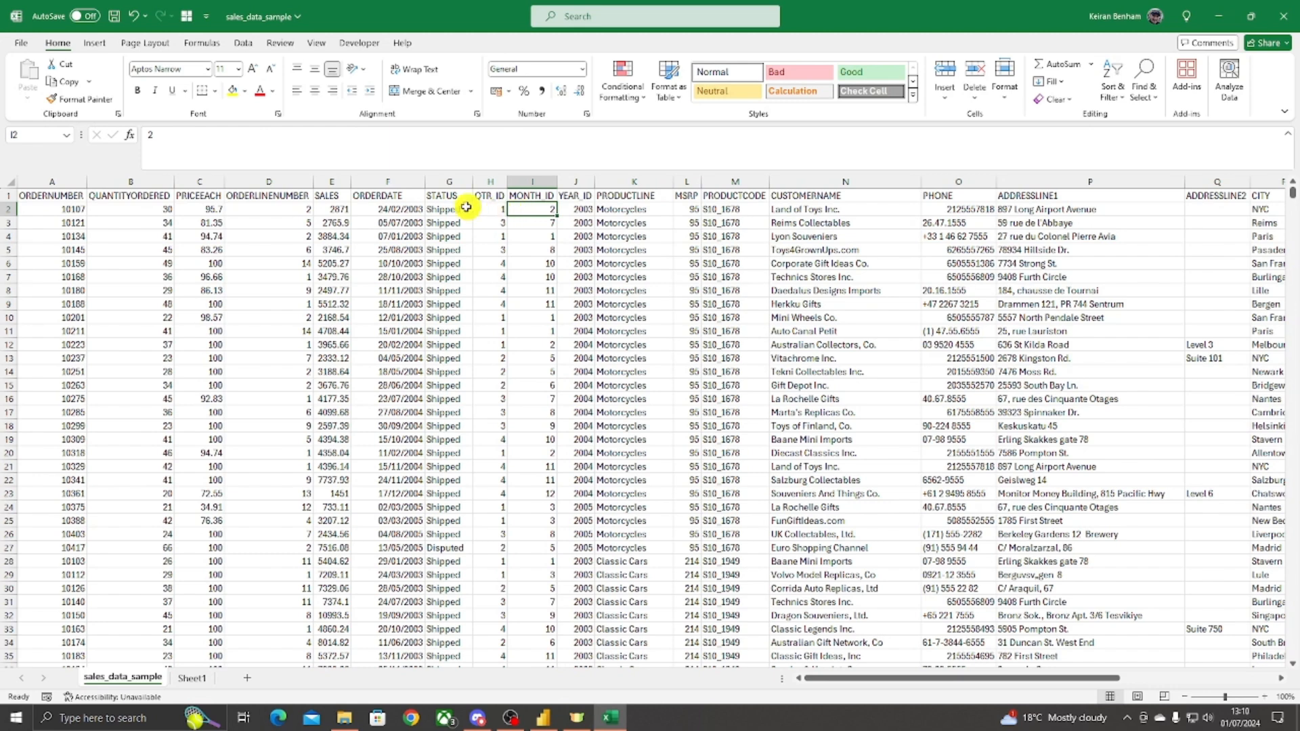
pyautogui.click(404, 209)
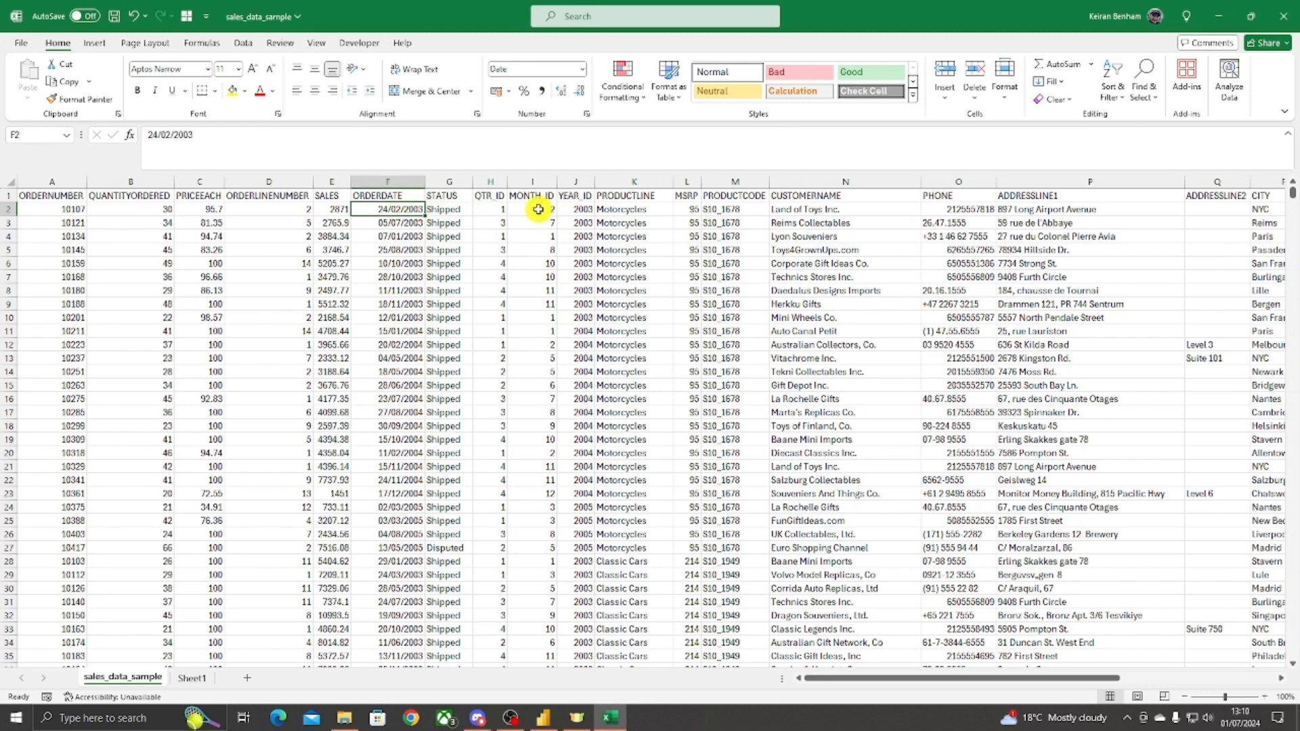
pyautogui.click(486, 213)
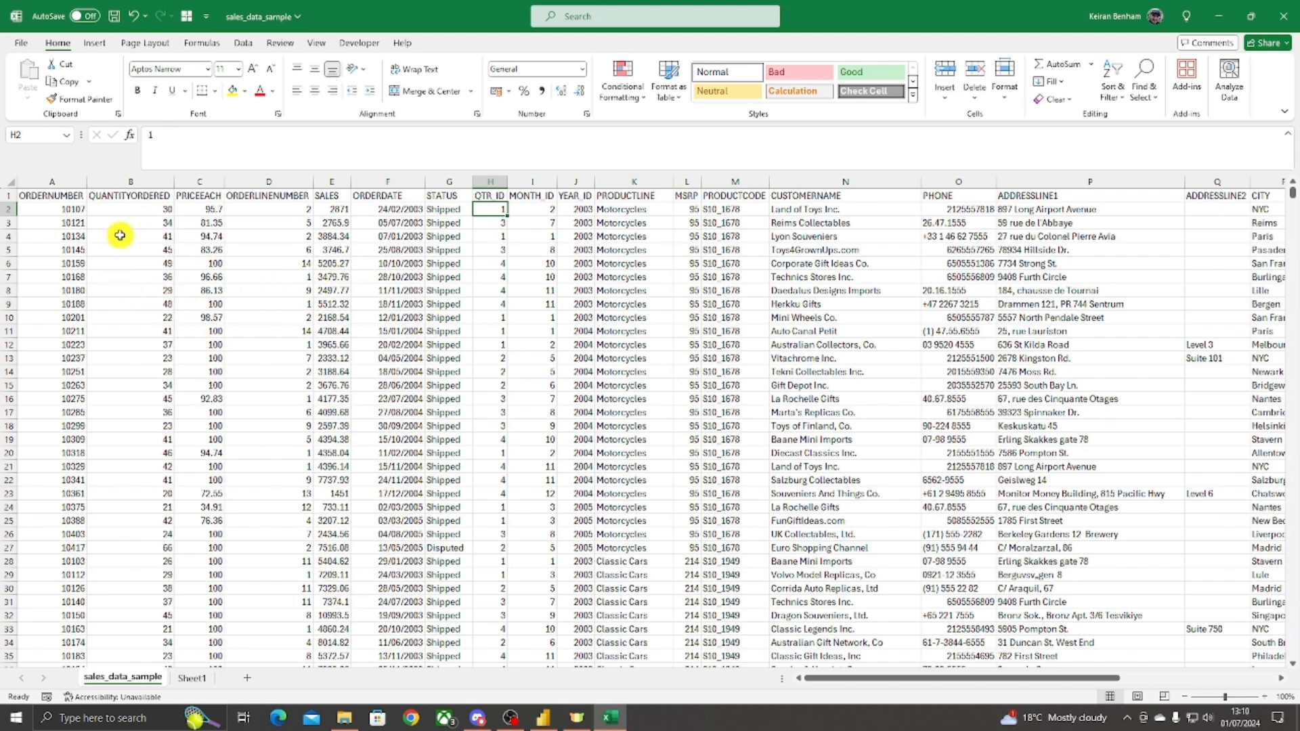
pyautogui.scroll(-2, 116, 422)
pyautogui.scroll(2, 241, 416)
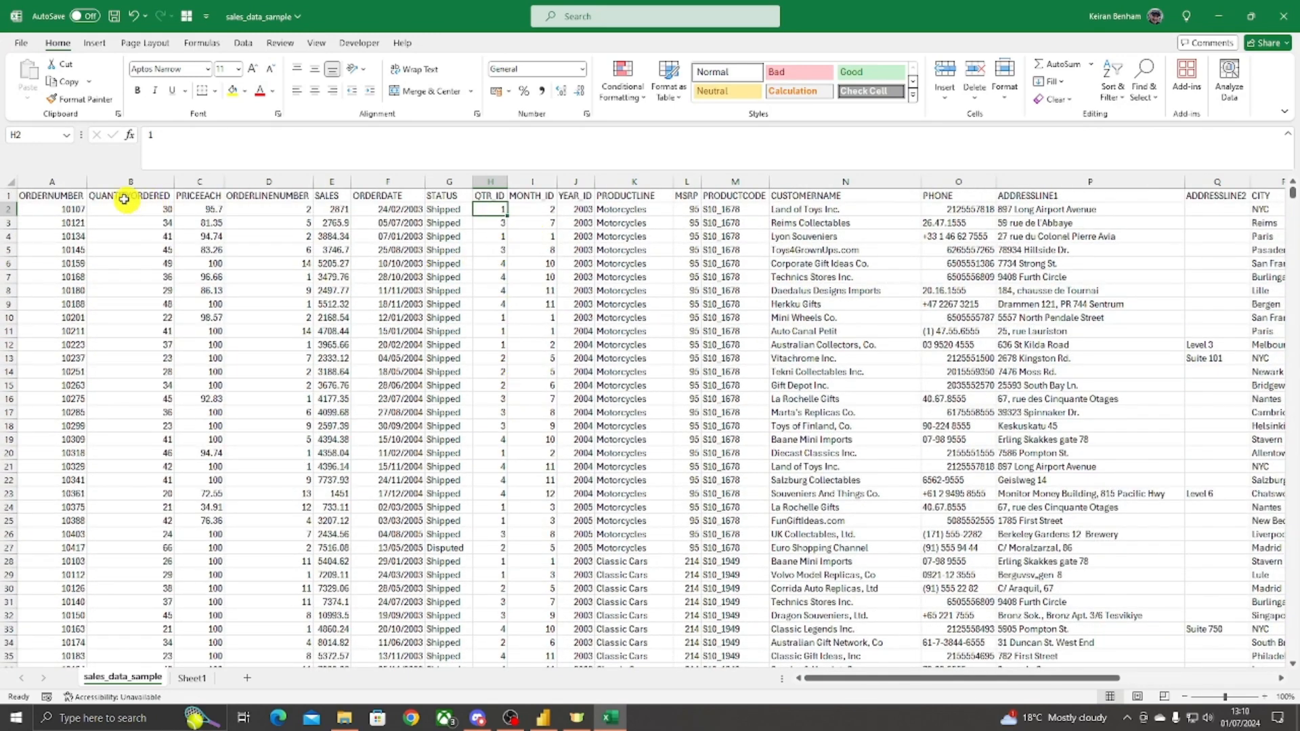
# Step: Add filters to all the column headers in row 1
pyautogui.moveTo(34, 195); pyautogui.dragTo(1195, 203)
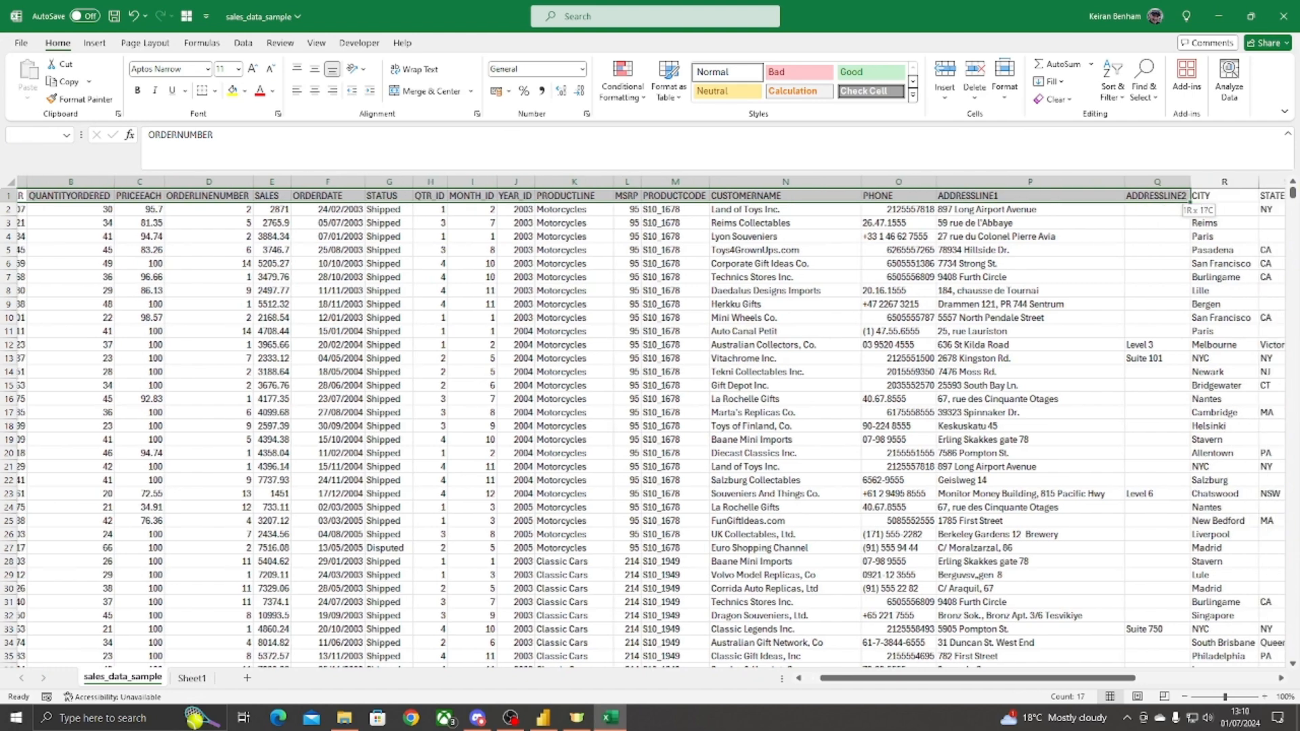
pyautogui.click(575, 358)
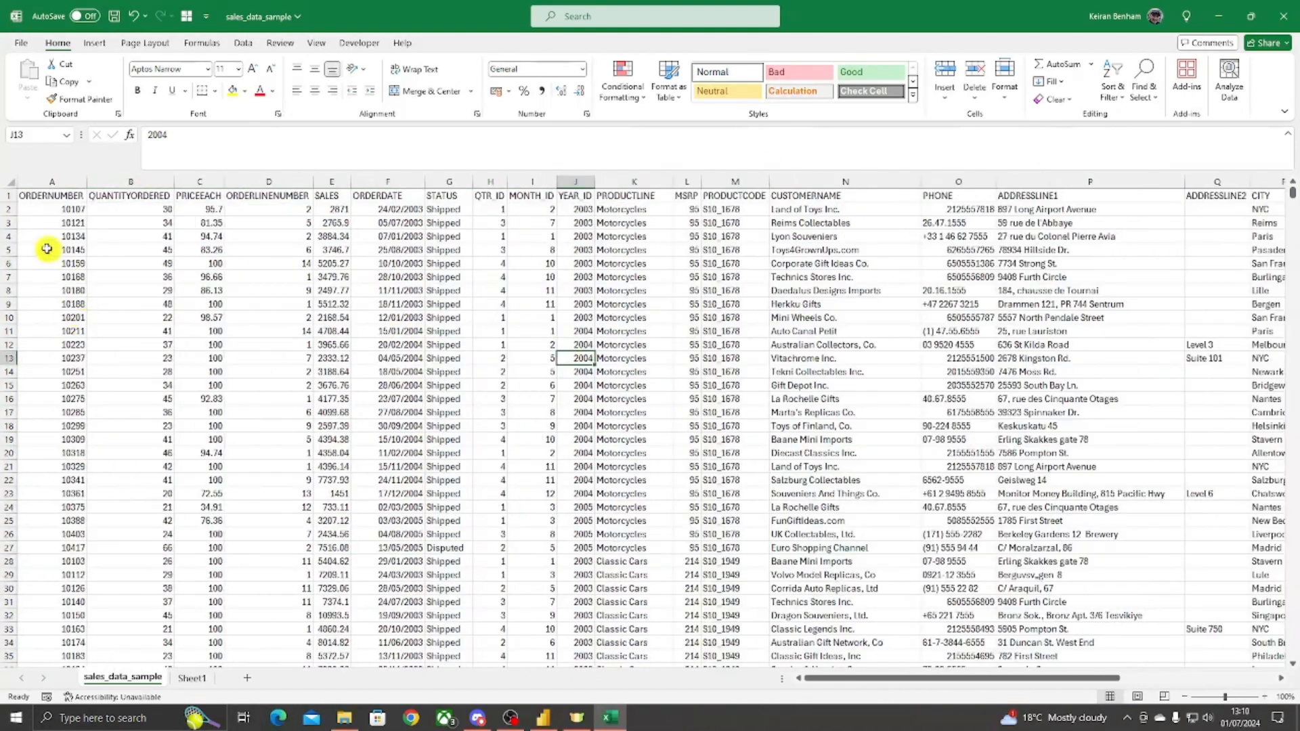
pyautogui.click(9, 195)
pyautogui.click(1111, 88)
pyautogui.click(1133, 177)
pyautogui.click(532, 318)
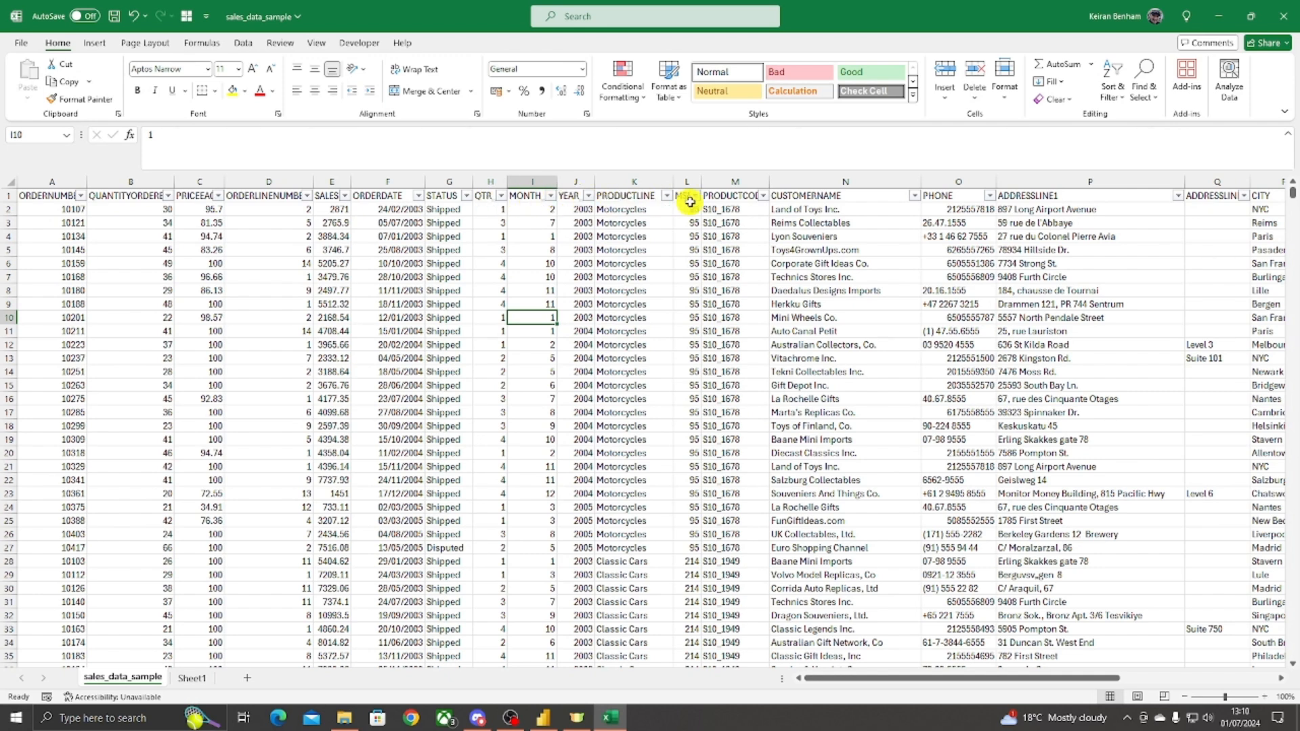
# Step: Review the distinct values in the YEAR_ID and PRODUCTLINE filter lists for inconsistencies, leaving both columns unfiltered
pyautogui.click(588, 196)
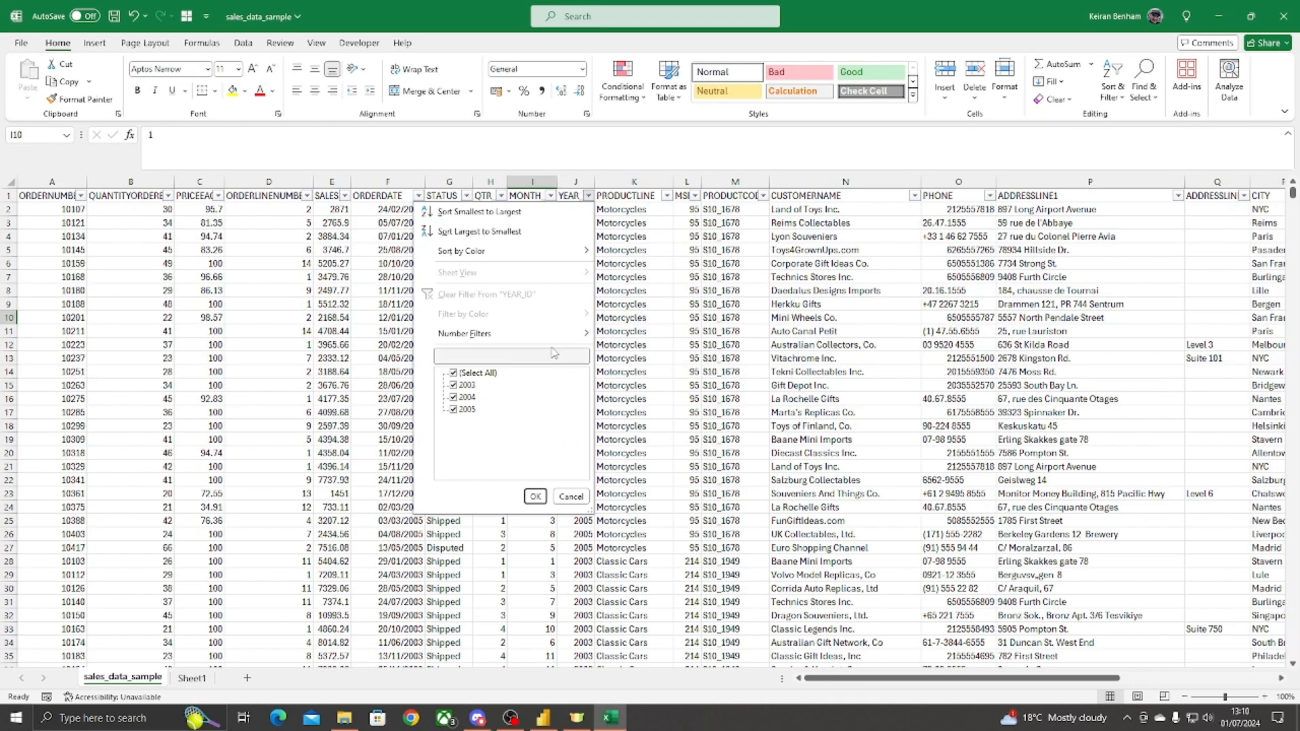
pyautogui.click(571, 497)
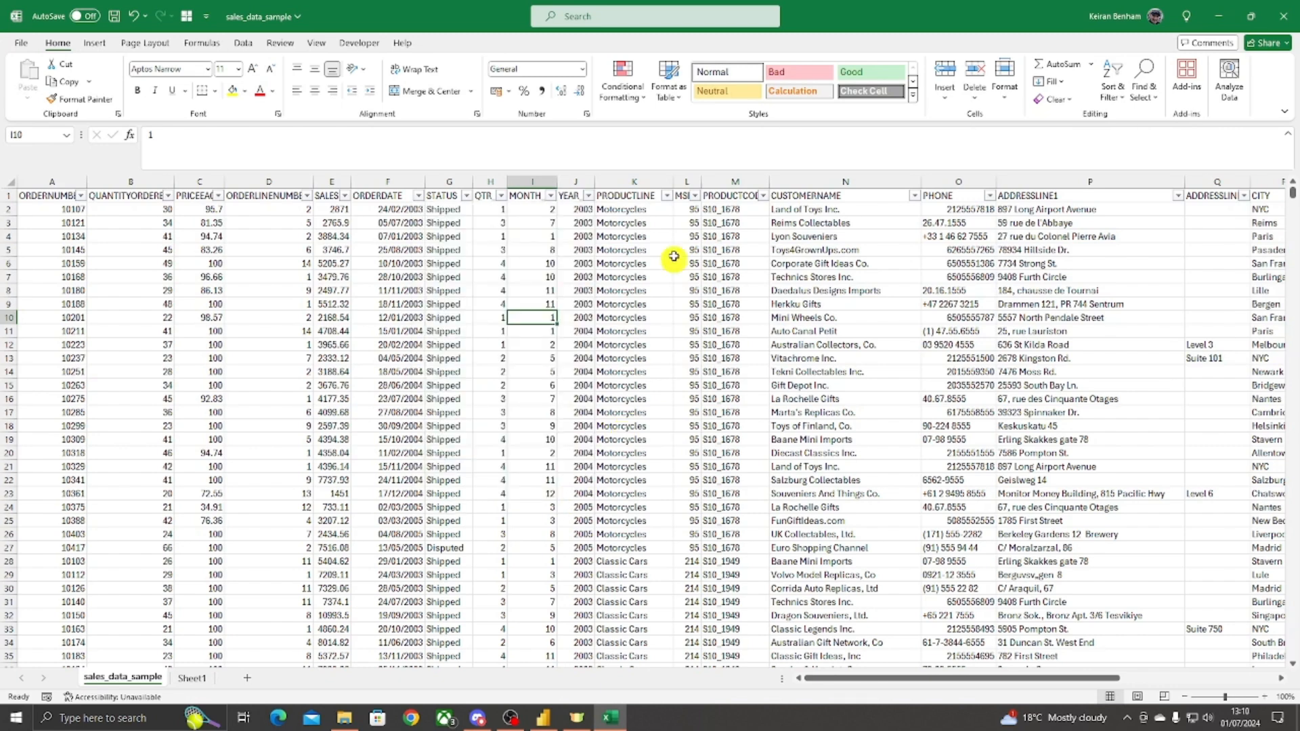
pyautogui.click(667, 197)
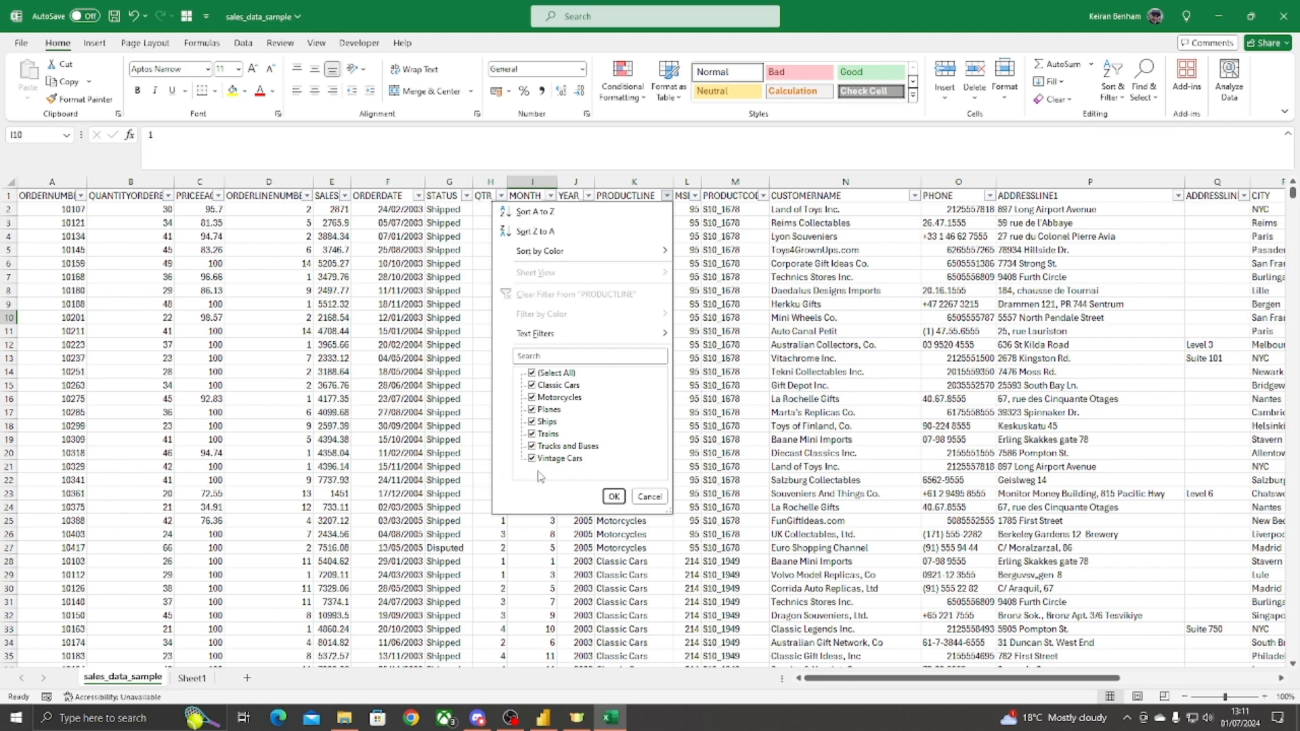
pyautogui.click(621, 495)
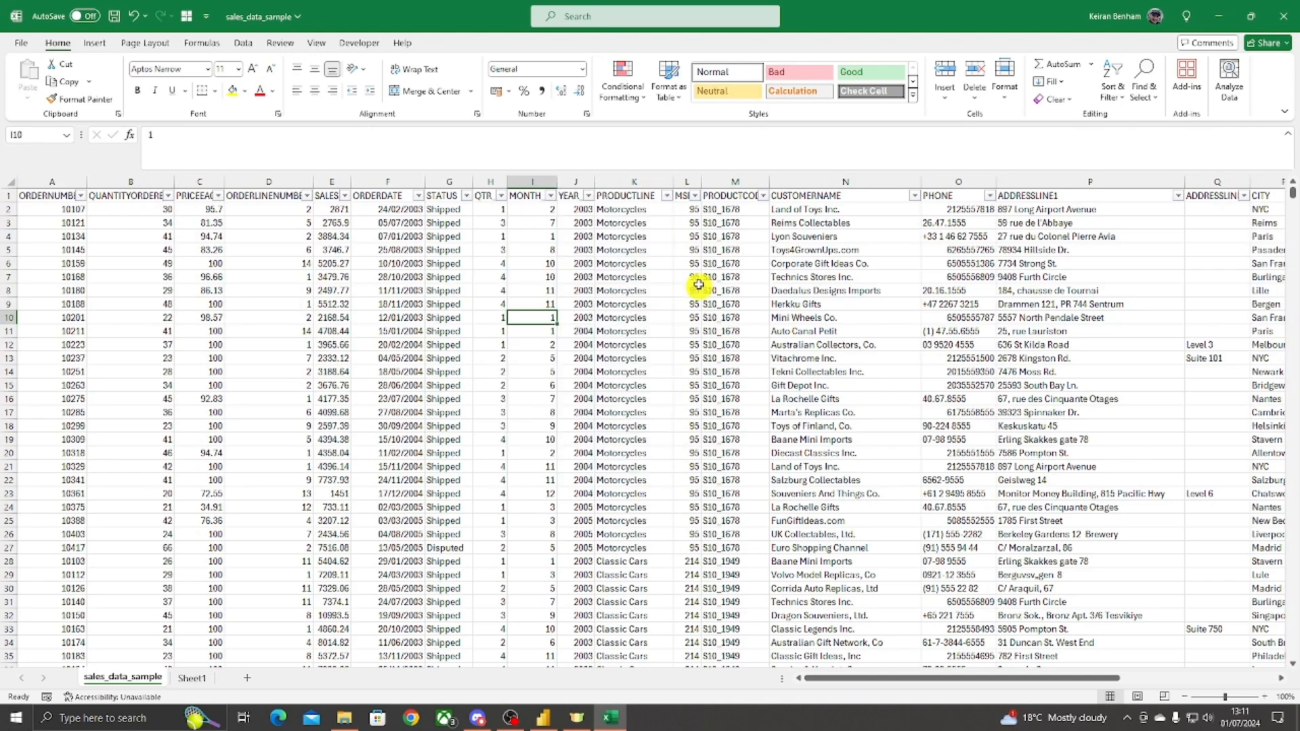
# Step: Review the CUSTOMERNAME filter list for inconsistent names, and inspect the first PHONE entry in O2
pyautogui.moveTo(821, 679); pyautogui.dragTo(901, 681)
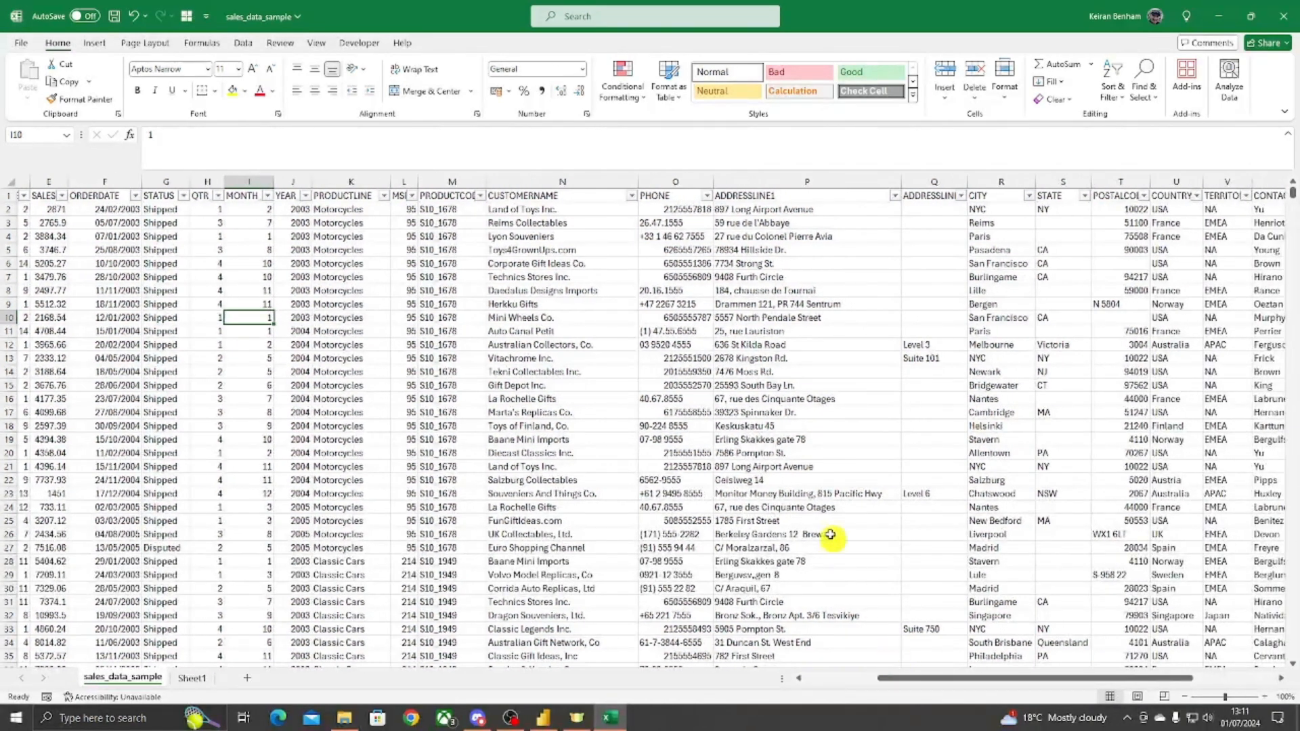
pyautogui.click(632, 198)
pyautogui.scroll(-10, 562, 411)
pyautogui.scroll(-8, 562, 410)
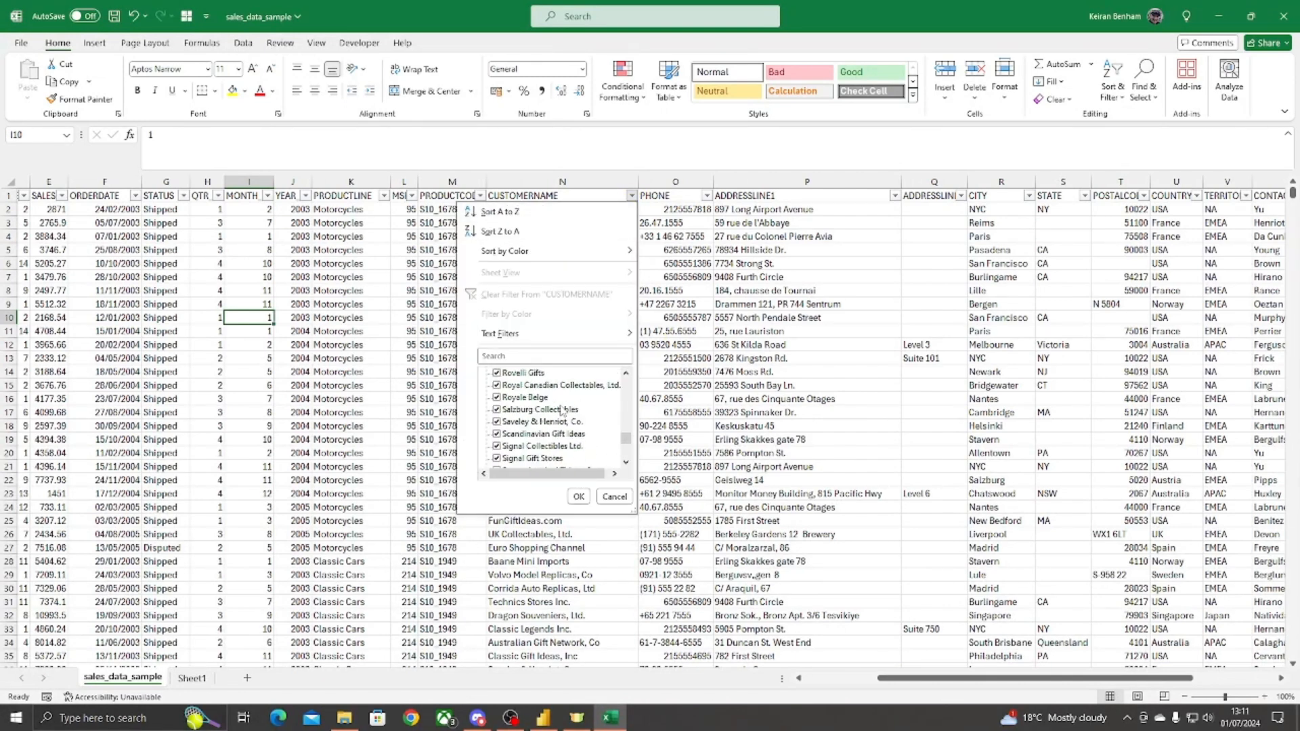
pyautogui.click(614, 498)
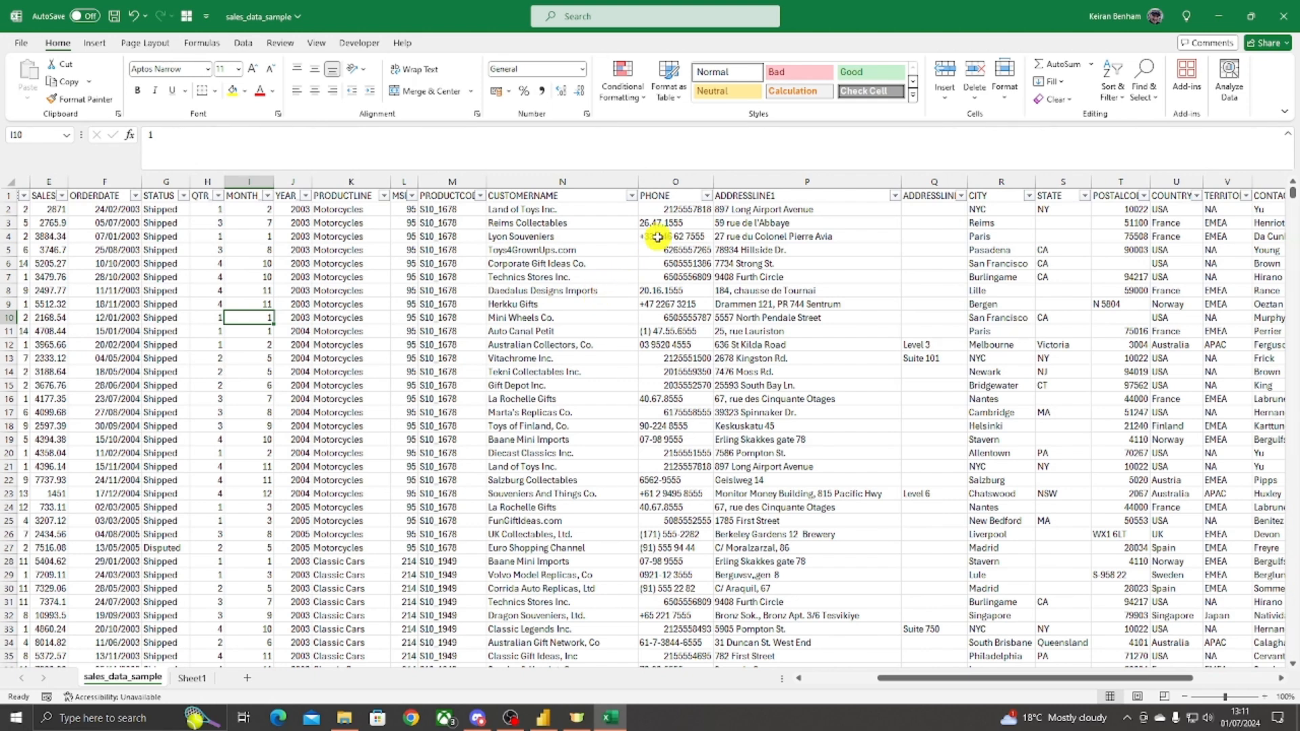
pyautogui.click(679, 210)
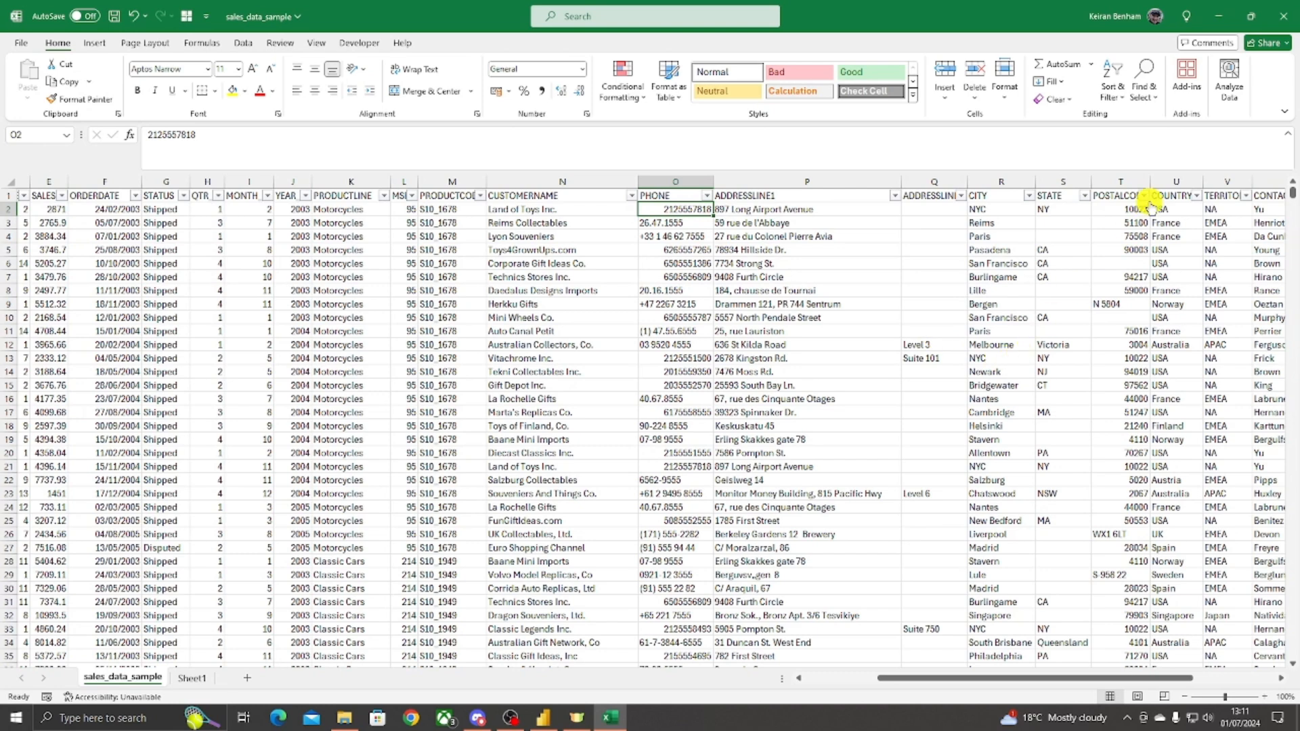
# Step: Inspect the COUNTRY, PHONE and ADDRESSLINE1 entries in row 2 to see how phone formats relate to countries
pyautogui.click(1166, 209)
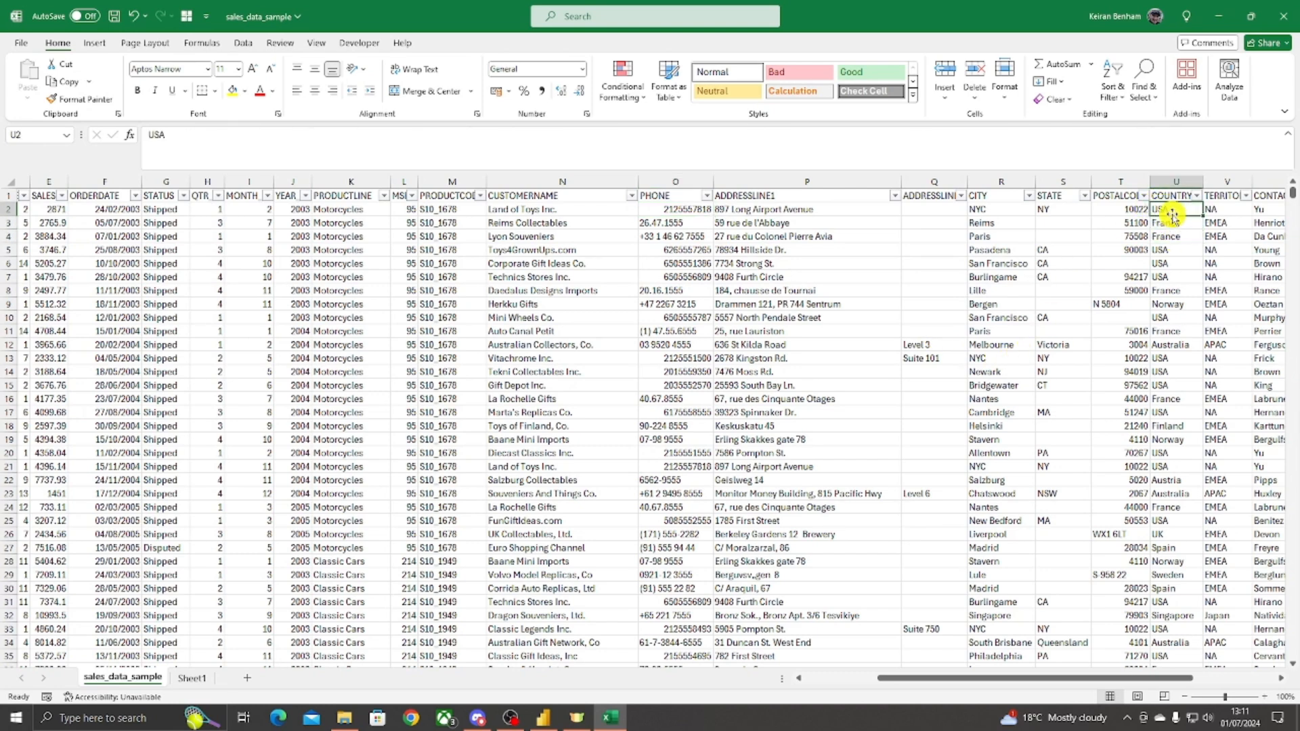
pyautogui.click(646, 210)
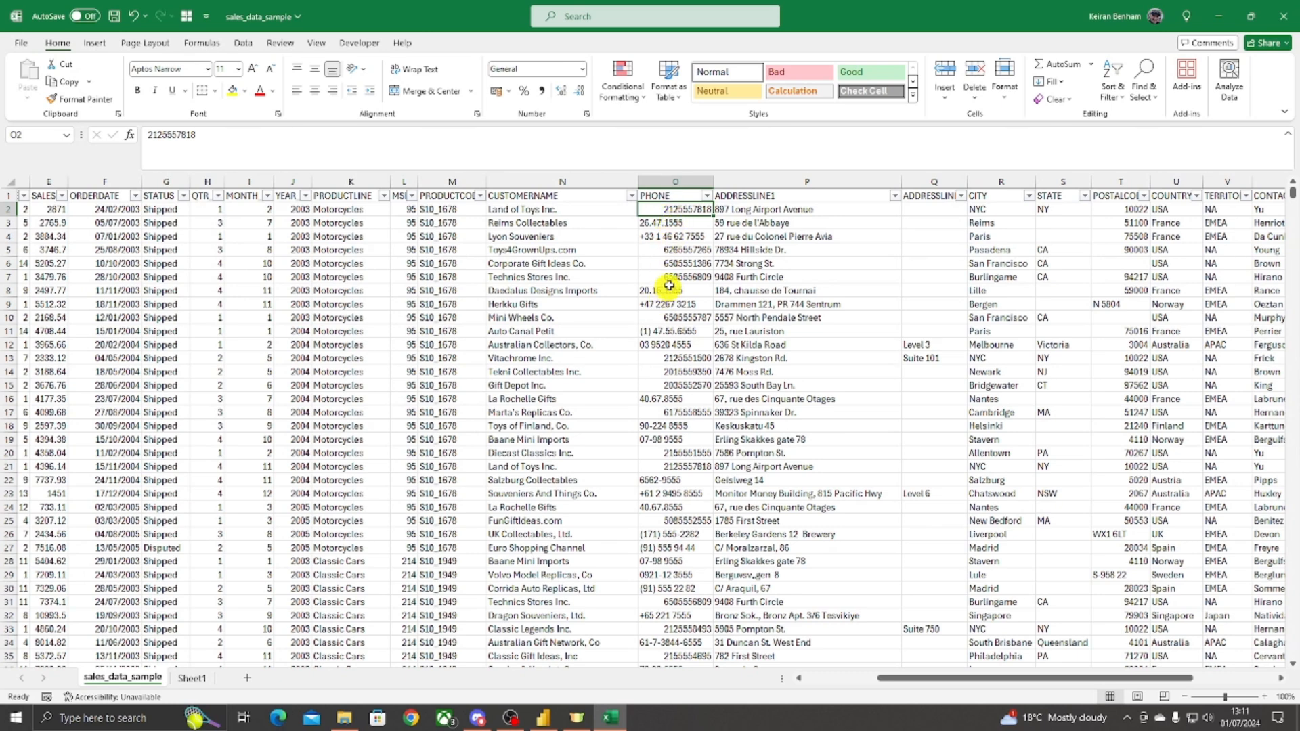
pyautogui.click(790, 209)
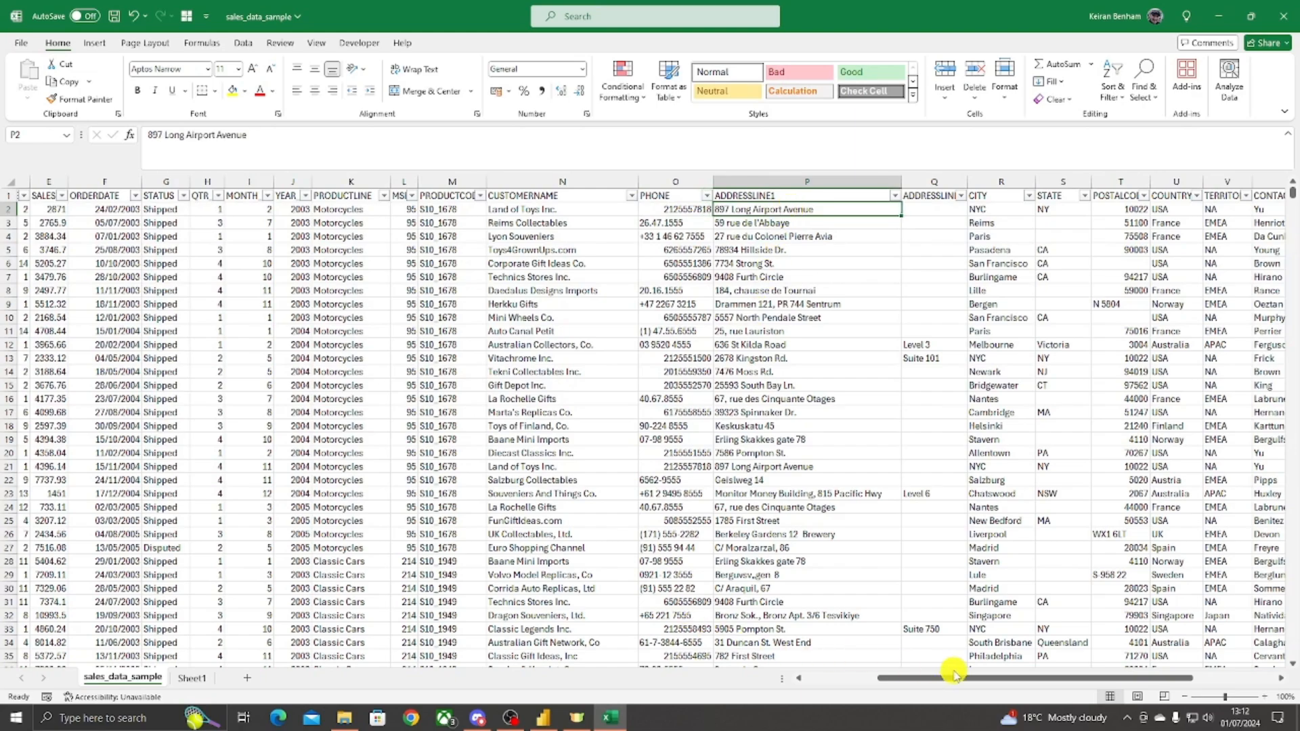
pyautogui.moveTo(933, 677); pyautogui.dragTo(1036, 669)
# Step: Examine the first entries of the CITY column in rows 2 to 4 for abbreviated or inconsistent names
pyautogui.click(669, 209)
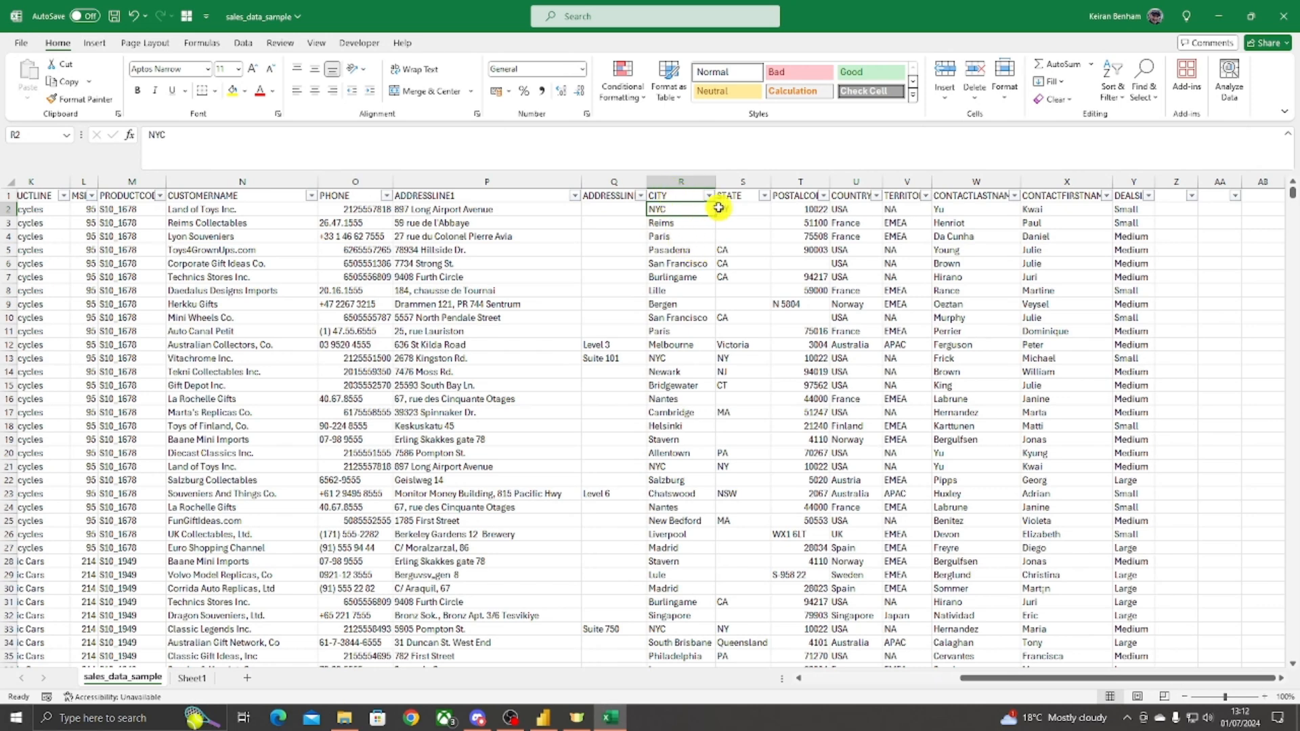
pyautogui.scroll(-1, 656, 255)
pyautogui.scroll(1, 696, 215)
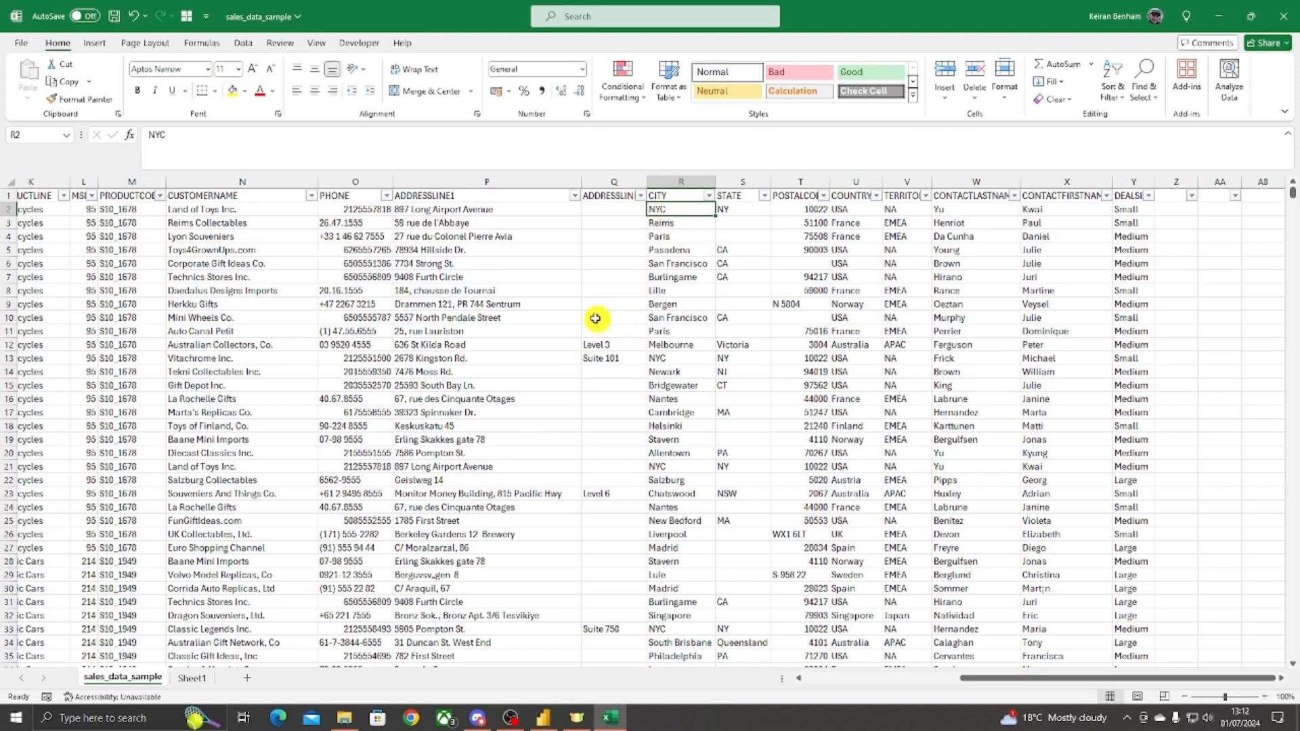
pyautogui.click(654, 223)
pyautogui.click(660, 236)
pyautogui.click(692, 211)
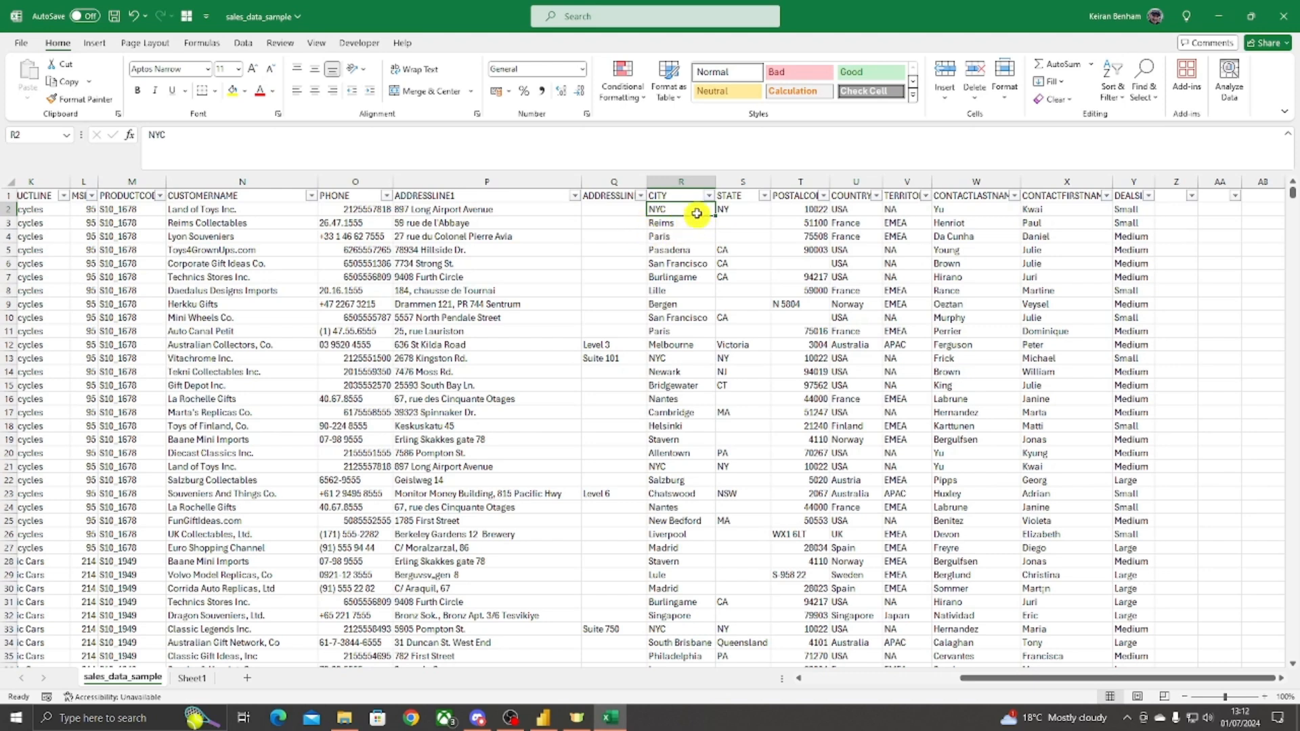
# Step: Review the CITY filter list without applying a filter, and check the CITY entries down to row 5
pyautogui.click(709, 196)
pyautogui.scroll(-3, 608, 400)
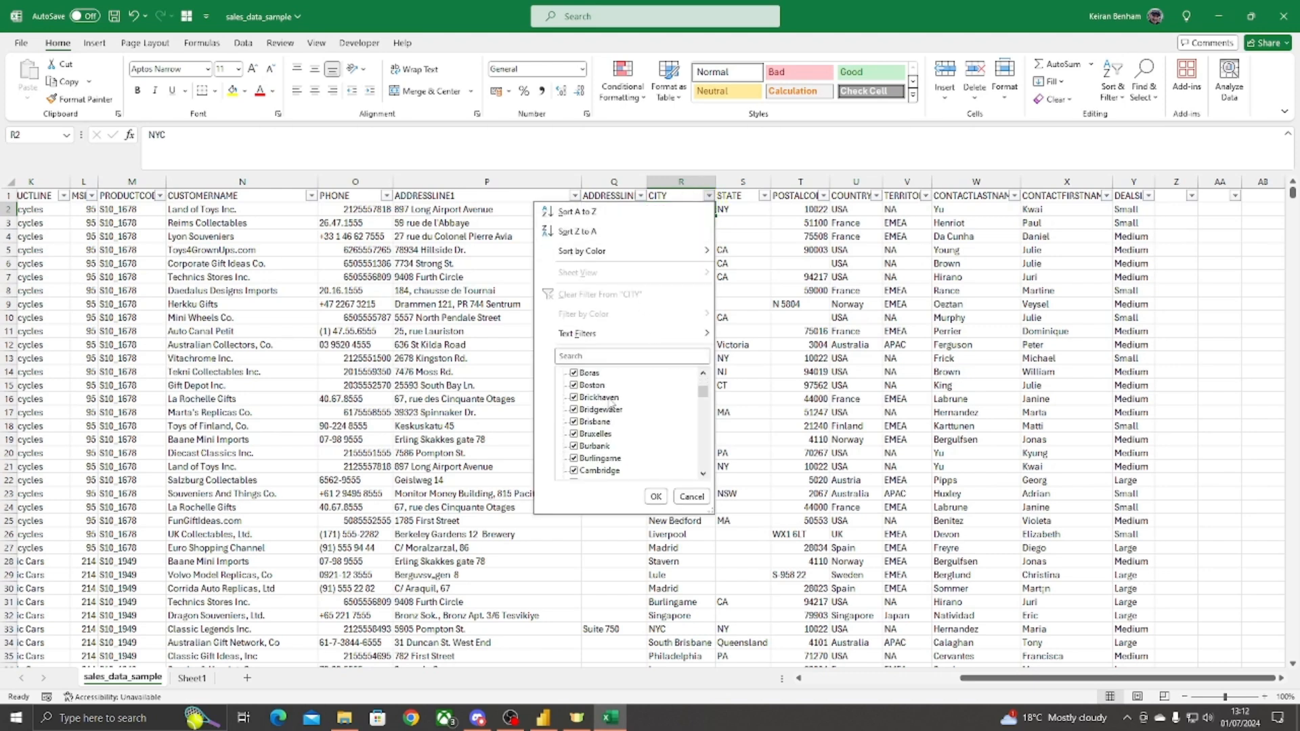
pyautogui.scroll(3, 610, 402)
pyautogui.click(691, 497)
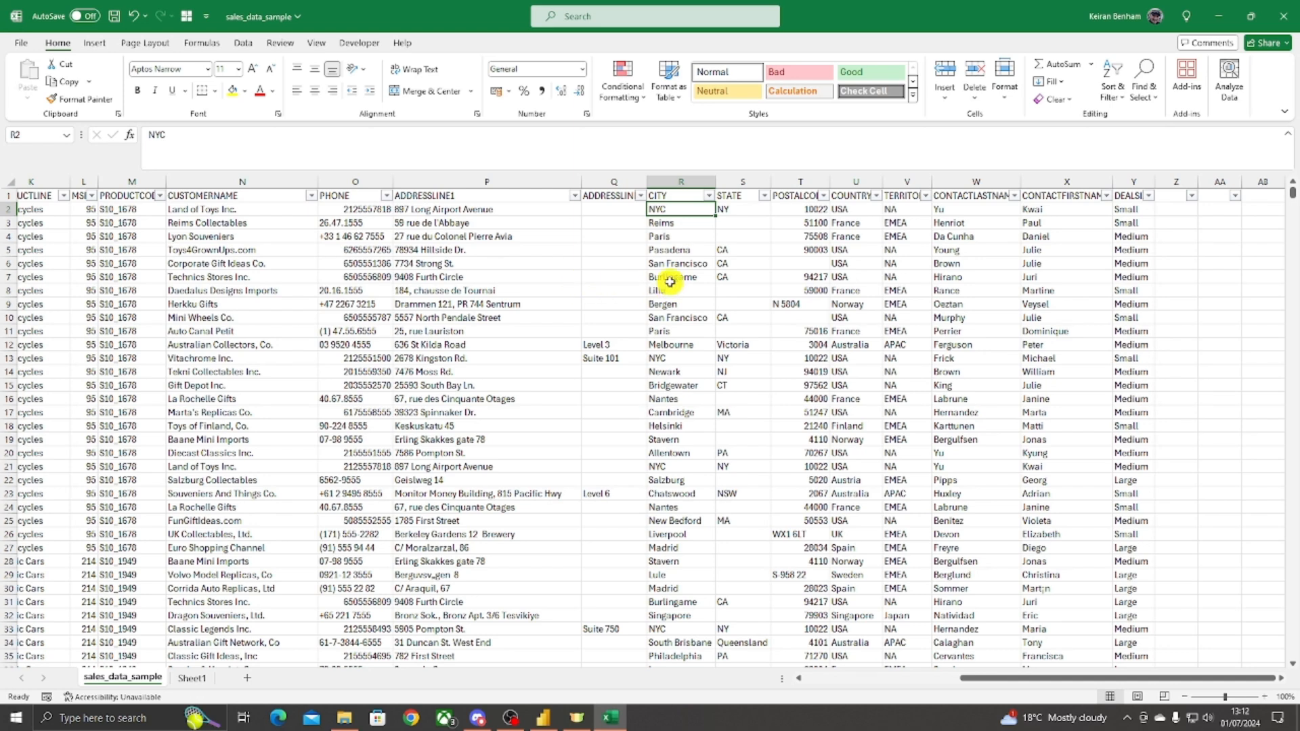
pyautogui.press('Down')
pyautogui.press('Down')
pyautogui.press('Down')
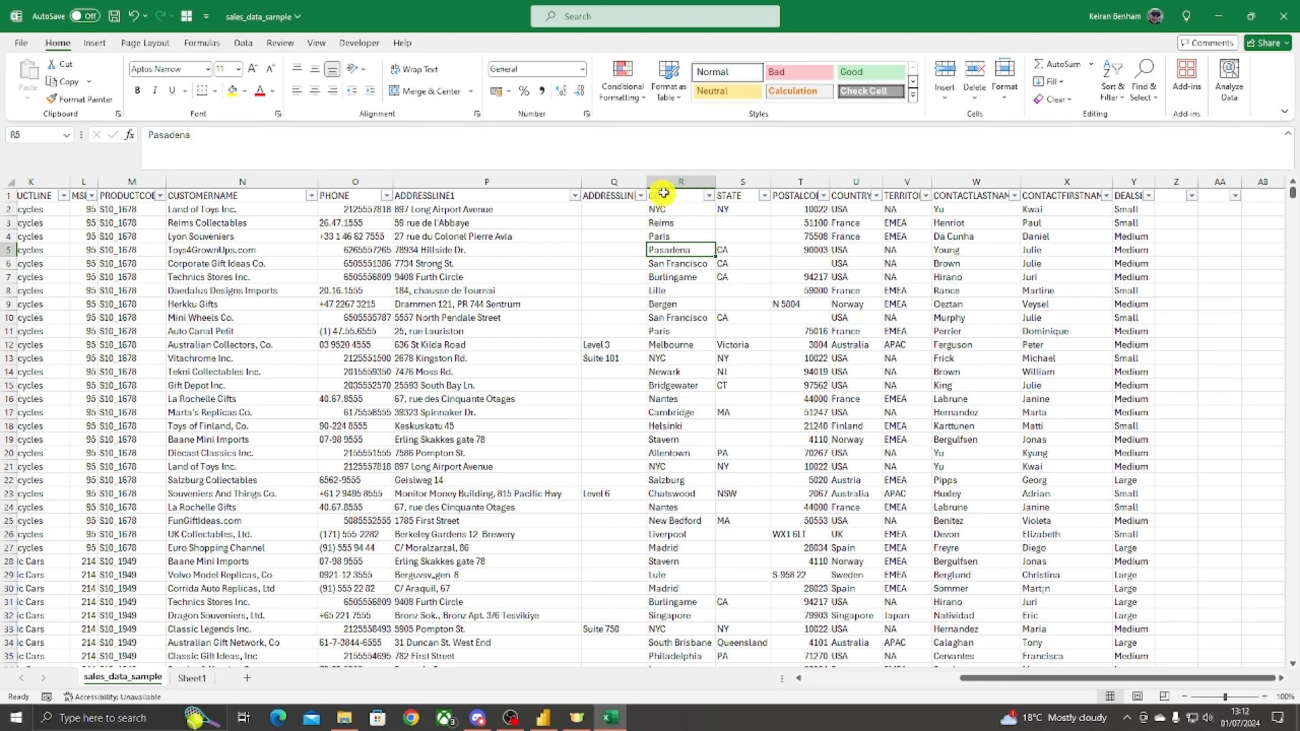
# Step: Inspect the STATE header and the blank STATE entries in rows 3 and 4
pyautogui.click(746, 196)
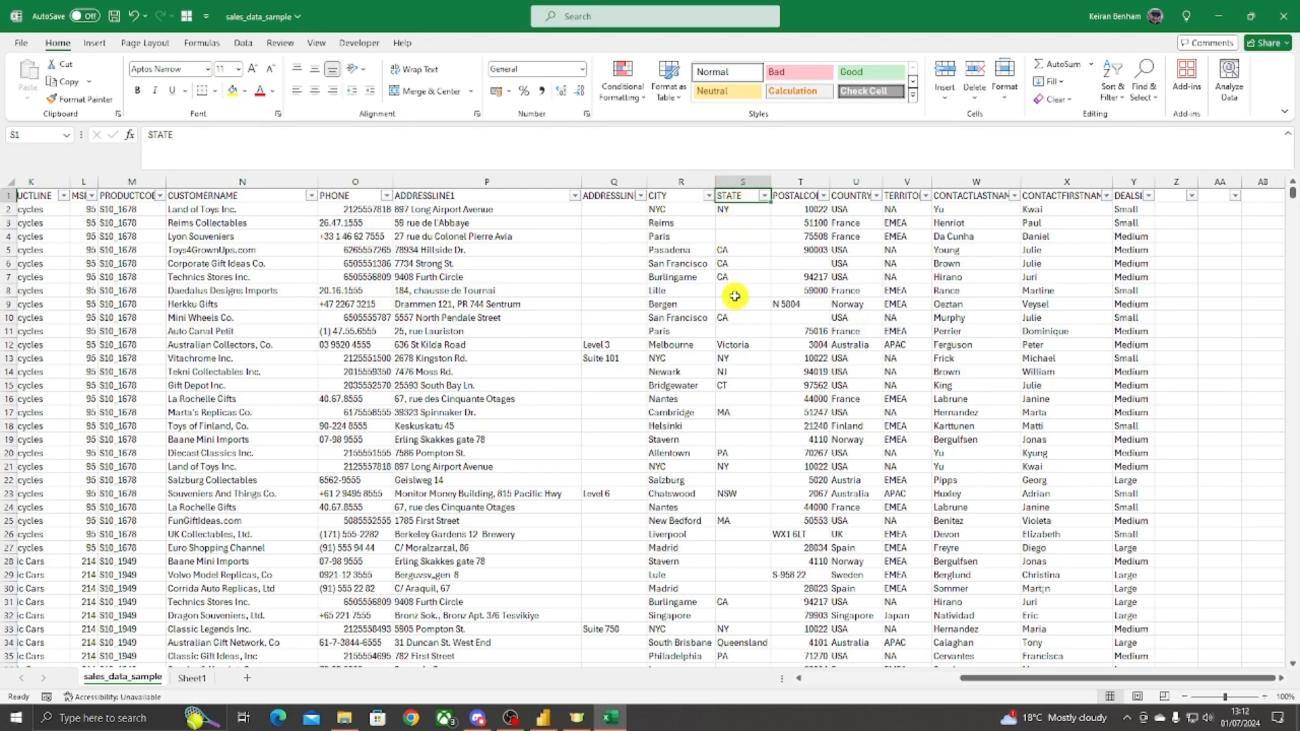
pyautogui.click(748, 224)
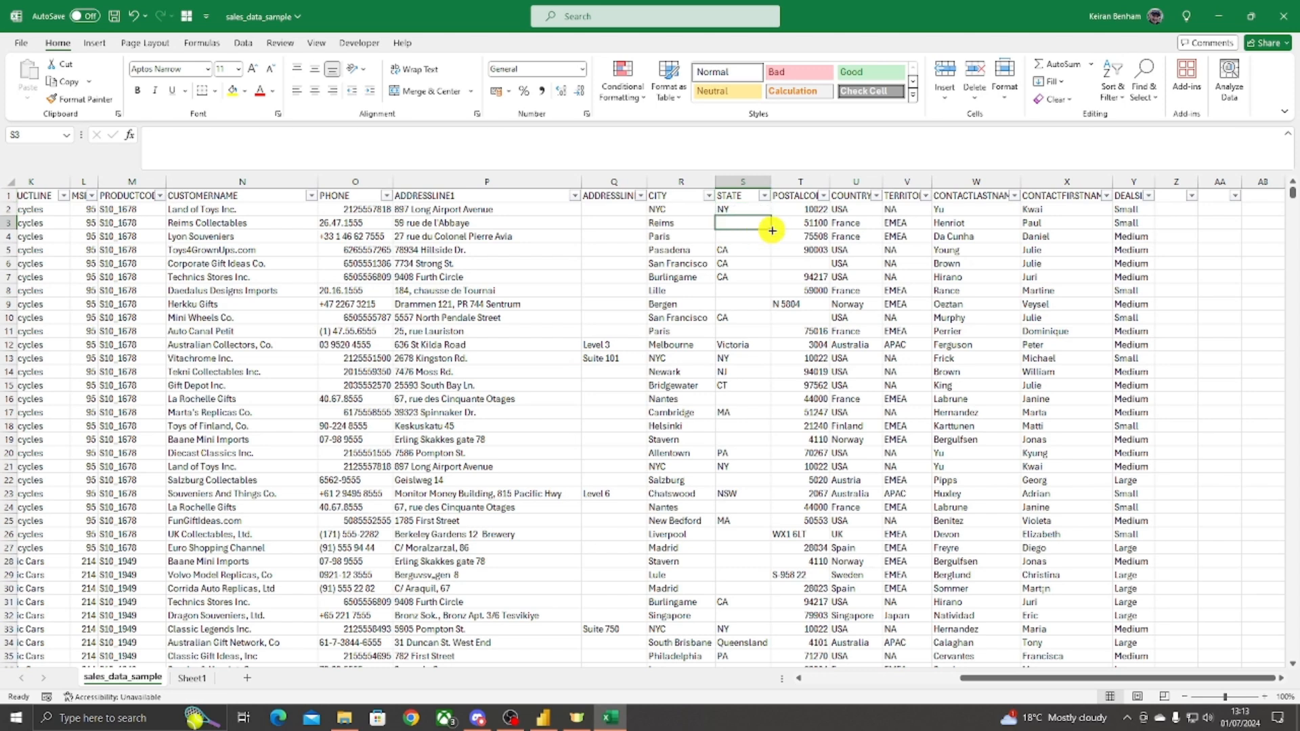
pyautogui.press('Down')
pyautogui.click(733, 224)
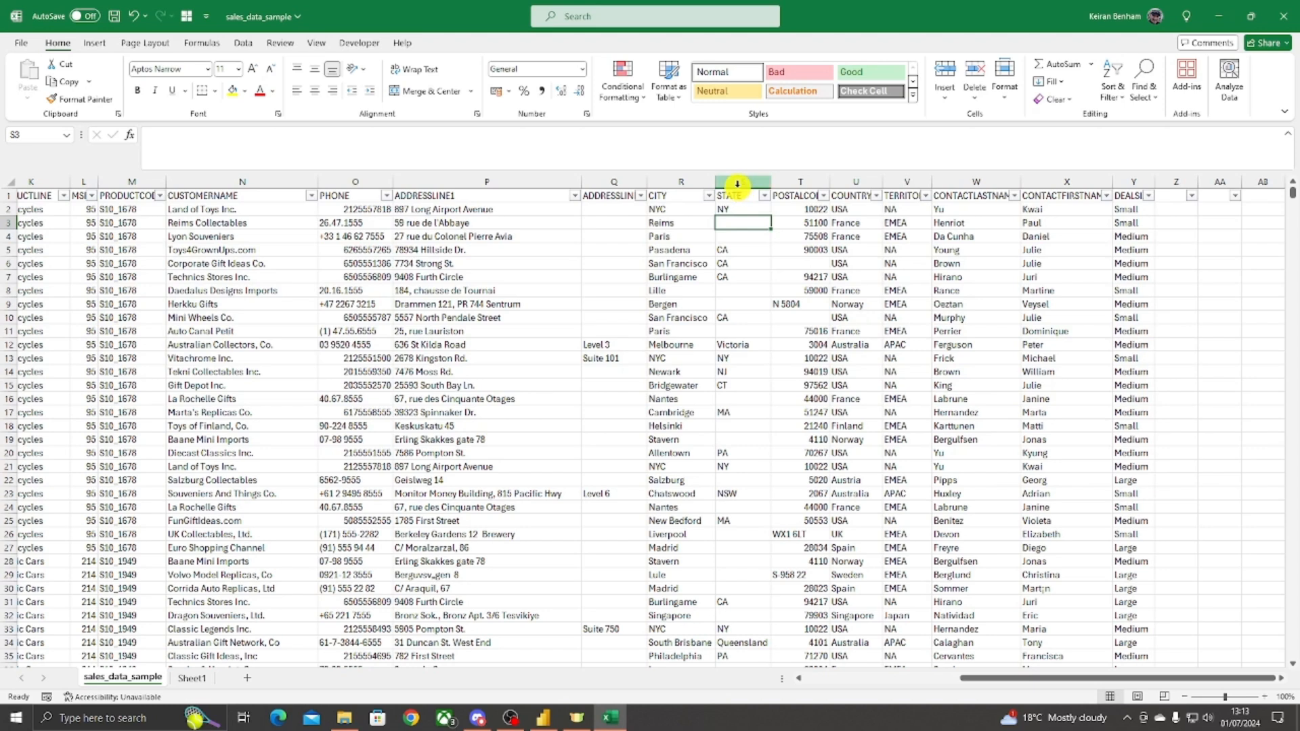
pyautogui.click(725, 238)
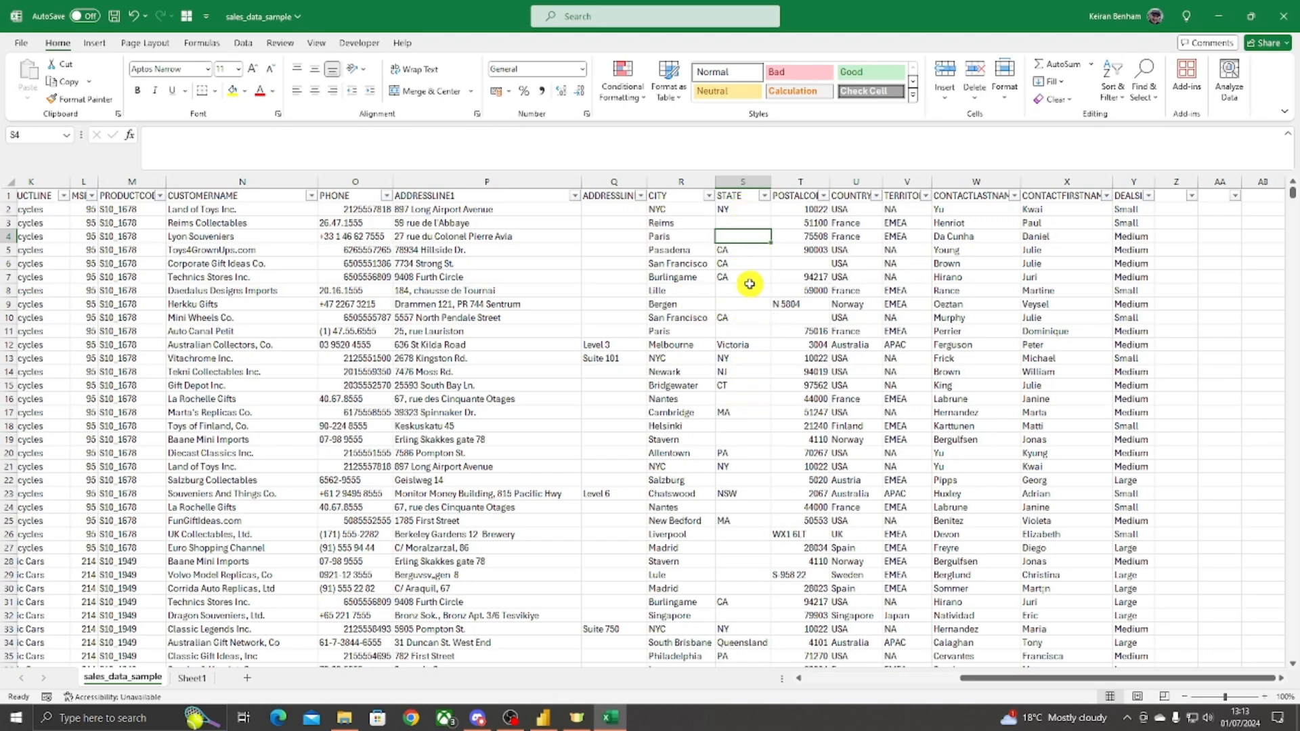
# Step: Filter COUNTRY to USA, check the STATE filter list for inconsistent codes, and clear the COUNTRY filter
pyautogui.click(877, 196)
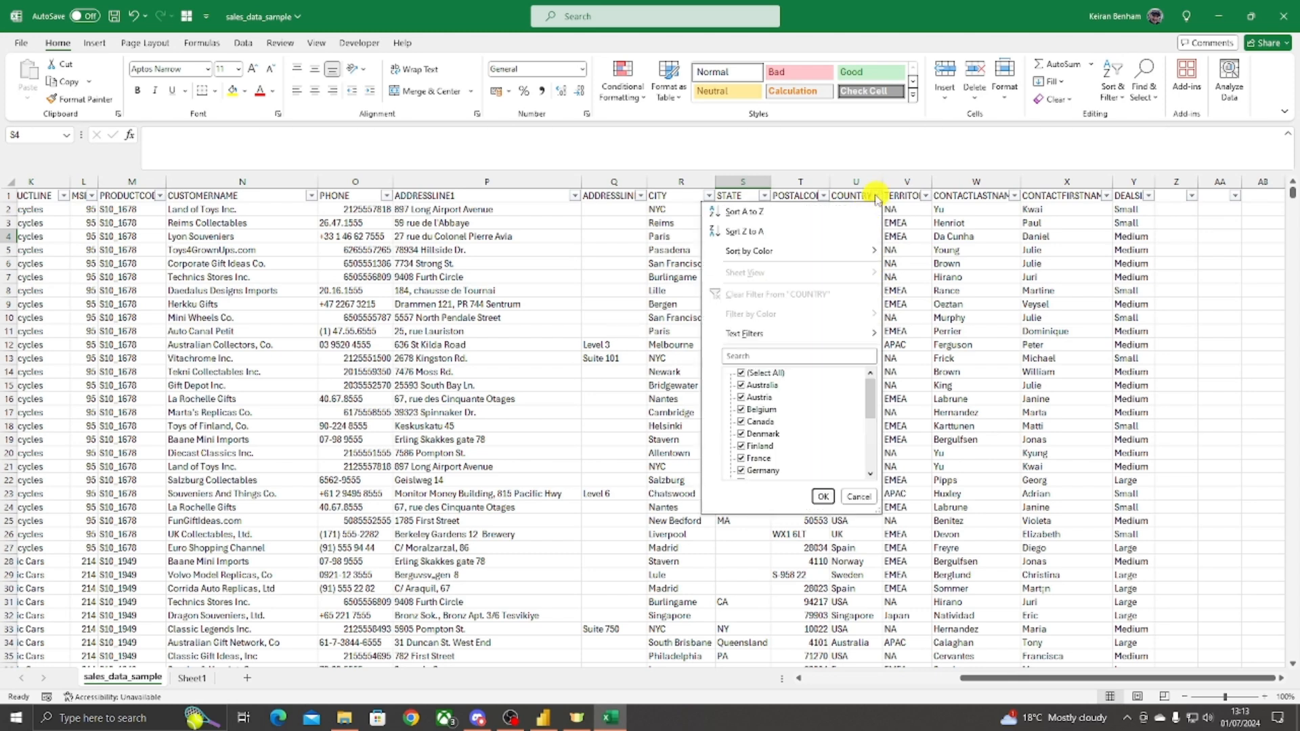
pyautogui.click(745, 357)
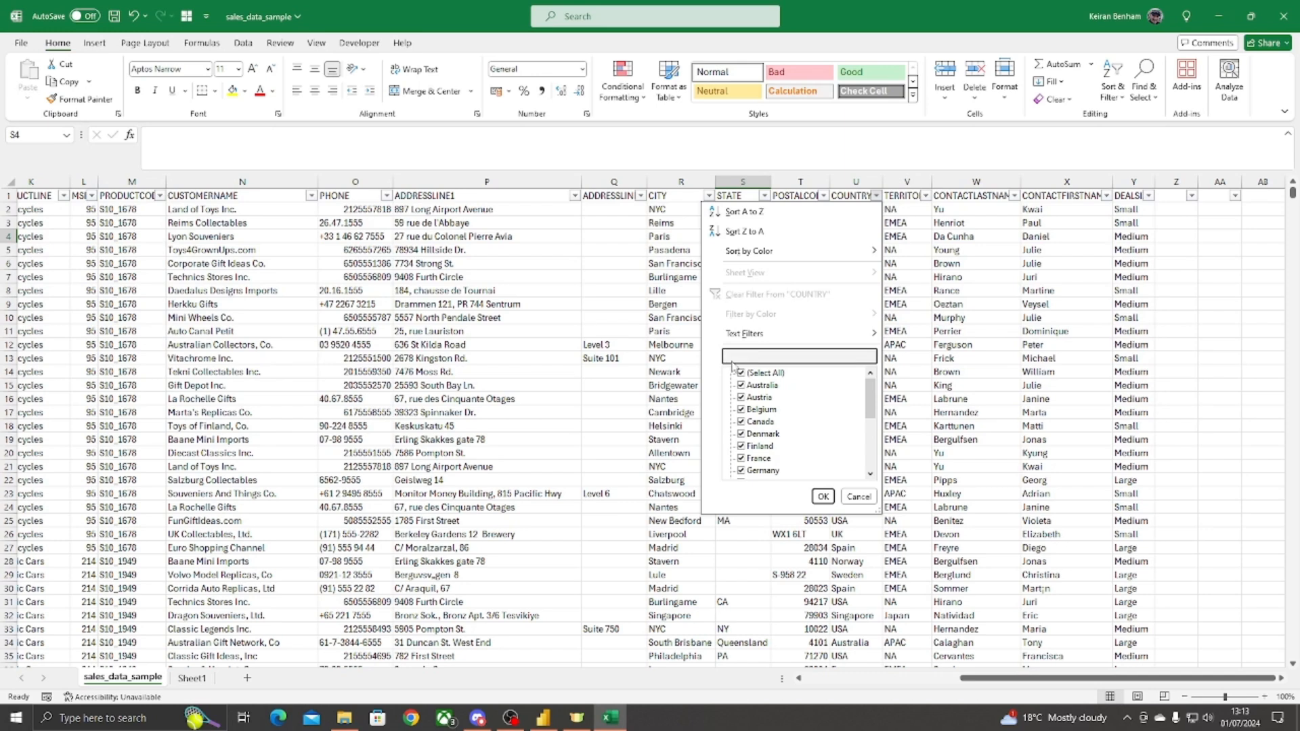
pyautogui.click(823, 497)
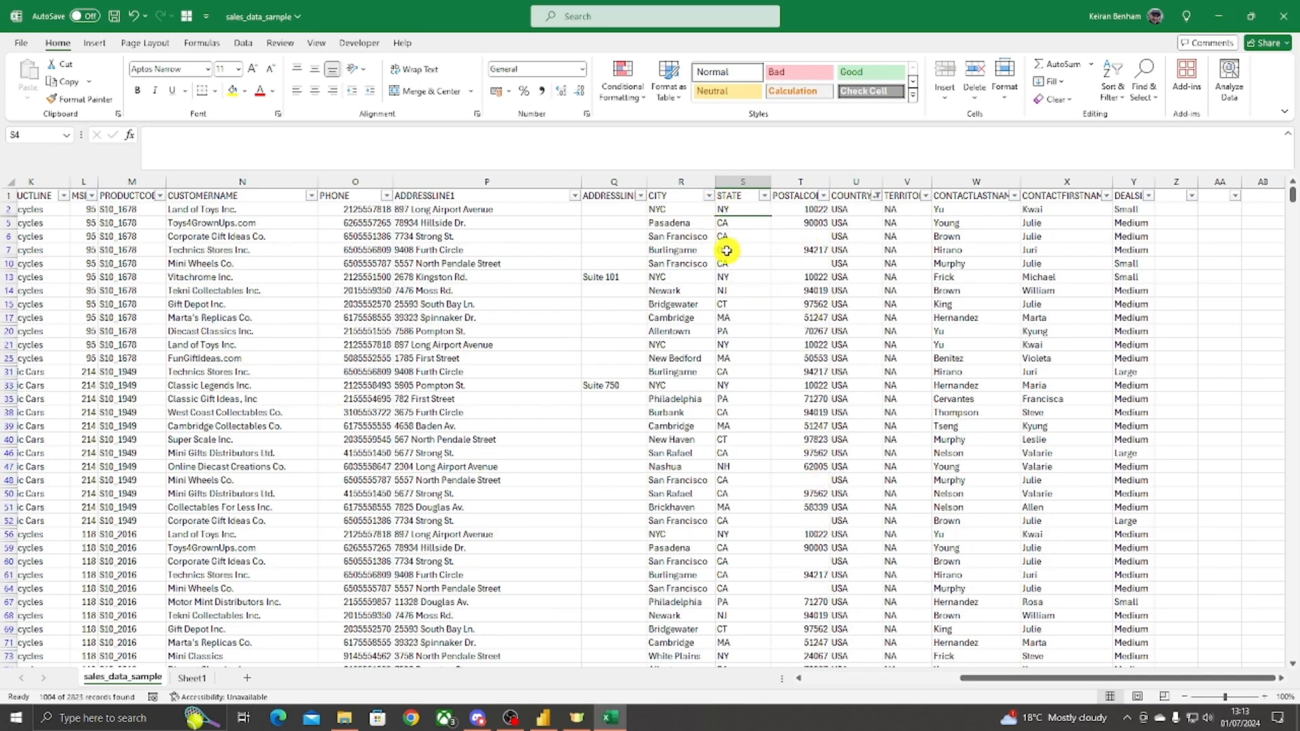
pyautogui.click(750, 331)
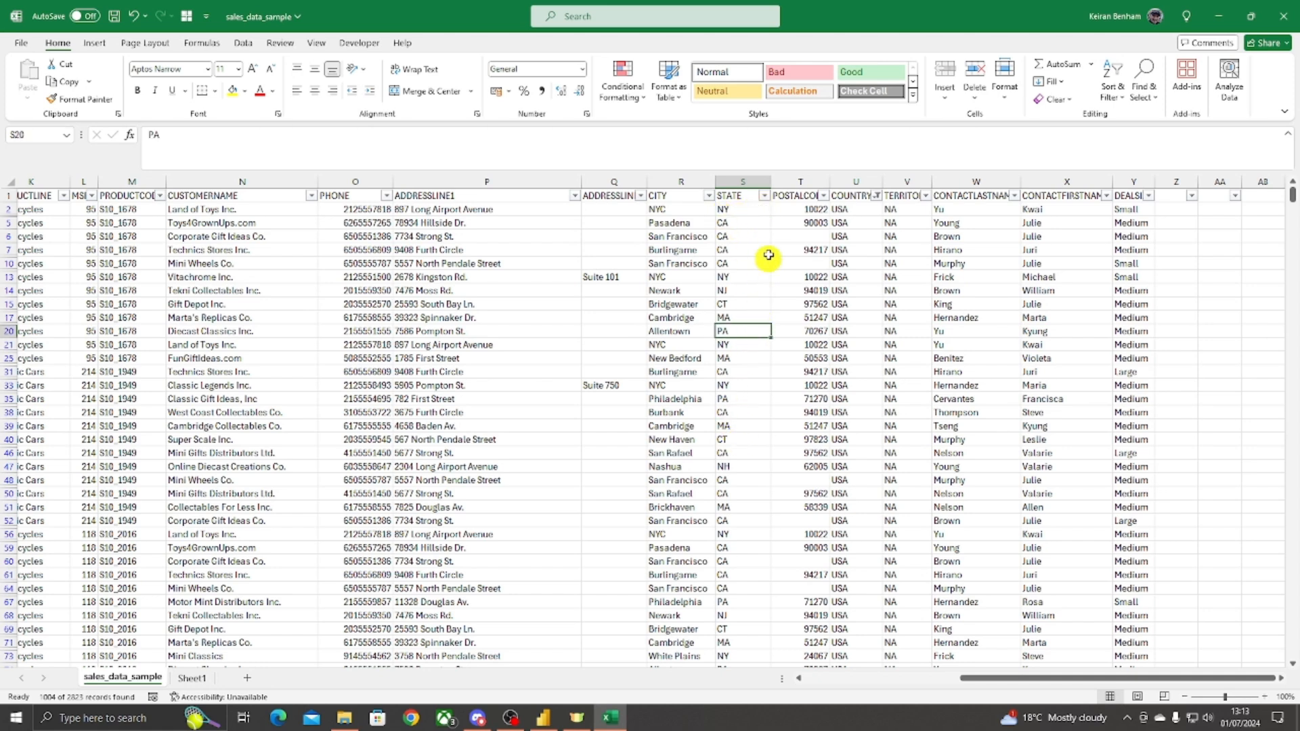
pyautogui.click(764, 196)
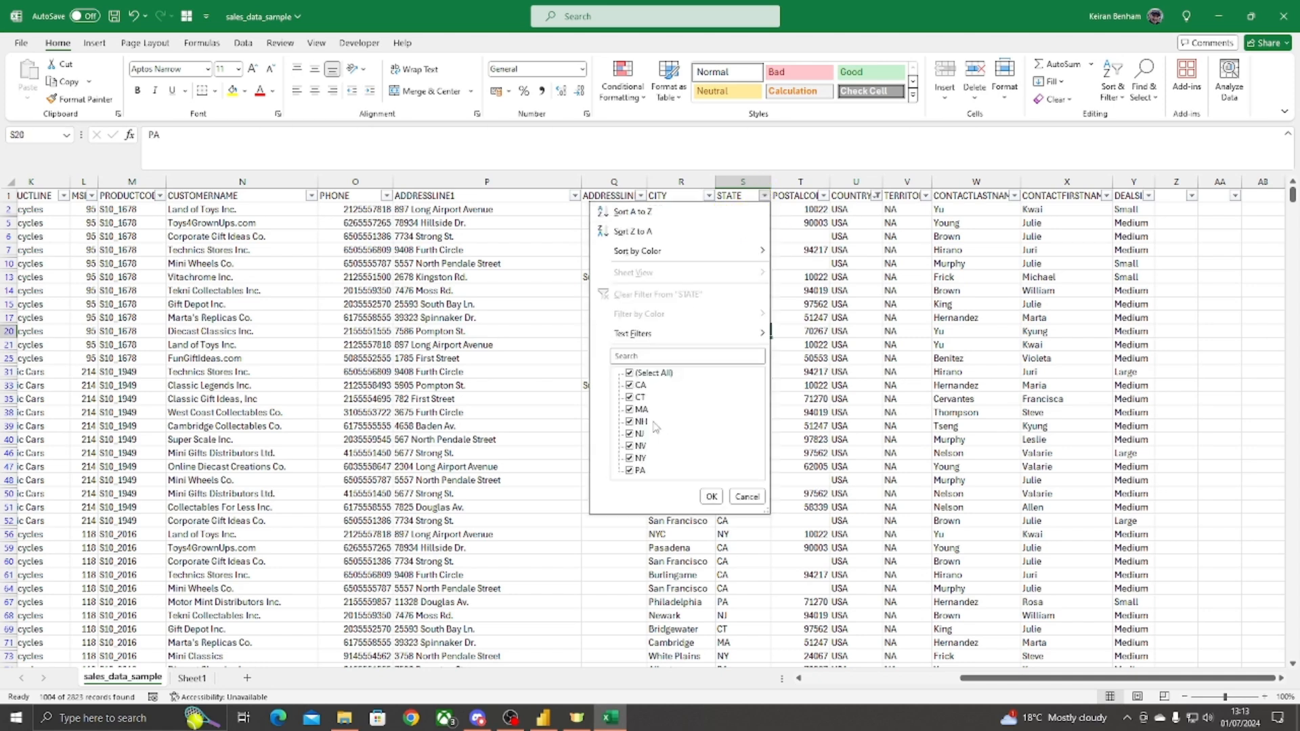
pyautogui.click(740, 492)
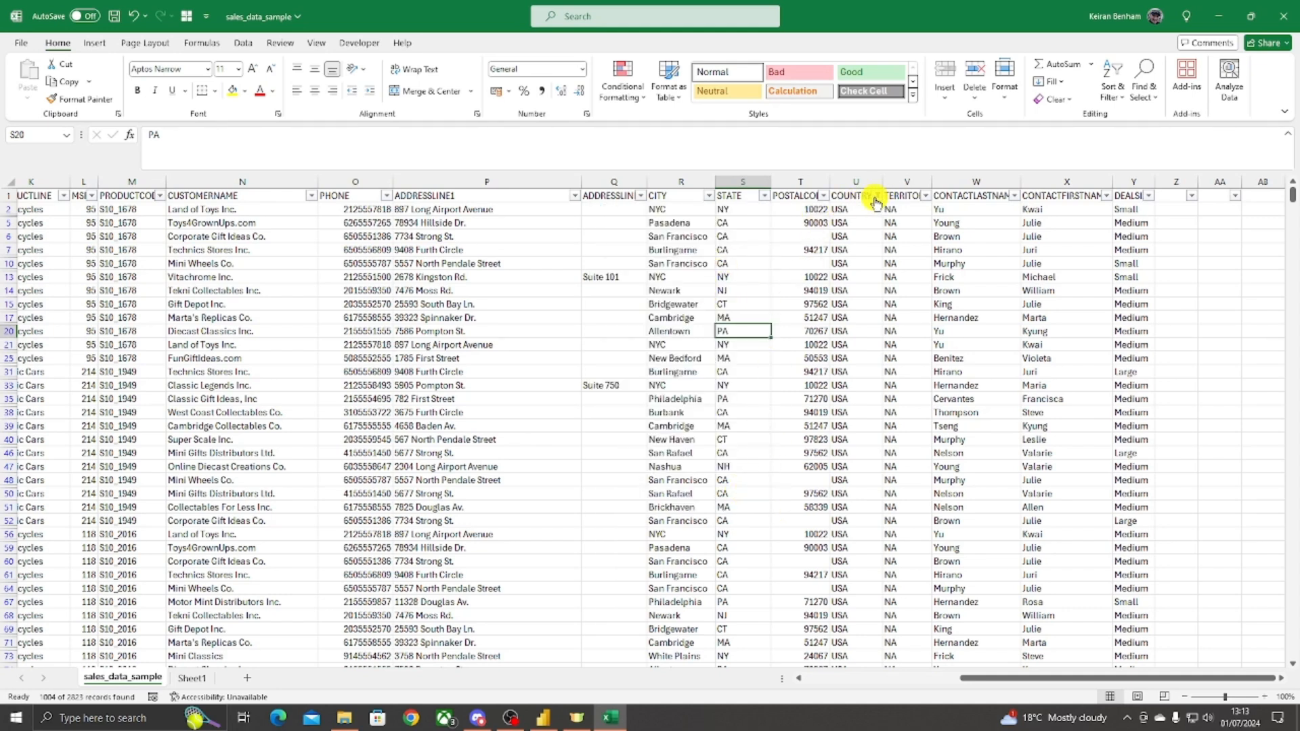
pyautogui.click(875, 196)
pyautogui.click(760, 212)
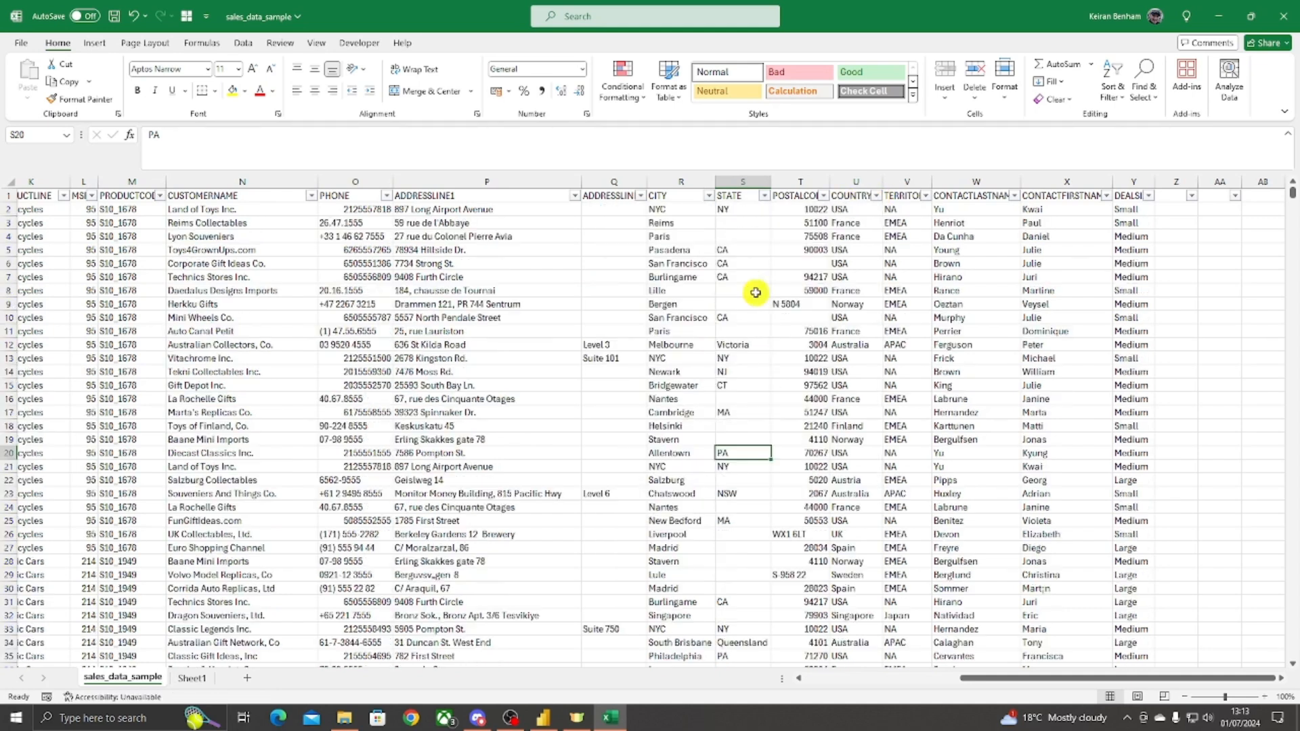
# Step: Exclude blanks from STATE to review which countries have state entries, and clear the STATE filter
pyautogui.click(763, 197)
pyautogui.scroll(-5, 676, 437)
pyautogui.click(630, 470)
pyautogui.click(711, 496)
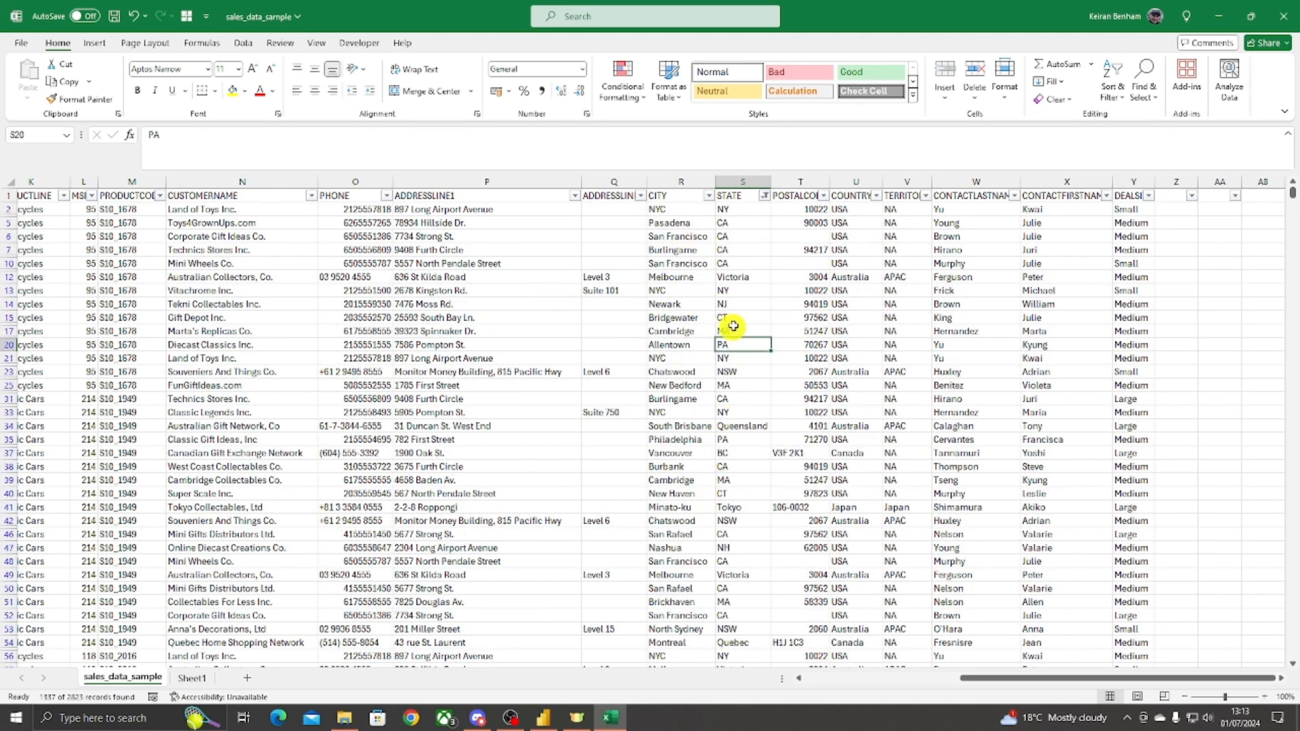
pyautogui.click(876, 196)
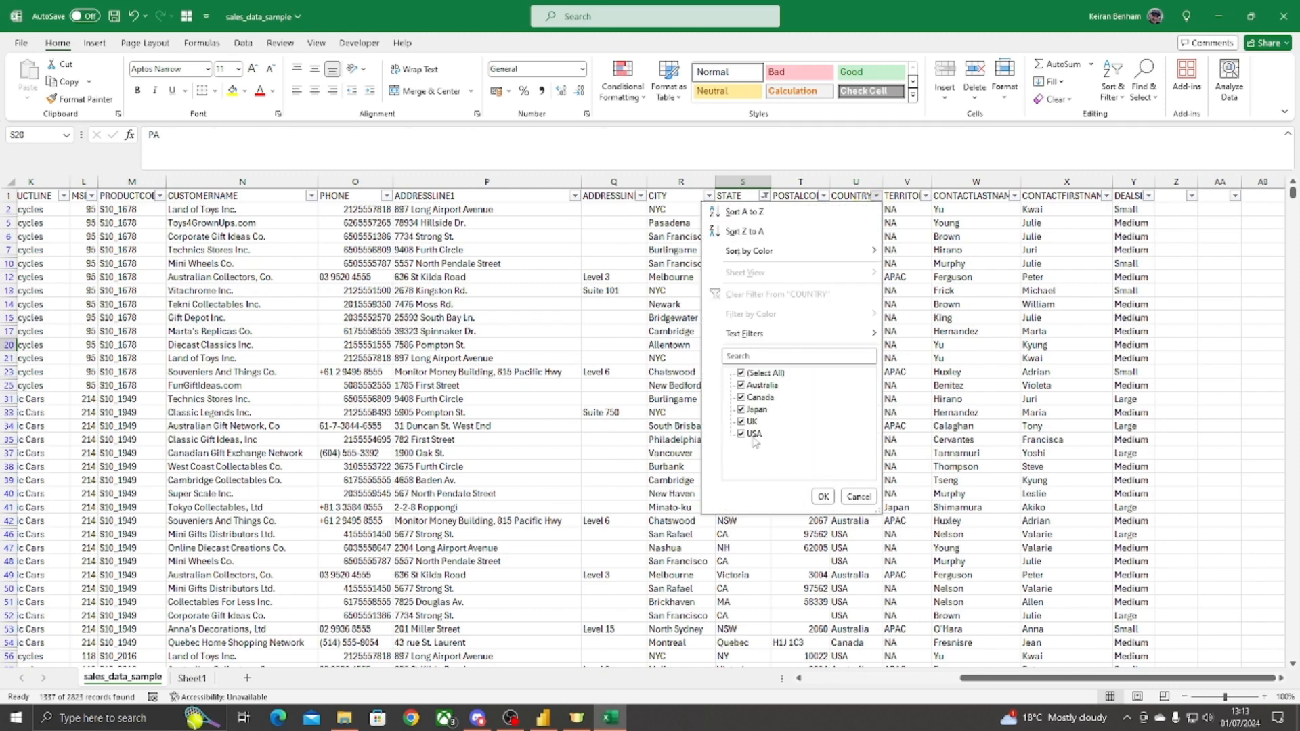
pyautogui.click(859, 497)
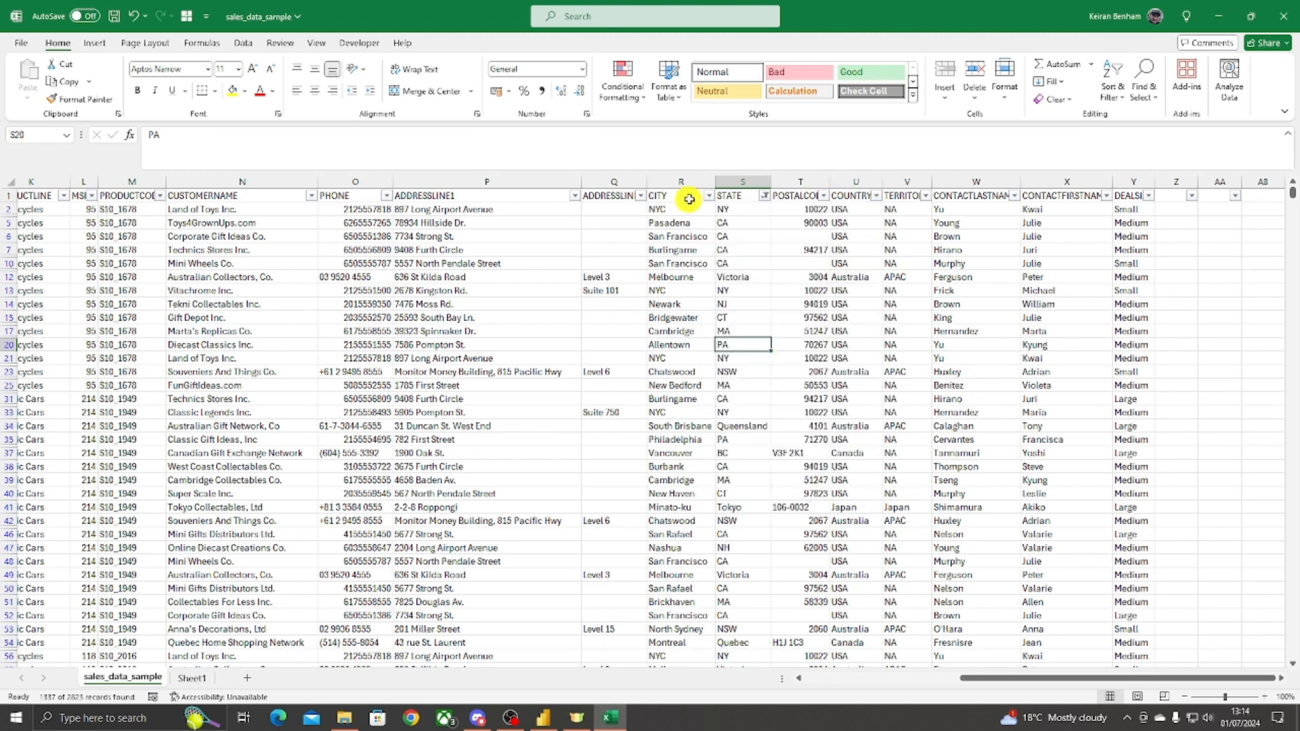
pyautogui.click(764, 196)
pyautogui.click(670, 294)
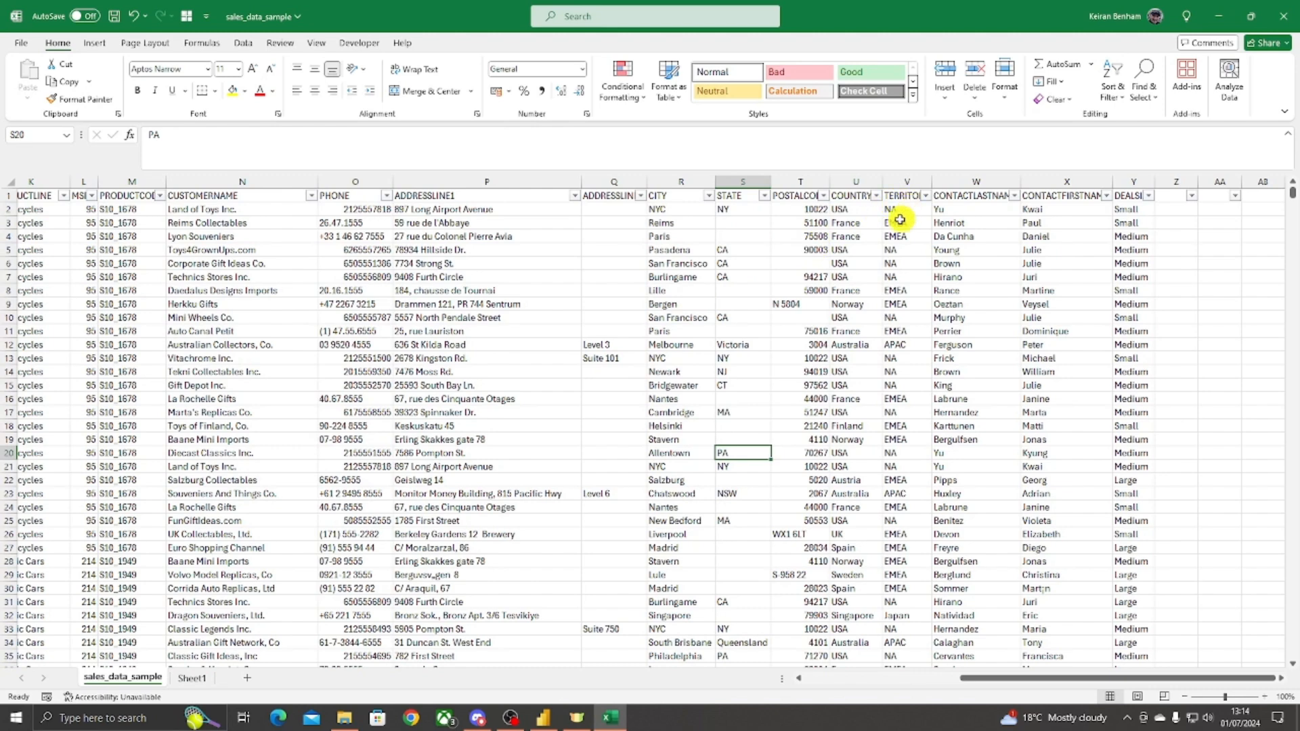
# Step: Filter COUNTRY to Australia and review the state names in the STATE filter list
pyautogui.click(876, 196)
pyautogui.click(730, 356)
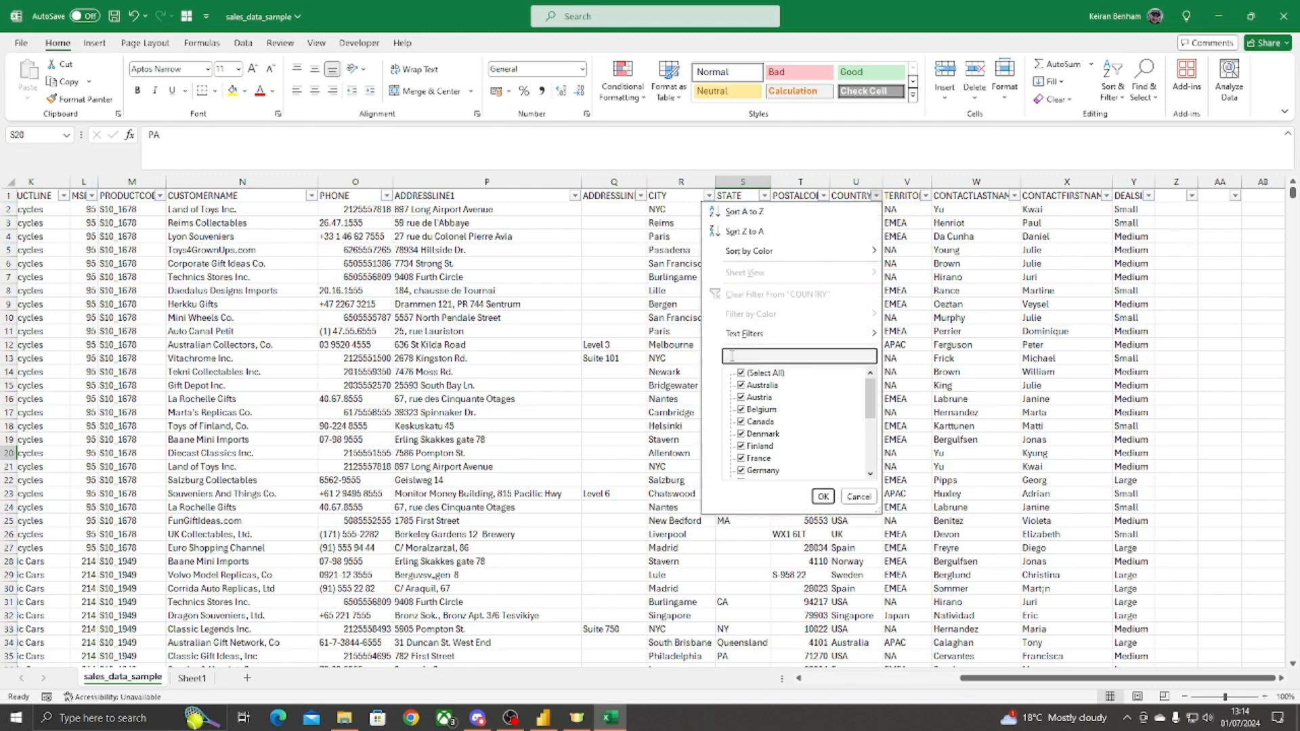
pyautogui.click(741, 373)
pyautogui.click(740, 386)
pyautogui.click(823, 497)
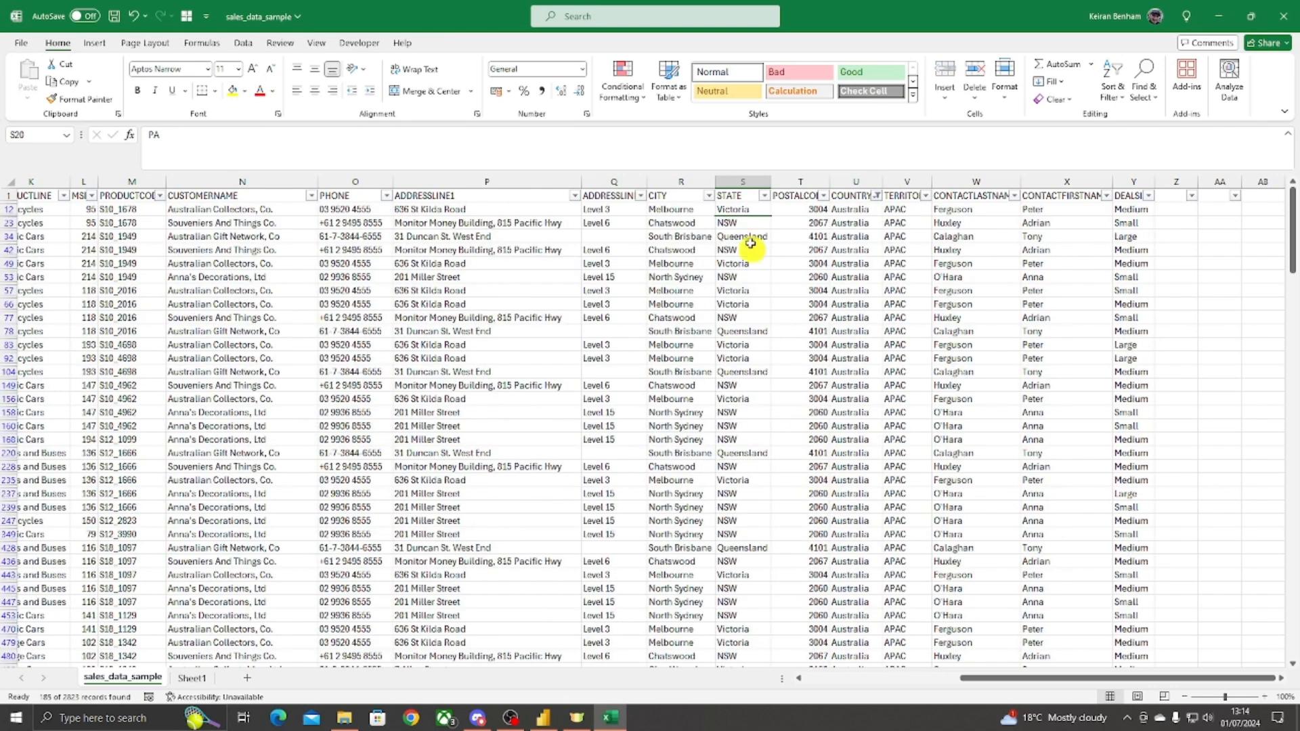
pyautogui.click(744, 219)
pyautogui.click(764, 196)
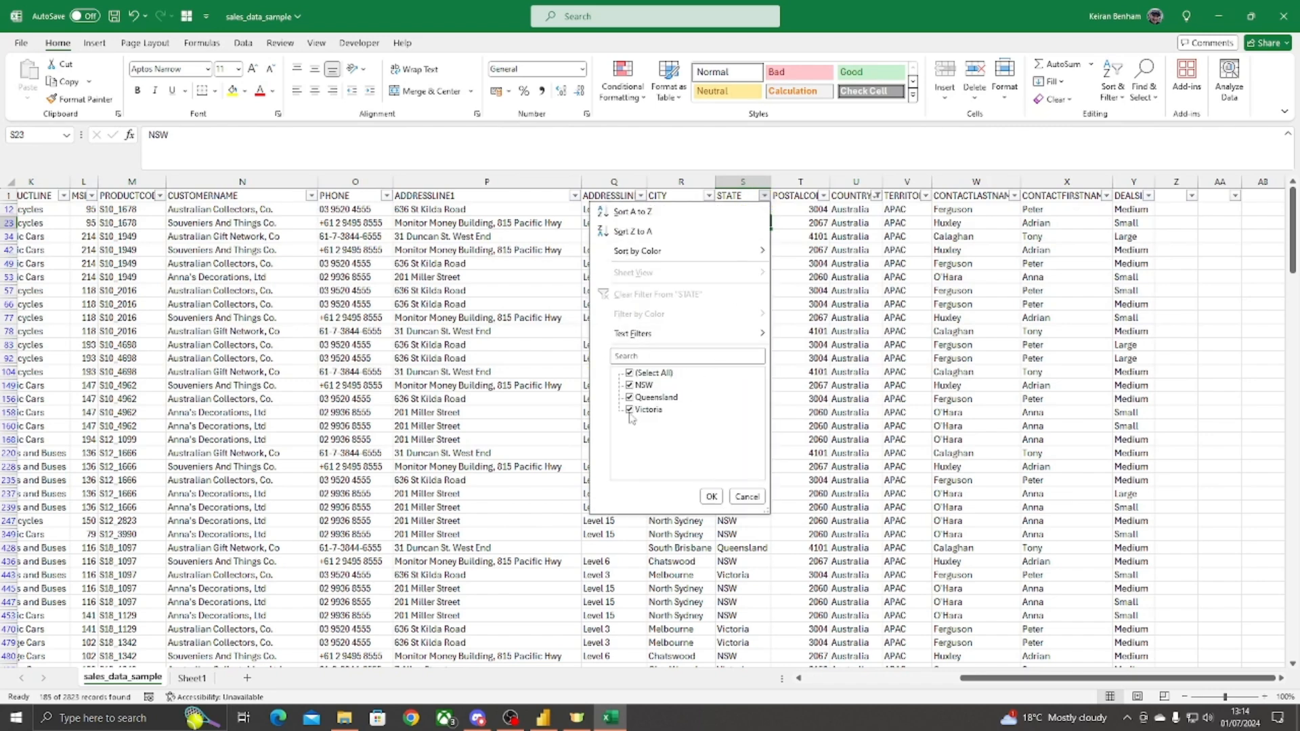
pyautogui.click(745, 496)
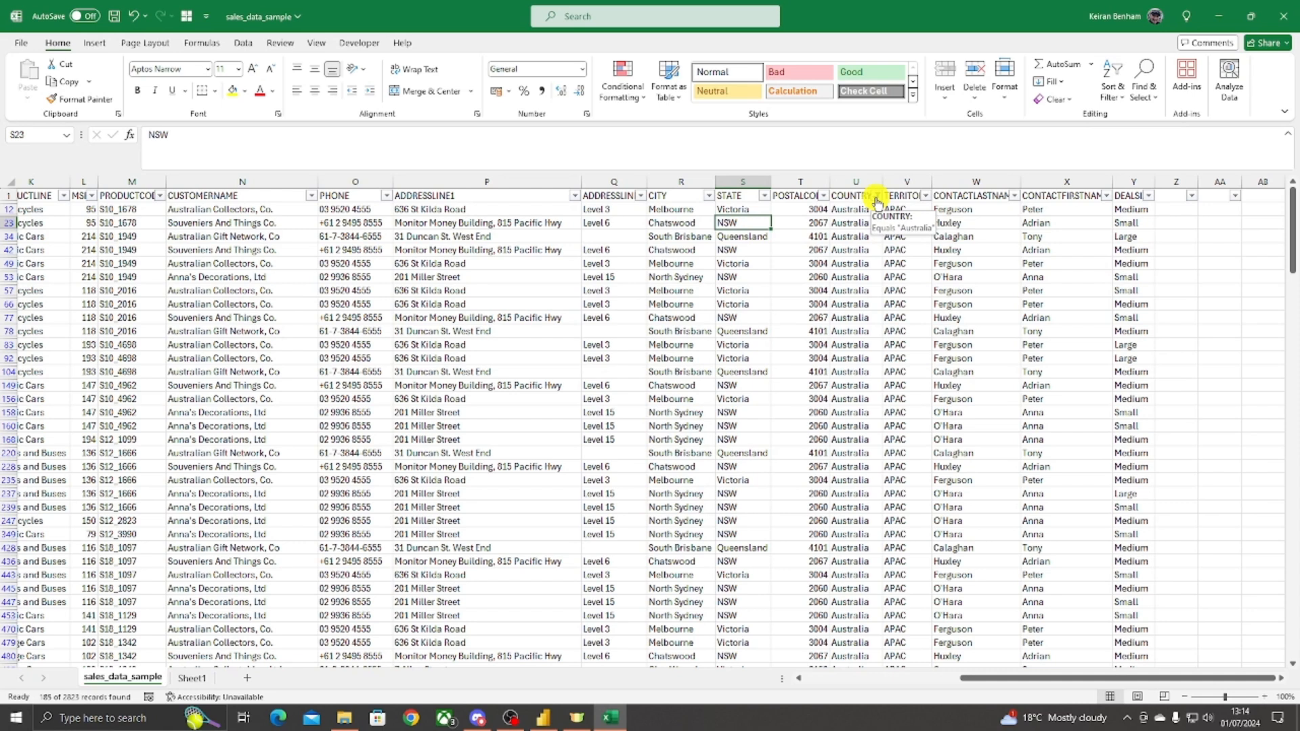
# Step: Switch the COUNTRY filter to Canada and review the province names in the STATE filter list
pyautogui.click(877, 195)
pyautogui.click(741, 384)
pyautogui.click(741, 421)
pyautogui.click(823, 496)
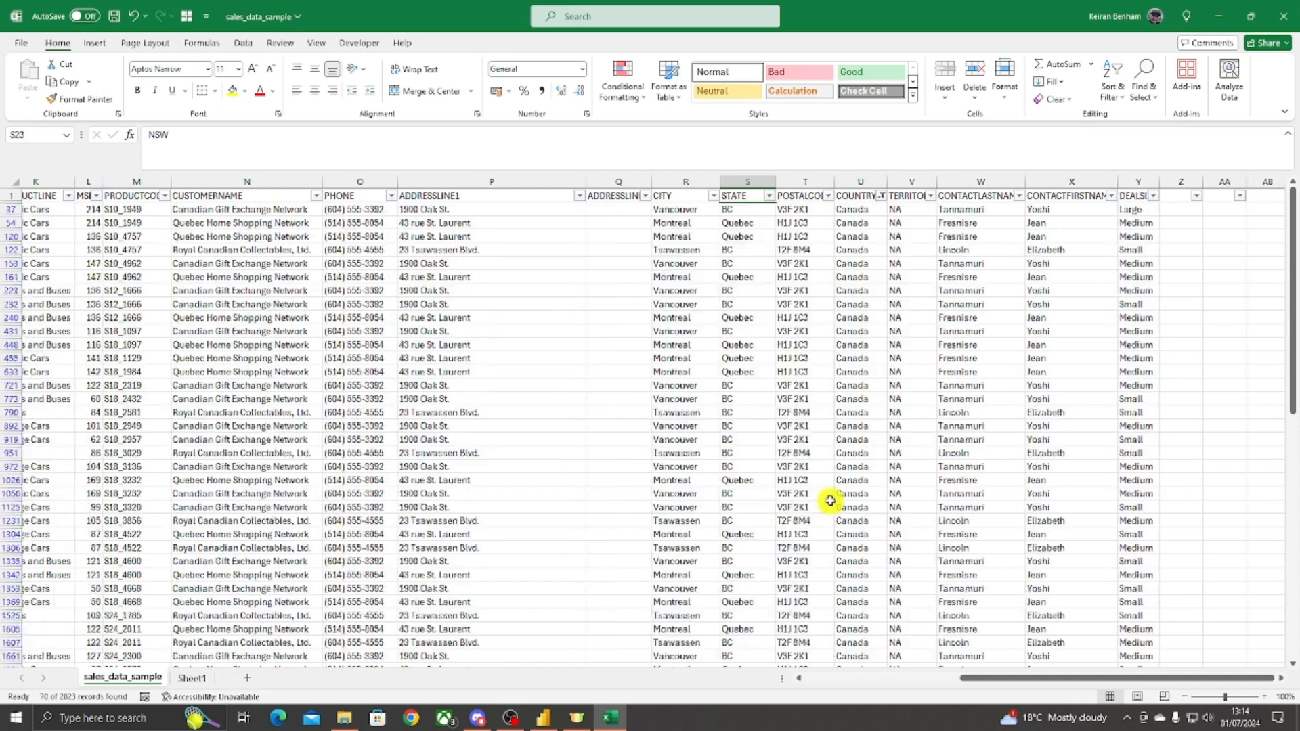
pyautogui.click(769, 196)
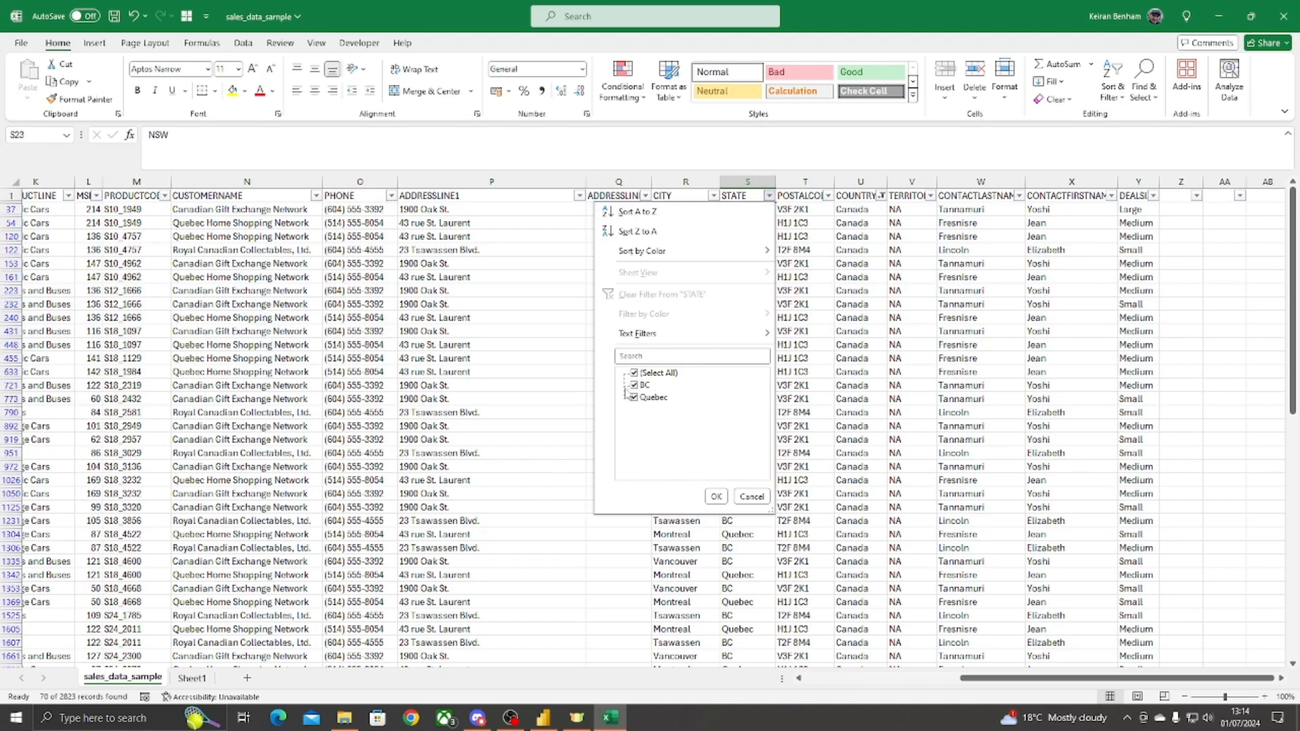
pyautogui.click(752, 497)
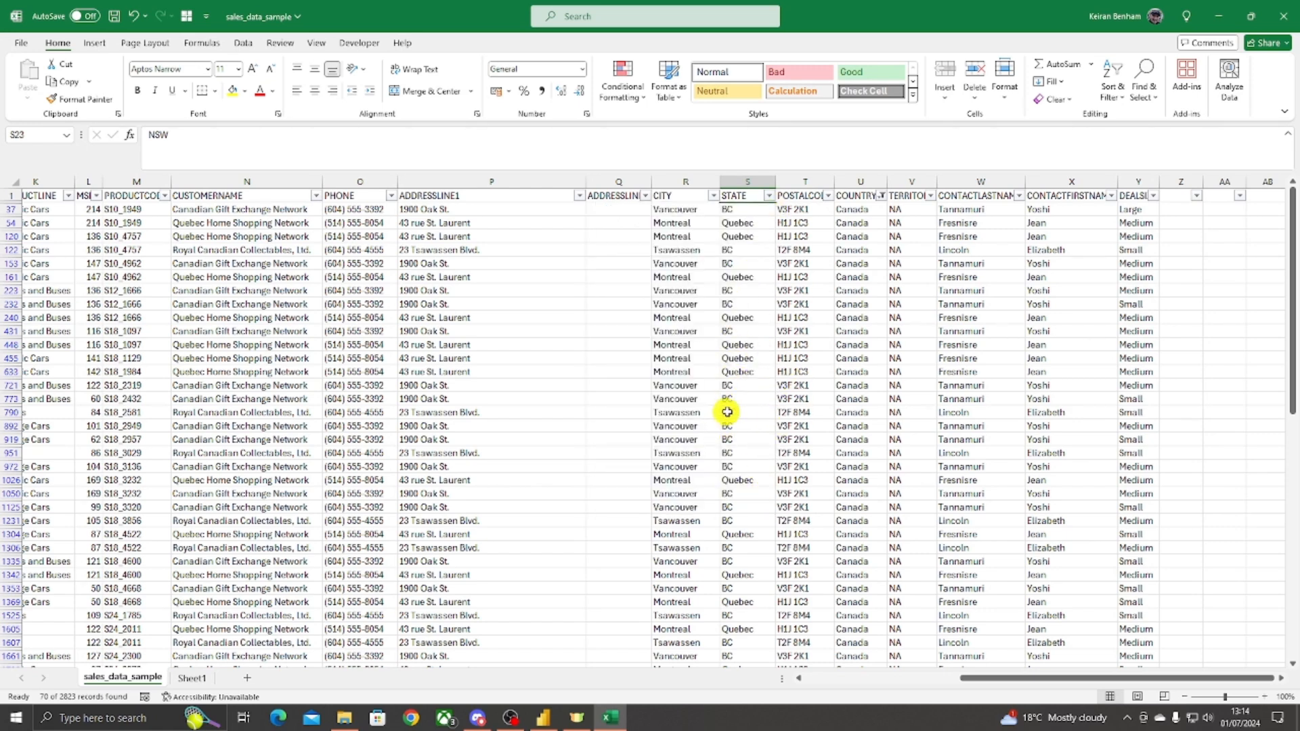
# Step: Switch the COUNTRY filter to Japan and review the values in the STATE filter list
pyautogui.click(882, 196)
pyautogui.click(747, 422)
pyautogui.scroll(-2, 813, 418)
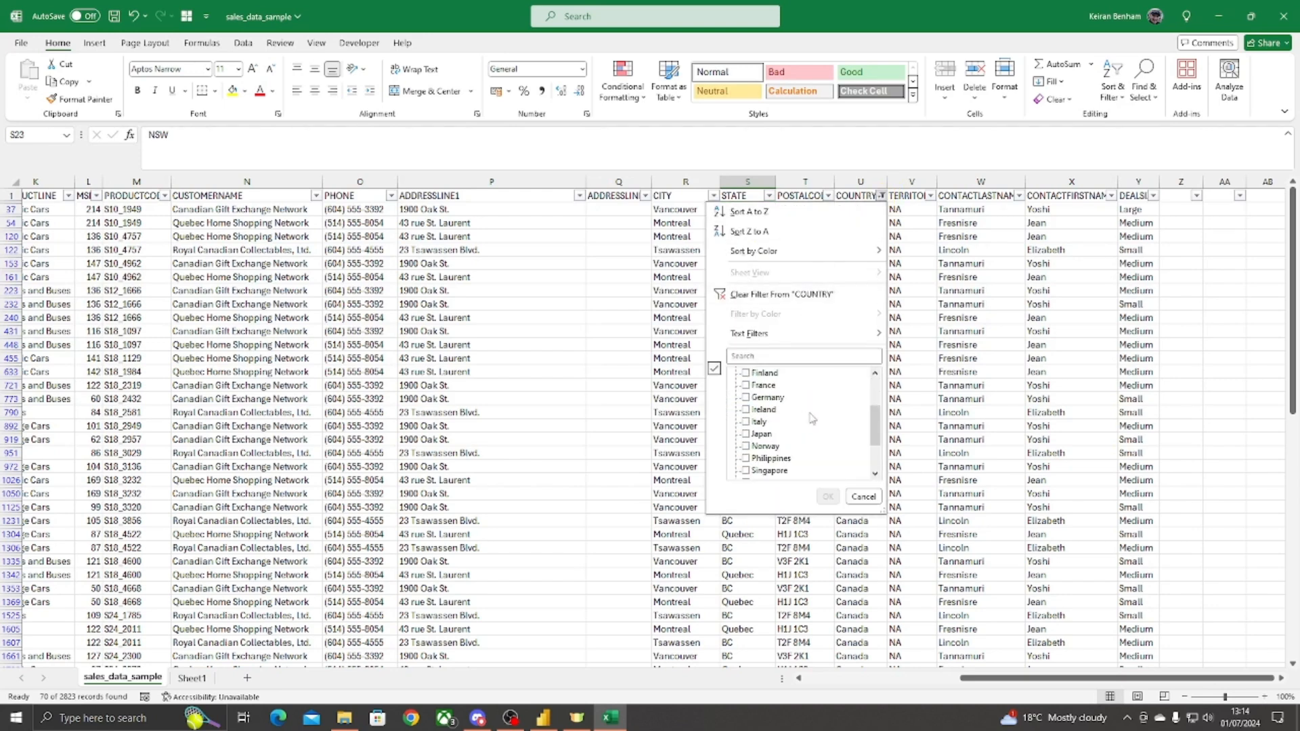
pyautogui.click(746, 435)
pyautogui.click(828, 496)
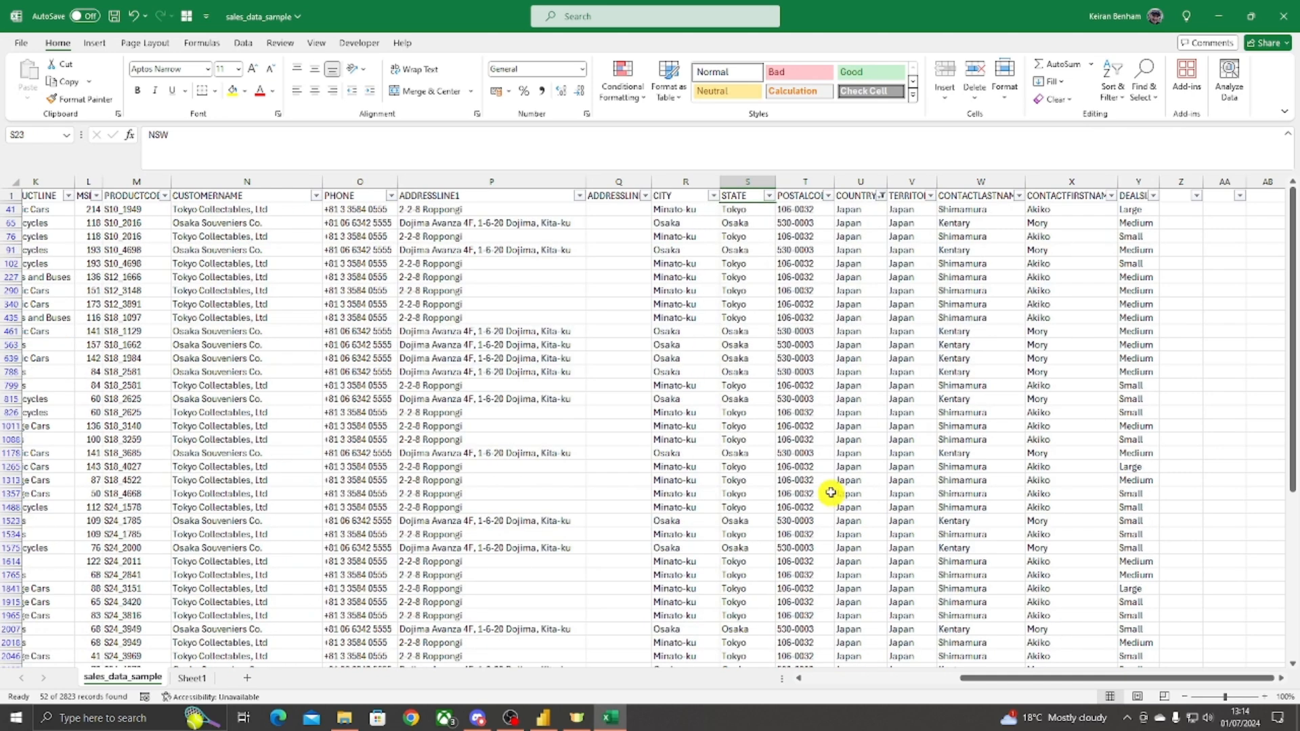
pyautogui.click(769, 195)
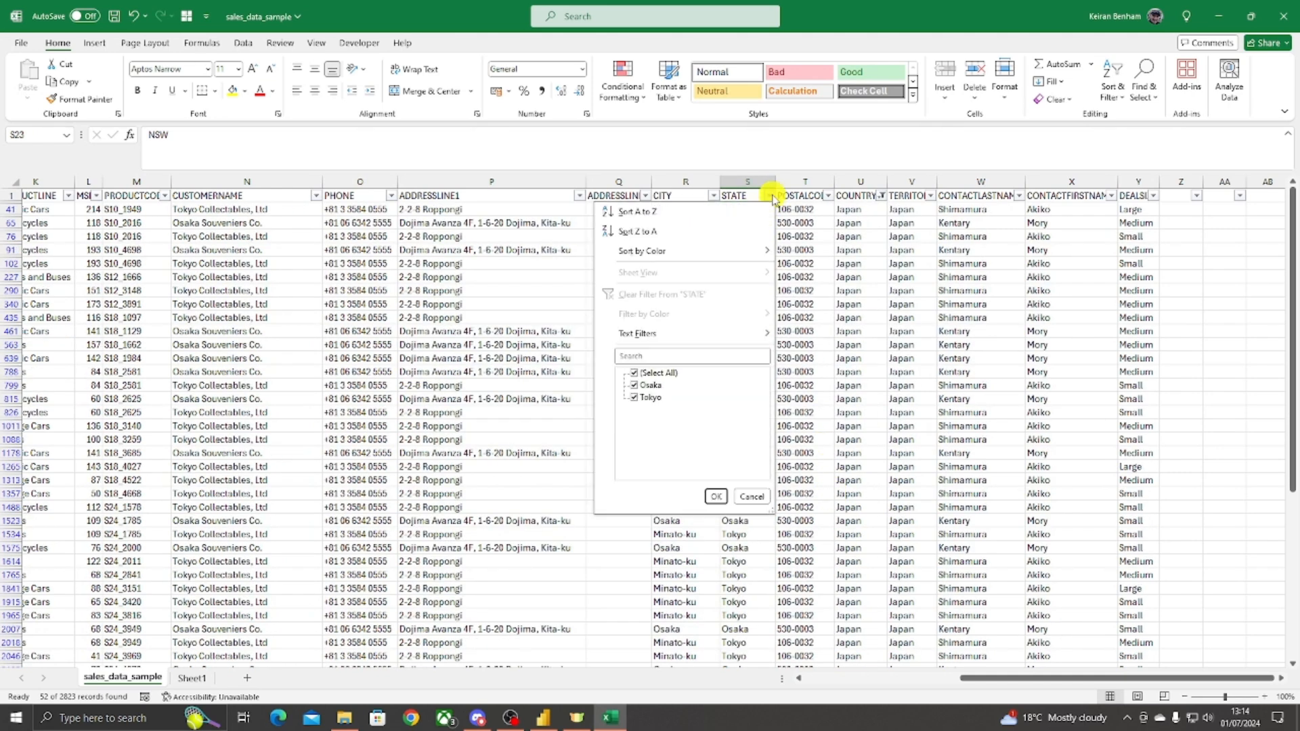
pyautogui.click(752, 496)
# Step: Switch the COUNTRY filter to UK and review the values in the STATE filter list
pyautogui.click(878, 196)
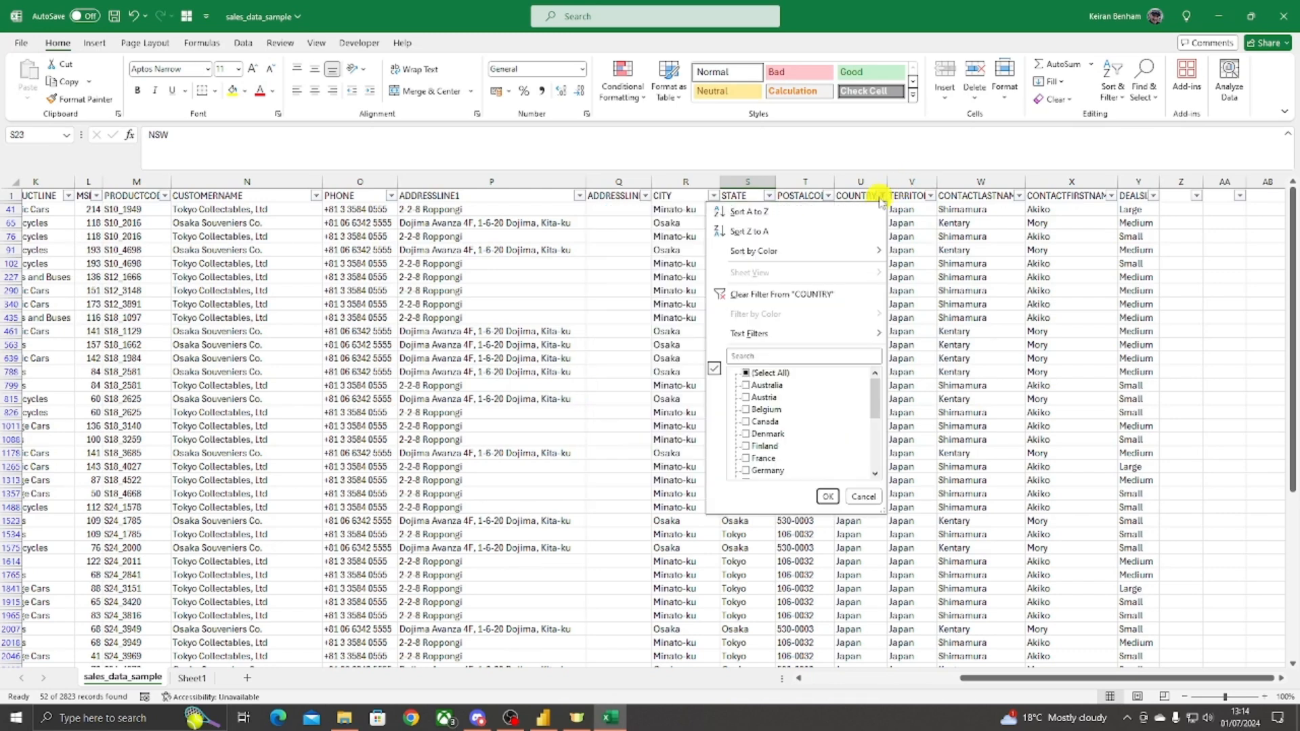
pyautogui.scroll(-3, 796, 400)
pyautogui.click(746, 399)
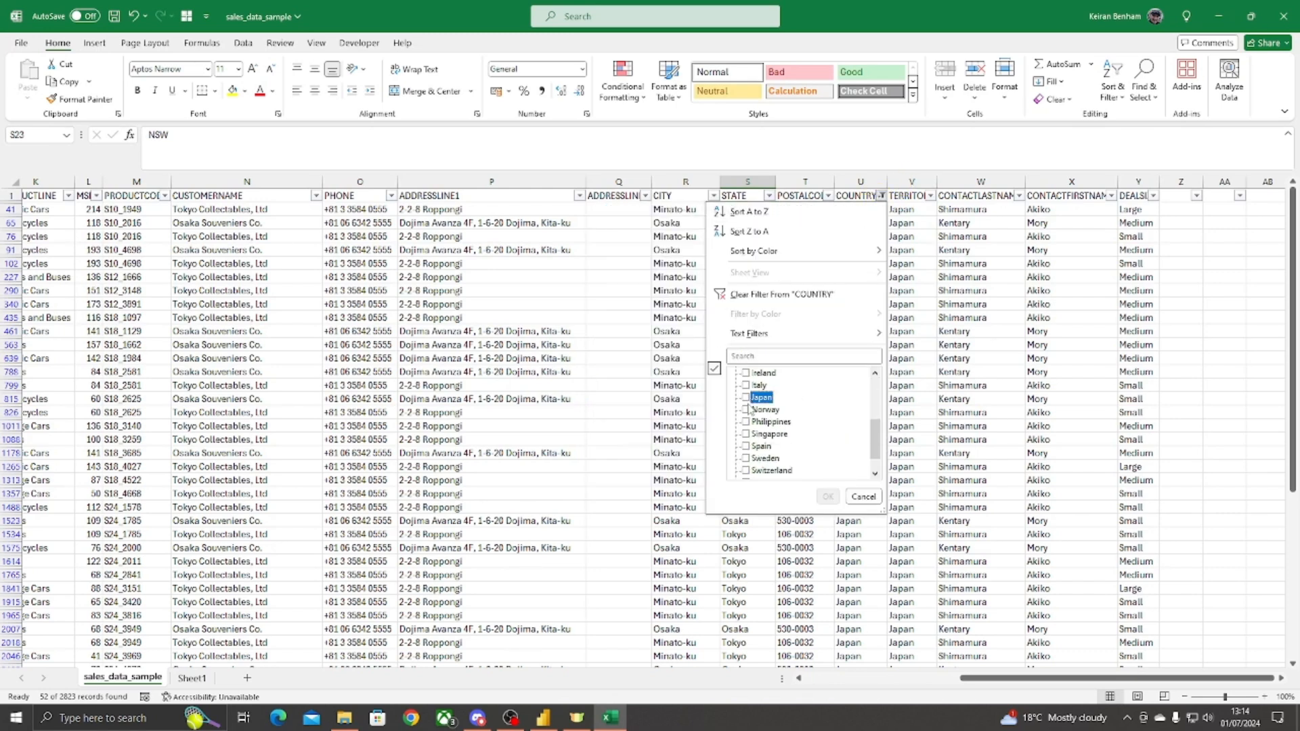
pyautogui.scroll(-1, 810, 437)
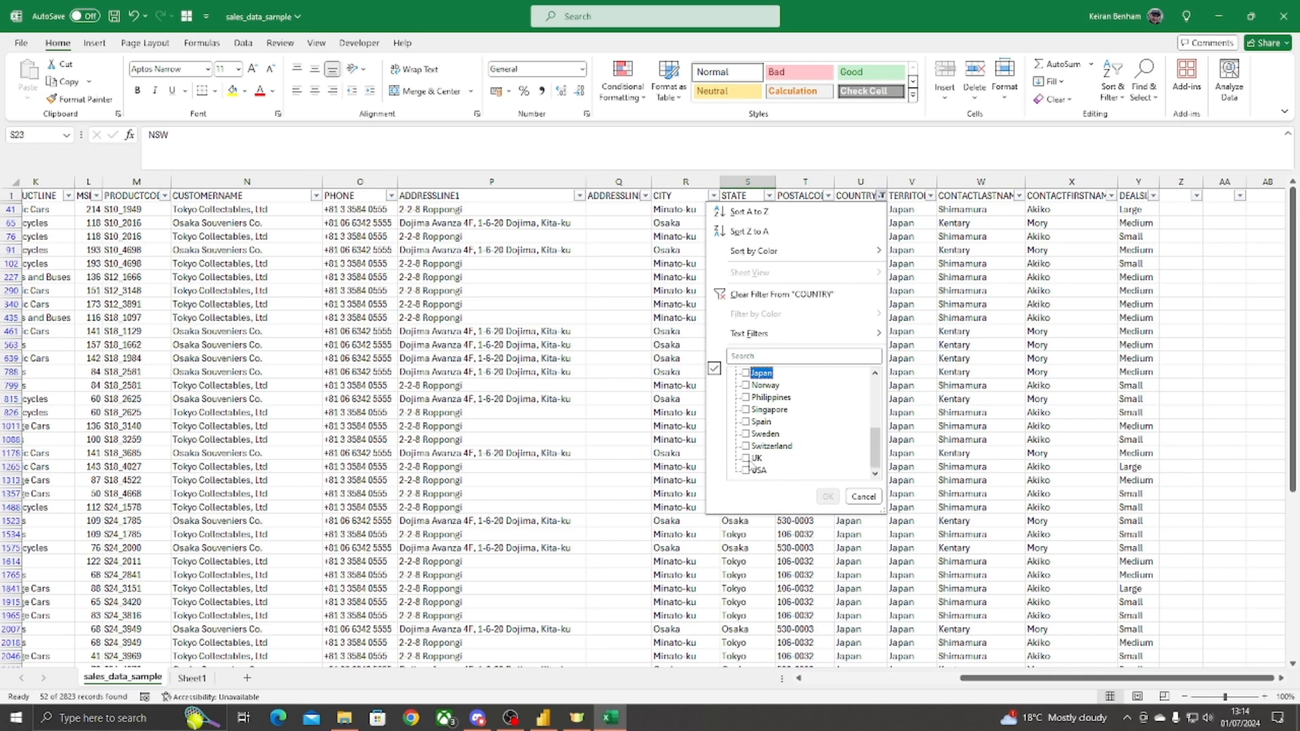
pyautogui.click(746, 459)
pyautogui.click(828, 496)
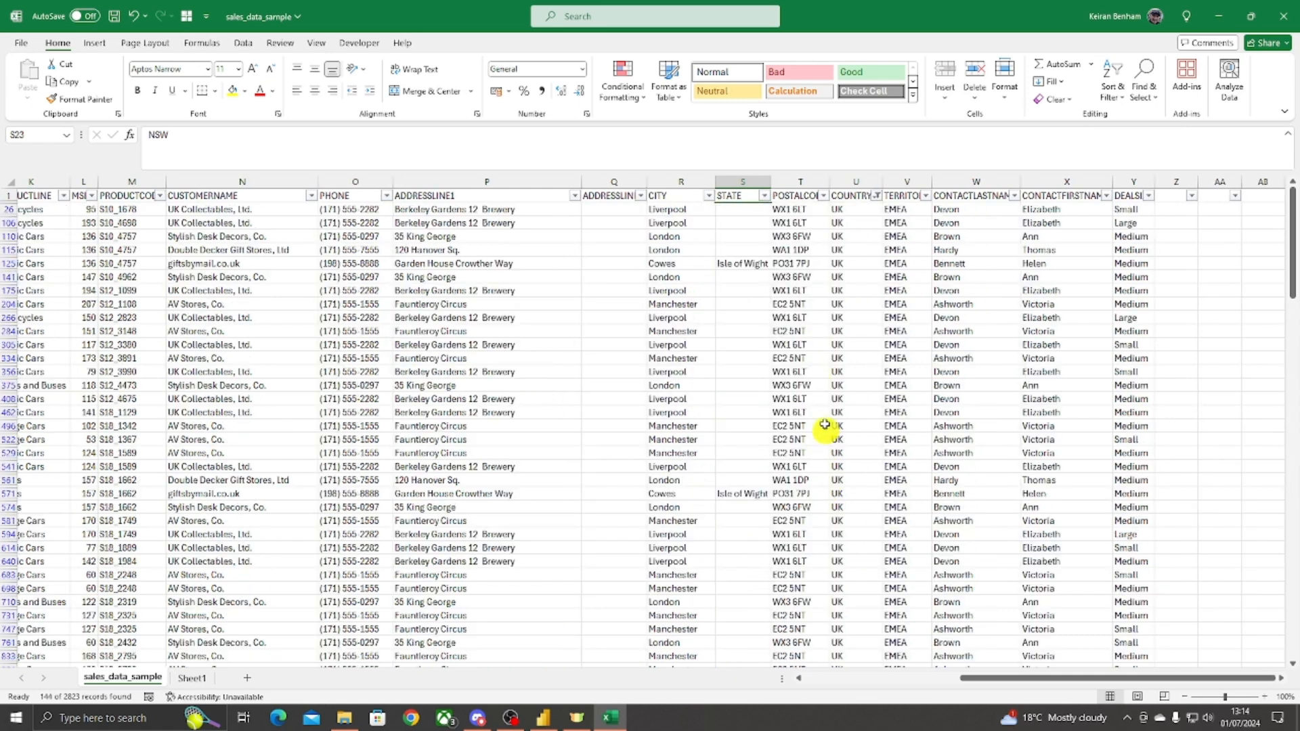
pyautogui.click(764, 196)
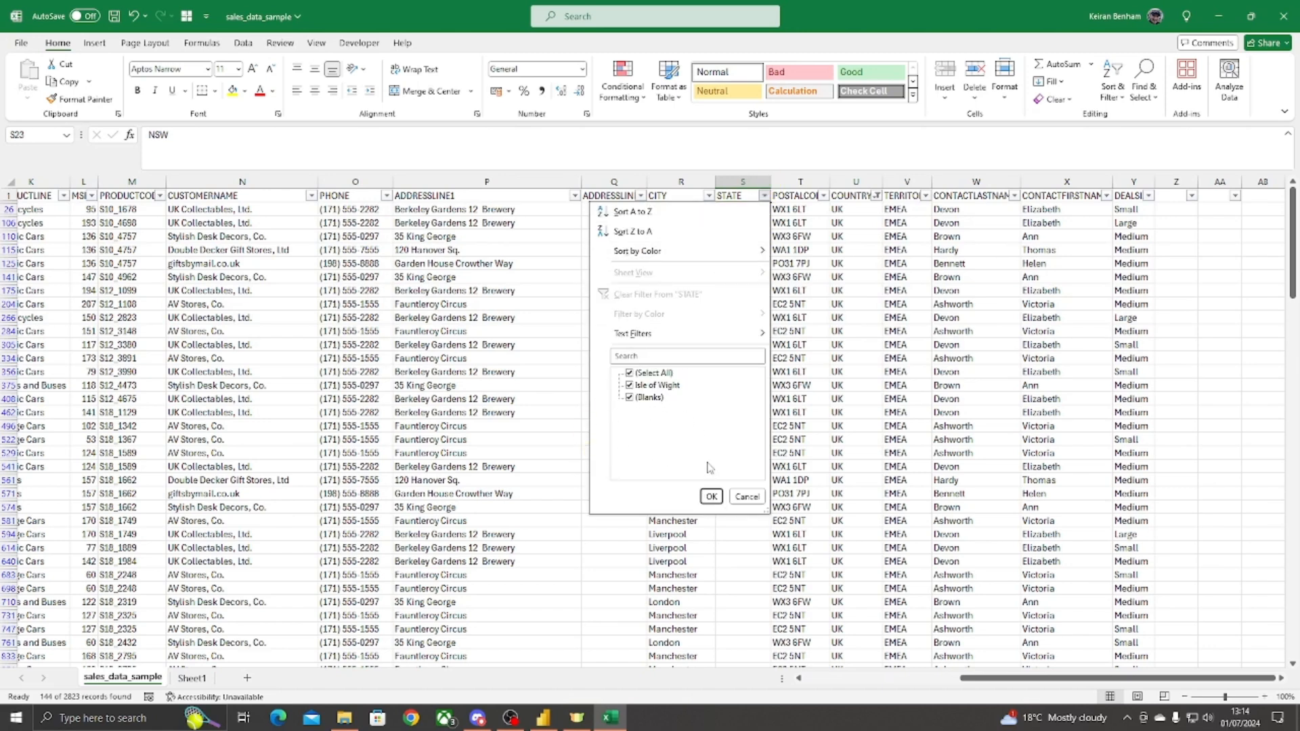
pyautogui.click(747, 497)
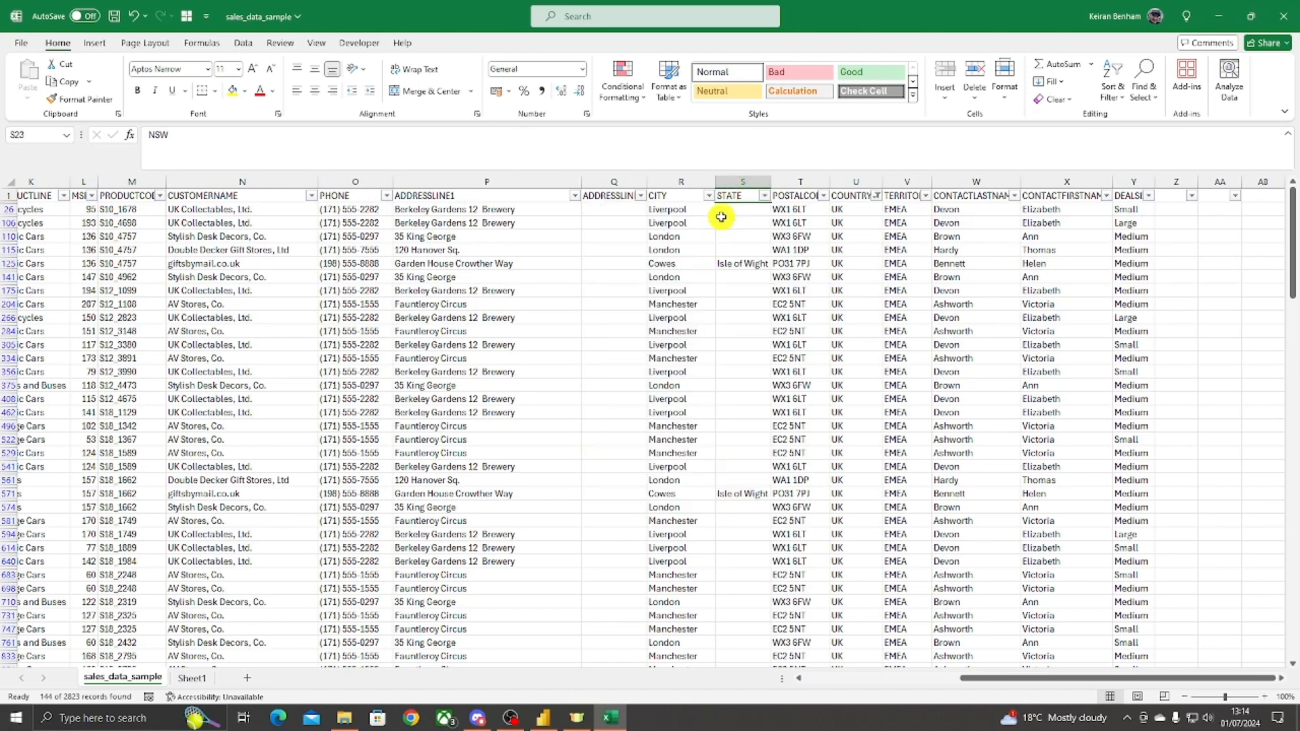
# Step: Examine the blank and filled STATE cells across the UK rows
pyautogui.click(735, 207)
pyautogui.click(729, 222)
pyautogui.click(738, 236)
pyautogui.click(723, 249)
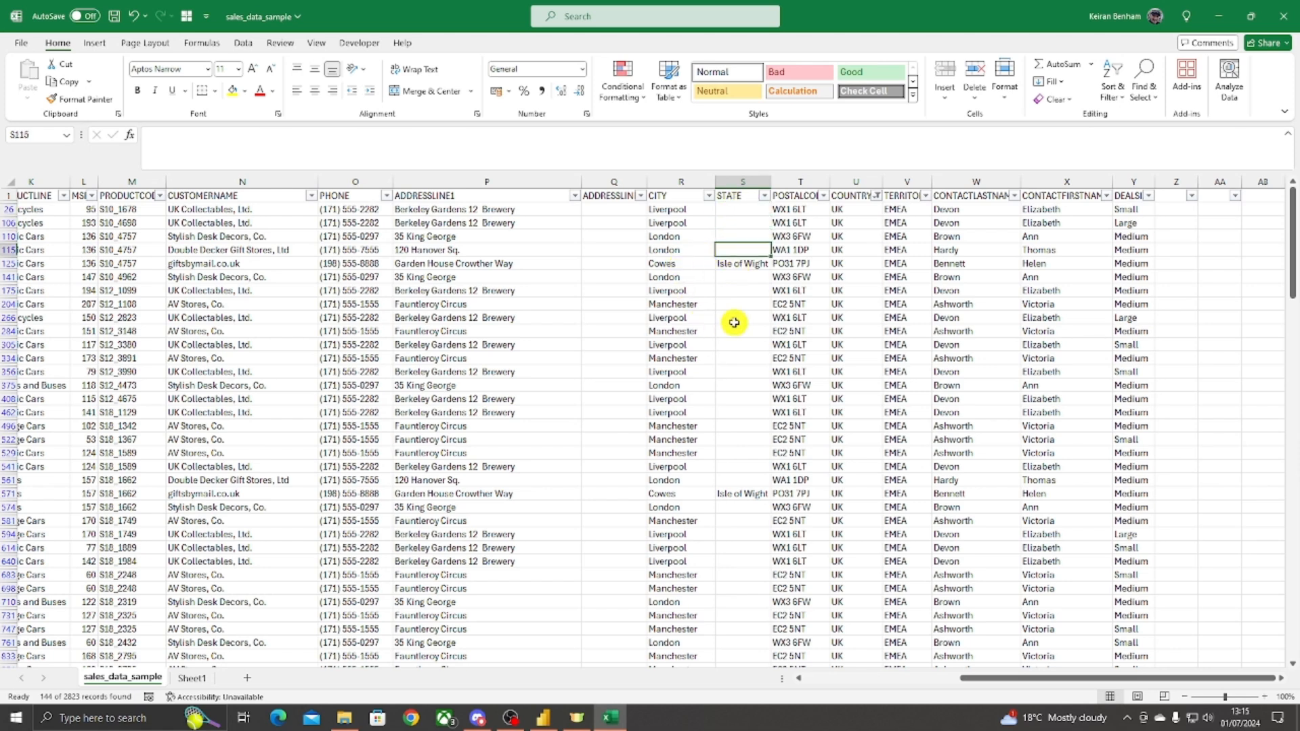
pyautogui.click(742, 265)
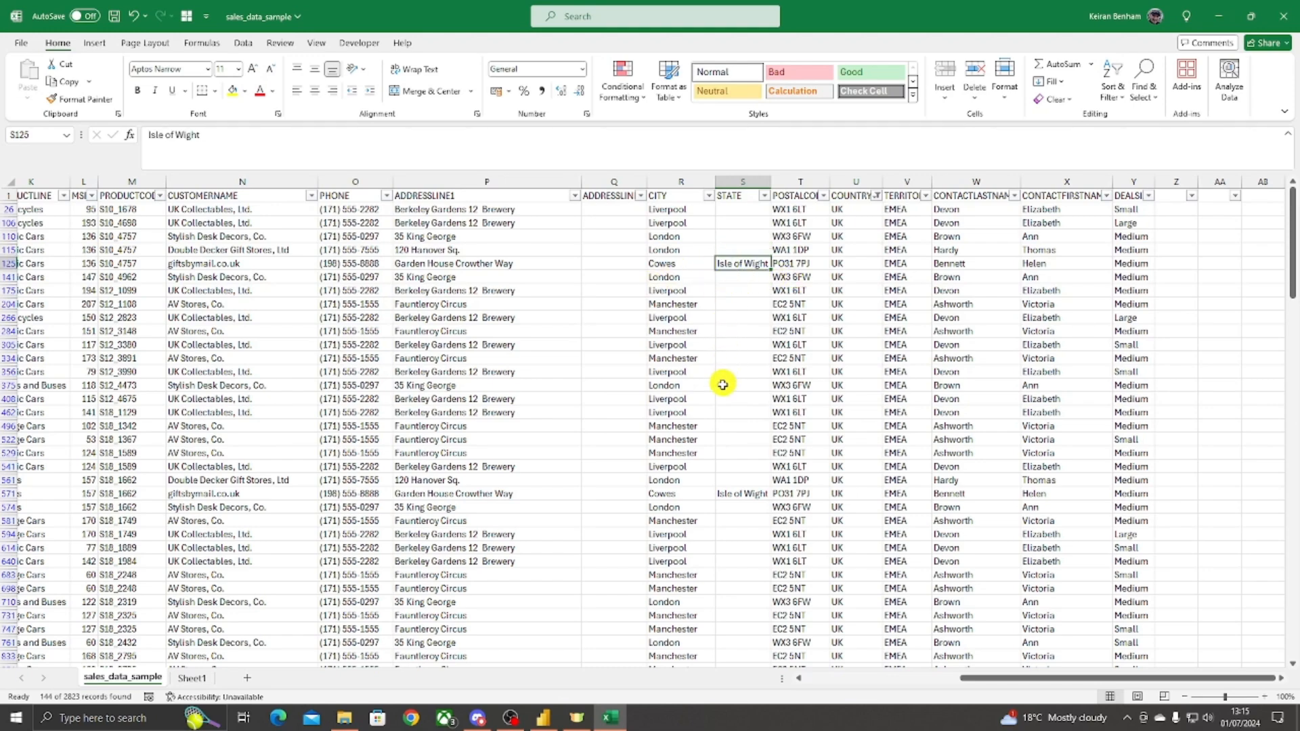
pyautogui.click(743, 493)
pyautogui.scroll(-11, 738, 406)
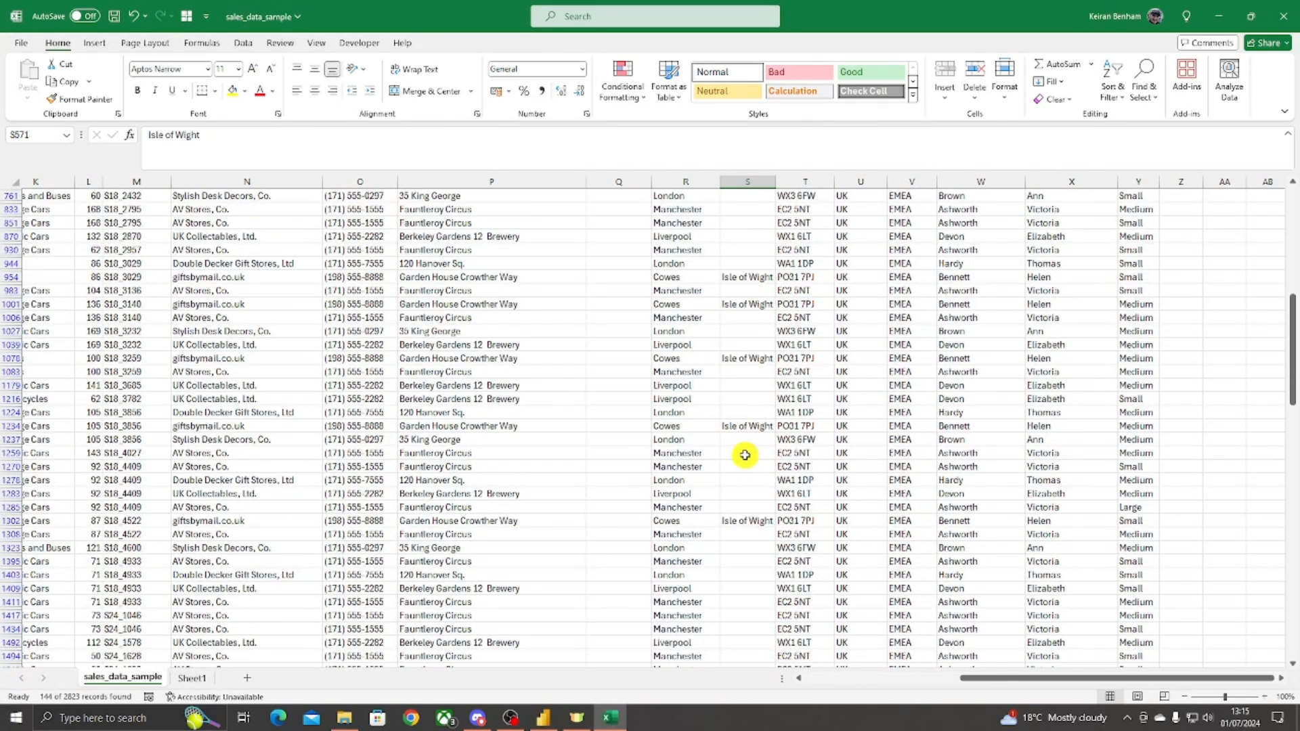
pyautogui.scroll(11, 744, 455)
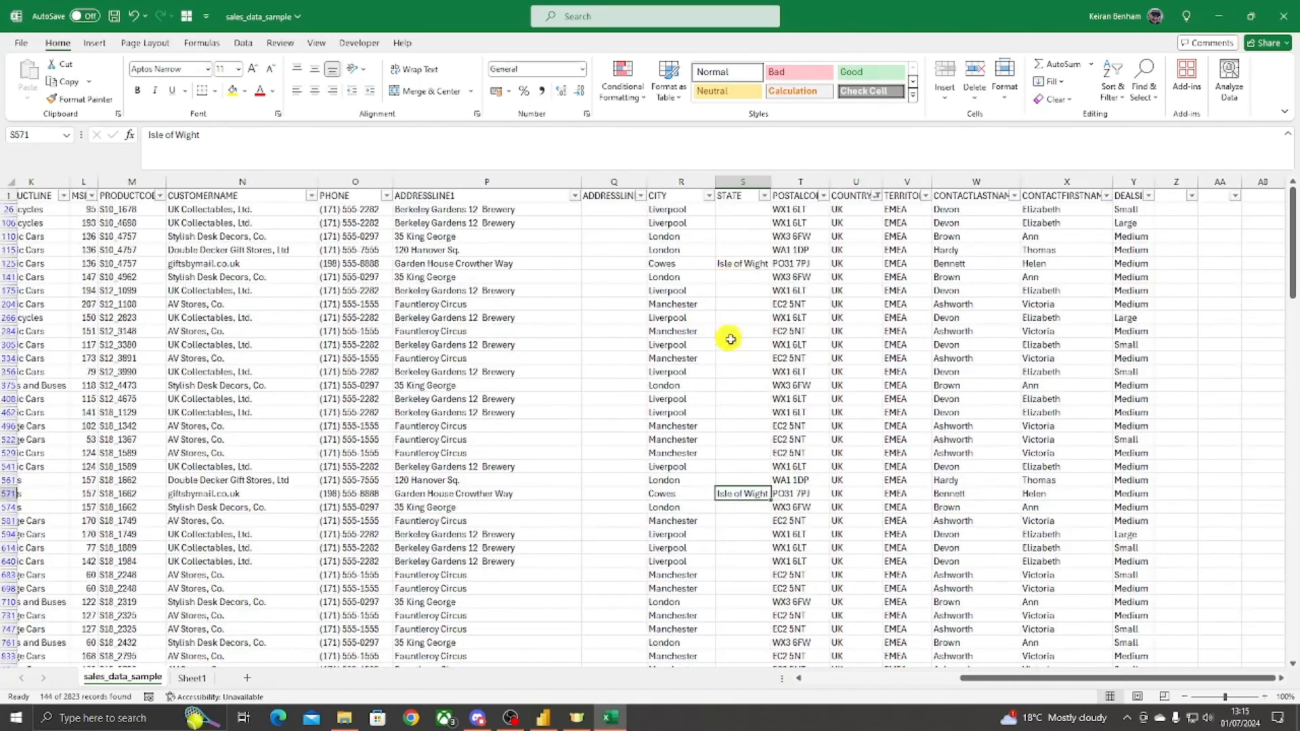
pyautogui.click(743, 212)
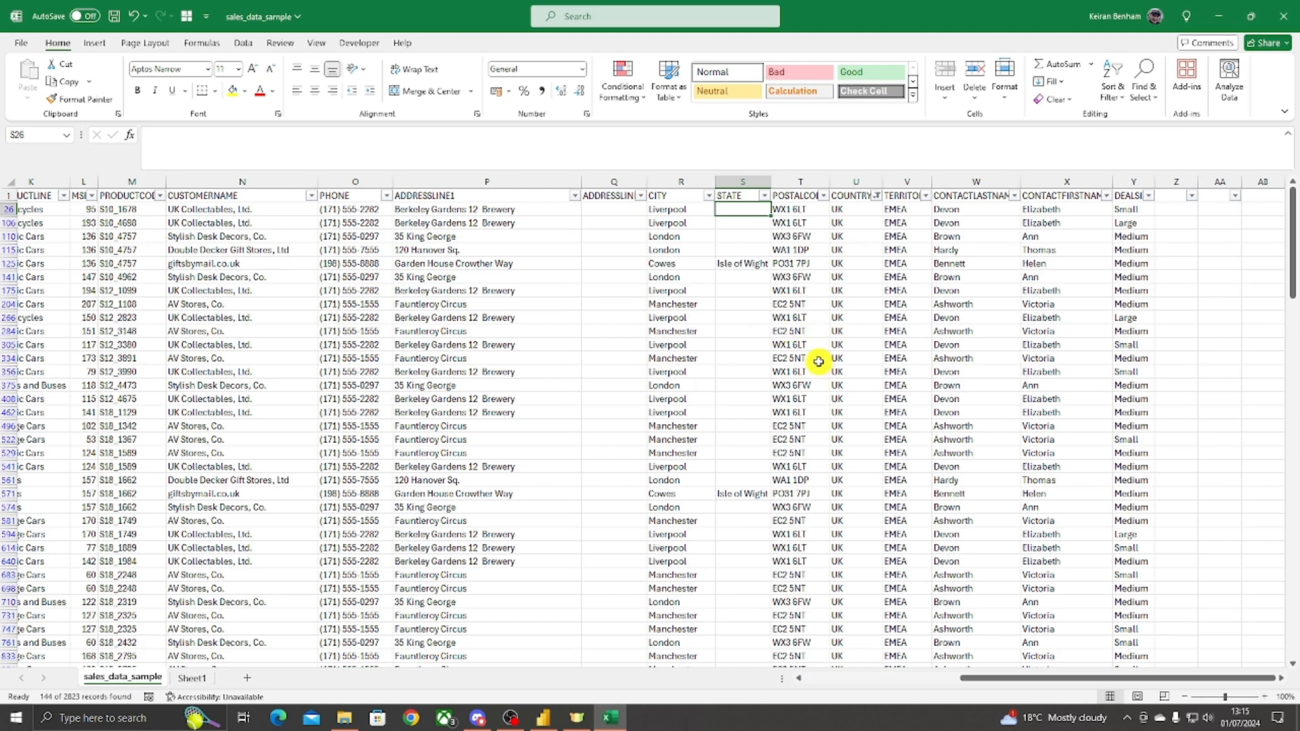
pyautogui.click(749, 183)
pyautogui.click(744, 223)
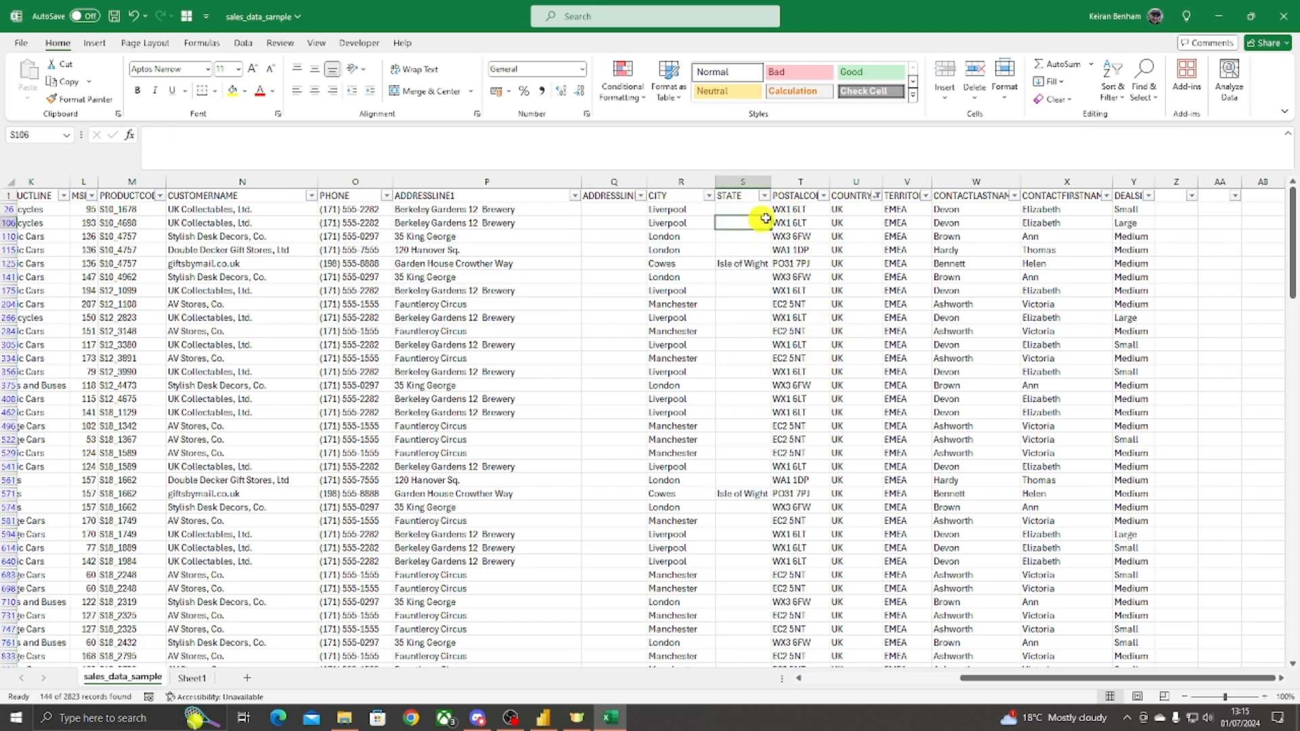
# Step: Clear the COUNTRY filter and select the STATE cell of the first French record
pyautogui.click(877, 195)
pyautogui.click(776, 291)
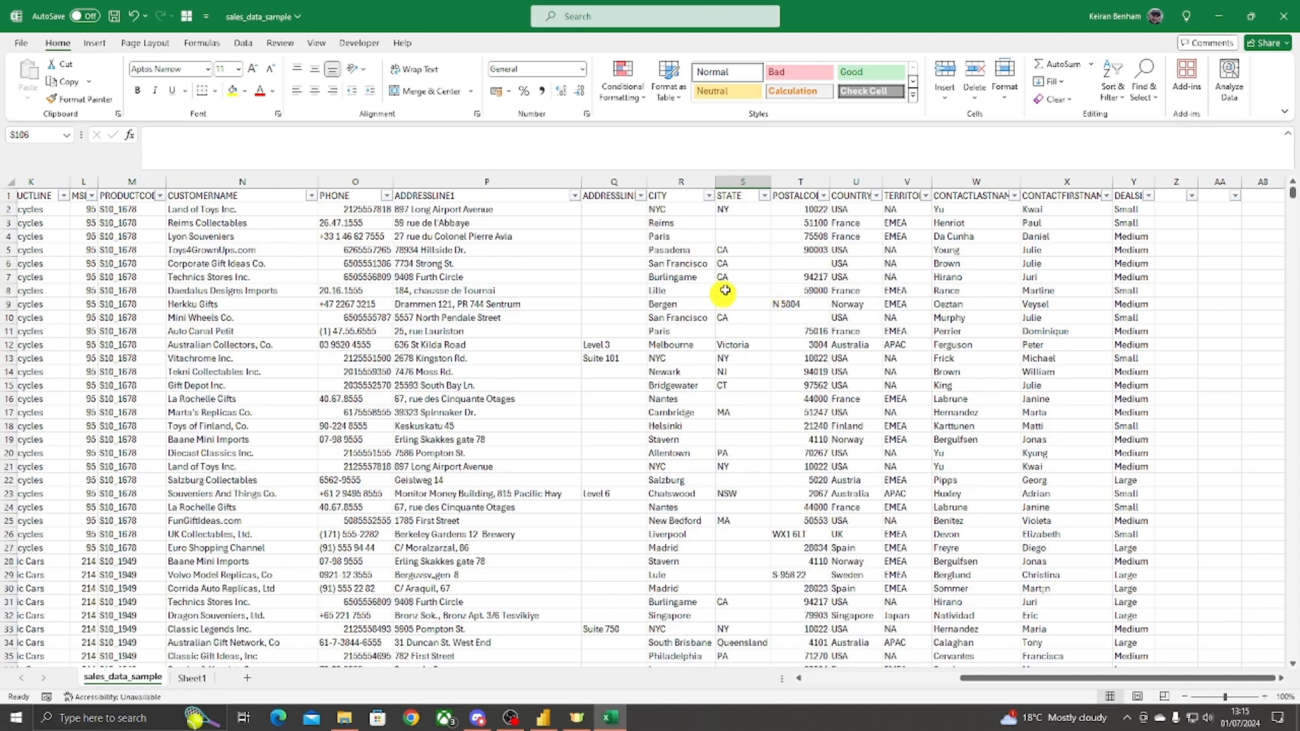
pyautogui.click(737, 224)
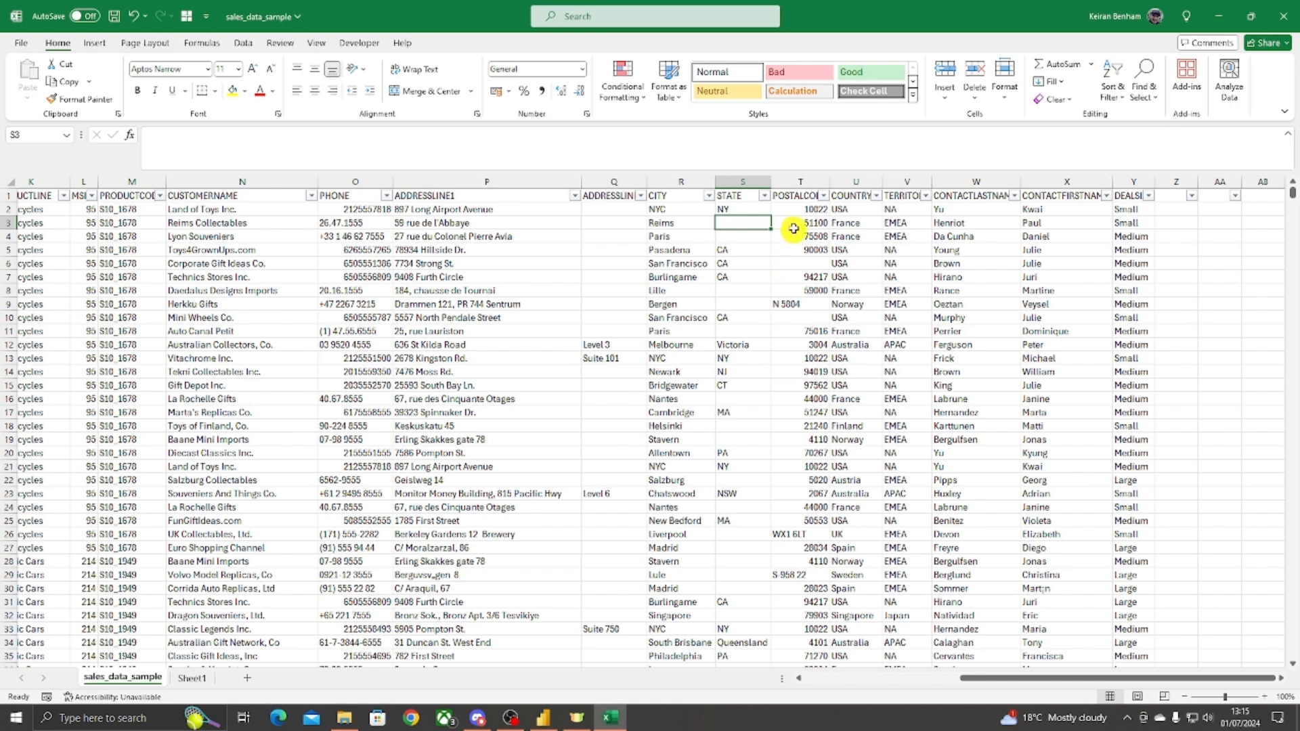
# Step: Inspect the first few entries in the POSTALCODE column
pyautogui.click(808, 196)
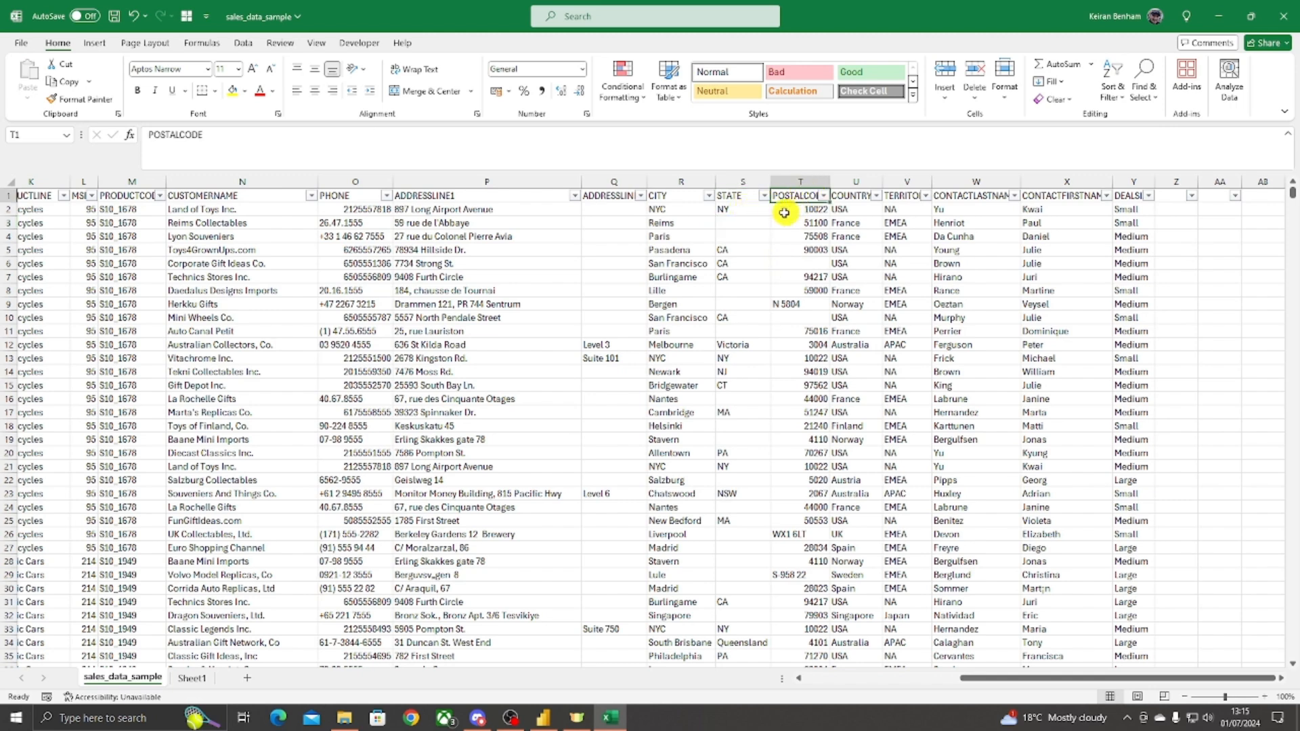
pyautogui.press('Down')
pyautogui.press('Down')
pyautogui.press('Down')
pyautogui.press('Down')
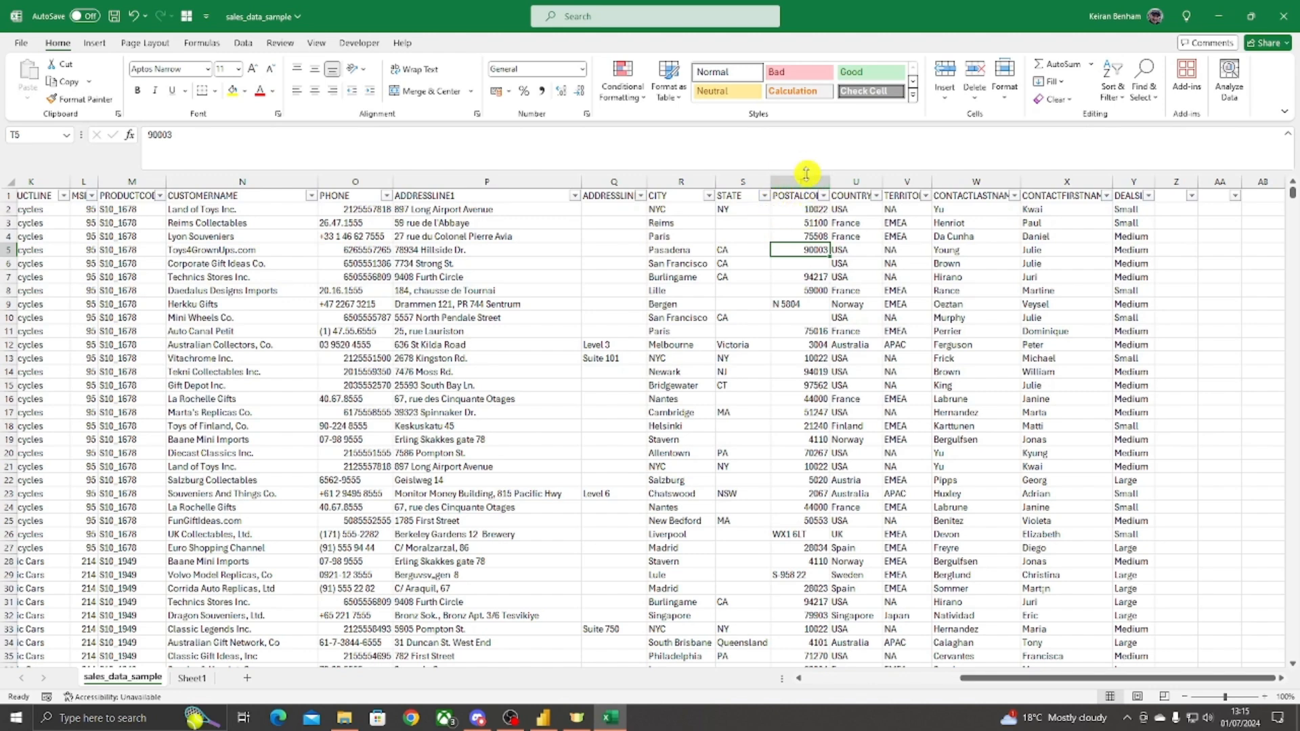
# Step: Review the country names in the COUNTRY filter list for inconsistencies, leaving the filter unchanged
pyautogui.click(846, 181)
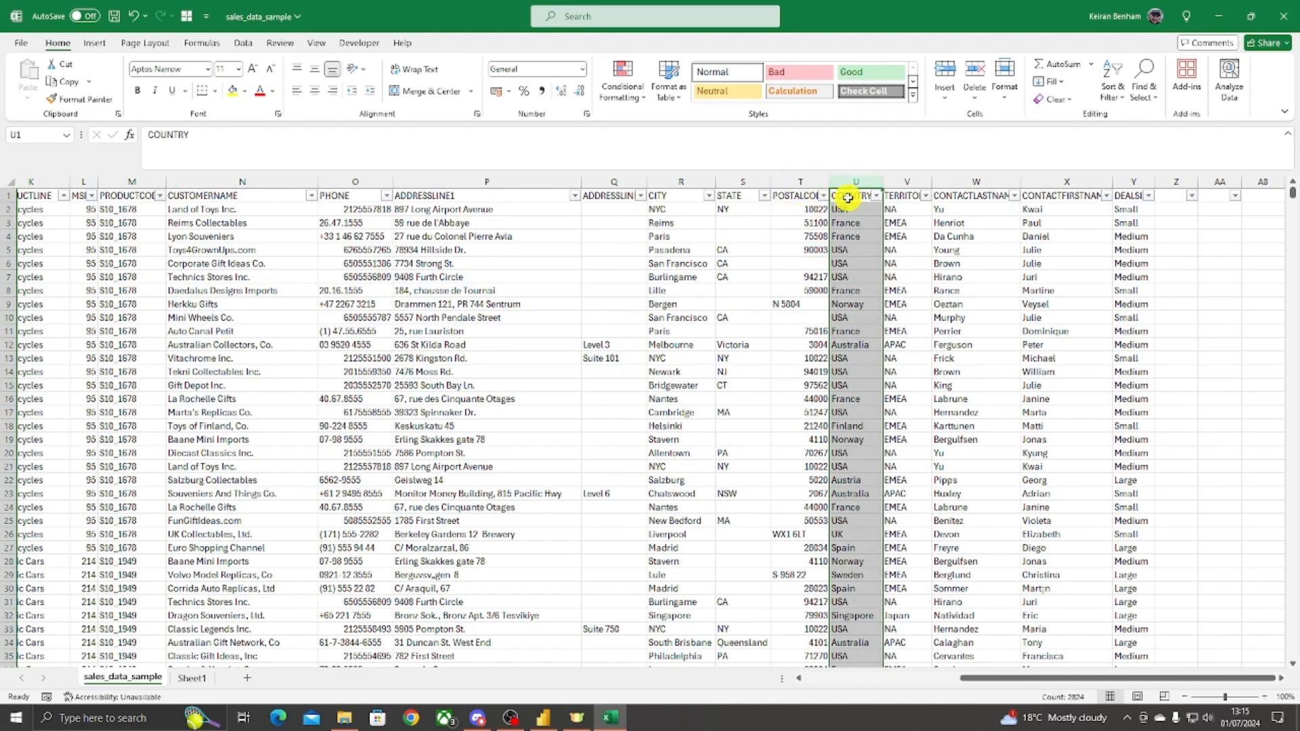
pyautogui.click(848, 198)
pyautogui.click(849, 210)
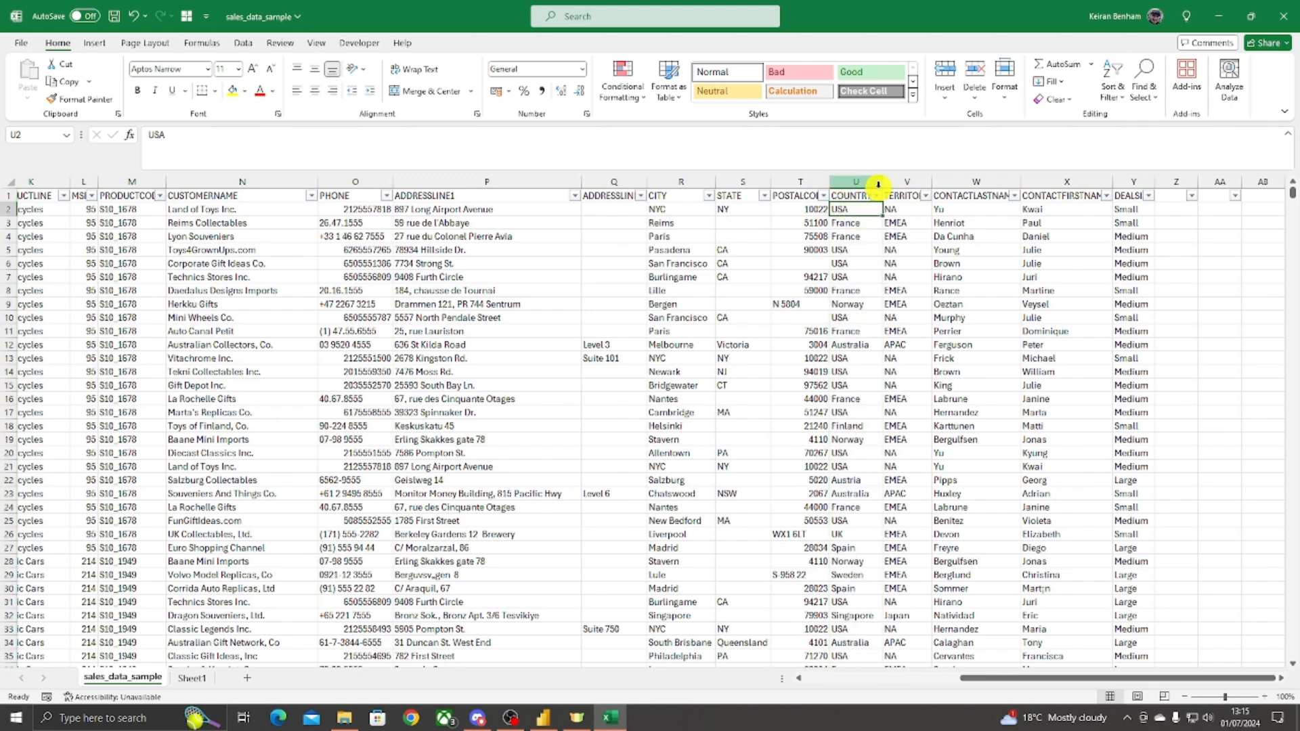
pyautogui.click(876, 195)
pyautogui.scroll(-4, 811, 398)
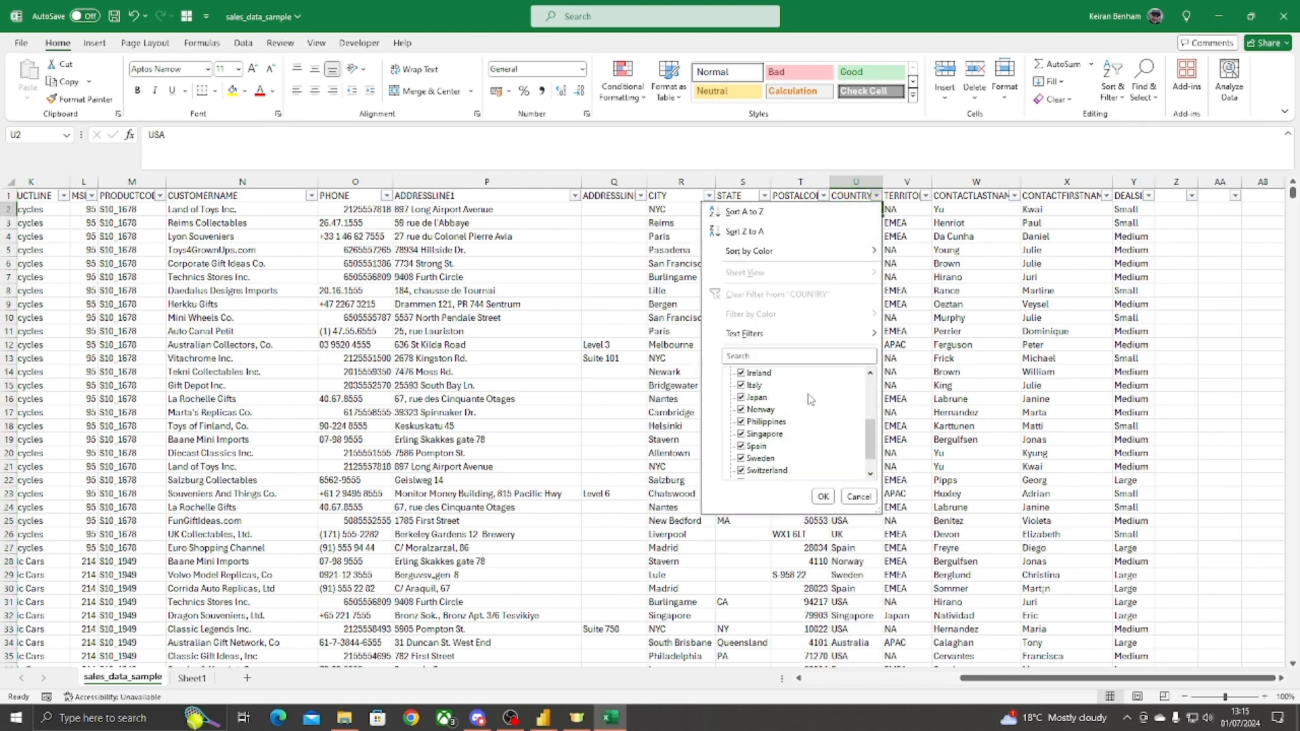
pyautogui.click(858, 497)
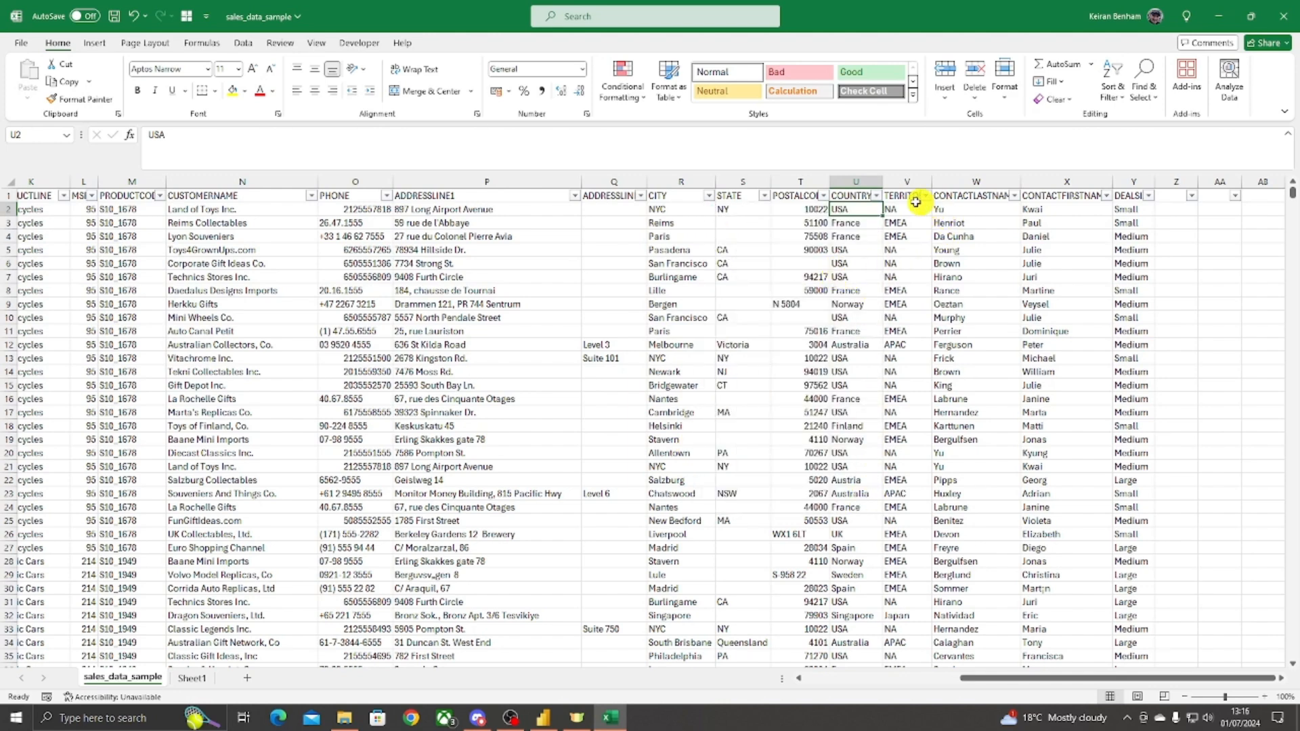
# Step: Filter TERRITORY to APAC and review which countries the COUNTRY filter list offers
pyautogui.click(903, 196)
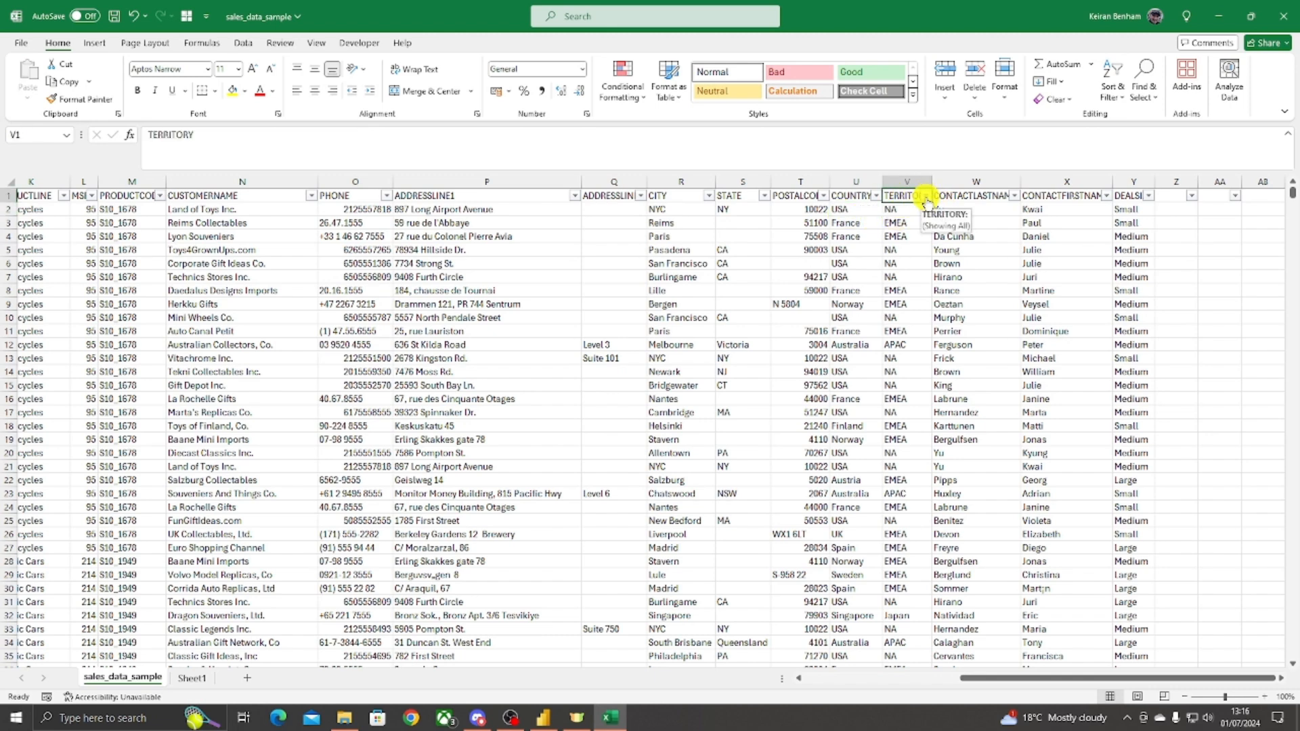
pyautogui.click(926, 196)
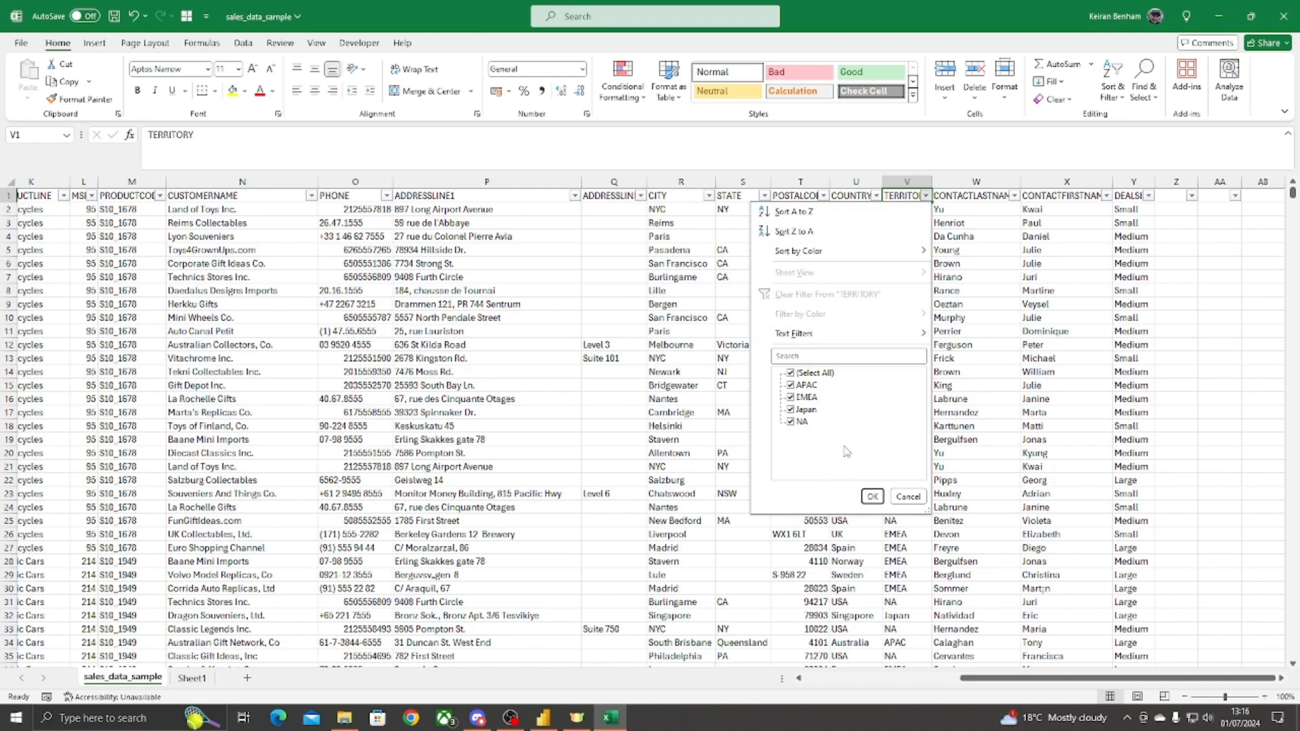
pyautogui.click(791, 373)
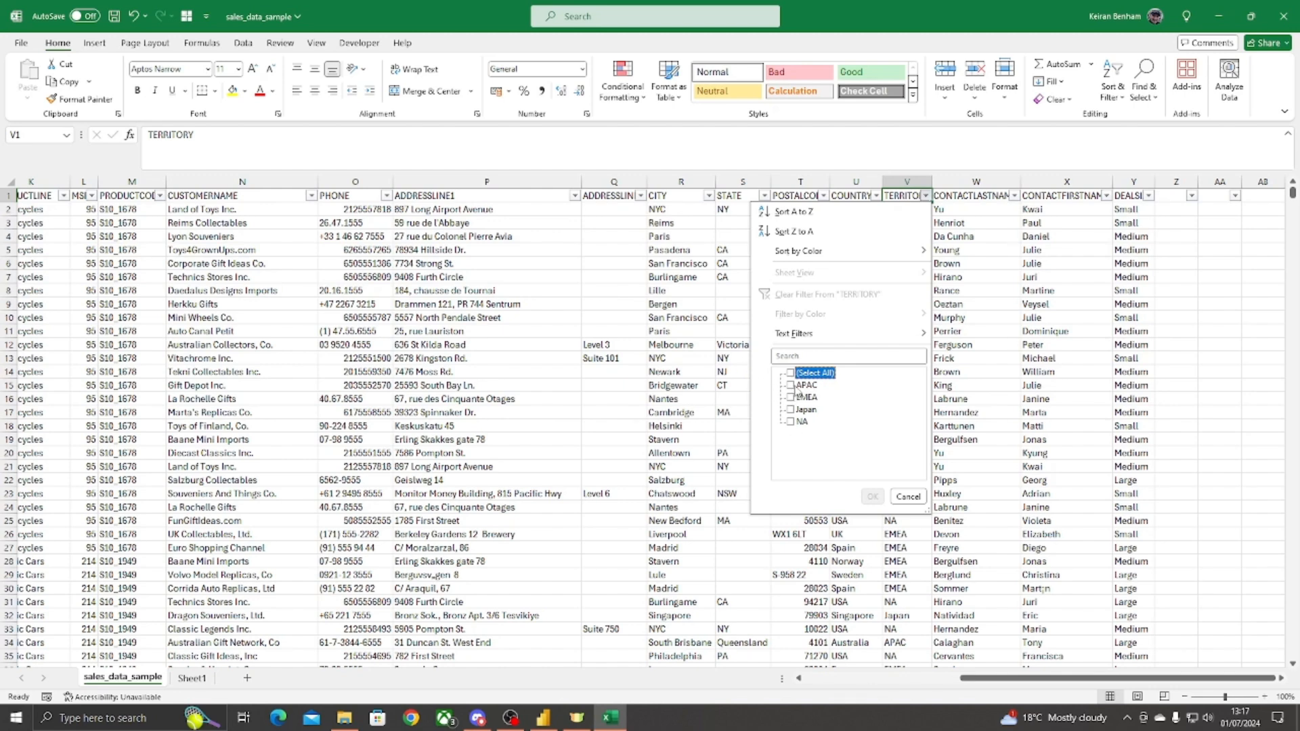
pyautogui.click(798, 386)
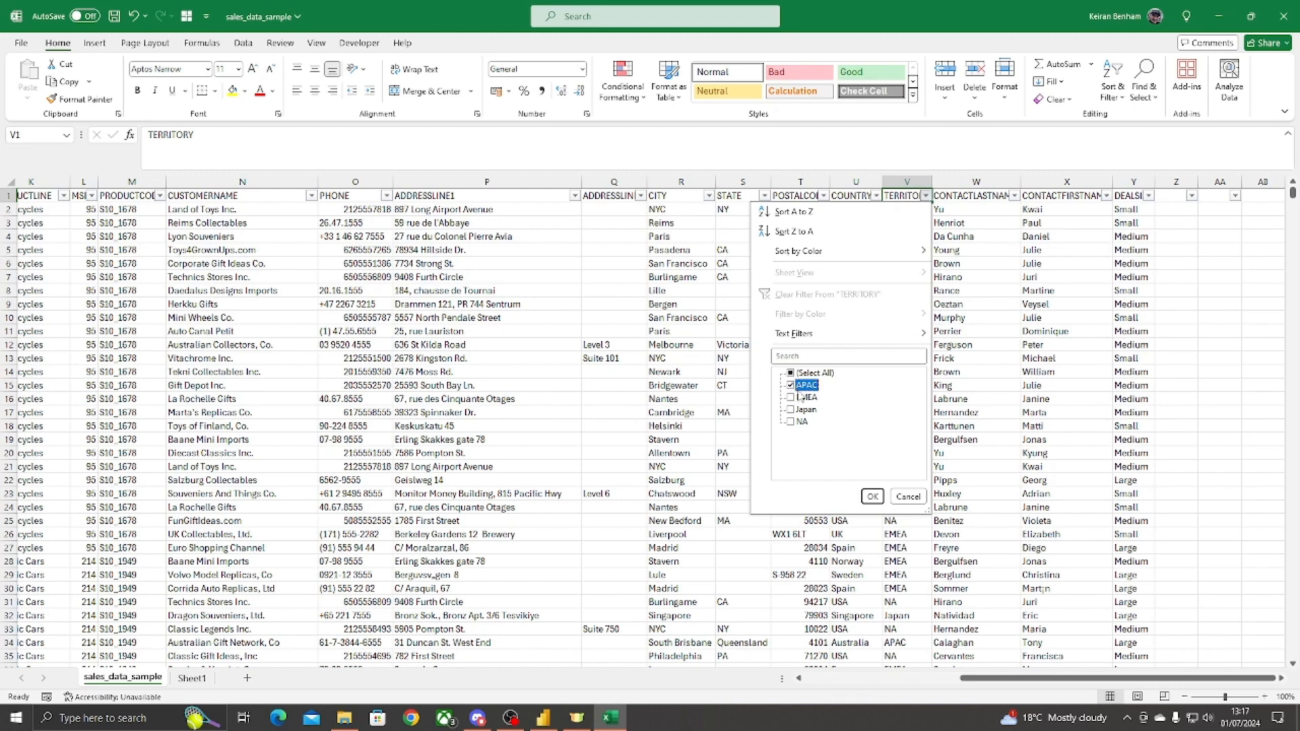
pyautogui.click(872, 497)
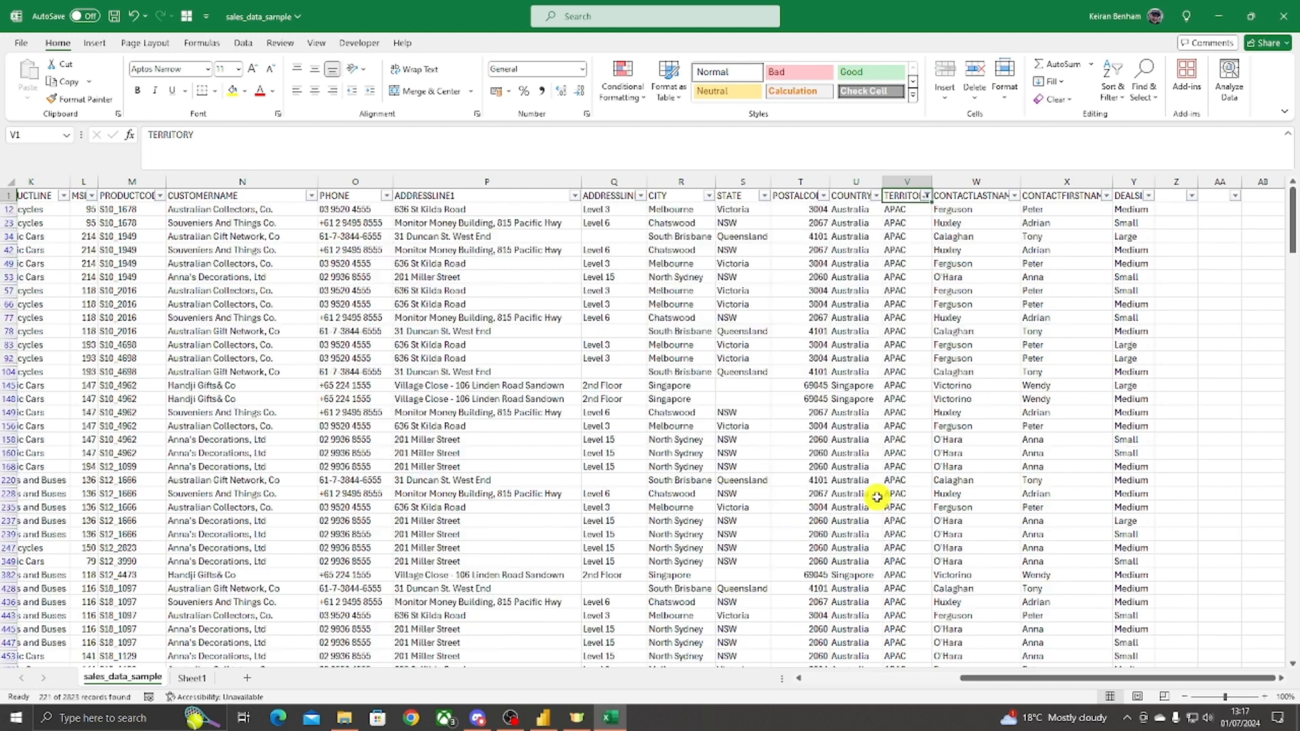
pyautogui.click(876, 195)
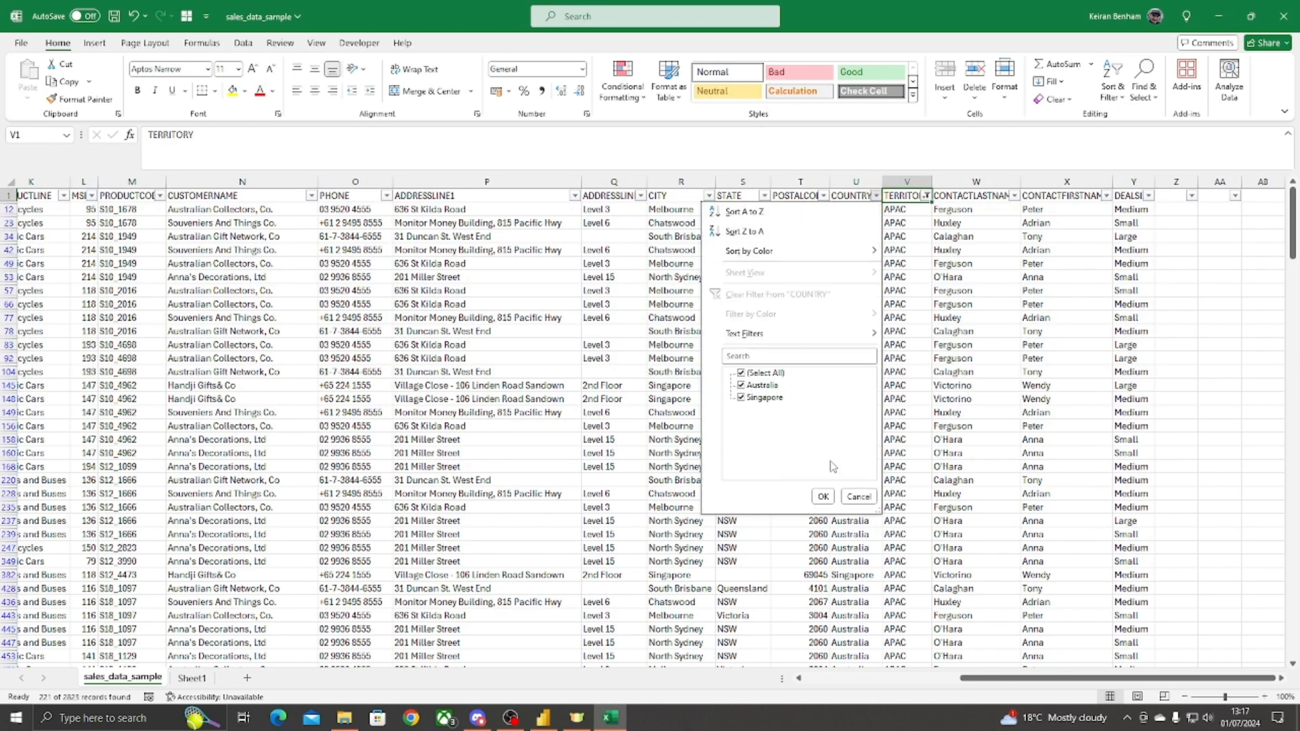
pyautogui.click(859, 496)
# Step: Switch the TERRITORY filter to Japan and review which countries the COUNTRY filter list offers
pyautogui.click(927, 197)
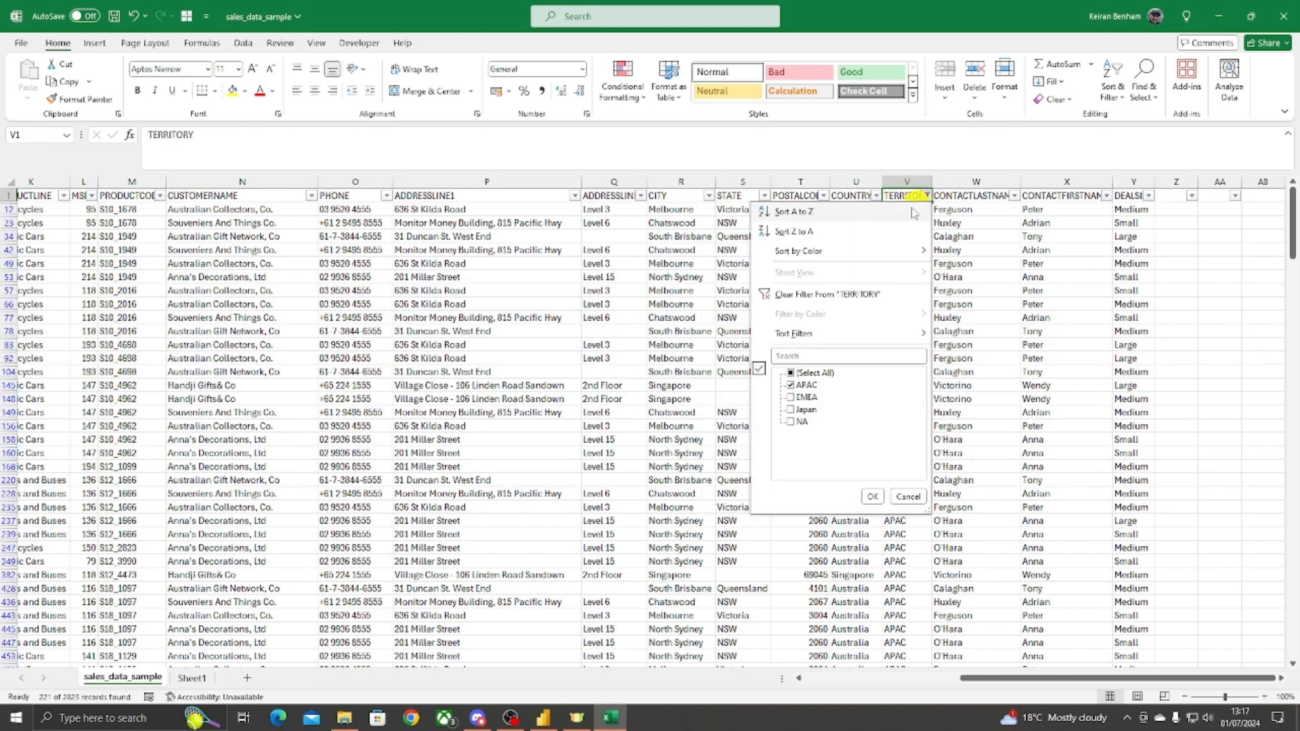
pyautogui.click(791, 410)
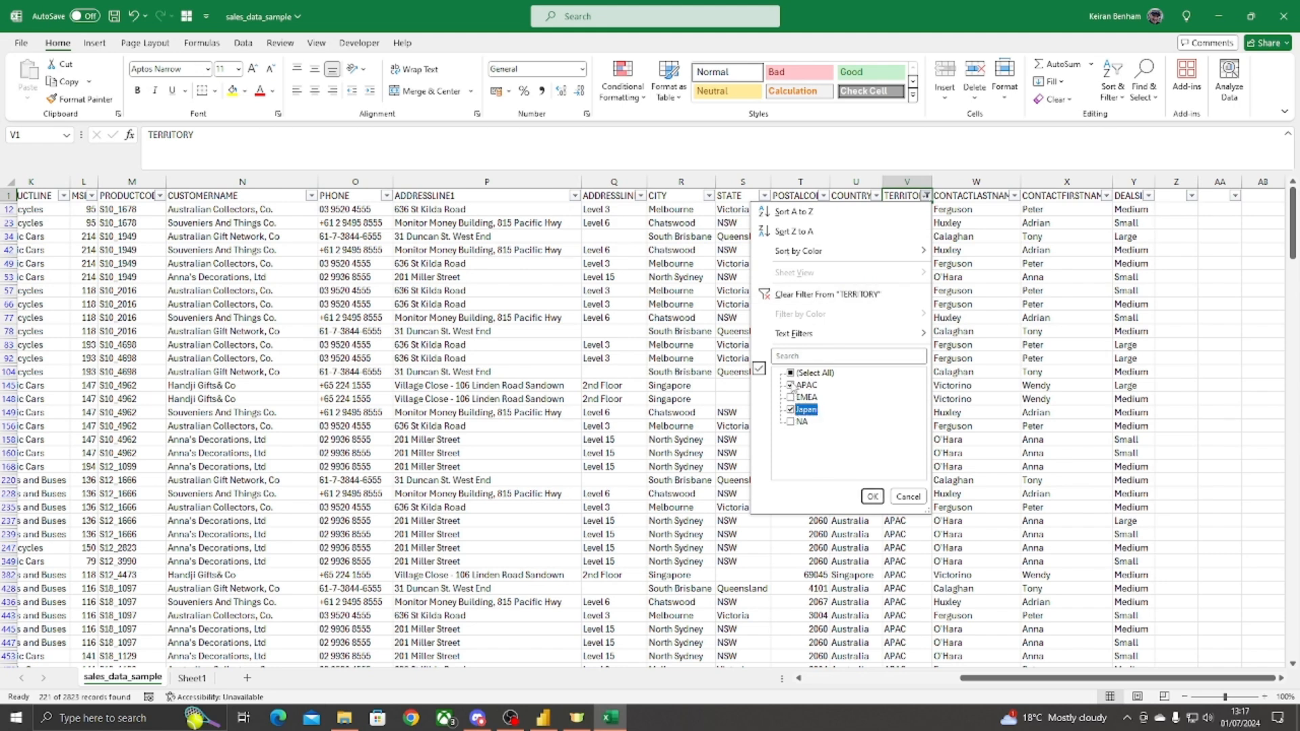
pyautogui.click(790, 385)
pyautogui.click(872, 497)
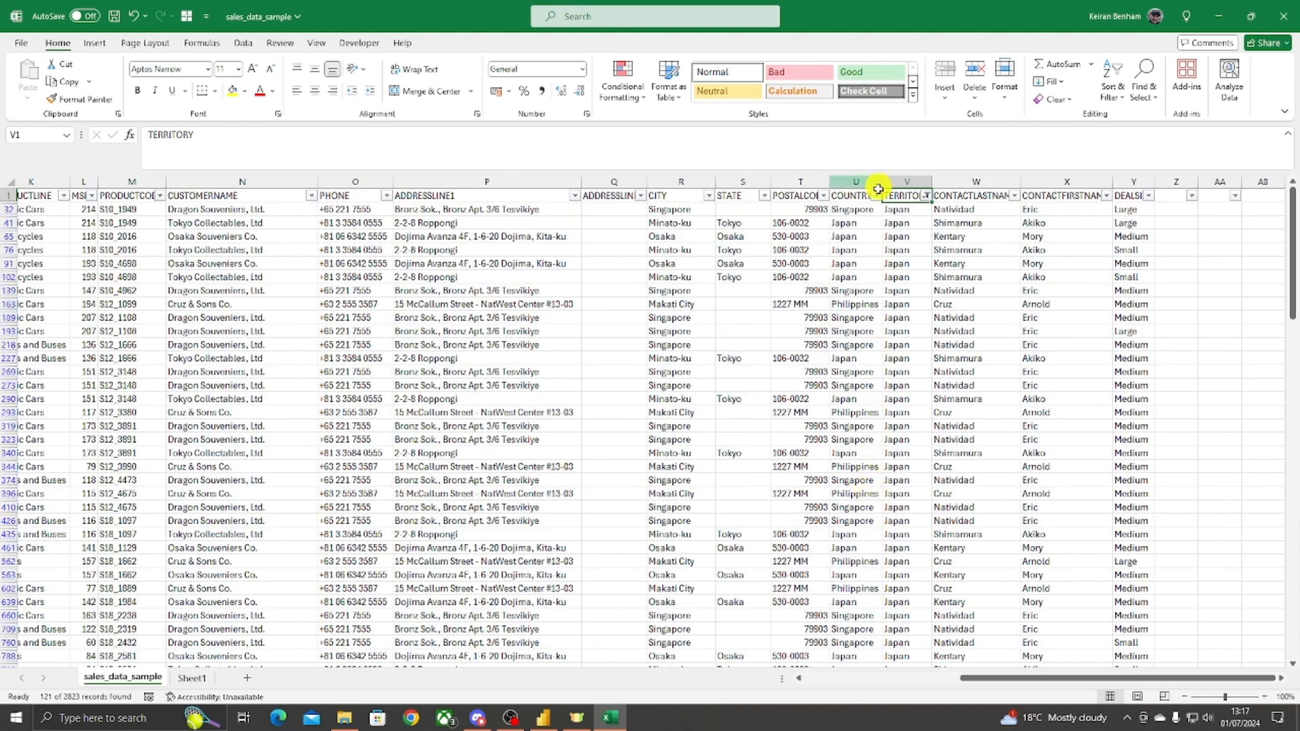
pyautogui.click(850, 211)
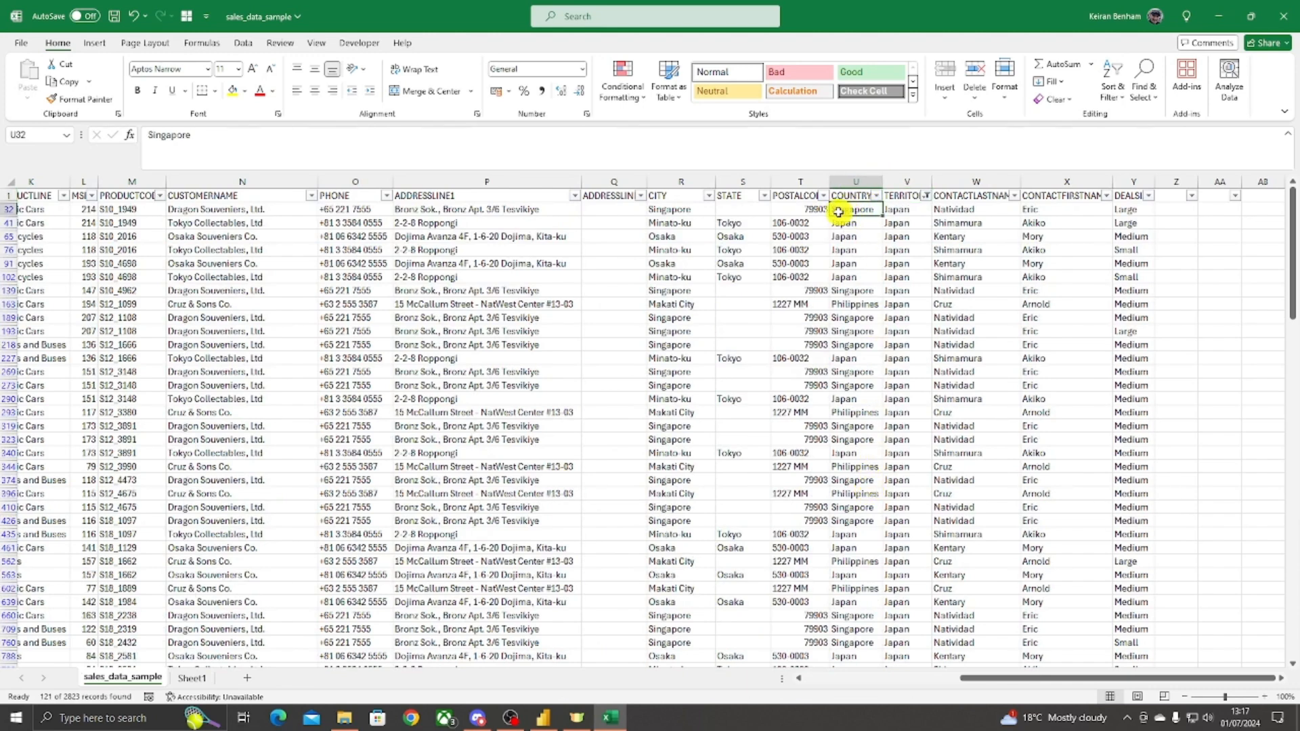
pyautogui.click(877, 196)
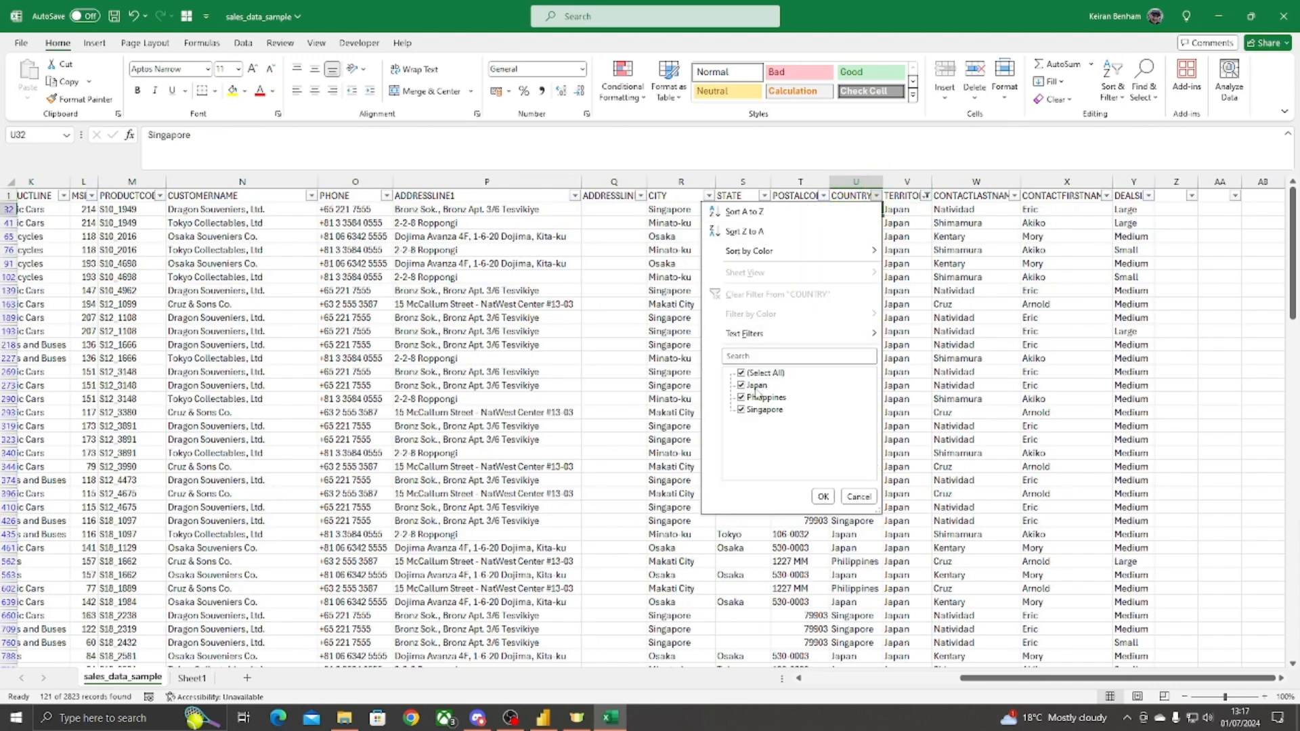
pyautogui.click(857, 496)
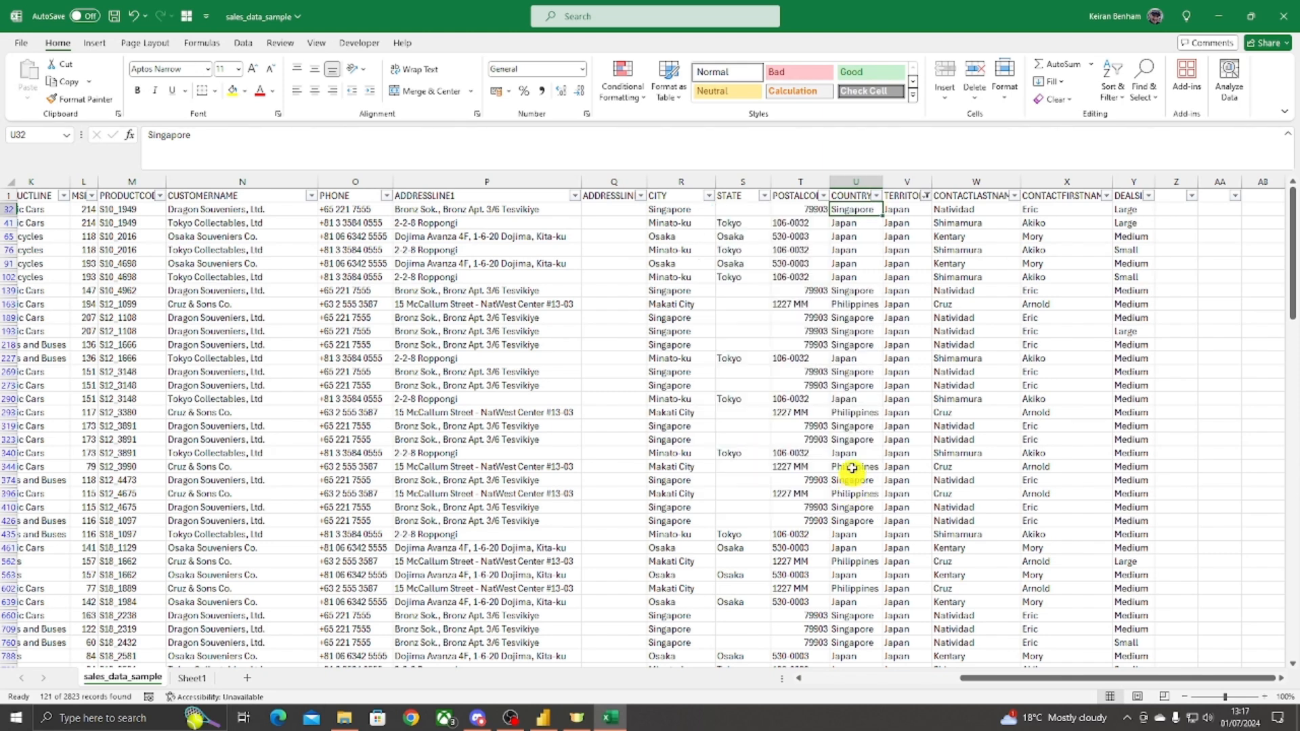
# Step: Clear the TERRITORY filter and review the territory values in its filter list, leaving the selection unchanged
pyautogui.click(926, 196)
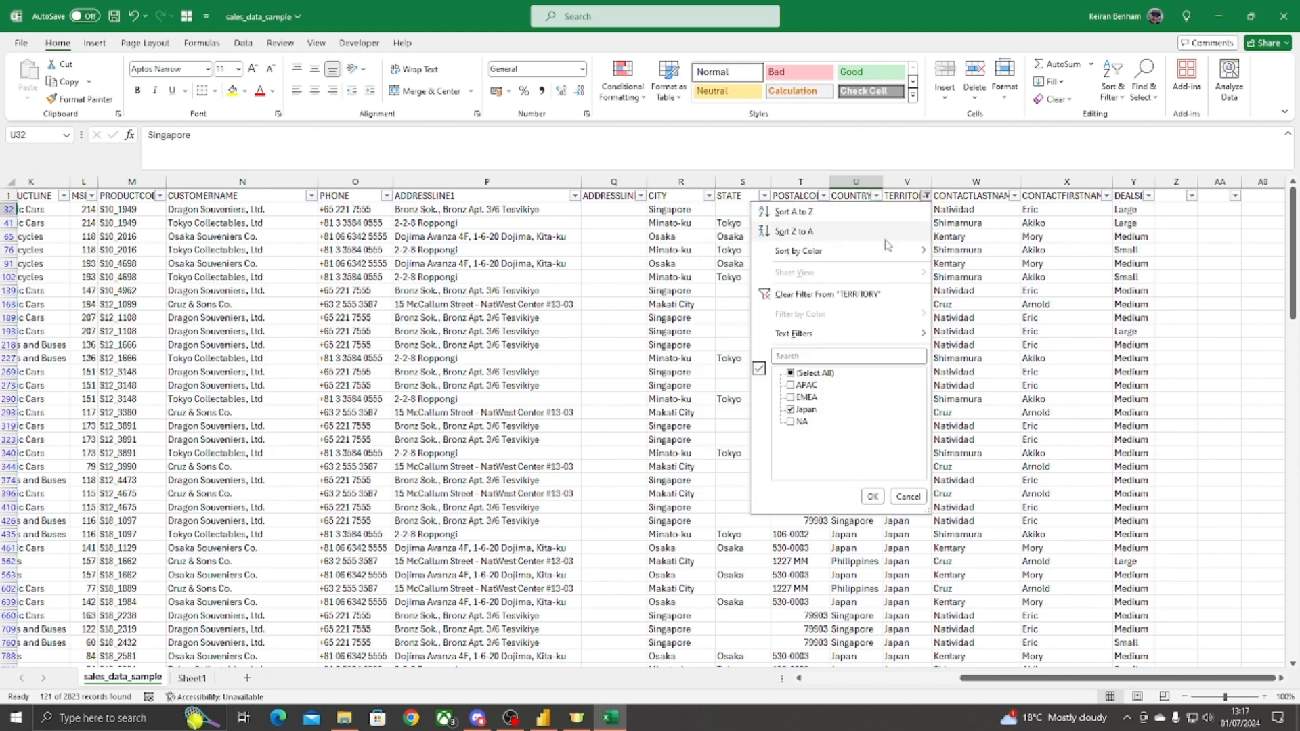
pyautogui.click(859, 296)
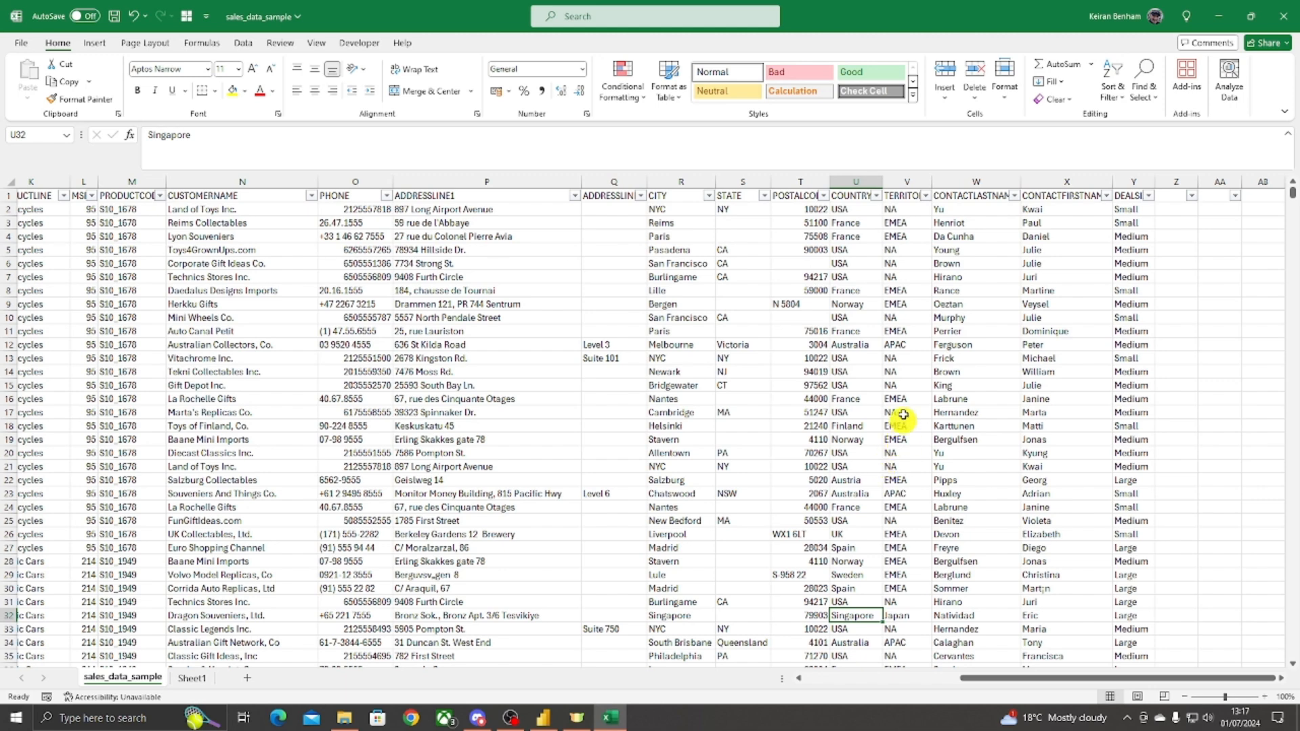
pyautogui.click(925, 196)
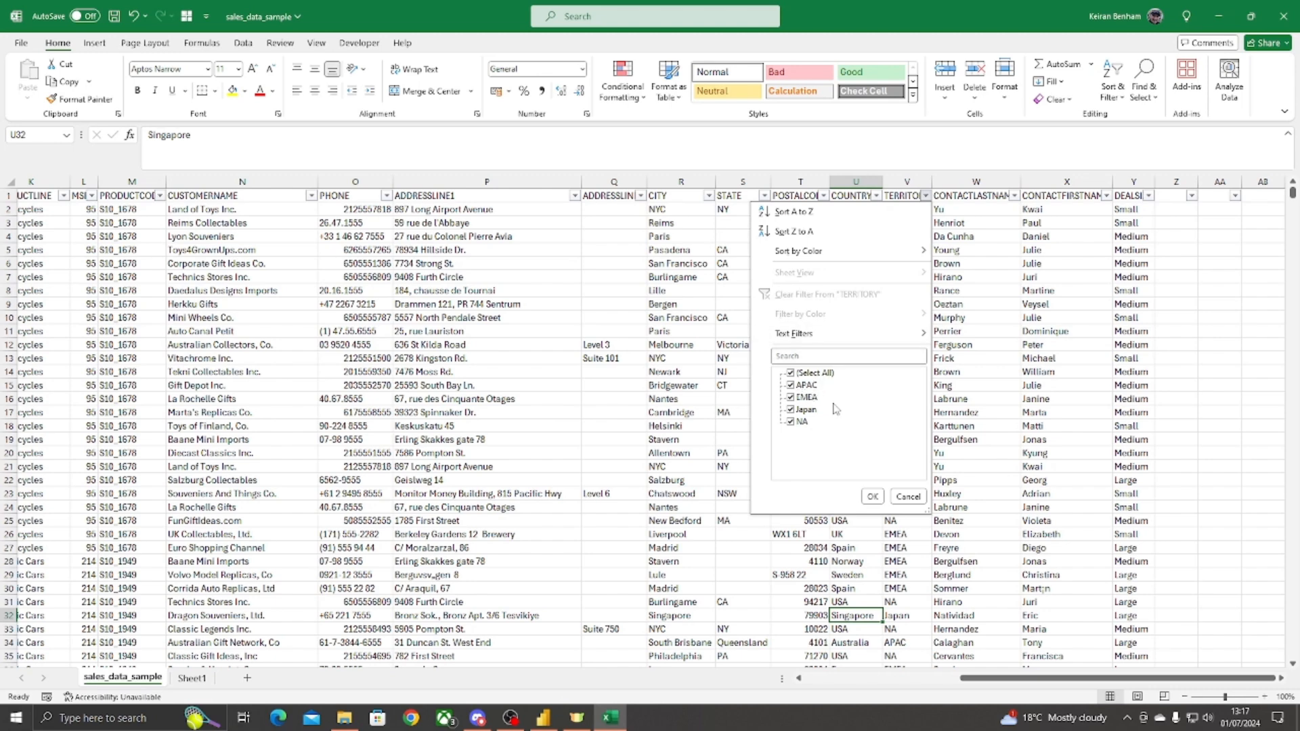
pyautogui.click(919, 497)
pyautogui.click(906, 223)
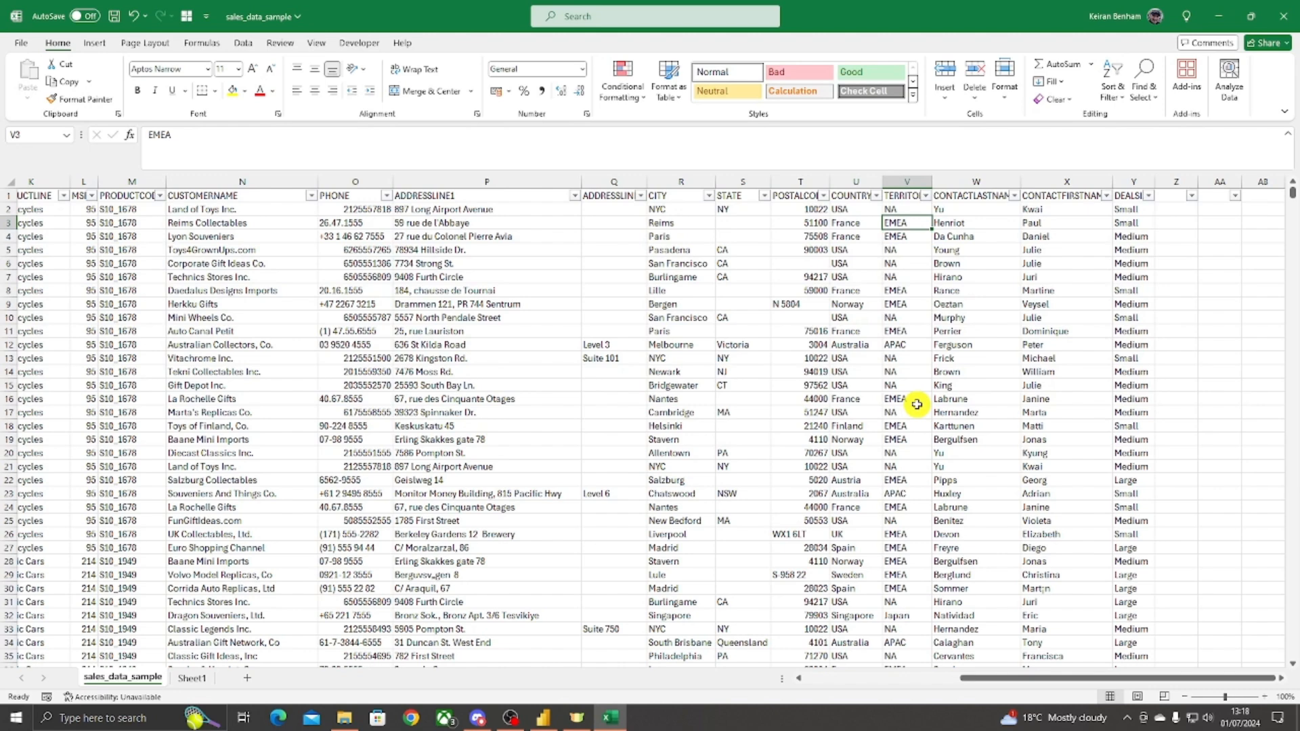
pyautogui.click(907, 181)
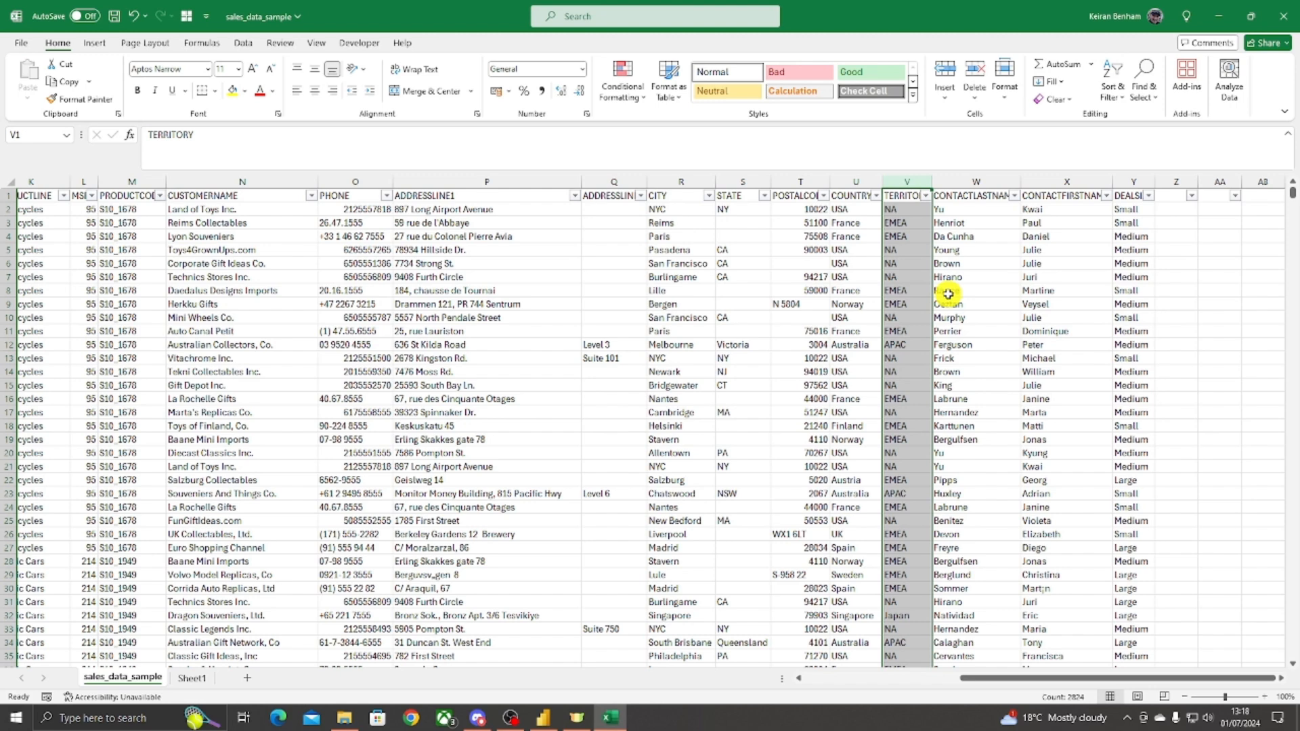
pyautogui.hotkey('ctrl', 'h')
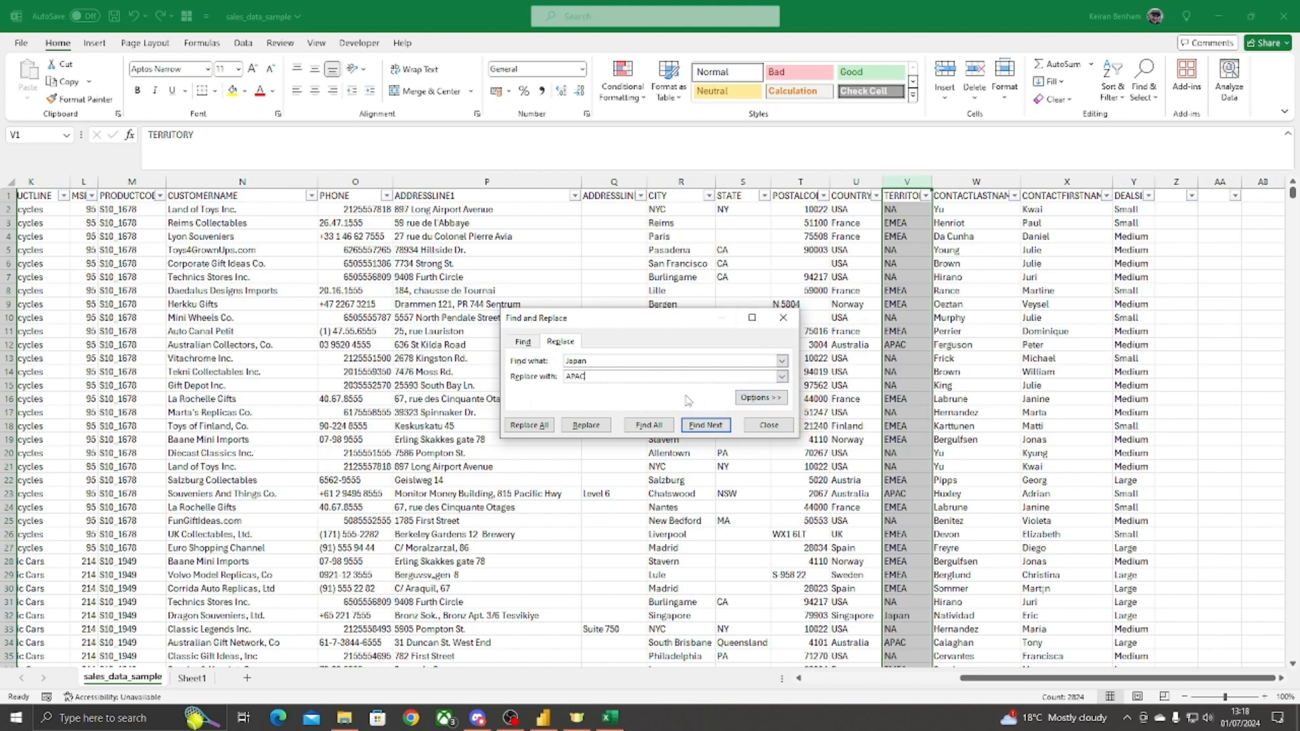
pyautogui.click(770, 425)
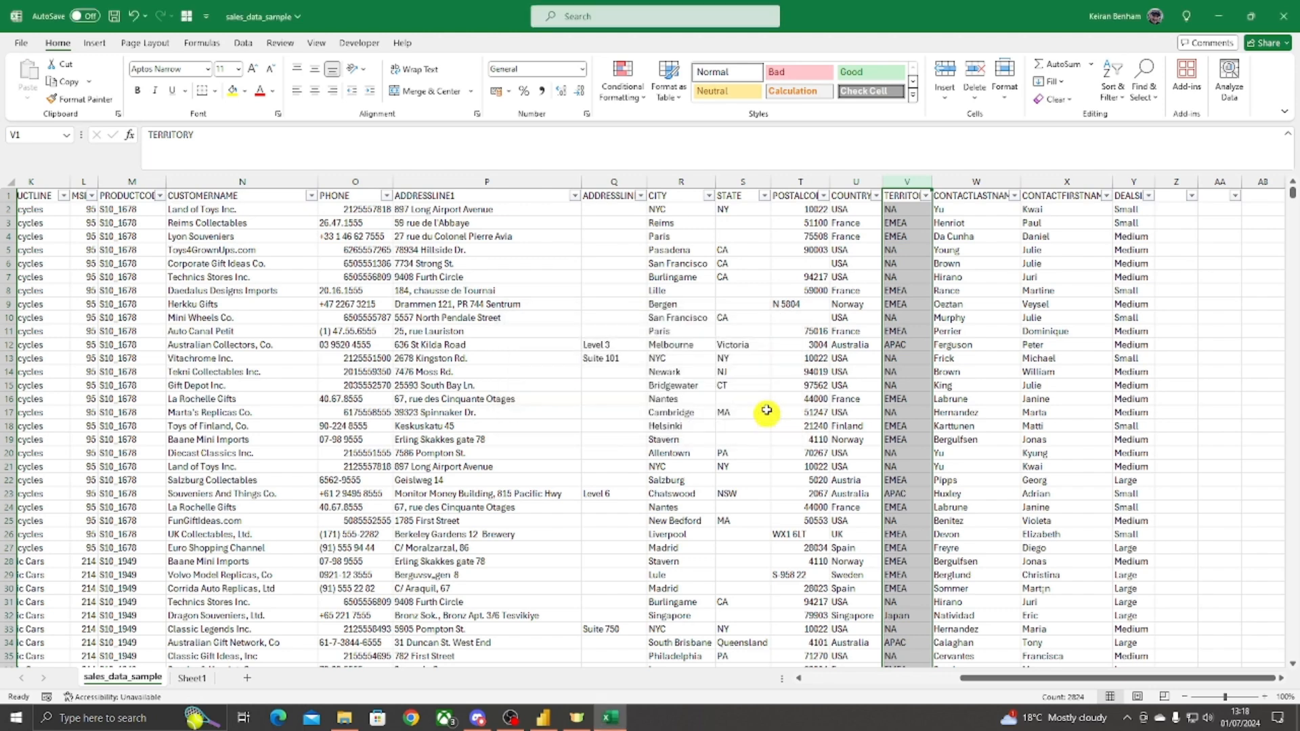
pyautogui.click(831, 292)
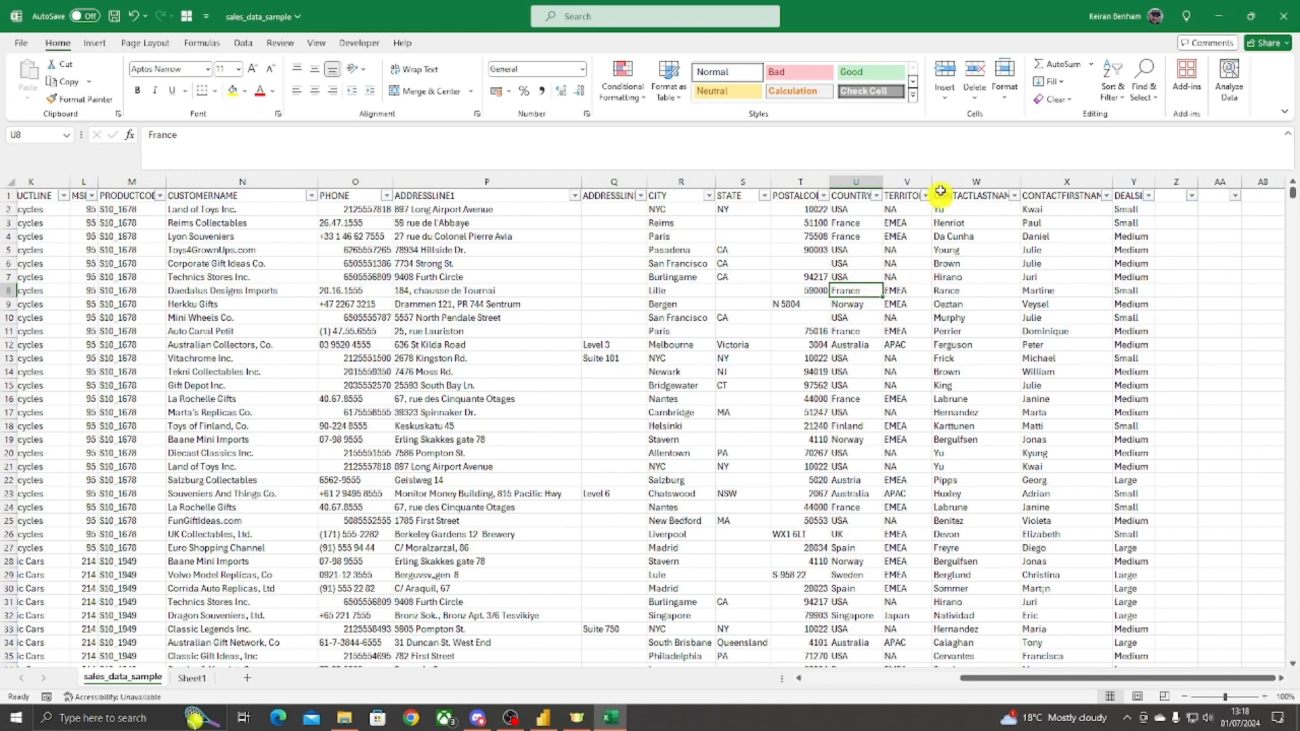
# Step: Filter TERRITORY to Japan and select all the filtered entries in that column to check how many there are
pyautogui.click(925, 195)
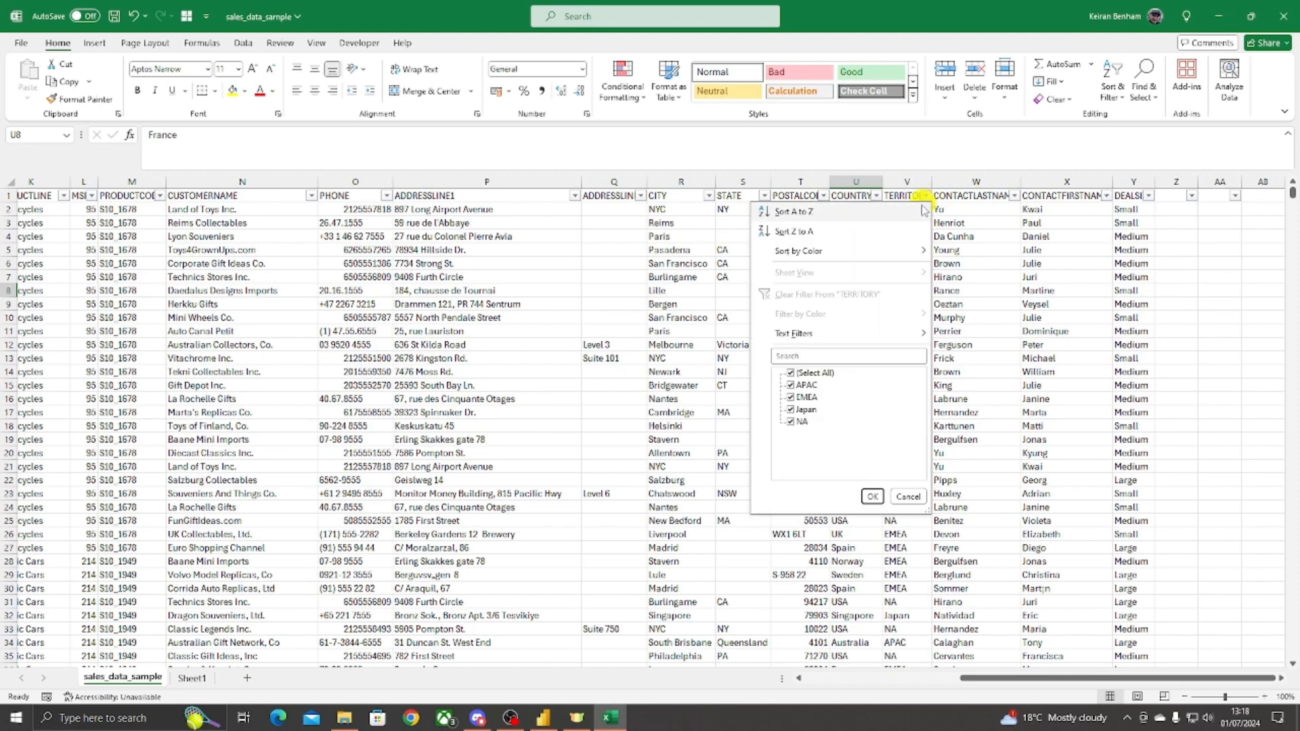
pyautogui.click(796, 376)
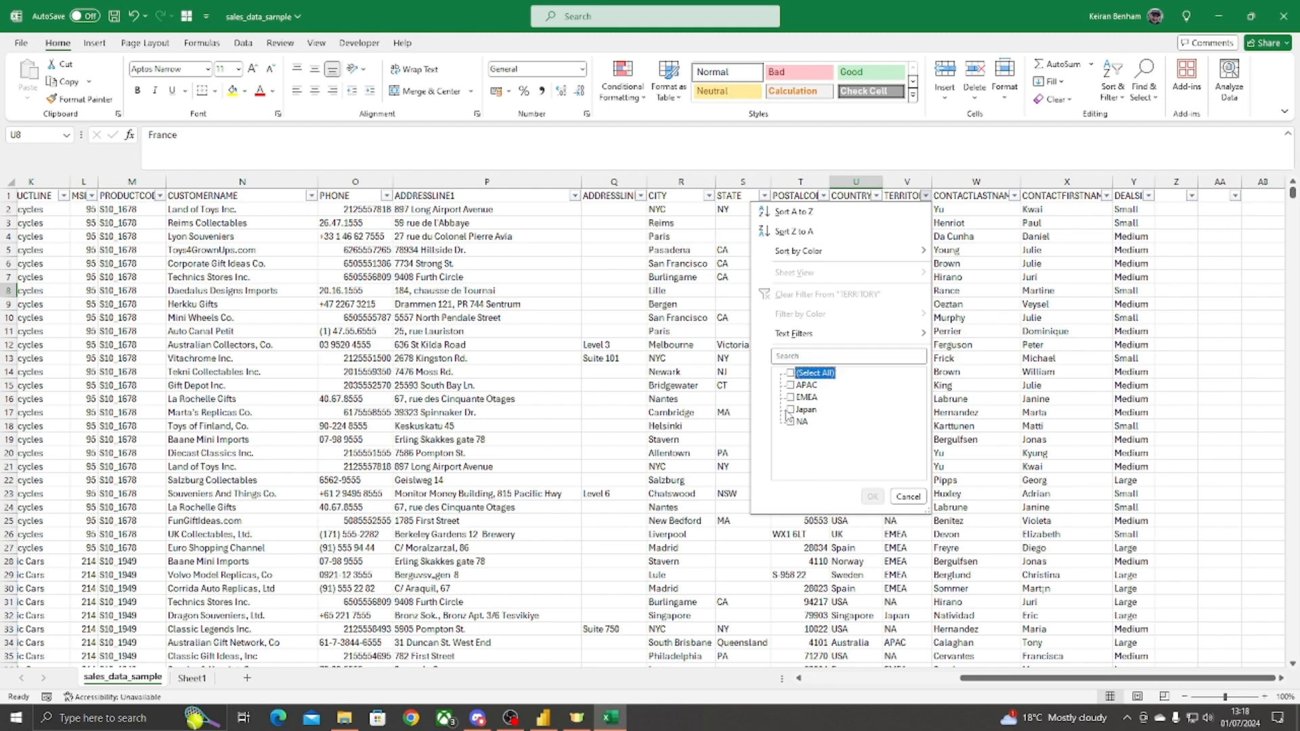
pyautogui.click(789, 410)
pyautogui.click(873, 498)
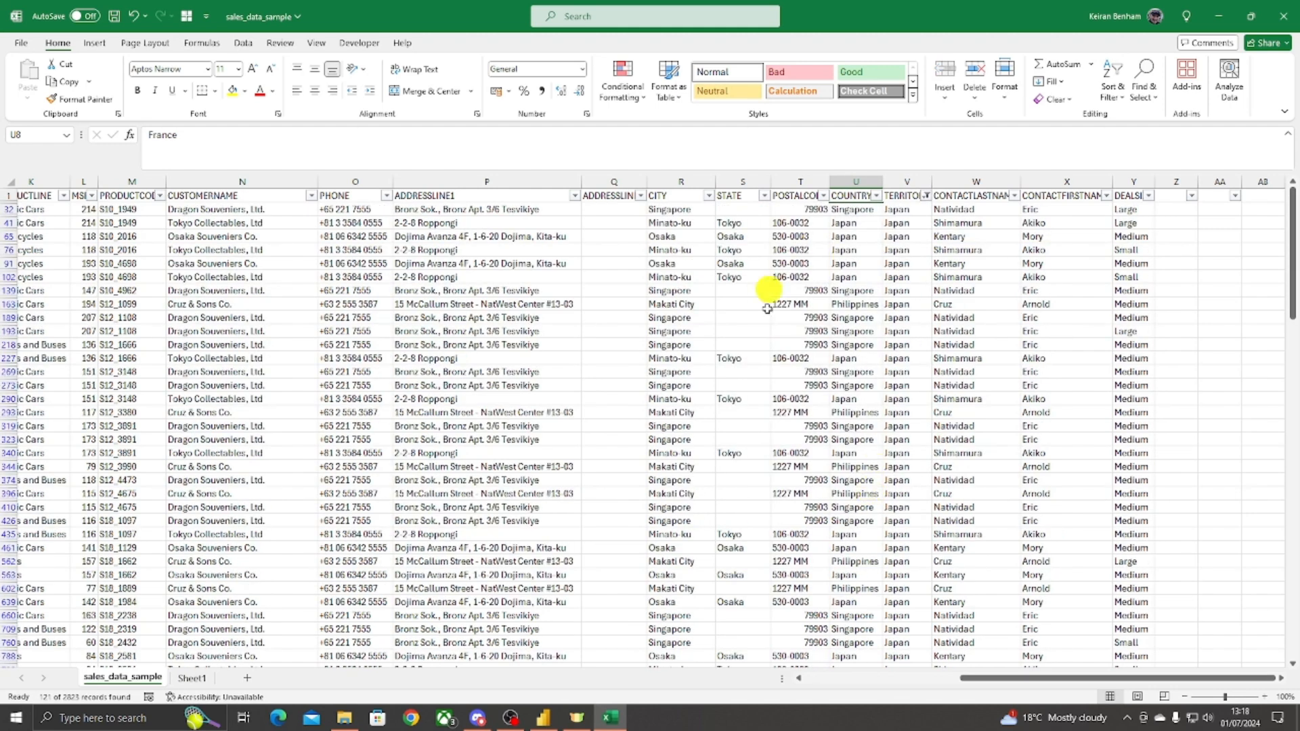
pyautogui.click(900, 210)
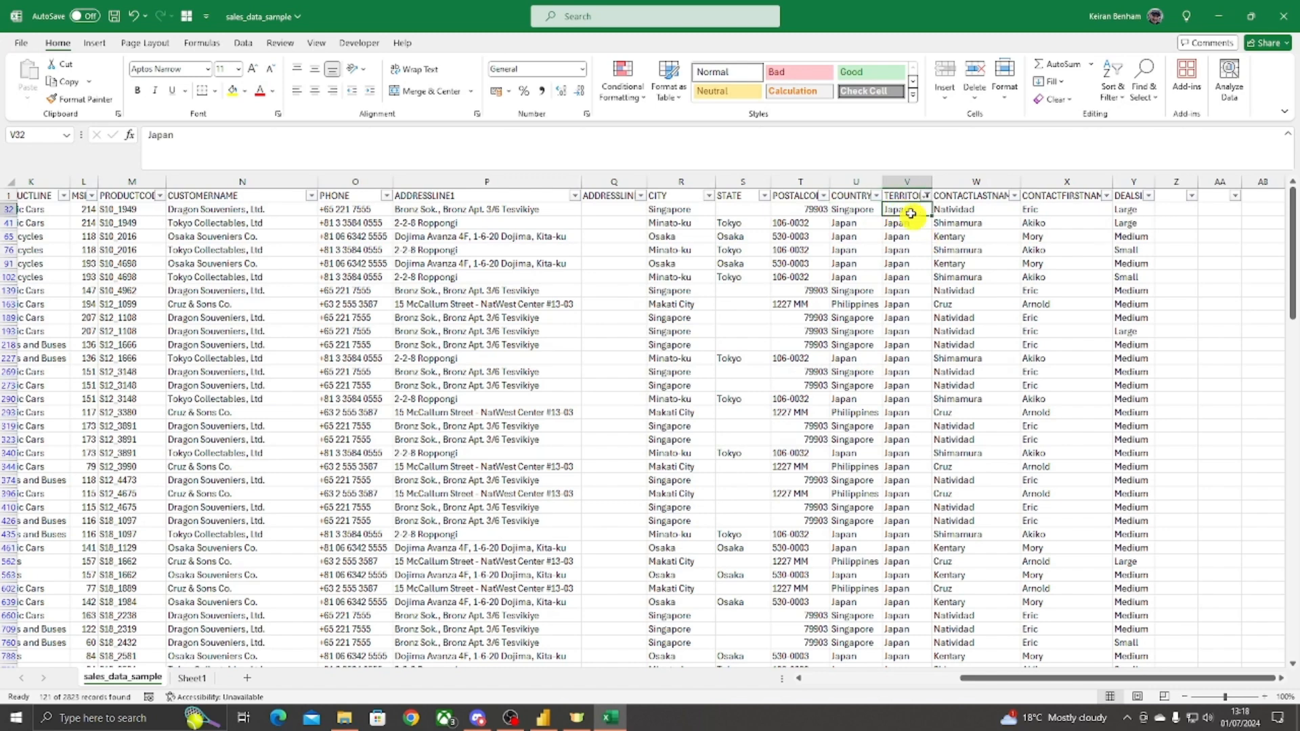
pyautogui.click(895, 195)
pyautogui.click(901, 210)
pyautogui.hotkey('ctrl', 'shift', 'Down')
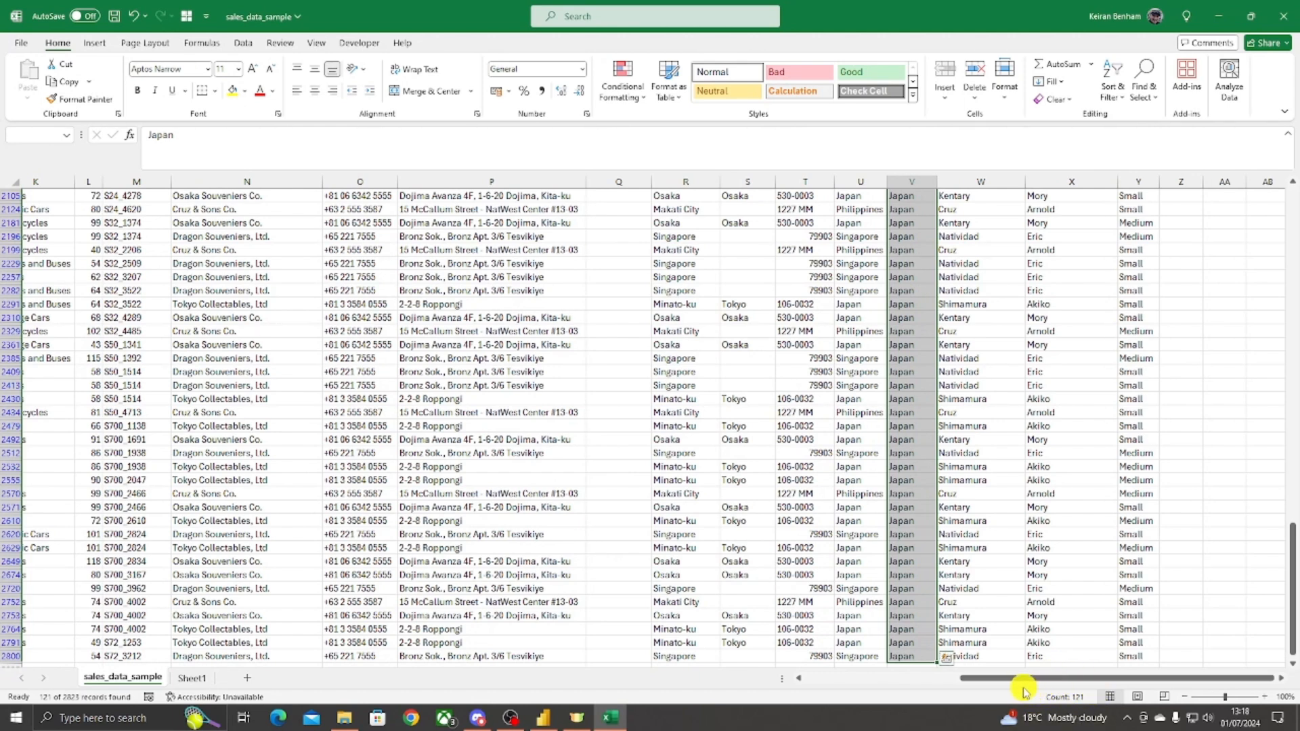
pyautogui.middleClick(848, 464)
pyautogui.scroll(20, 849, 464)
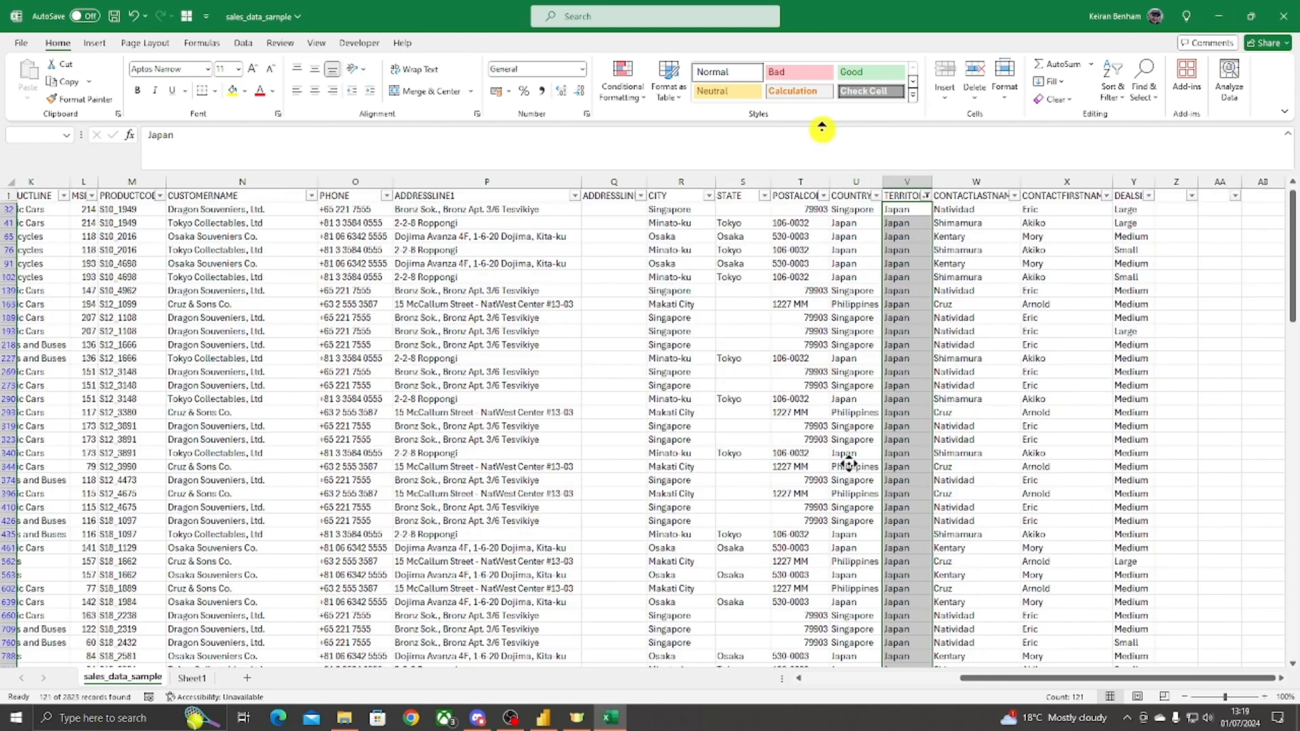
# Step: Clear the Japan filter from the TERRITORY column
pyautogui.click(926, 195)
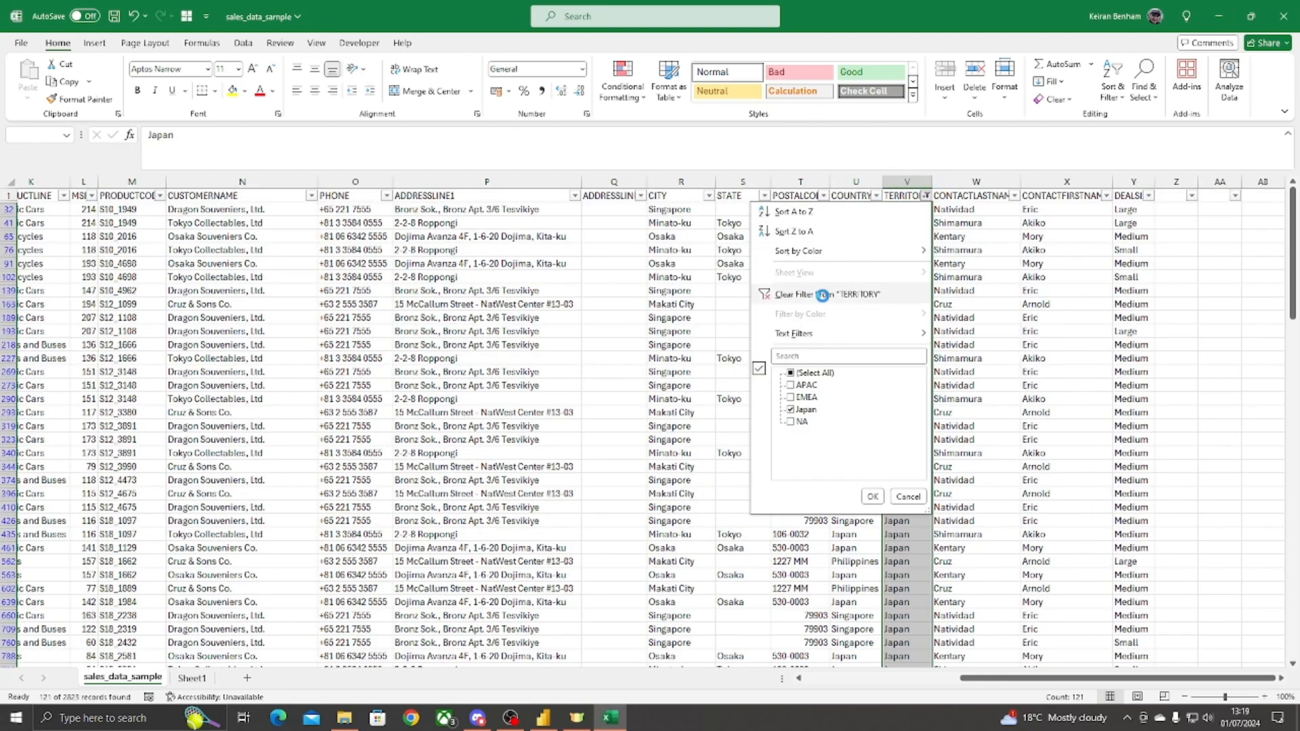
pyautogui.click(824, 297)
pyautogui.click(852, 223)
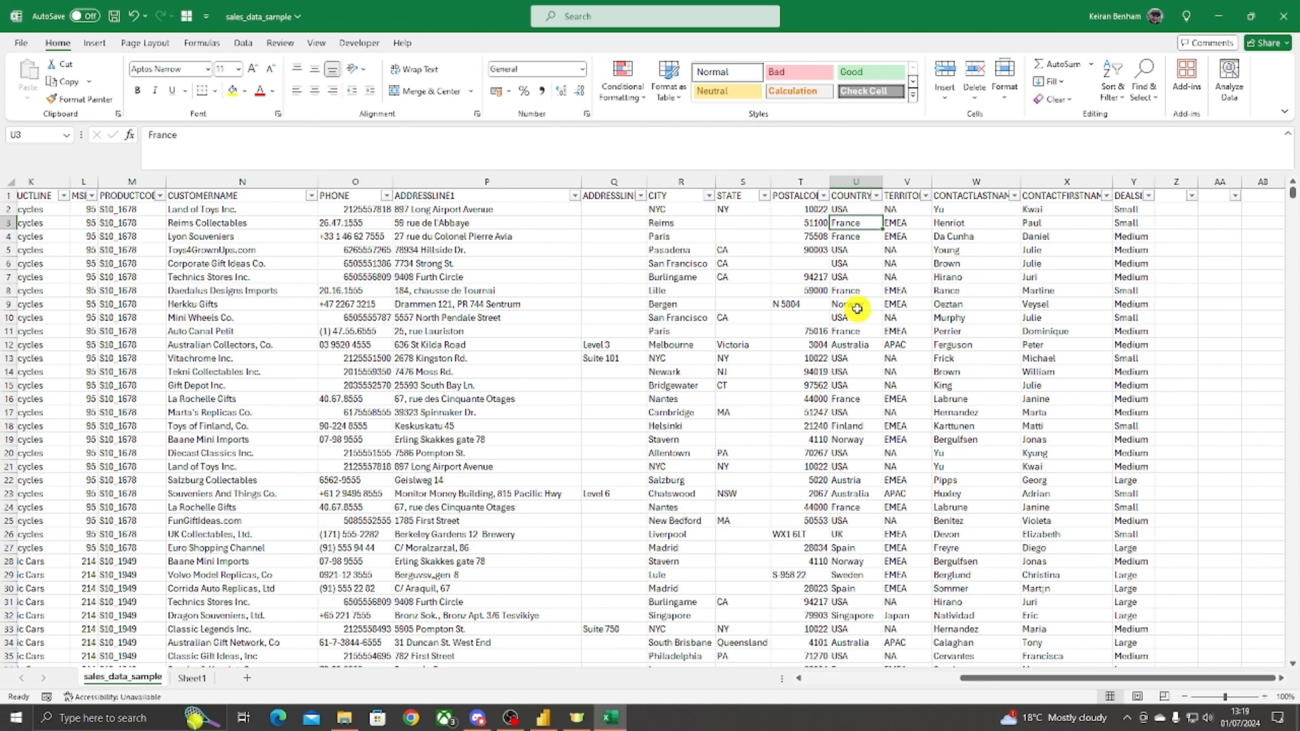
# Step: Replace every Japan entry in the TERRITORY column with APAC
pyautogui.click(904, 181)
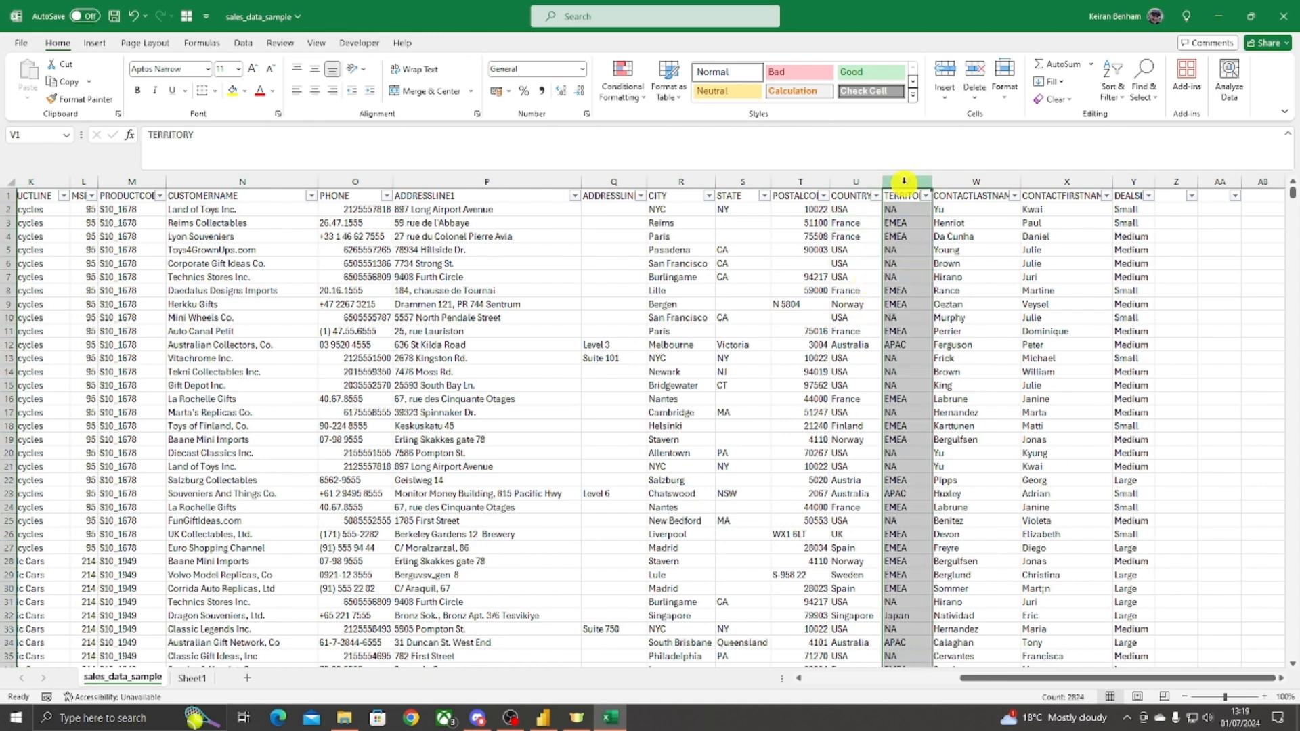
pyautogui.hotkey('ctrl', 'h')
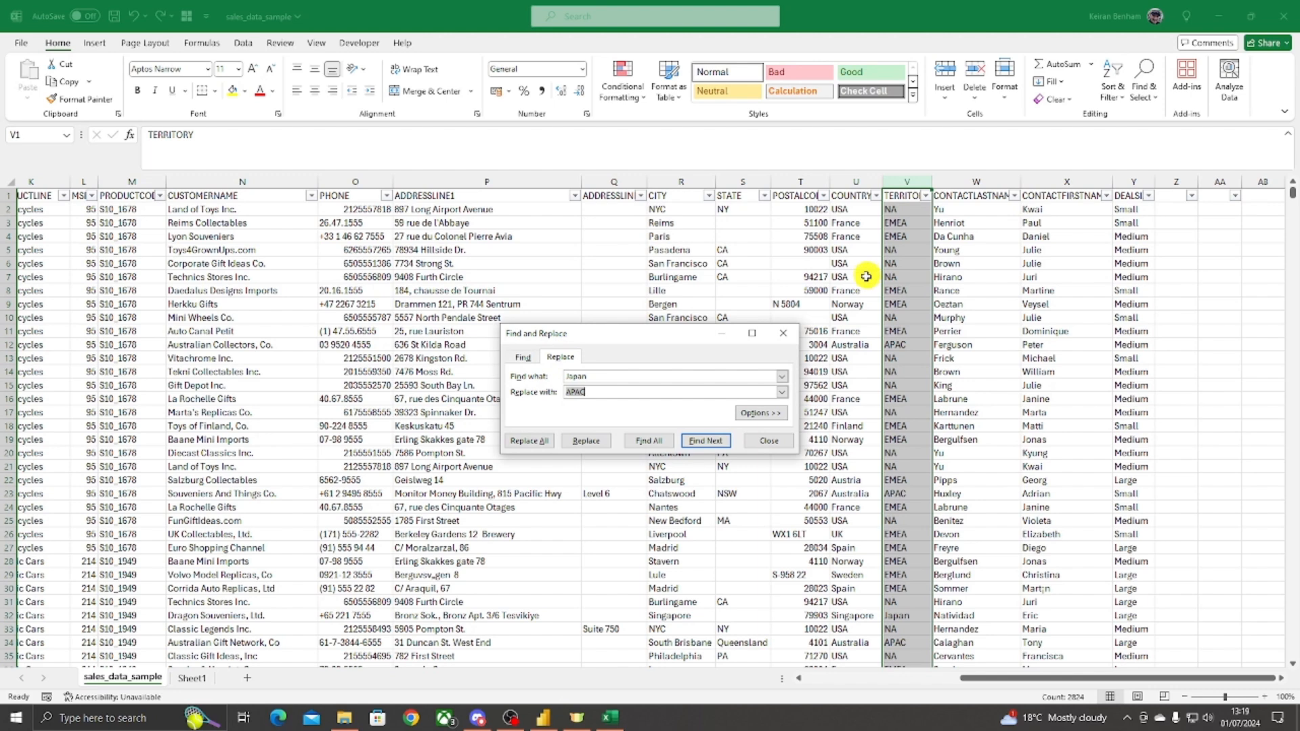
pyautogui.click(598, 393)
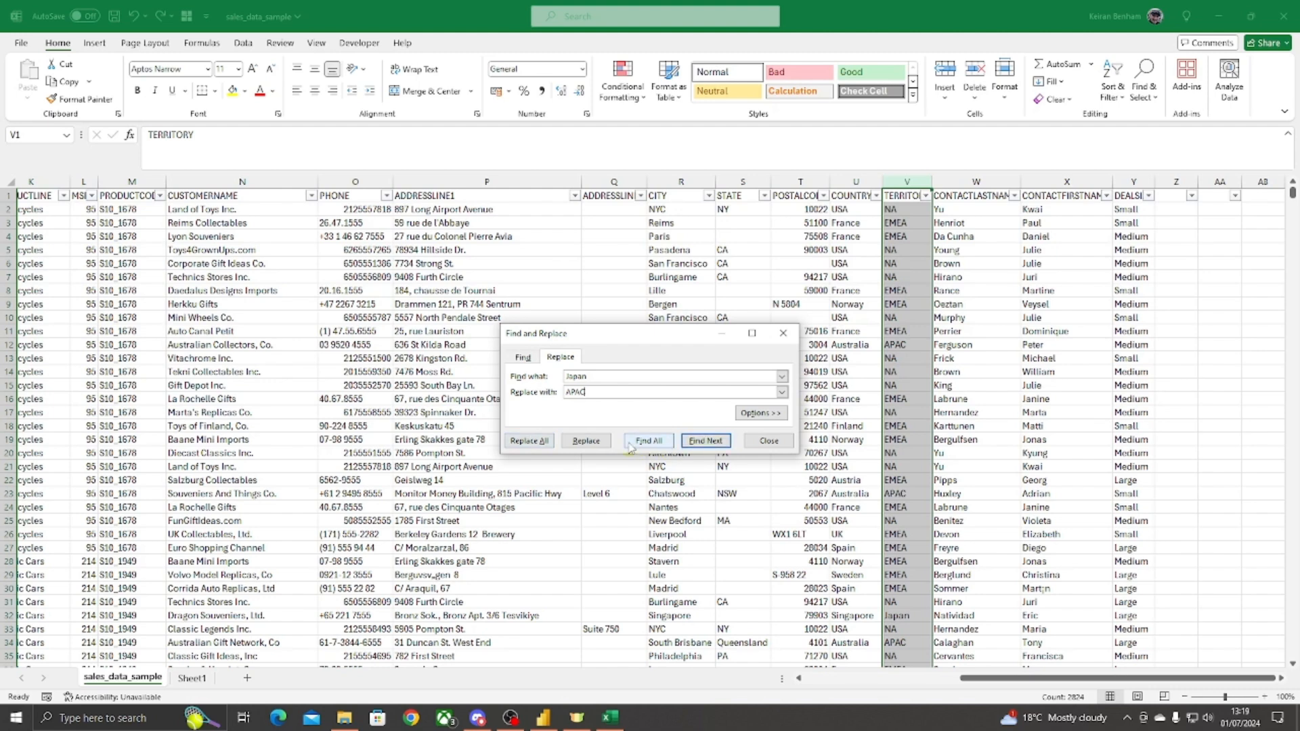
pyautogui.click(538, 442)
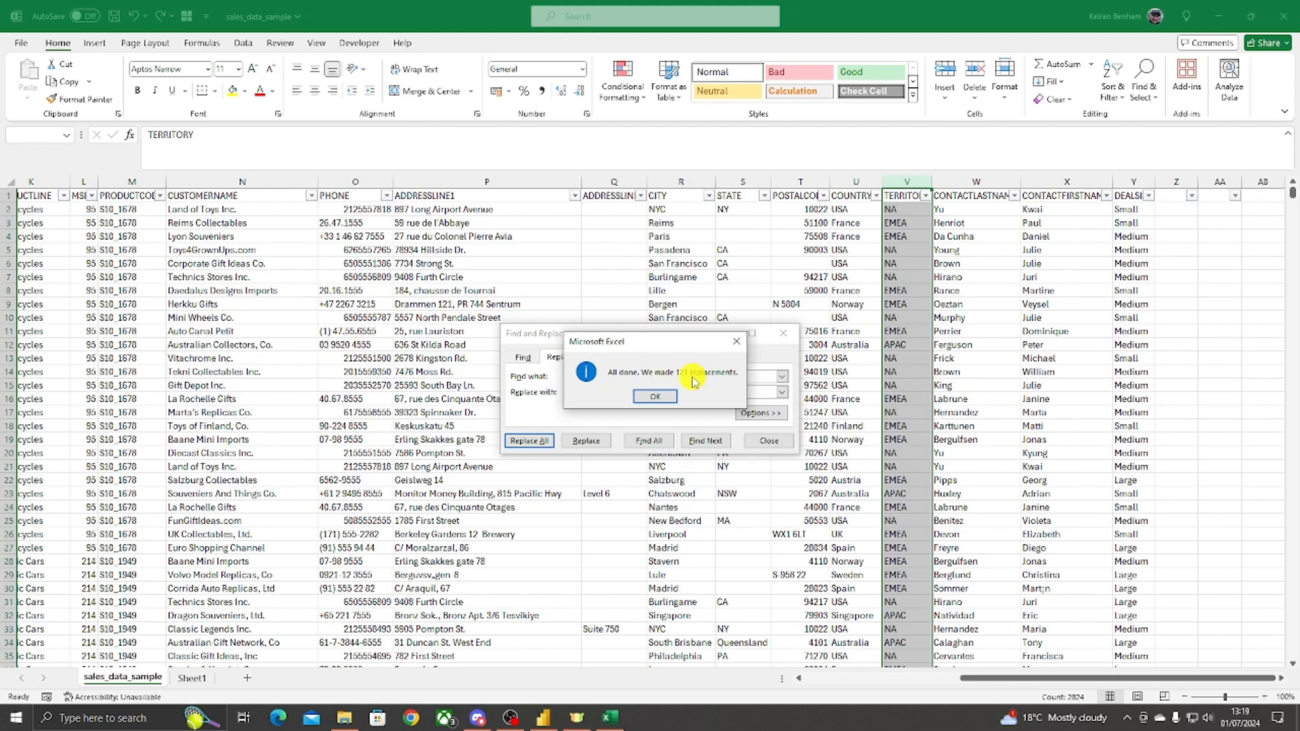
pyautogui.click(655, 396)
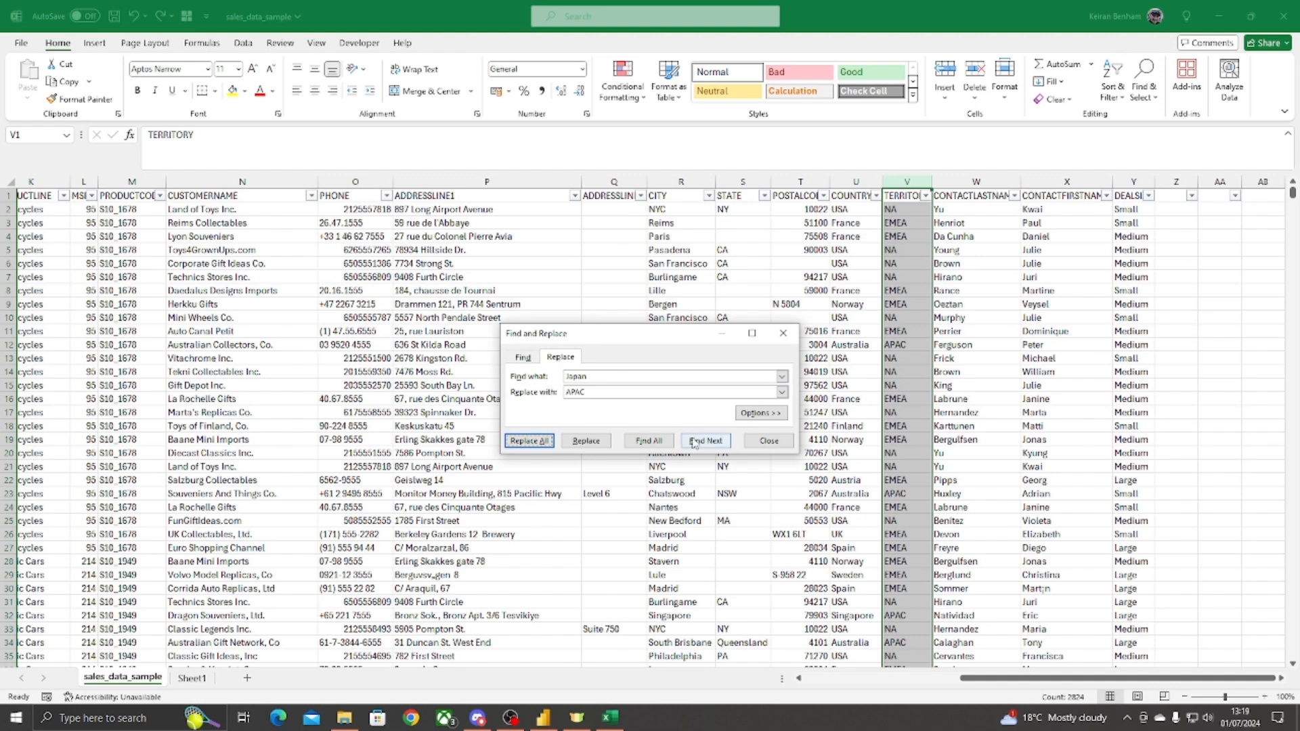
pyautogui.click(769, 441)
# Step: Open the TERRITORY filter list to check which territory values remain
pyautogui.click(855, 222)
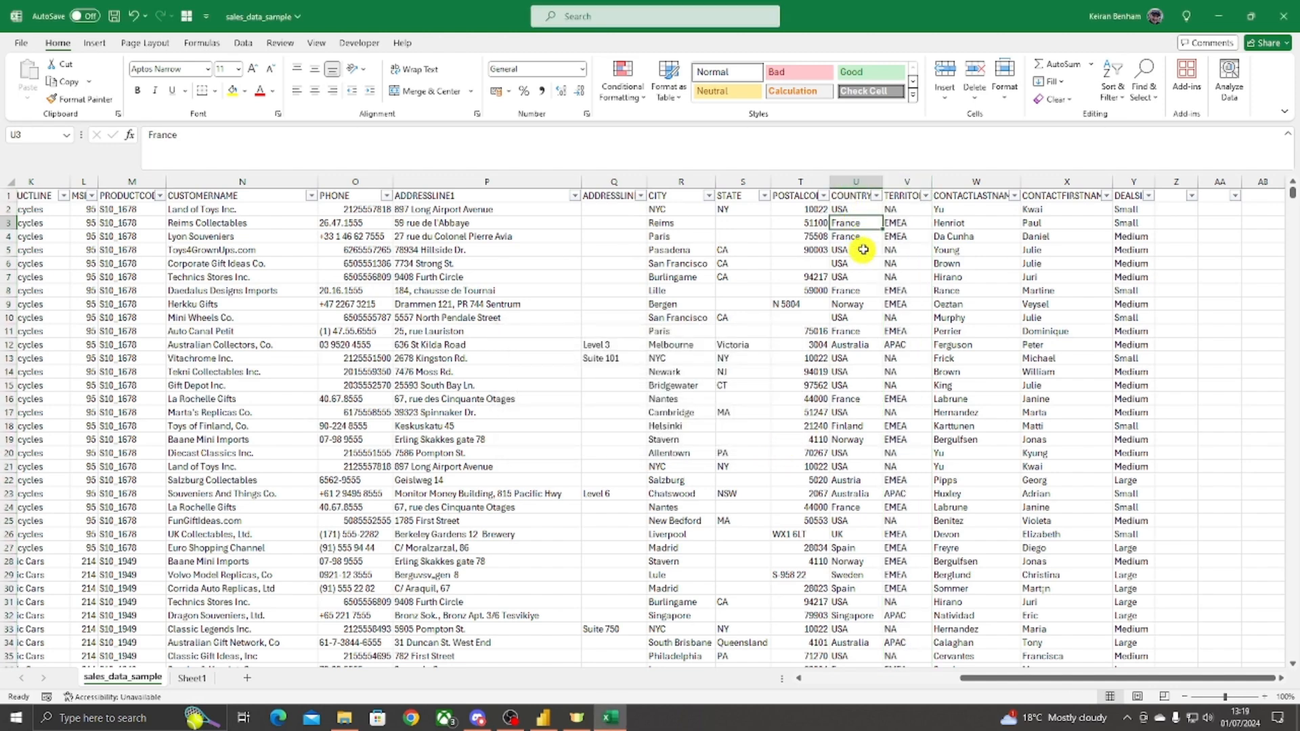
pyautogui.click(896, 222)
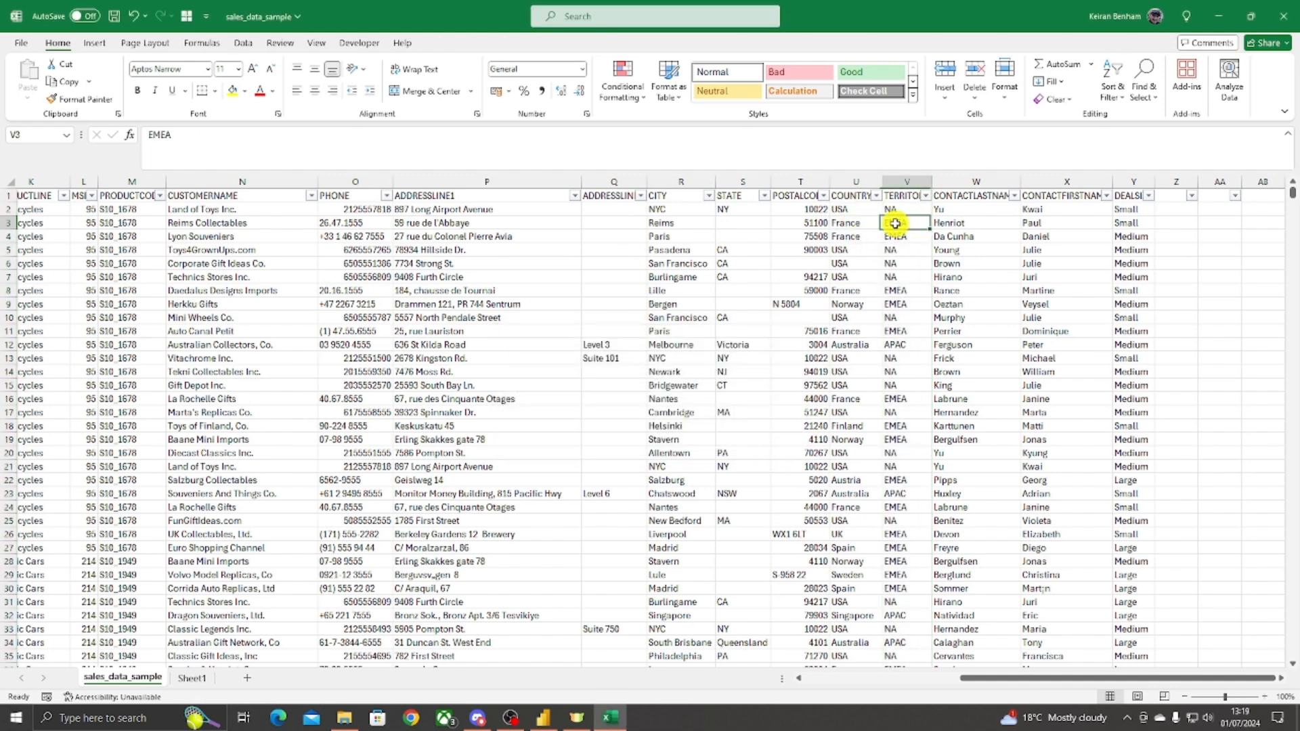
pyautogui.click(926, 197)
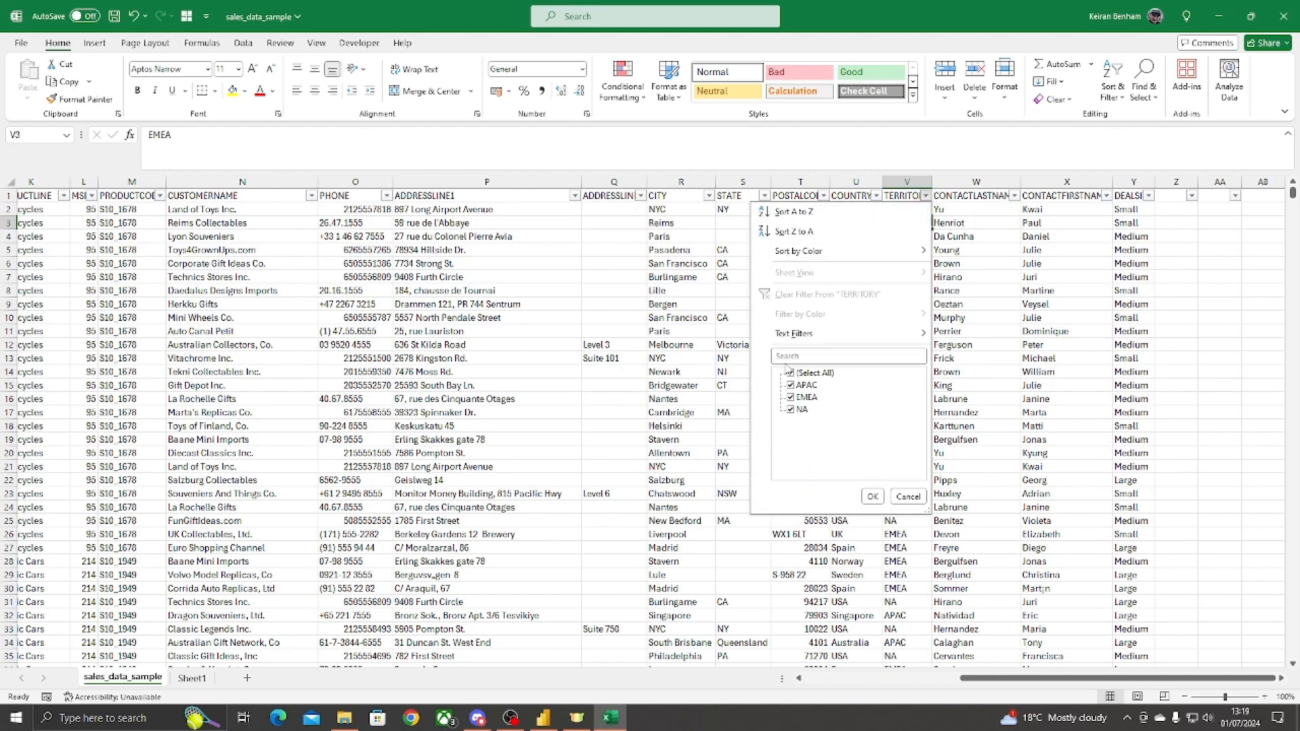
# Step: Filter the TERRITORY column to APAC only and review the values offered in the COUNTRY column's filter
pyautogui.click(790, 373)
pyautogui.click(791, 384)
pyautogui.click(873, 496)
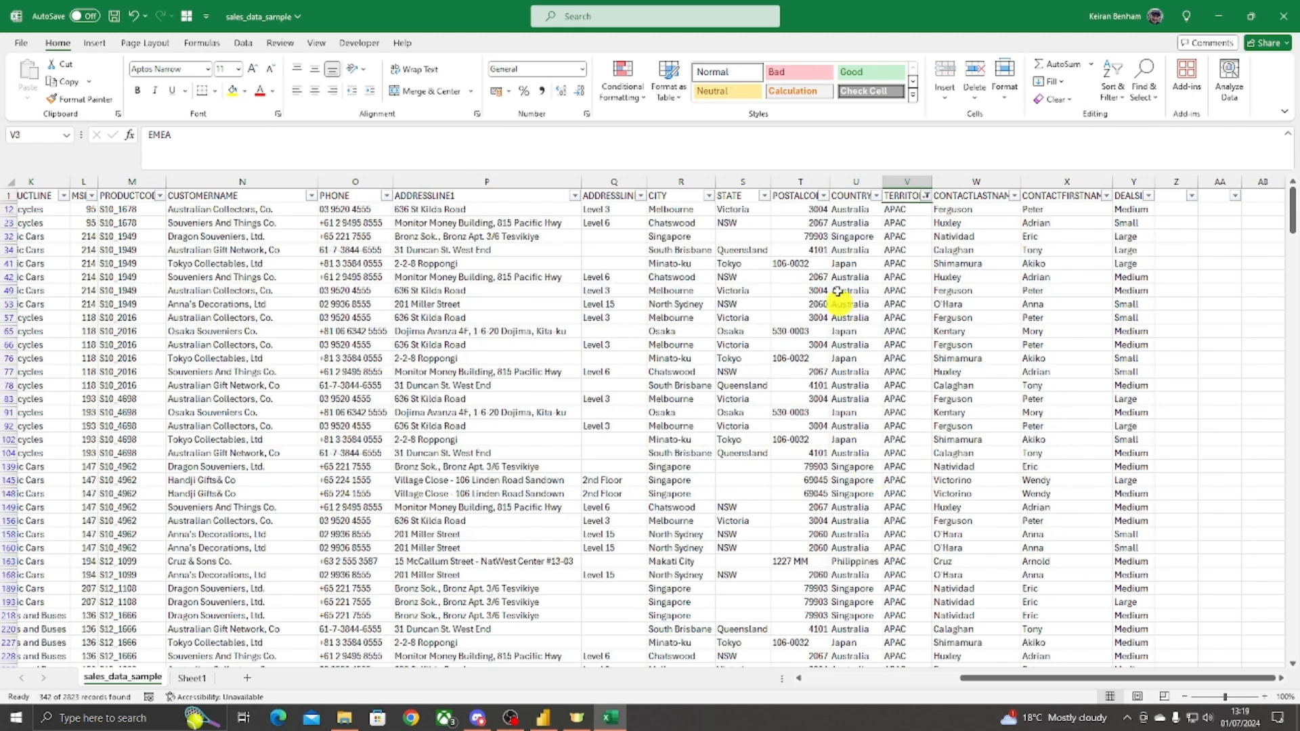
pyautogui.click(852, 237)
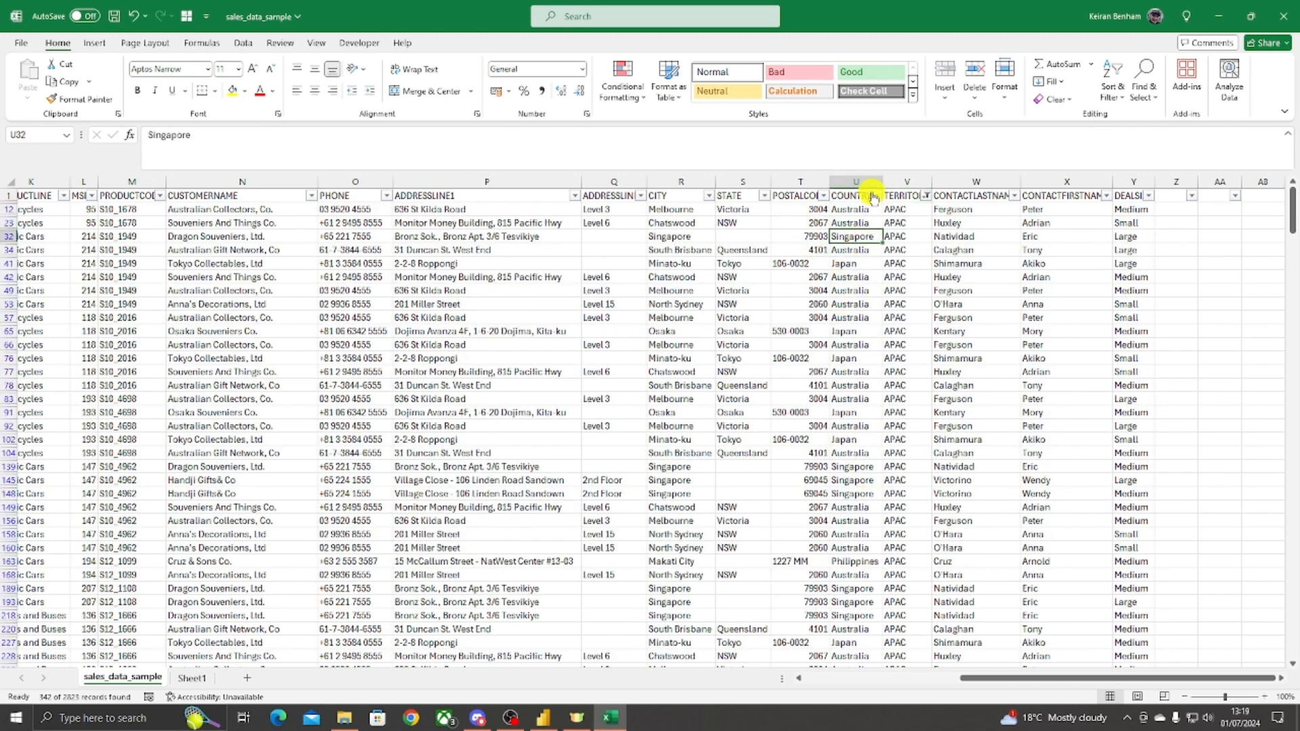
pyautogui.click(877, 196)
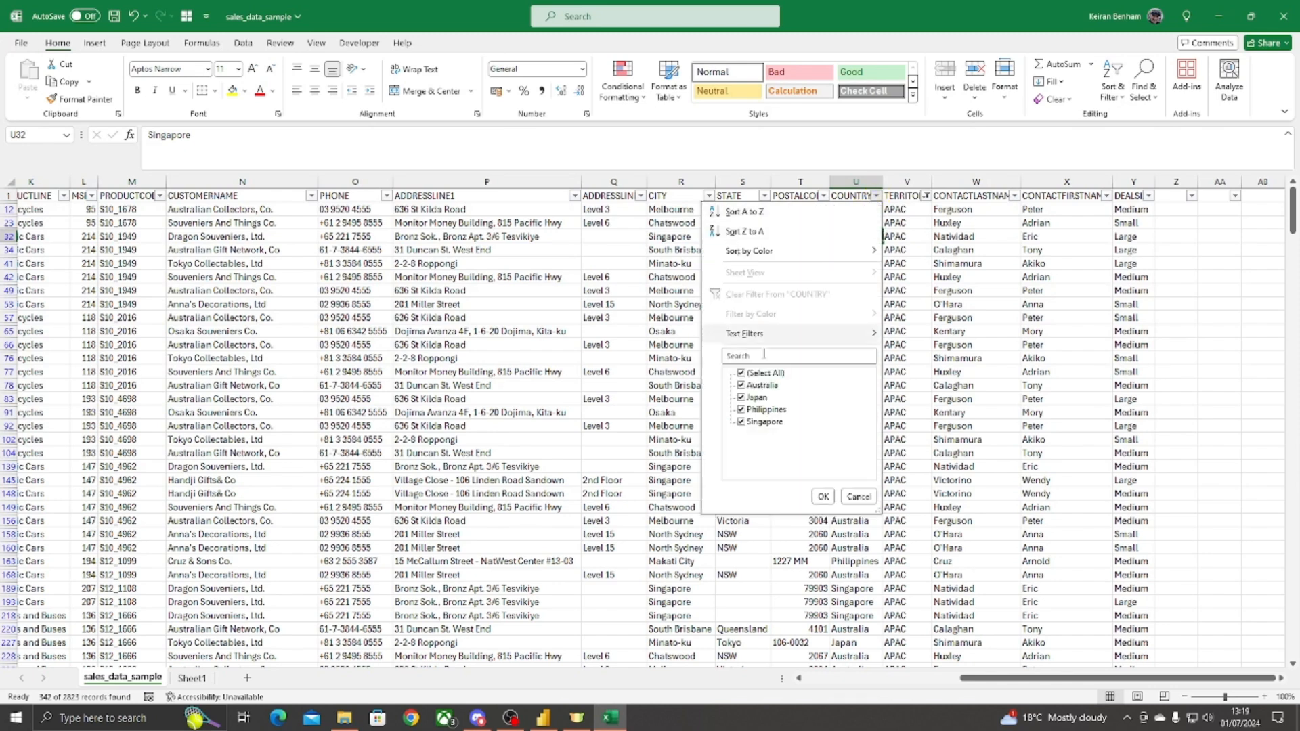
pyautogui.click(859, 497)
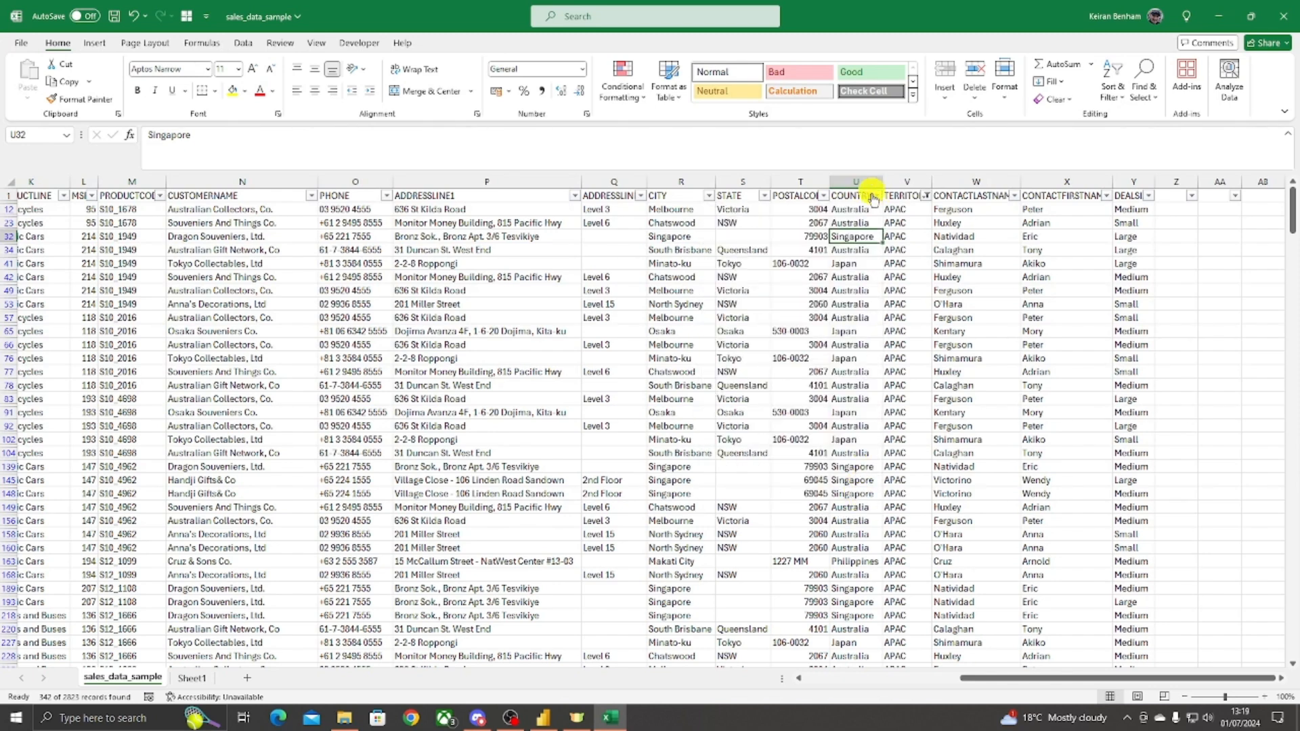
# Step: Clear the filter from the TERRITORY column
pyautogui.click(926, 196)
pyautogui.click(846, 294)
pyautogui.click(872, 210)
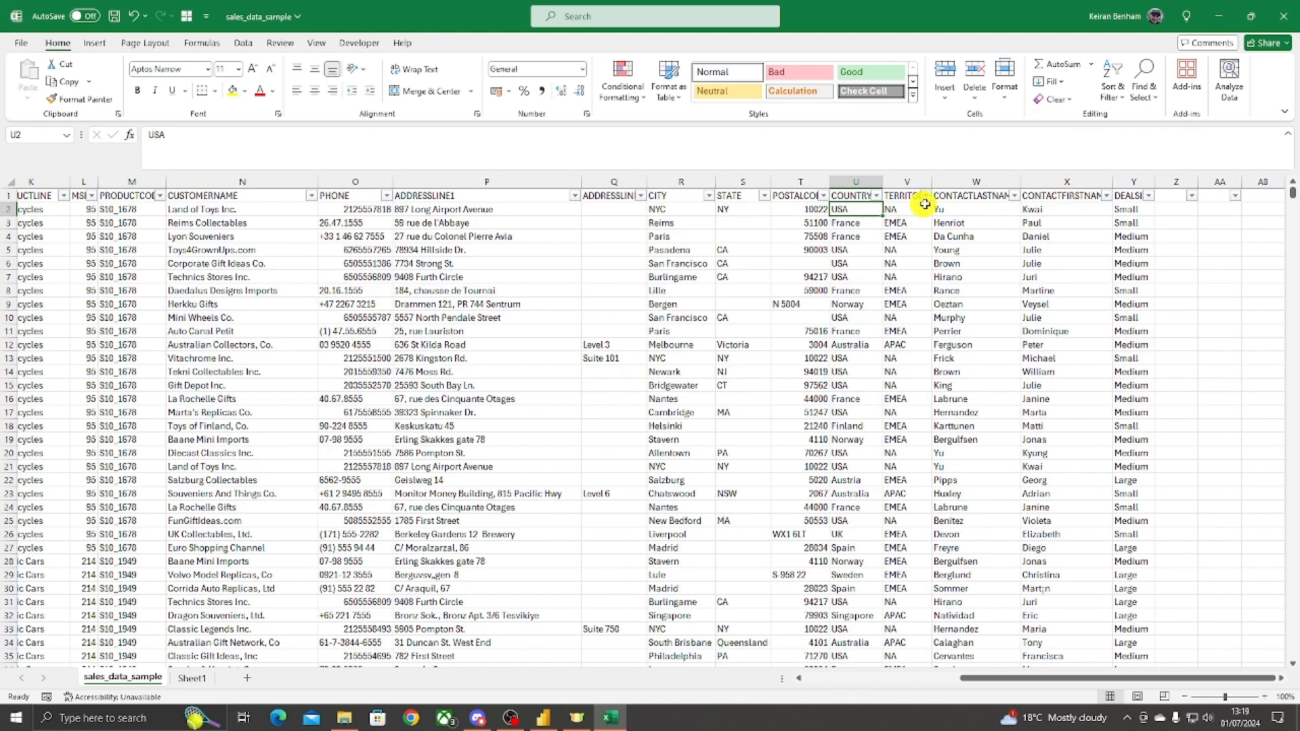
# Step: Examine the full lists of filter values in the CONTACTLASTNAME and CONTACTFIRSTNAME columns without filtering them
pyautogui.click(1001, 195)
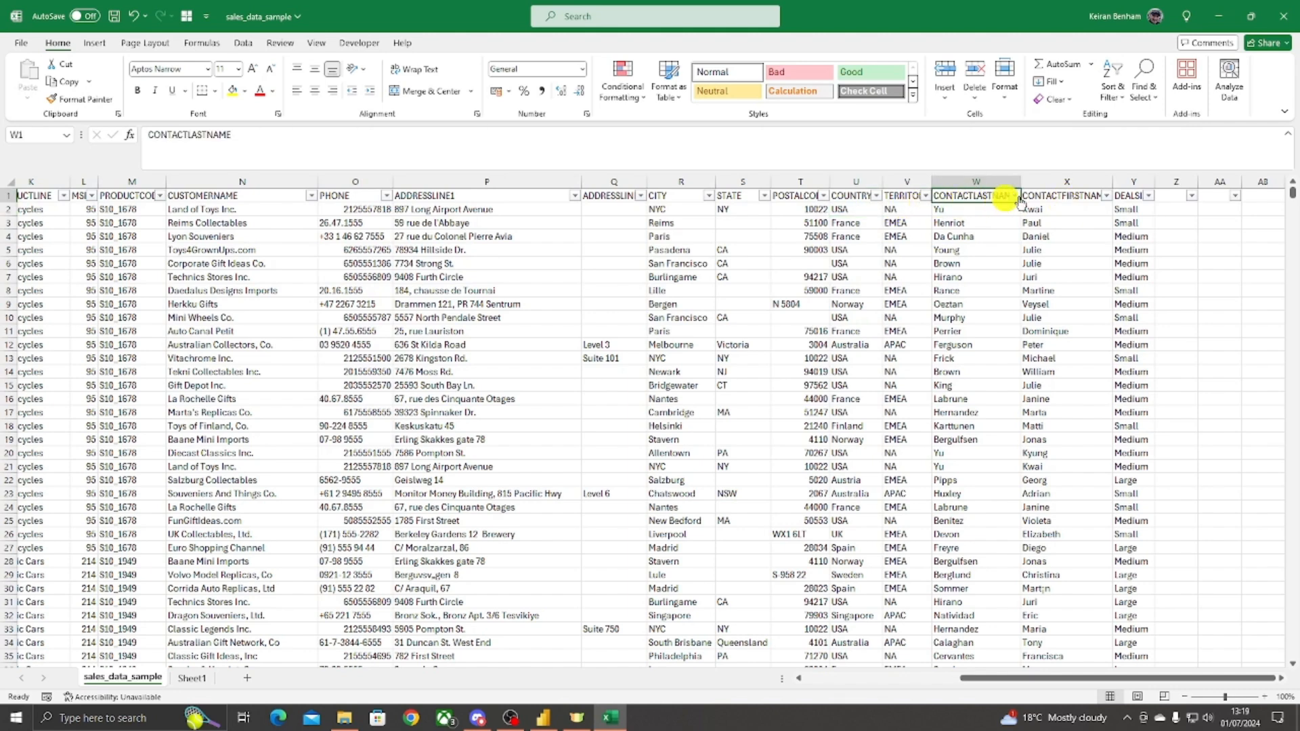
pyautogui.click(1080, 196)
pyautogui.scroll(-3, 995, 298)
pyautogui.scroll(3, 995, 301)
pyautogui.click(1014, 195)
pyautogui.scroll(-5, 945, 411)
pyautogui.scroll(2, 945, 411)
pyautogui.moveTo(1012, 398); pyautogui.dragTo(1013, 480)
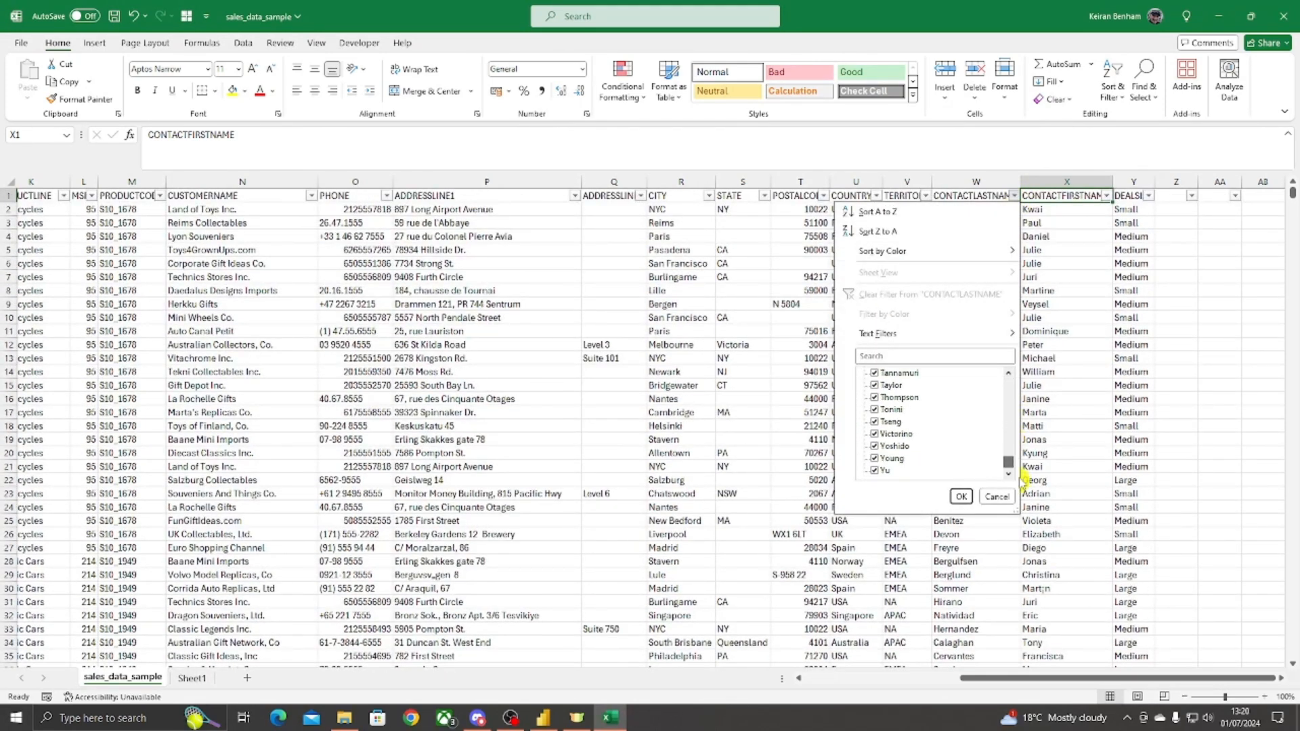
pyautogui.click(1095, 429)
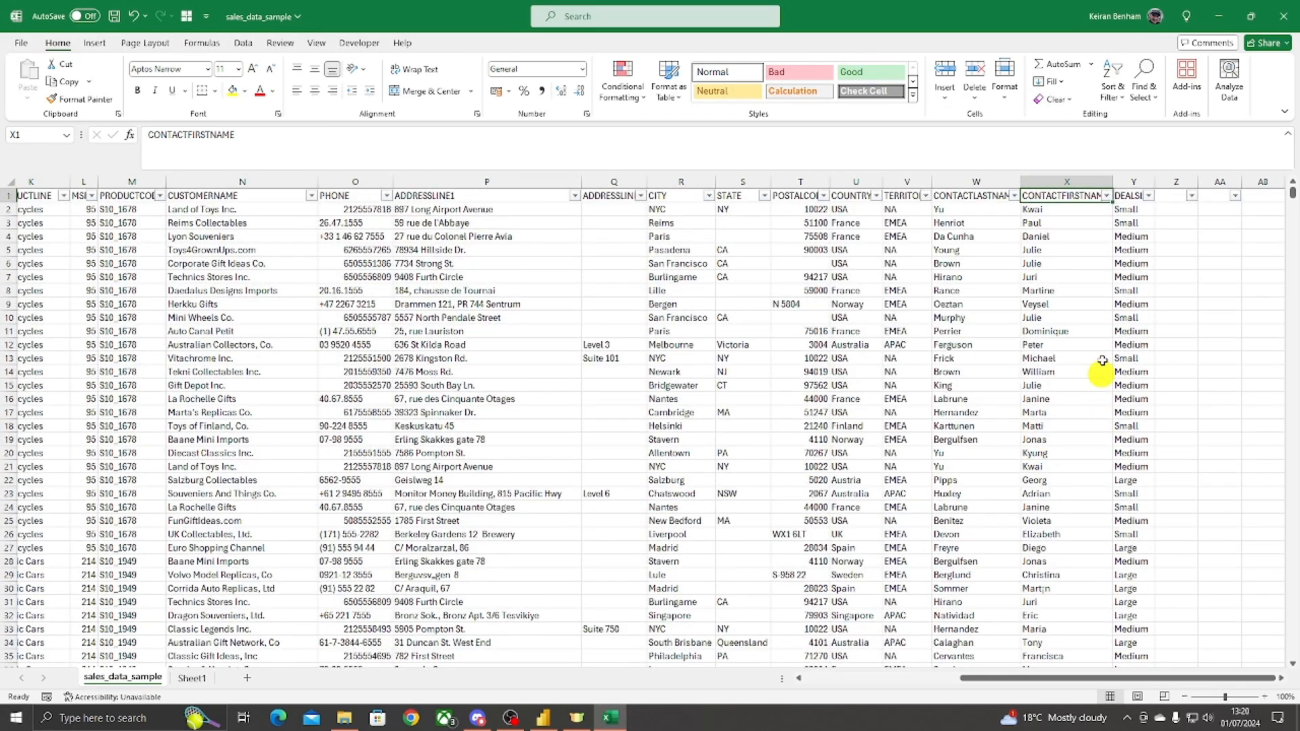
pyautogui.click(1107, 196)
pyautogui.moveTo(1100, 384); pyautogui.dragTo(1116, 493)
pyautogui.click(1089, 496)
pyautogui.click(1062, 318)
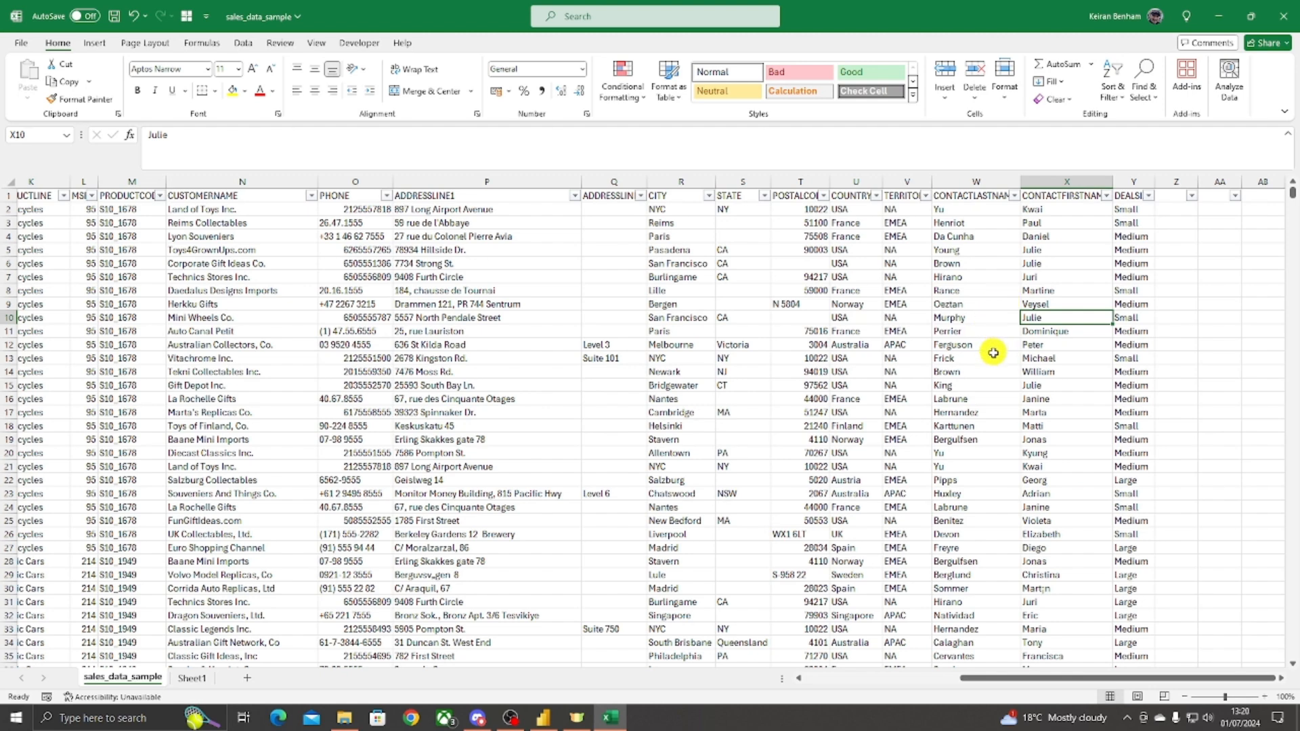
# Step: Examine the filter values and cell entries of the DEALSIZE column
pyautogui.click(1149, 196)
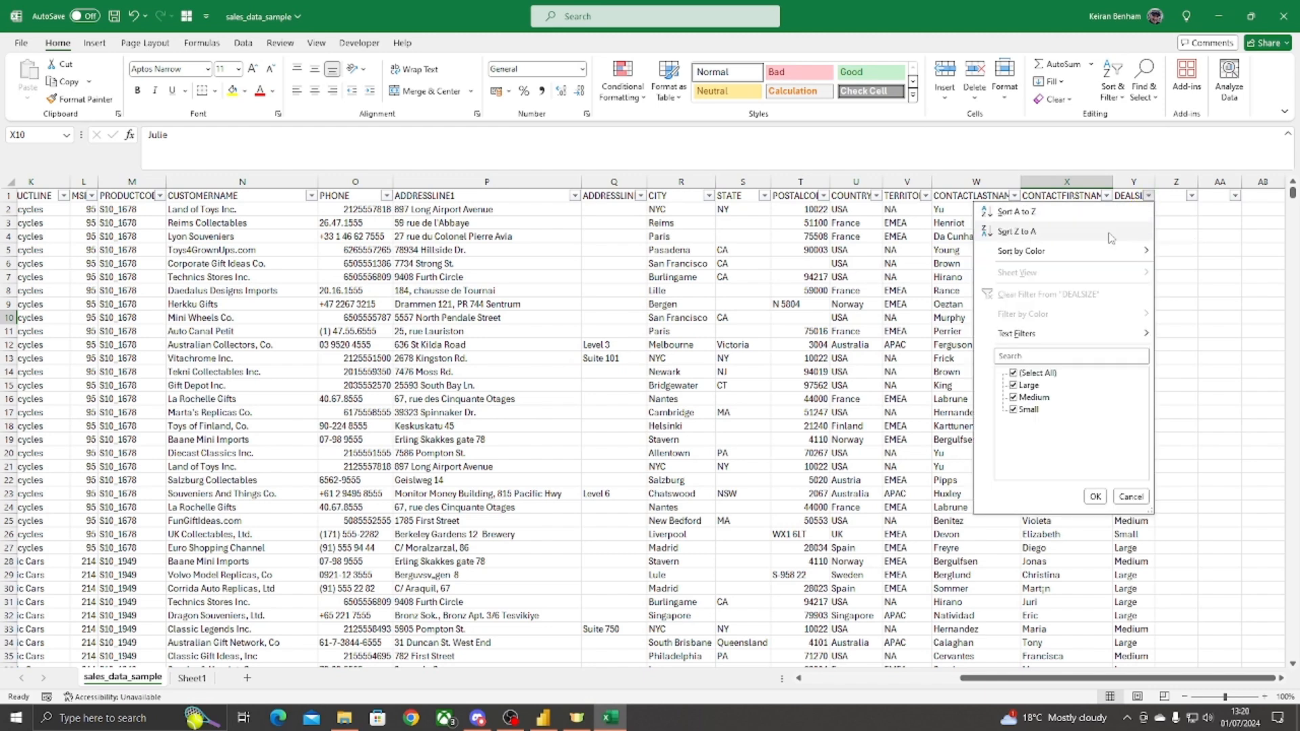
pyautogui.click(1139, 503)
pyautogui.click(1127, 221)
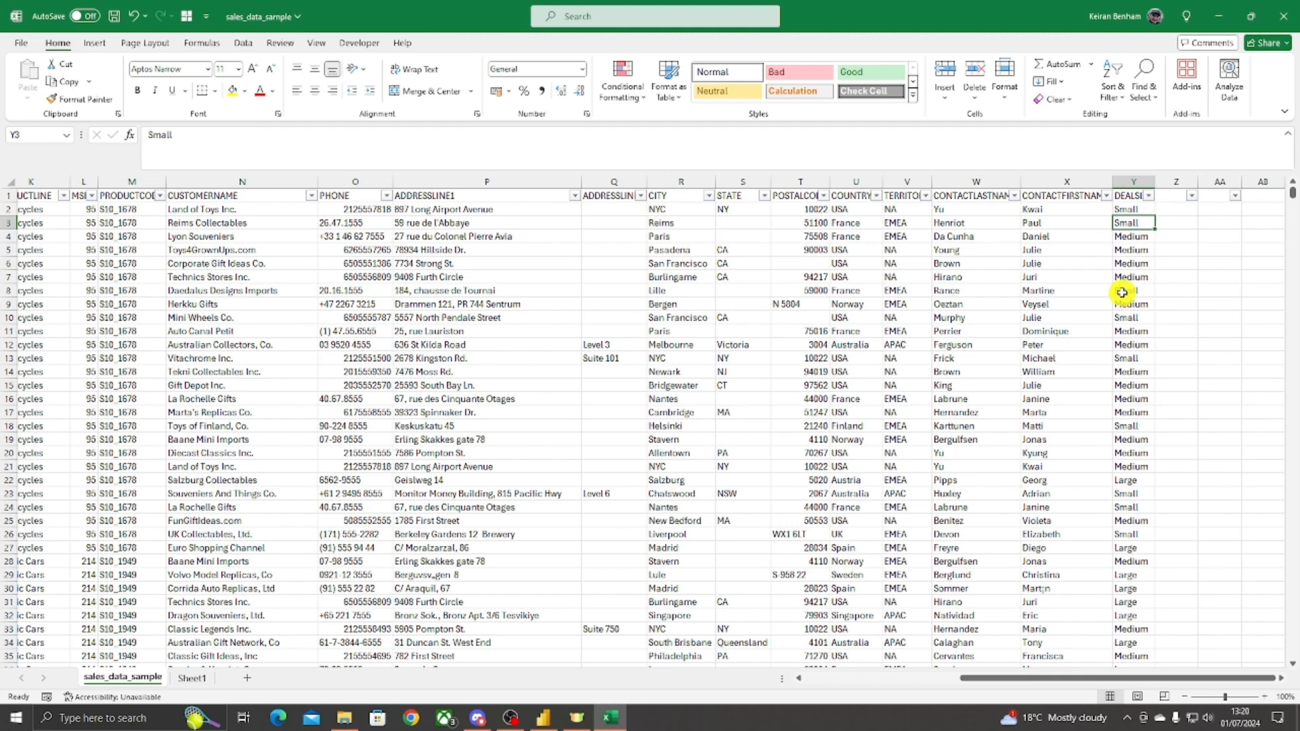
pyautogui.click(1129, 182)
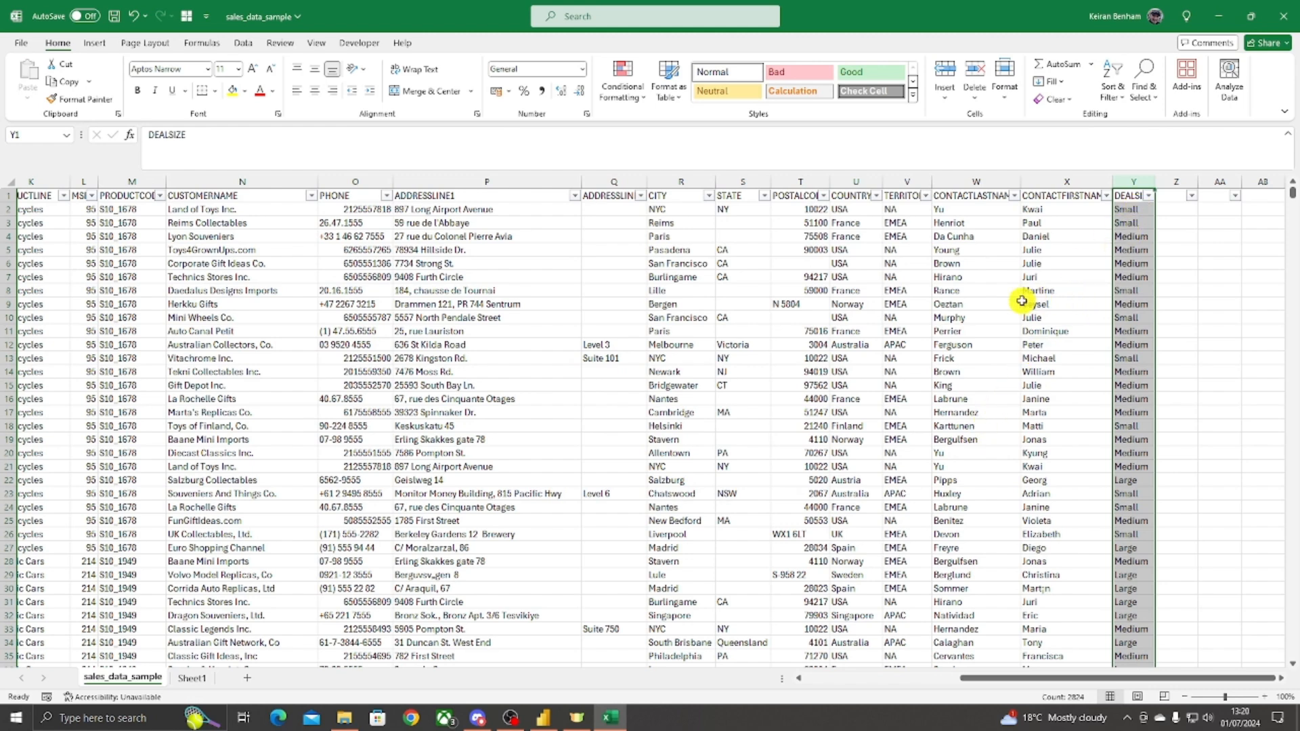
pyautogui.click(1076, 237)
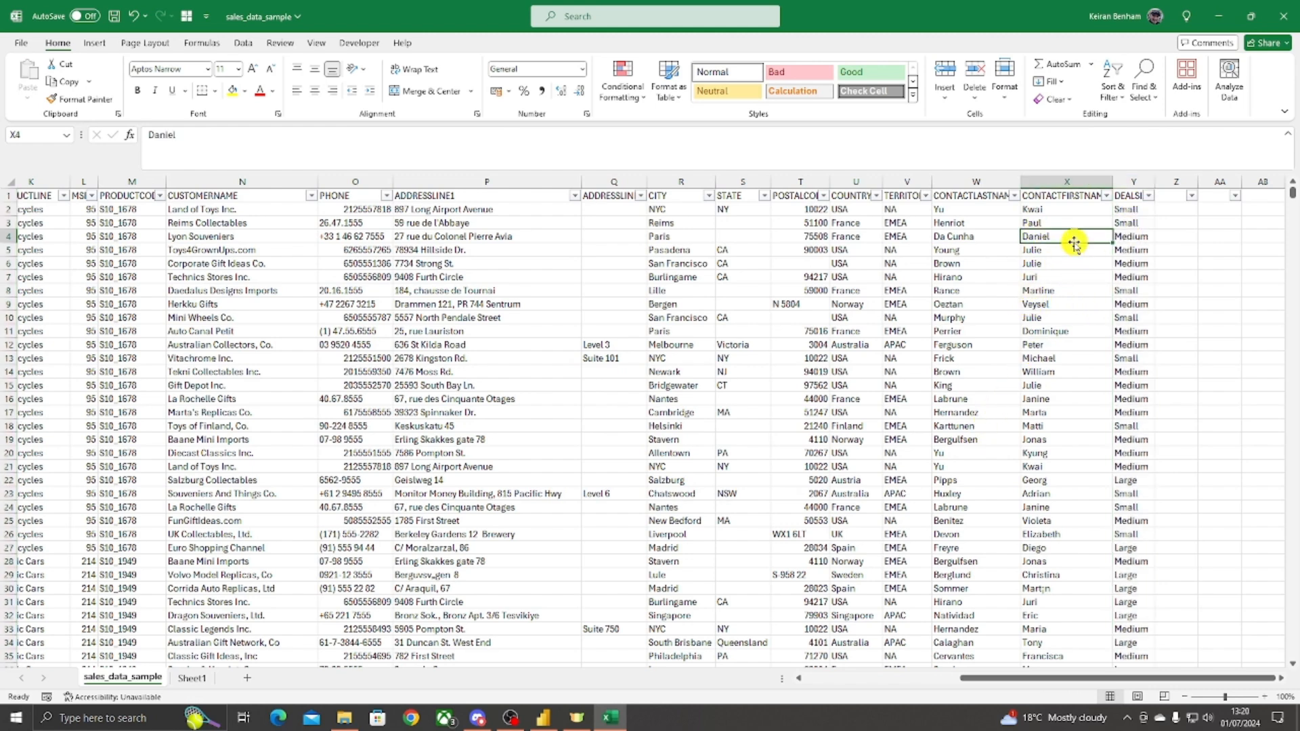
pyautogui.click(1137, 199)
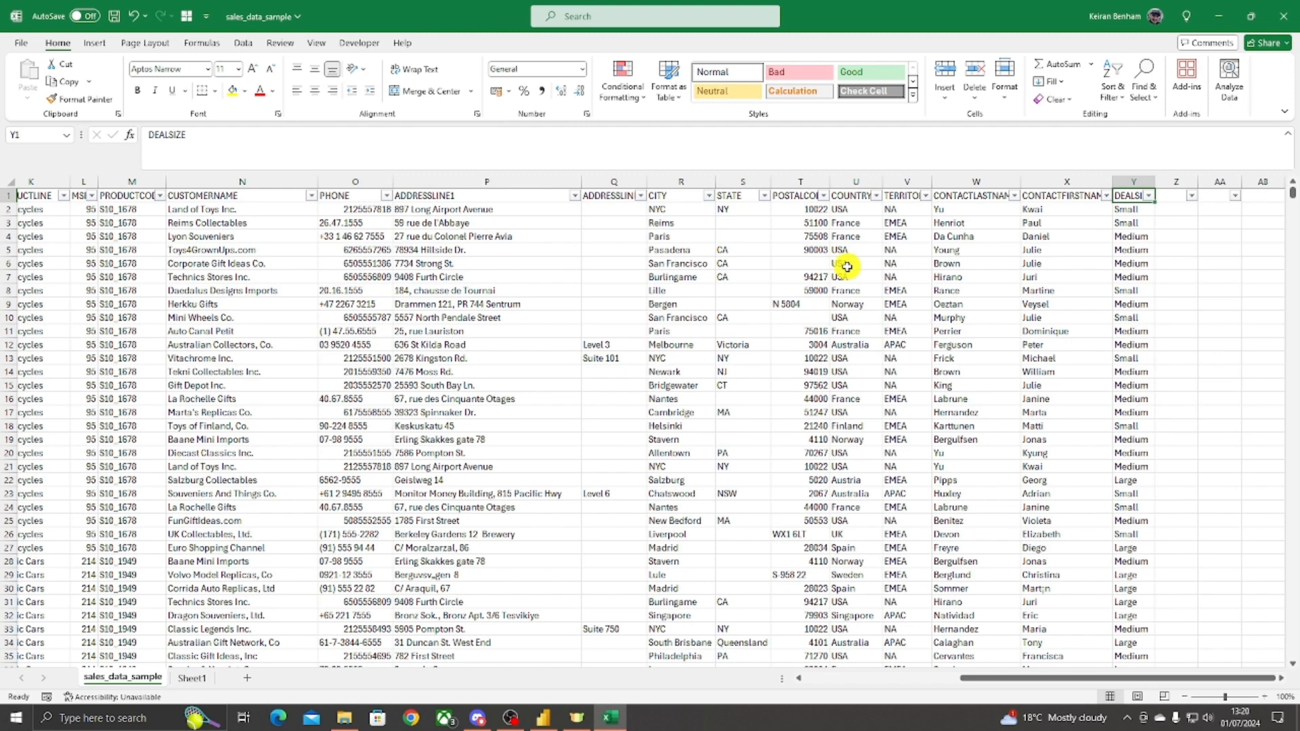
# Step: Remove the filters from the header row of the sales_data_sample sheet
pyautogui.hscroll(-4, 916, 275)
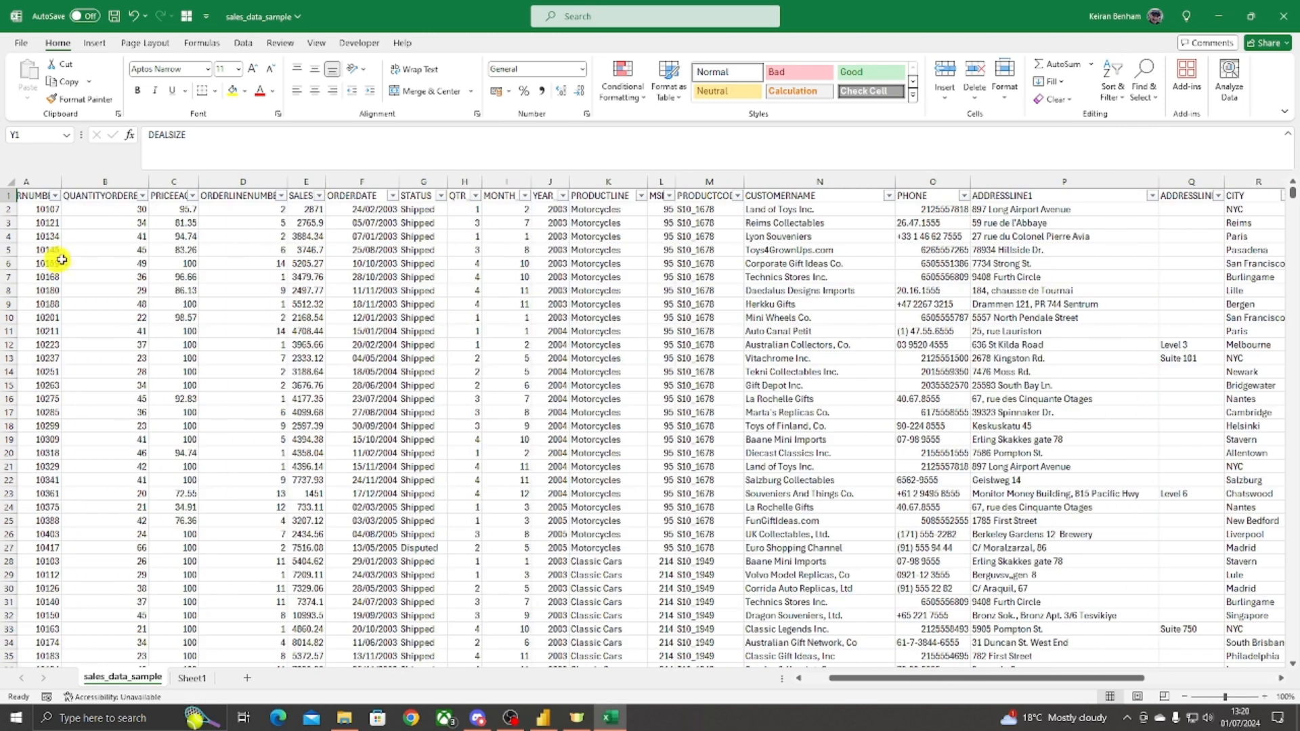
pyautogui.click(5, 196)
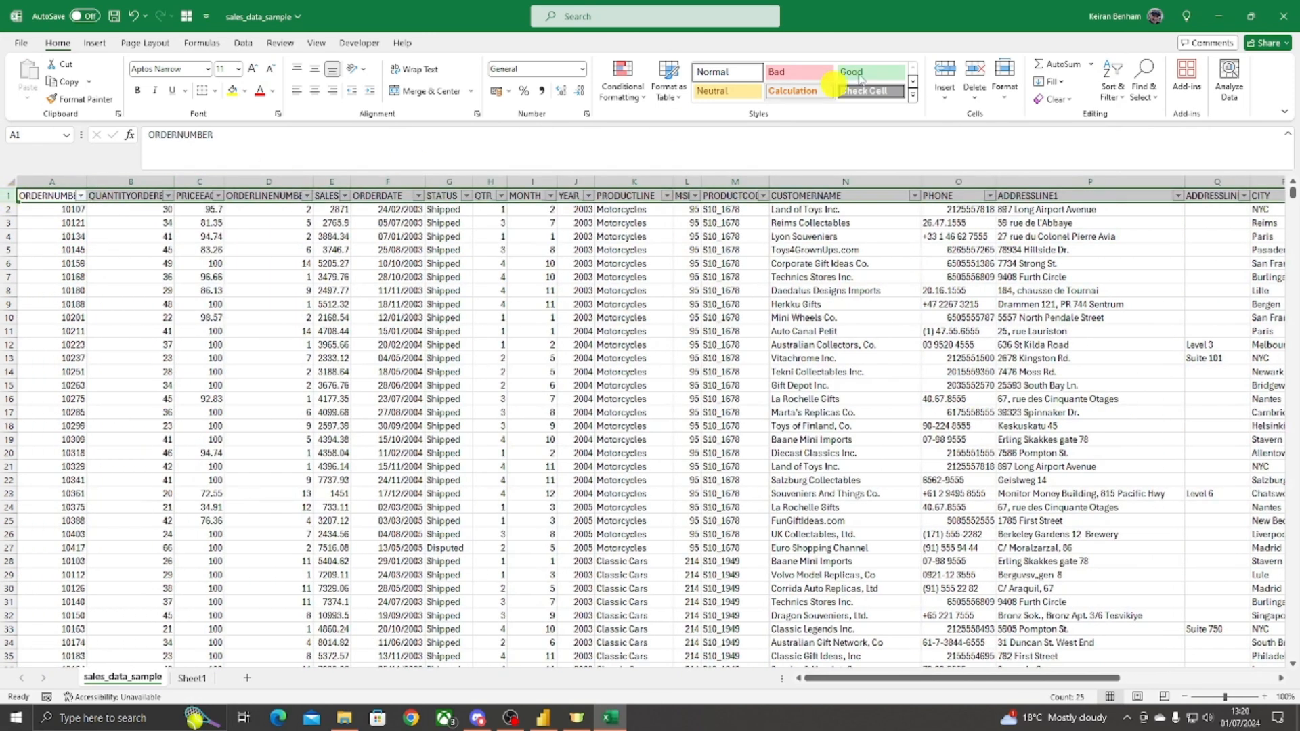
pyautogui.click(1113, 87)
pyautogui.click(1129, 183)
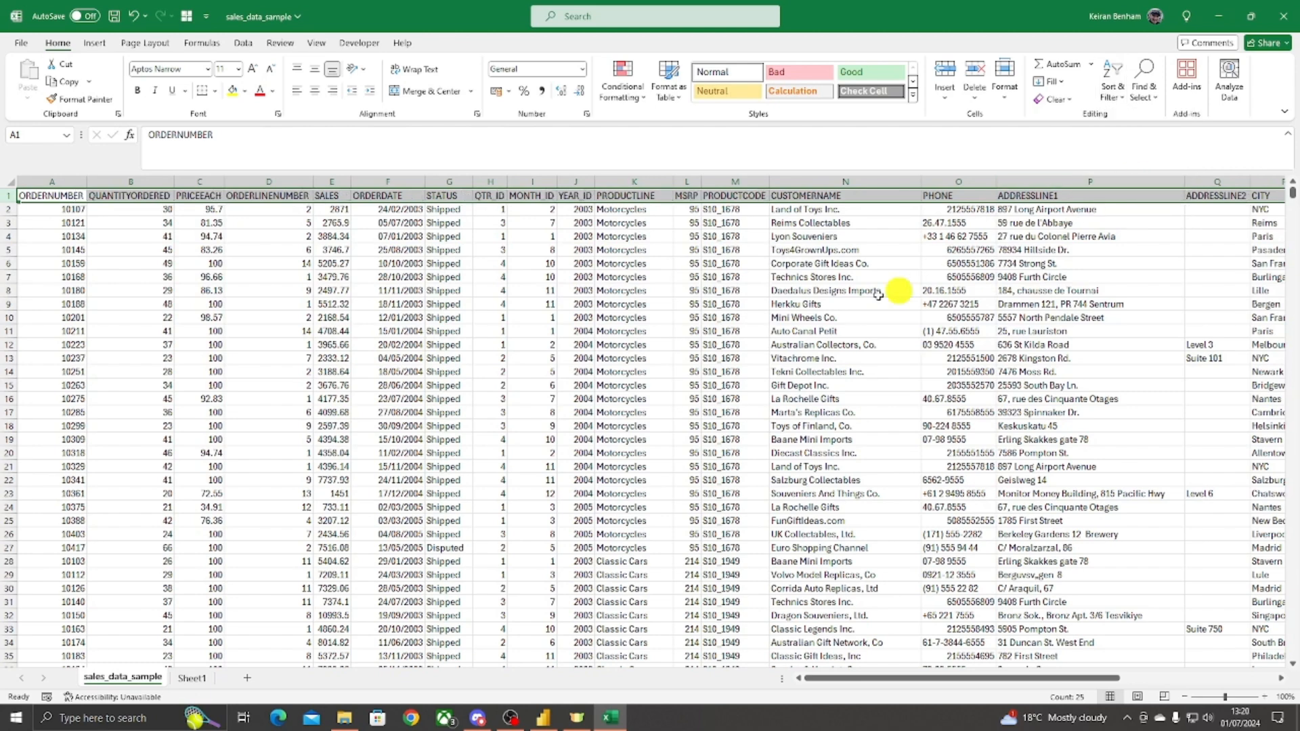
pyautogui.click(685, 317)
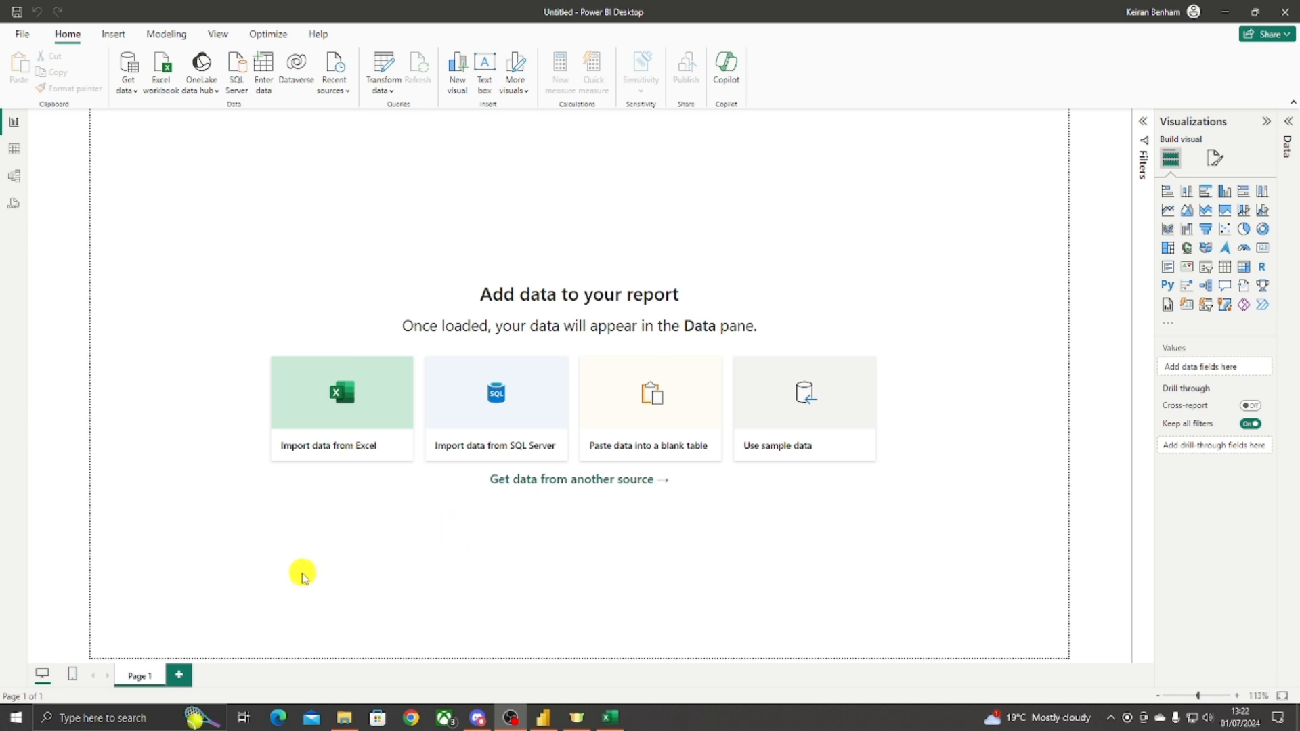
# Step: Check the source files' types in the ETL Project Example folder, widening the Type column, and return to Power BI Desktop
pyautogui.click(345, 717)
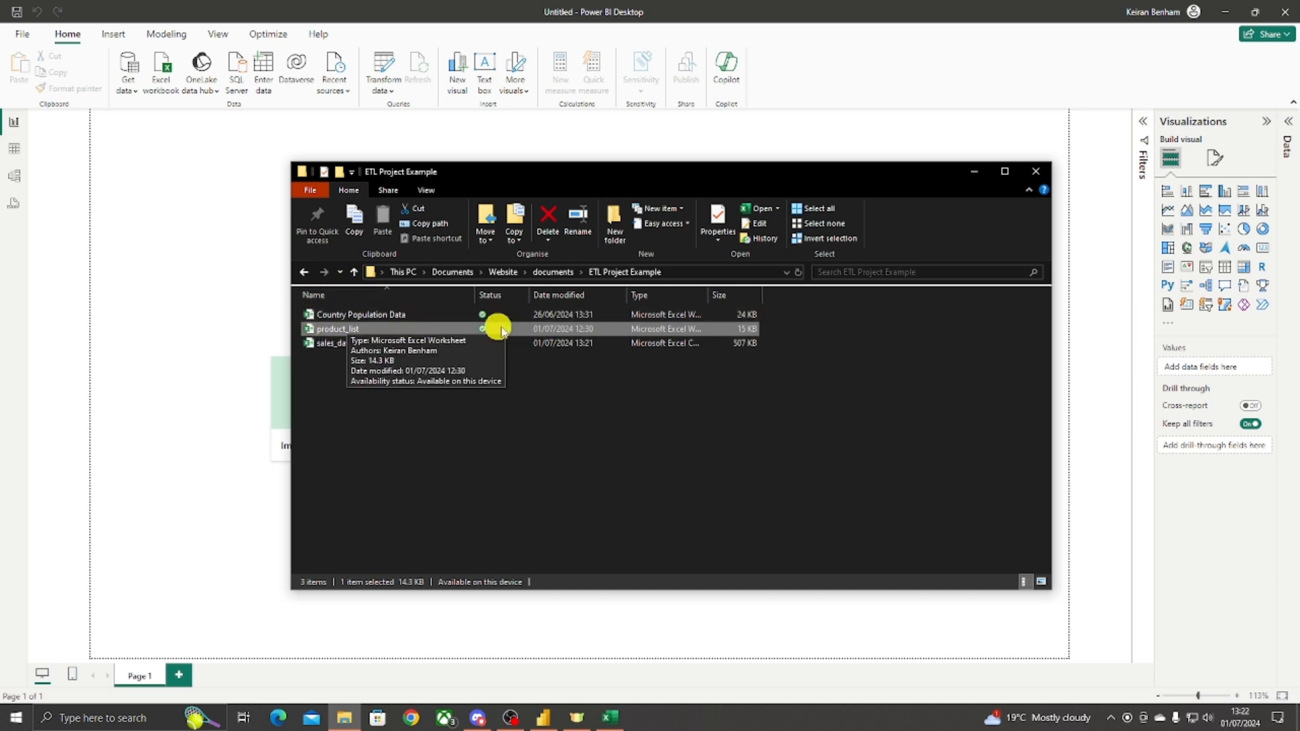
pyautogui.moveTo(707, 294); pyautogui.dragTo(804, 289)
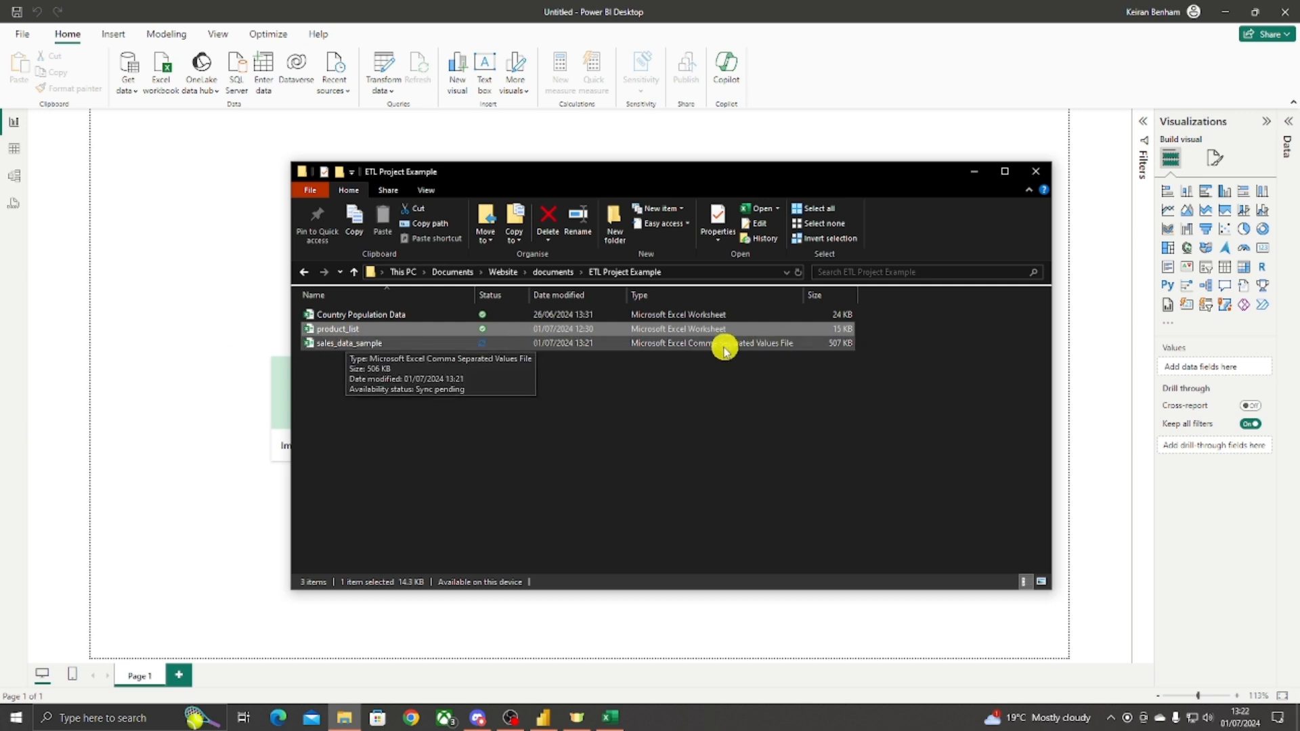
pyautogui.click(184, 521)
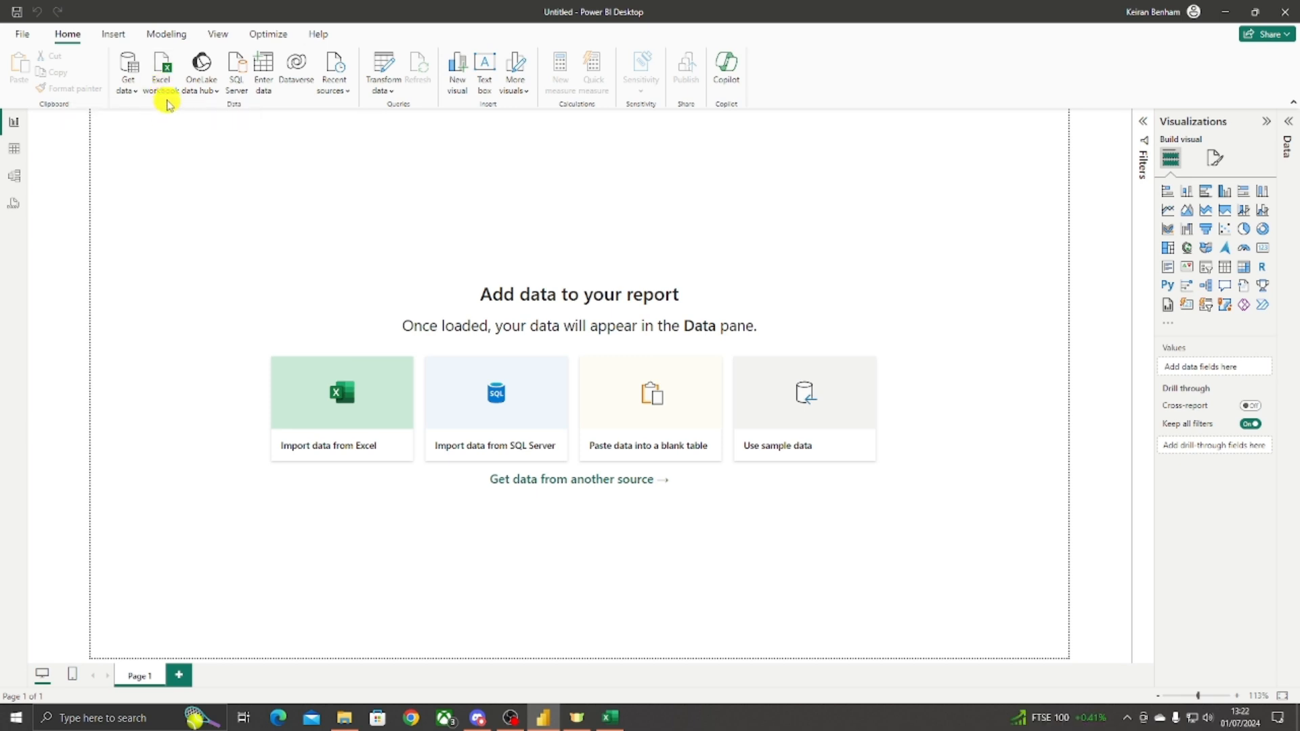
# Step: Browse the full list of data sources and start a Text/CSV connection
pyautogui.click(129, 86)
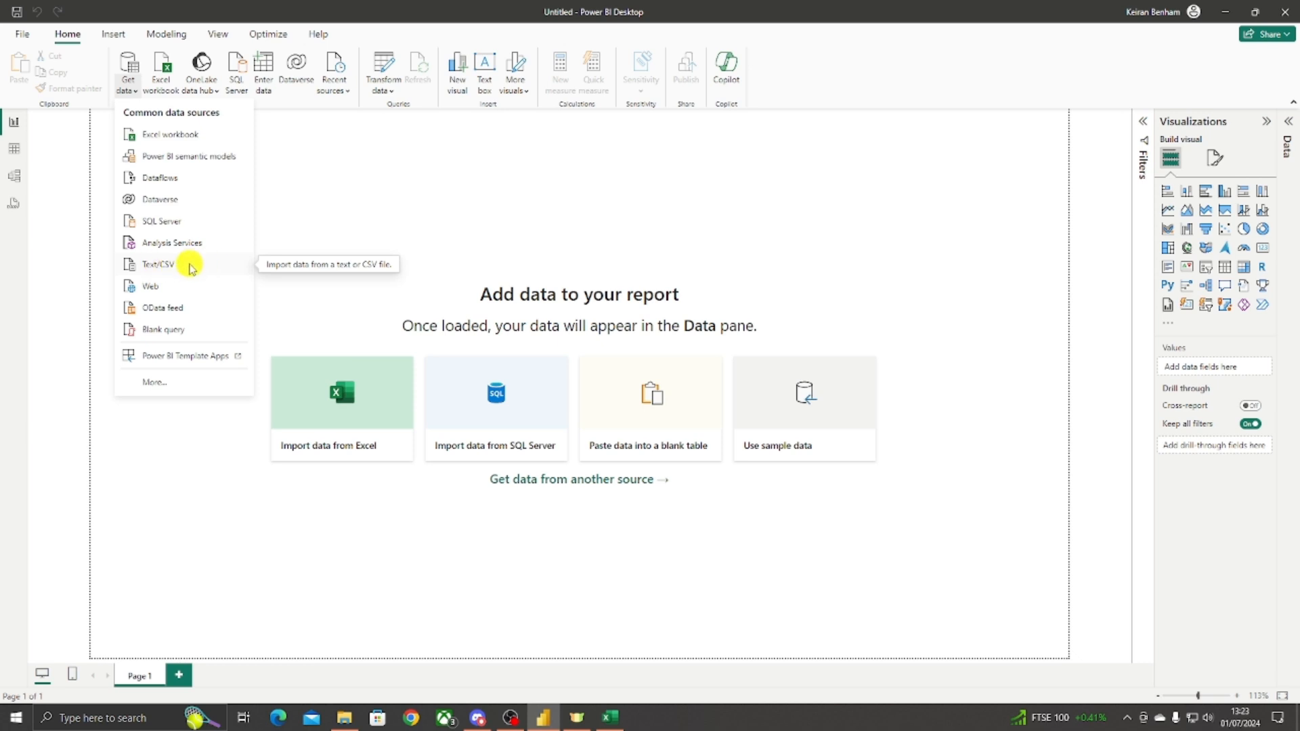
pyautogui.click(163, 383)
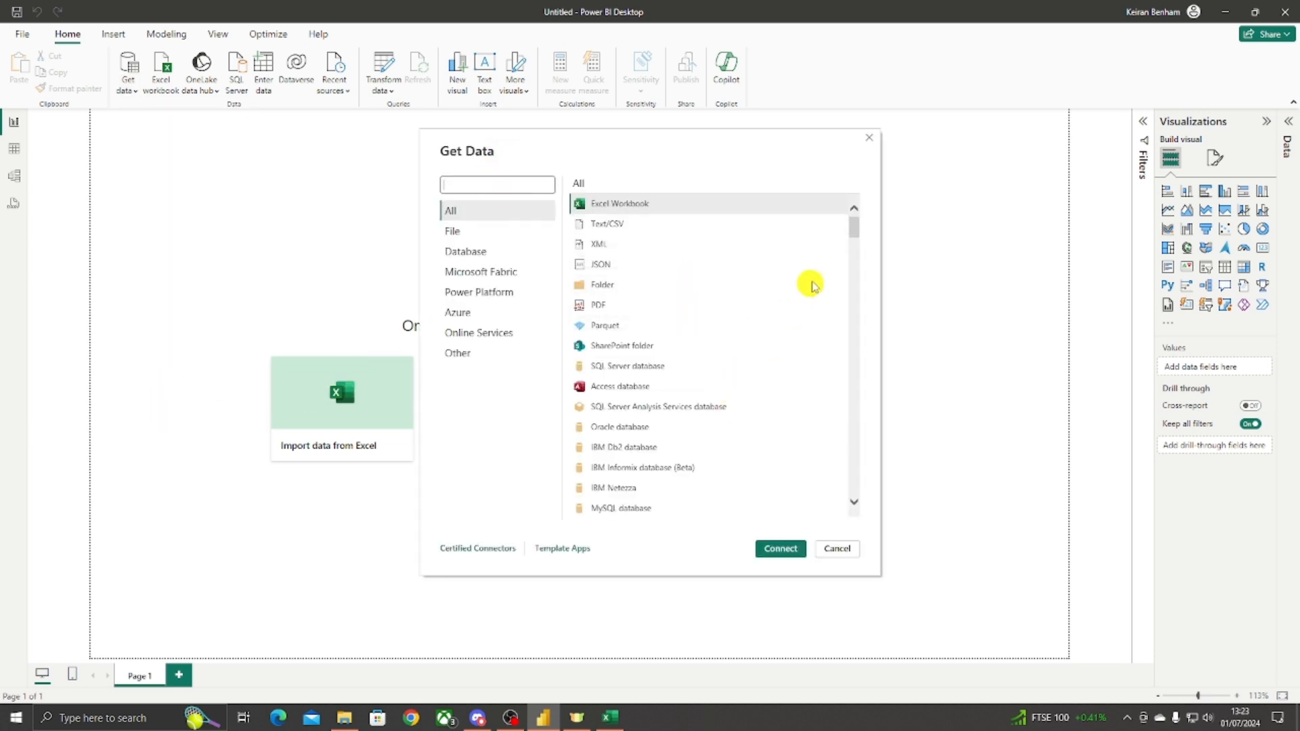
pyautogui.moveTo(855, 232); pyautogui.dragTo(827, 215)
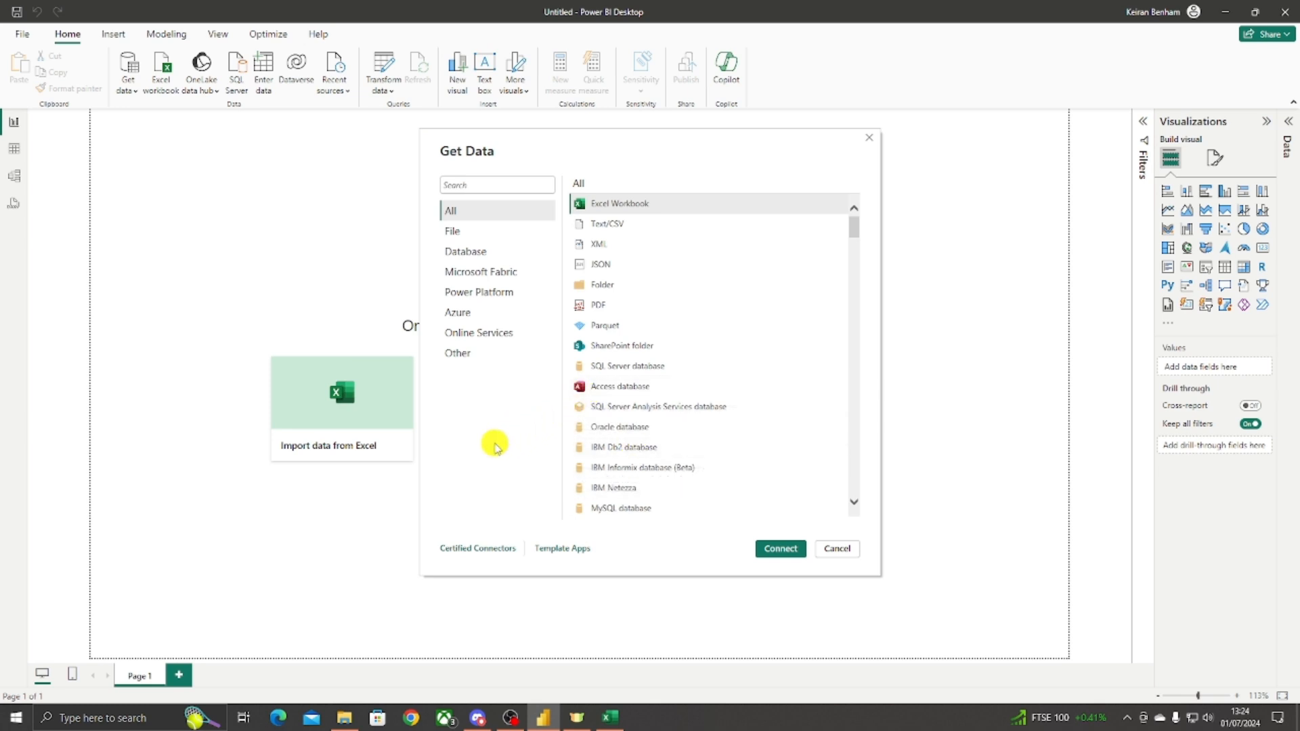
pyautogui.click(618, 225)
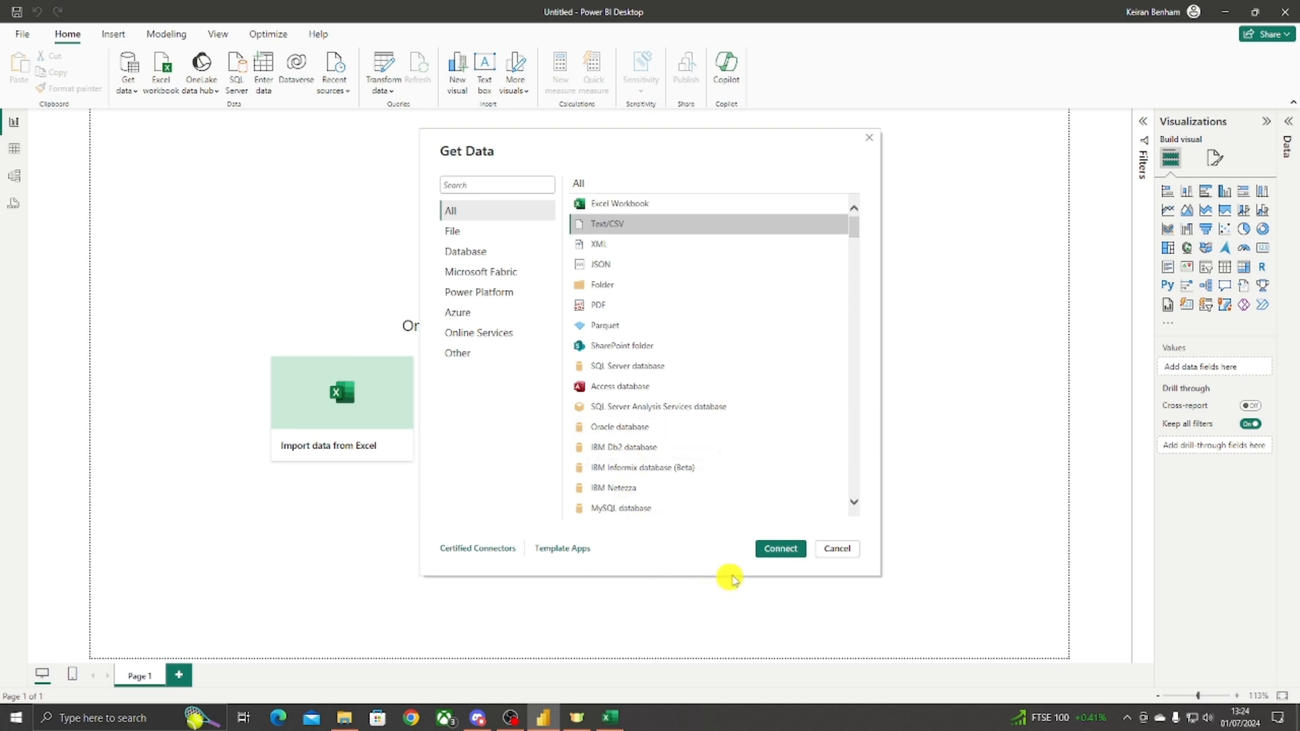
pyautogui.click(787, 555)
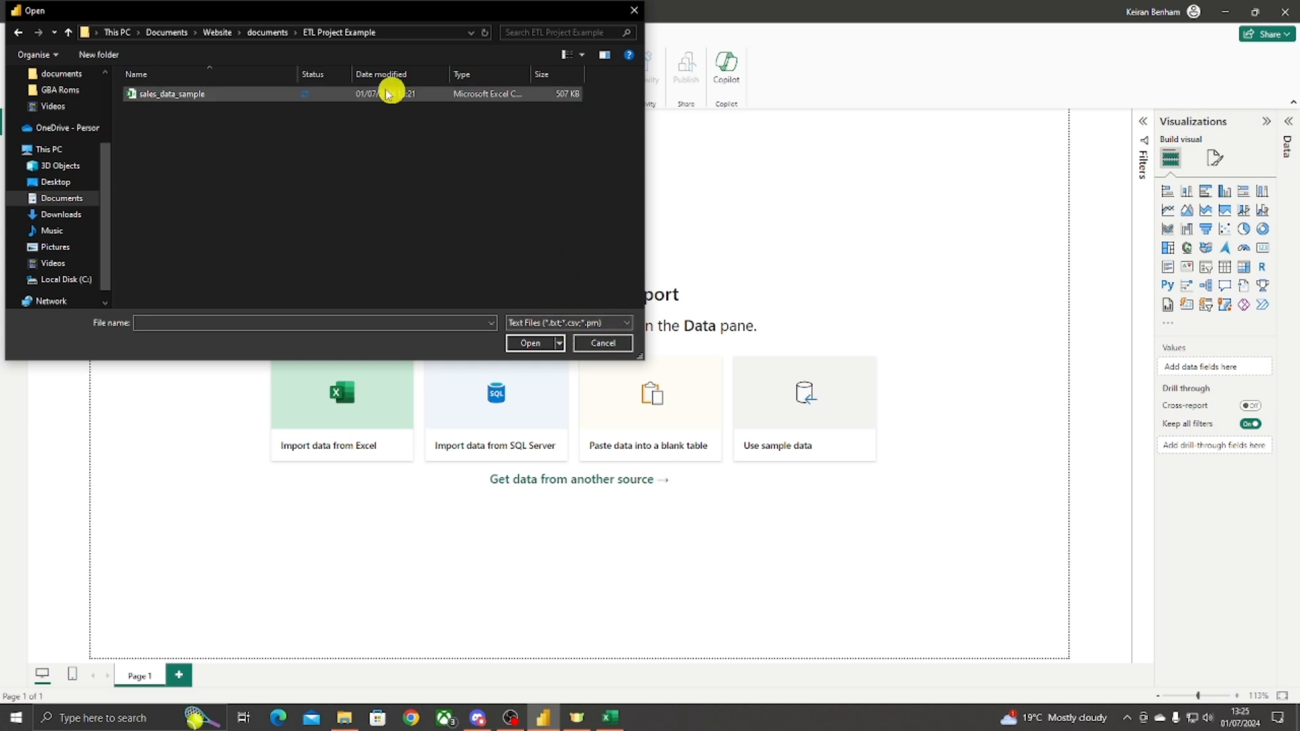
# Step: Open the sales_data_sample CSV file, enlarge its preview and load the data into the report
pyautogui.click(184, 93)
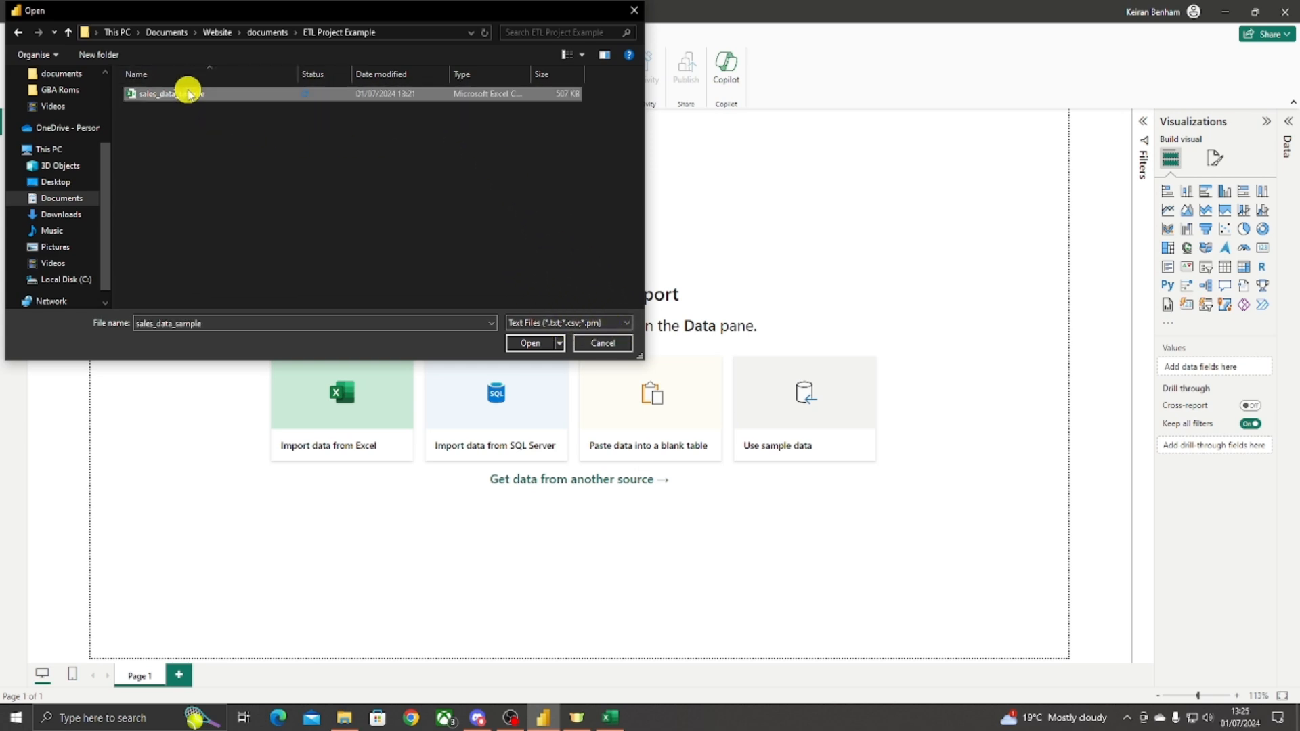
pyautogui.click(535, 344)
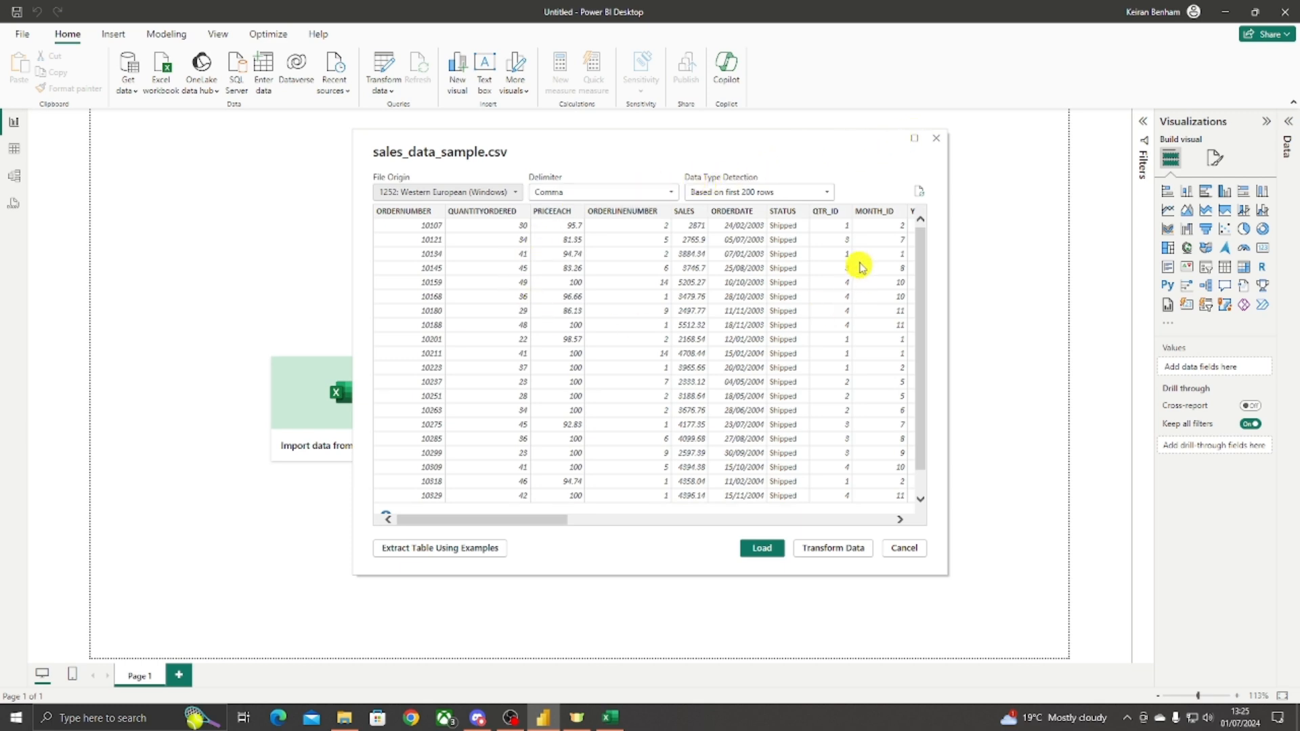
pyautogui.click(917, 142)
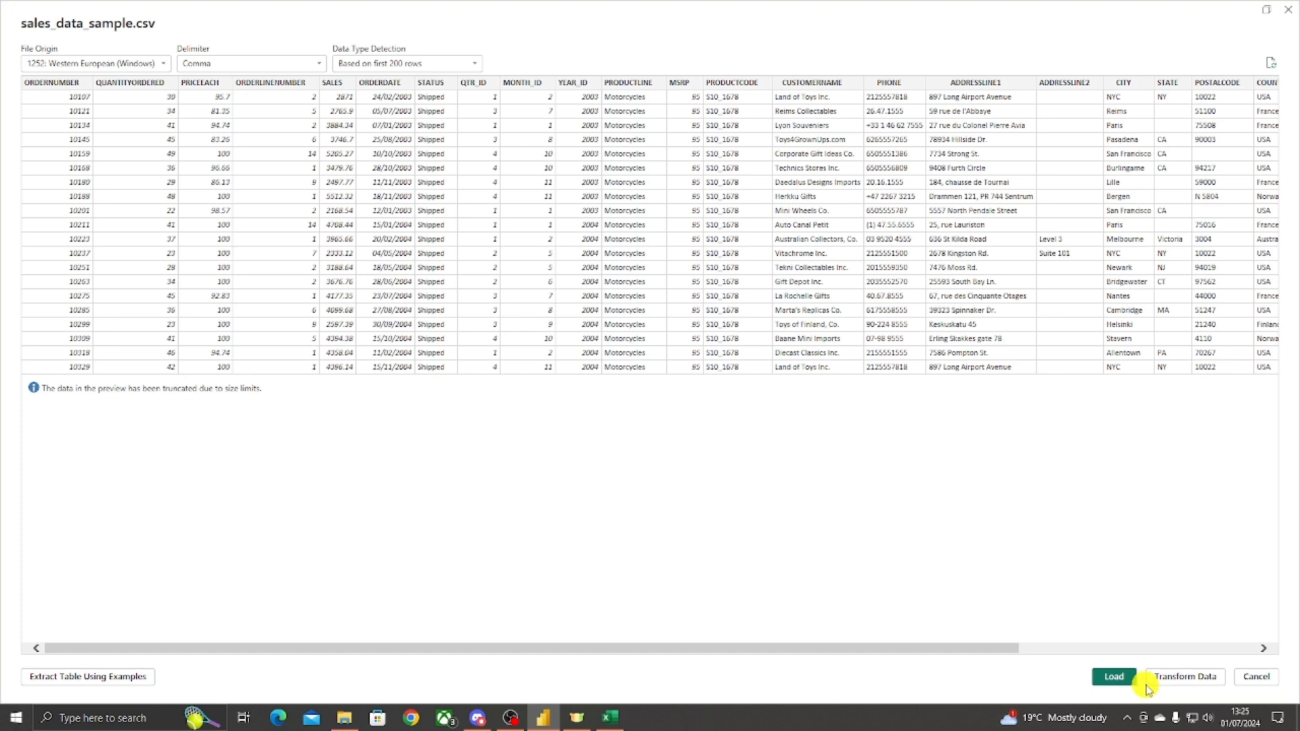
pyautogui.click(1119, 686)
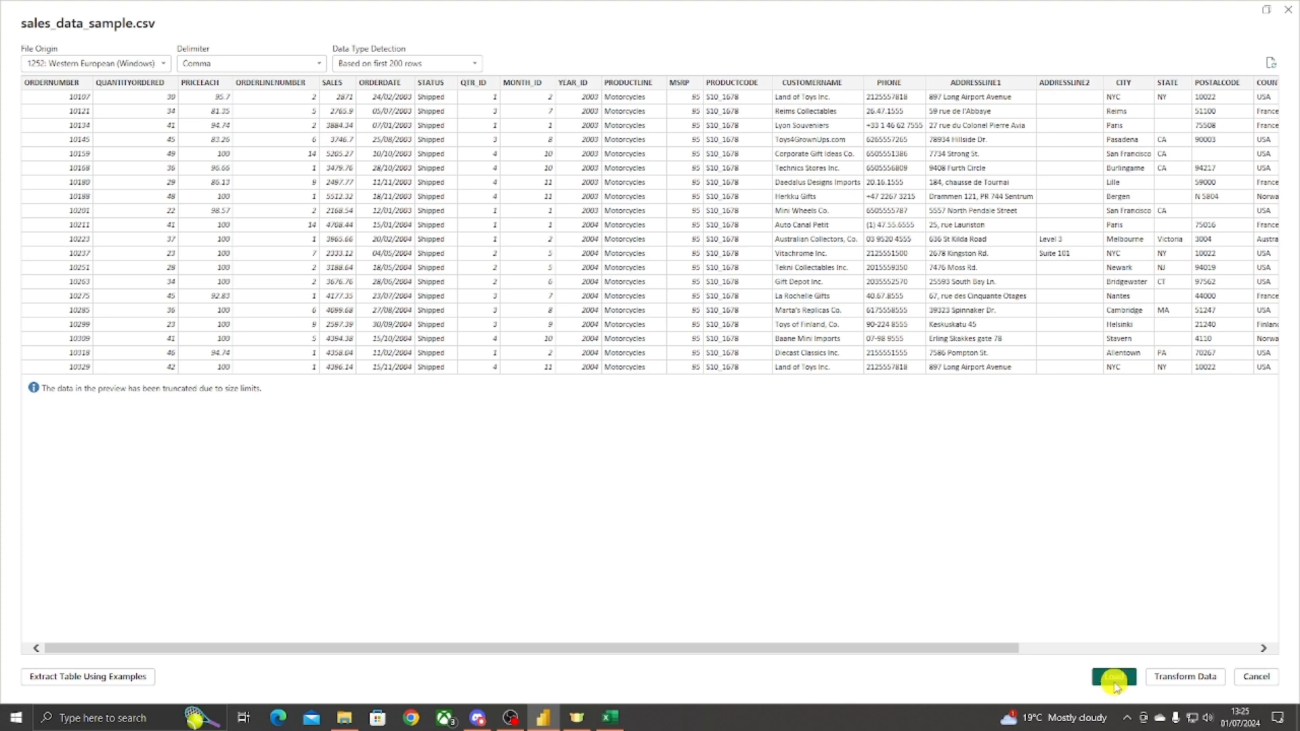
pyautogui.click(1115, 677)
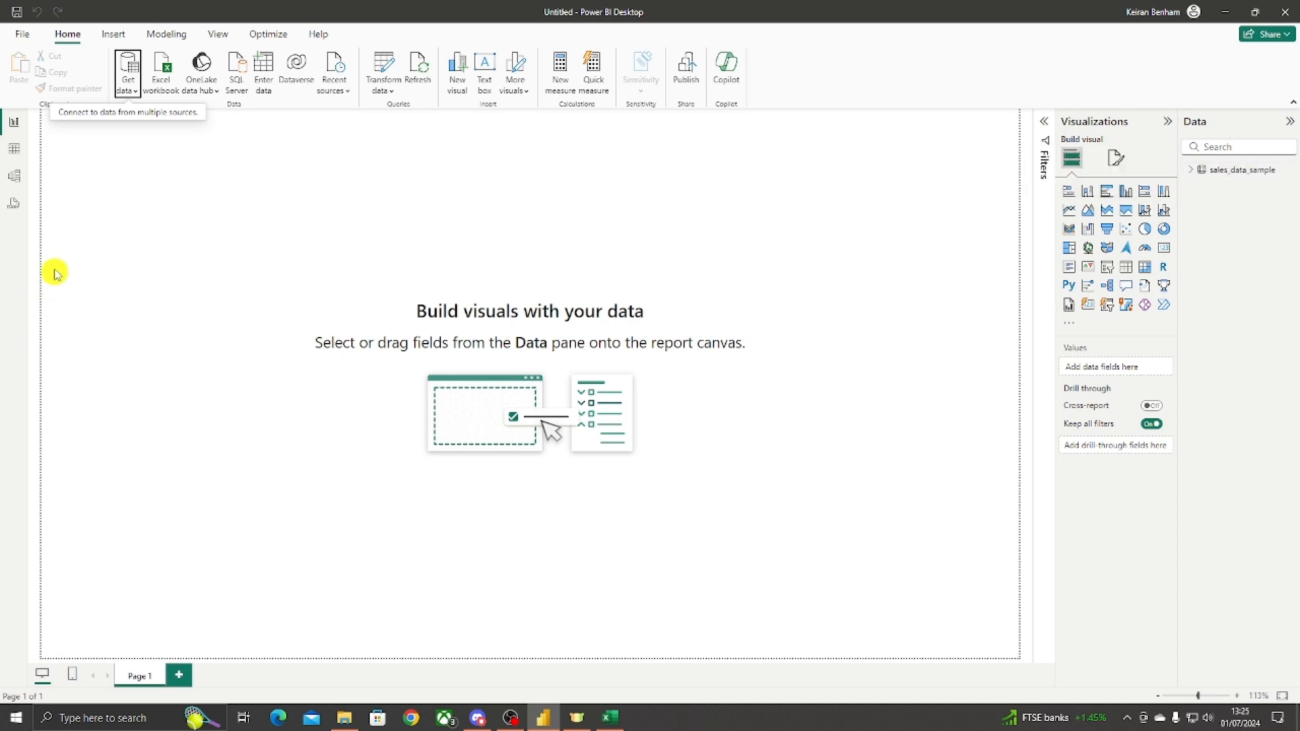
# Step: Examine the loaded sales_data_sample rows in the table view and return to the report view
pyautogui.click(18, 150)
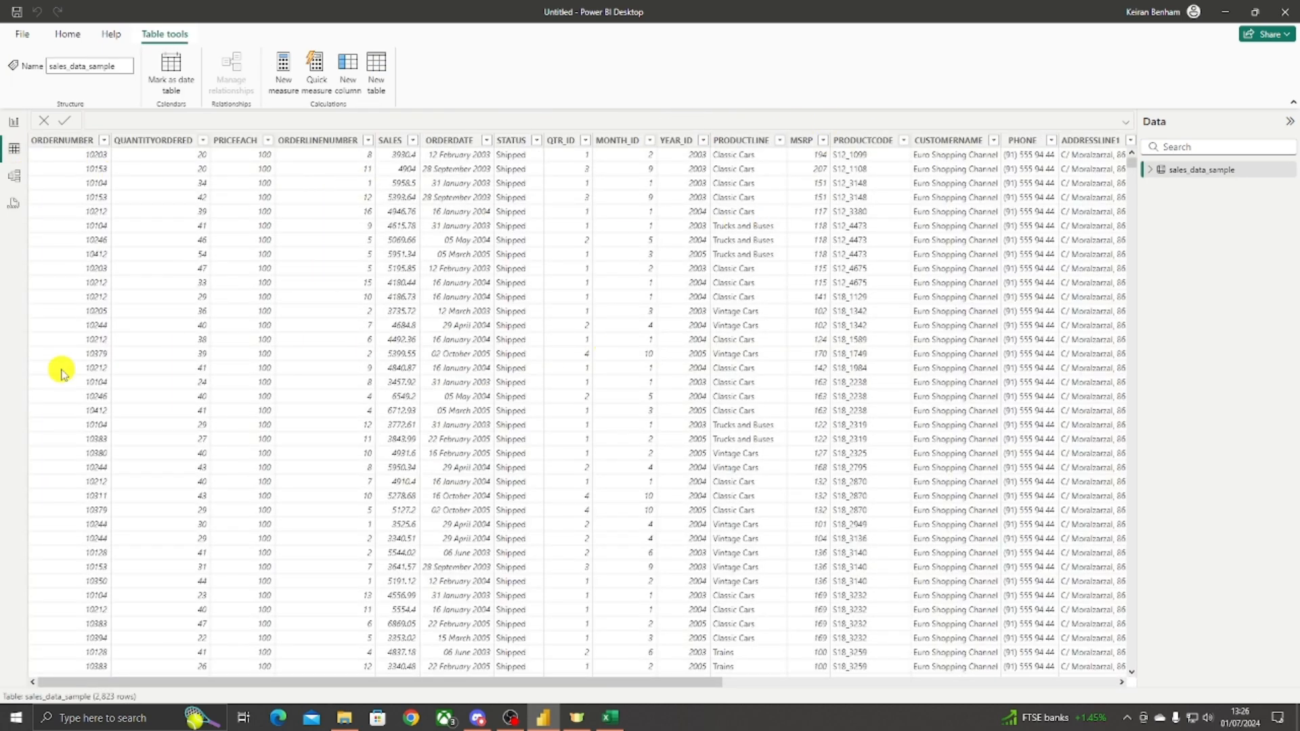
pyautogui.click(13, 125)
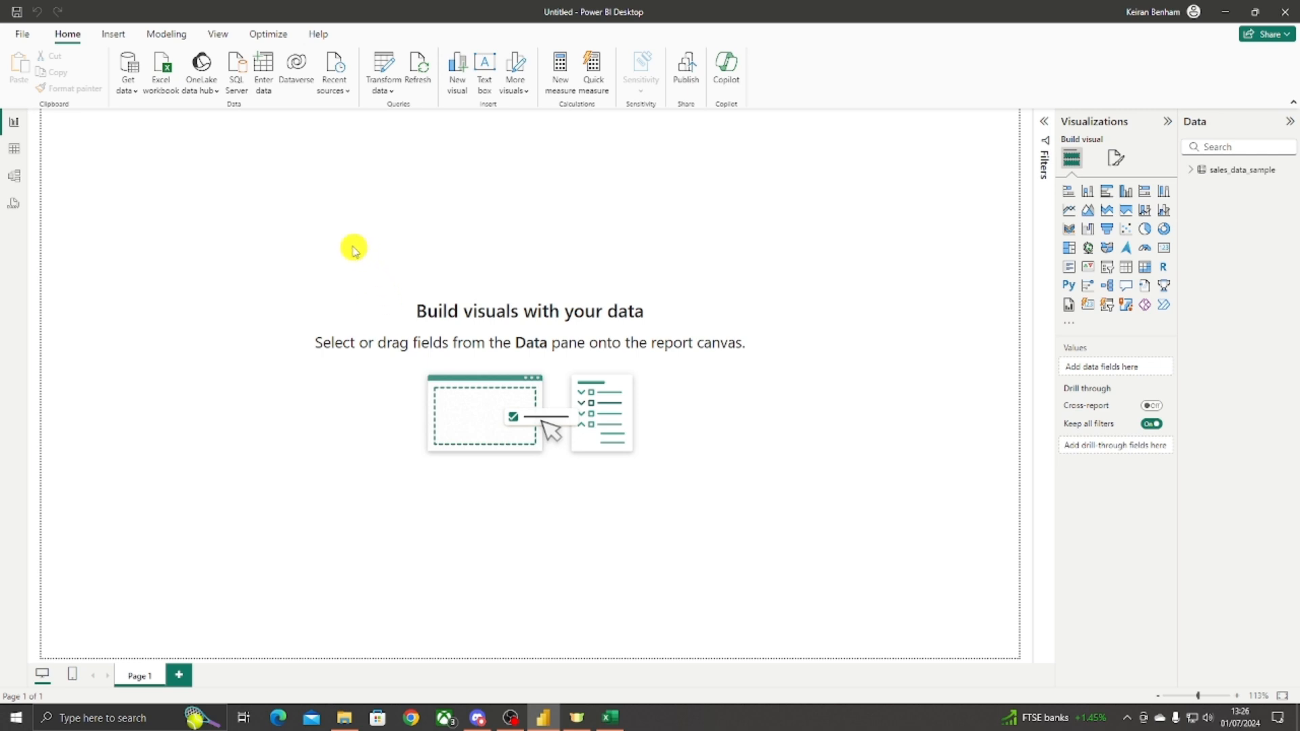
# Step: Import the product_list Excel workbook, compare its Products table with the products sheet, and load the Products table
pyautogui.click(165, 83)
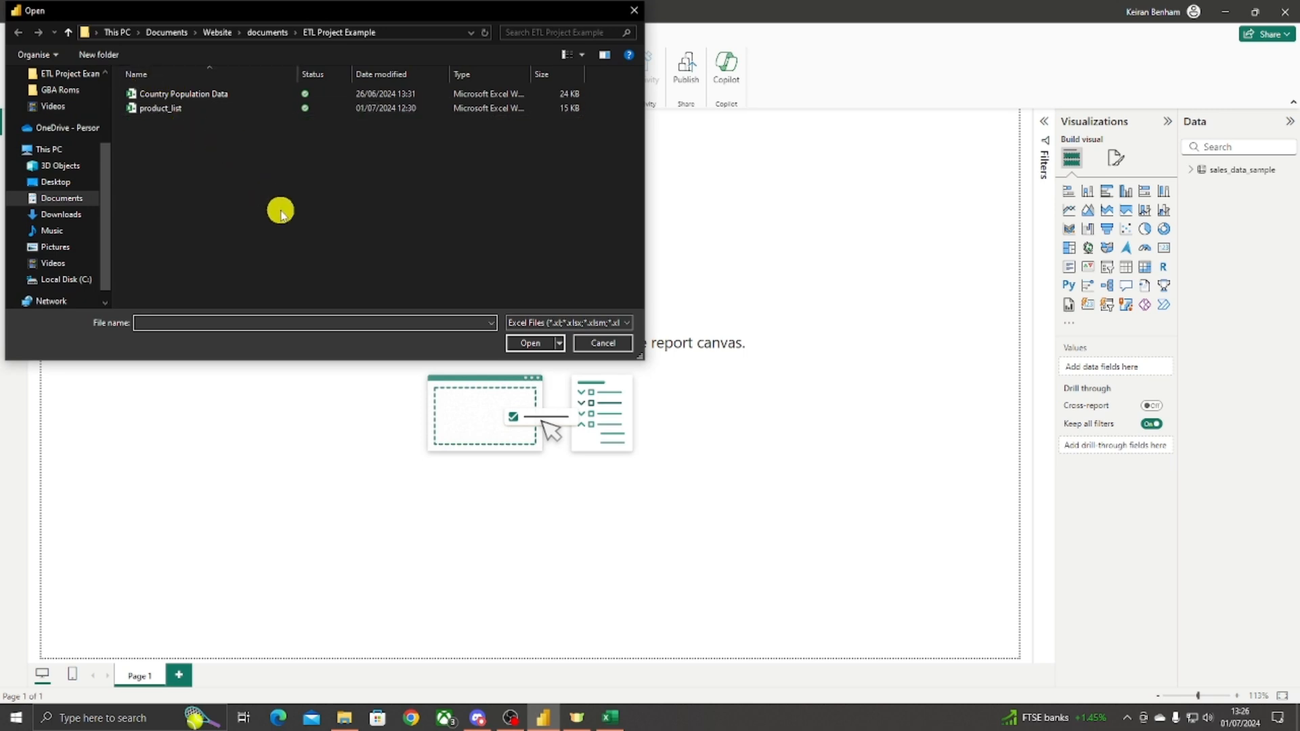
pyautogui.click(197, 110)
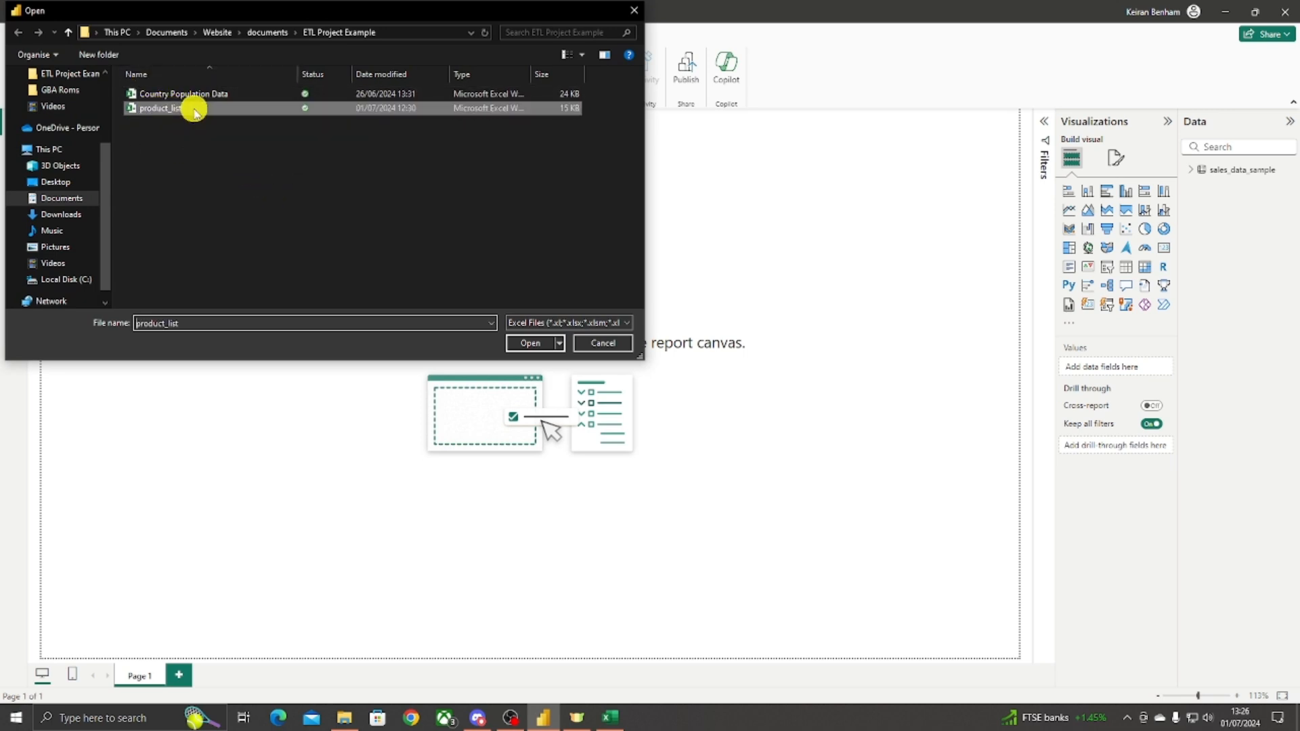
pyautogui.click(535, 344)
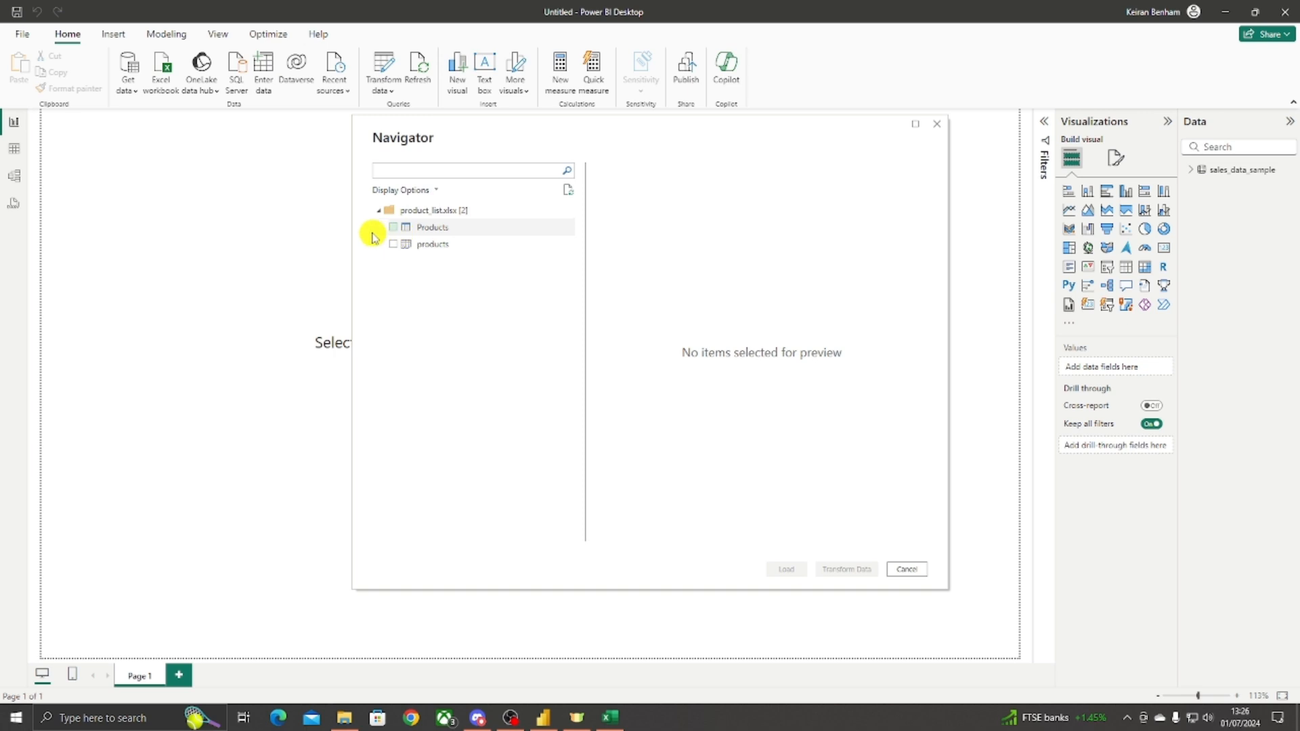
pyautogui.click(434, 229)
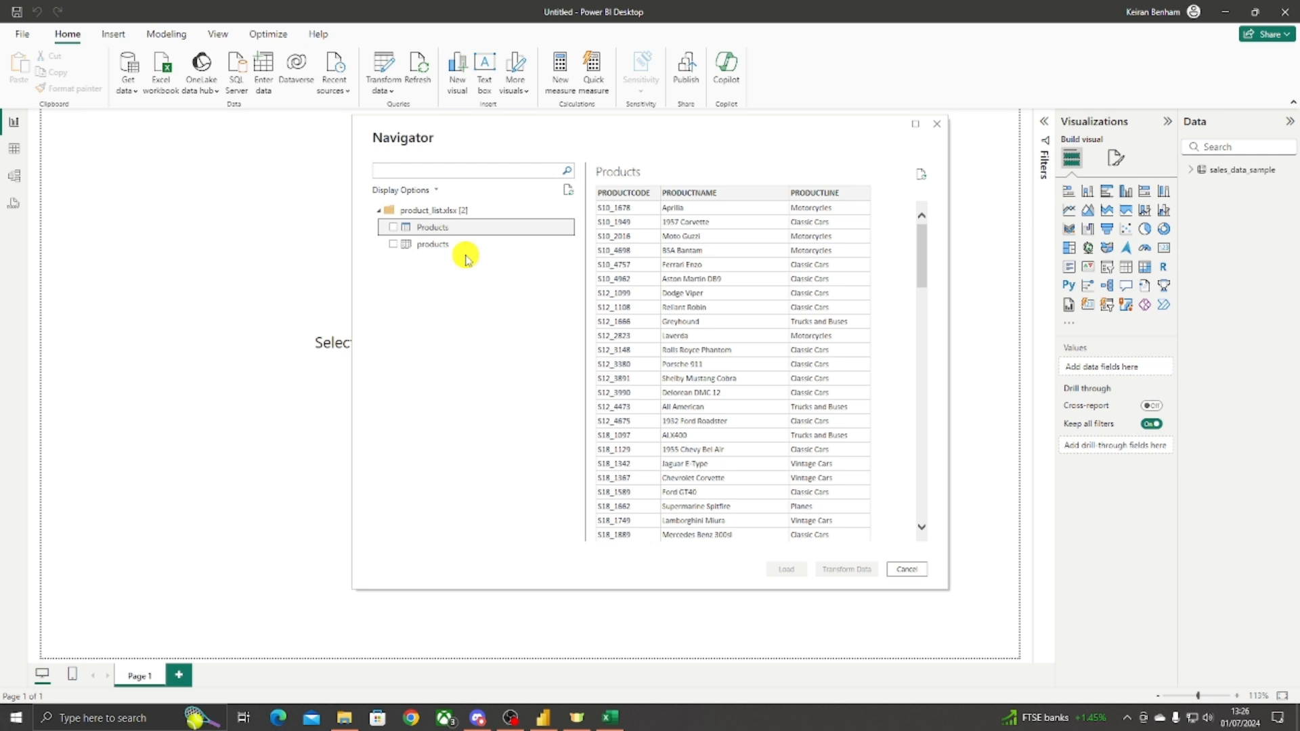
pyautogui.click(440, 249)
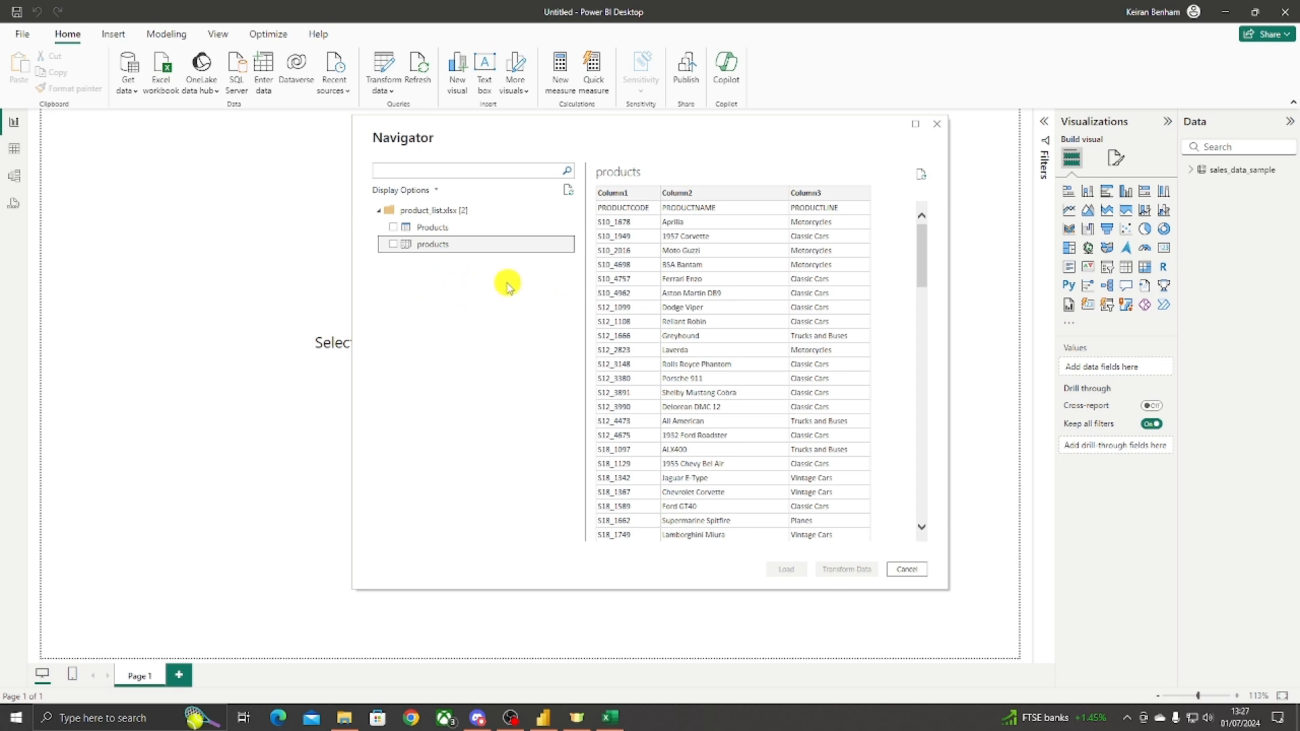
pyautogui.click(413, 227)
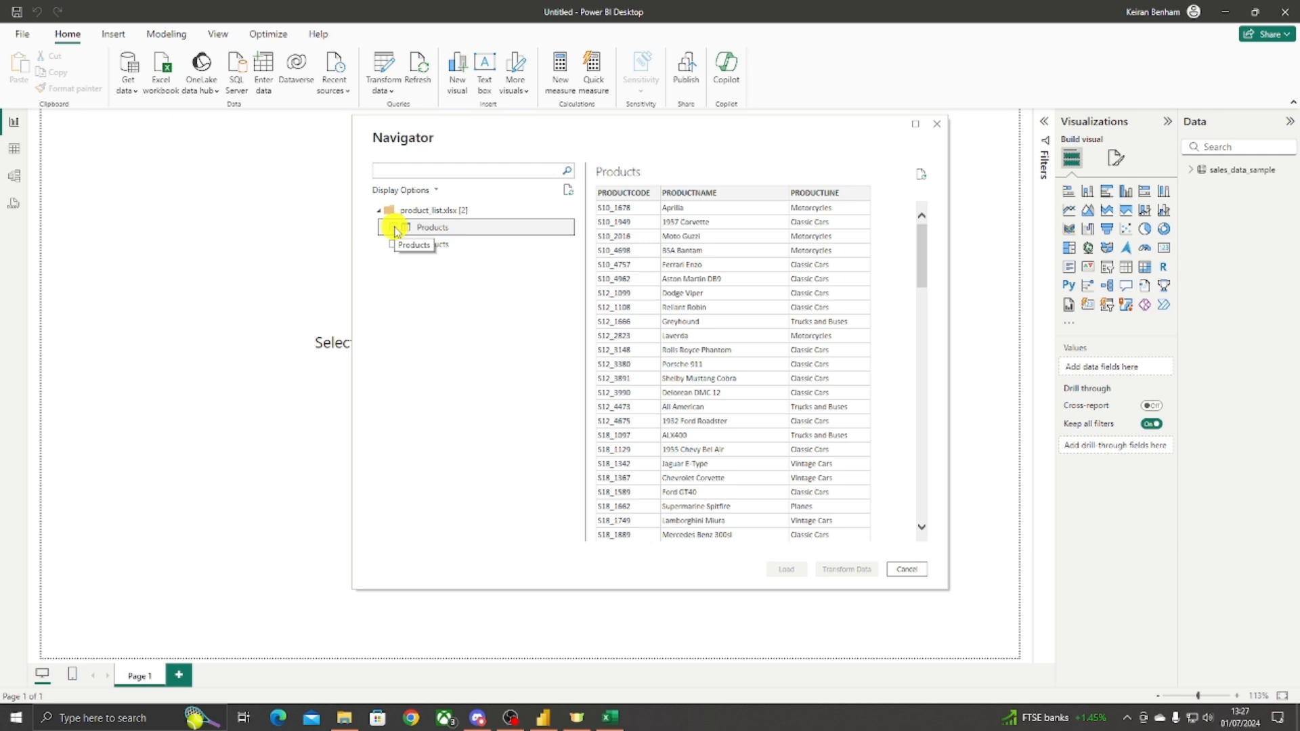
pyautogui.click(395, 228)
pyautogui.click(789, 570)
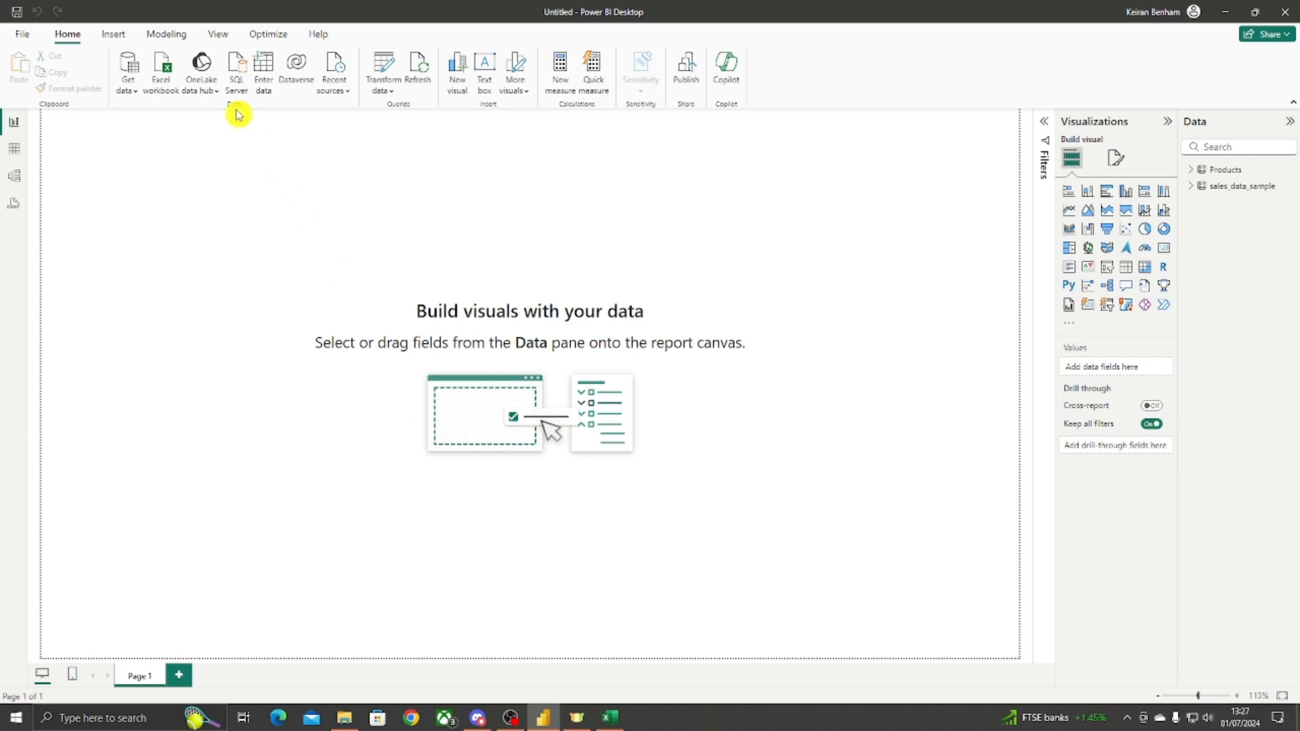
# Step: Import the Country Population Data workbook, compare its table with Sheet1, and load the List_of_countries_and_territories_by_total_population table
pyautogui.click(164, 73)
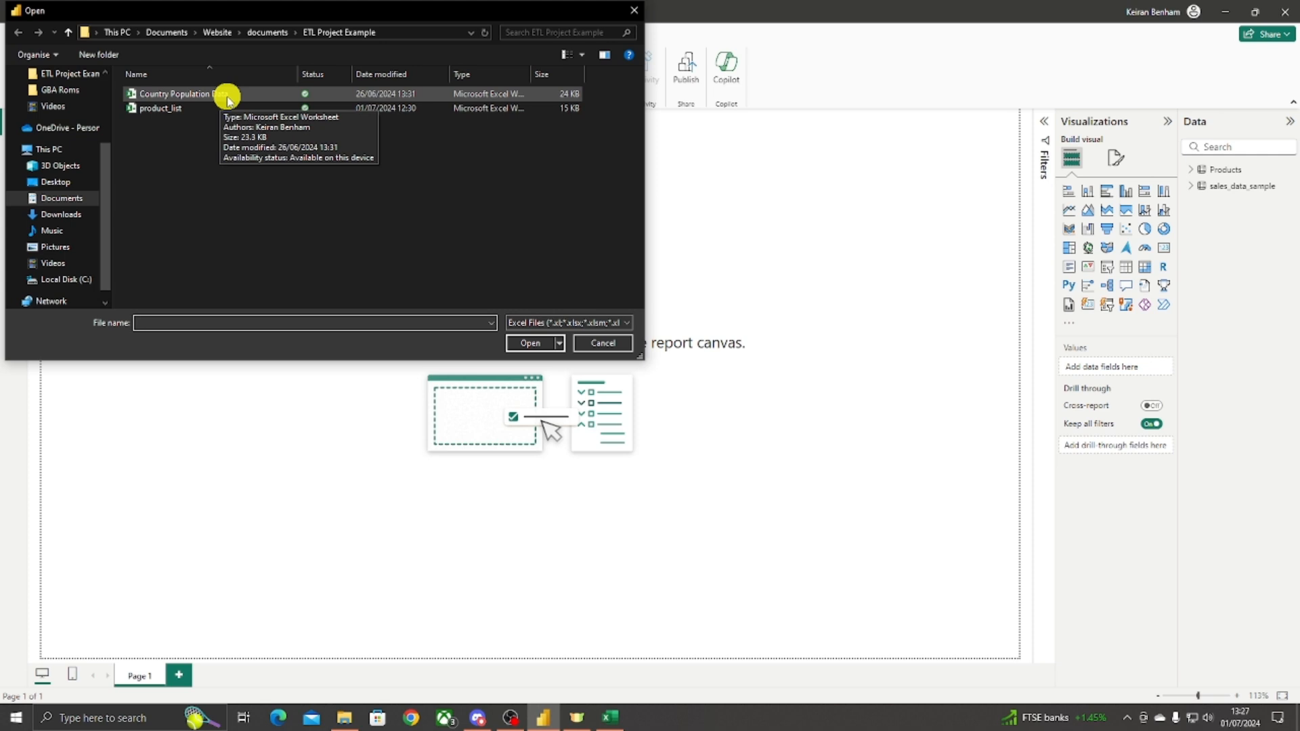
pyautogui.click(221, 97)
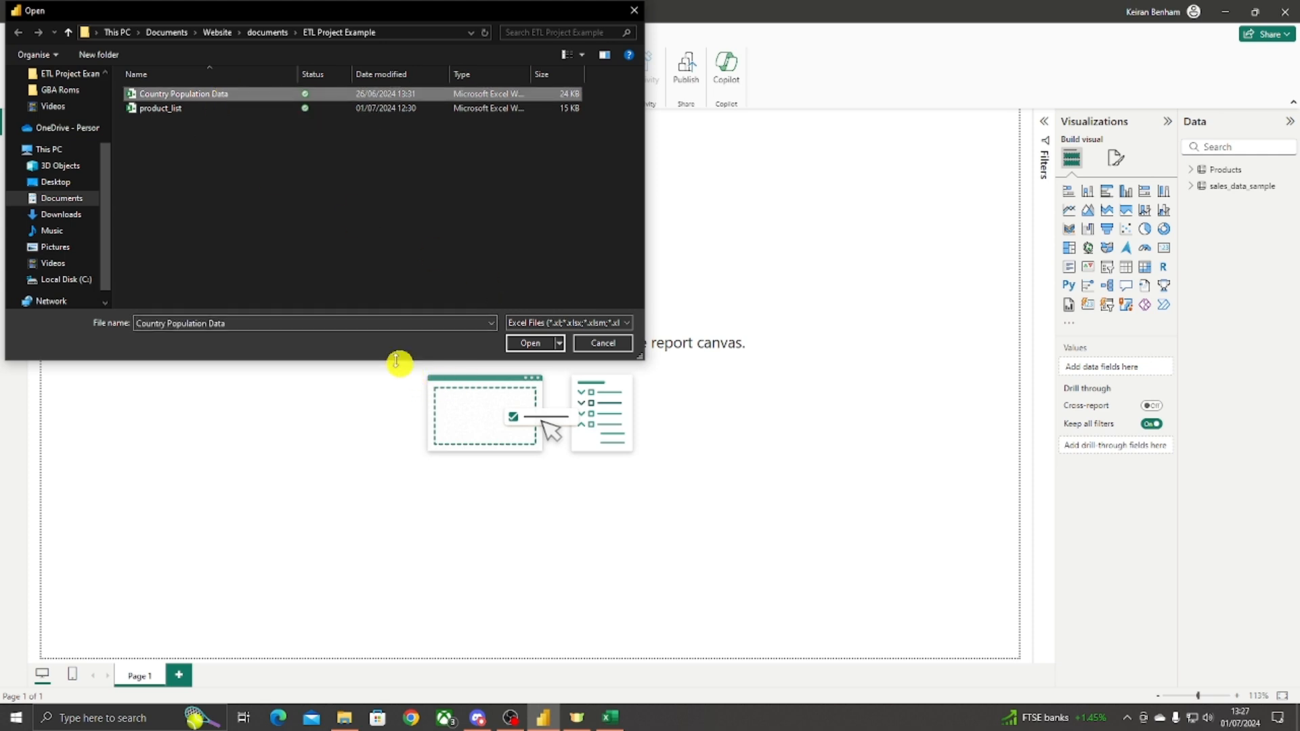
pyautogui.click(531, 342)
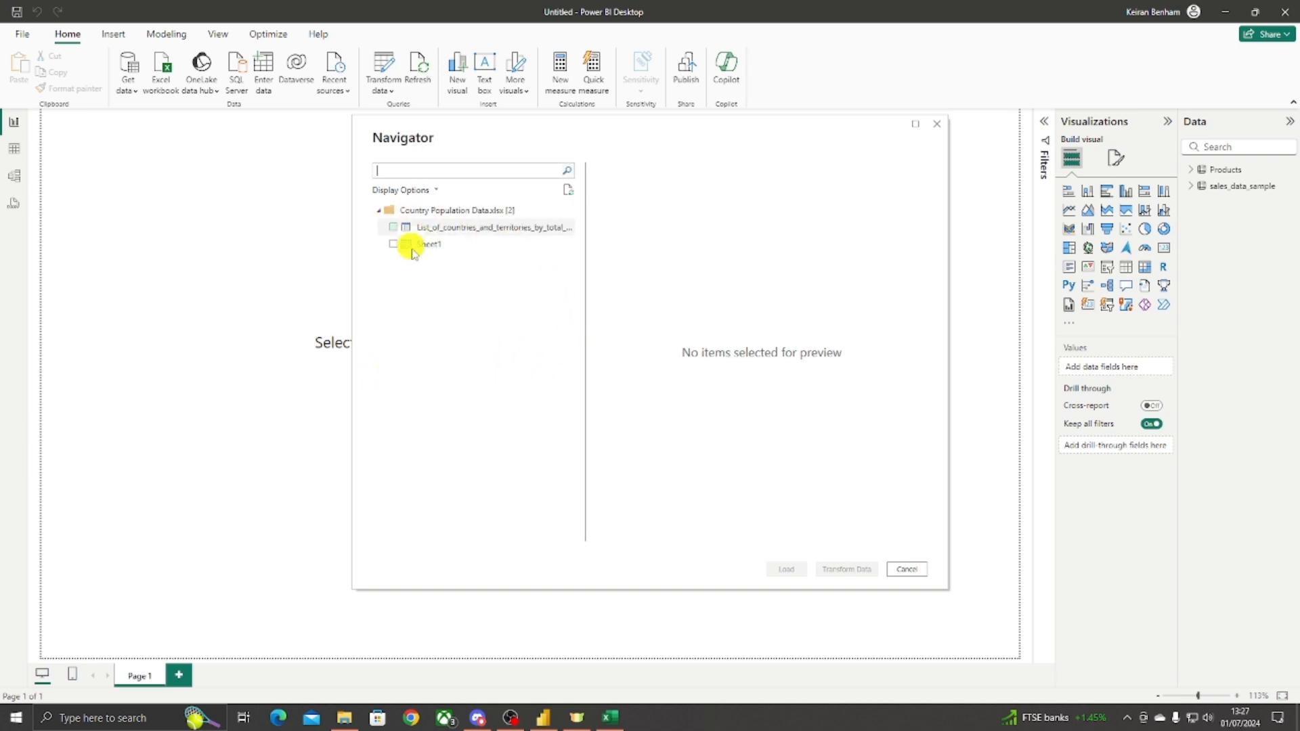
pyautogui.click(453, 231)
pyautogui.click(434, 244)
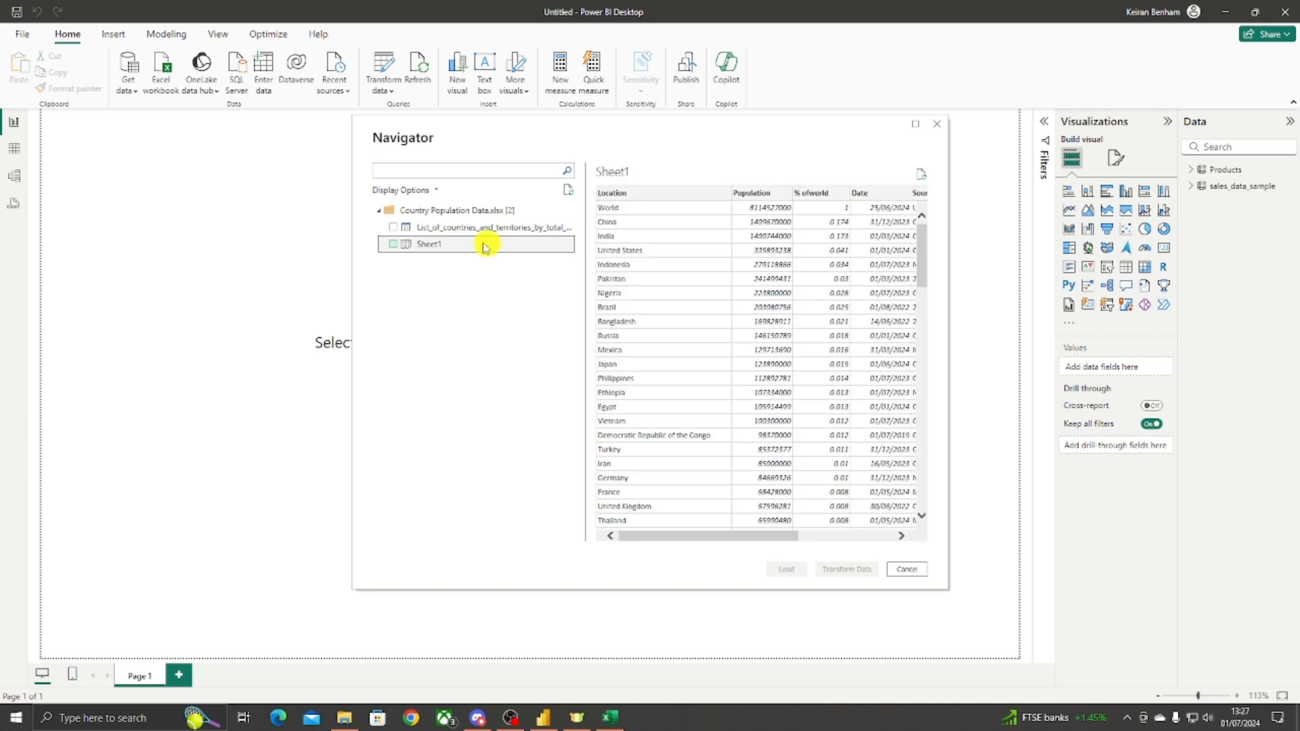
pyautogui.click(448, 229)
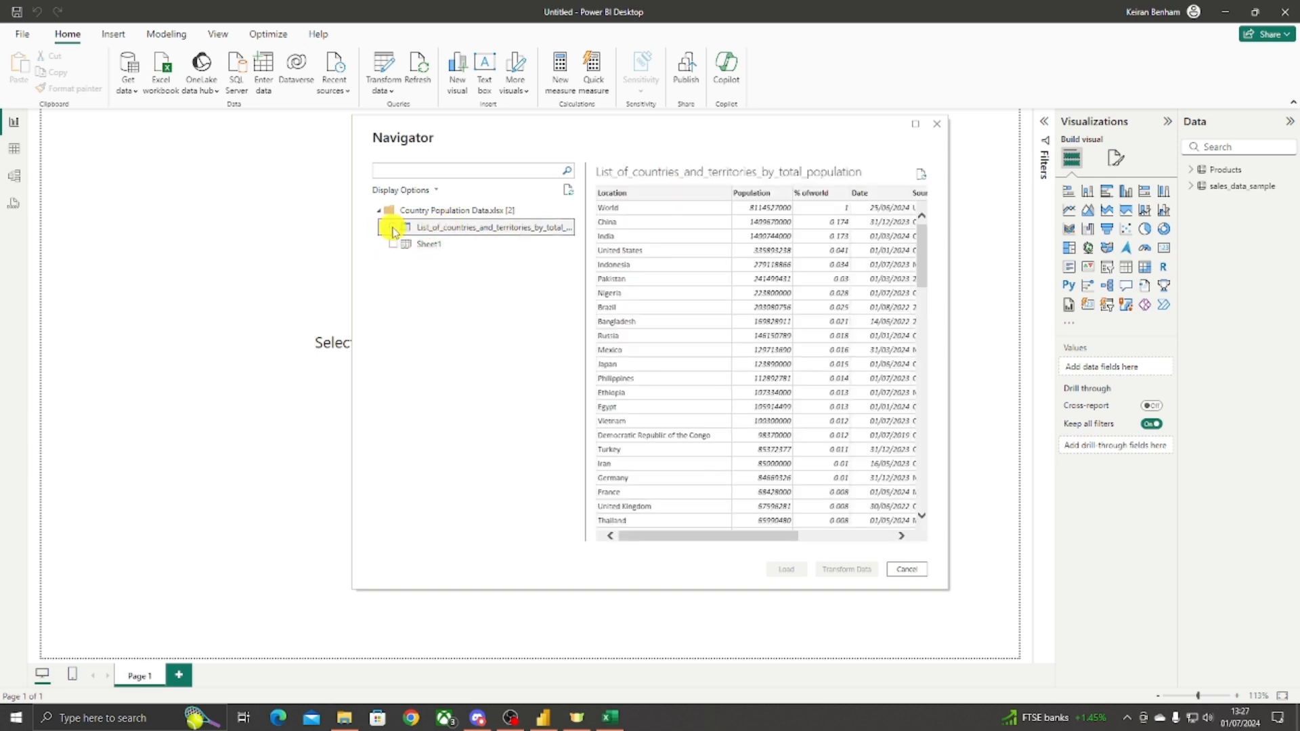
pyautogui.click(392, 230)
pyautogui.click(786, 569)
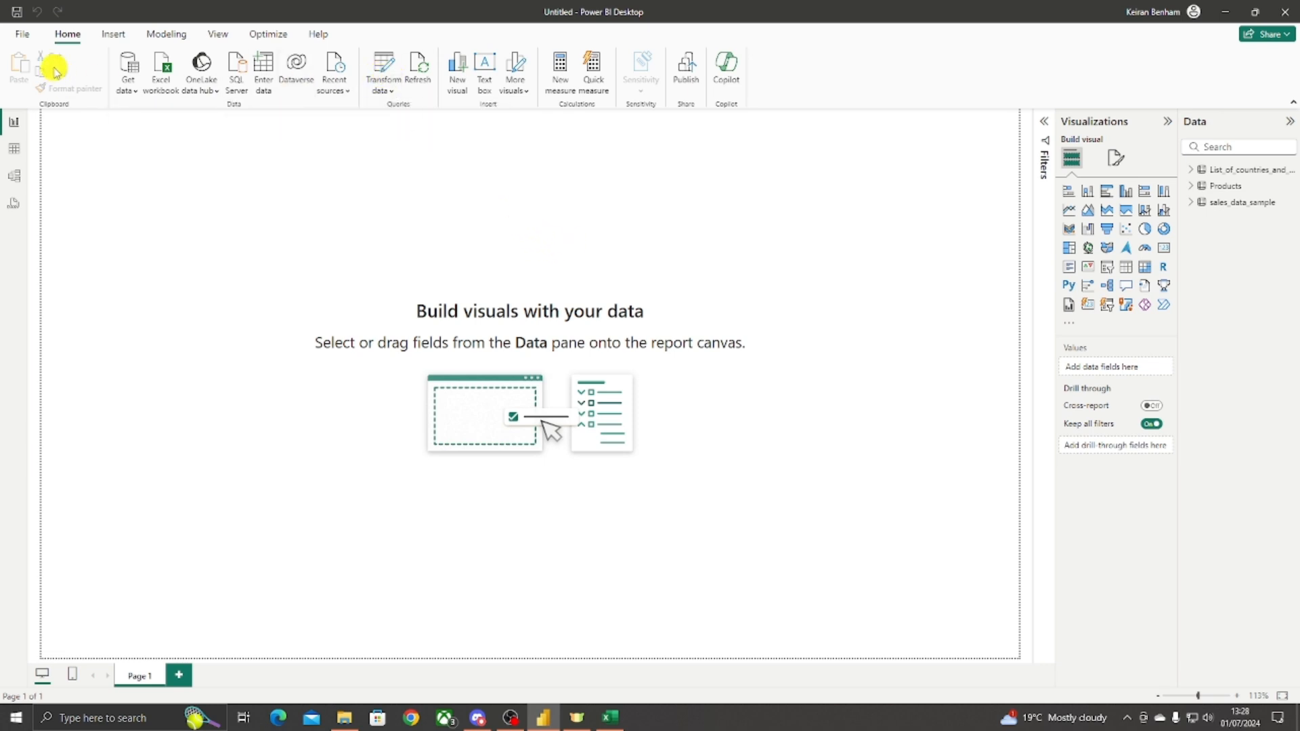
# Step: Open the Power Query Editor and look through the sales_data_sample, Products and countries population queries
pyautogui.click(383, 68)
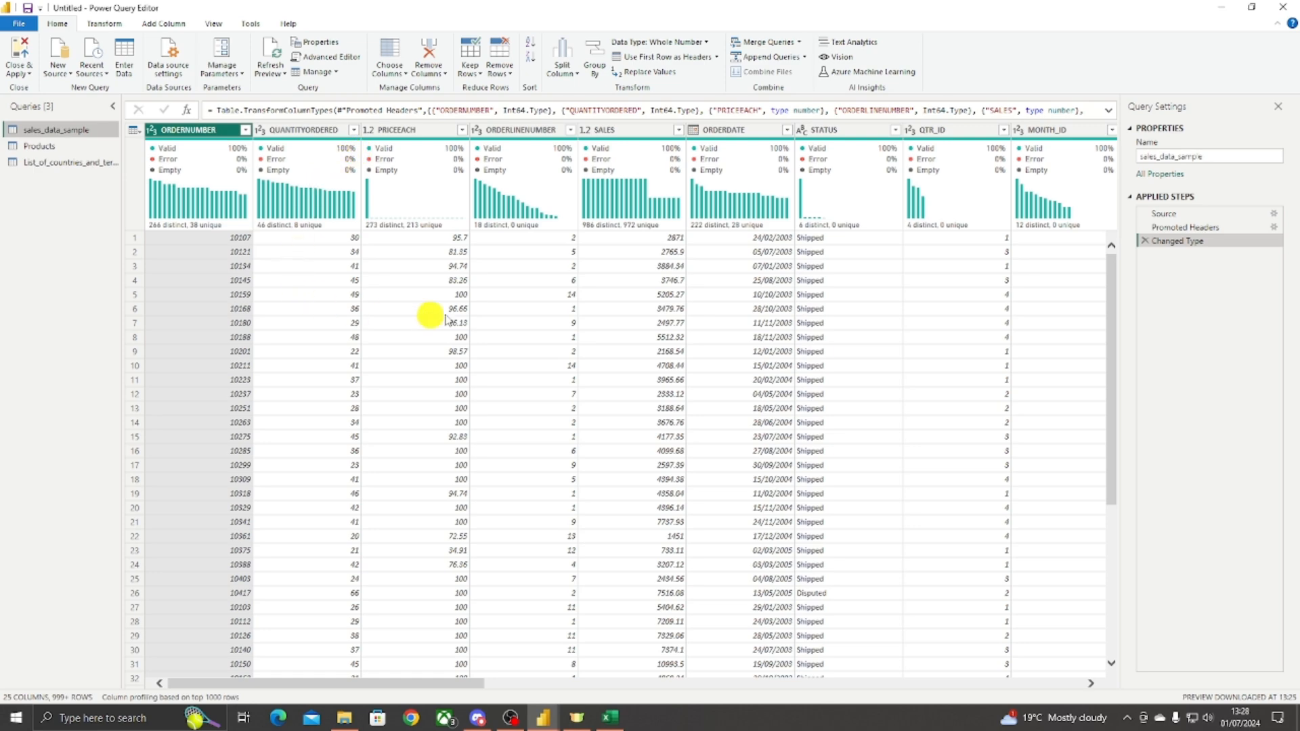
pyautogui.click(37, 147)
pyautogui.click(43, 164)
pyautogui.click(49, 130)
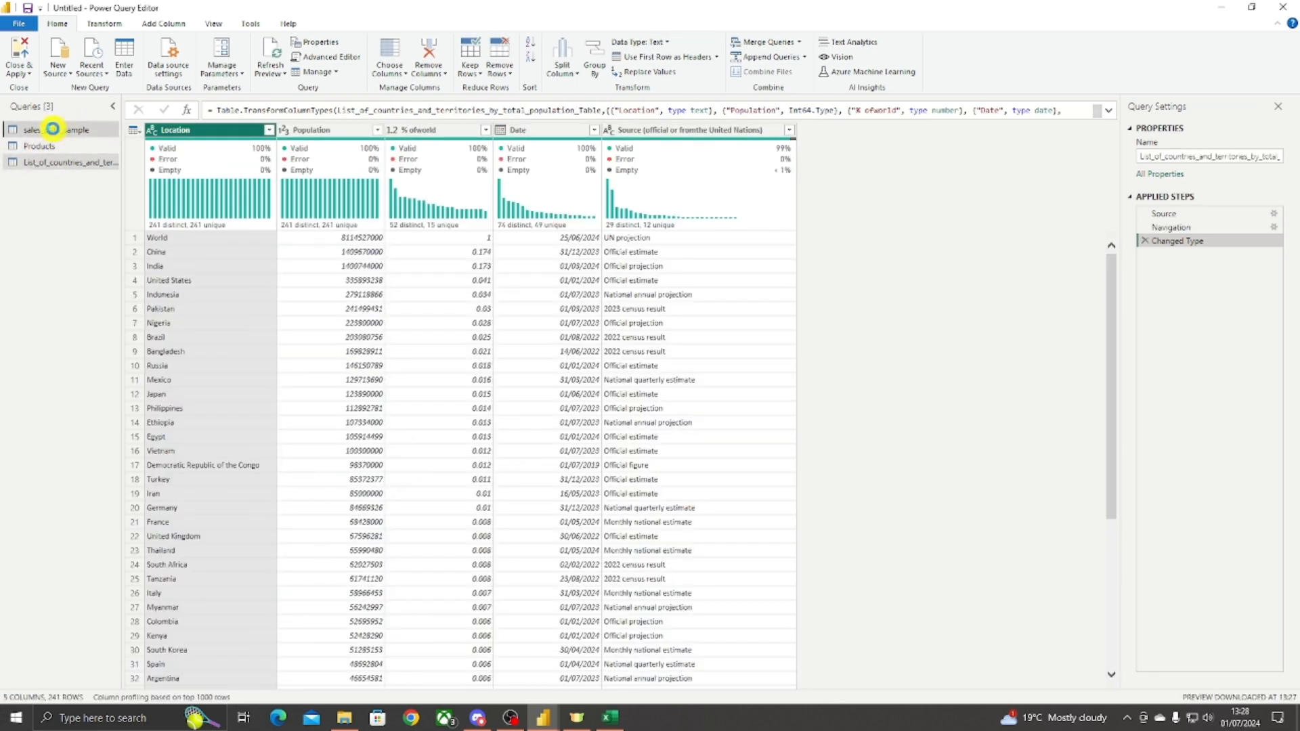
pyautogui.click(43, 146)
pyautogui.click(57, 163)
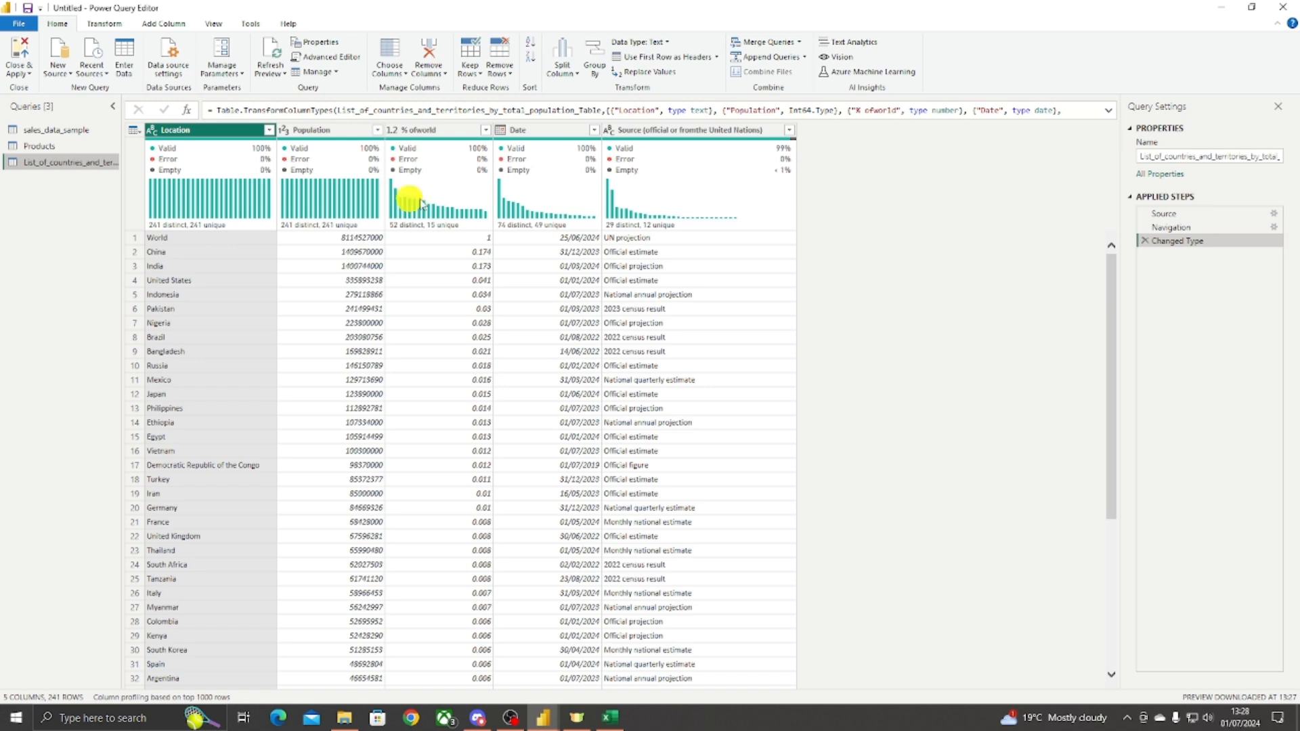
# Step: Turn off column quality, column distribution and column profile in the data preview
pyautogui.click(214, 27)
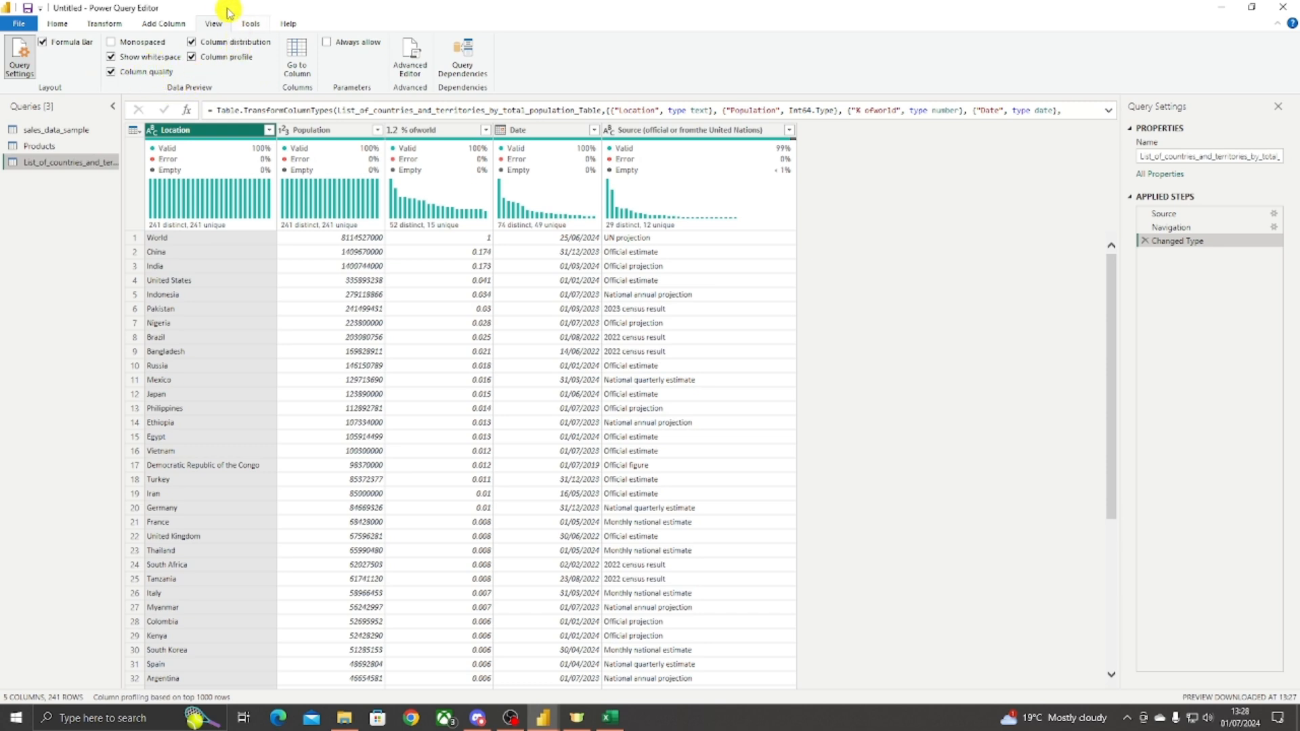
pyautogui.click(110, 72)
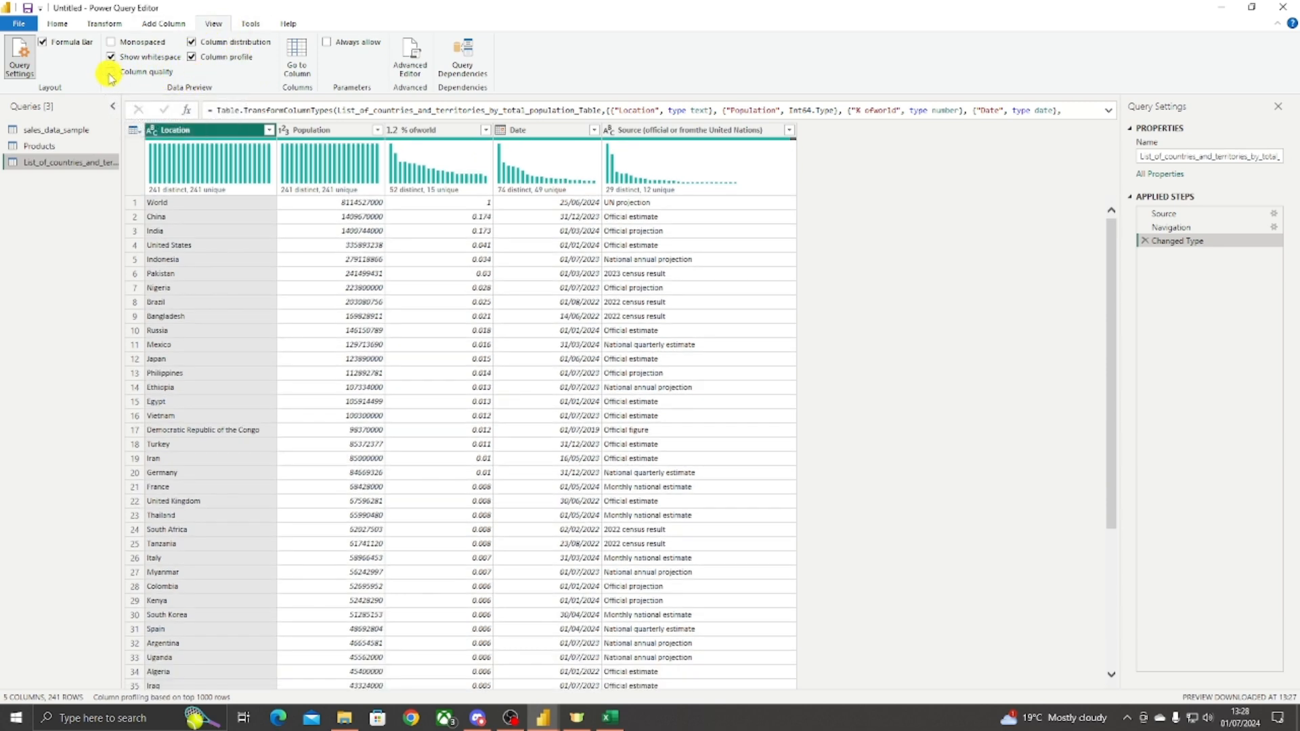
pyautogui.click(193, 42)
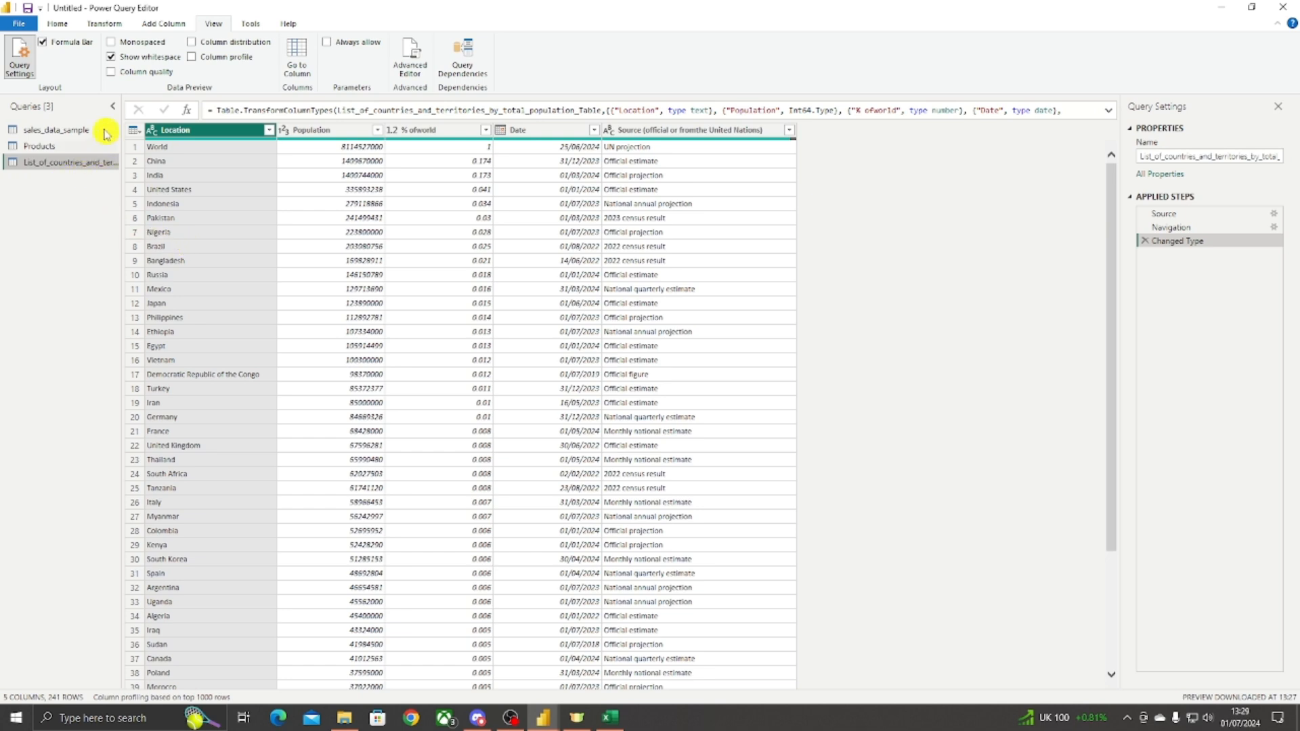
# Step: Create a query group named Staging Area for sales_data_sample and move the Products and countries population queries into it
pyautogui.click(59, 131)
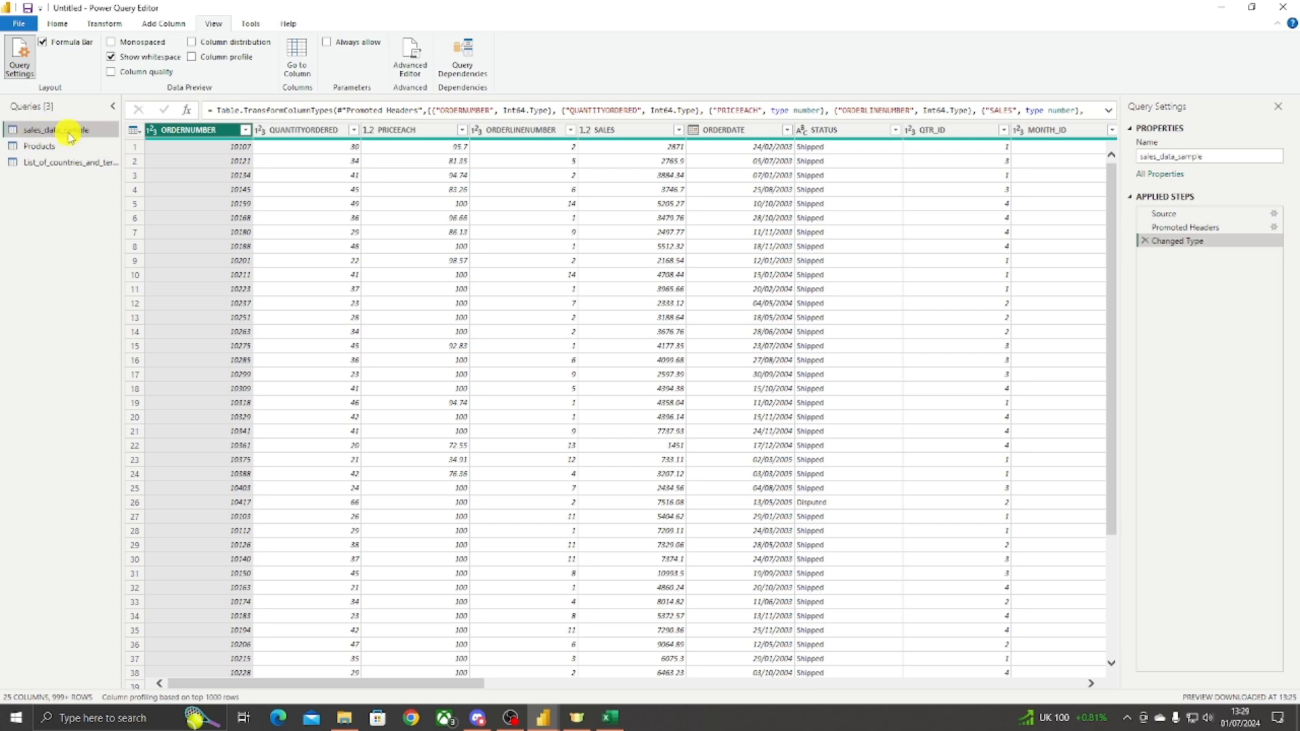
pyautogui.rightClick(65, 140)
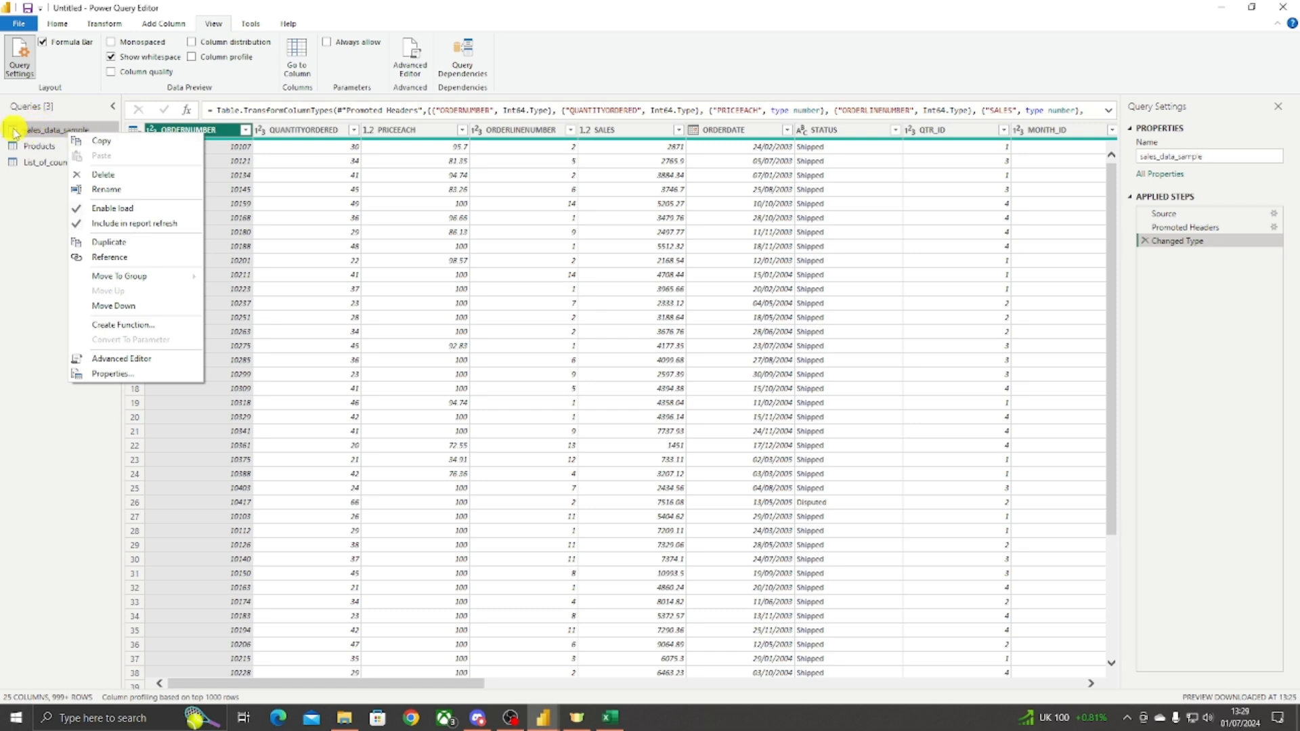
pyautogui.moveTo(108, 277)
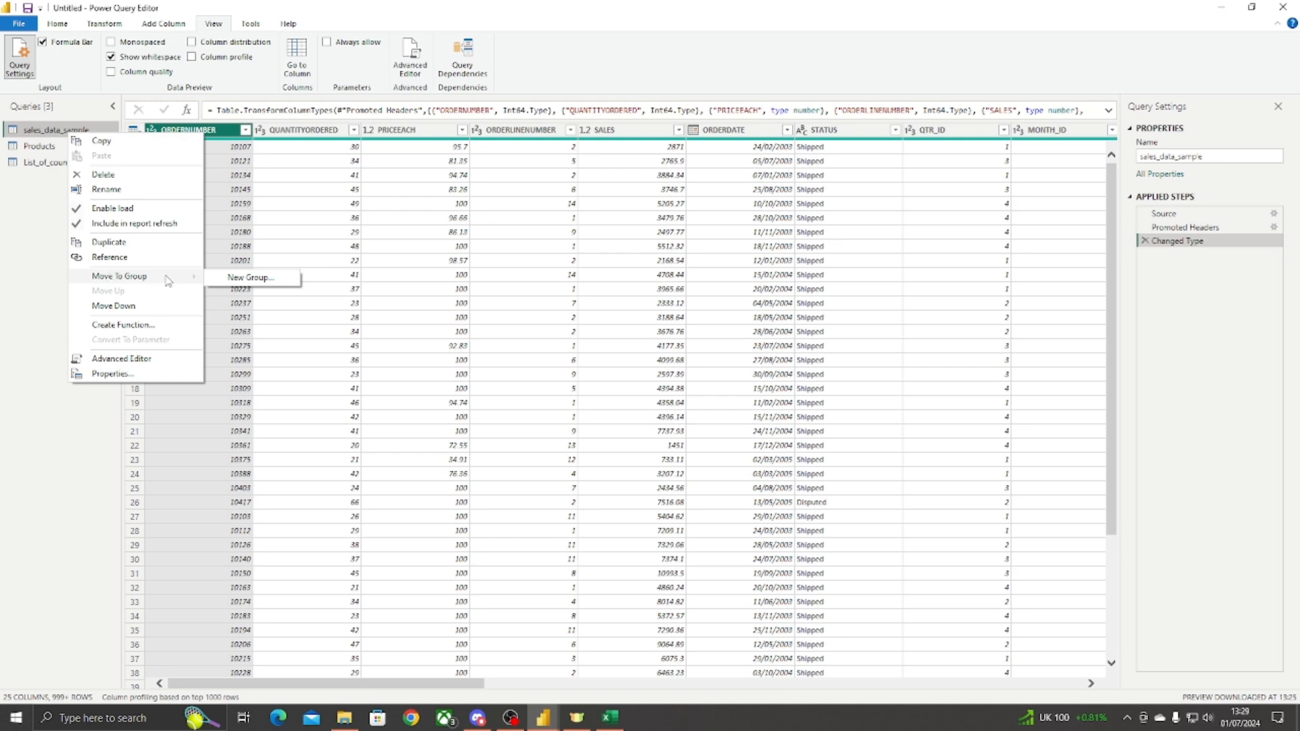
pyautogui.click(248, 278)
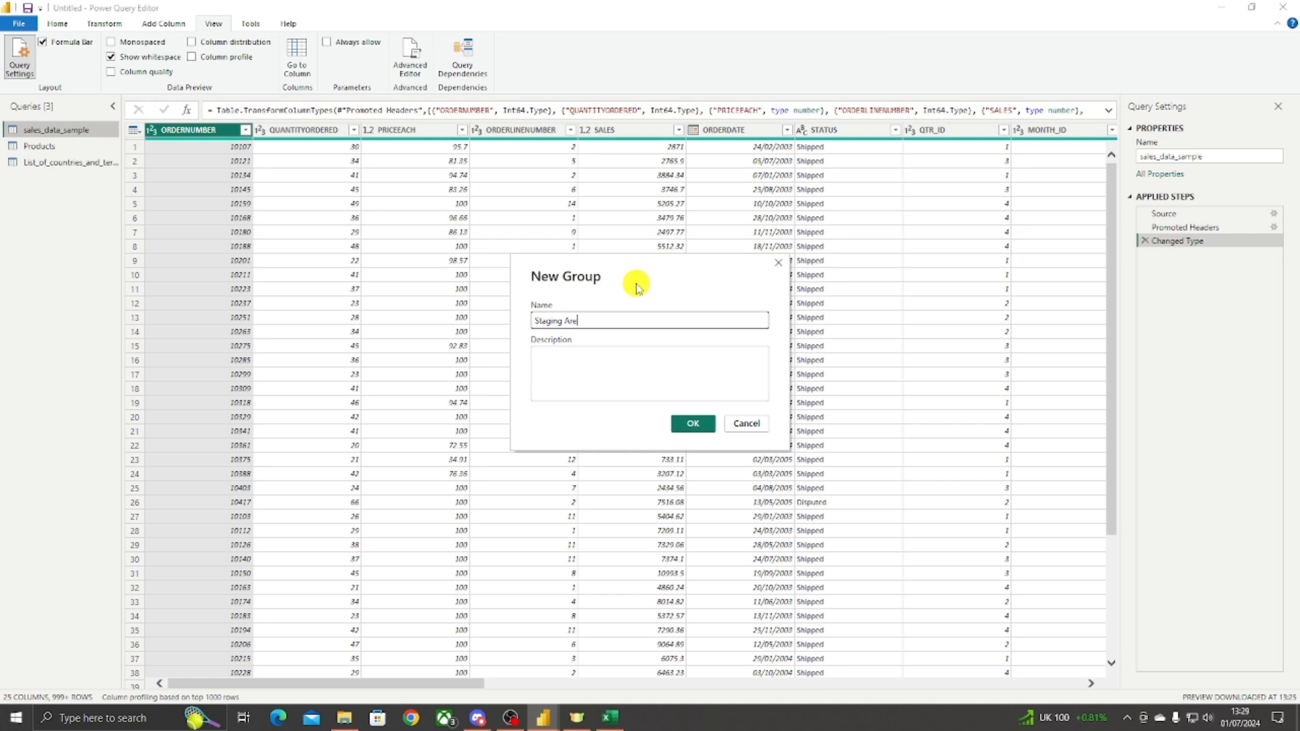
pyautogui.click(691, 424)
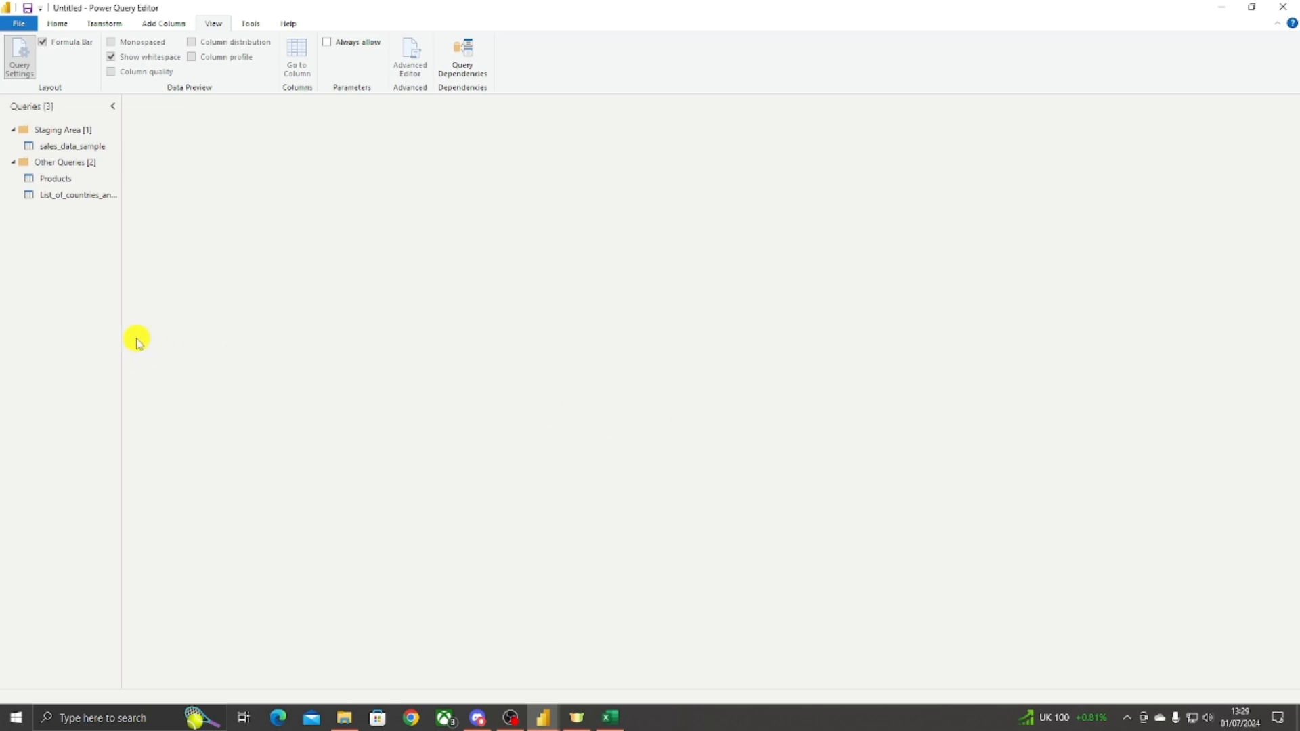
pyautogui.click(64, 147)
pyautogui.moveTo(59, 181)
pyautogui.mouseDown()
pyautogui.moveTo(65, 145)
pyautogui.moveTo(78, 173)
pyautogui.moveTo(67, 174)
pyautogui.mouseUp()
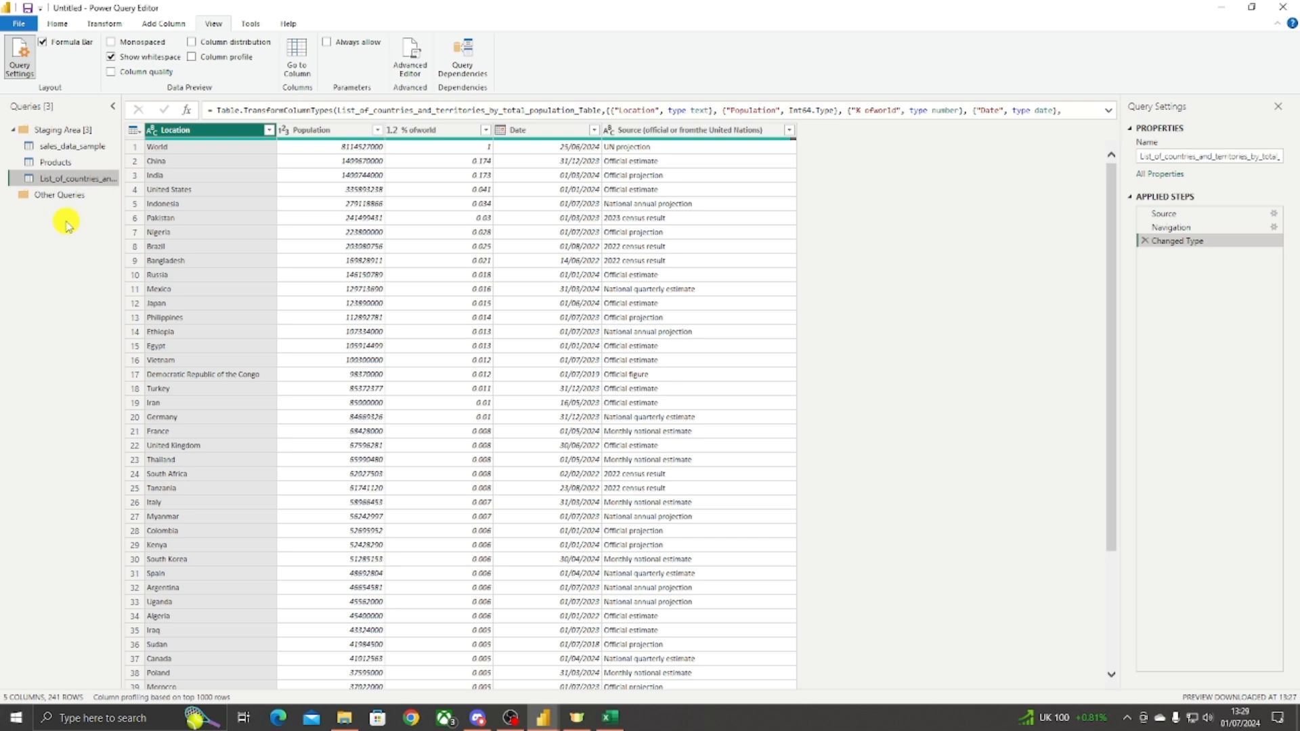
# Step: Disable load for the sales_data_sample, Products and countries population queries, accepting the possible data loss each time
pyautogui.rightClick(63, 150)
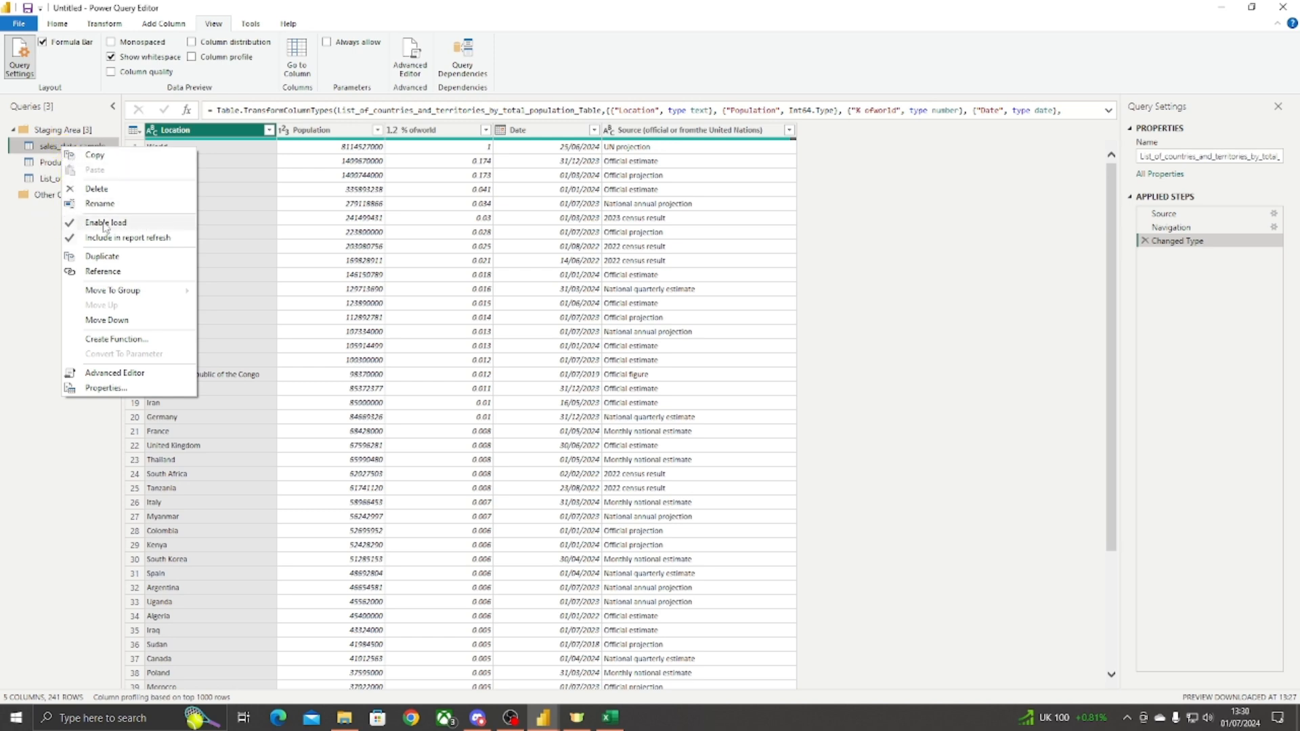
pyautogui.click(73, 224)
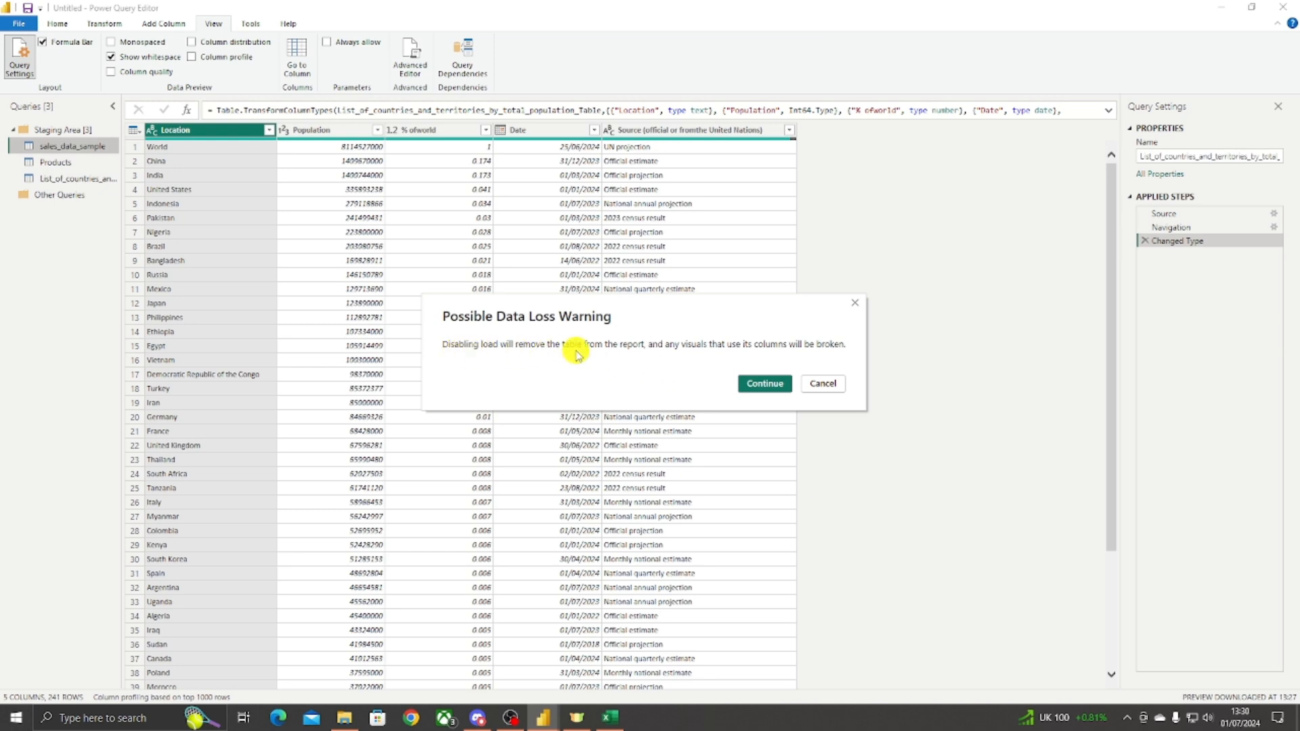
pyautogui.click(764, 389)
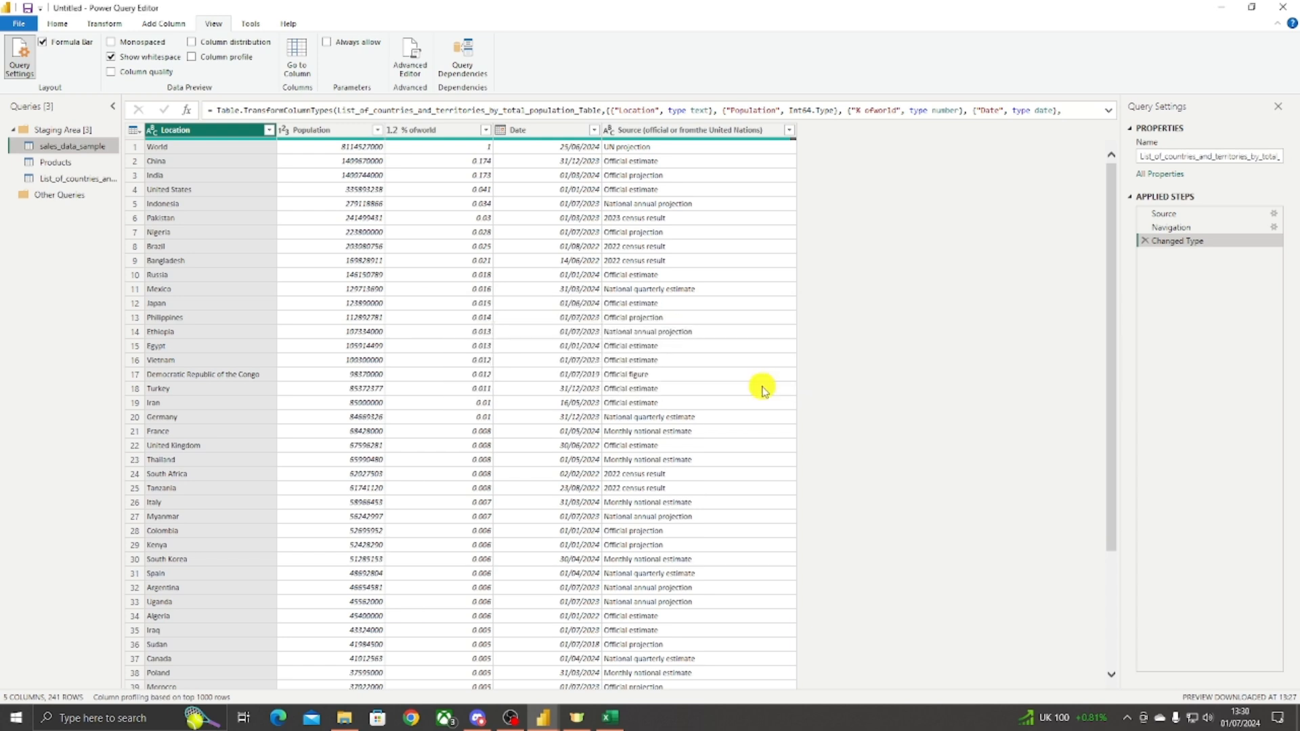
pyautogui.click(46, 165)
pyautogui.rightClick(48, 164)
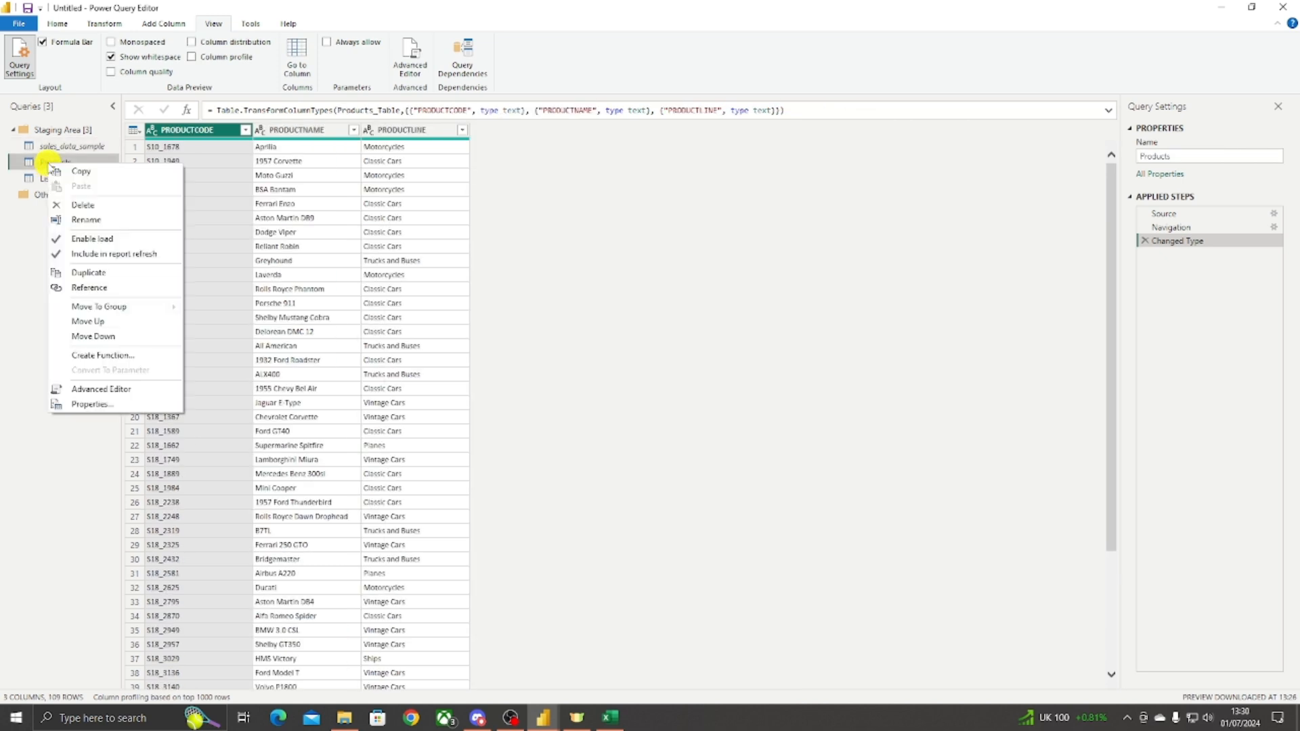
pyautogui.click(84, 242)
pyautogui.click(763, 389)
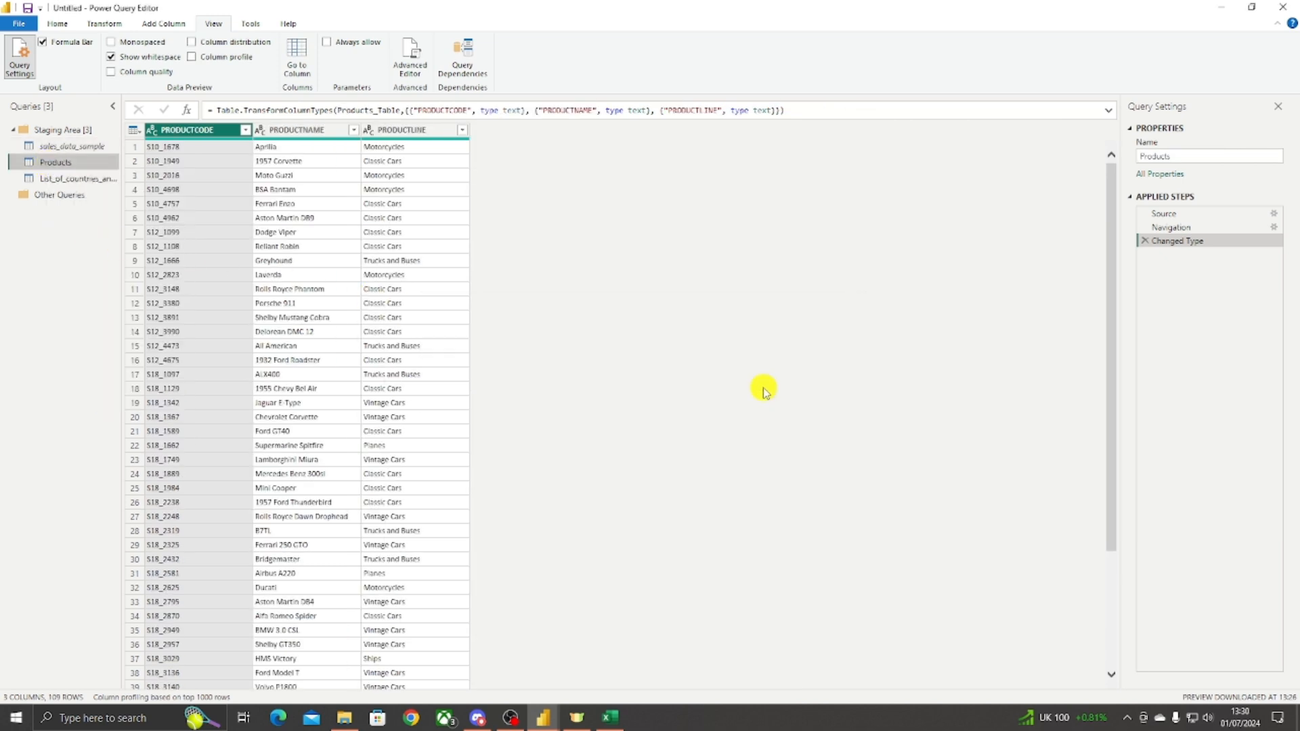
pyautogui.click(64, 179)
pyautogui.rightClick(64, 180)
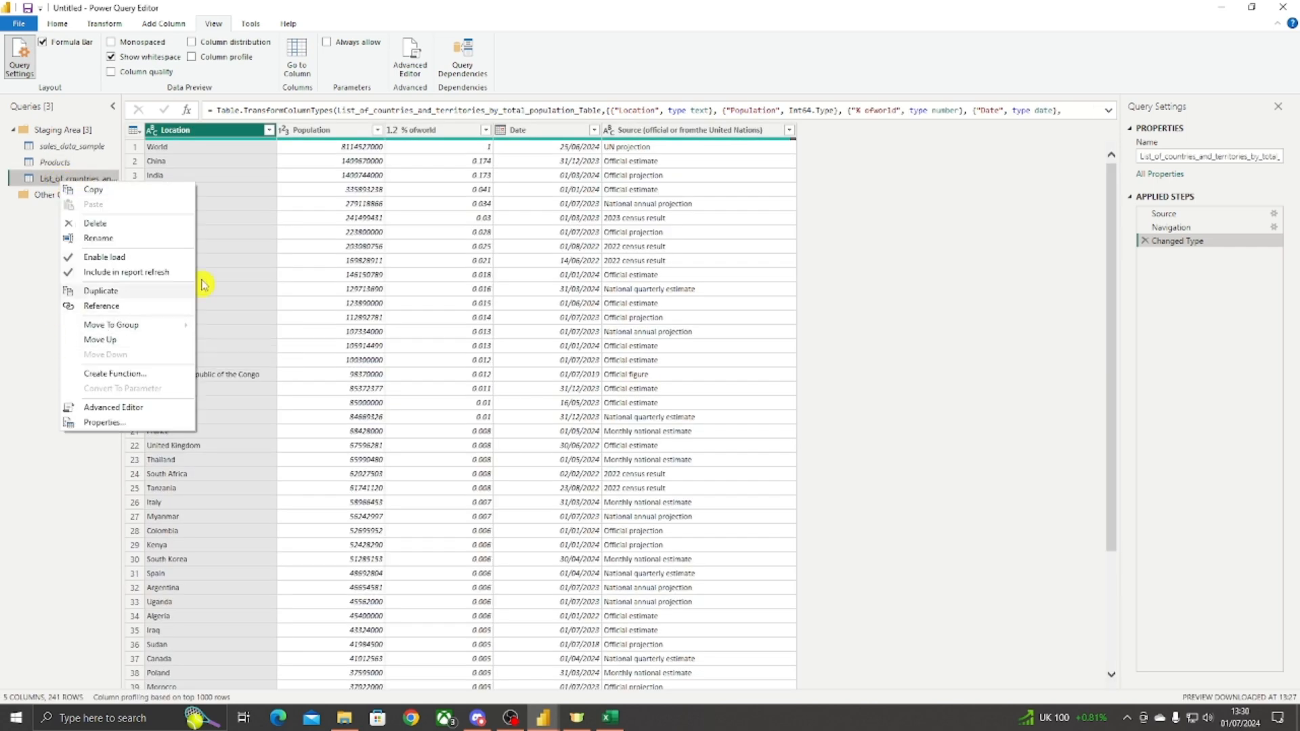
pyautogui.click(98, 257)
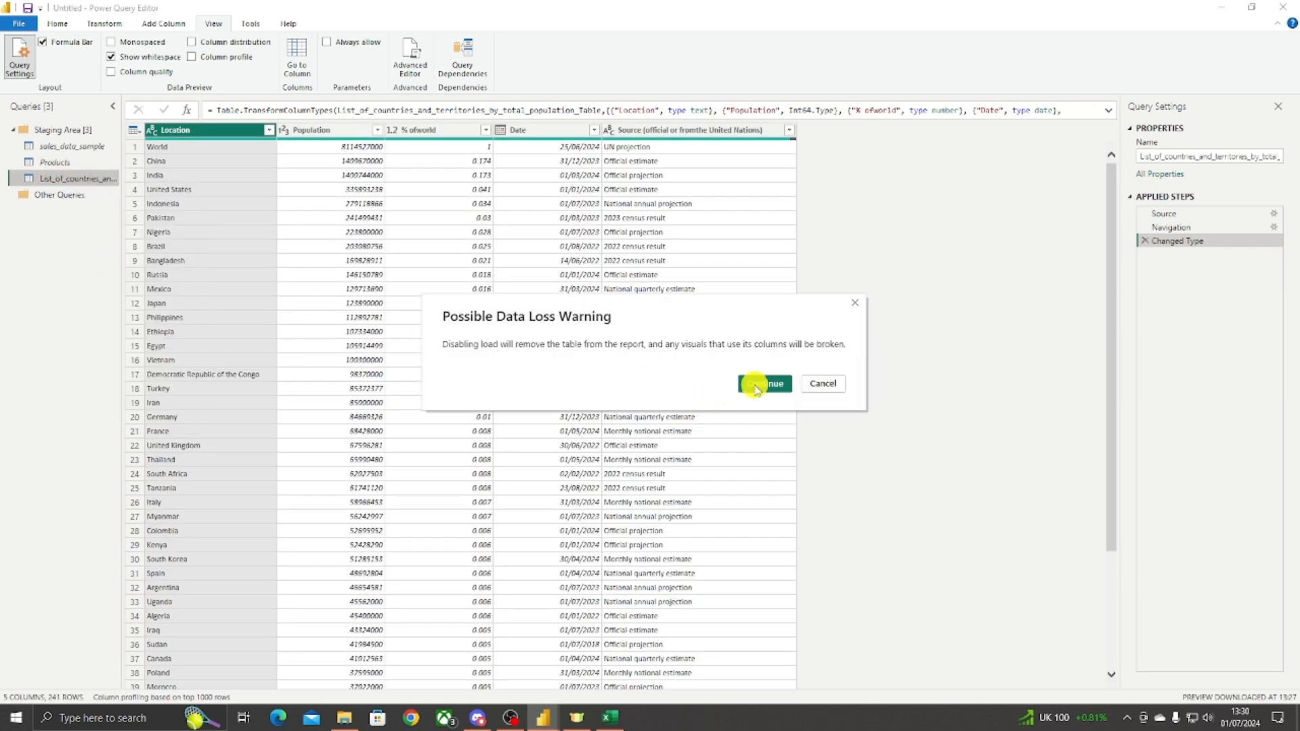
pyautogui.click(756, 387)
# Step: Check the data previews of the three Staging Area queries in turn
pyautogui.click(71, 146)
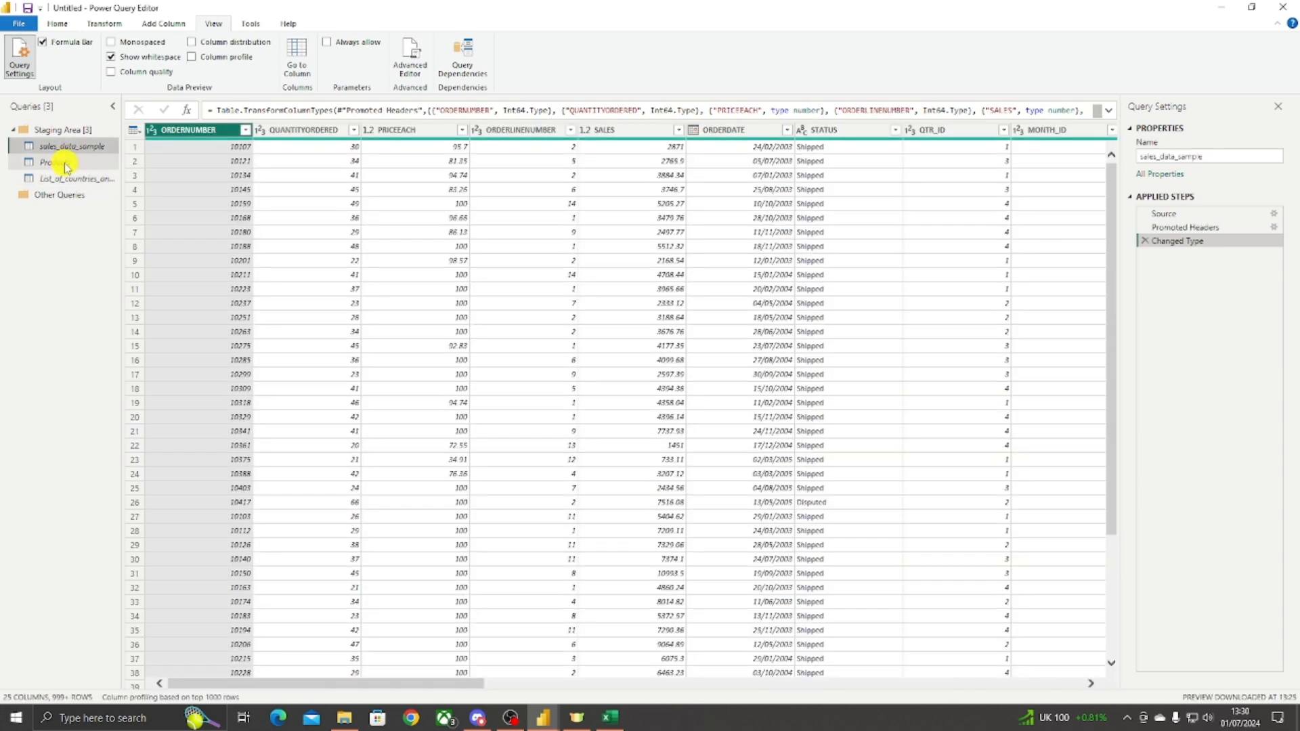
pyautogui.click(66, 164)
pyautogui.click(68, 178)
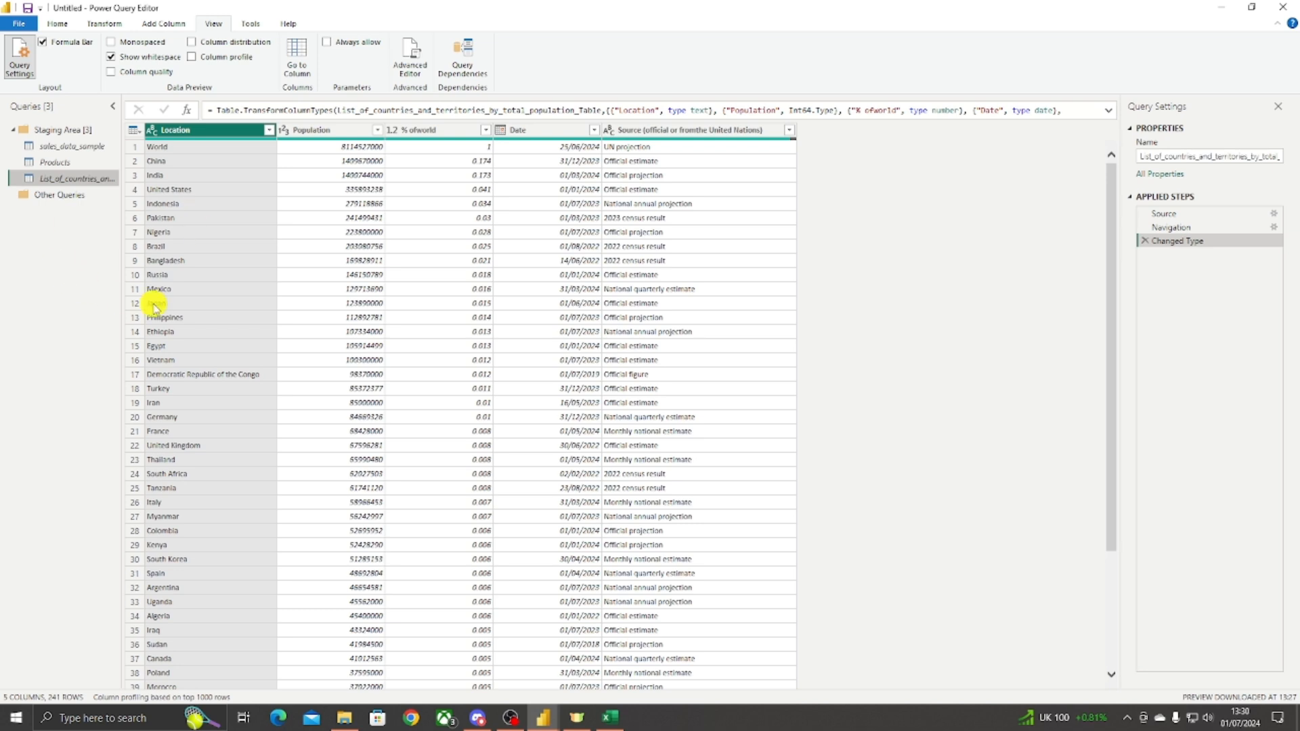
pyautogui.click(58, 24)
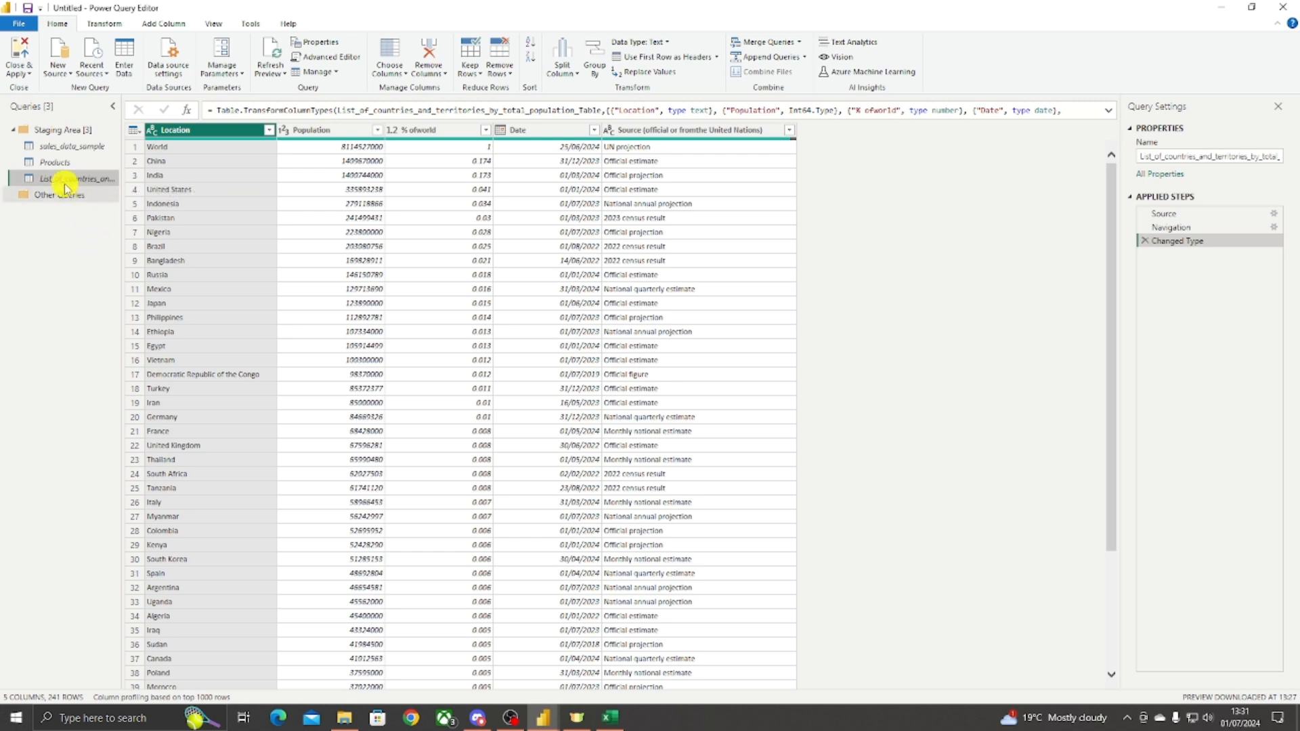
# Step: Review the data types of the ORDERNUMBER, QUANTITYORDERED and PRICEEACH columns in the sales_data_sample query
pyautogui.click(58, 147)
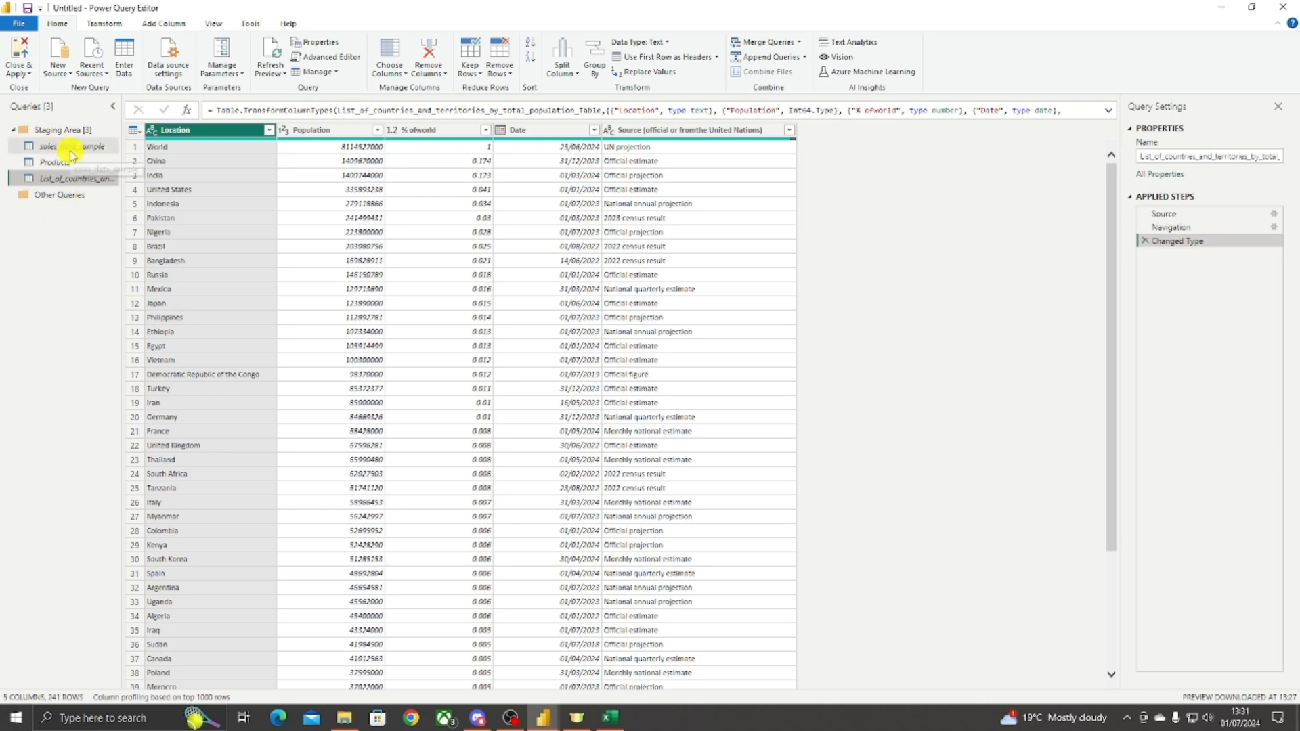
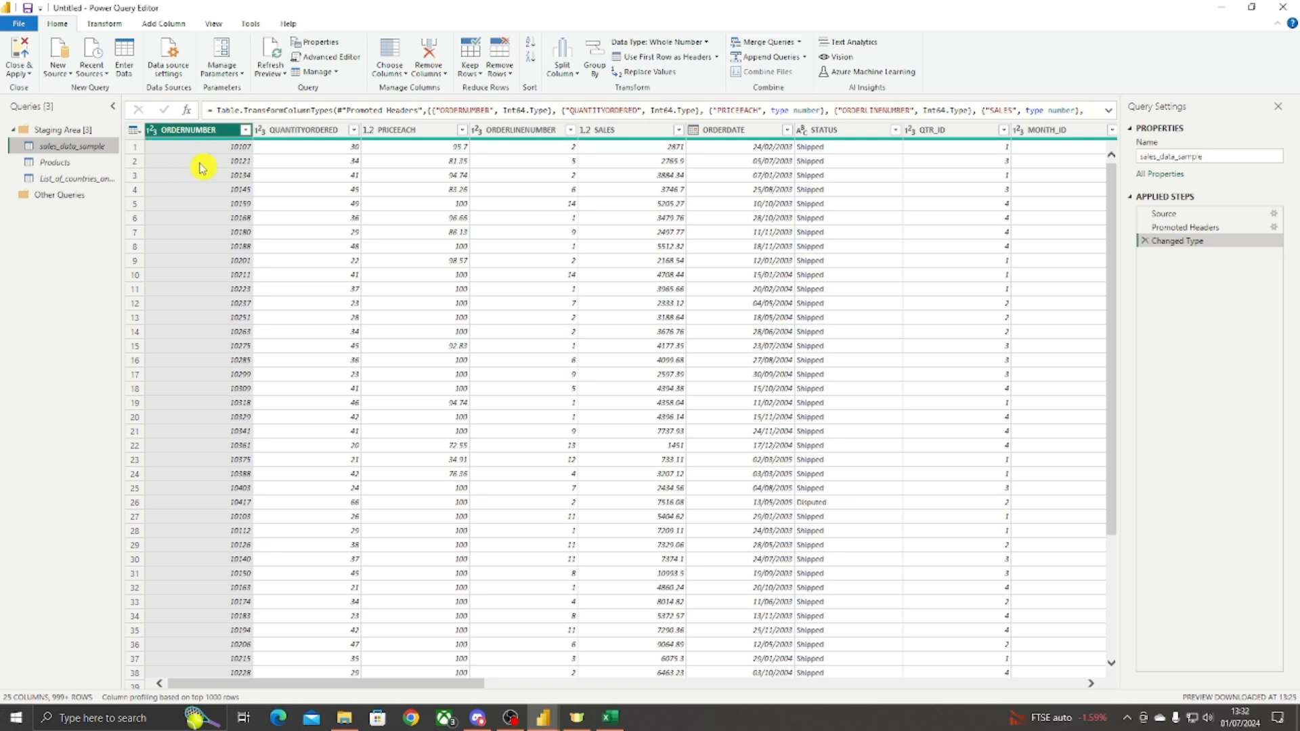
pyautogui.click(153, 131)
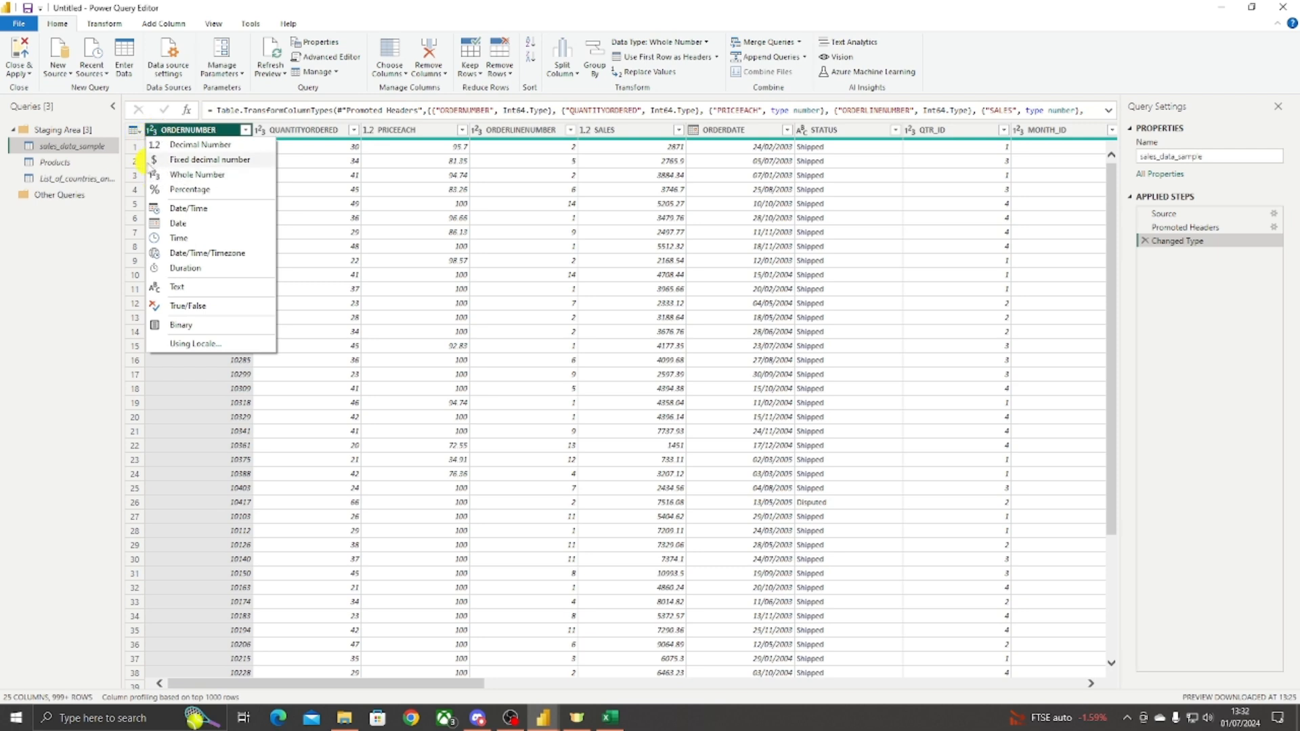
pyautogui.click(218, 176)
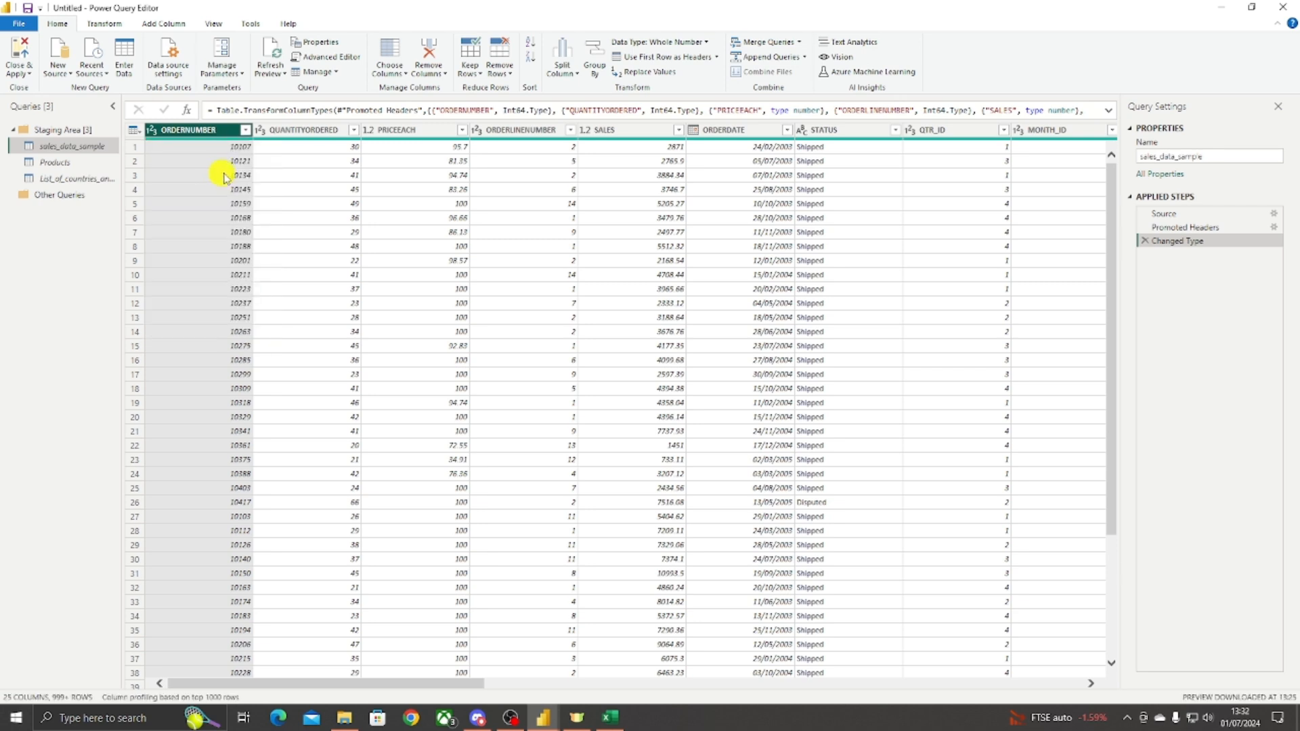
pyautogui.click(292, 131)
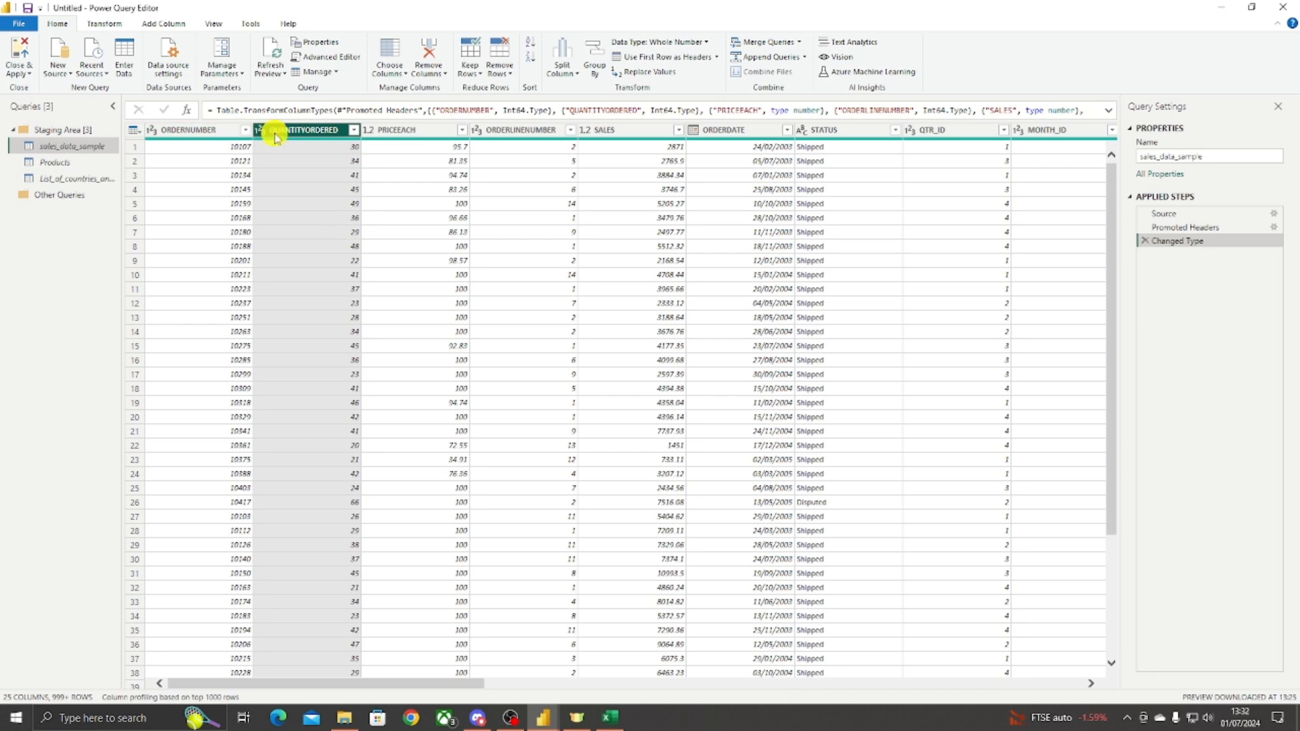
pyautogui.moveTo(313, 139)
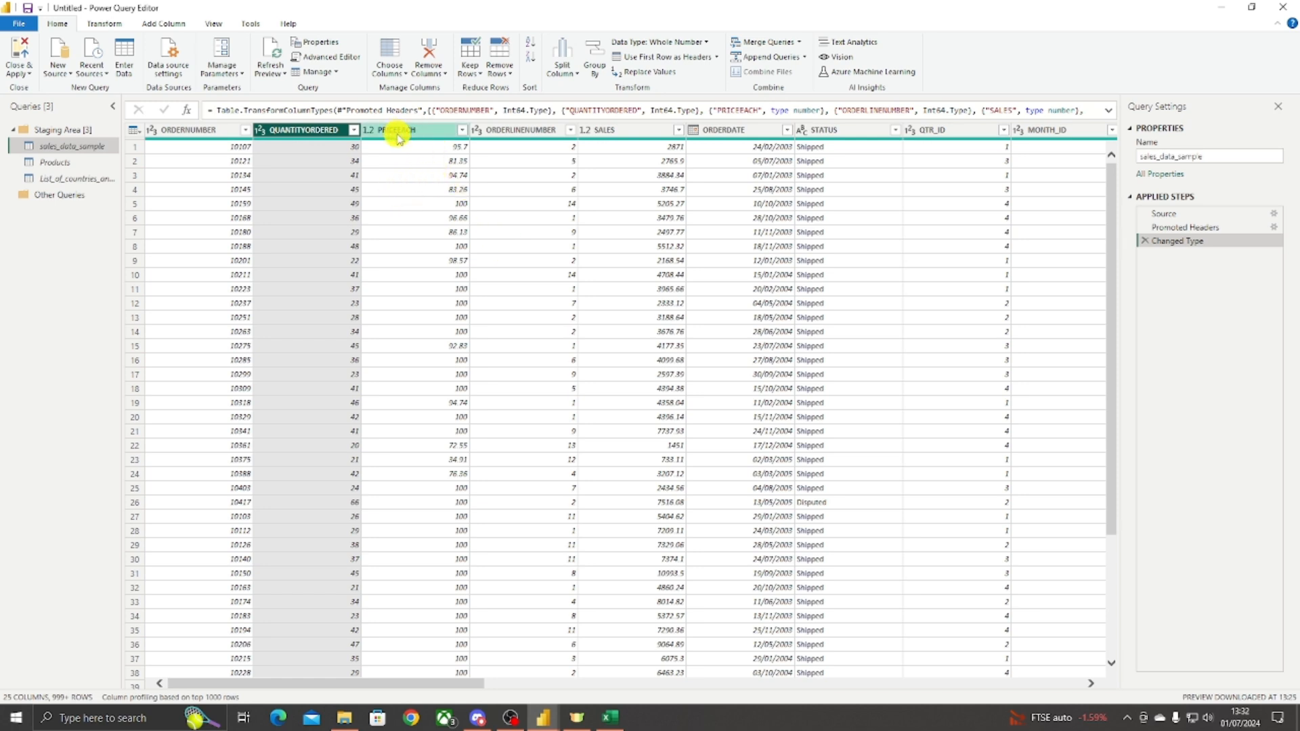
pyautogui.click(369, 129)
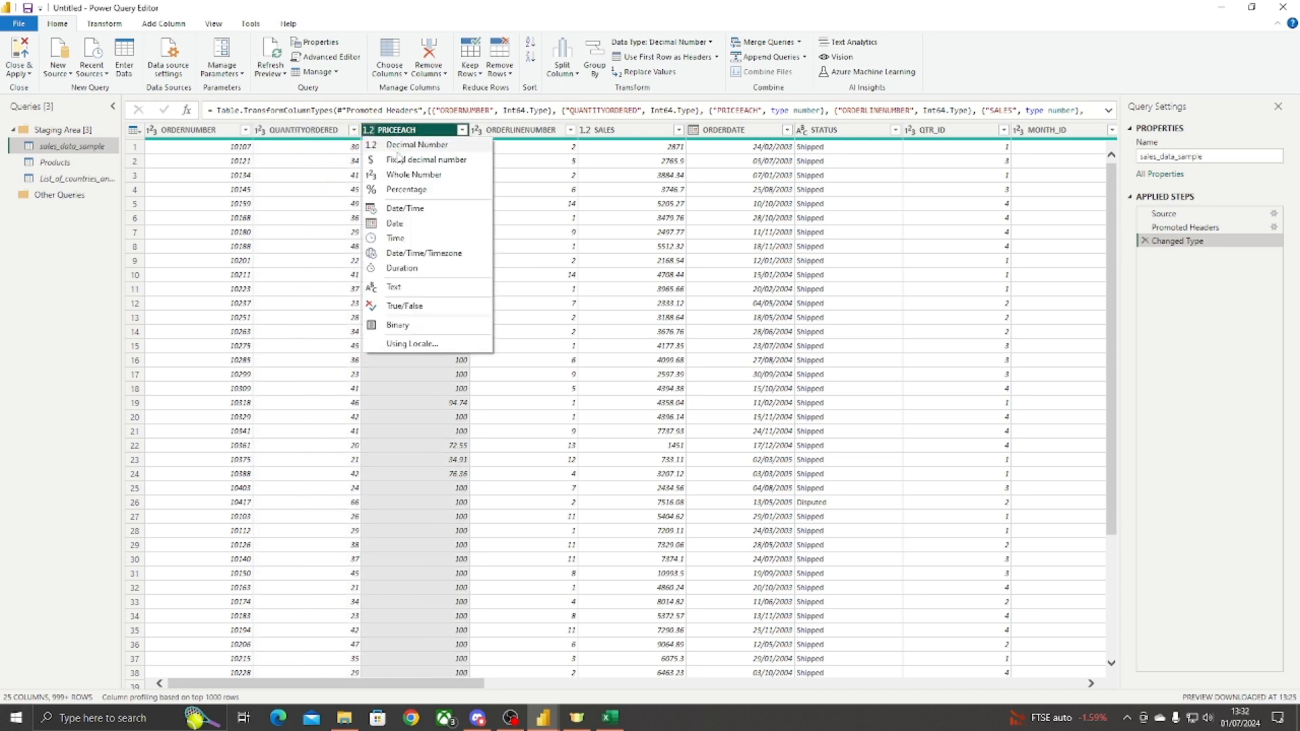
pyautogui.click(311, 189)
pyautogui.click(406, 130)
pyautogui.click(414, 175)
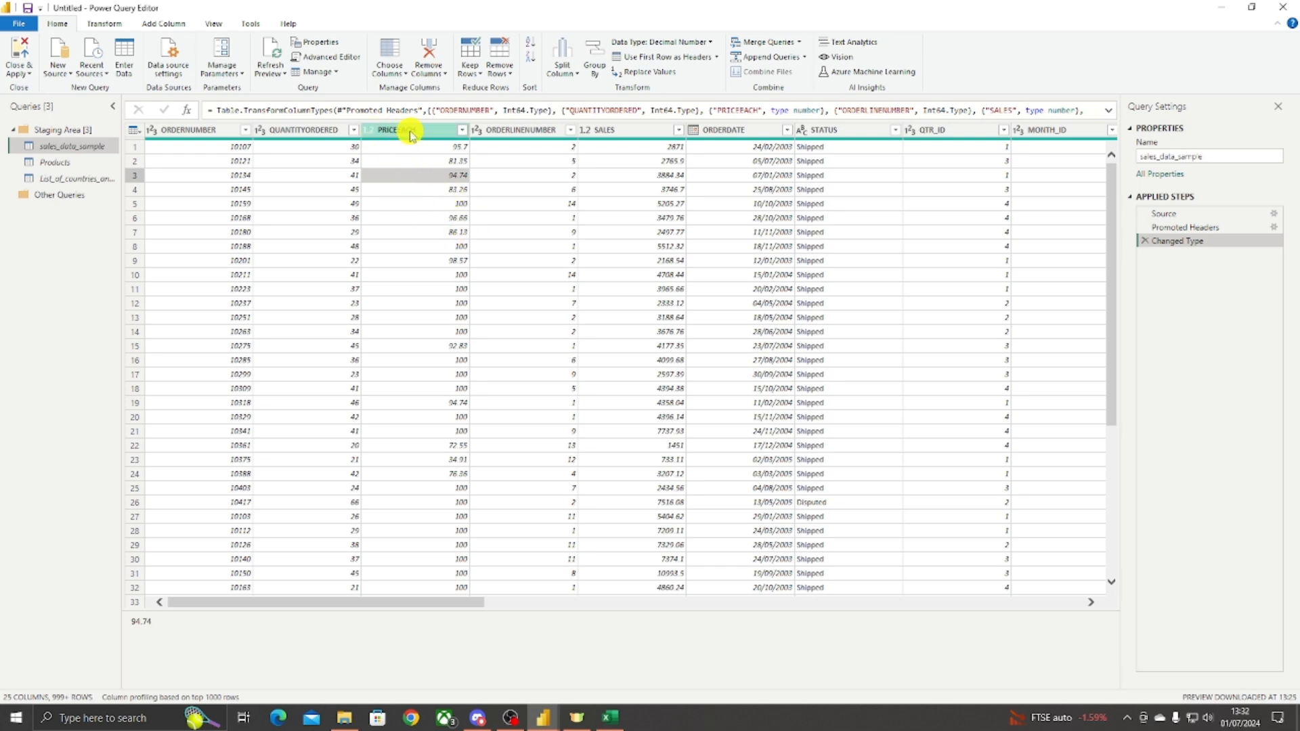
# Step: Check the data types of the ORDERLINENUMBER and SALES columns, including the type options available for SALES
pyautogui.click(509, 130)
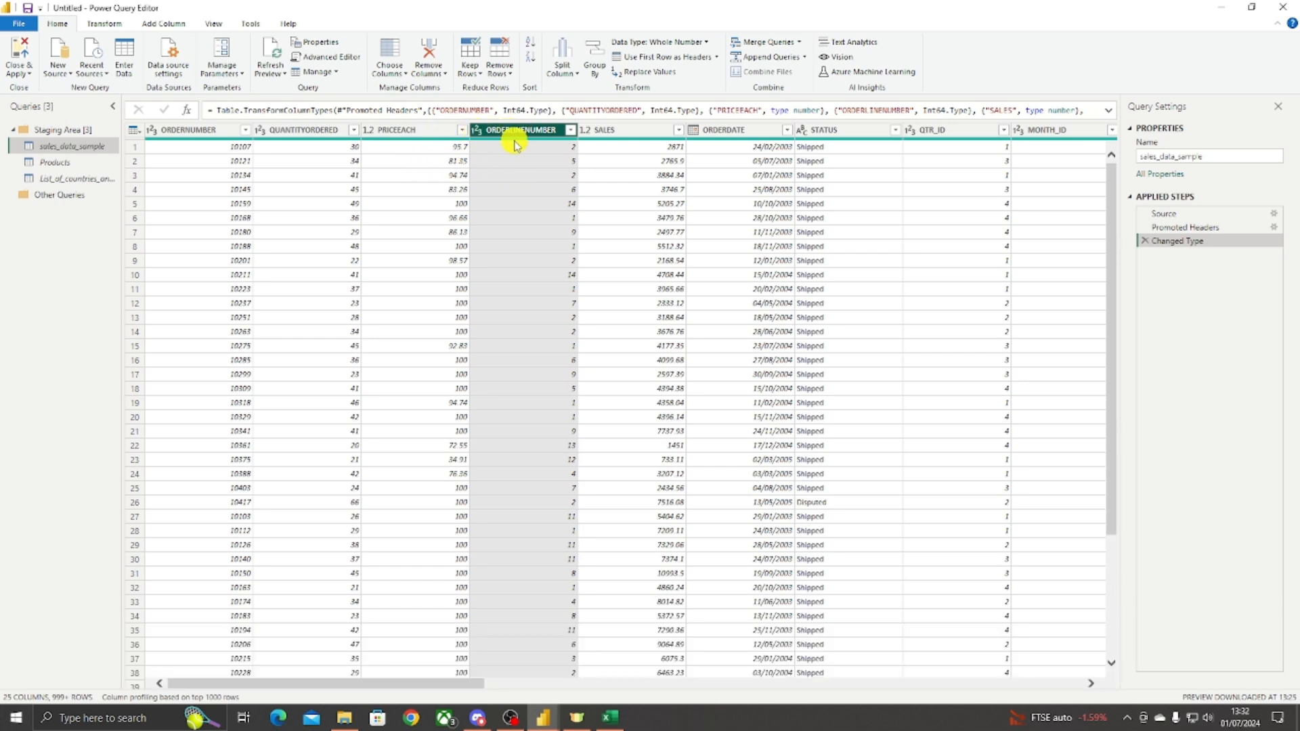
pyautogui.click(633, 132)
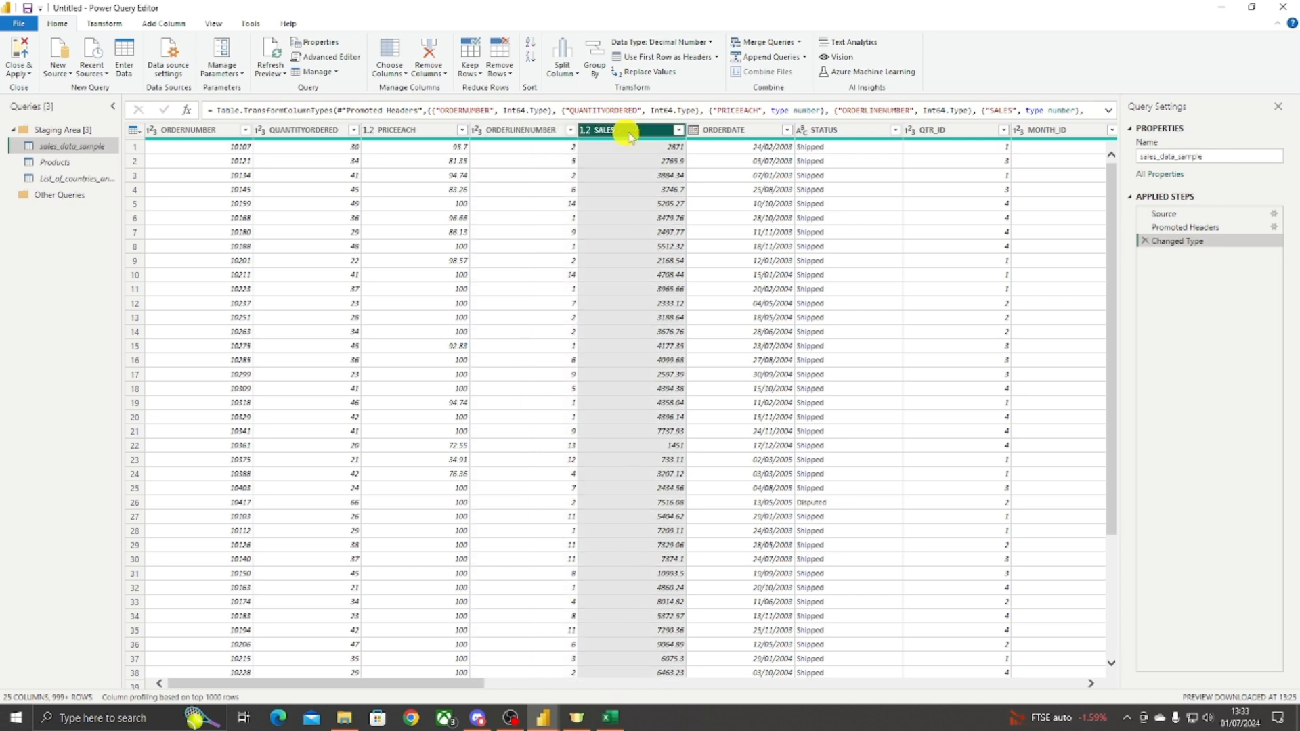
pyautogui.moveTo(640, 140)
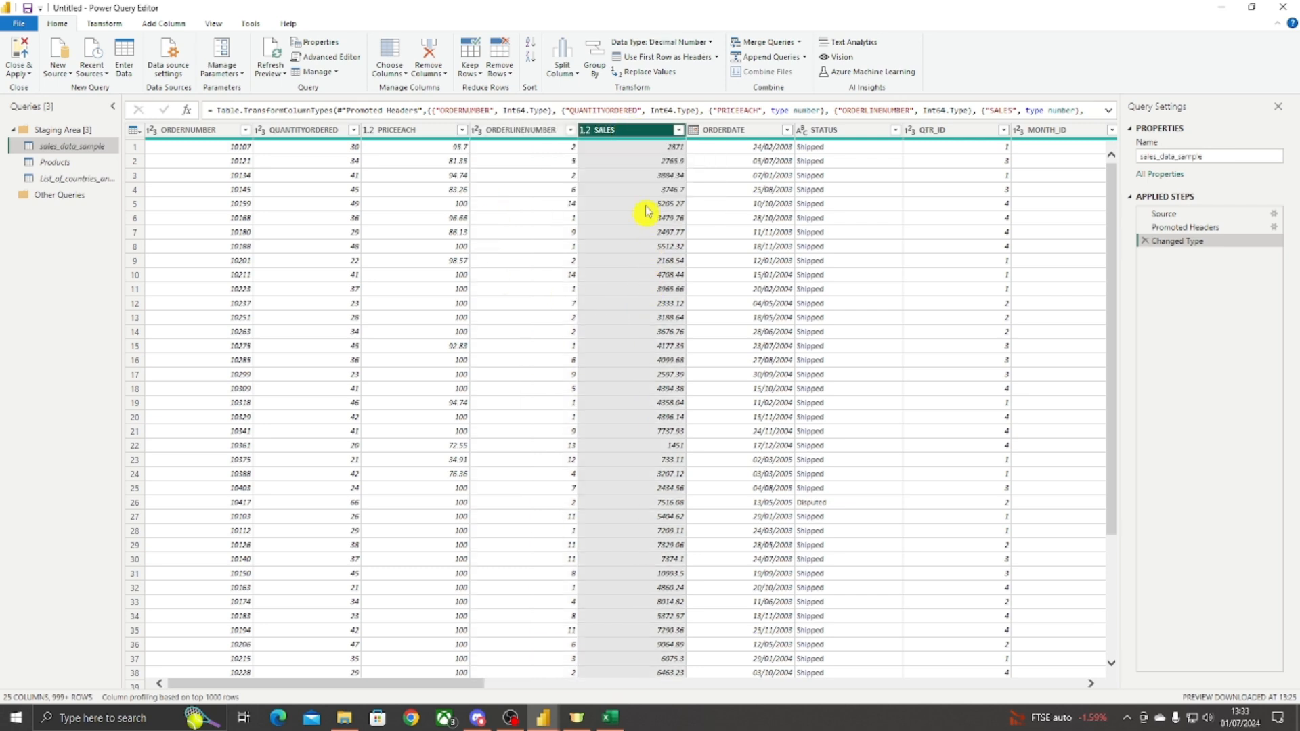
pyautogui.click(587, 132)
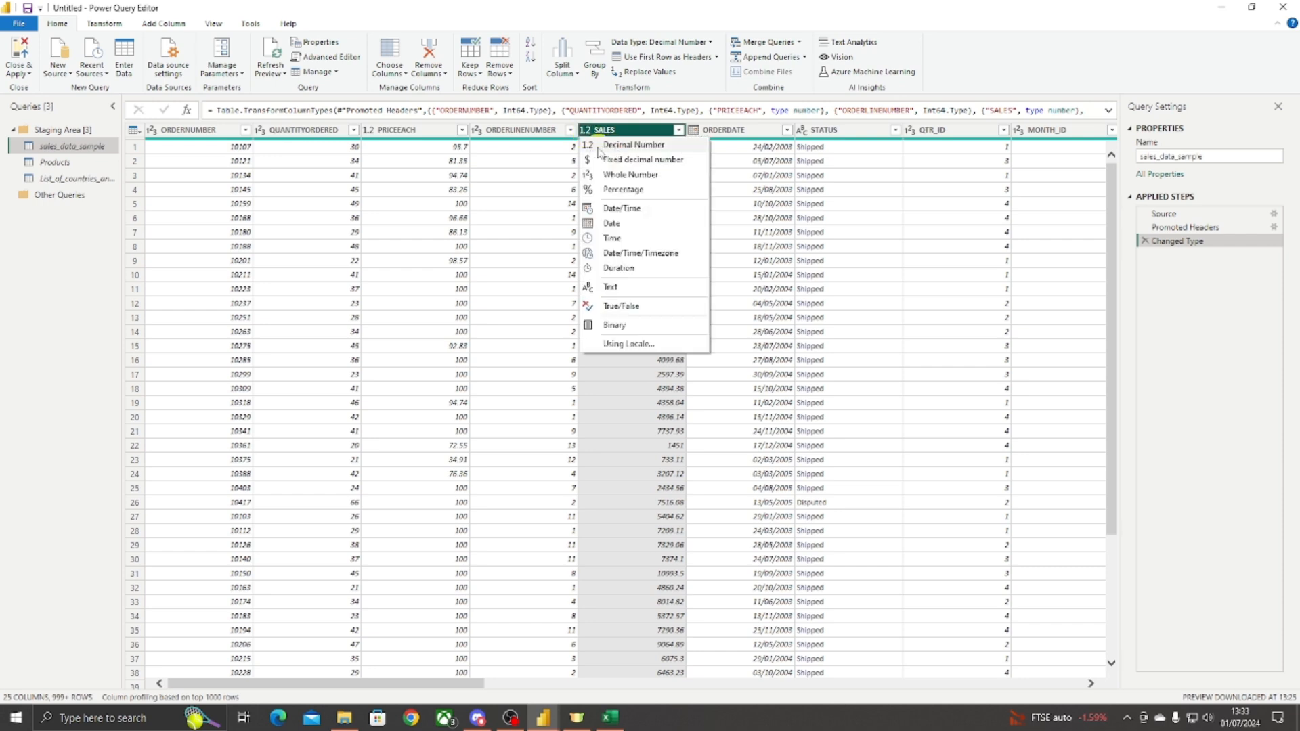
pyautogui.click(785, 163)
pyautogui.click(661, 160)
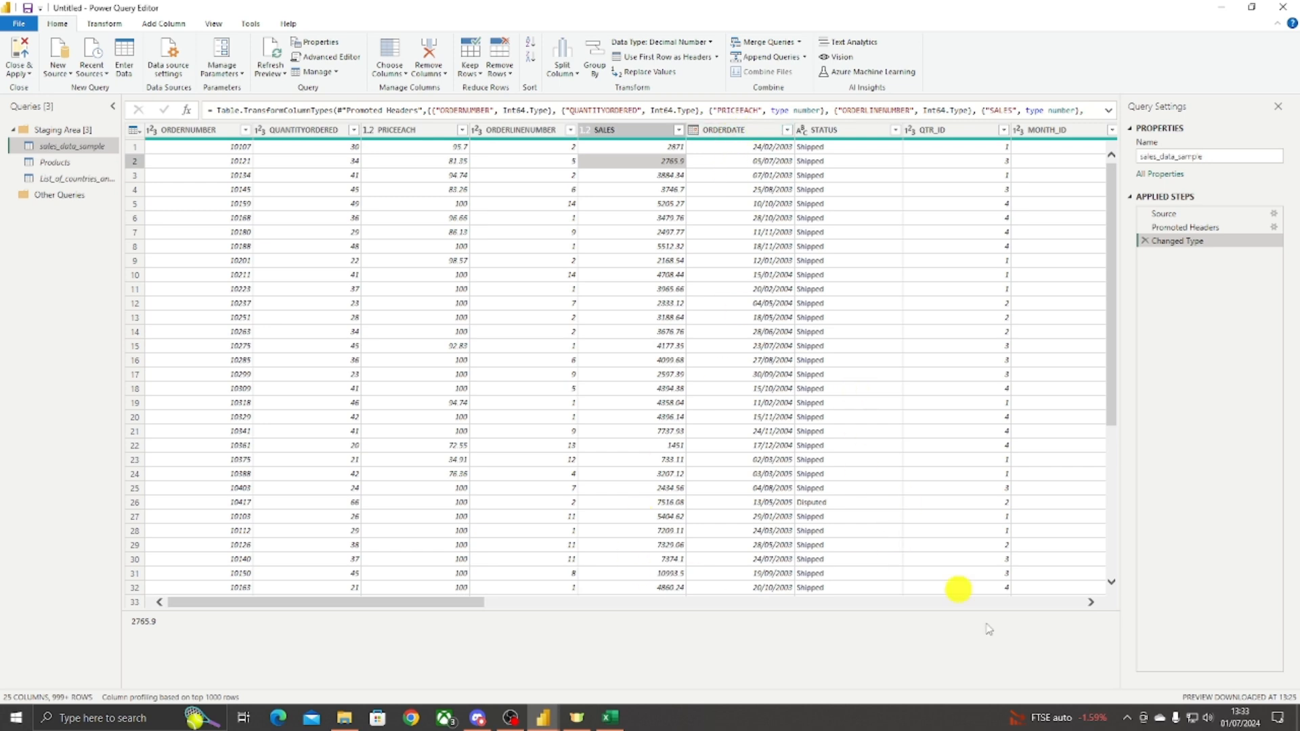
# Step: Try converting the ORDERDATE column to Date/Time as a separate applied step, and delete that added conversion step
pyautogui.click(1091, 602)
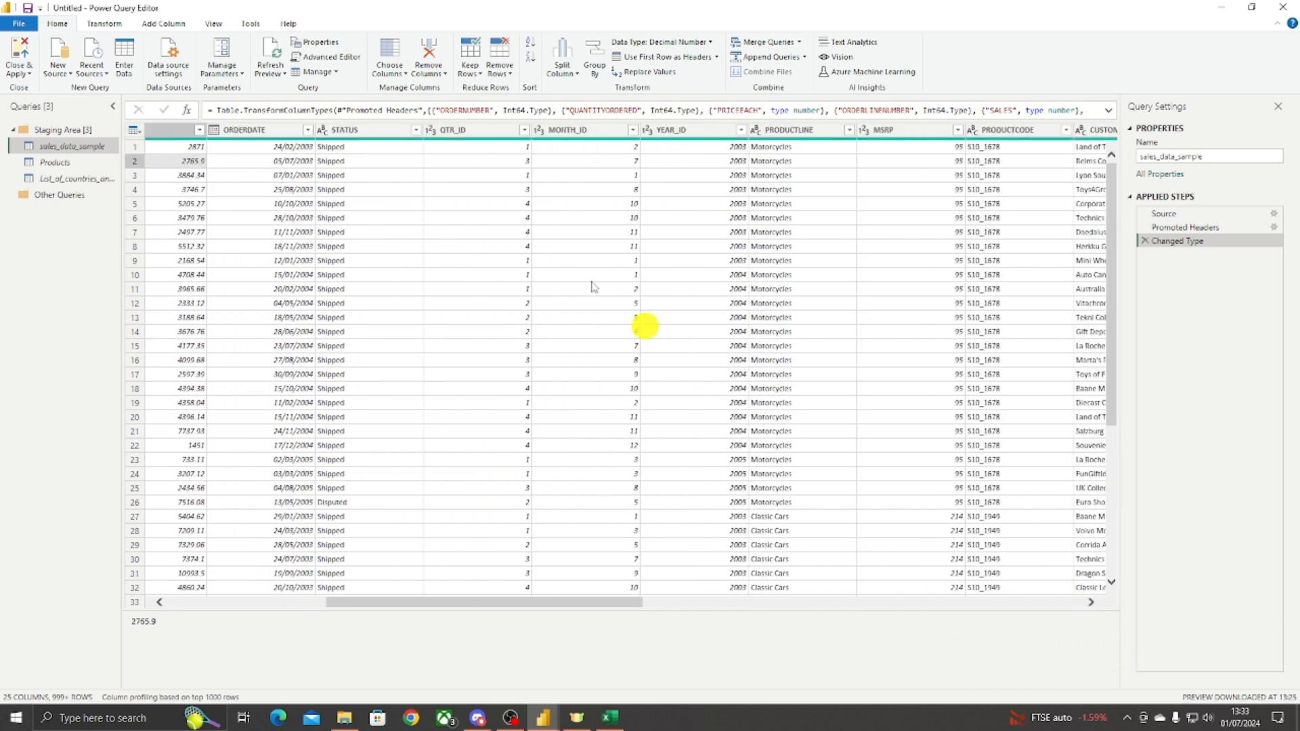
pyautogui.click(254, 129)
pyautogui.click(214, 130)
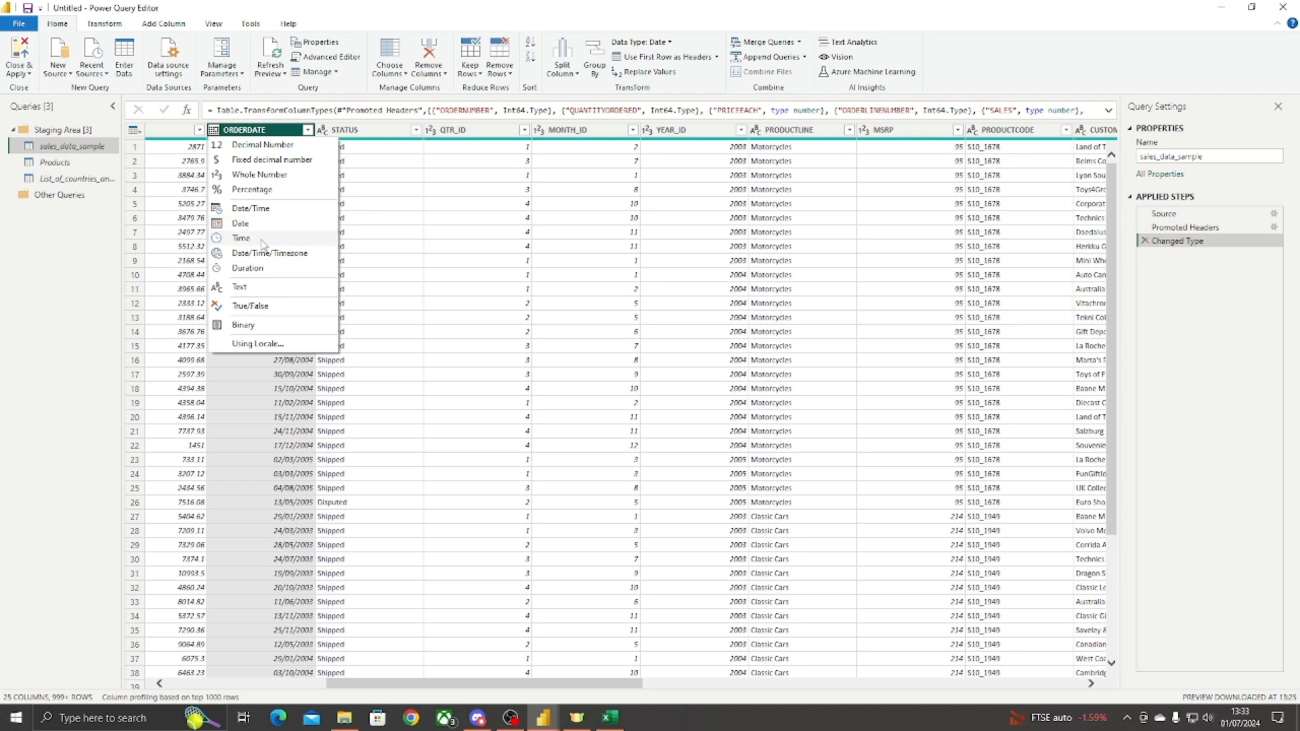
pyautogui.click(431, 274)
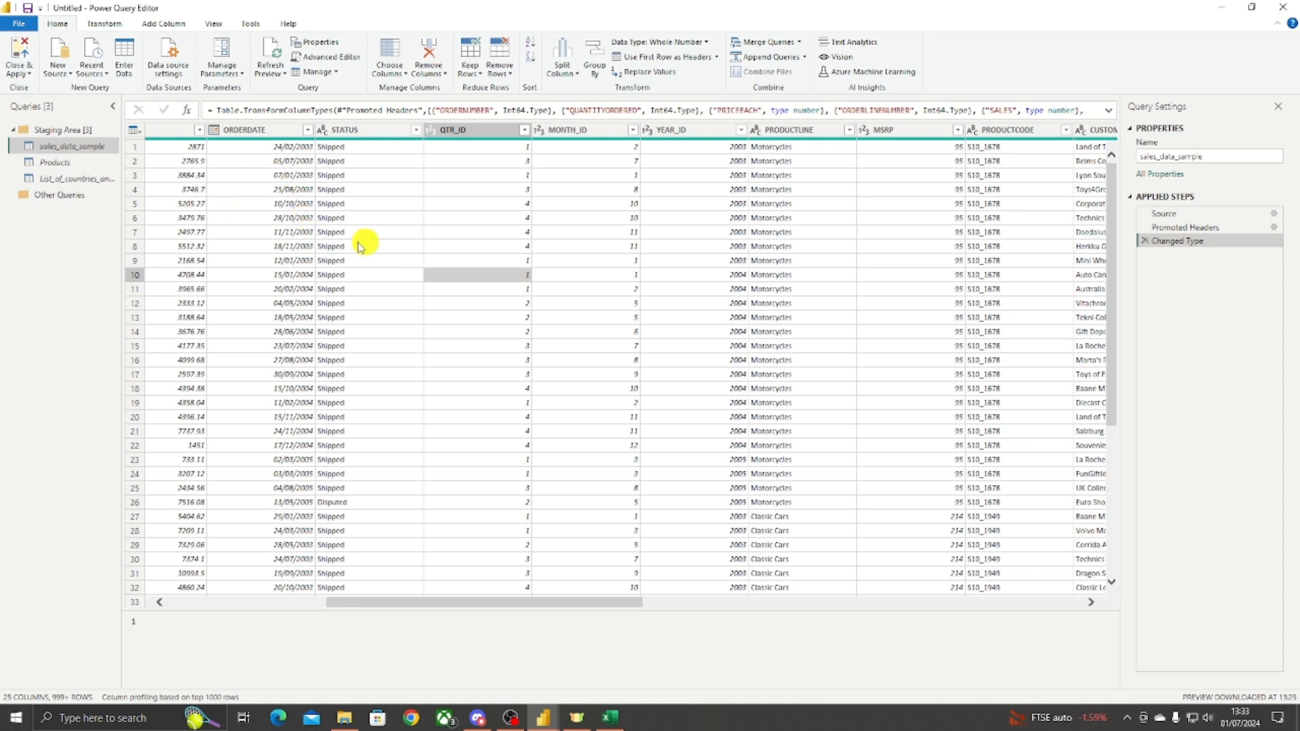
pyautogui.click(275, 203)
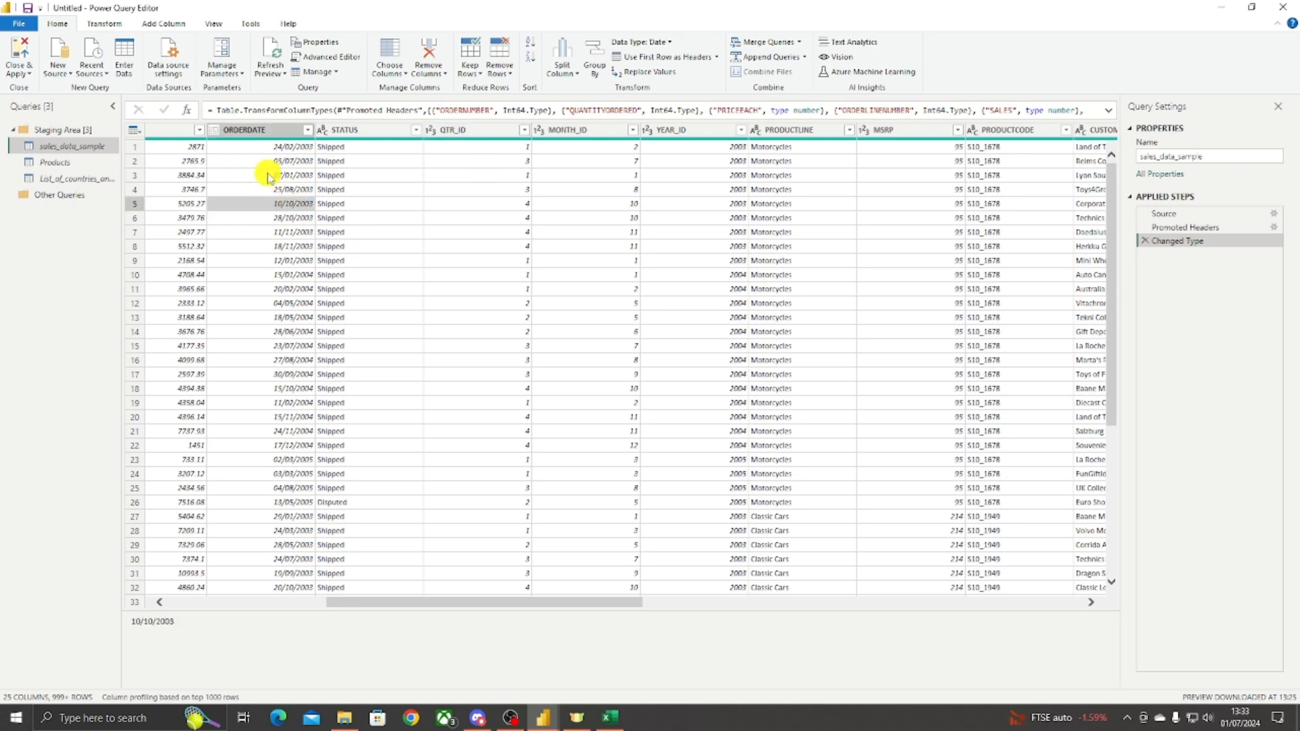
pyautogui.rightClick(223, 130)
pyautogui.press('Escape')
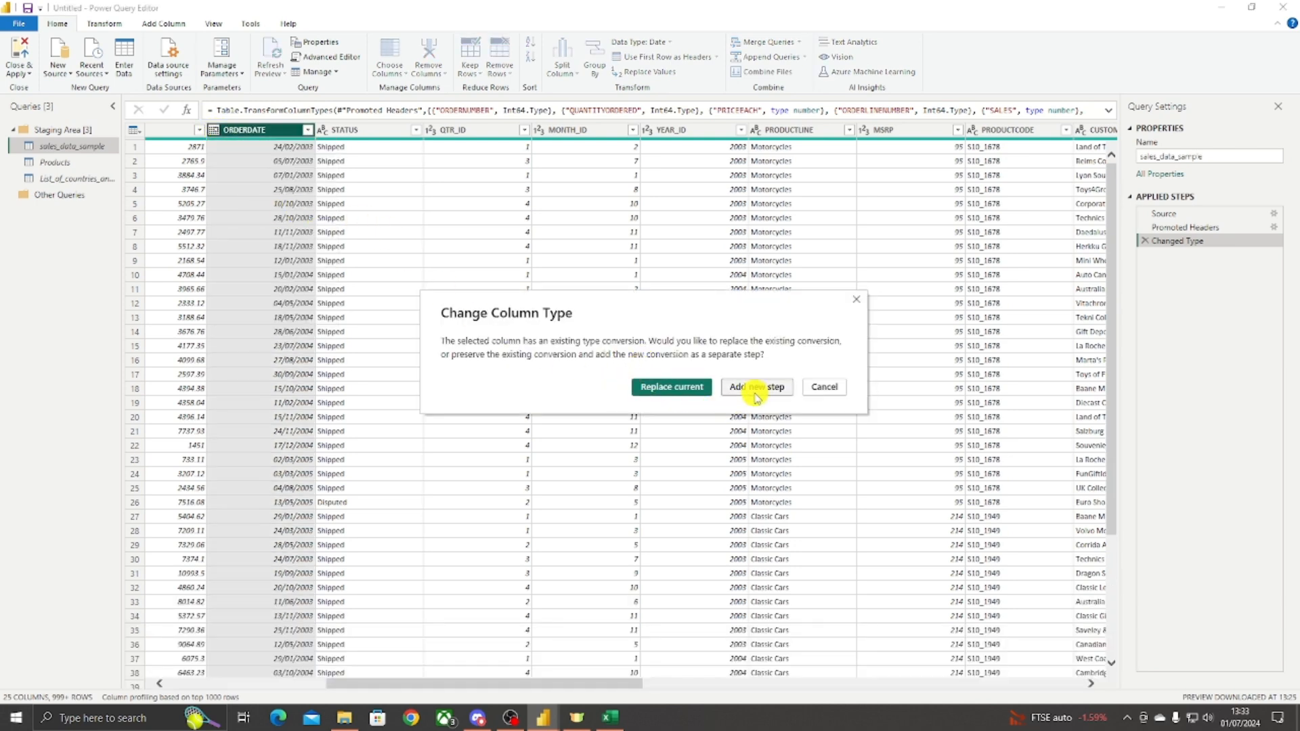
pyautogui.click(756, 393)
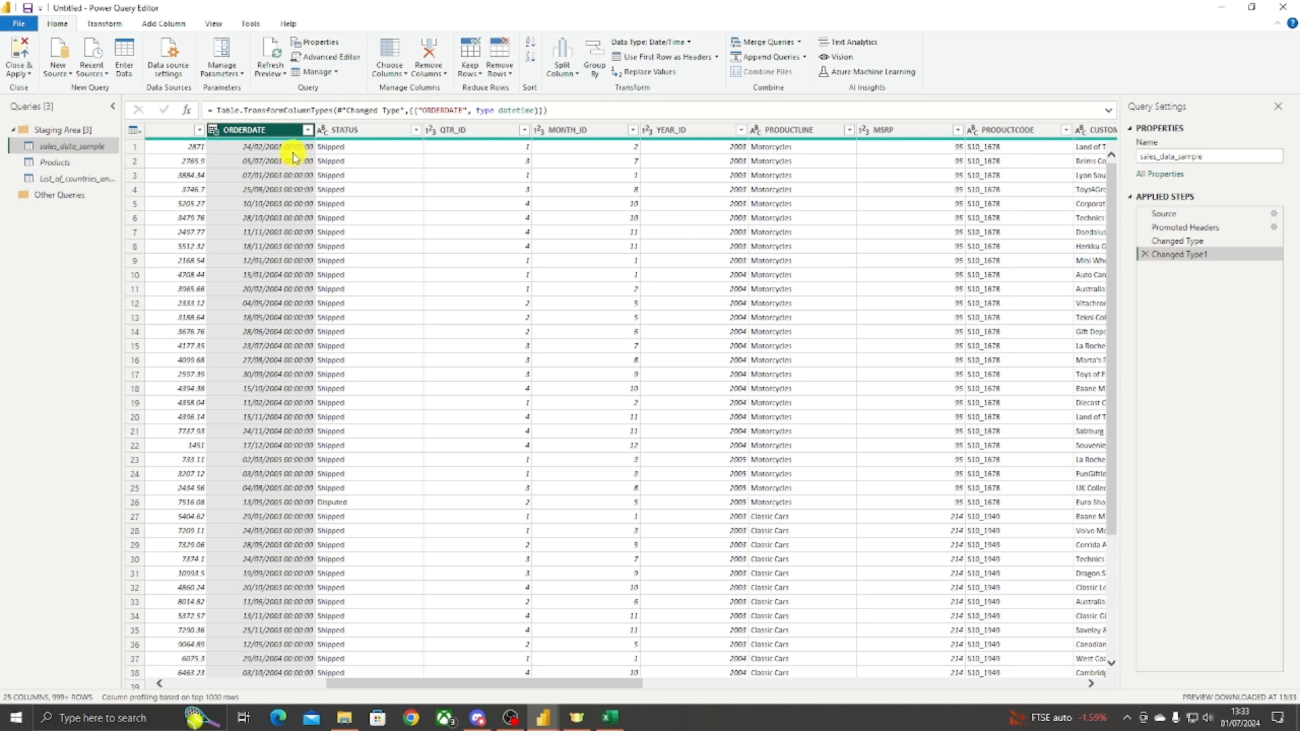
pyautogui.click(291, 148)
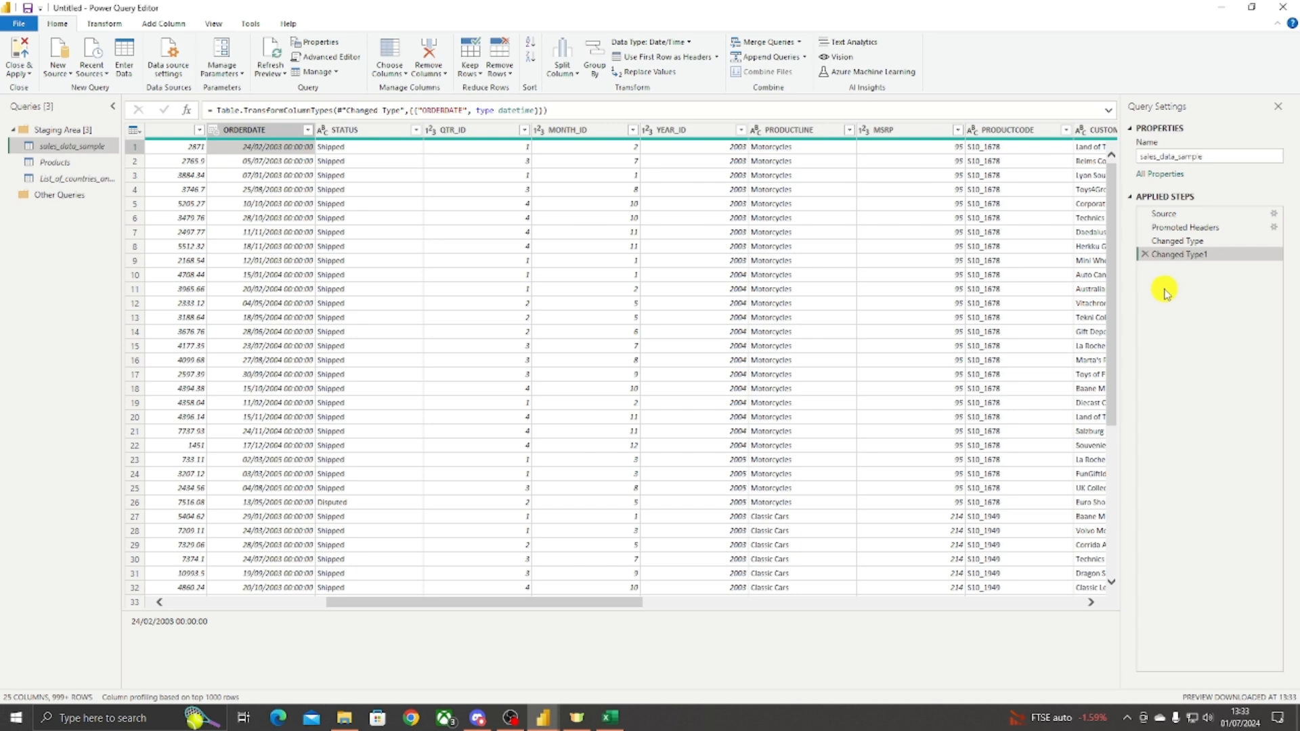
pyautogui.click(1144, 255)
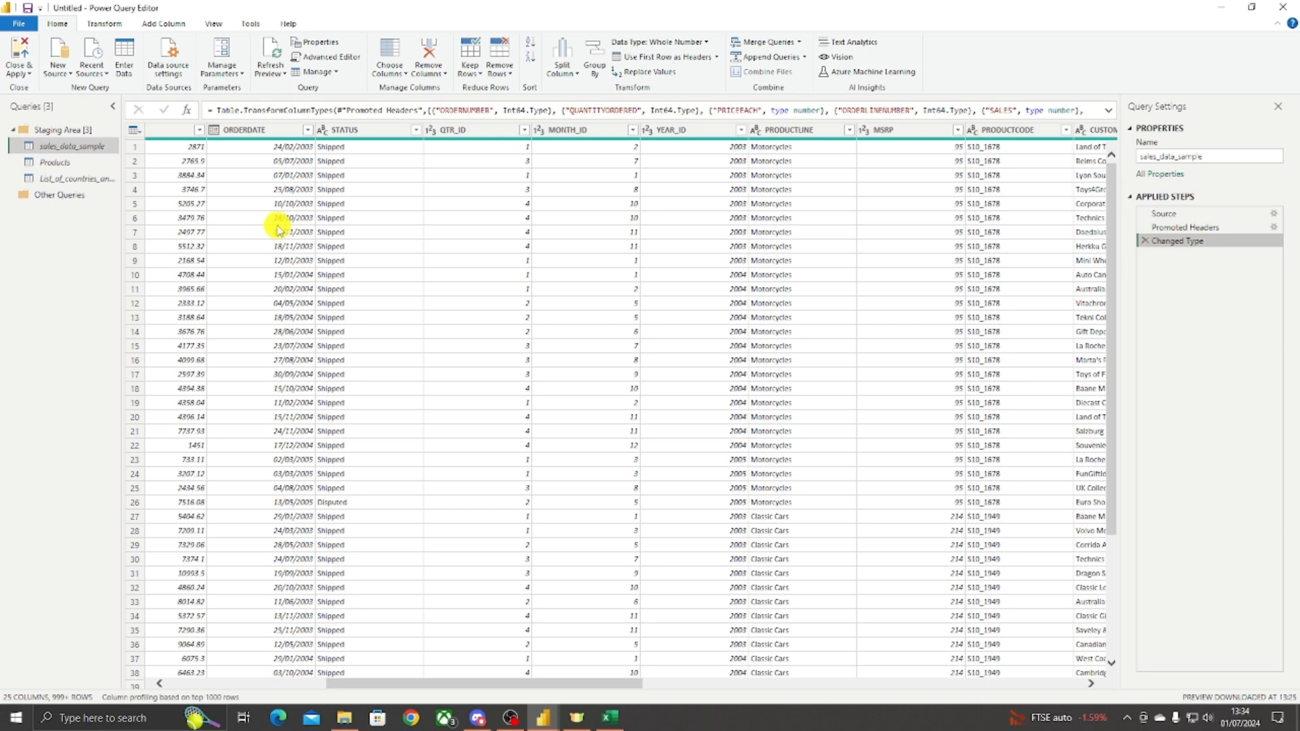
# Step: Check the data types of the STATUS, QTR_ID, MONTH_ID and YEAR_ID columns
pyautogui.click(364, 132)
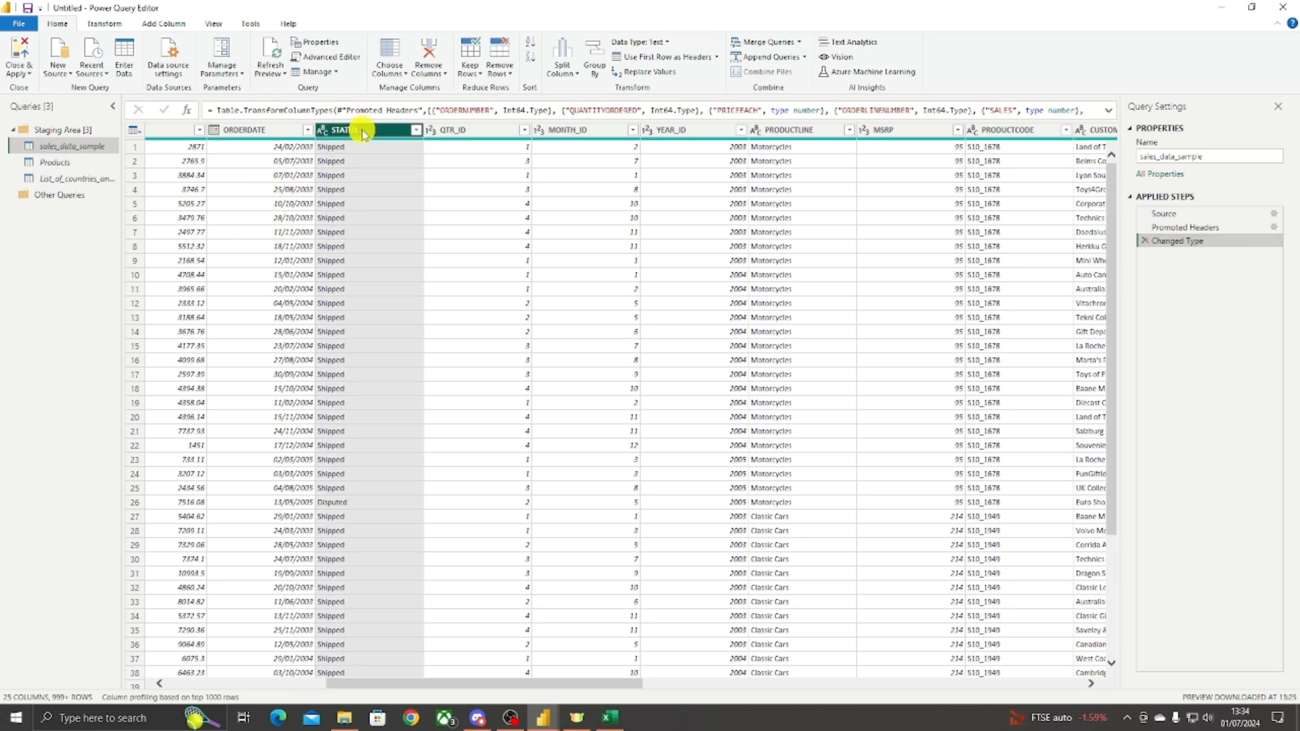
pyautogui.click(322, 130)
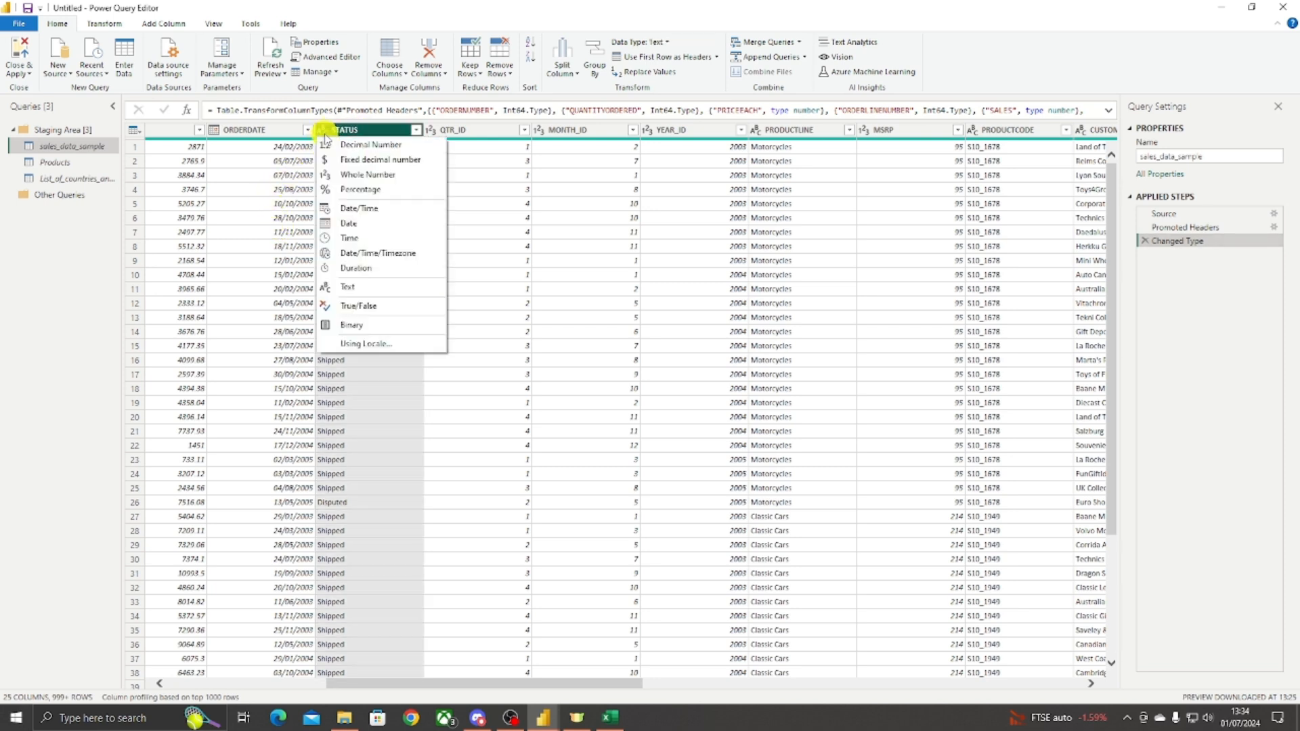
pyautogui.click(478, 260)
pyautogui.click(443, 135)
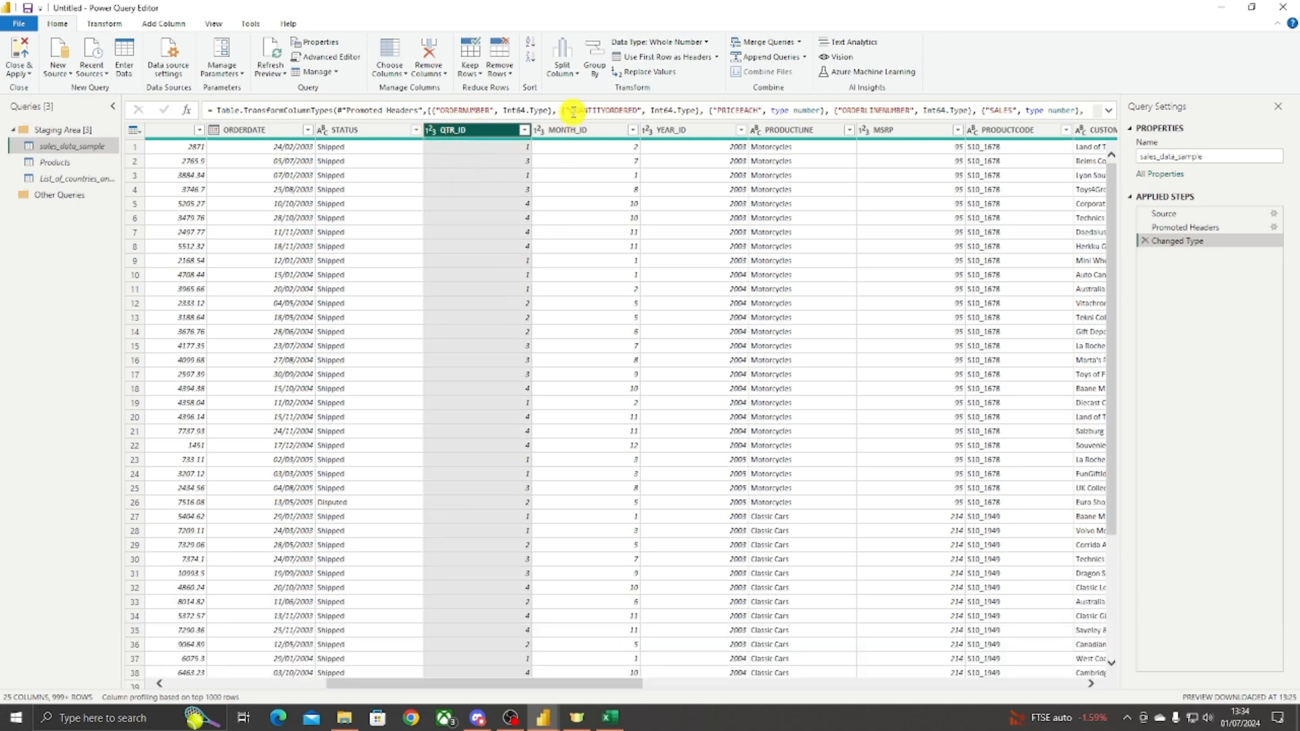
pyautogui.click(566, 129)
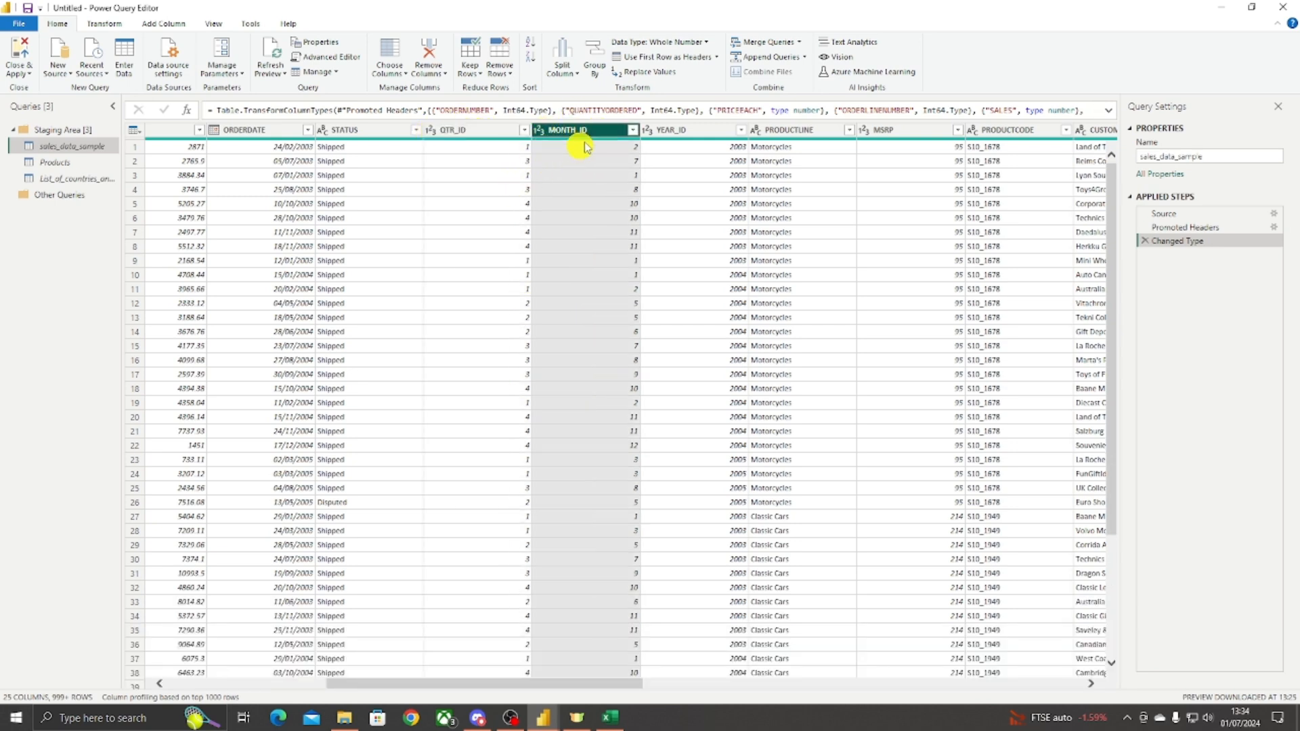
pyautogui.click(708, 130)
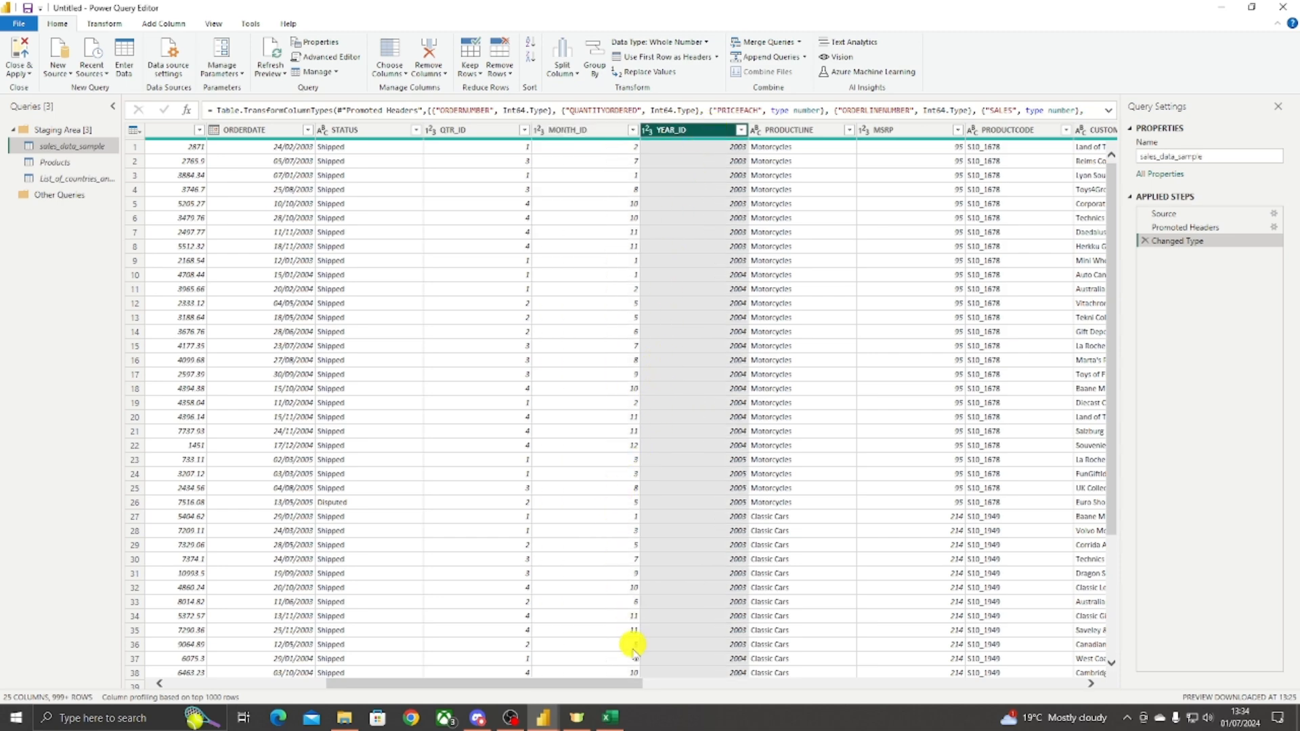
# Step: Review the data types of the PRODUCTLINE, MSRP and PRODUCTCODE columns
pyautogui.moveTo(618, 684); pyautogui.dragTo(752, 685)
pyautogui.click(436, 133)
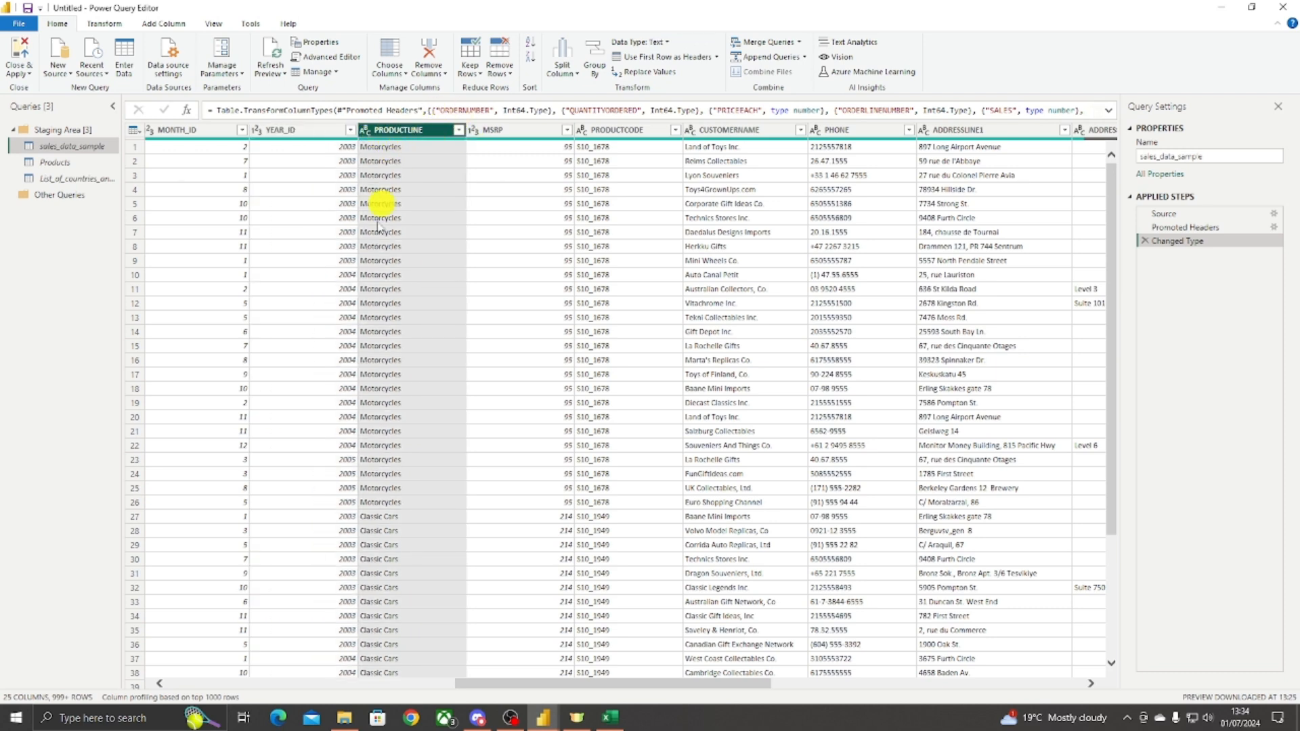
pyautogui.click(366, 129)
pyautogui.click(526, 359)
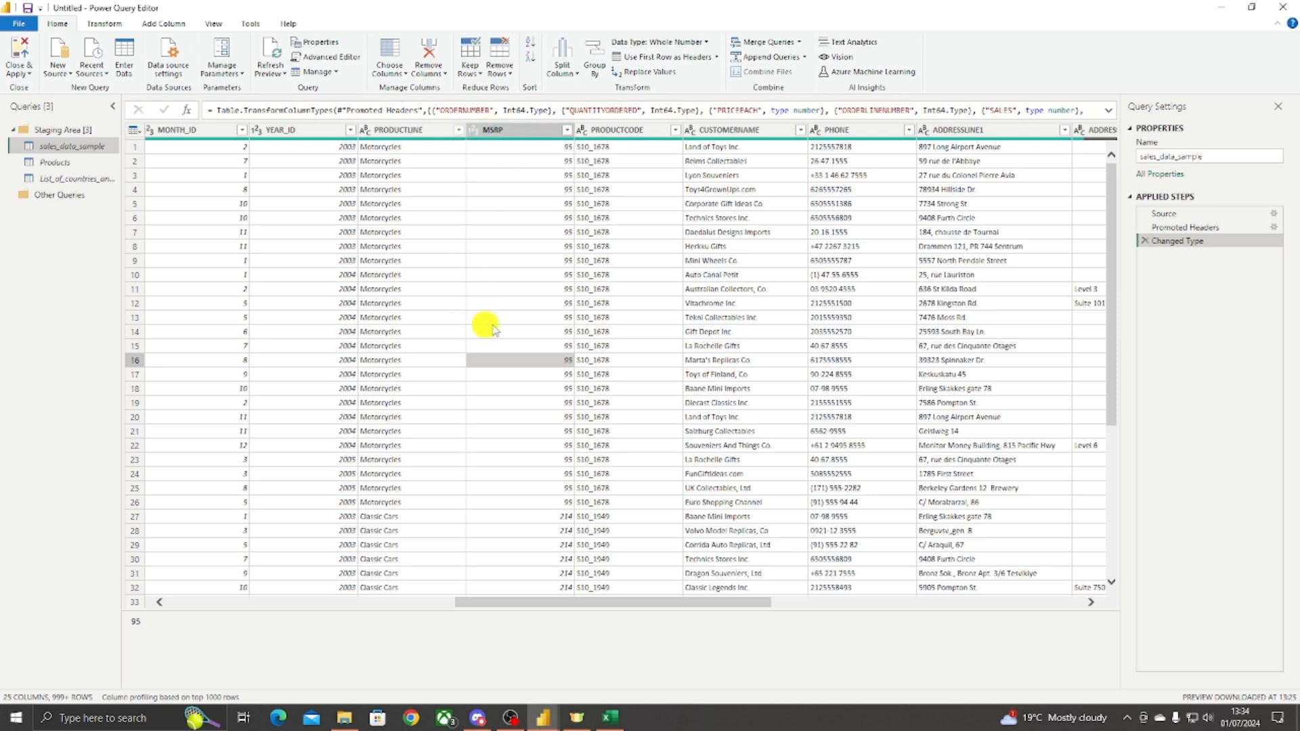
pyautogui.click(512, 161)
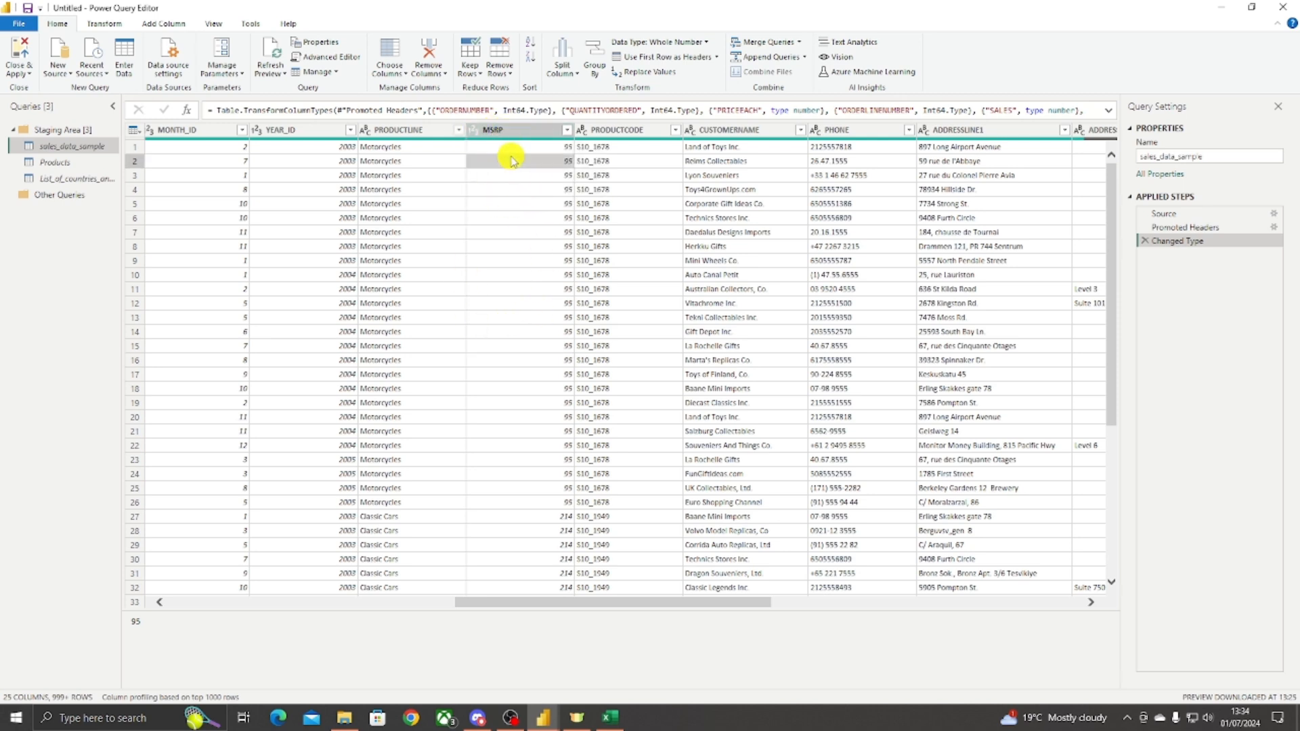
pyautogui.click(652, 136)
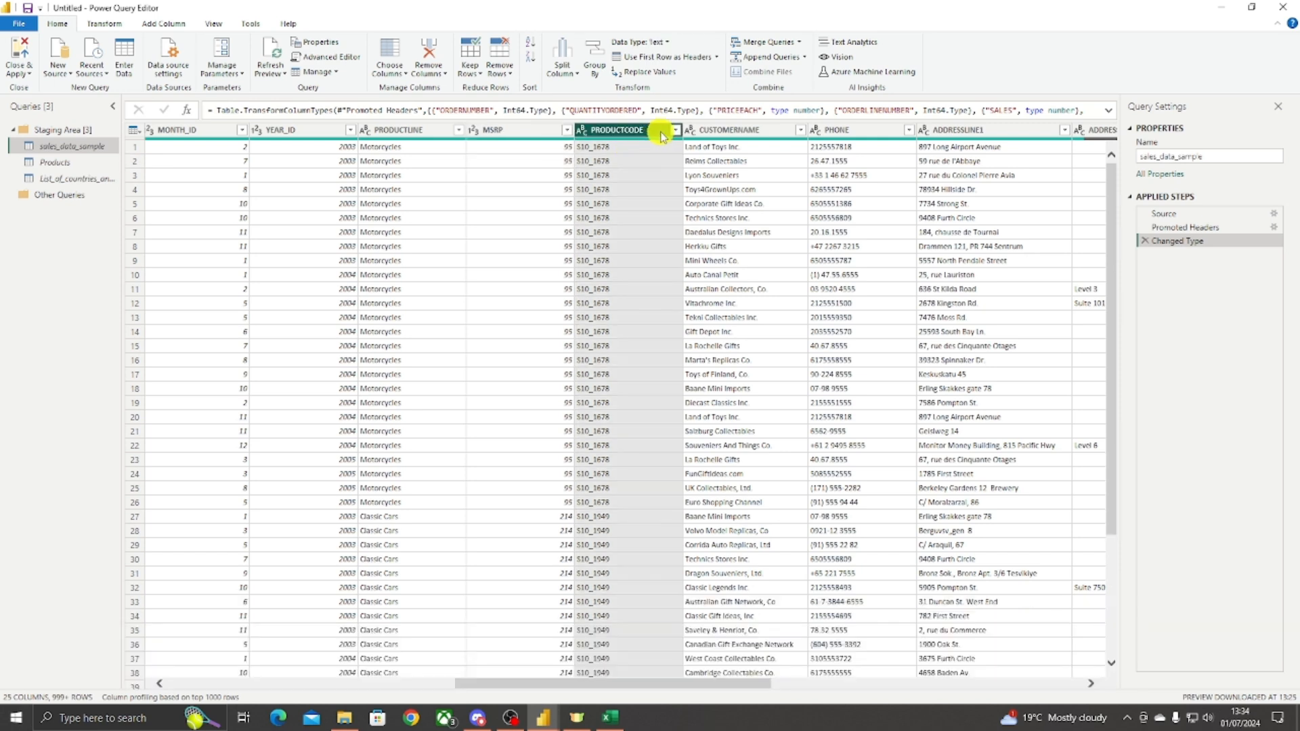
pyautogui.click(582, 131)
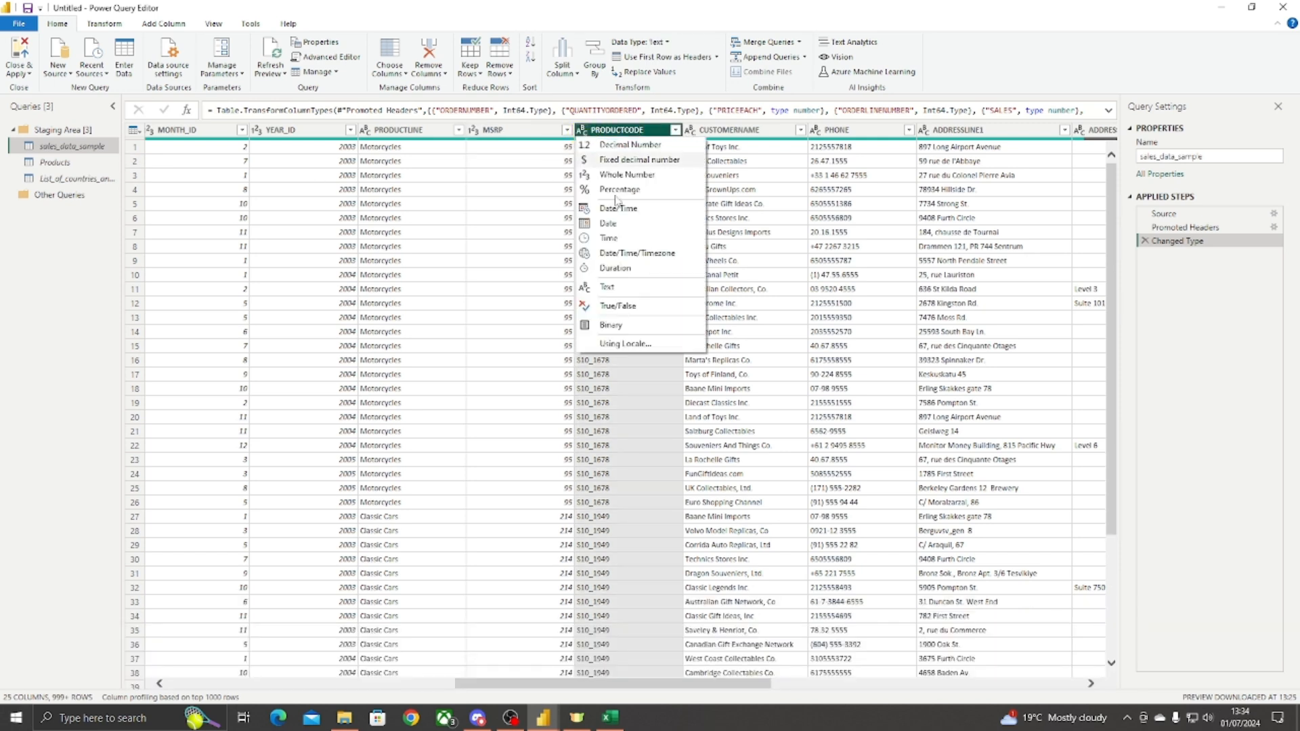
pyautogui.click(514, 346)
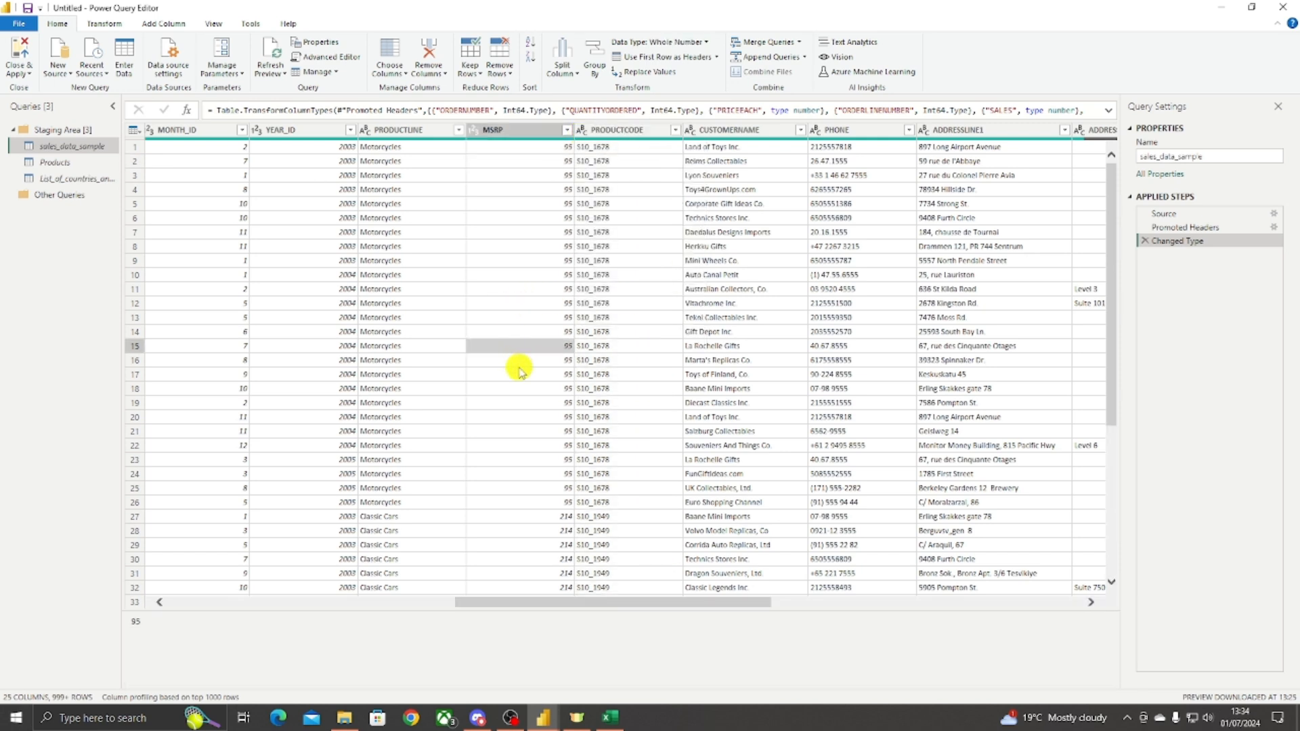
# Step: Try converting the PHONE column to Whole Number as a separate applied step, and delete that added conversion step
pyautogui.click(778, 130)
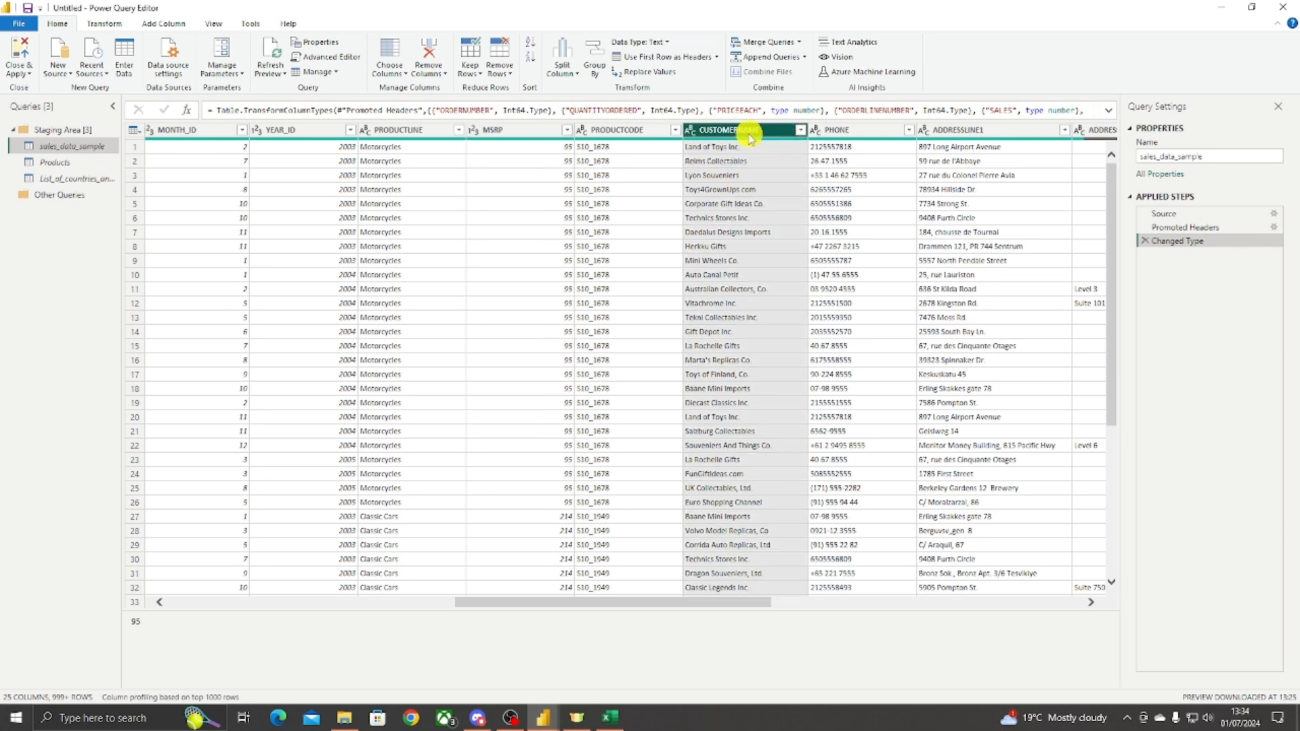
pyautogui.click(869, 133)
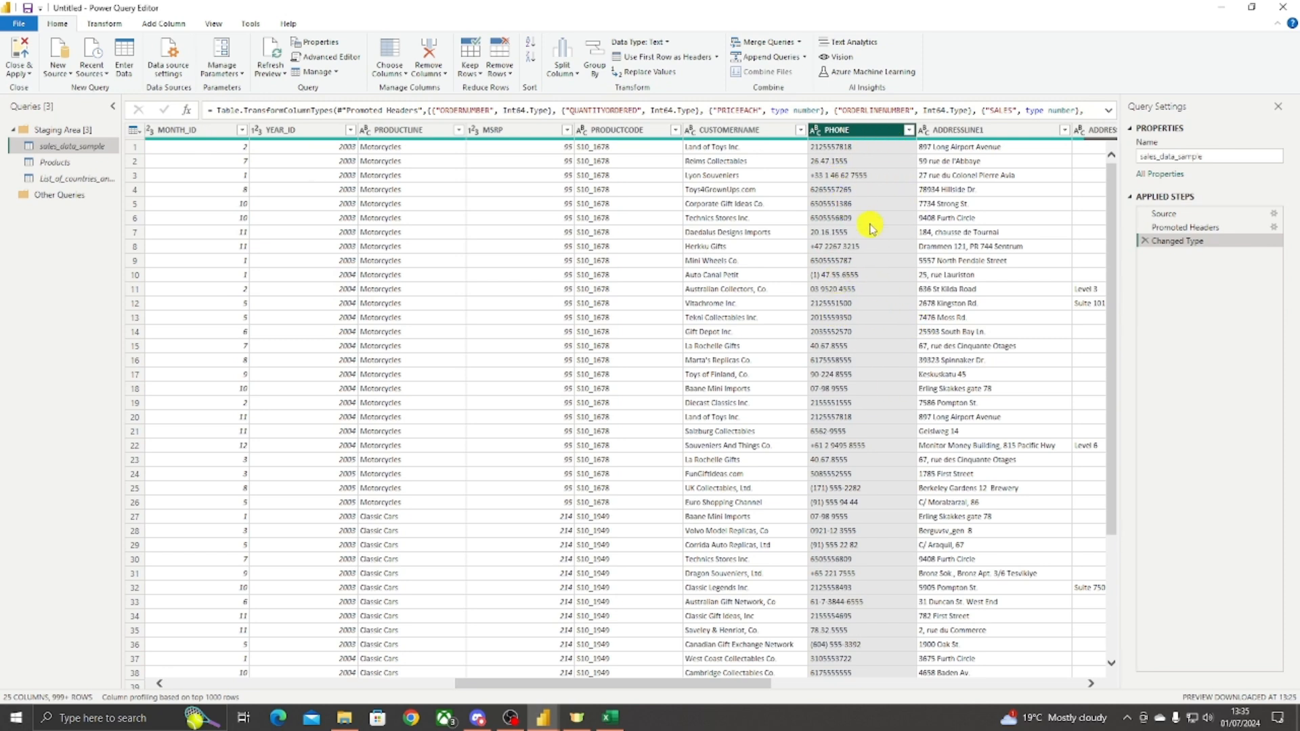
pyautogui.rightClick(816, 132)
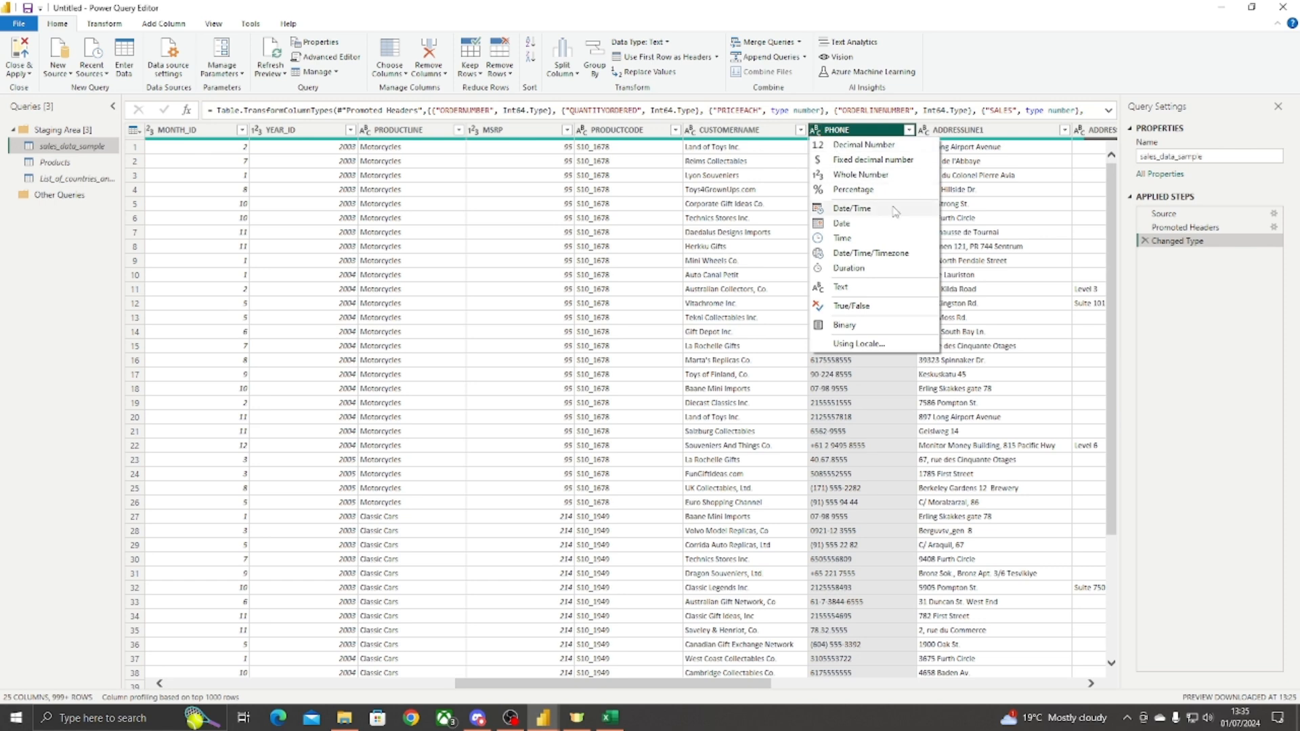
pyautogui.click(856, 175)
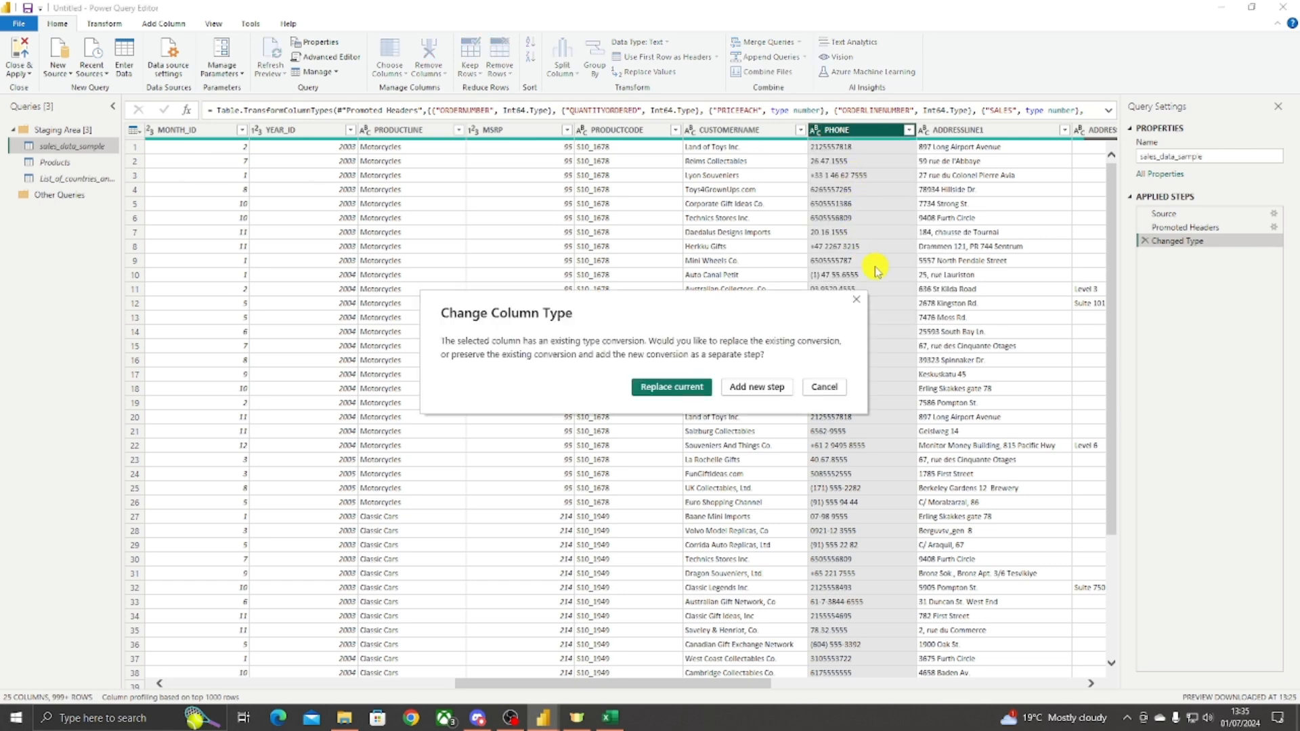
pyautogui.click(750, 386)
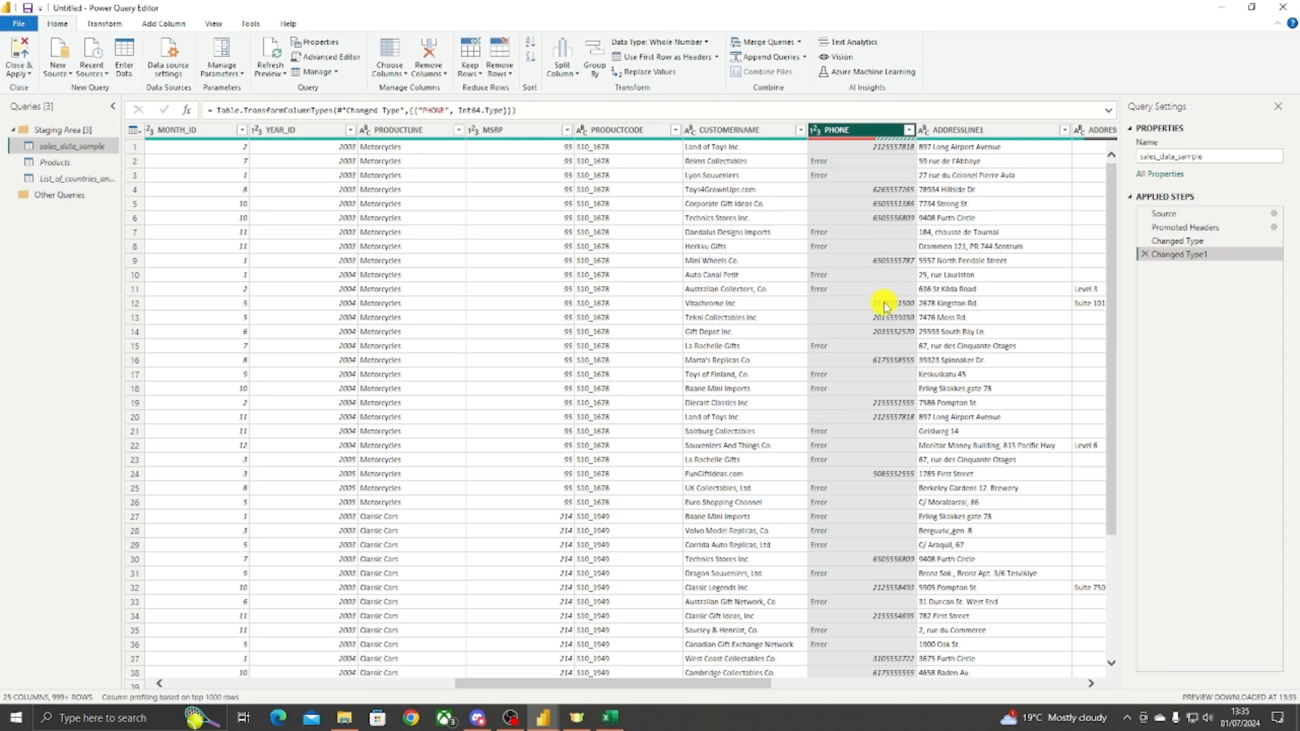
pyautogui.click(1145, 254)
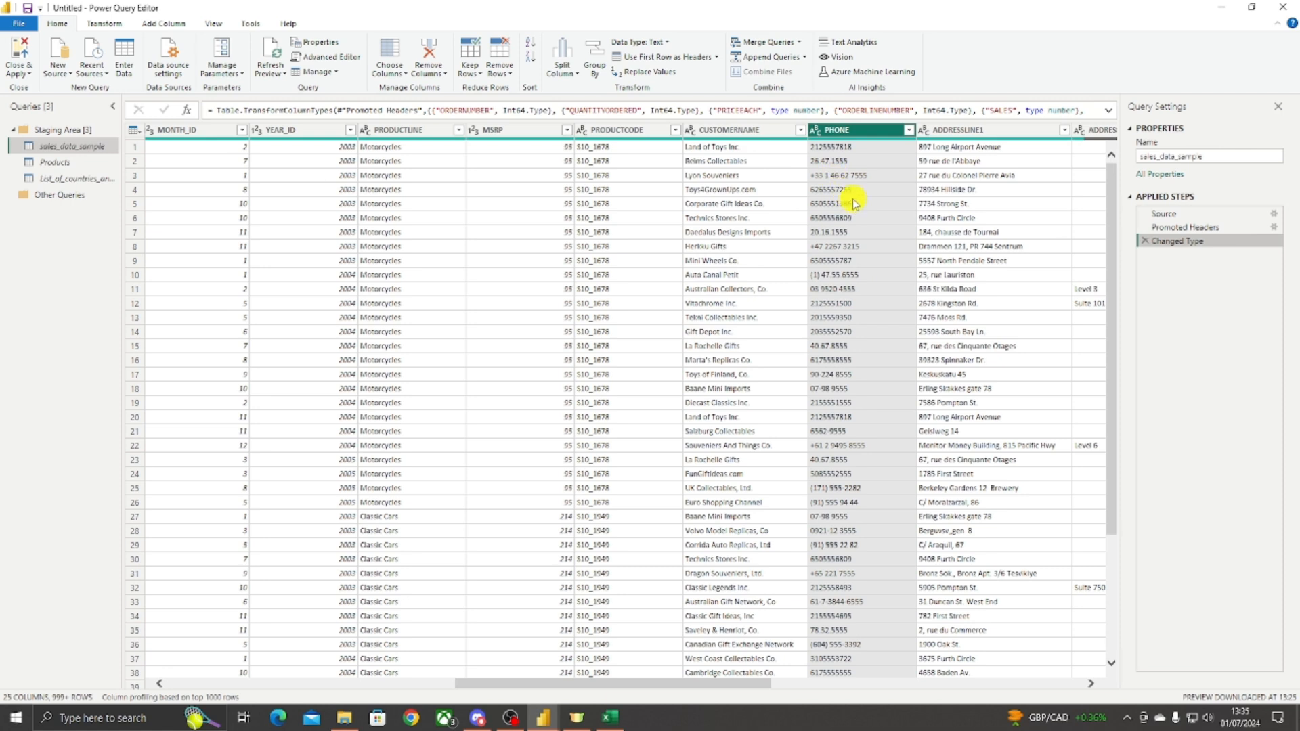
# Step: Remove the PHONE column from the sales_data_sample query
pyautogui.rightClick(864, 133)
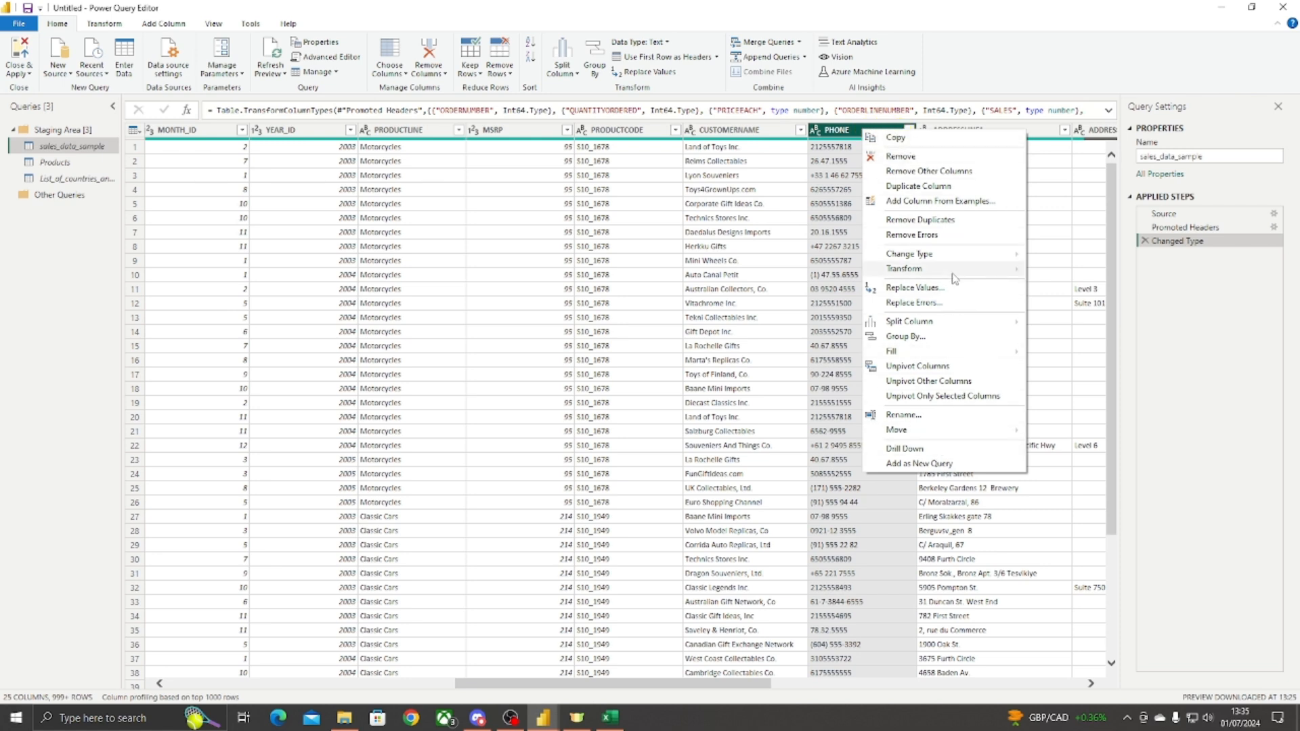
pyautogui.click(901, 156)
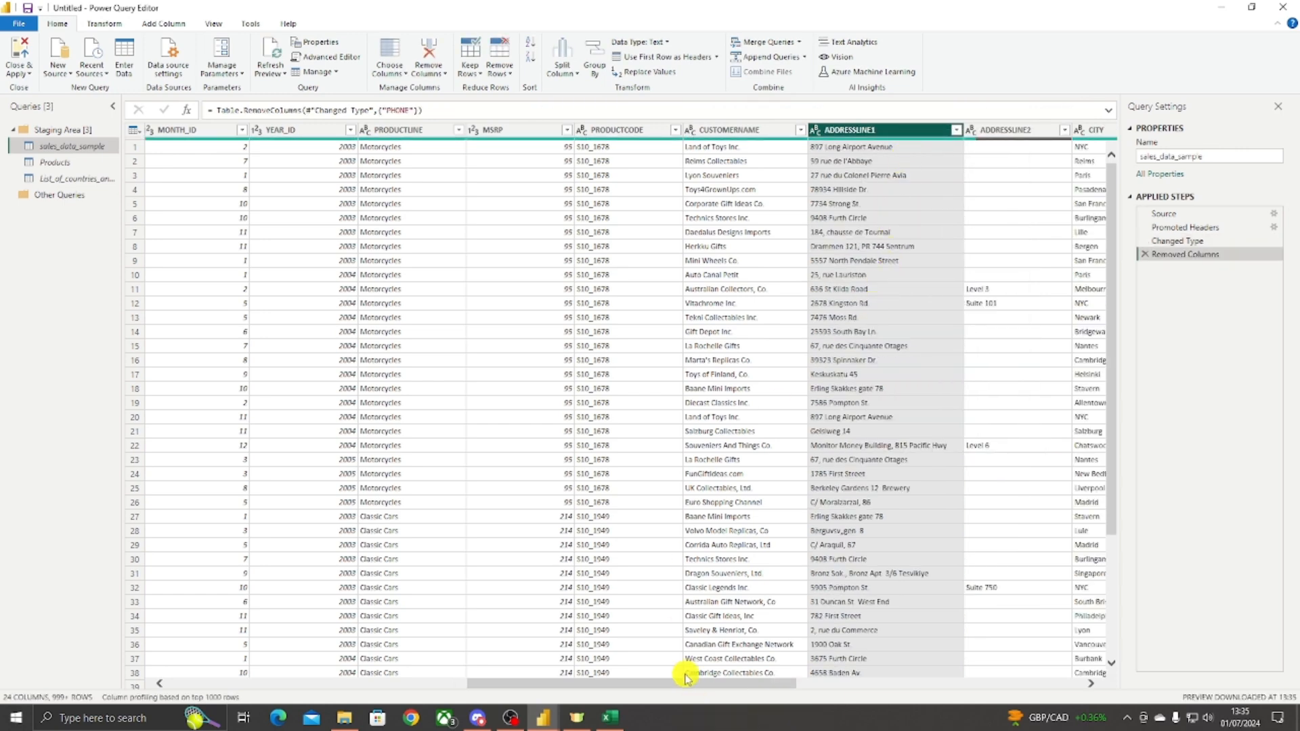
# Step: Examine the CITY column and its list of distinct city names for abbreviated entries, without applying a filter
pyautogui.moveTo(677, 684); pyautogui.dragTo(845, 682)
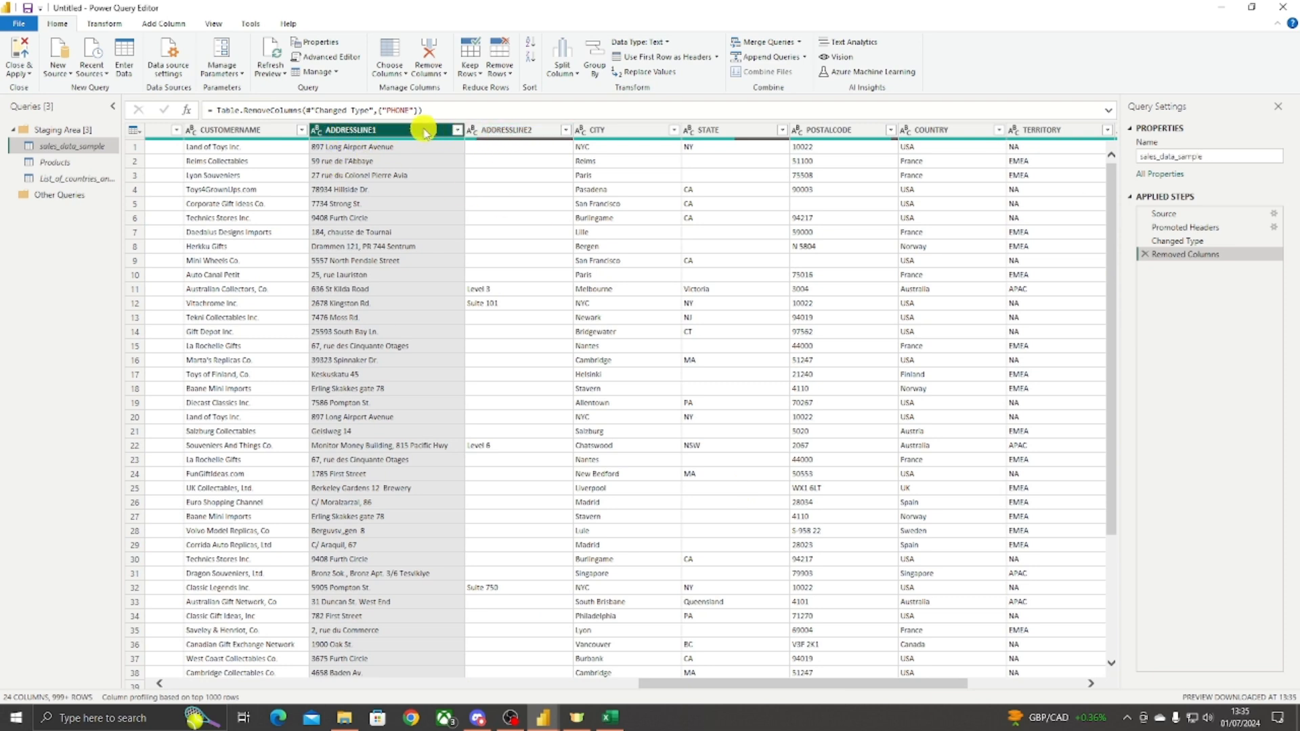
pyautogui.click(613, 130)
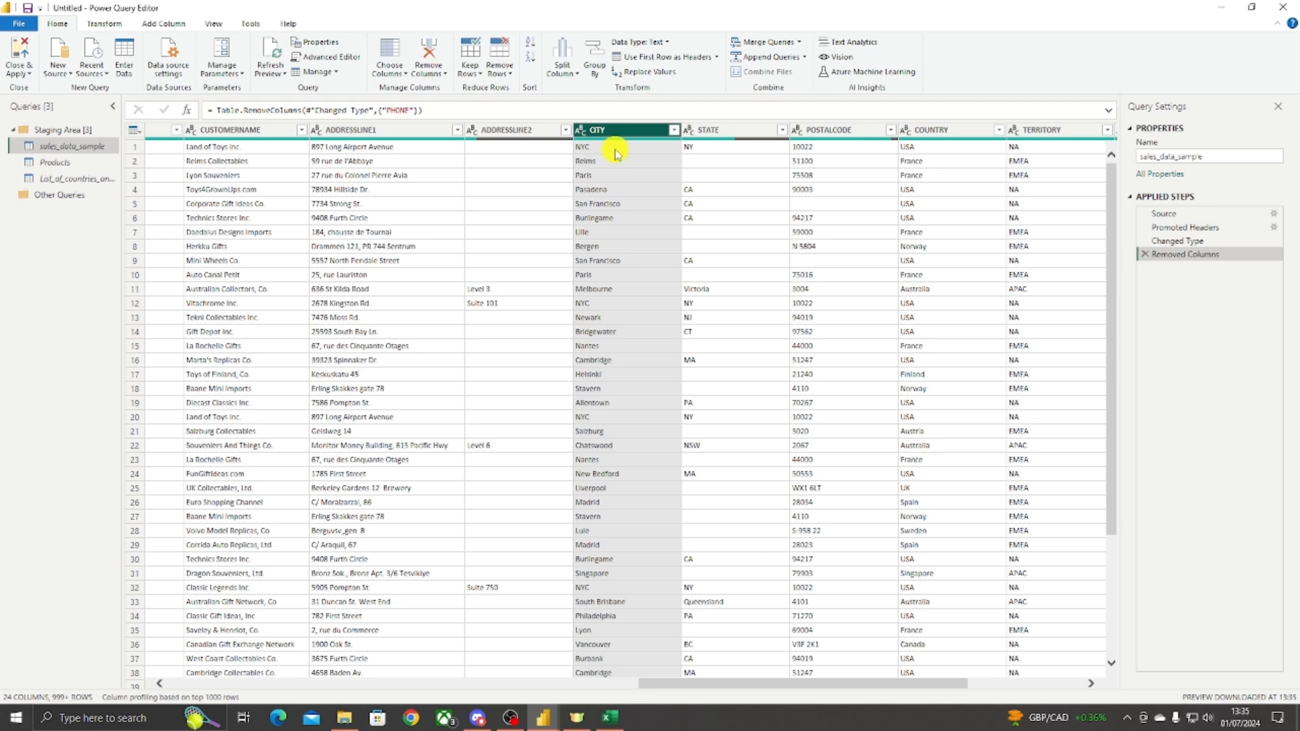
pyautogui.click(610, 148)
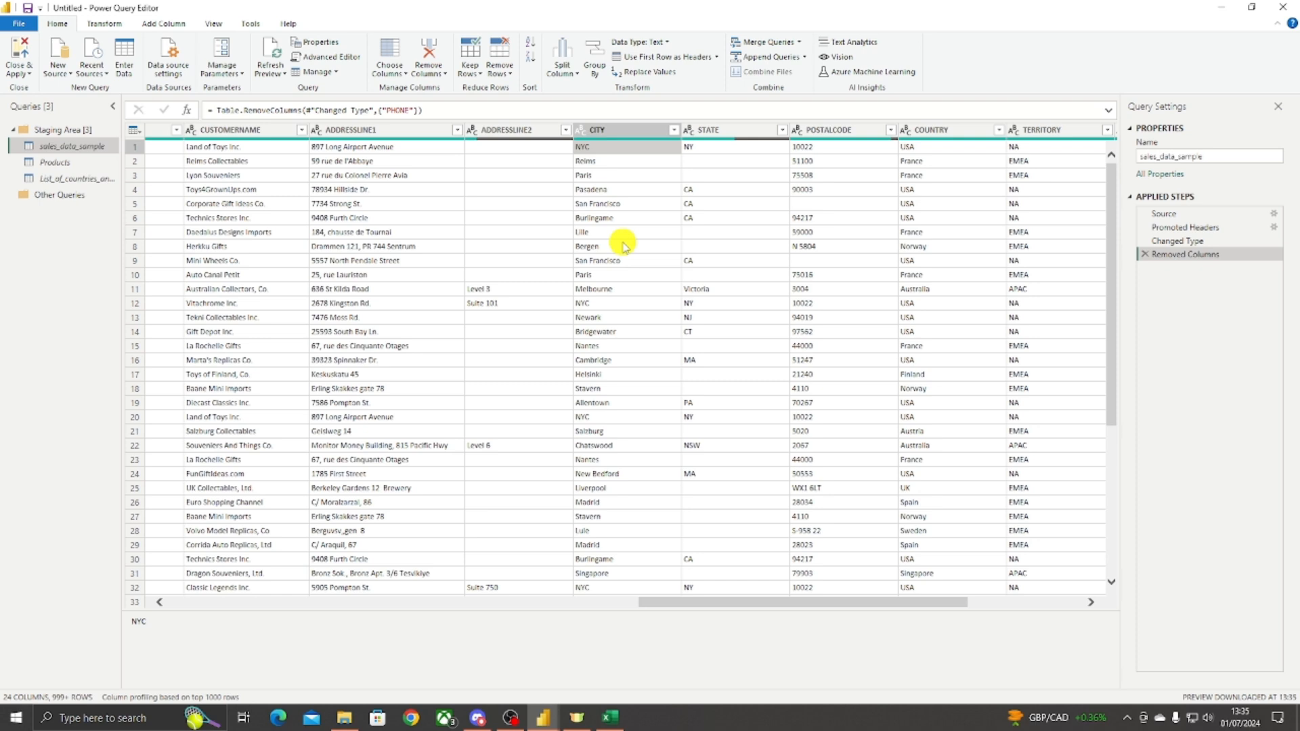
pyautogui.click(673, 130)
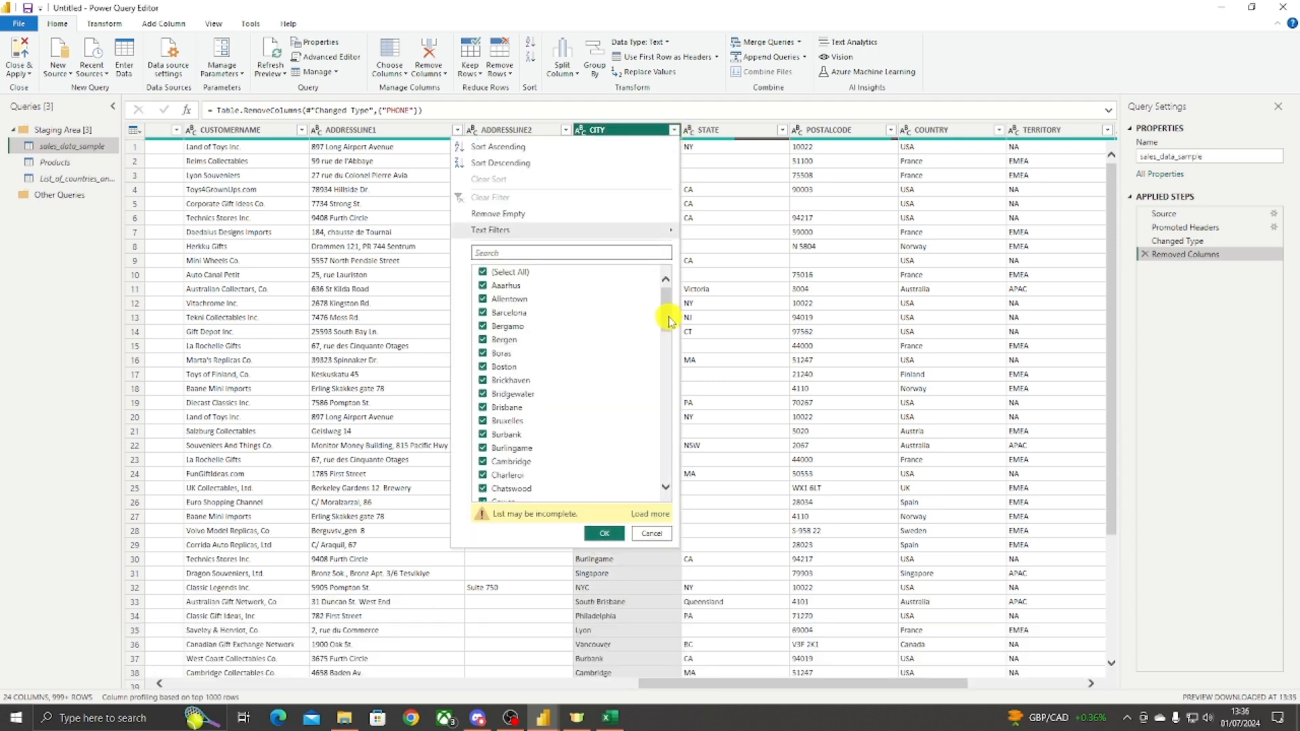
pyautogui.moveTo(665, 319); pyautogui.dragTo(664, 494)
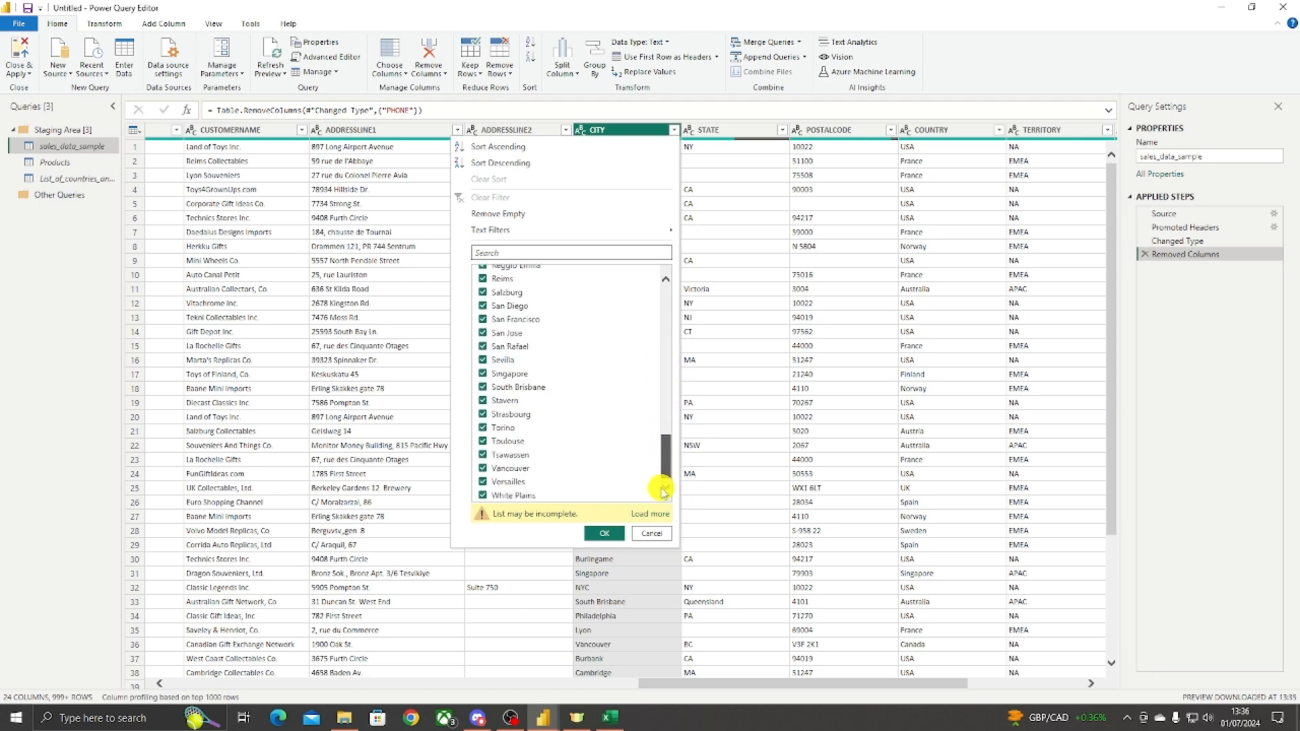
pyautogui.click(652, 534)
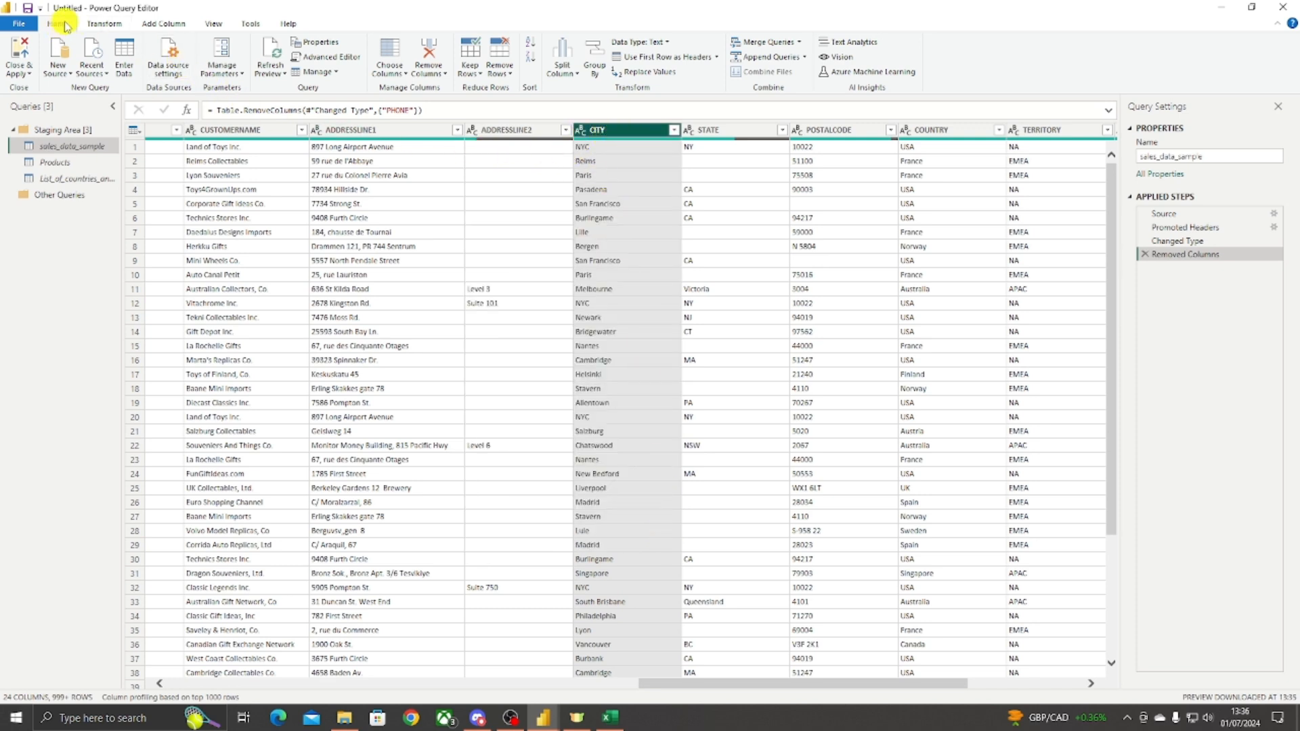
# Step: Replace the value NYC with New York City throughout the CITY column
pyautogui.click(647, 75)
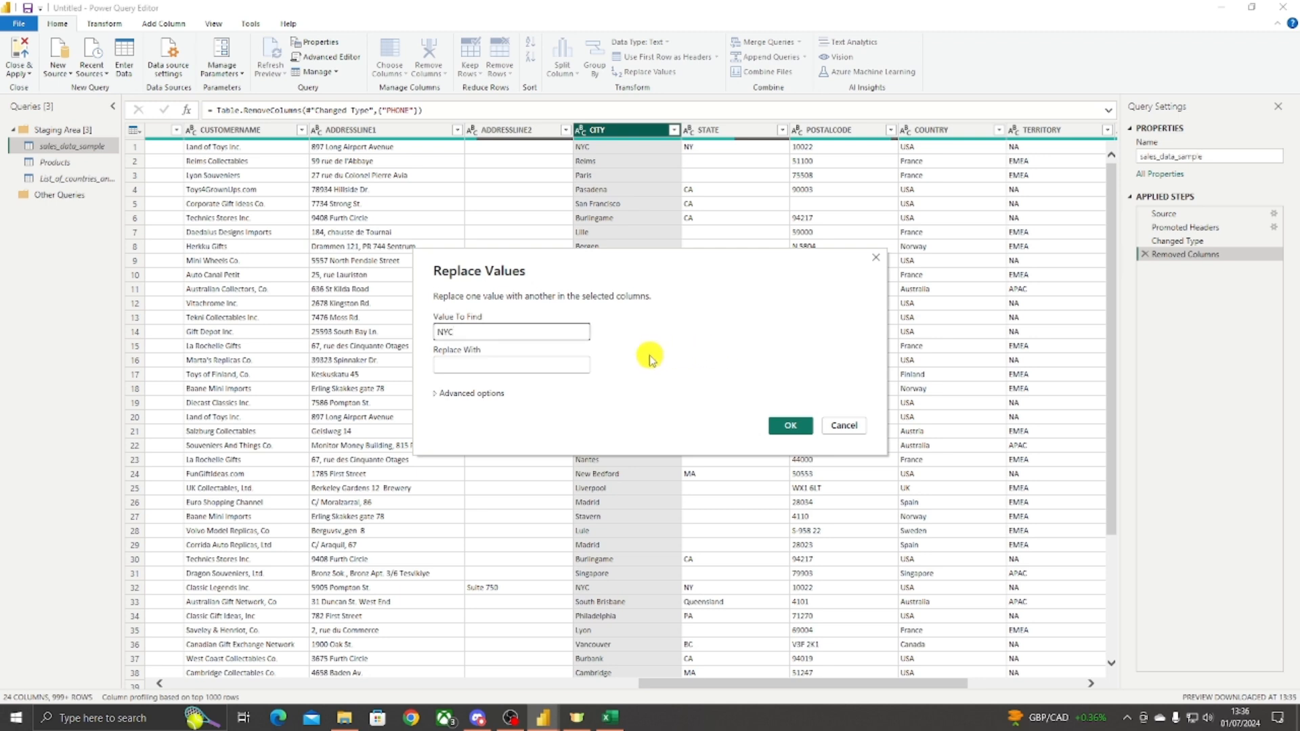
pyautogui.click(495, 365)
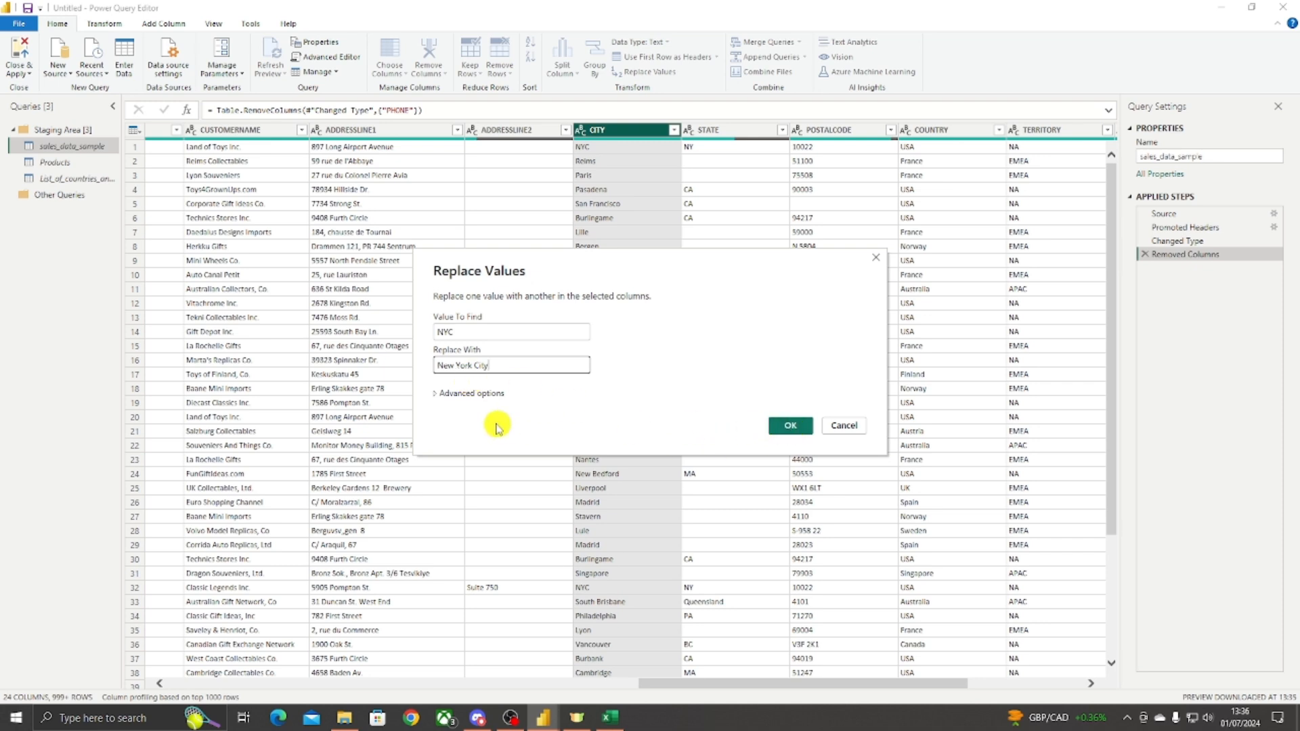
pyautogui.click(440, 394)
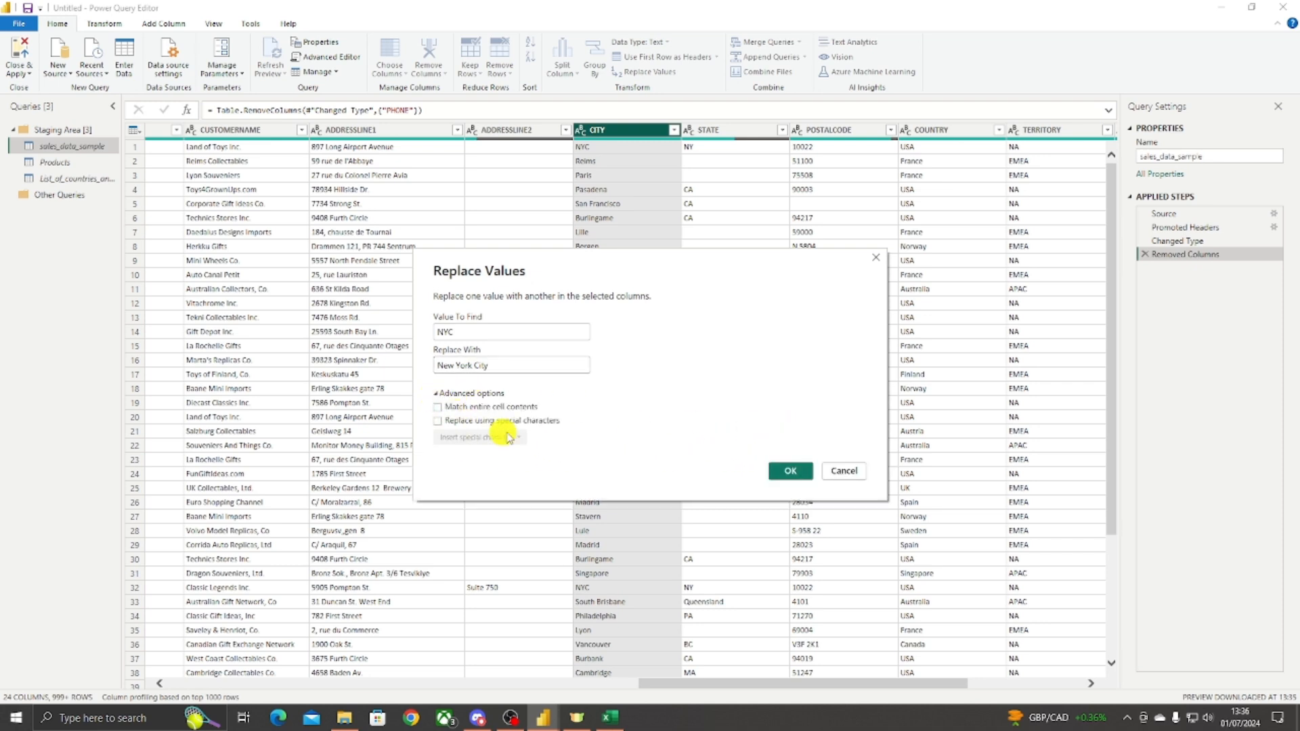
pyautogui.click(437, 394)
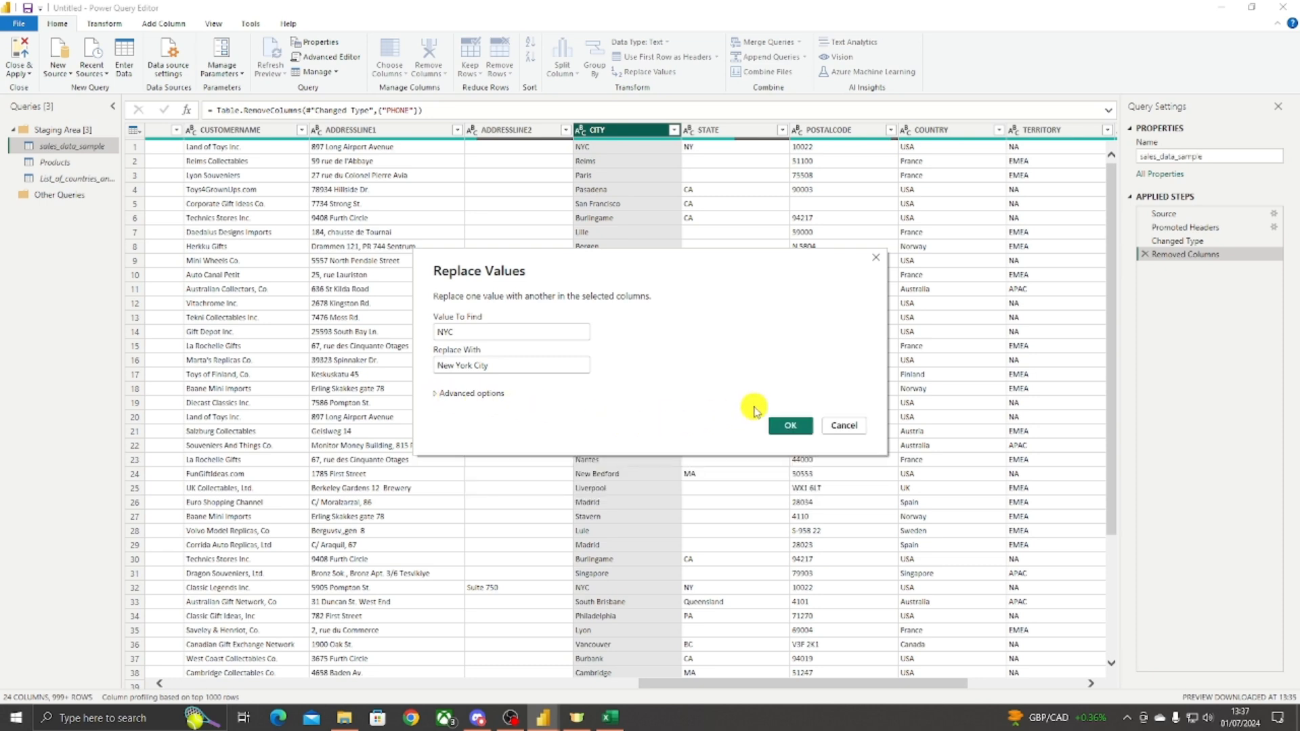
pyautogui.click(792, 426)
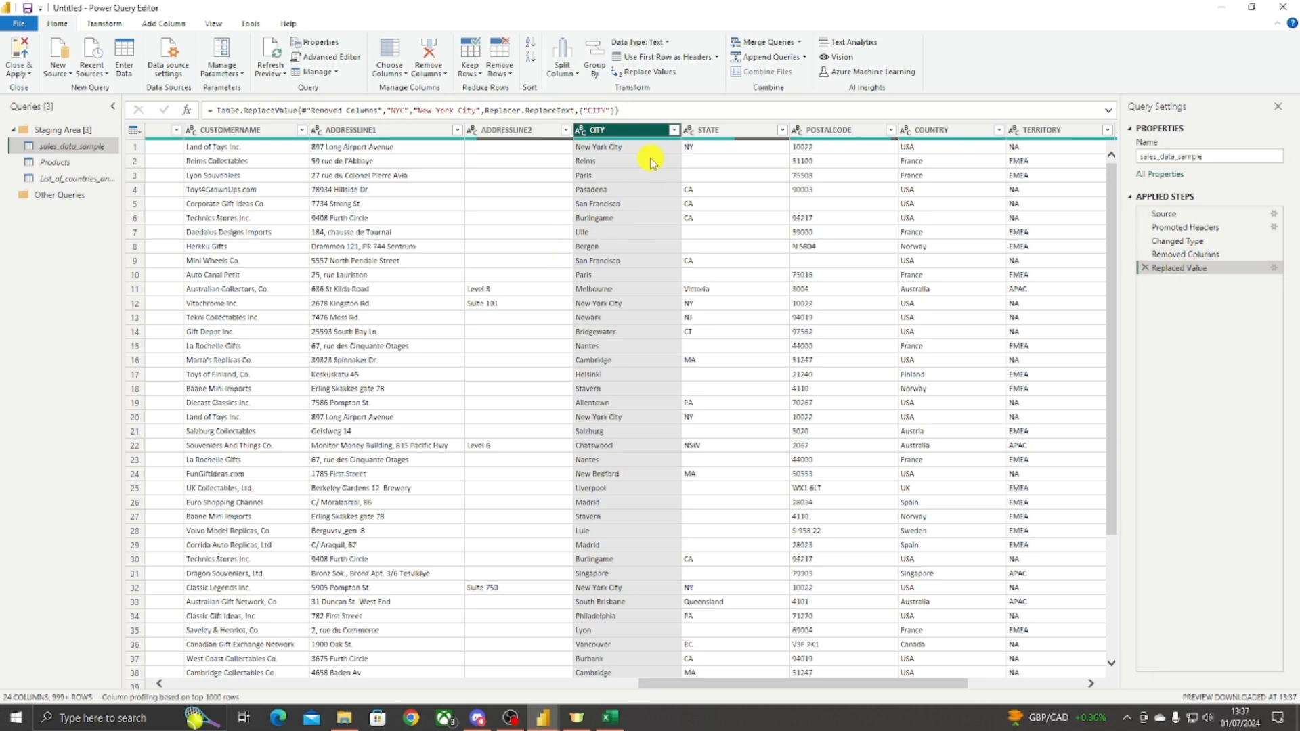
# Step: Search the CITY column's filter values for NYC and New York, without applying a filter
pyautogui.click(619, 175)
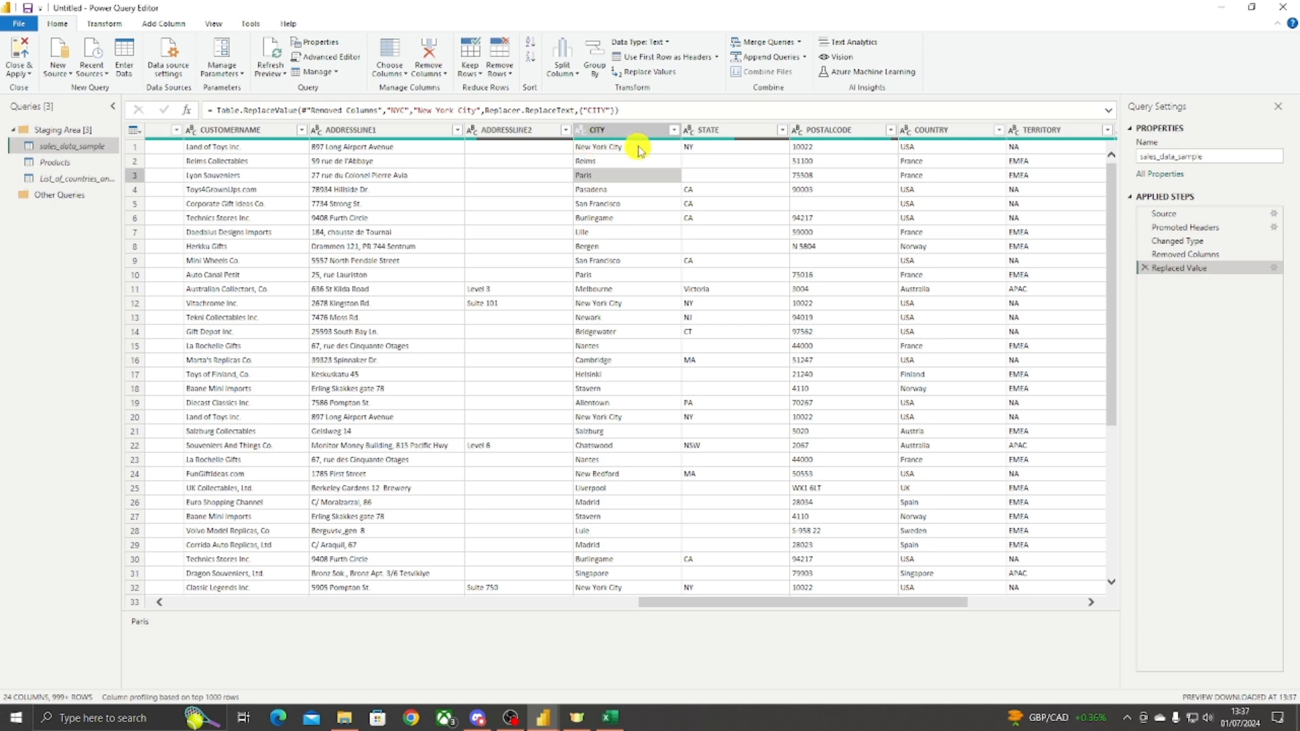
pyautogui.click(673, 130)
pyautogui.click(540, 254)
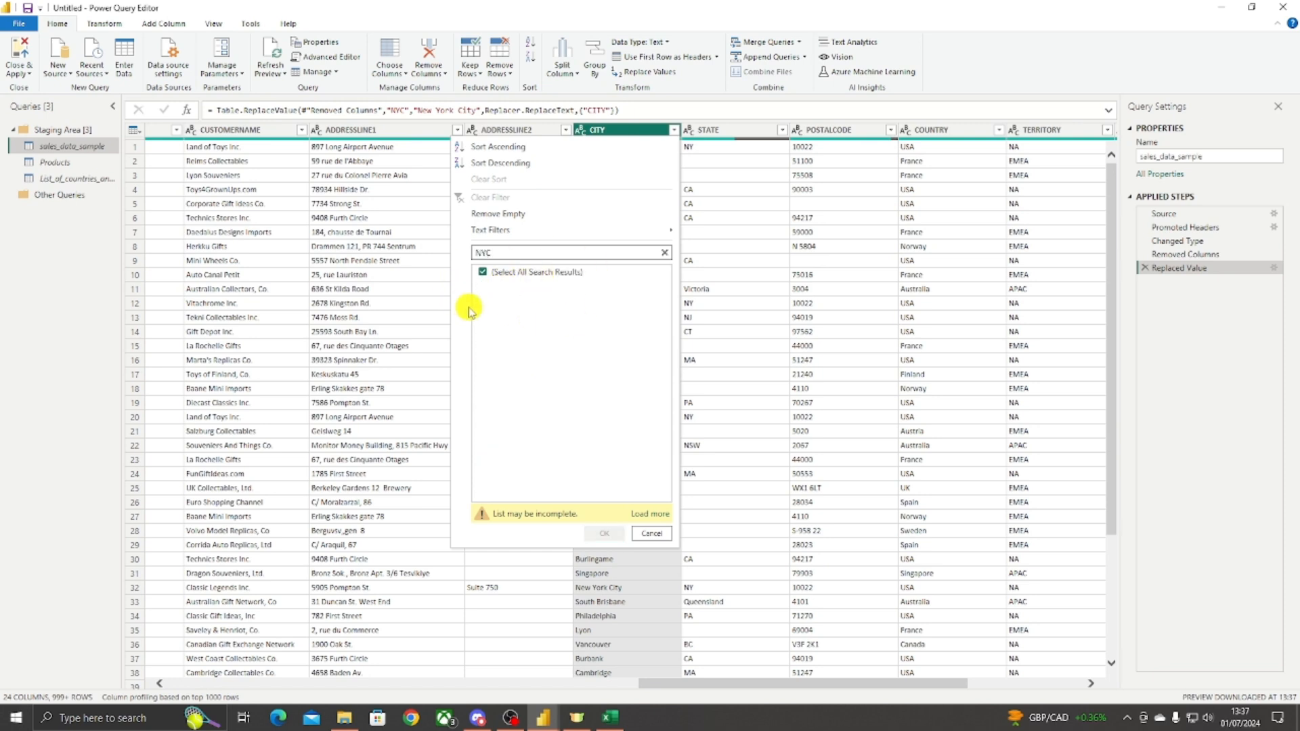
pyautogui.write('New Yo')
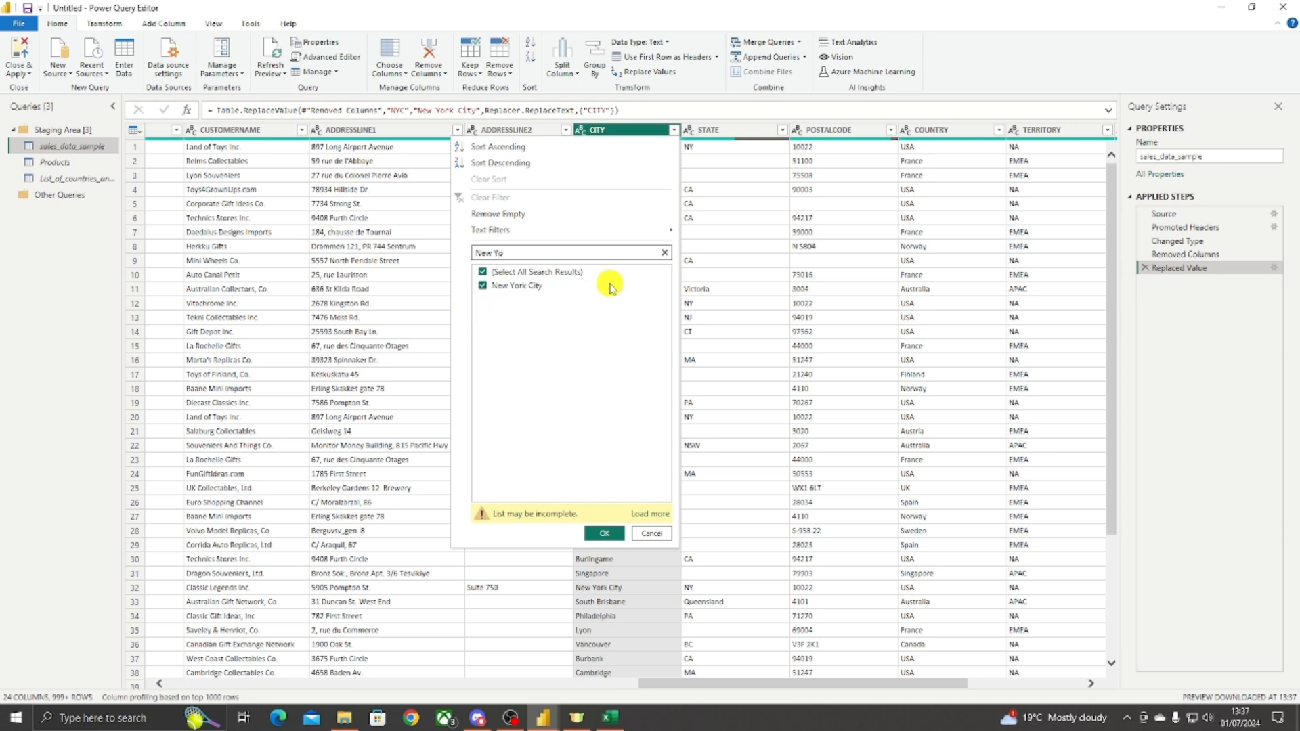
pyautogui.click(655, 534)
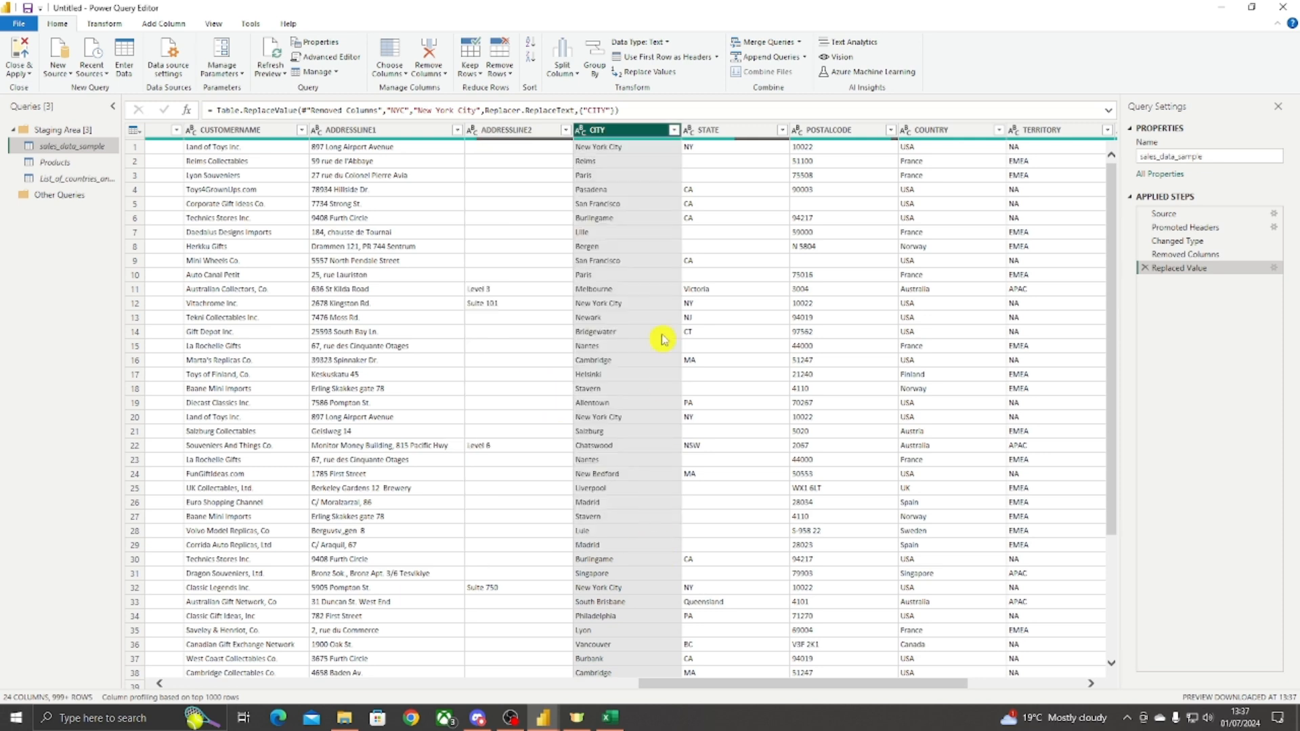
# Step: Review the STATE column, and remove the POSTALCODE column from the sales_data_sample query
pyautogui.click(609, 162)
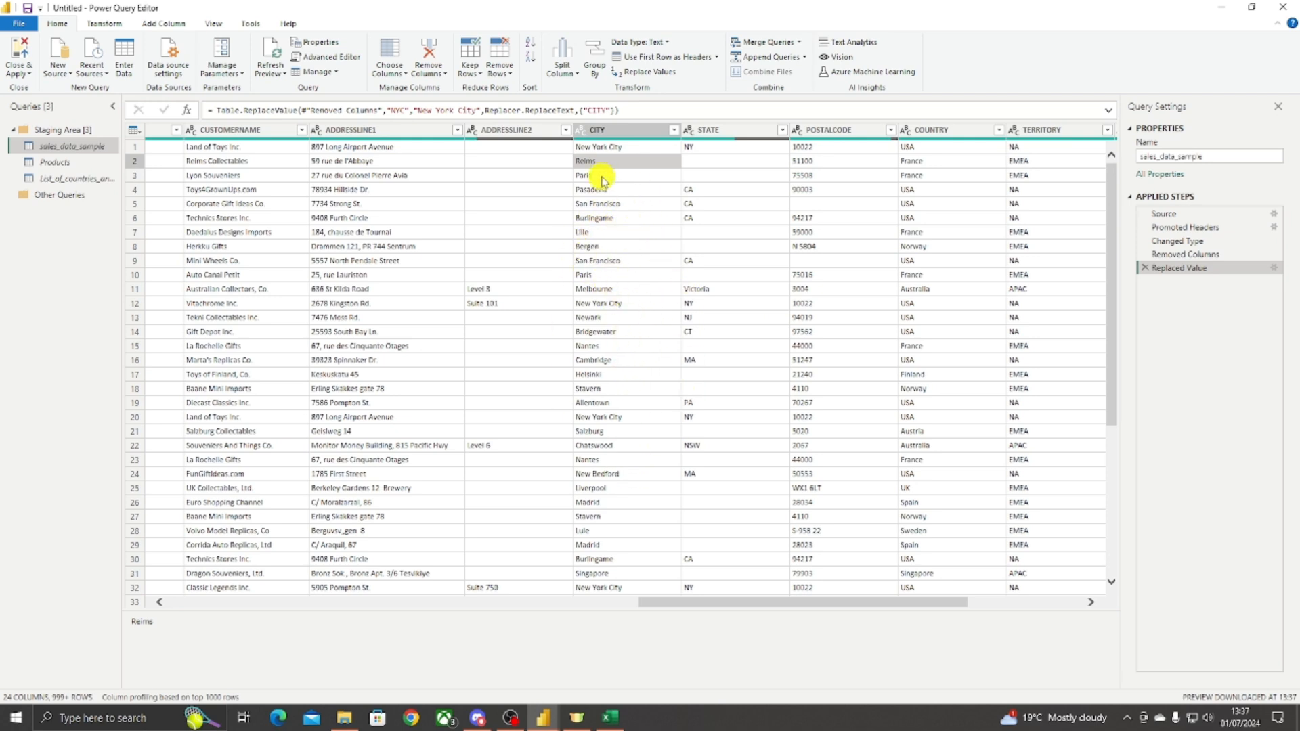
pyautogui.click(720, 174)
pyautogui.click(728, 132)
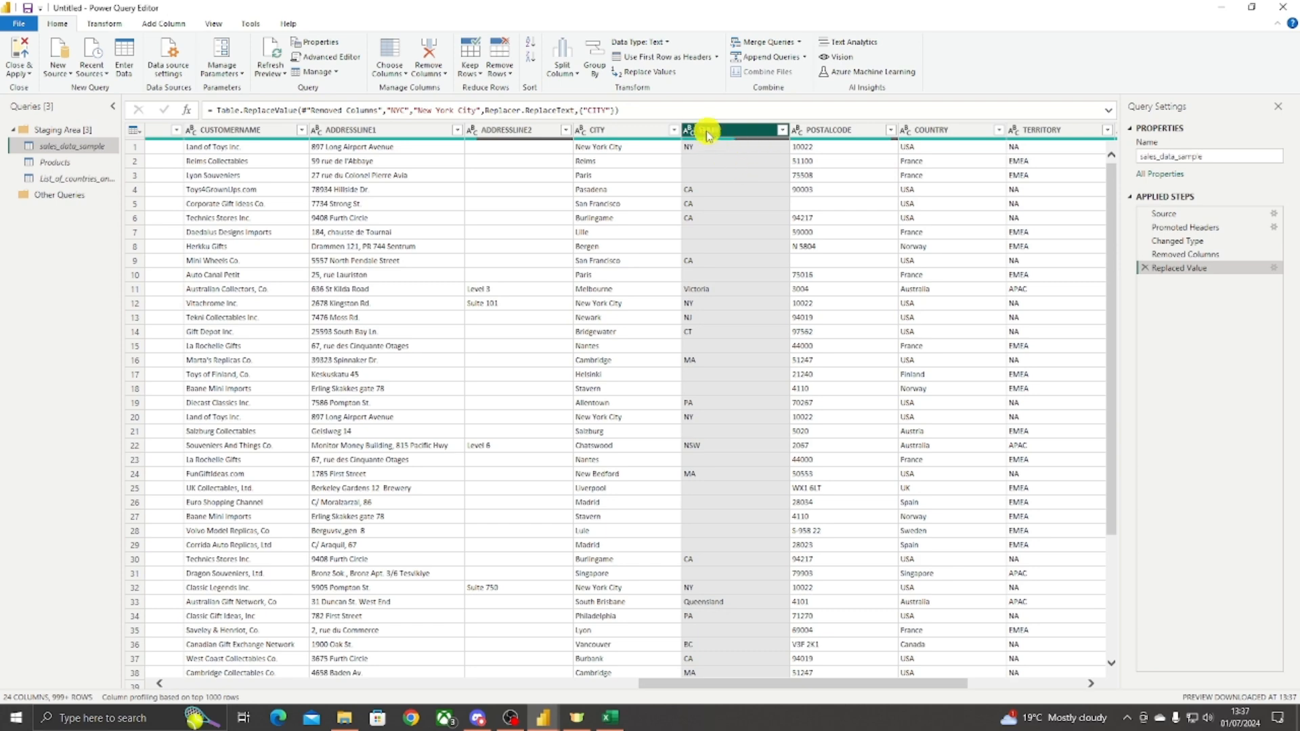
pyautogui.moveTo(688, 685); pyautogui.dragTo(760, 685)
pyautogui.click(650, 130)
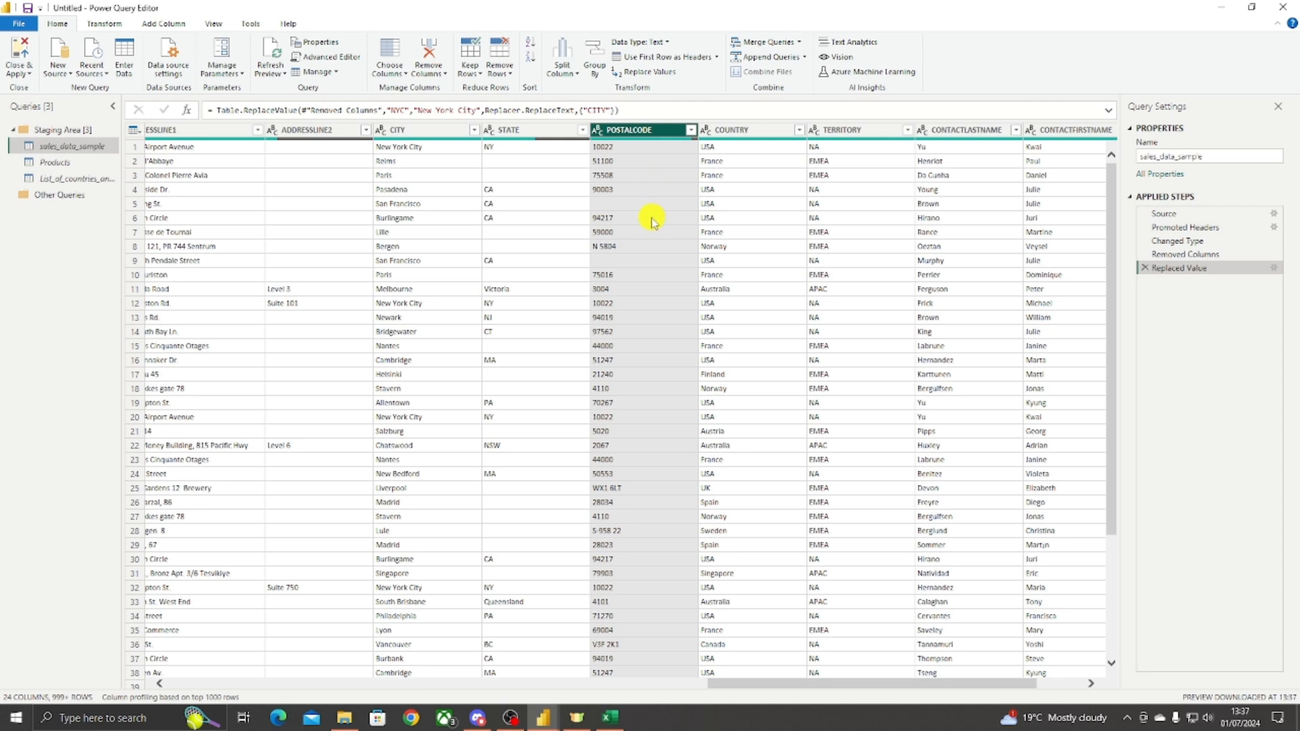
pyautogui.rightClick(671, 140)
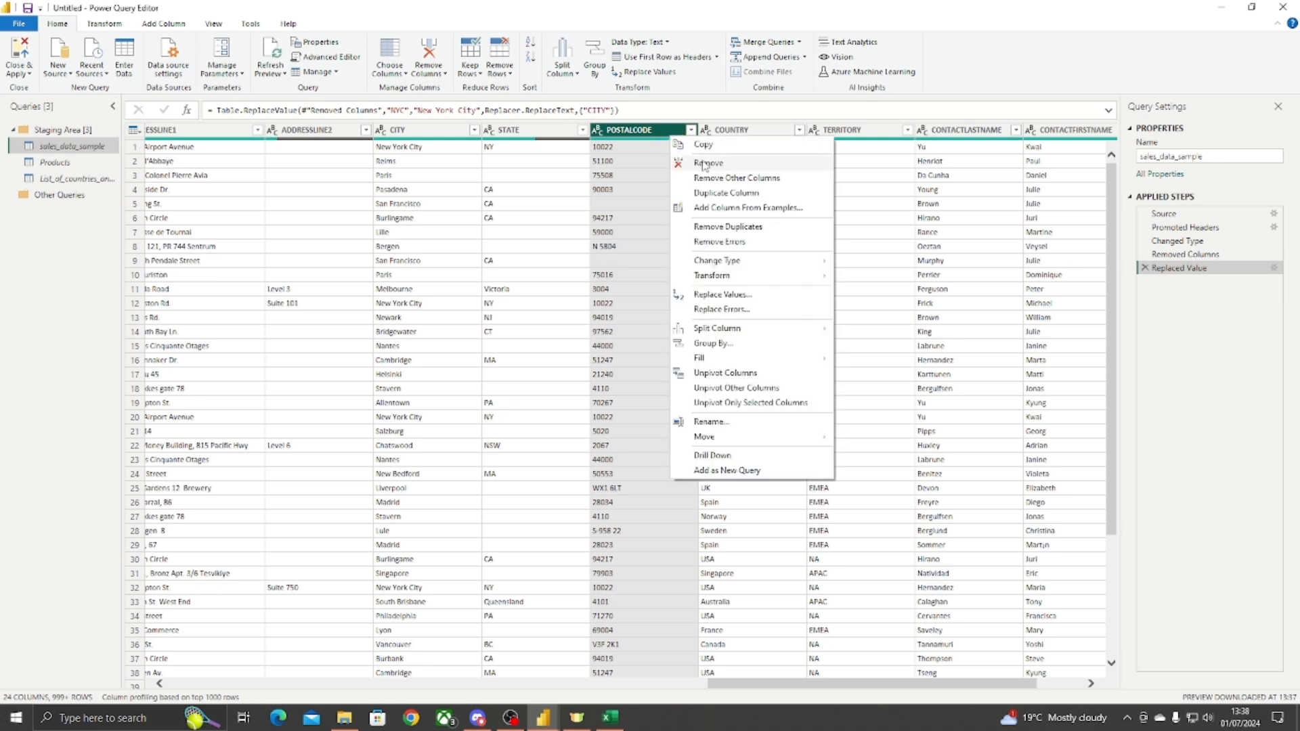
pyautogui.click(708, 163)
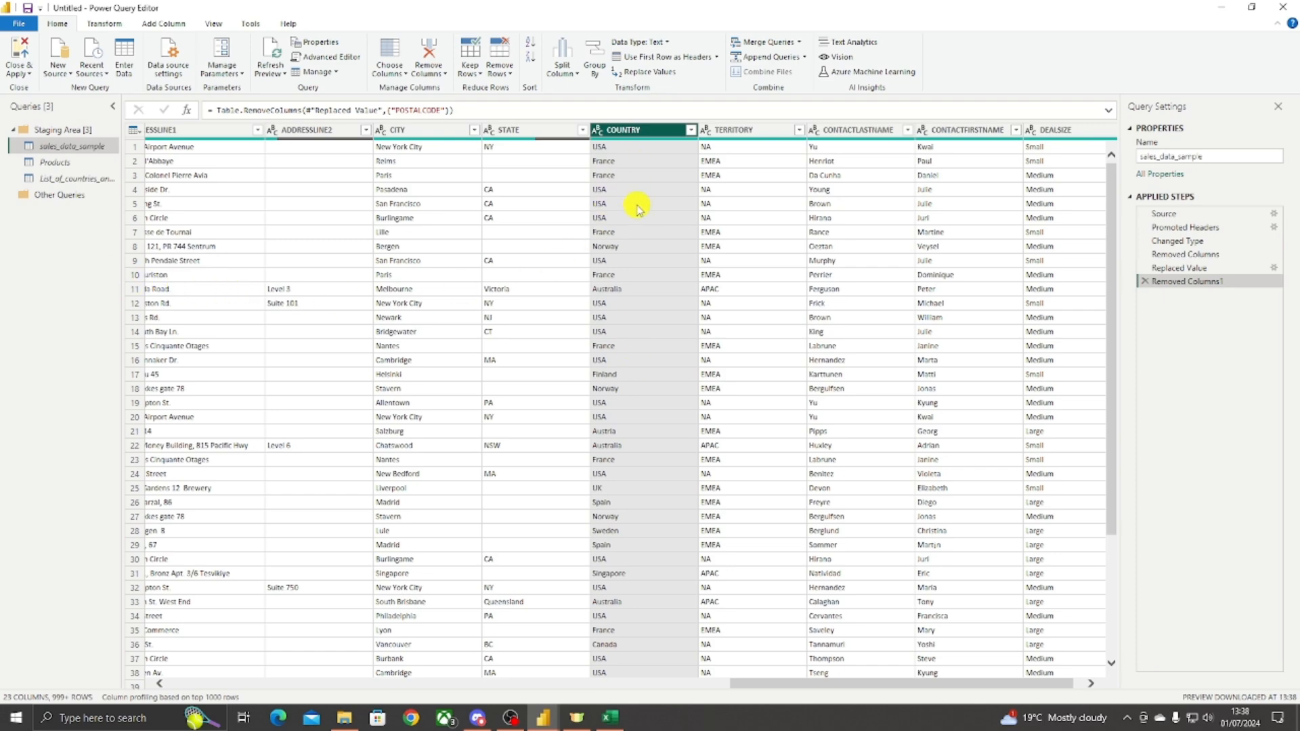
# Step: Compare how country names are written in the countries list's Location column and the sales query's COUNTRY column
pyautogui.click(74, 178)
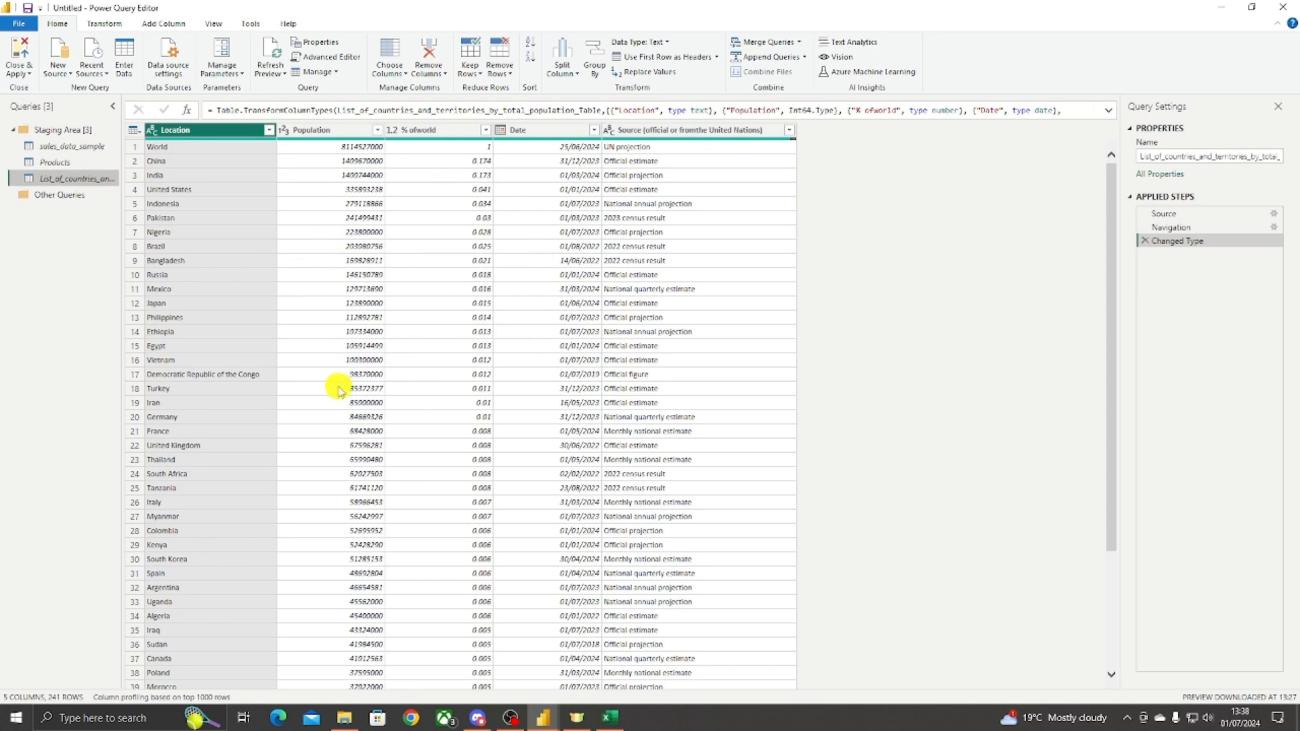
pyautogui.click(68, 146)
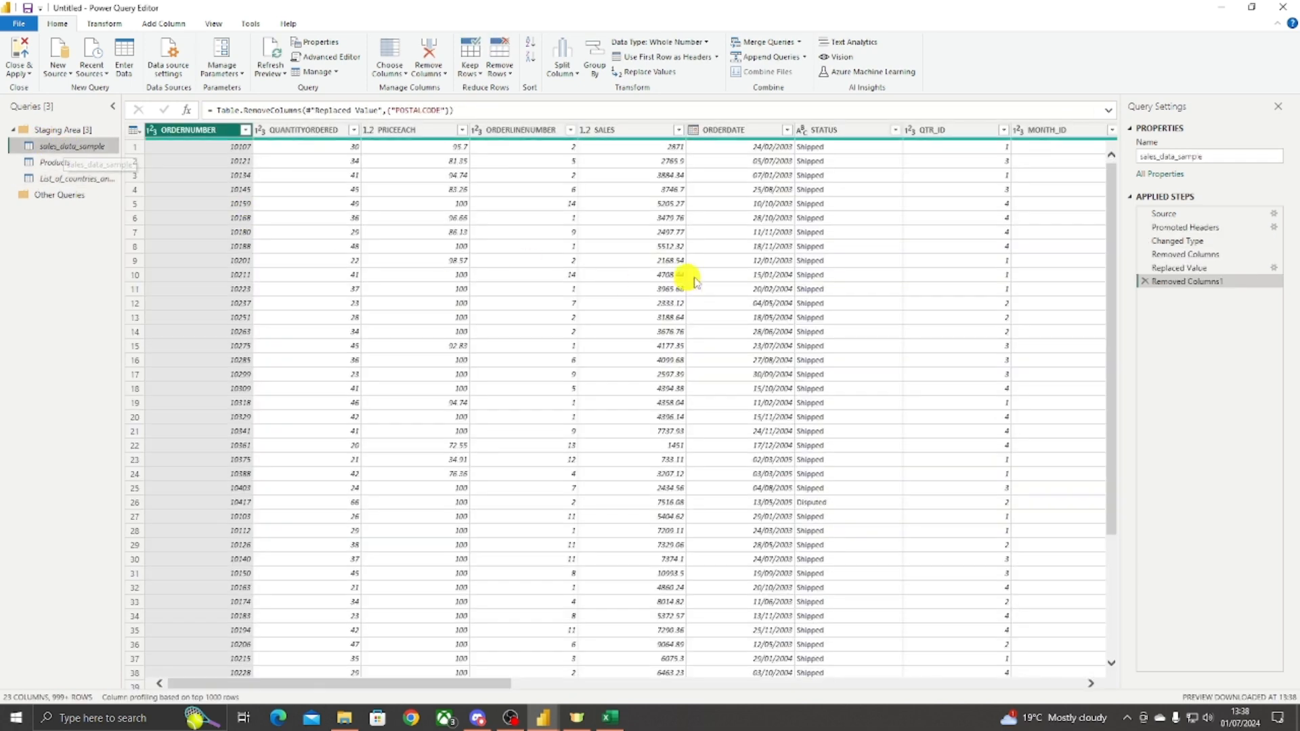
pyautogui.moveTo(474, 686); pyautogui.dragTo(857, 684)
pyautogui.moveTo(774, 687); pyautogui.dragTo(892, 684)
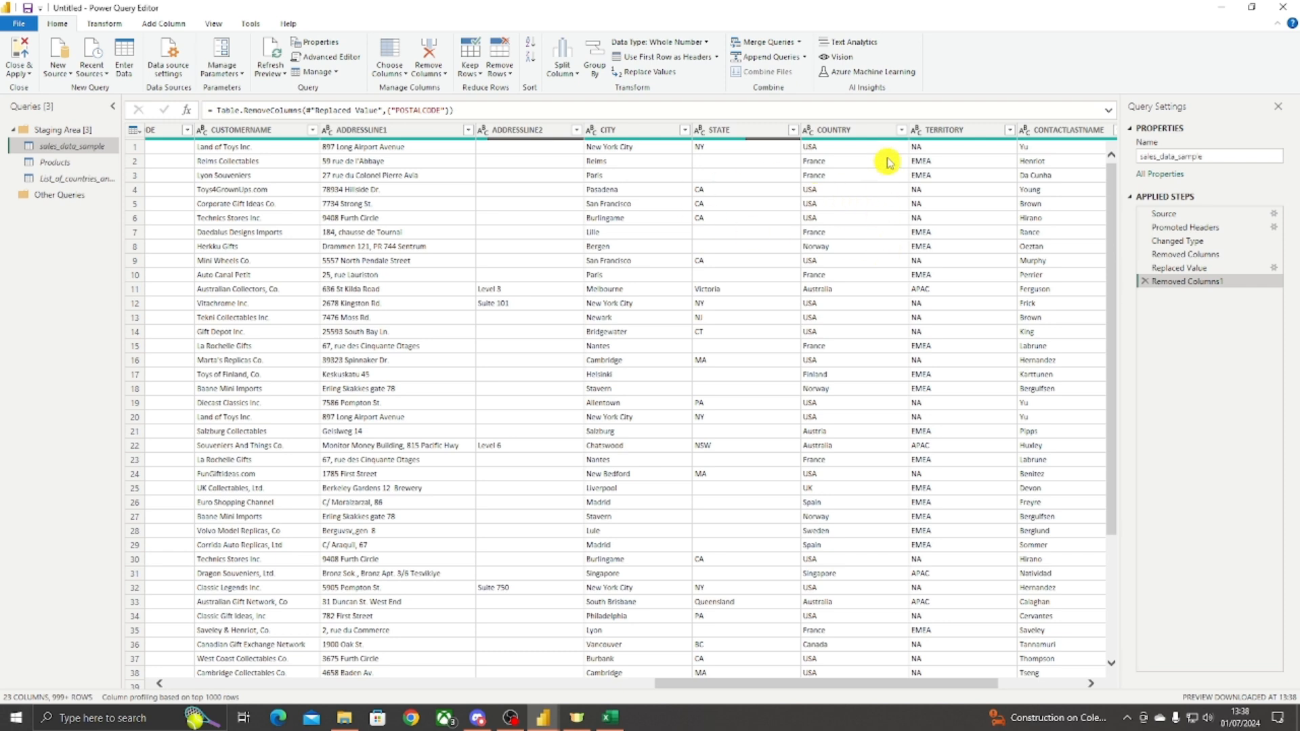
pyautogui.click(837, 148)
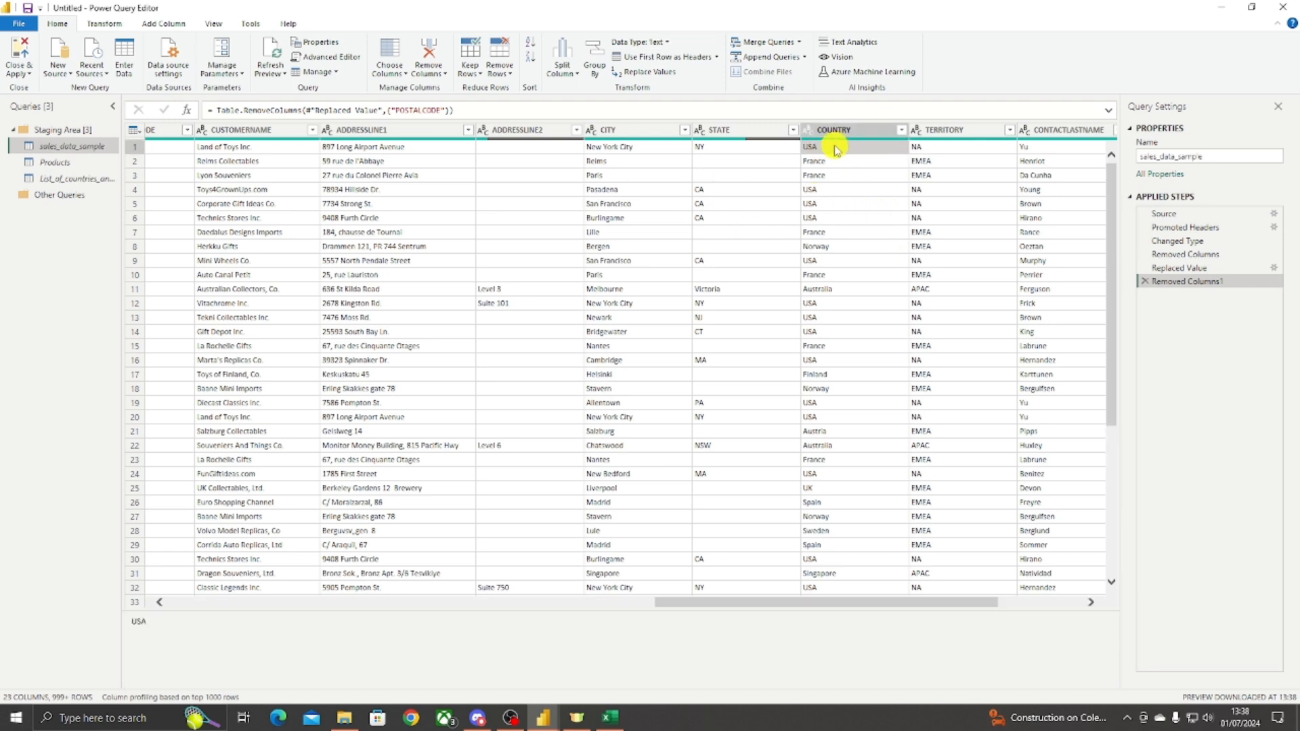
pyautogui.click(821, 488)
# Step: Search the countries list's Location filter values for USA and United, without applying a filter
pyautogui.click(86, 178)
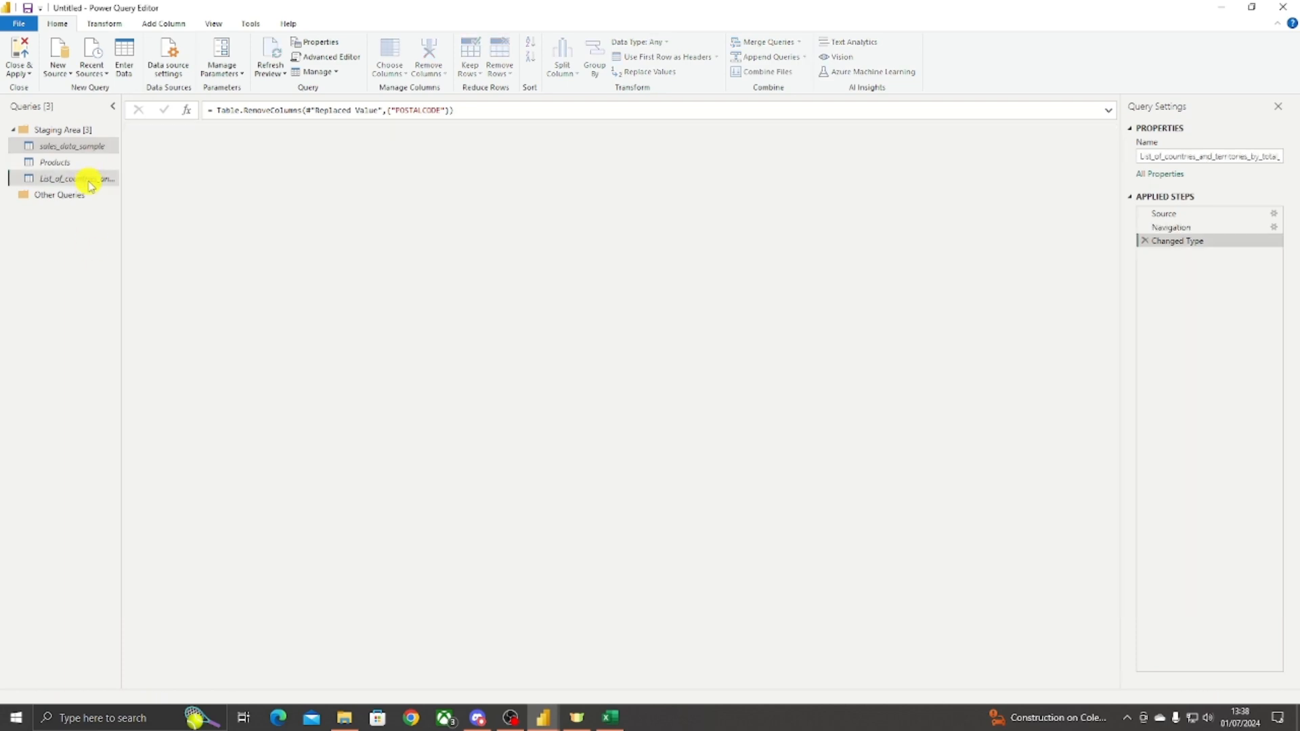
pyautogui.click(269, 130)
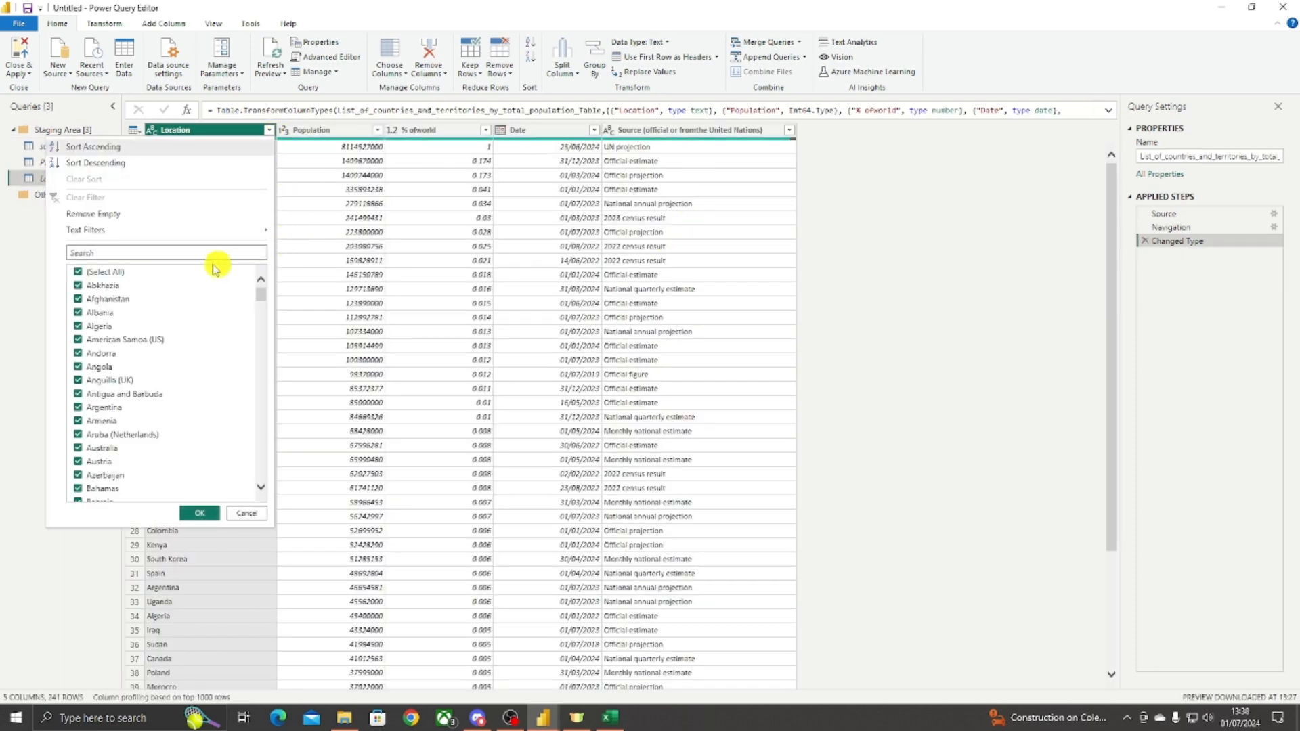
pyautogui.write('USA')
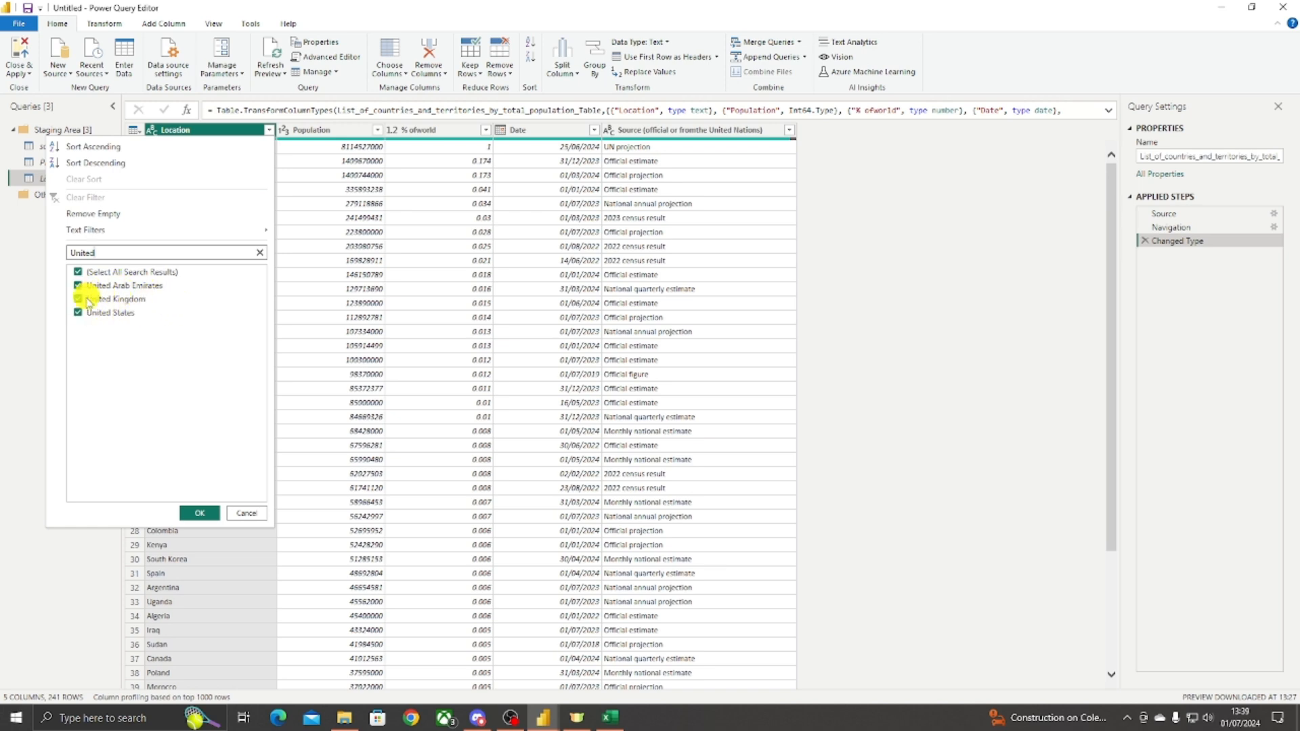
pyautogui.click(248, 514)
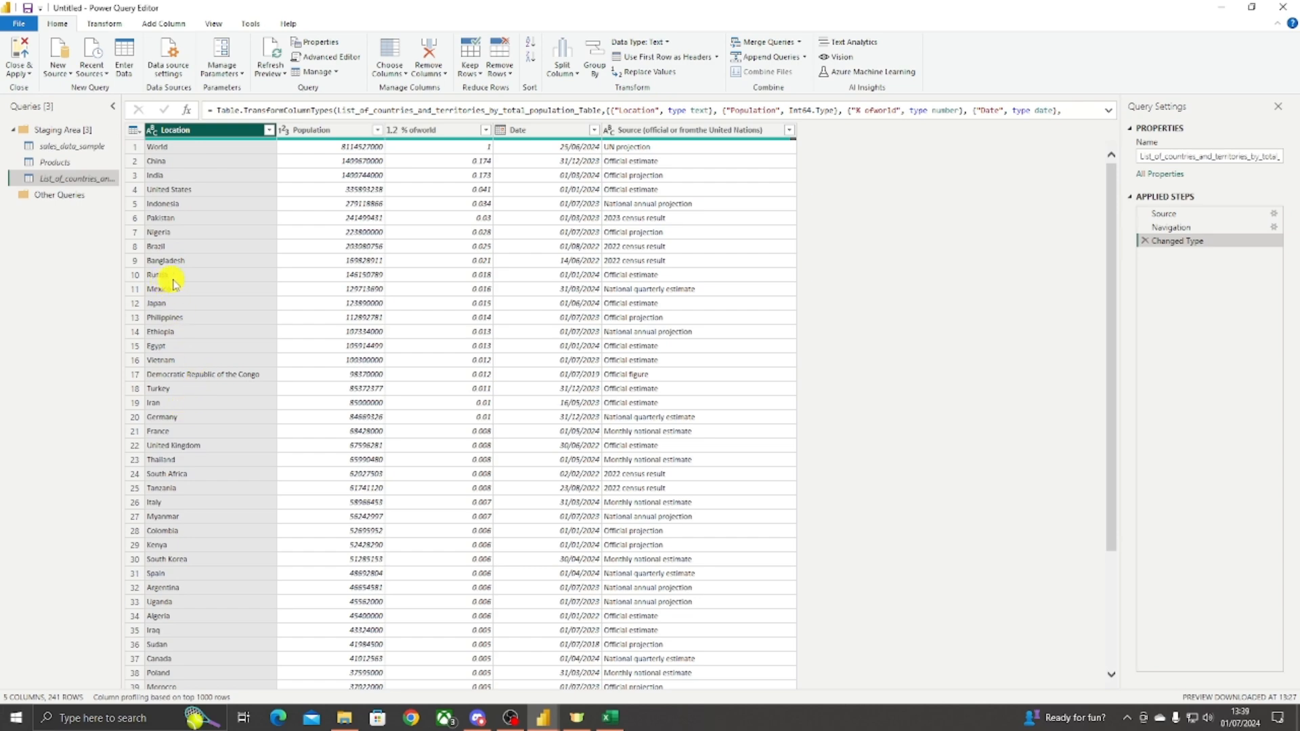
# Step: Replace the value USA with United States in the COUNTRY column of the sales_data_sample query
pyautogui.click(68, 146)
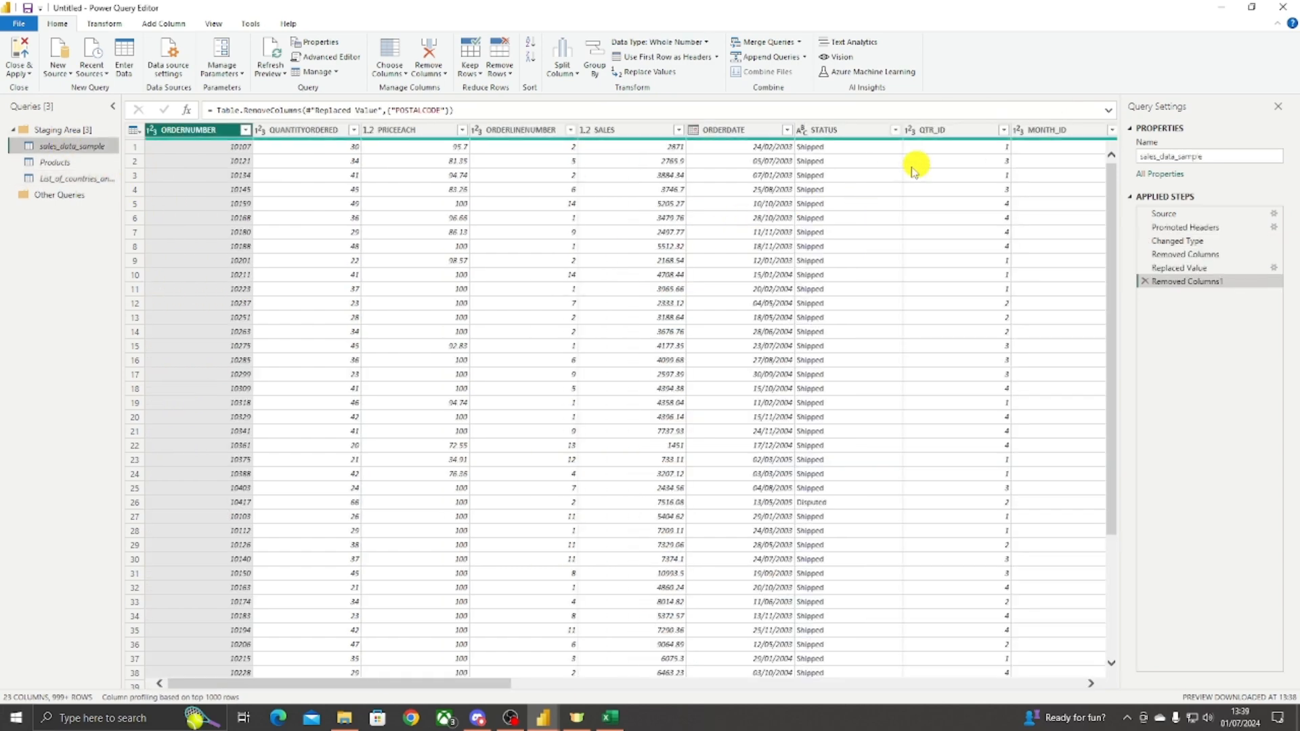
pyautogui.click(1091, 684)
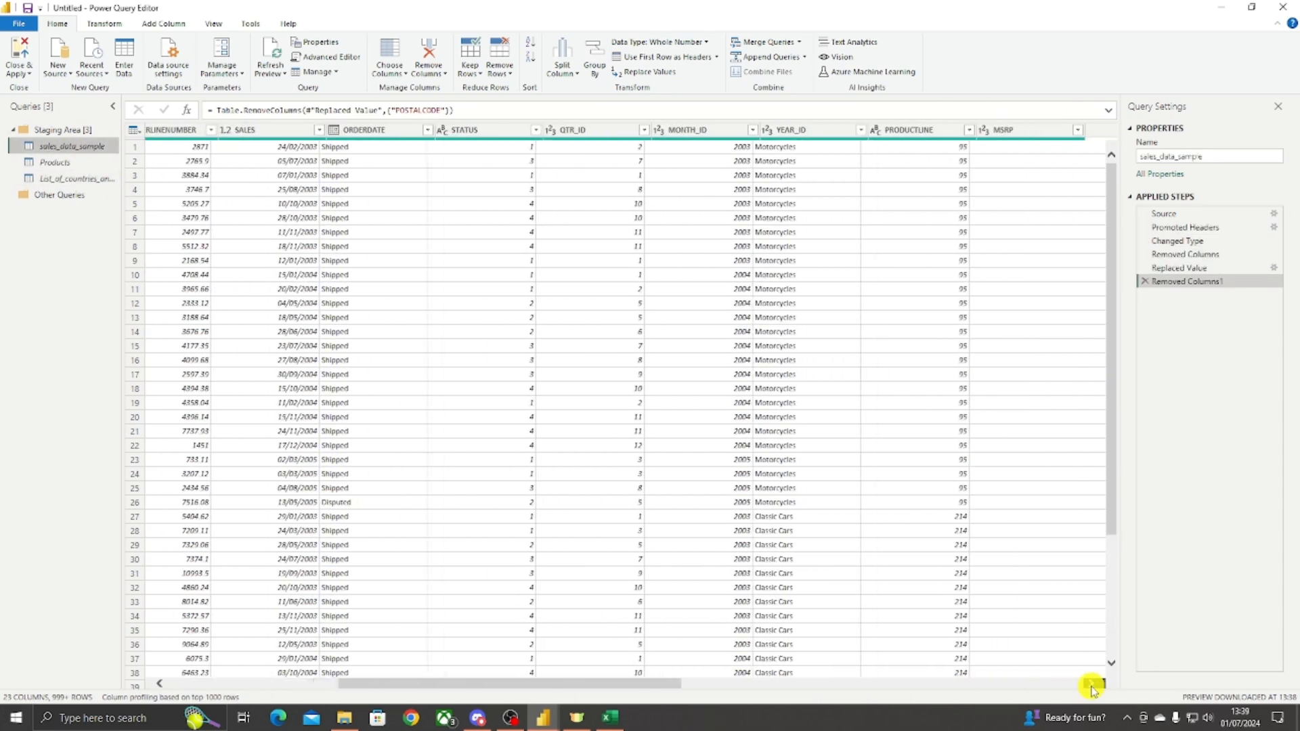
pyautogui.click(1091, 684)
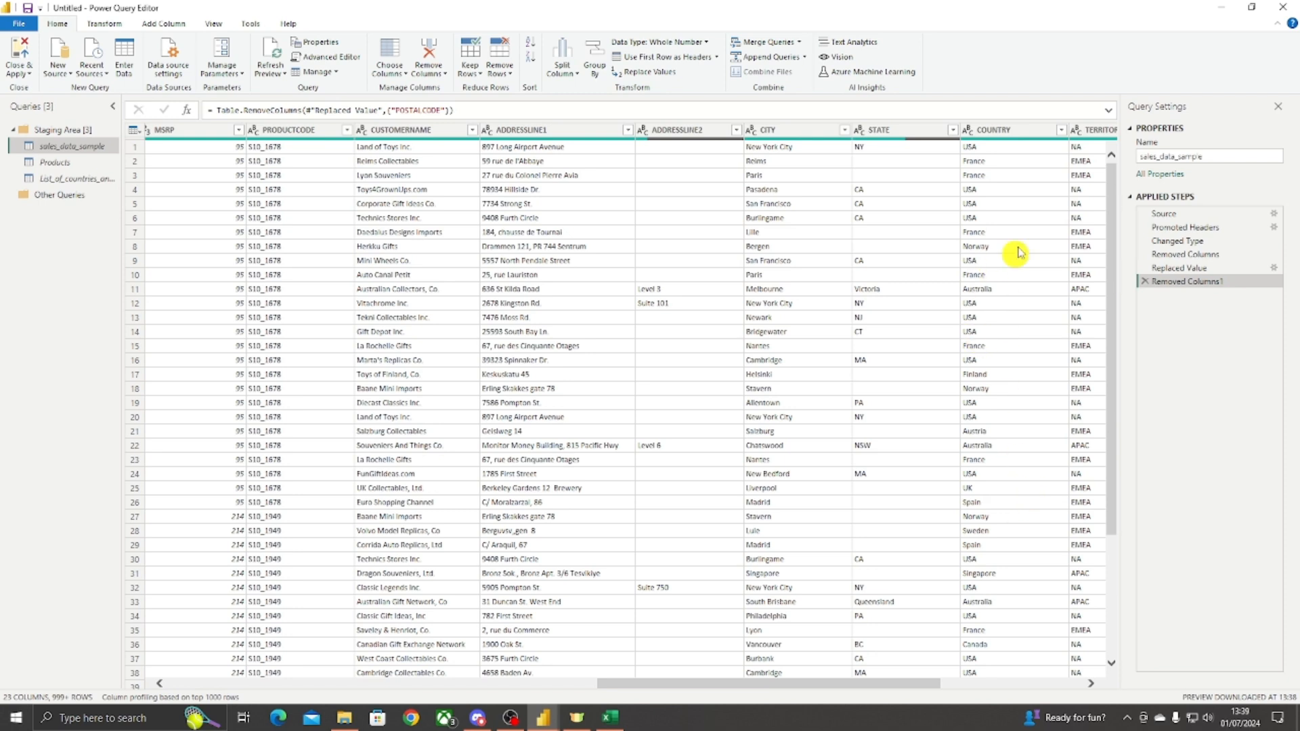
pyautogui.click(1026, 130)
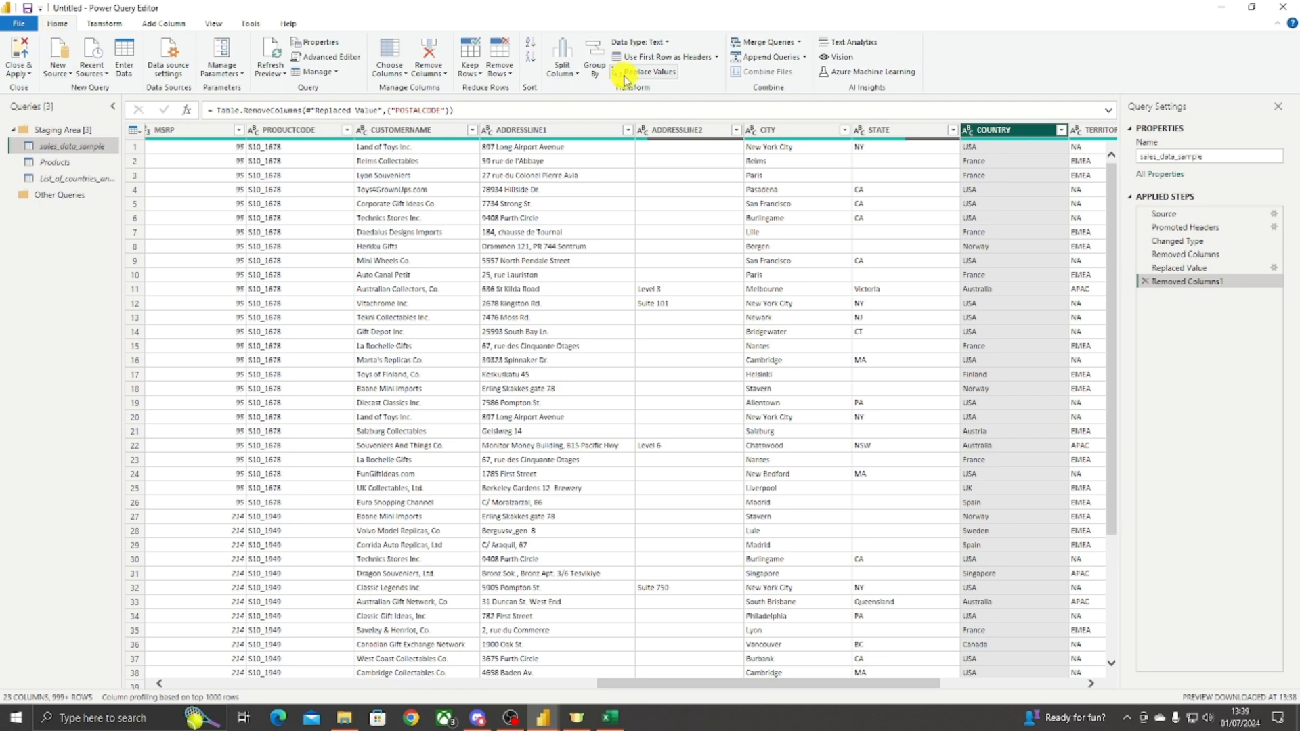
pyautogui.click(657, 73)
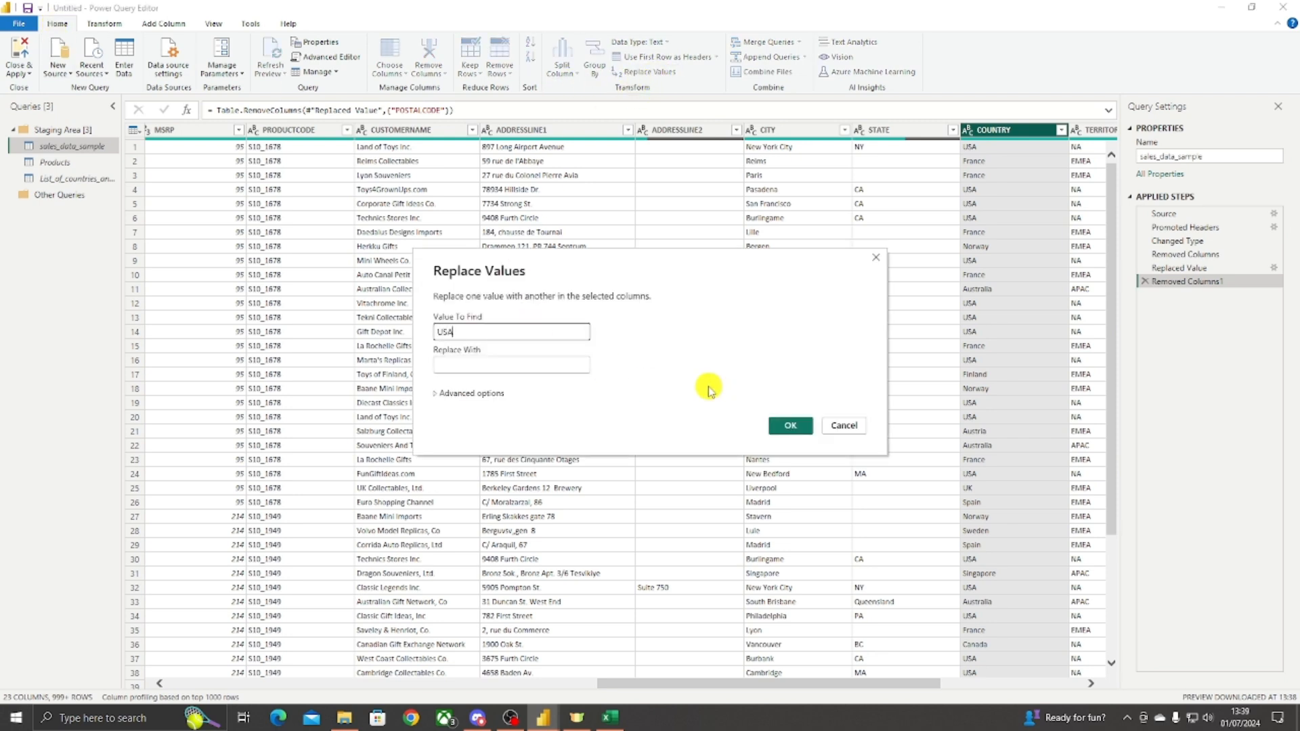
pyautogui.write('USA')
pyautogui.click(520, 370)
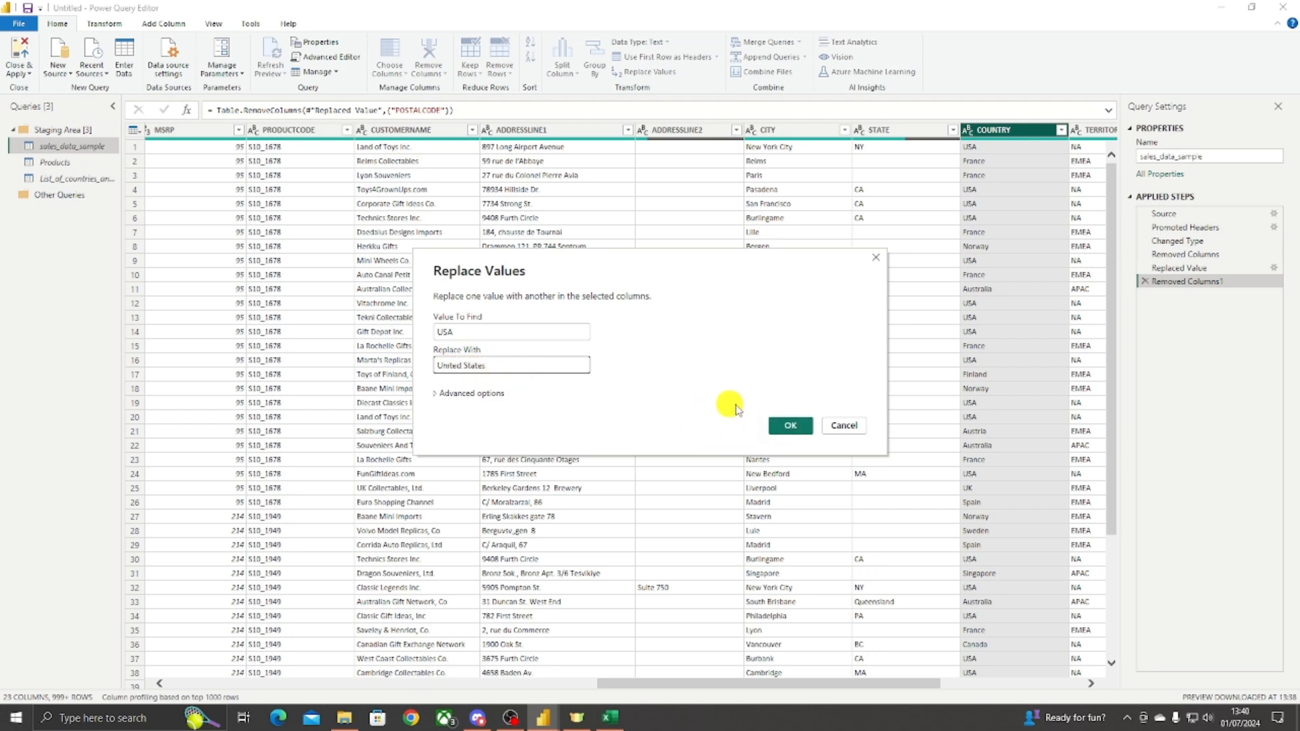
pyautogui.click(796, 426)
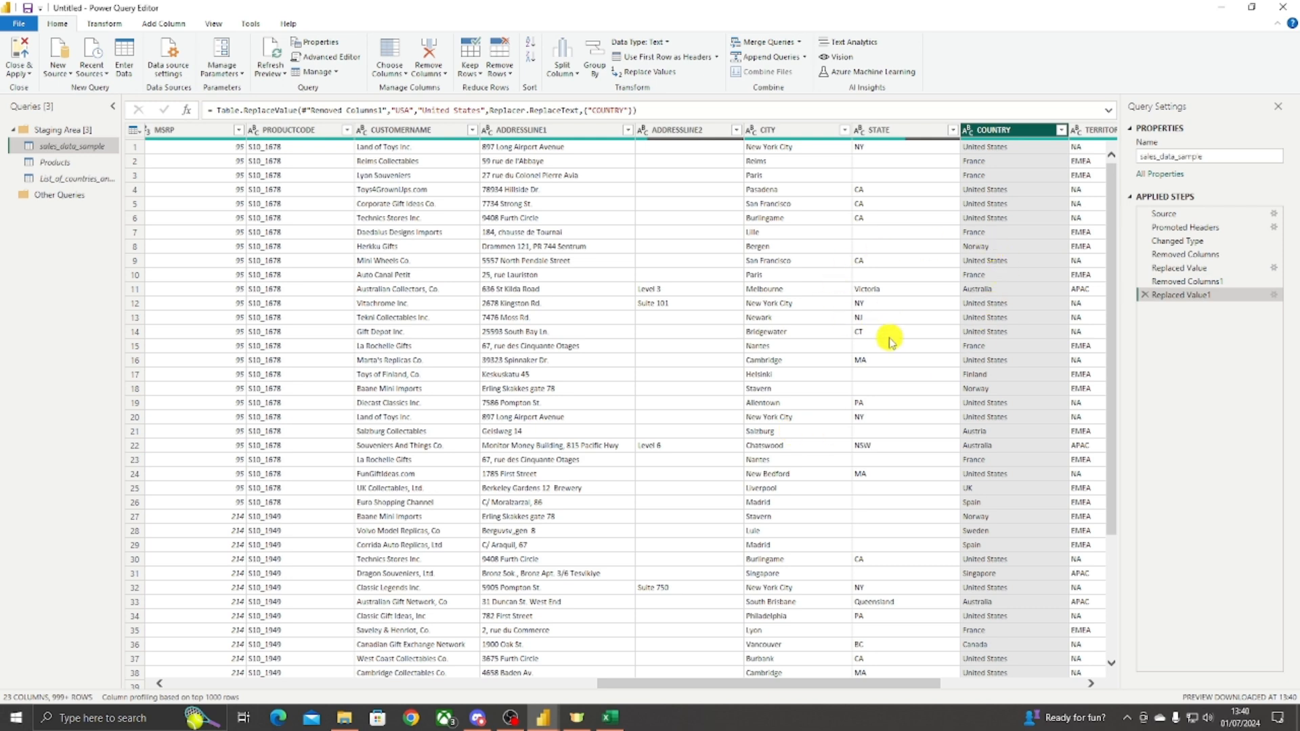
# Step: Search the COUNTRY column's filter values for USA and United, without applying a filter
pyautogui.click(1061, 131)
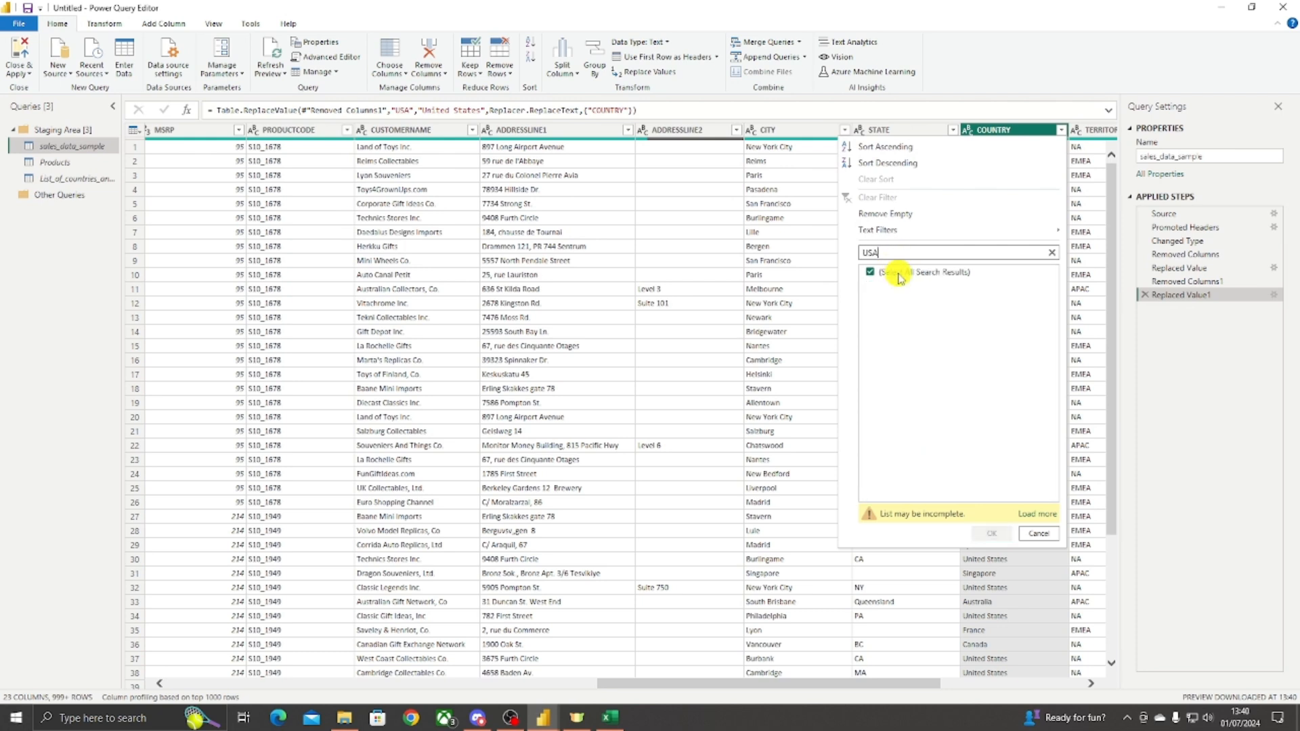
pyautogui.press('BackSpace')
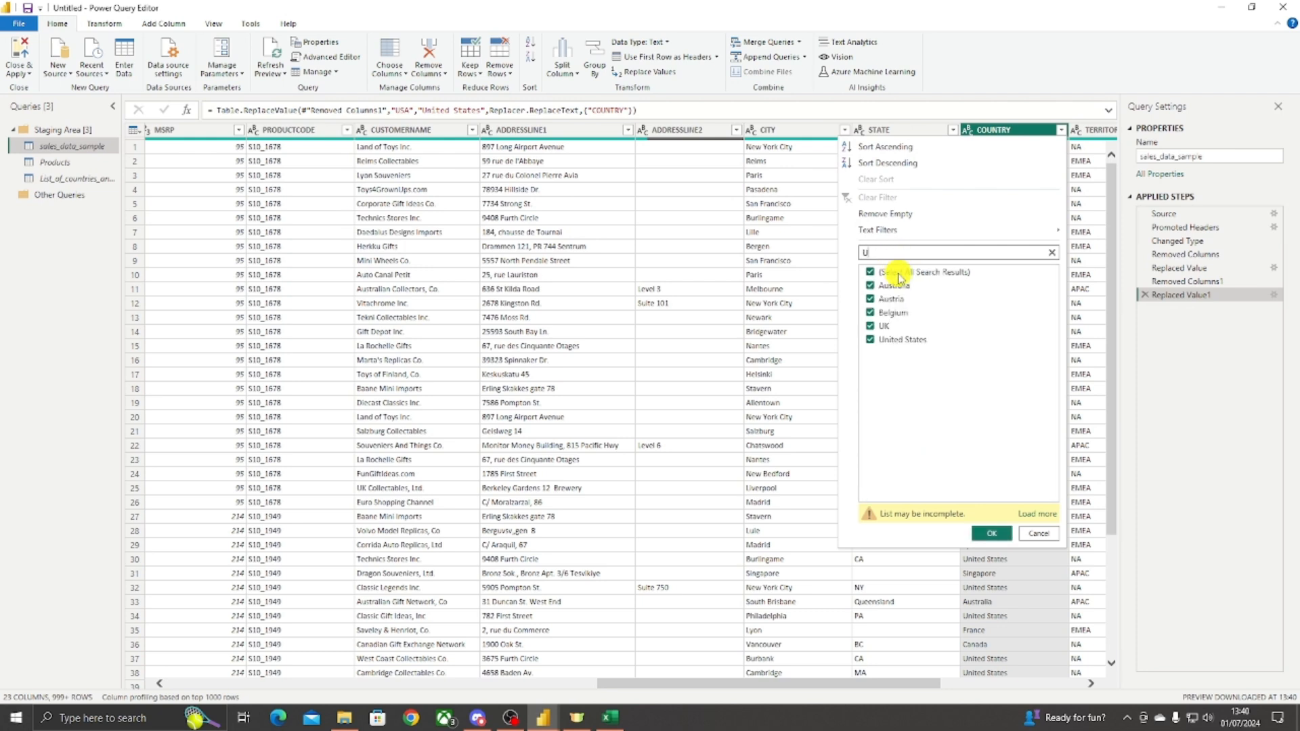
pyautogui.write('nited')
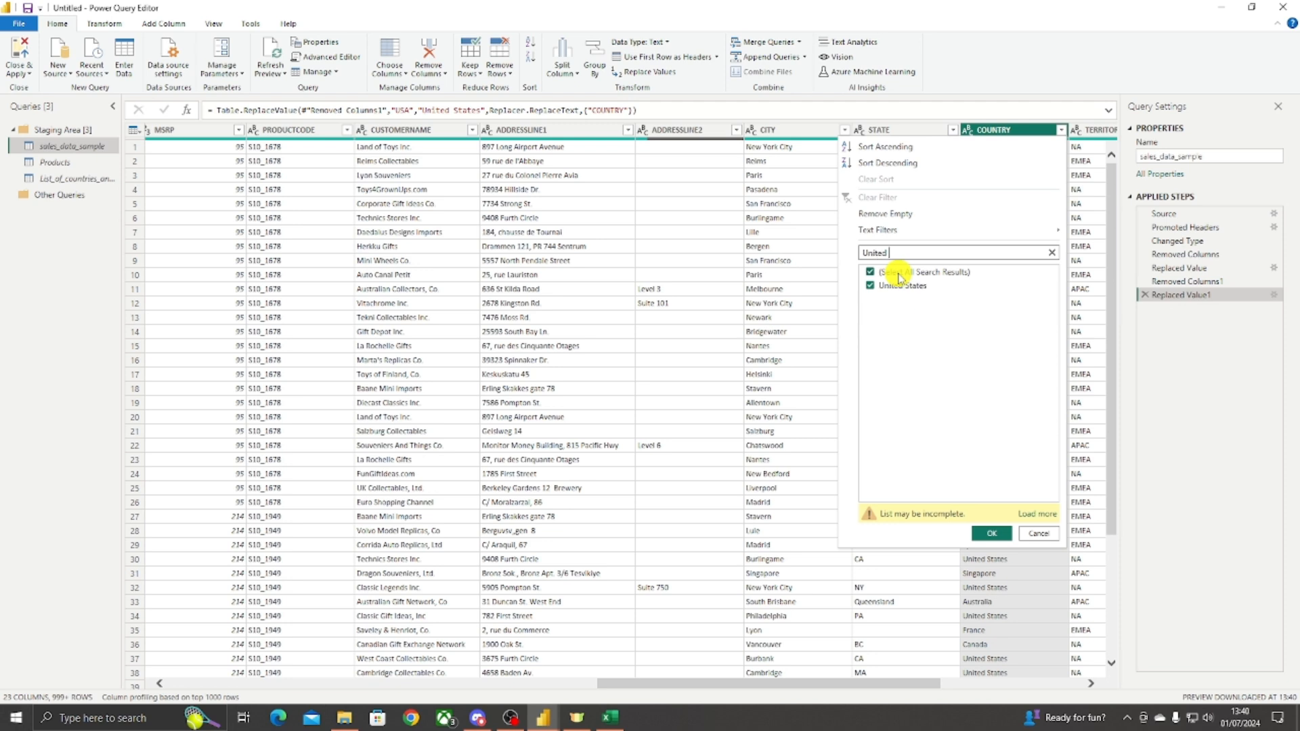
pyautogui.click(1039, 534)
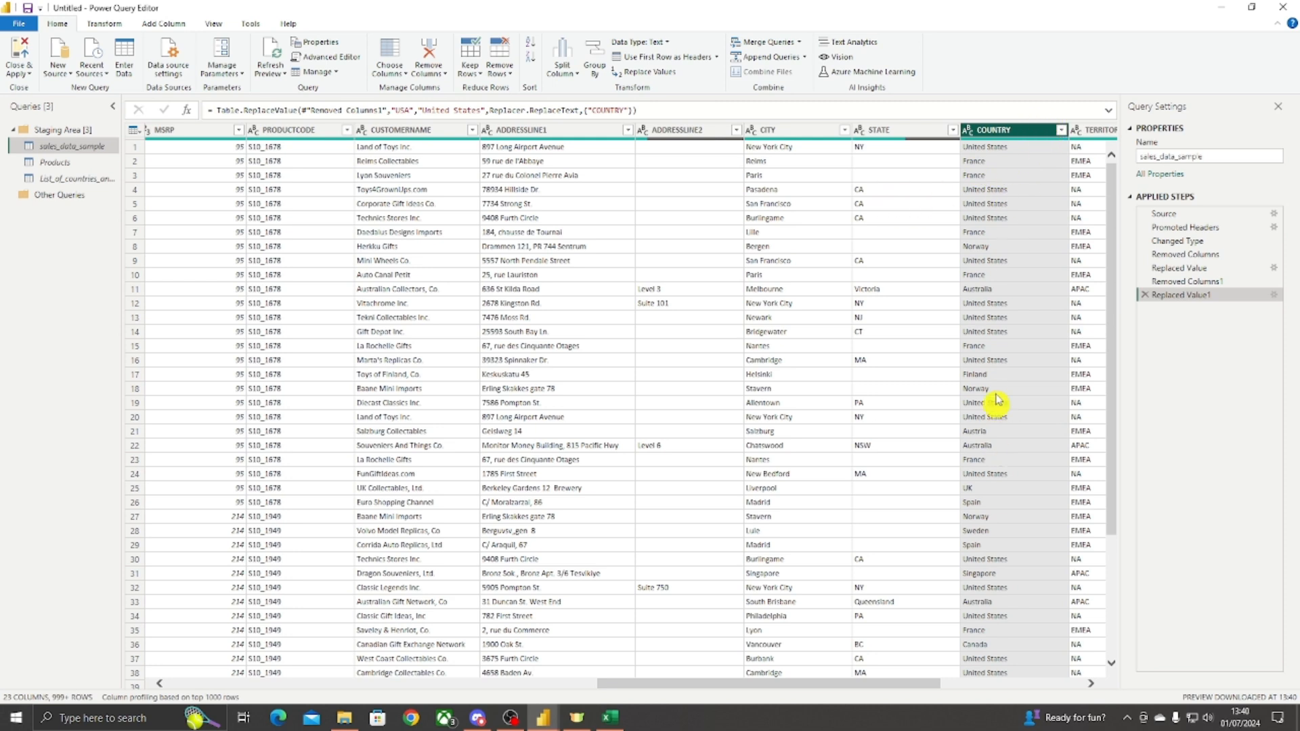
# Step: Replace the value UK with United Kingdom throughout the COUNTRY column
pyautogui.click(650, 72)
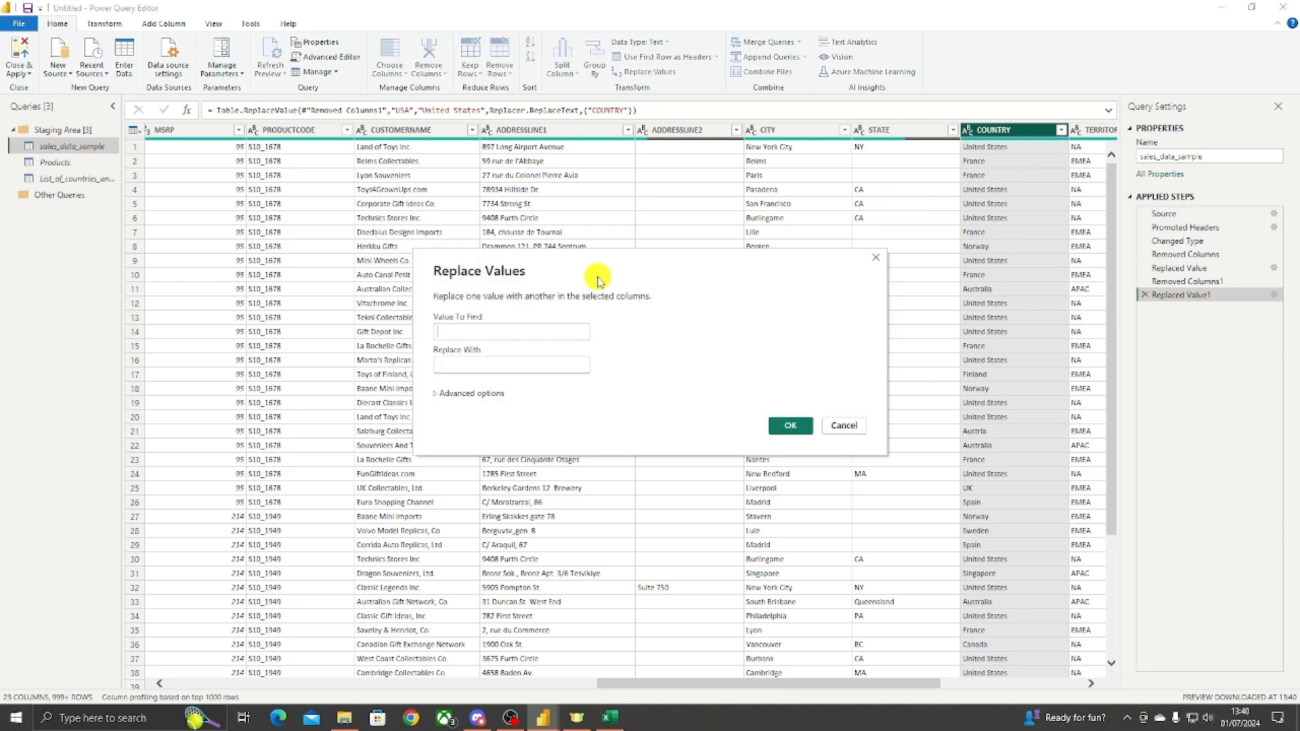
pyautogui.write('UK')
pyautogui.press('Tab')
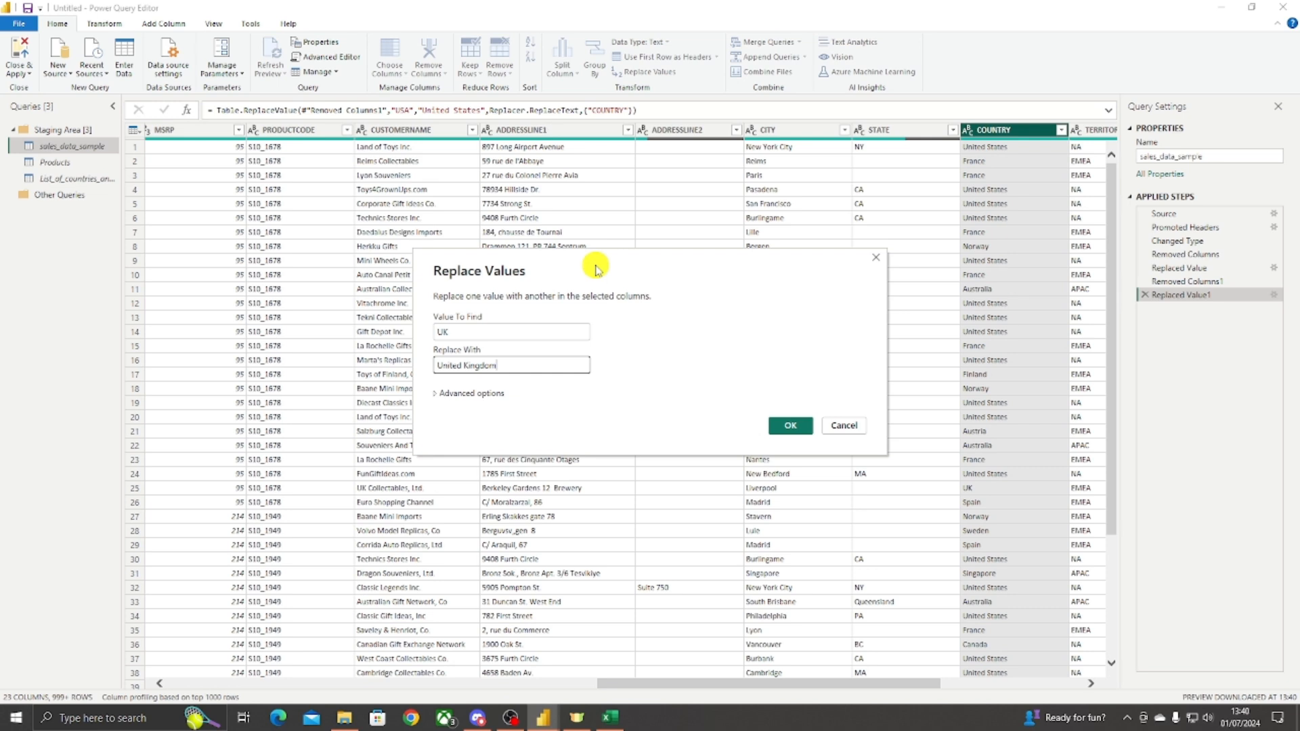
pyautogui.click(791, 426)
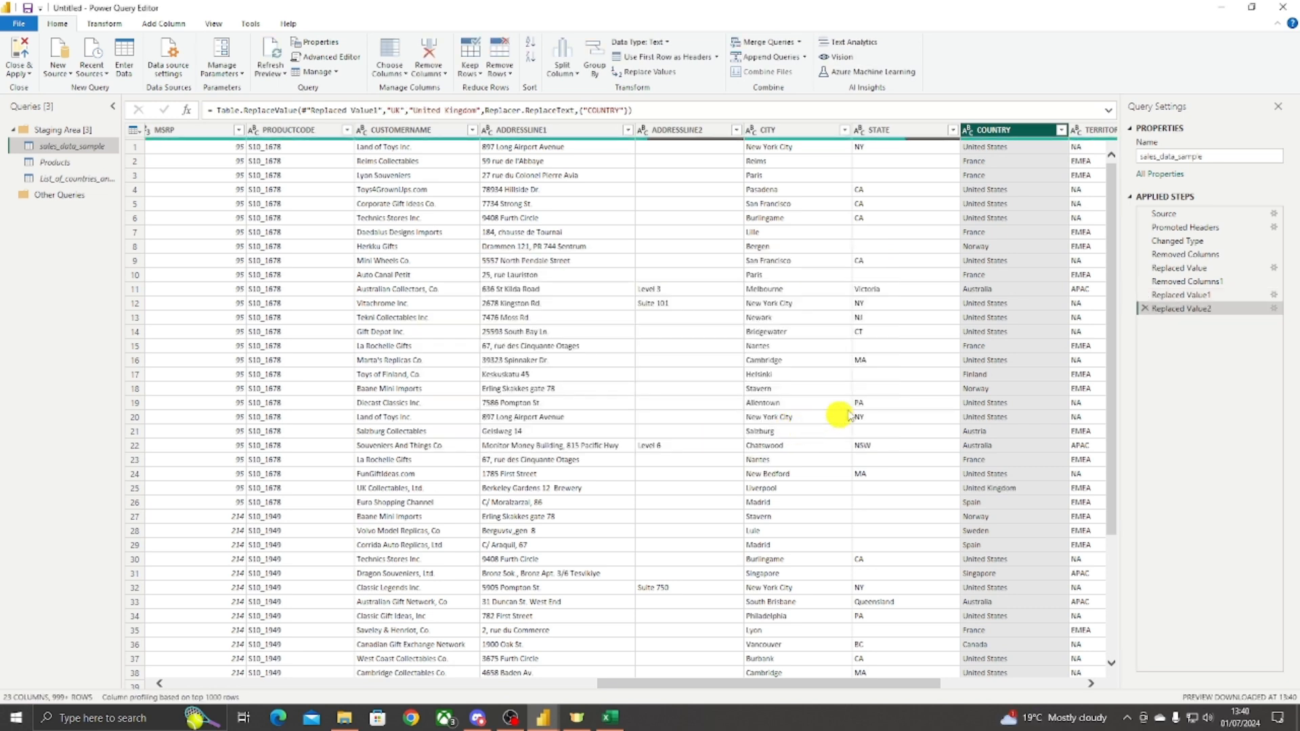
# Step: Search the COUNTRY column's filter values for UK and "united ki", without applying a filter
pyautogui.click(1060, 129)
pyautogui.click(936, 252)
pyautogui.write('UK')
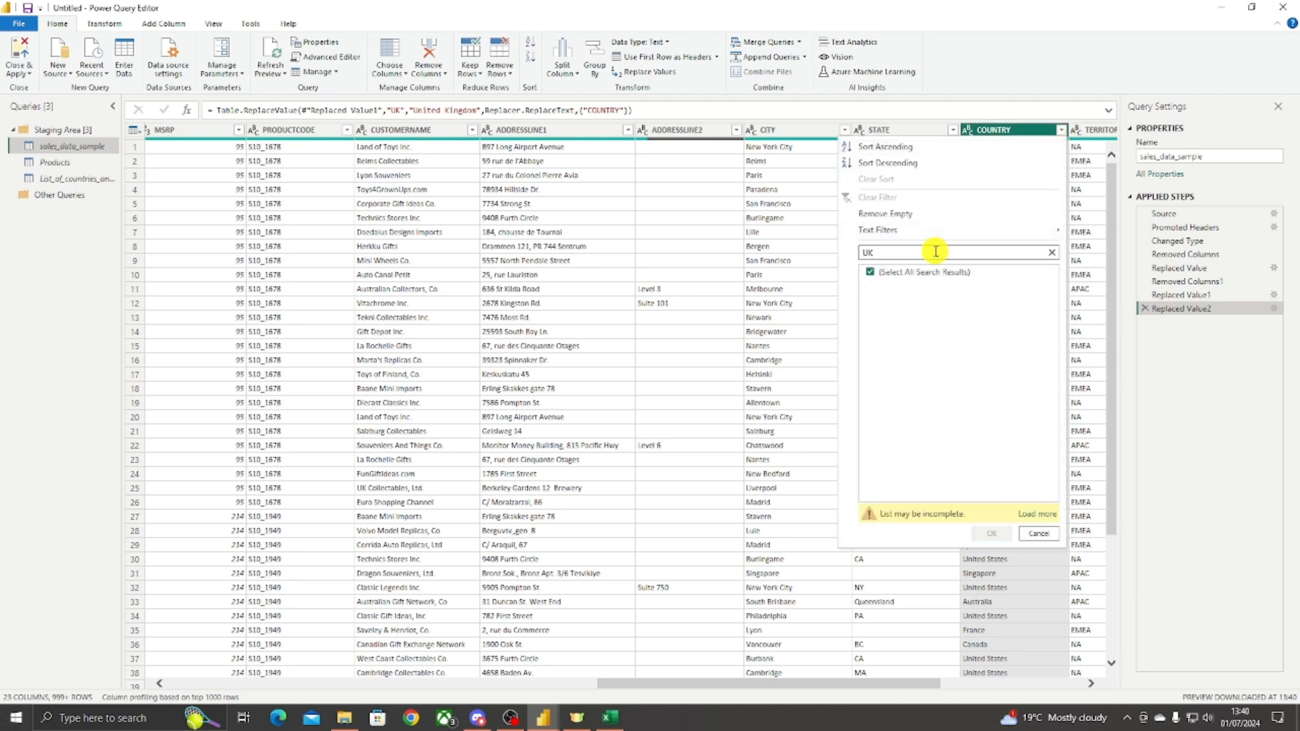
pyautogui.write('un')
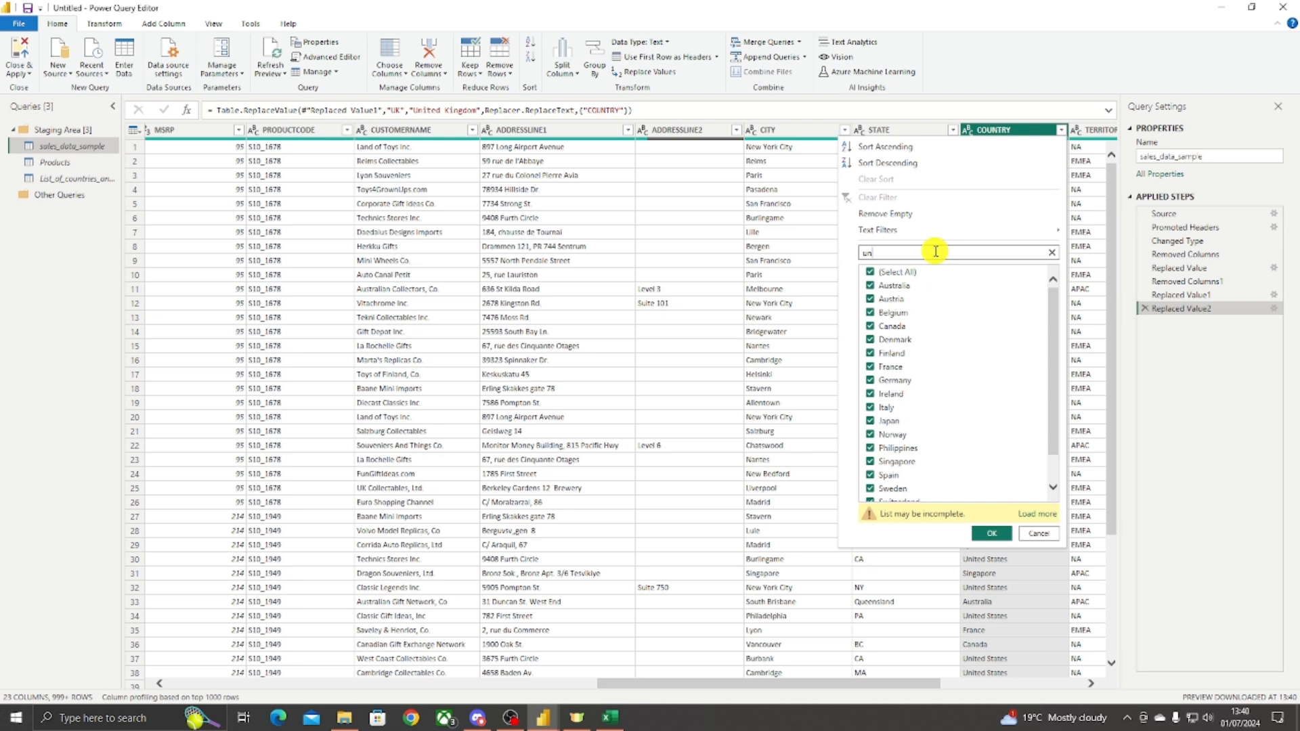
pyautogui.write('ited ki')
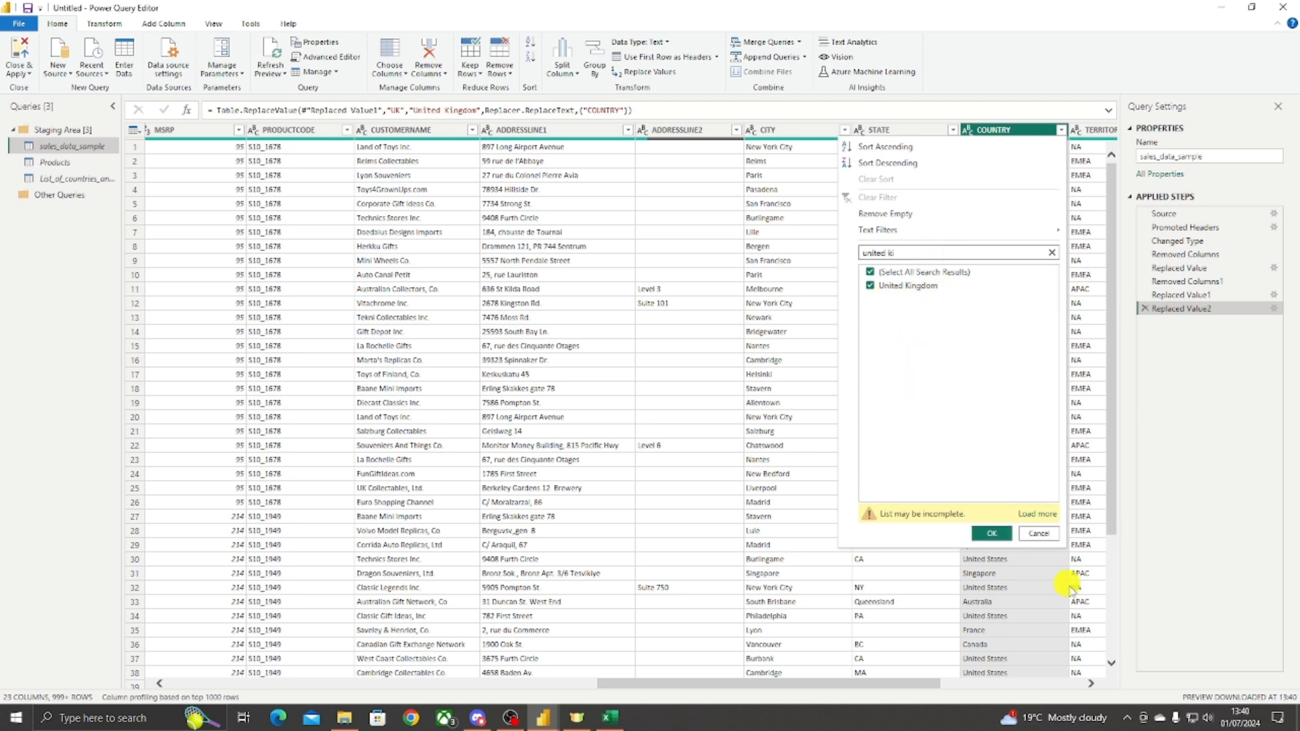
pyautogui.click(1053, 535)
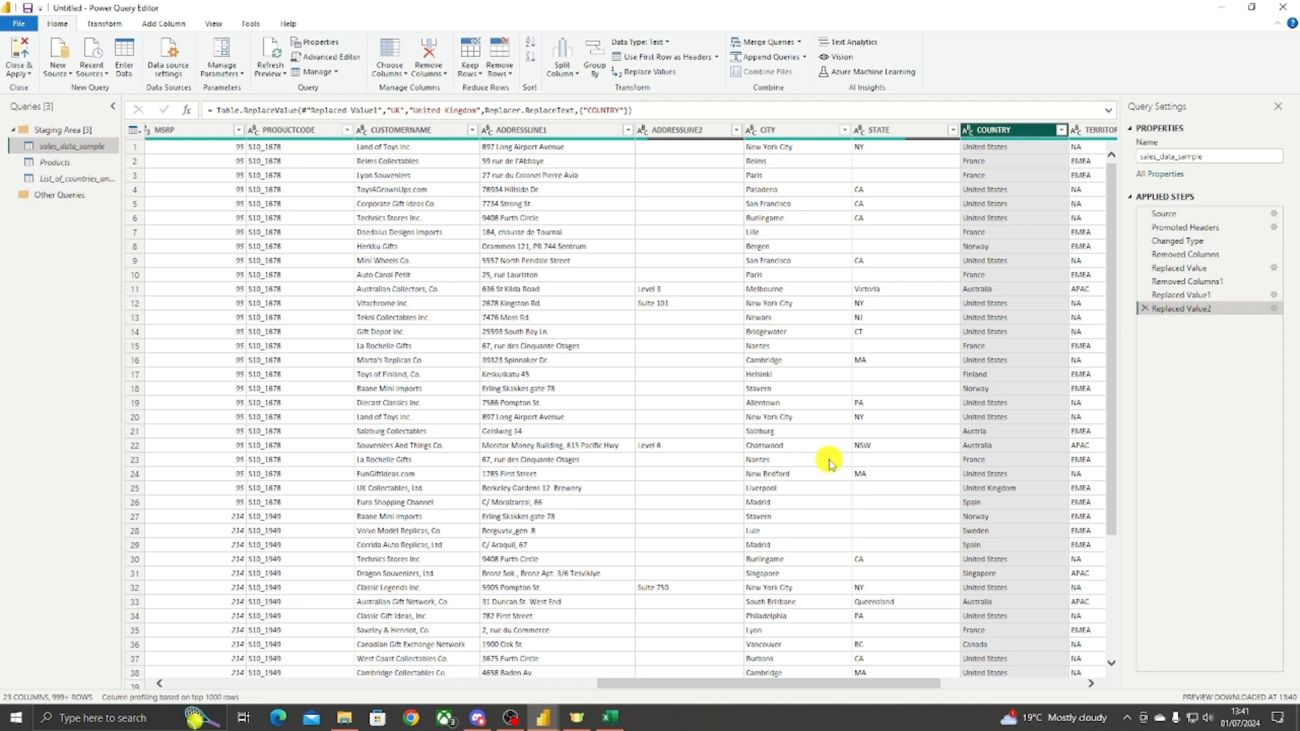
# Step: Rename the TERRITORY column of the sales_data_sample query to REGION
pyautogui.moveTo(748, 685); pyautogui.dragTo(862, 686)
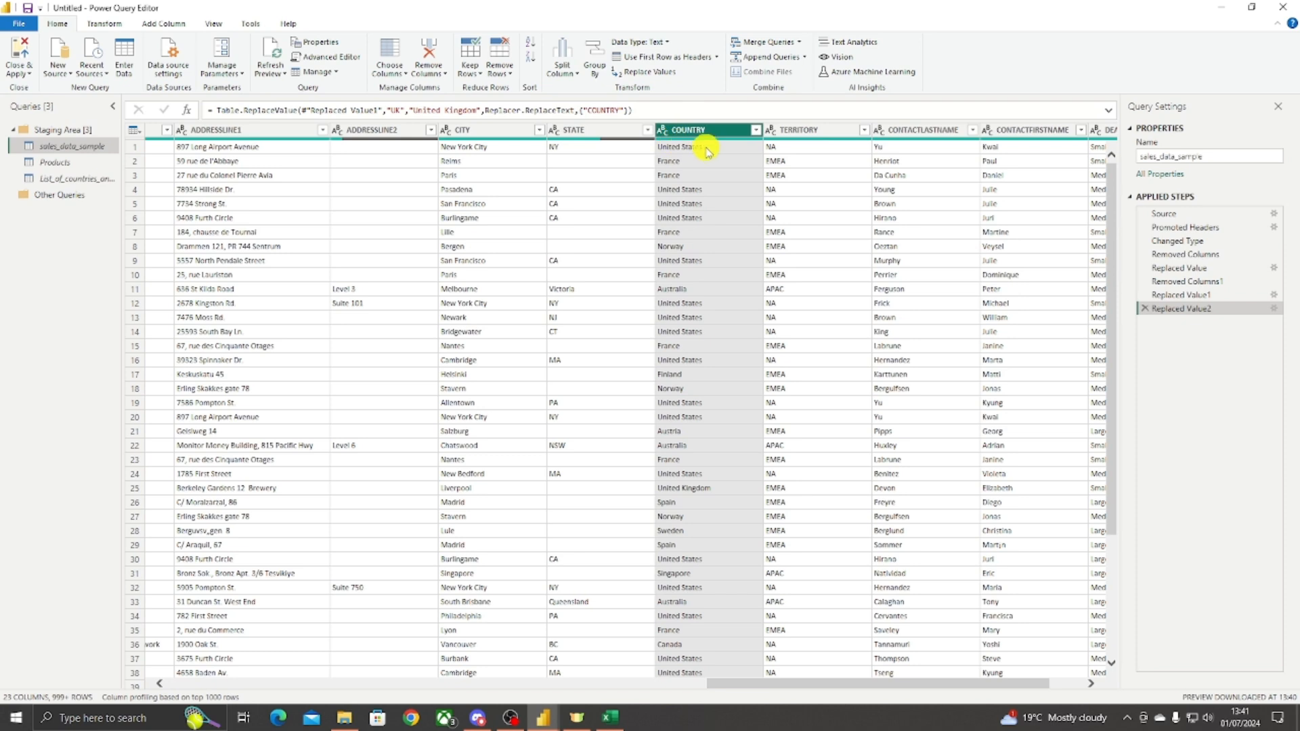
pyautogui.click(816, 130)
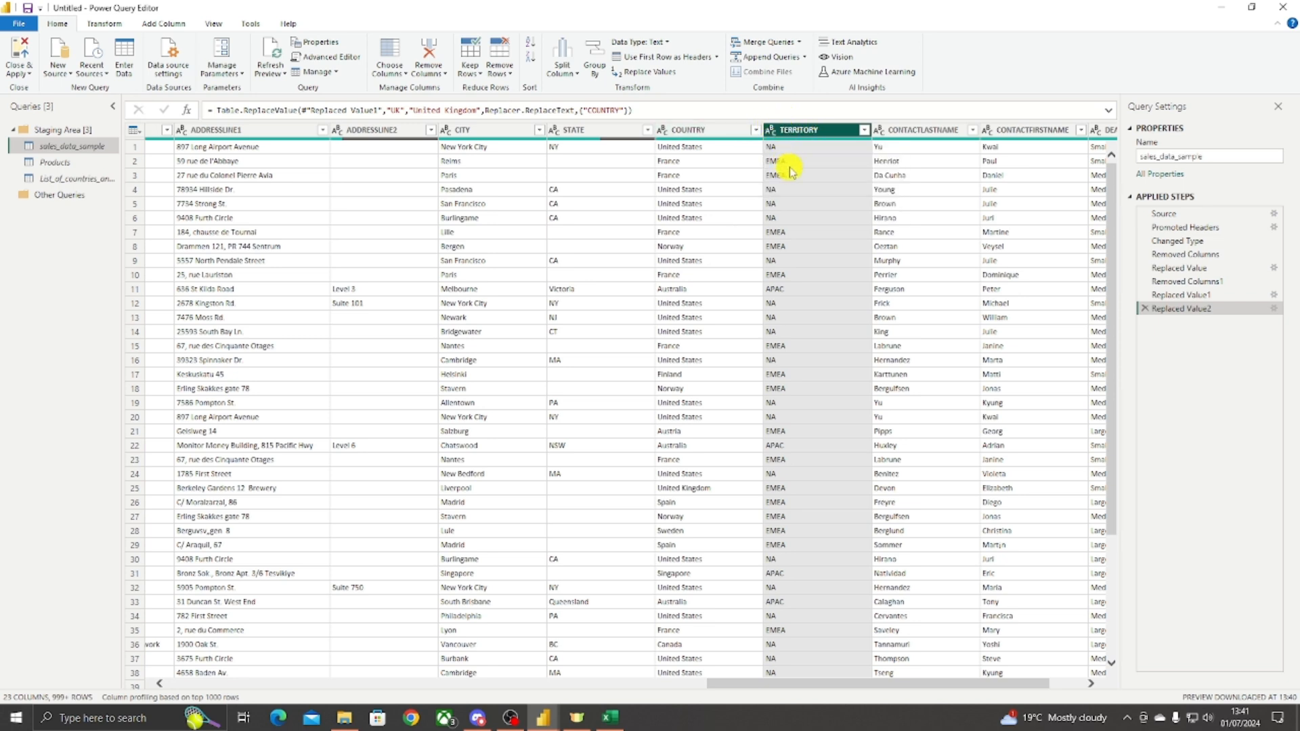
pyautogui.doubleClick(816, 130)
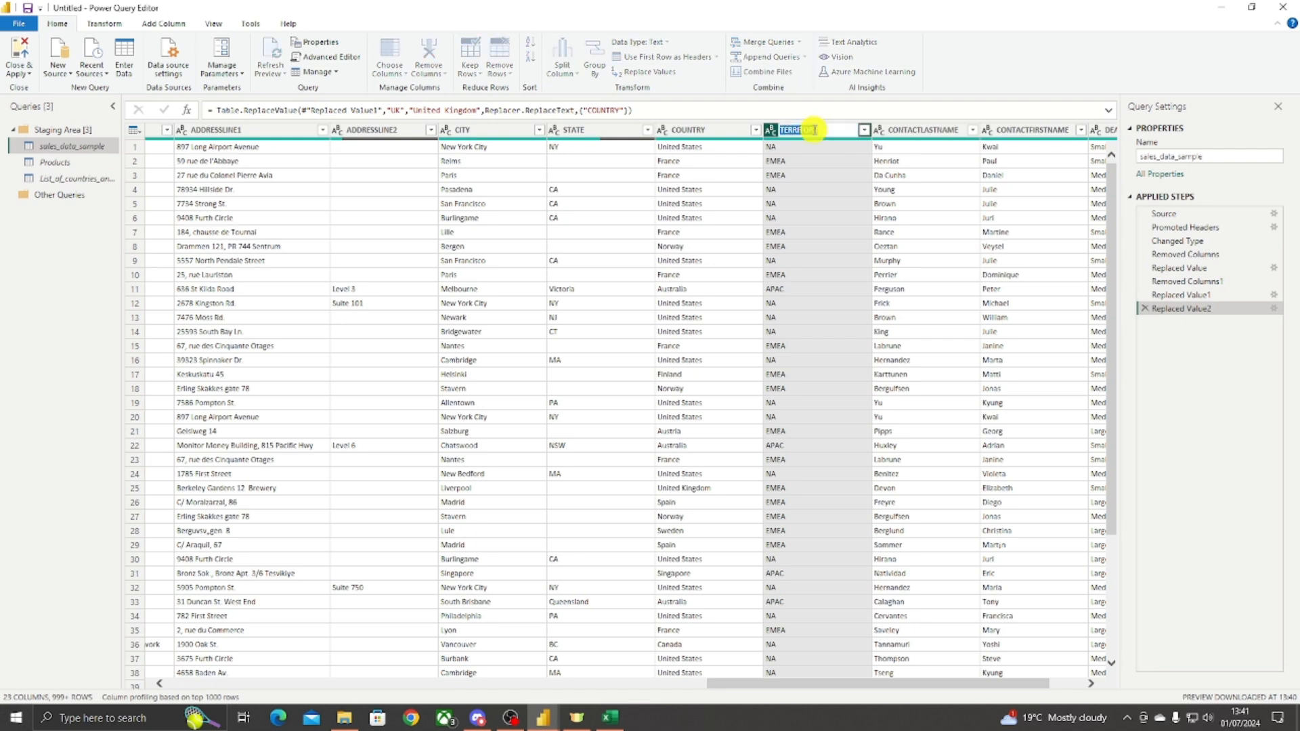
pyautogui.click(811, 177)
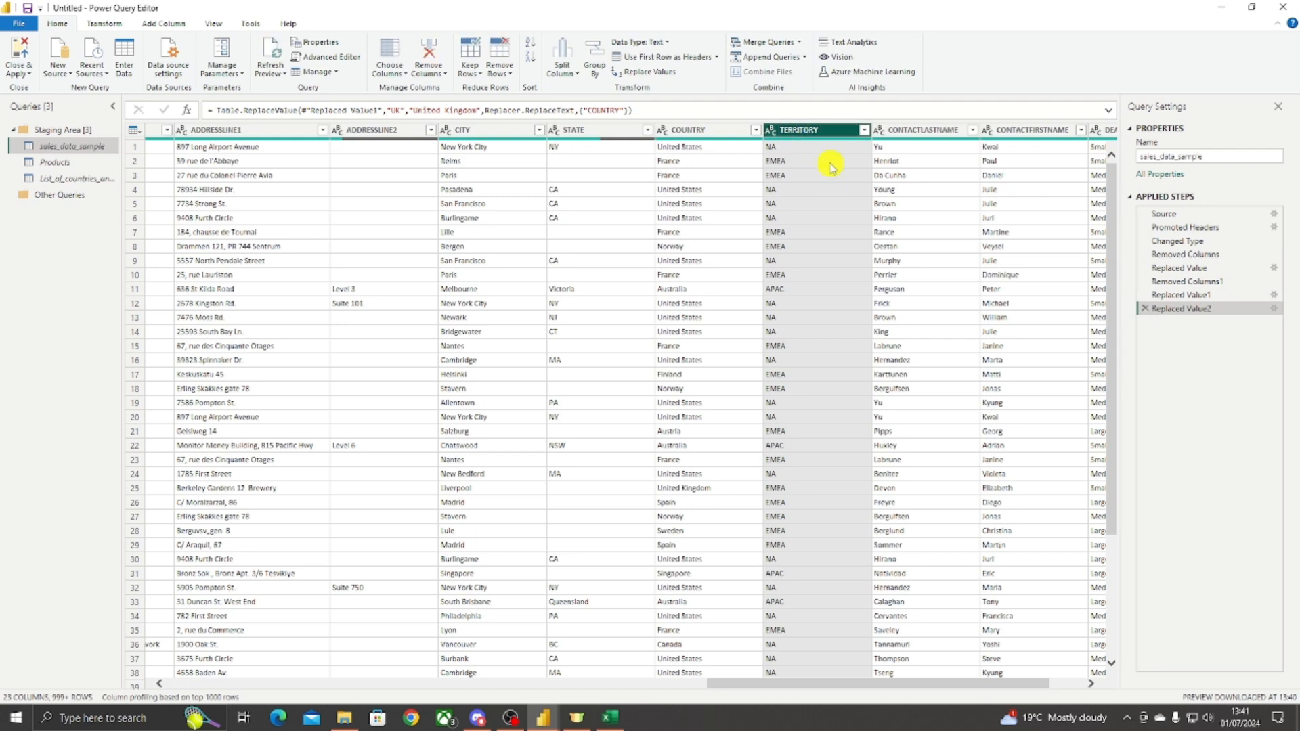
pyautogui.rightClick(828, 130)
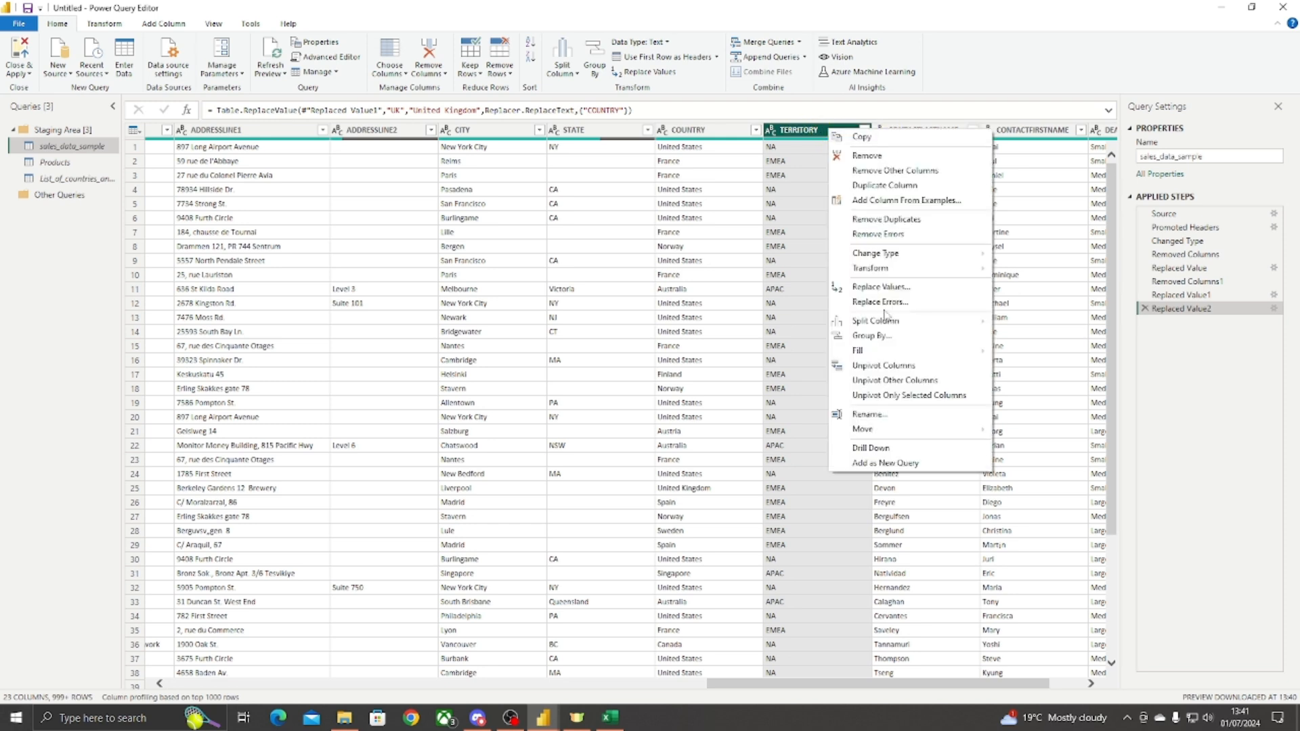
pyautogui.click(868, 415)
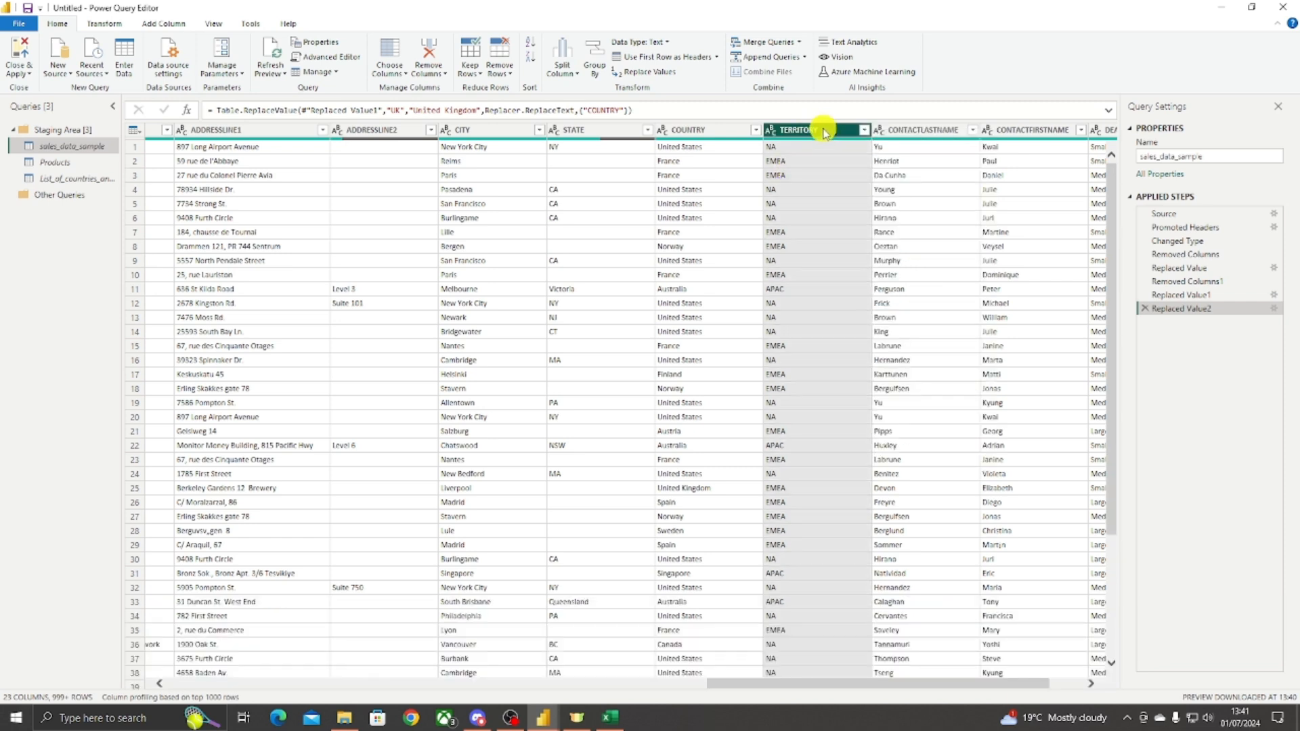
pyautogui.doubleClick(825, 131)
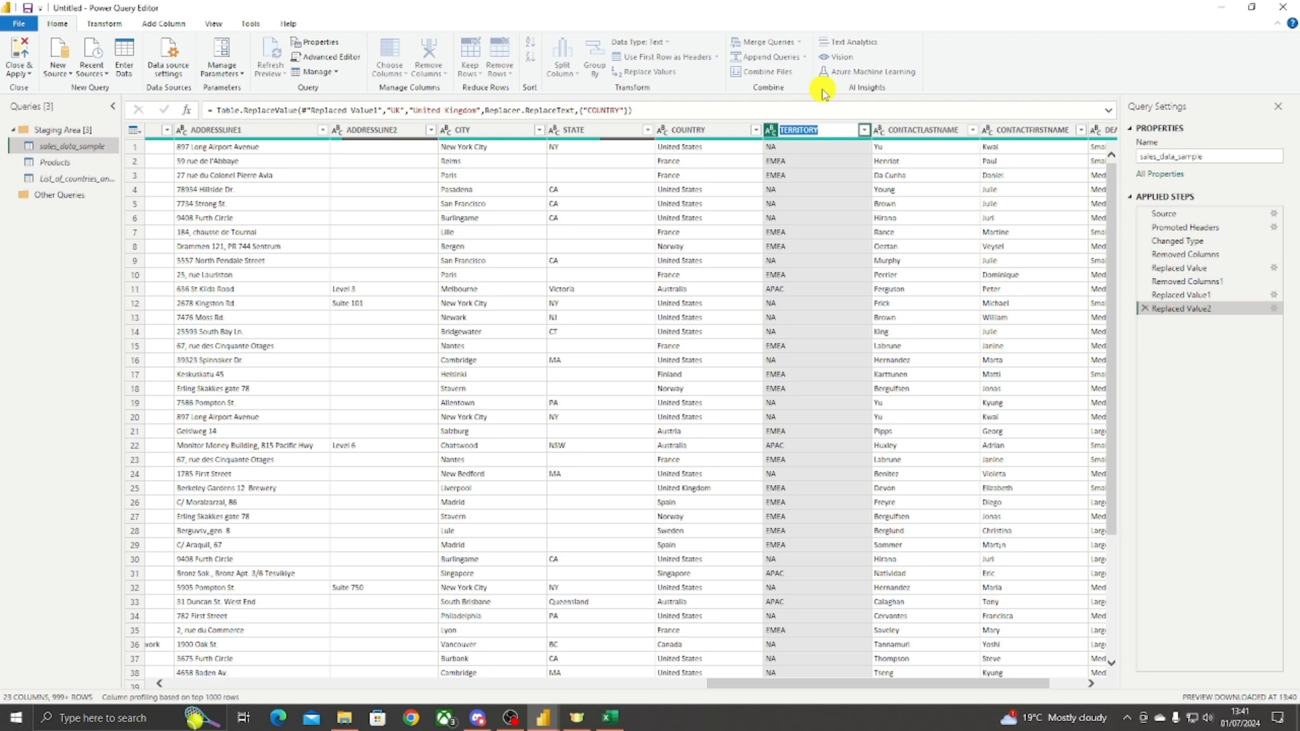
pyautogui.press('Return')
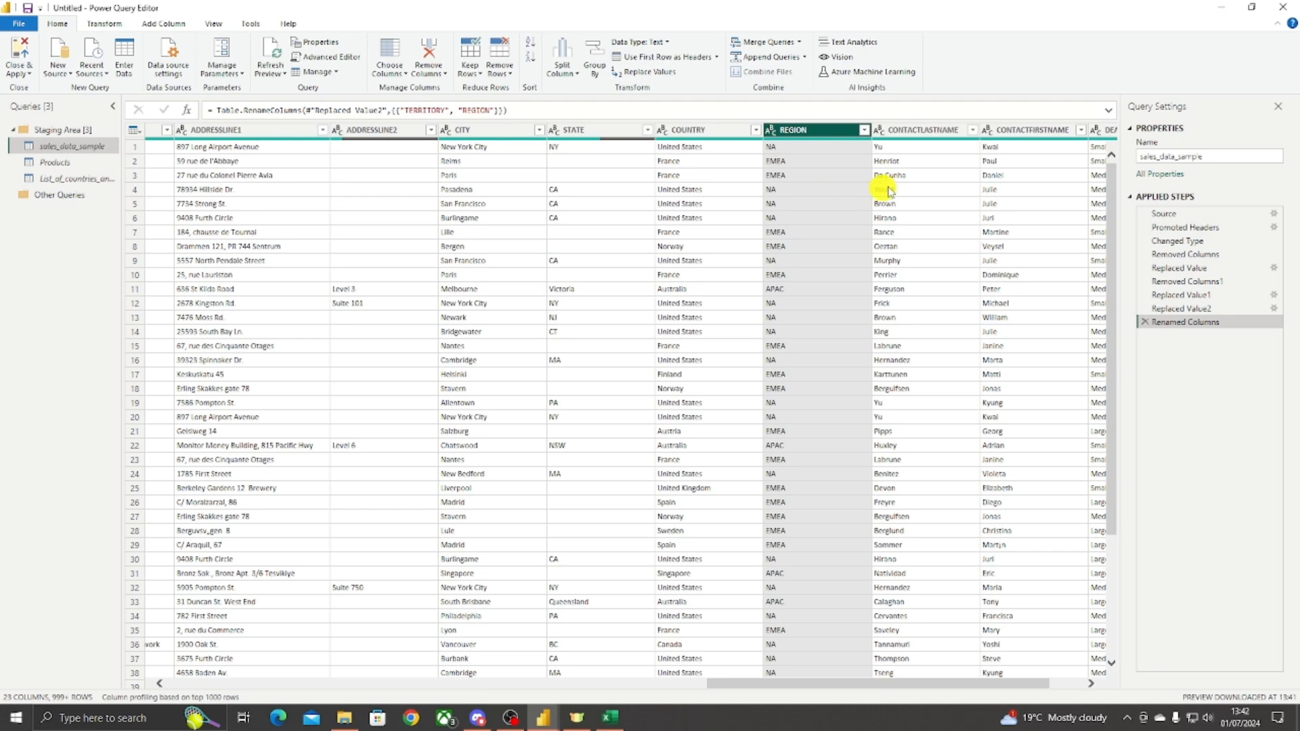
# Step: Review the CONTACTLASTNAME and CONTACTFIRSTNAME columns together with the customer name and address columns
pyautogui.click(906, 204)
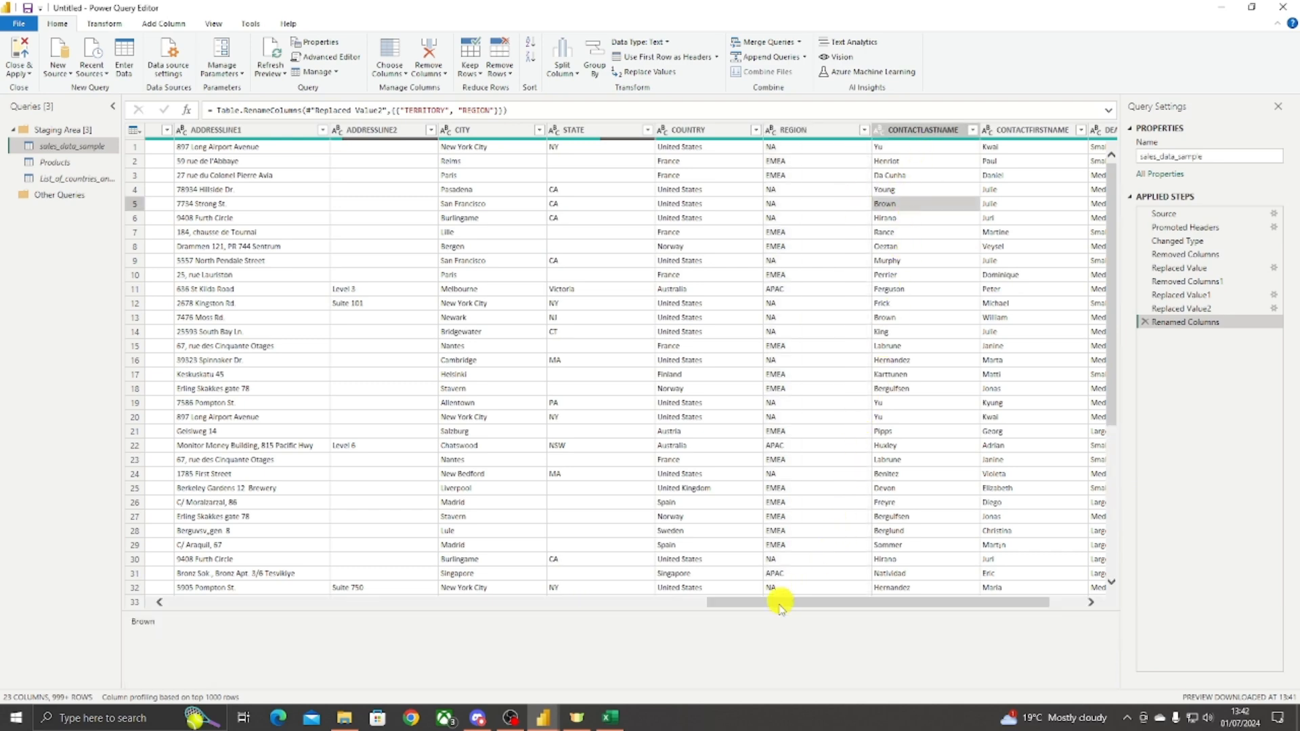
pyautogui.moveTo(756, 605); pyautogui.dragTo(827, 601)
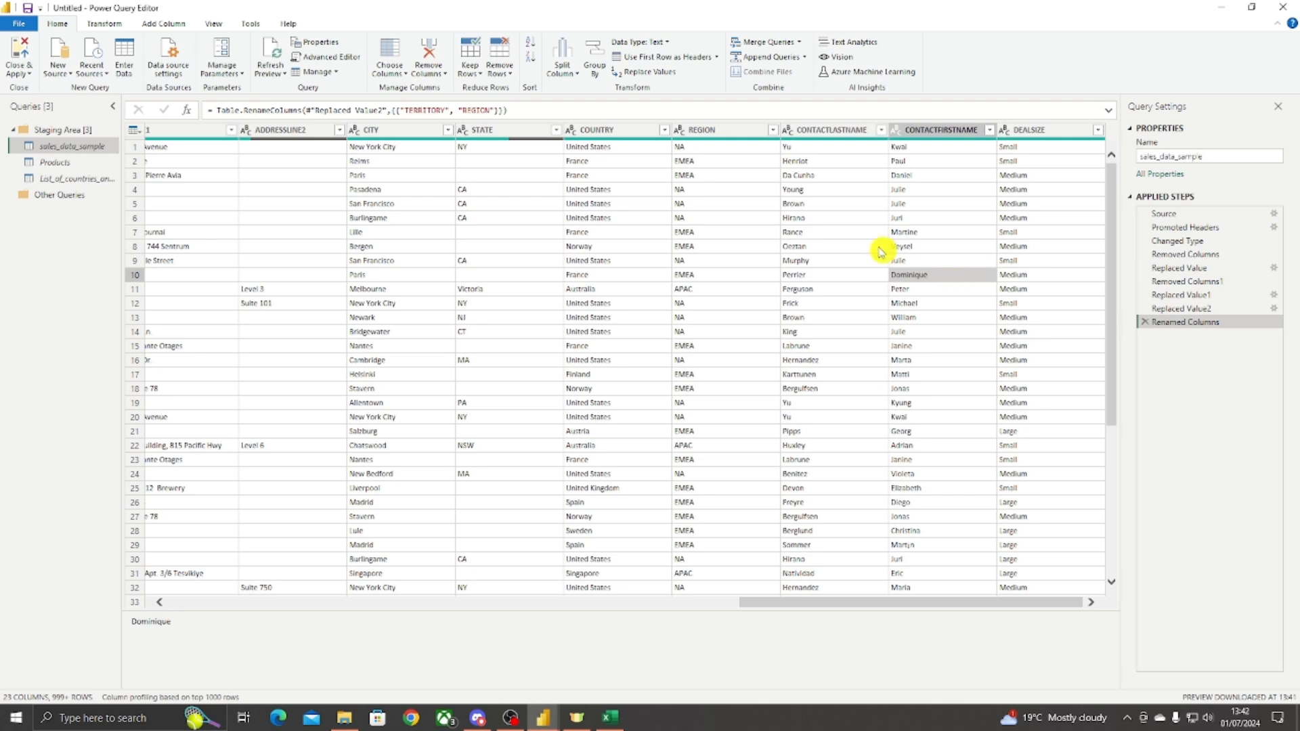
pyautogui.click(833, 207)
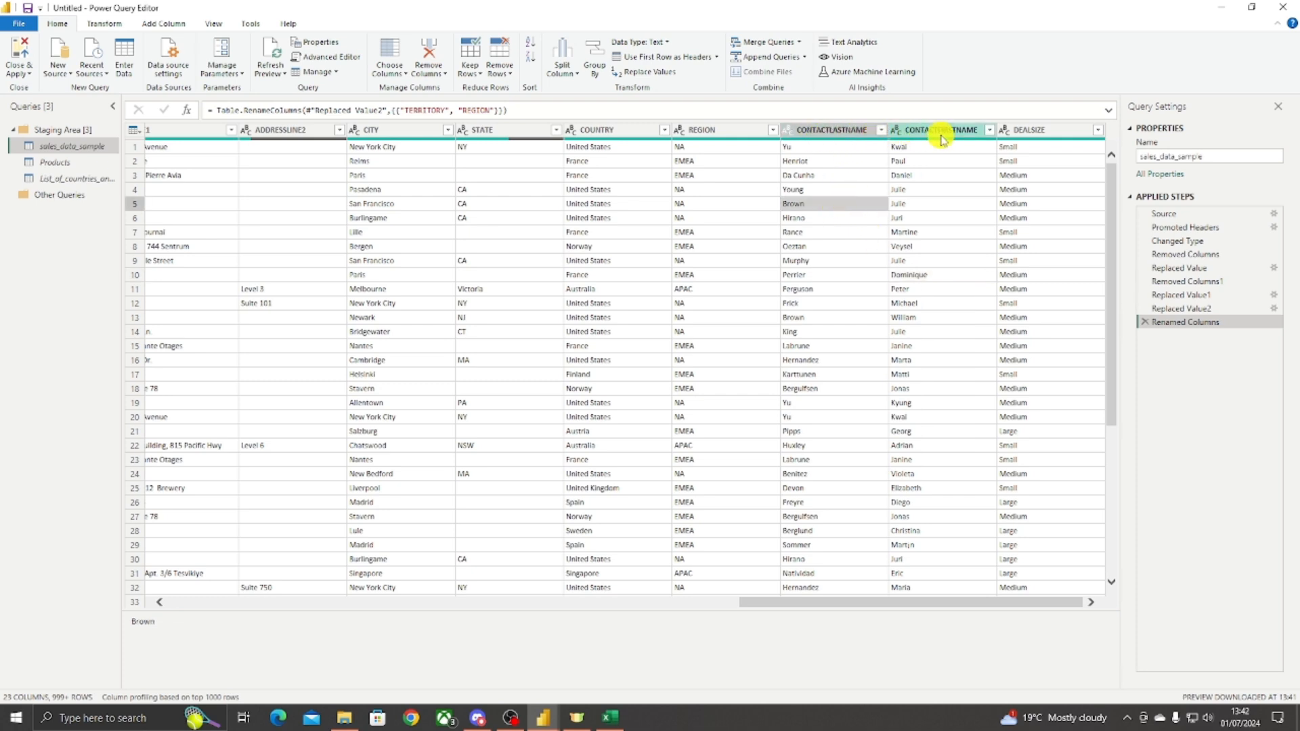
pyautogui.moveTo(784, 603); pyautogui.dragTo(679, 599)
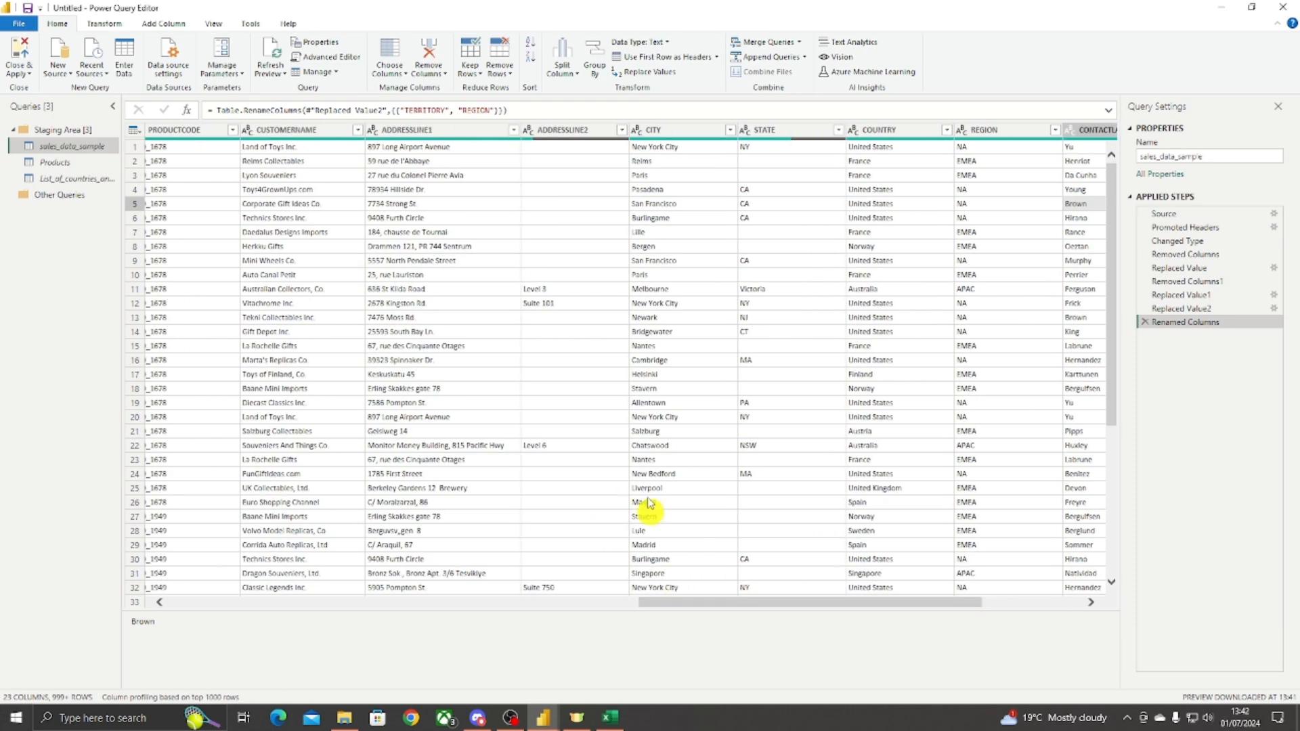
pyautogui.moveTo(717, 600); pyautogui.dragTo(748, 601)
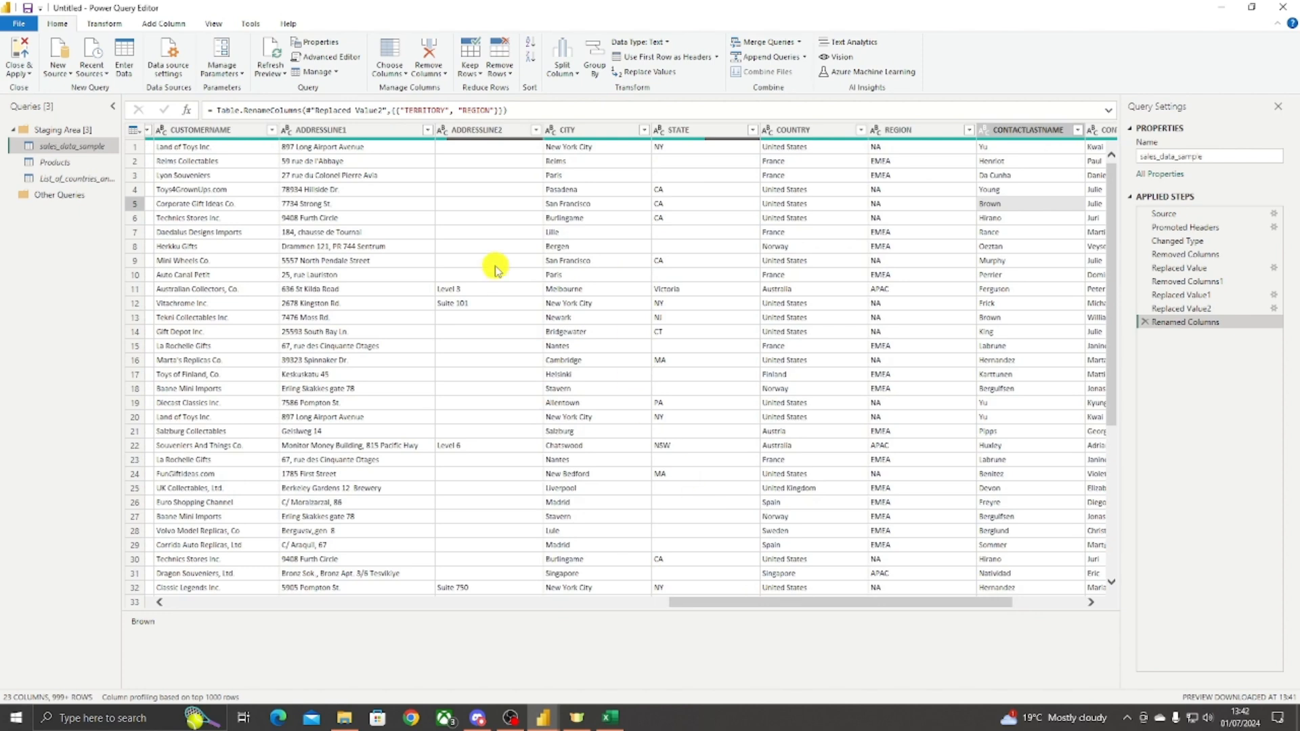
# Step: Remove the ADDRESSLINE1, ADDRESSLINE2, CONTACTLASTNAME and CONTACTFIRSTNAME columns from the sales_data_sample query
pyautogui.click(381, 130)
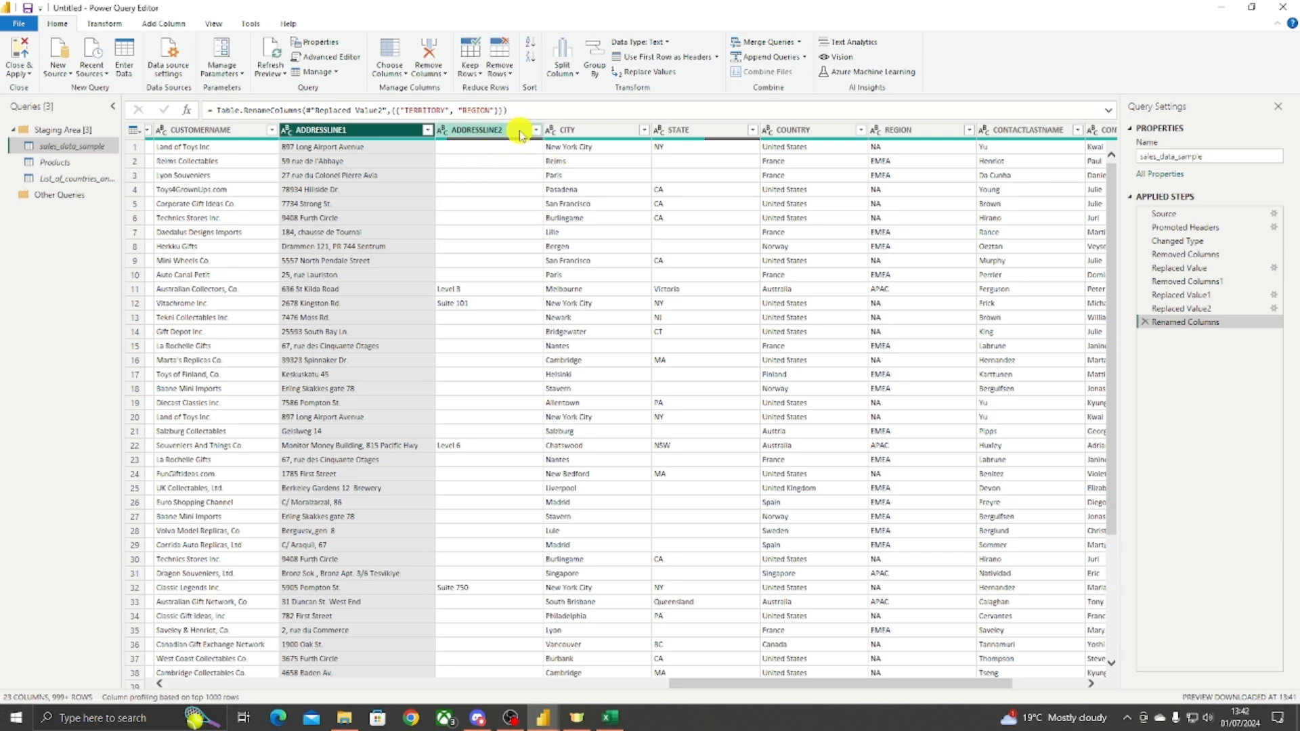
pyautogui.keyDown('ctrl'); pyautogui.click(520, 131); pyautogui.keyUp('ctrl')
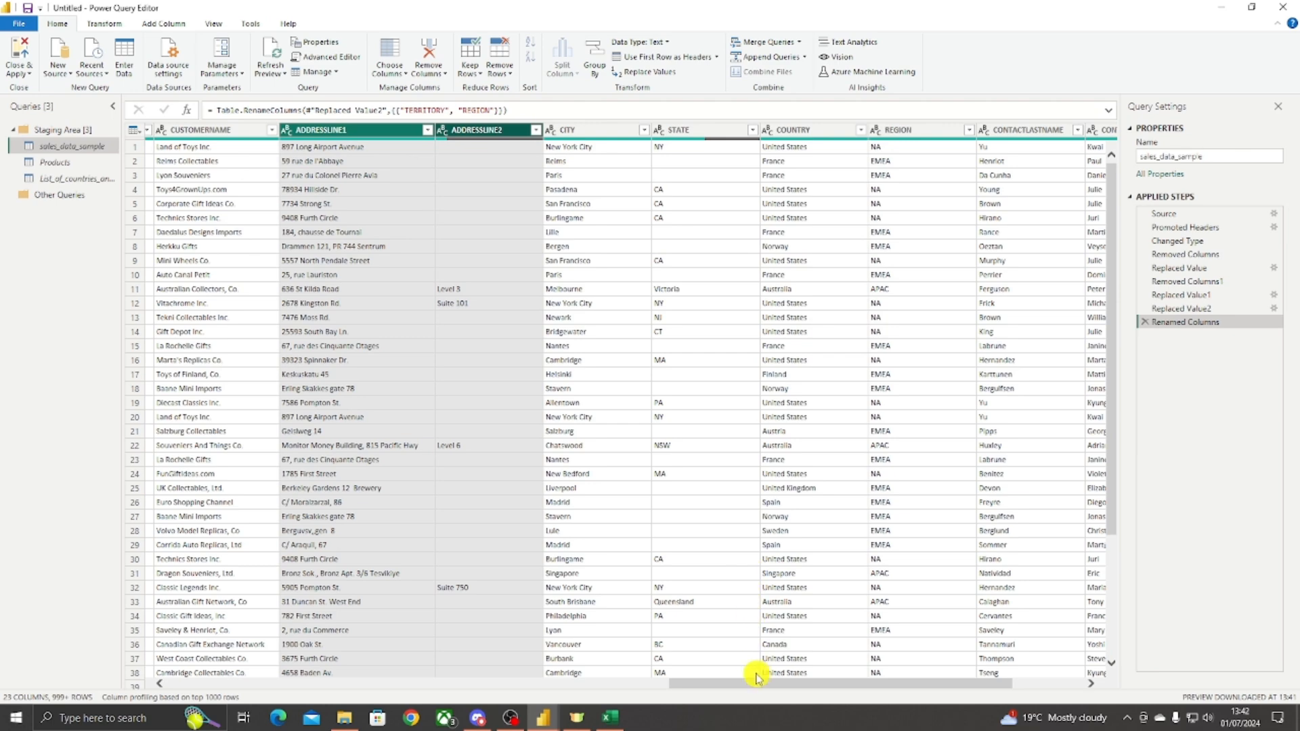
pyautogui.moveTo(754, 684); pyautogui.dragTo(856, 682)
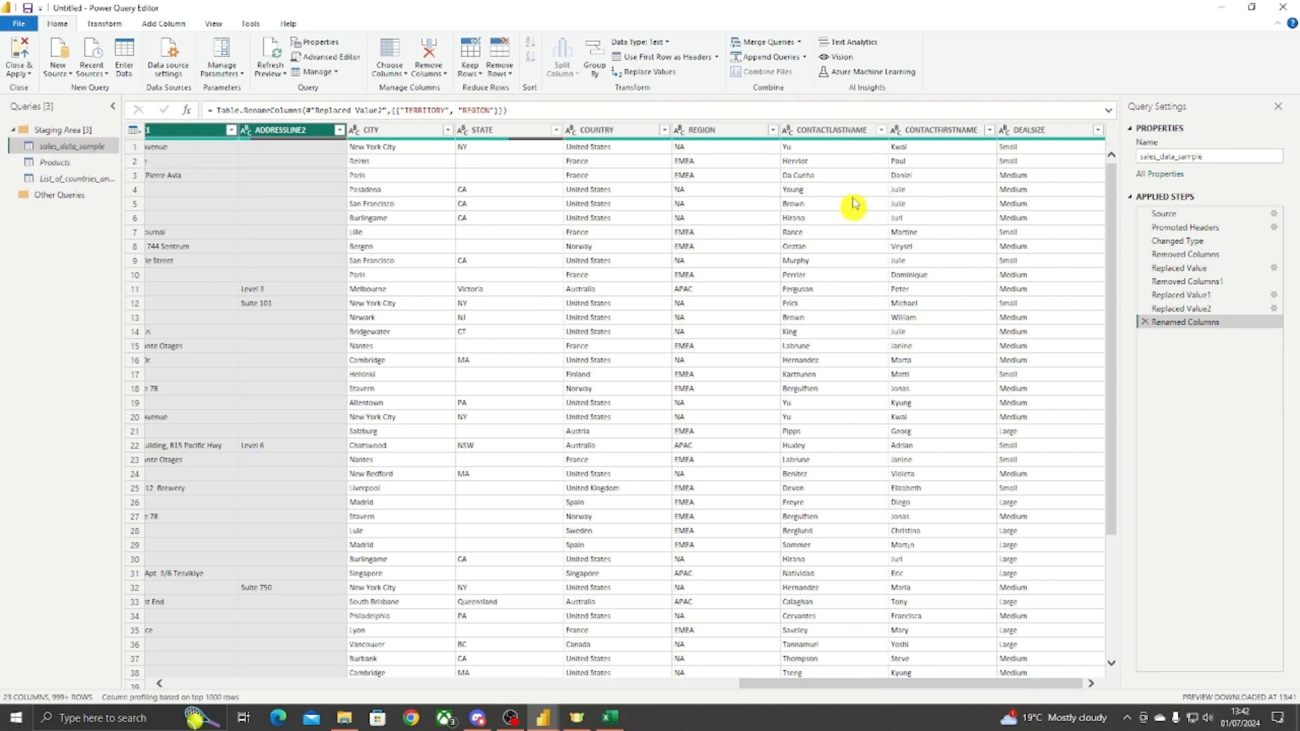
pyautogui.keyDown('ctrl'); pyautogui.click(870, 135); pyautogui.keyUp('ctrl')
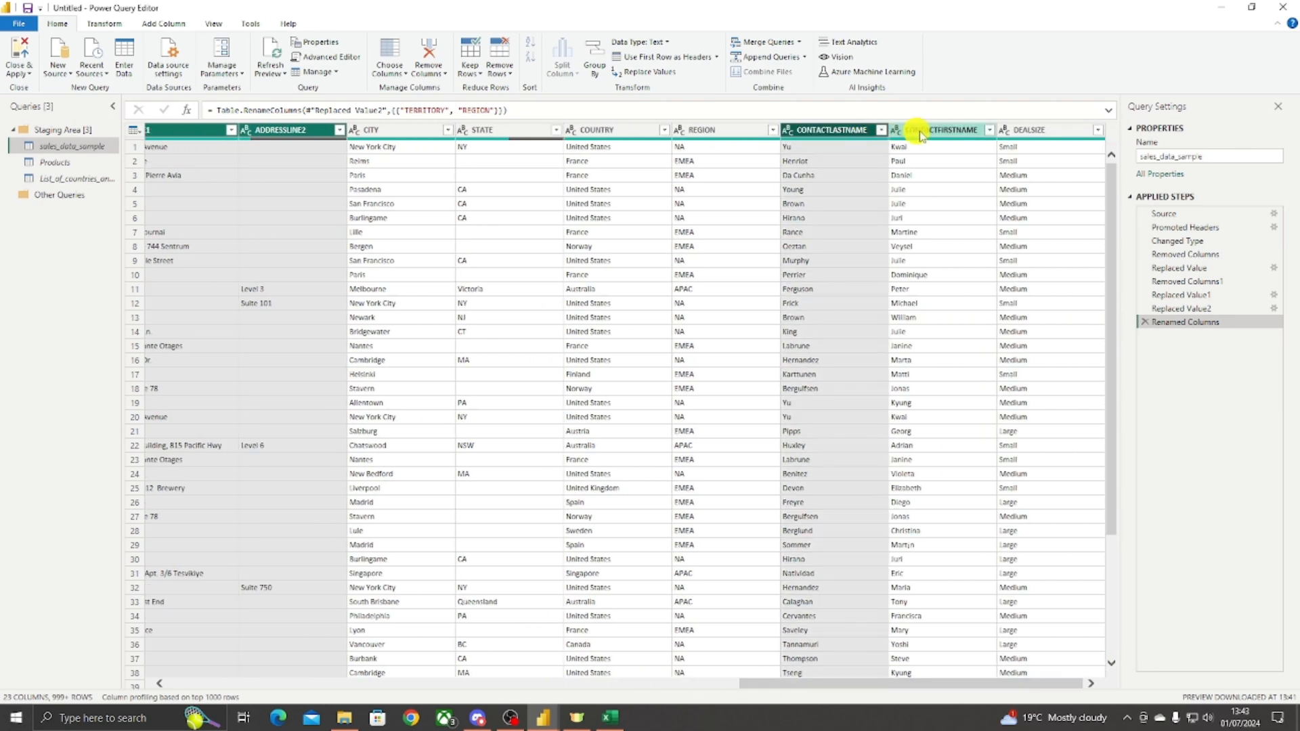
pyautogui.keyDown('ctrl'); pyautogui.click(955, 132); pyautogui.keyUp('ctrl')
pyautogui.rightClick(955, 132)
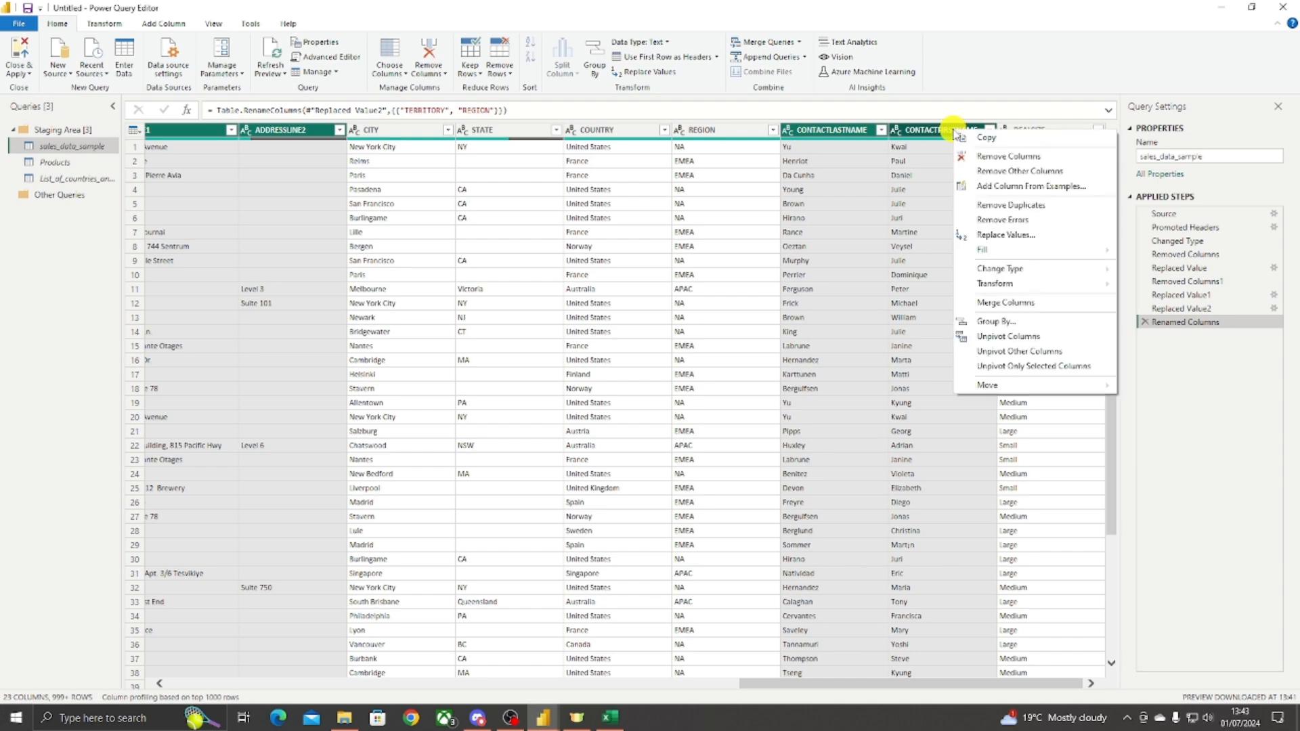
pyautogui.click(990, 158)
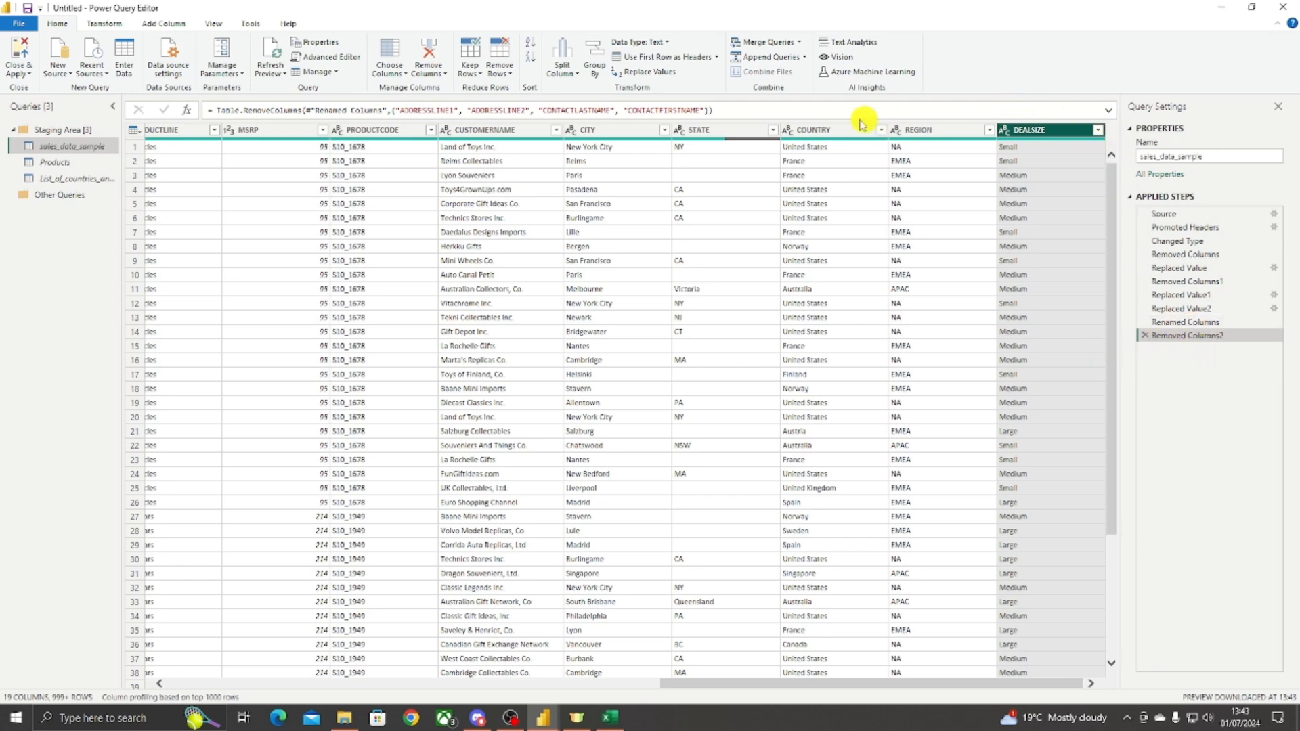
pyautogui.click(1109, 109)
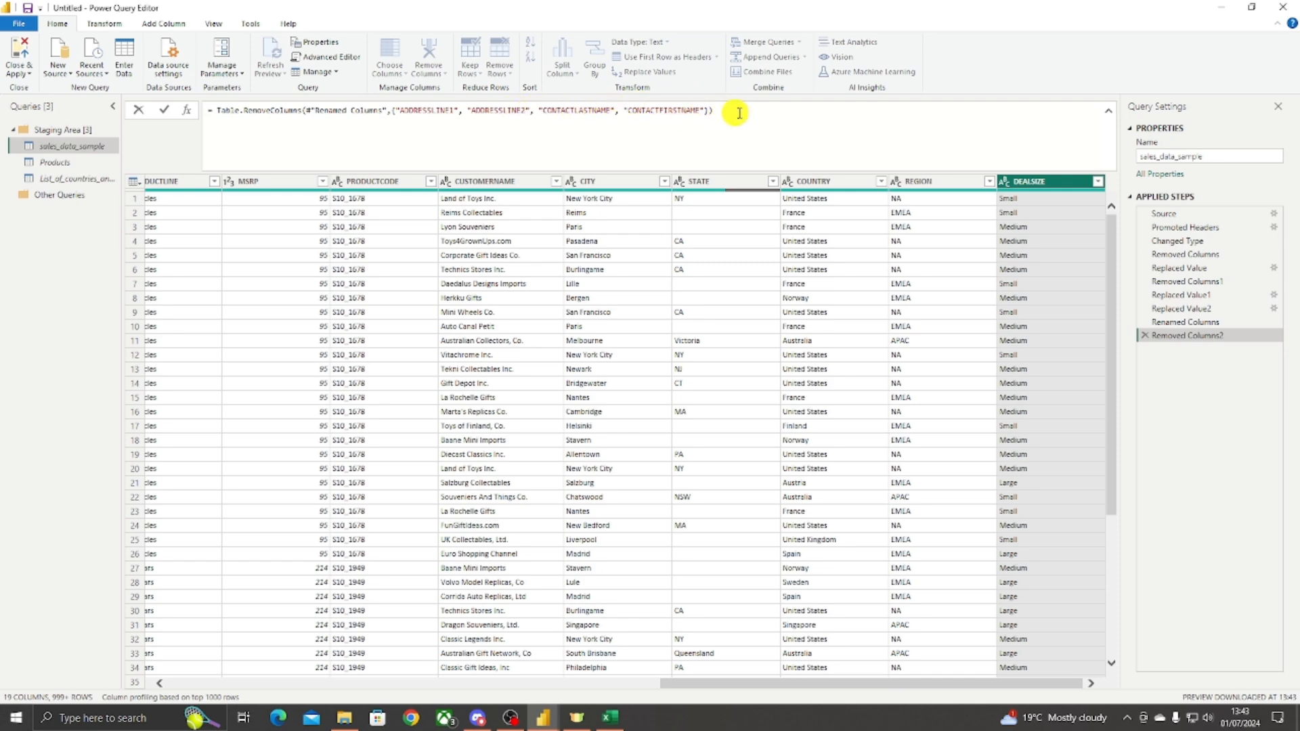
pyautogui.click(1111, 110)
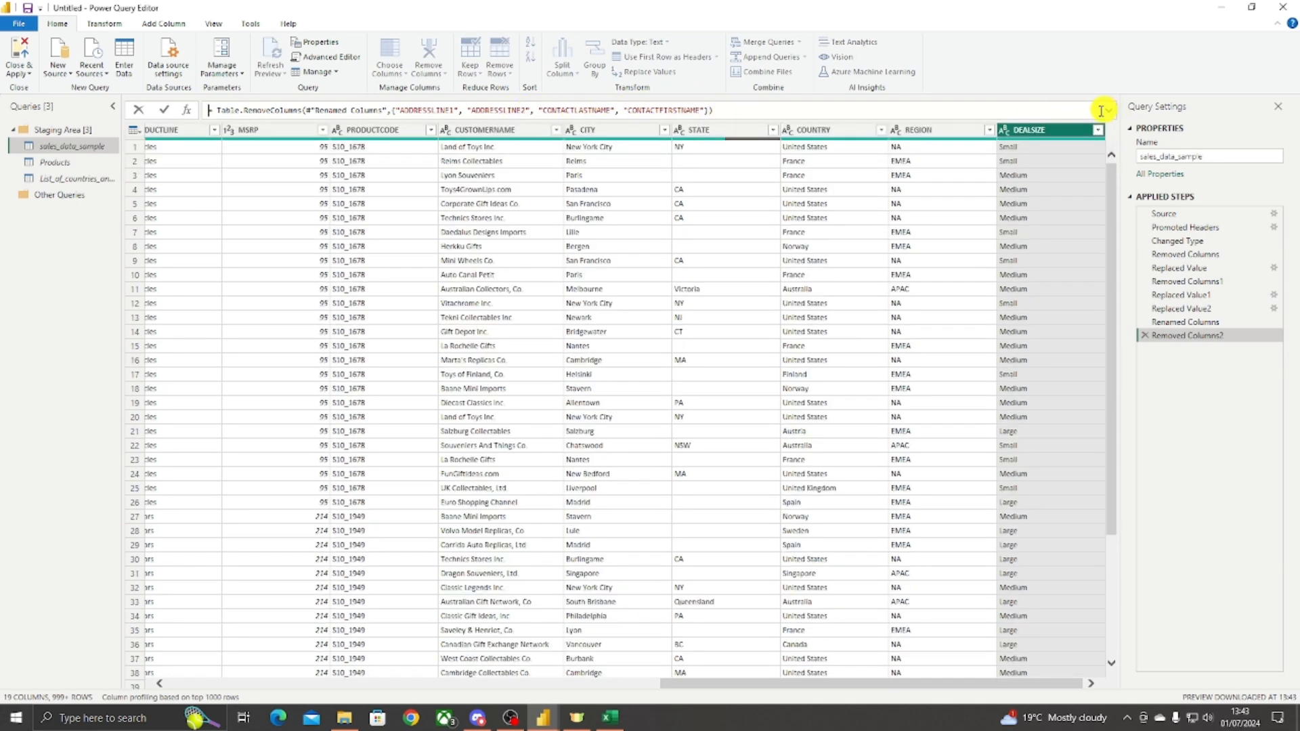
pyautogui.click(1201, 377)
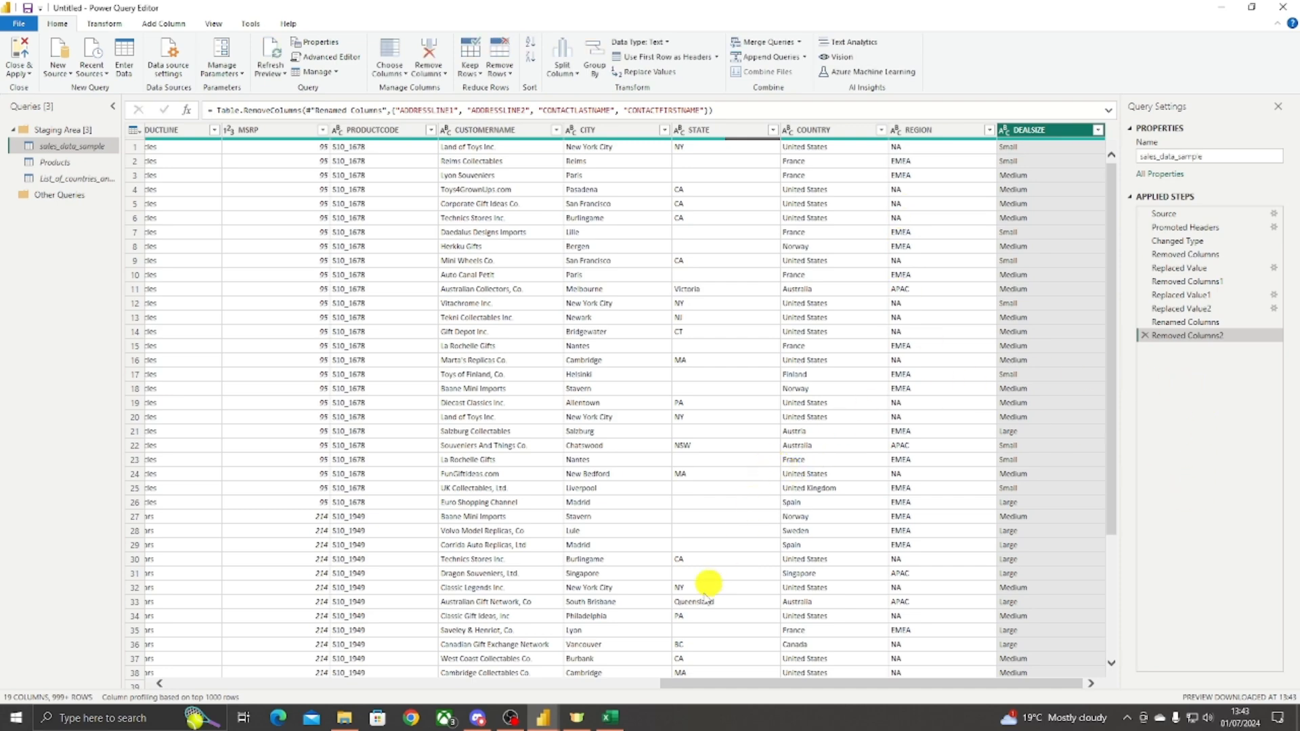
# Step: Remove the MSRP column from the sales_data_sample query
pyautogui.moveTo(701, 685); pyautogui.dragTo(205, 664)
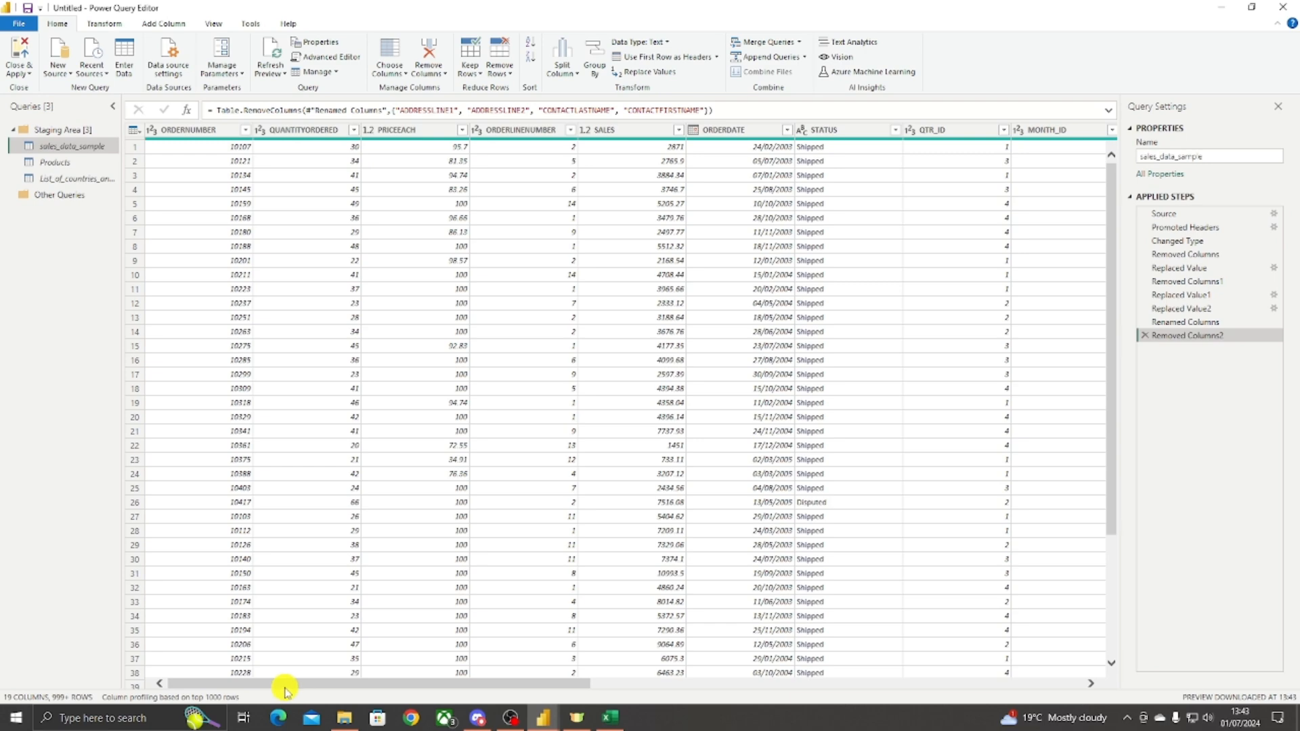
pyautogui.moveTo(275, 688); pyautogui.dragTo(760, 680)
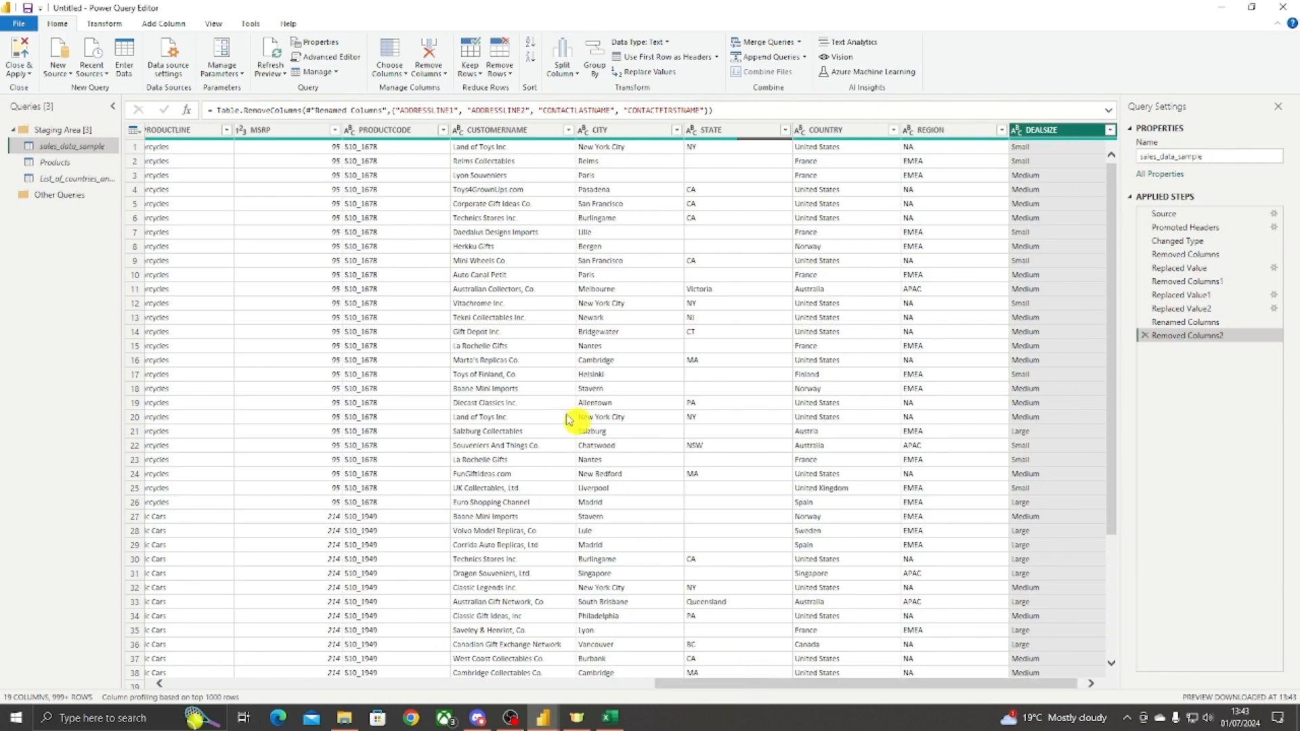
pyautogui.click(336, 132)
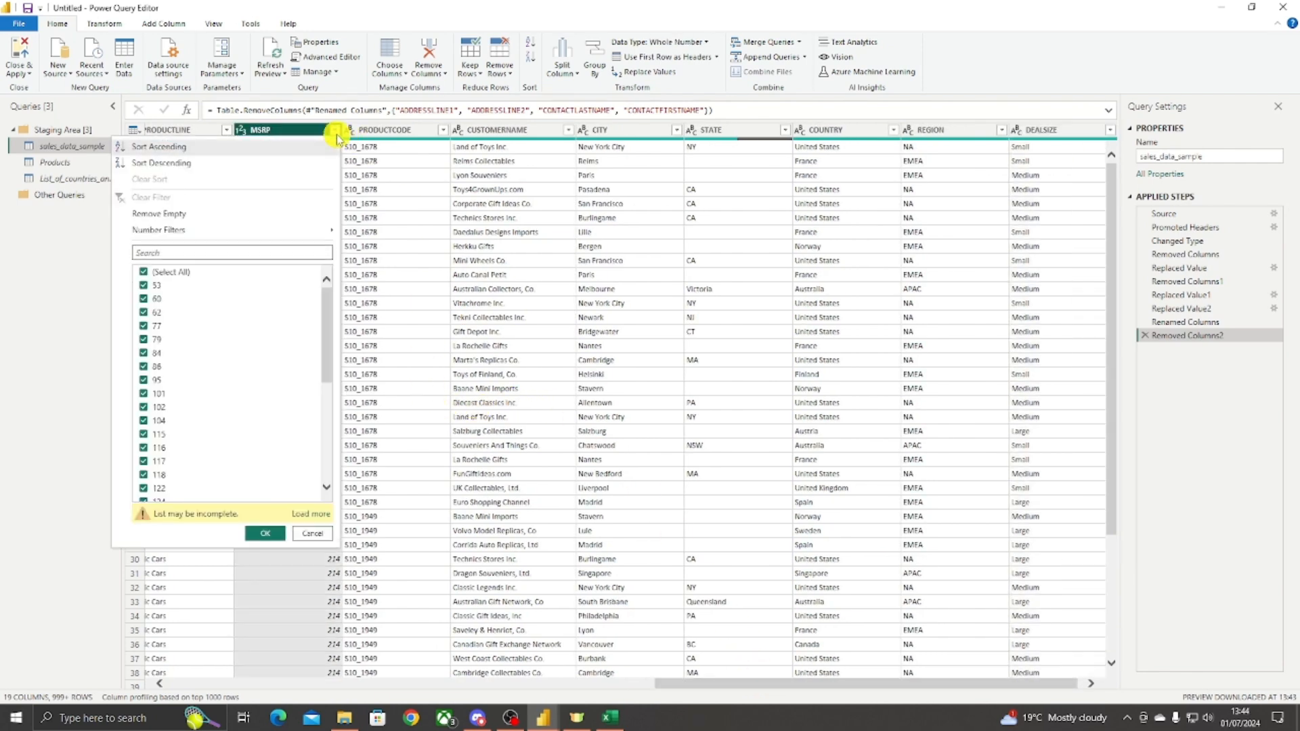
pyautogui.click(336, 131)
pyautogui.rightClick(302, 136)
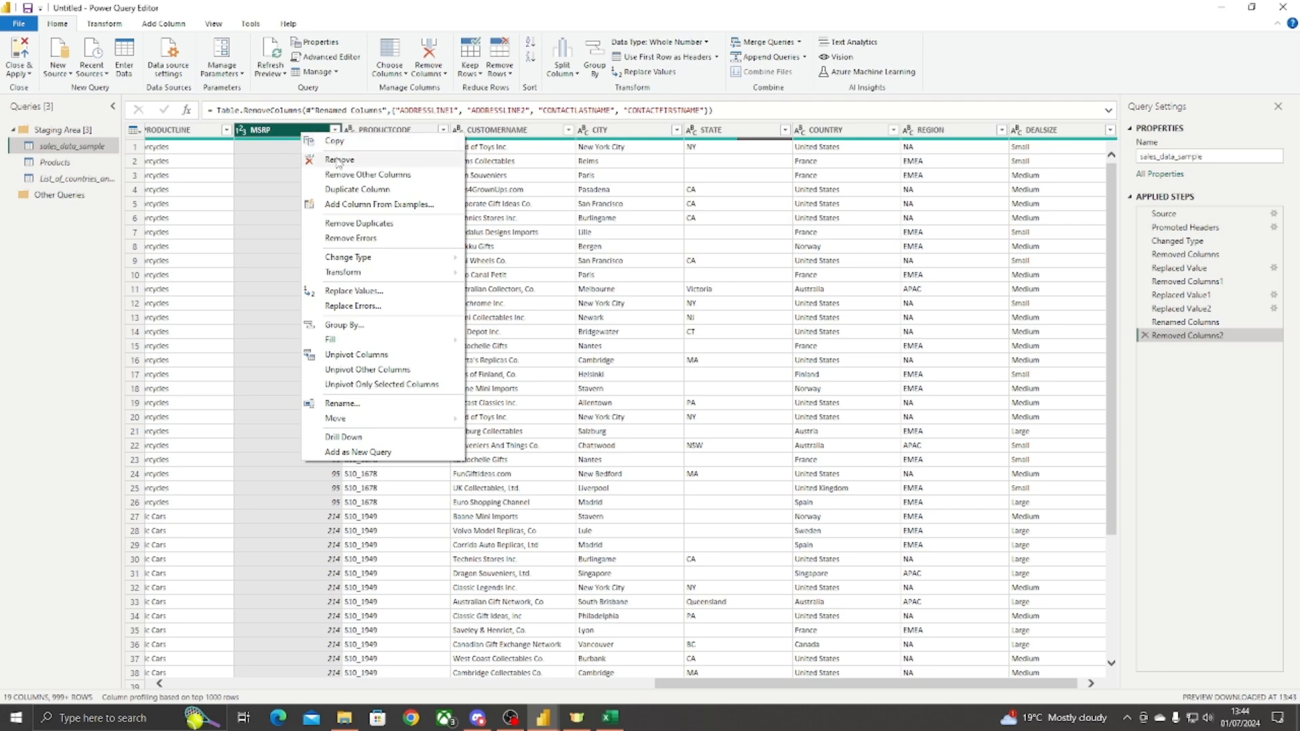
pyautogui.click(332, 153)
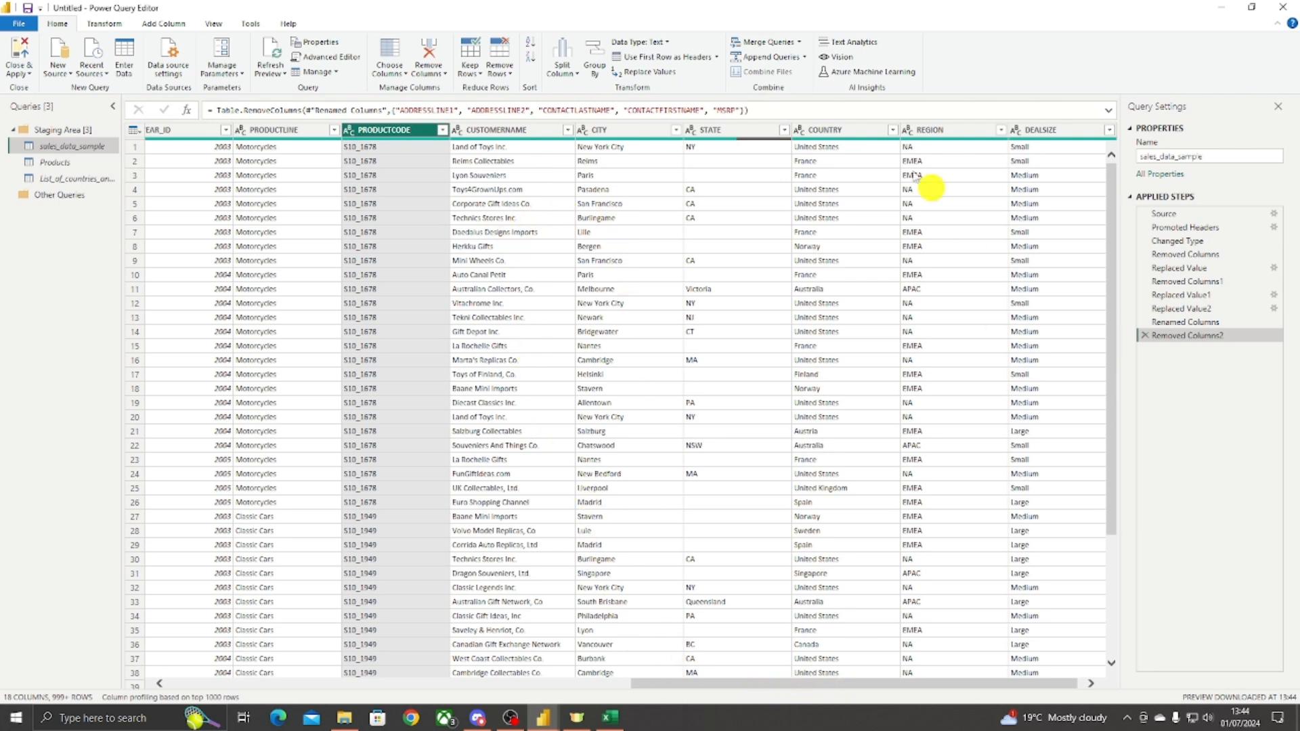
# Step: Rename the first Removed Columns applied step as Removed Column "PHONE"
pyautogui.moveTo(660, 688); pyautogui.dragTo(174, 682)
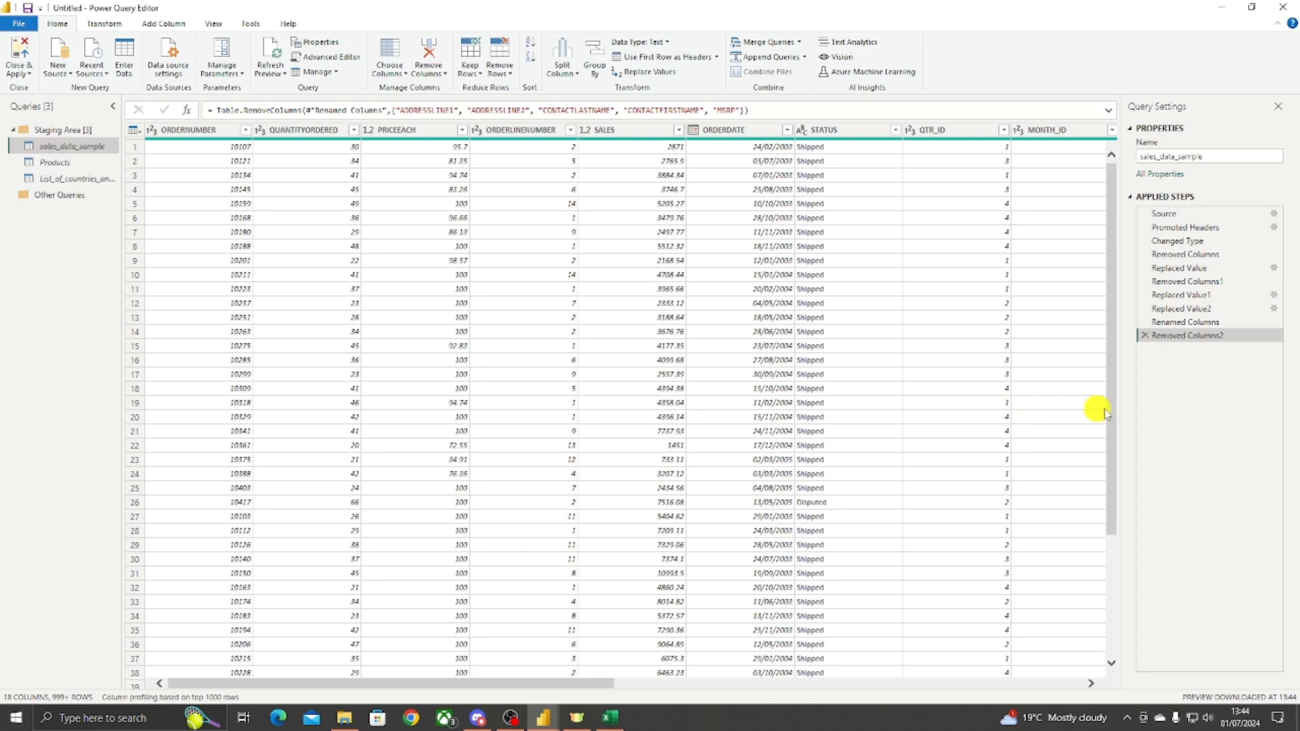
pyautogui.click(1182, 256)
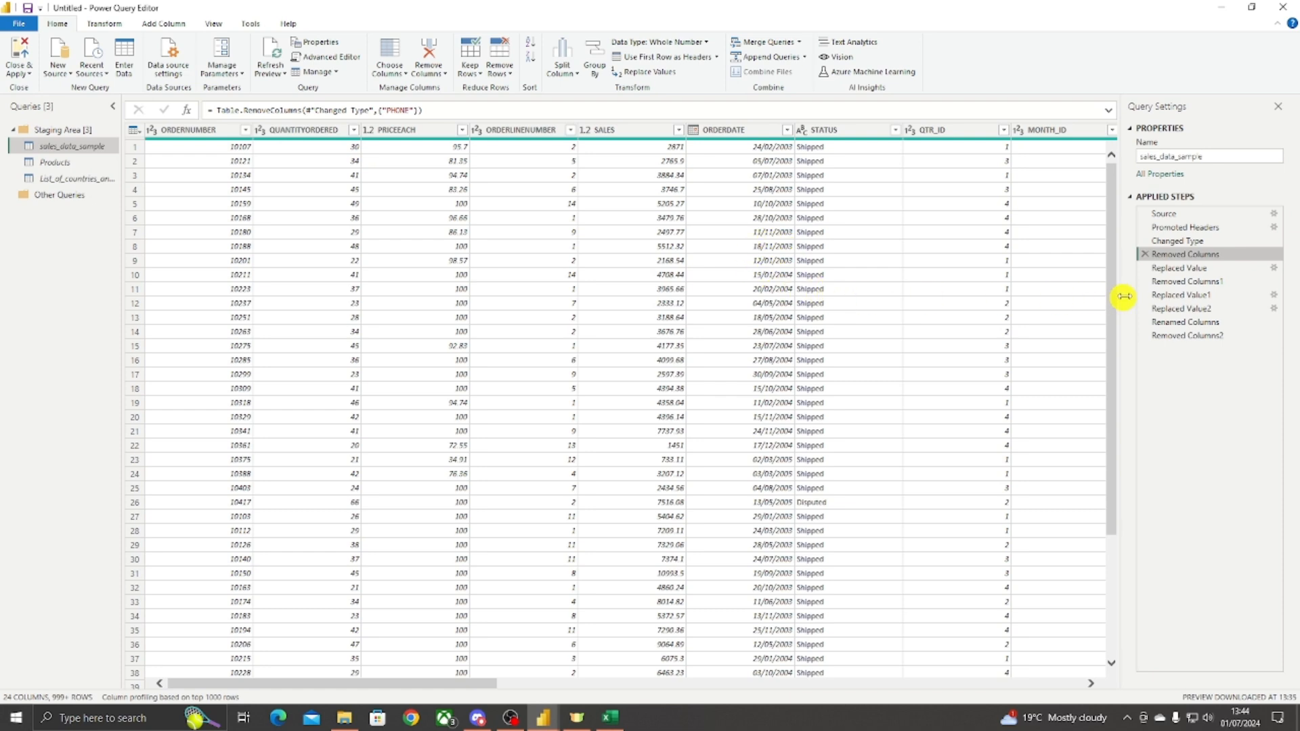
pyautogui.rightClick(1191, 258)
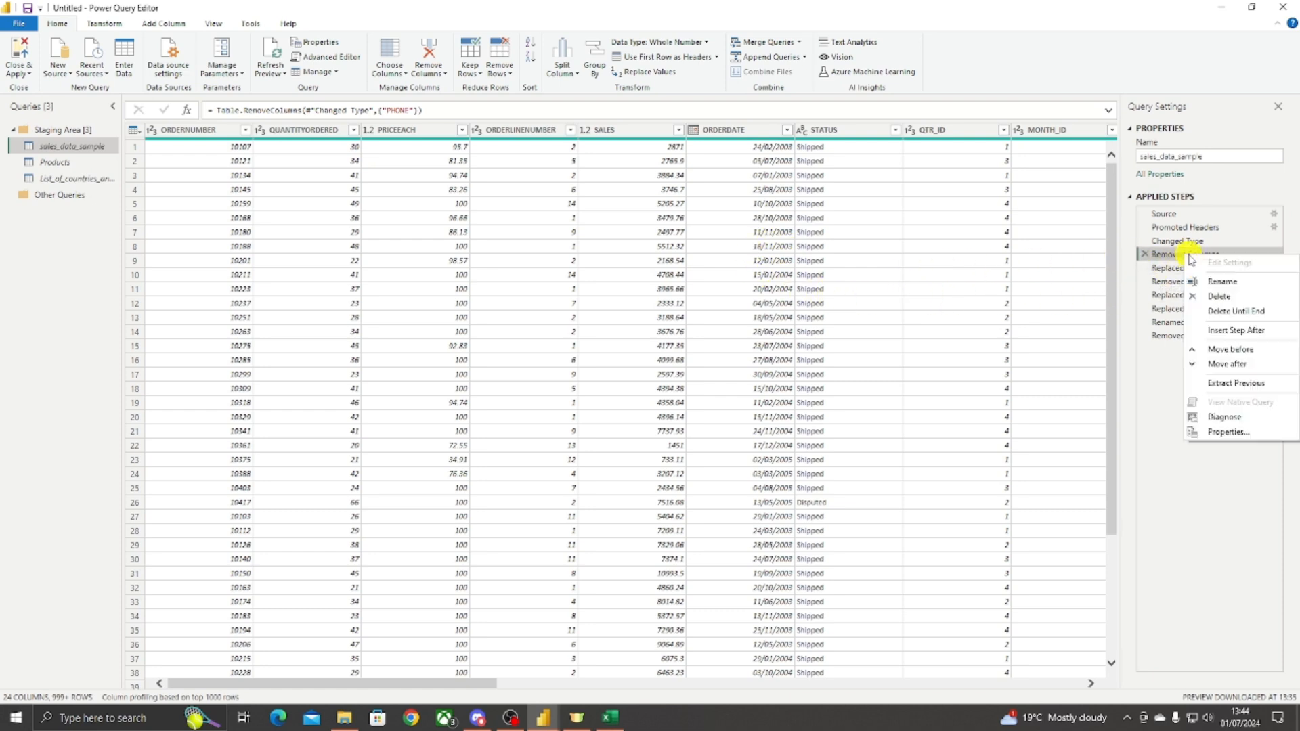
pyautogui.click(1222, 281)
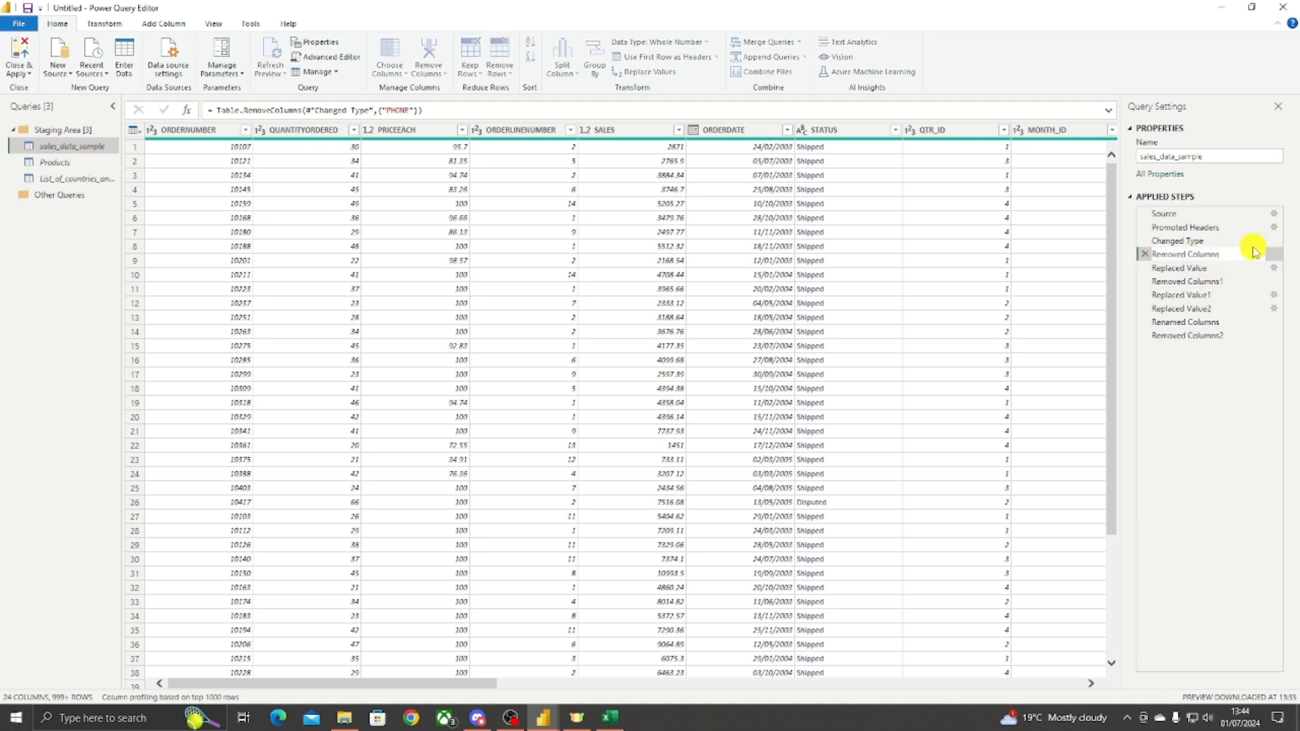
pyautogui.press('BackSpace')
pyautogui.write('"PHONE"')
pyautogui.press('Return')
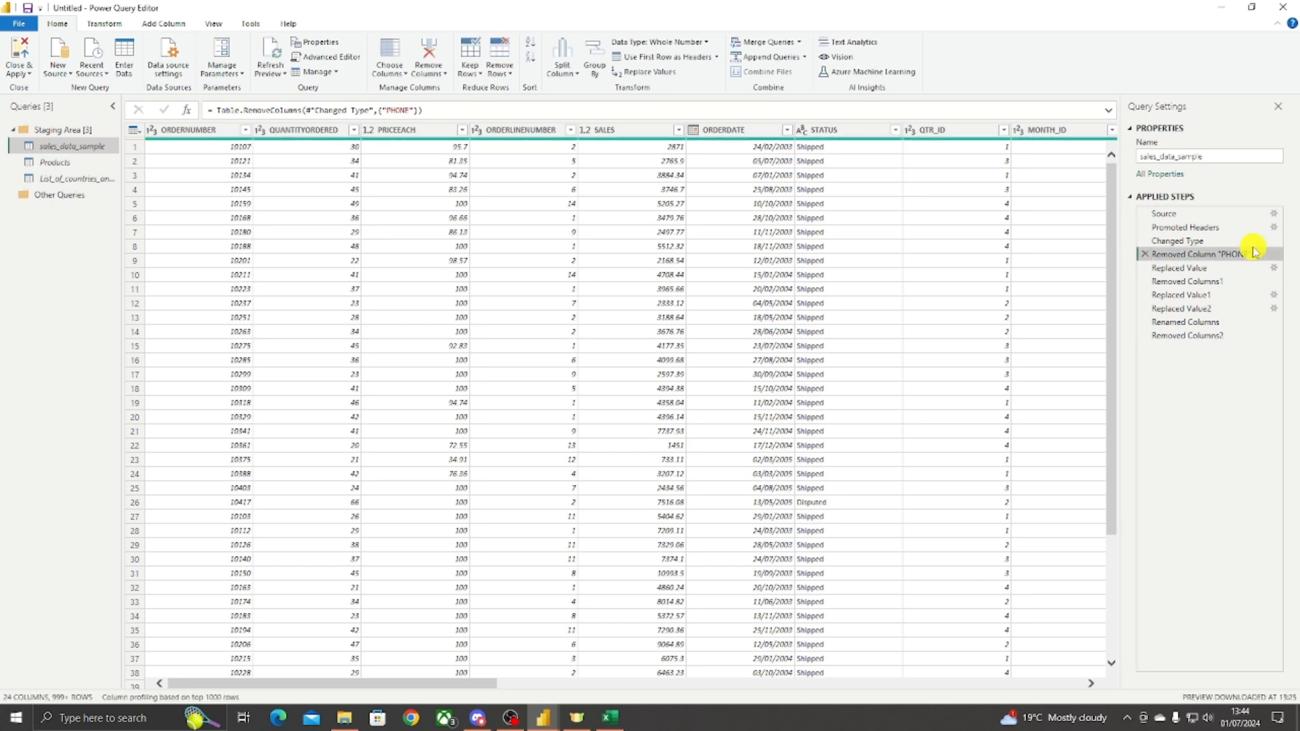
# Step: Rename the Removed Columns1 applied step as Removed Column "POSTALCODE"
pyautogui.click(1202, 284)
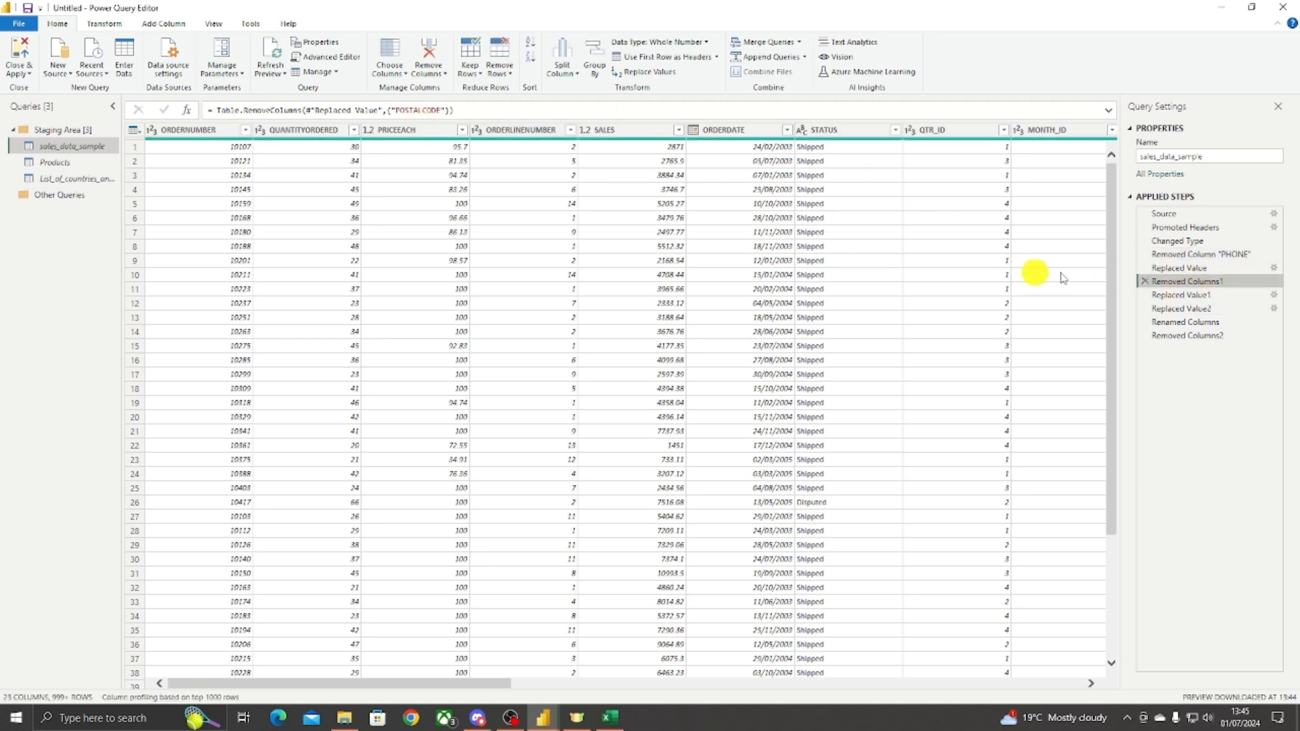
pyautogui.rightClick(1210, 282)
pyautogui.click(1236, 309)
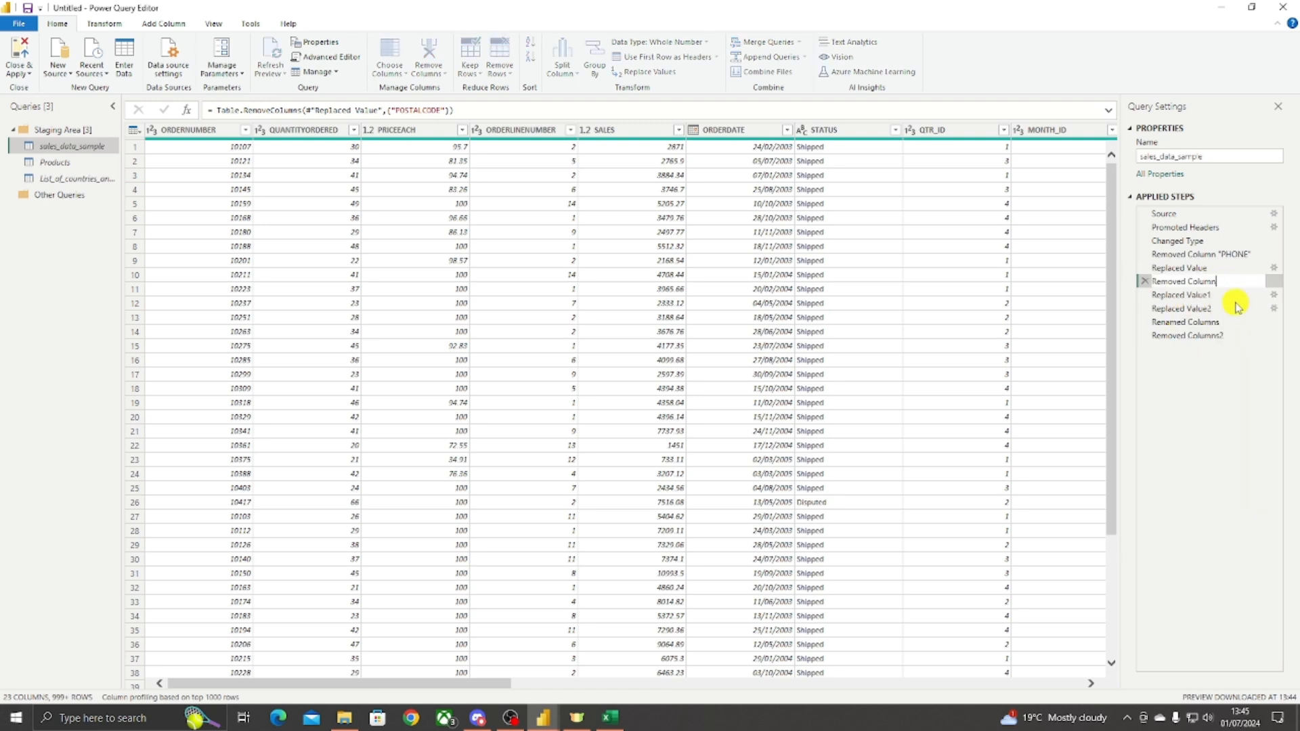
pyautogui.write('"POSTALCODE"')
pyautogui.press('Return')
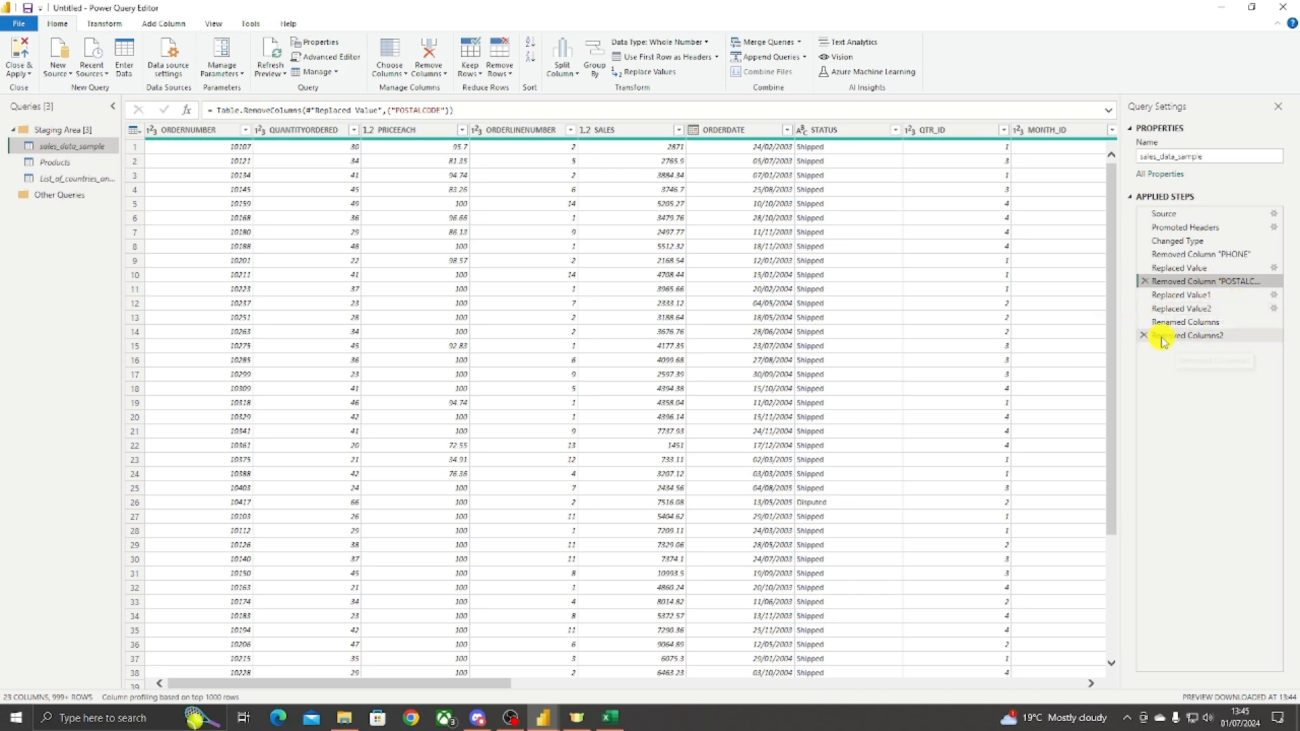
# Step: Rename the Renamed Columns applied step as Renamed Columns "TERITORY" to "REGION"
pyautogui.click(1185, 324)
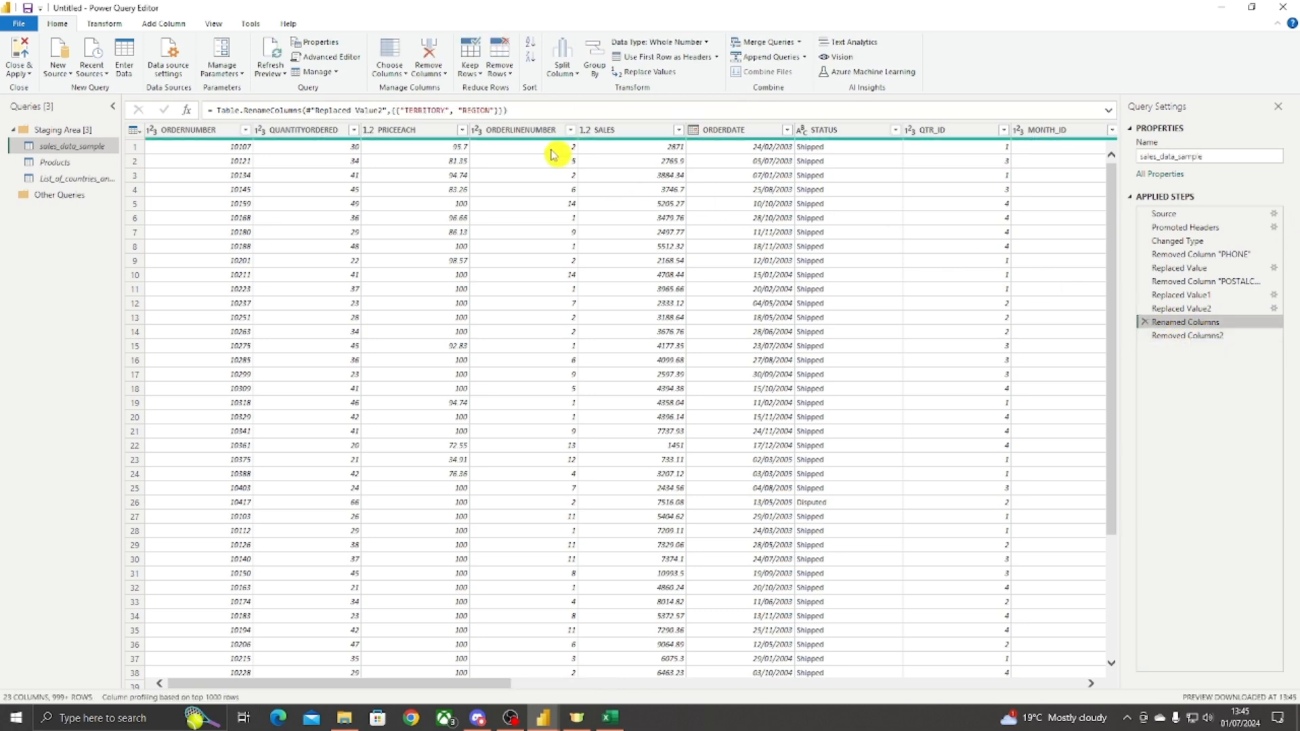
pyautogui.rightClick(1185, 322)
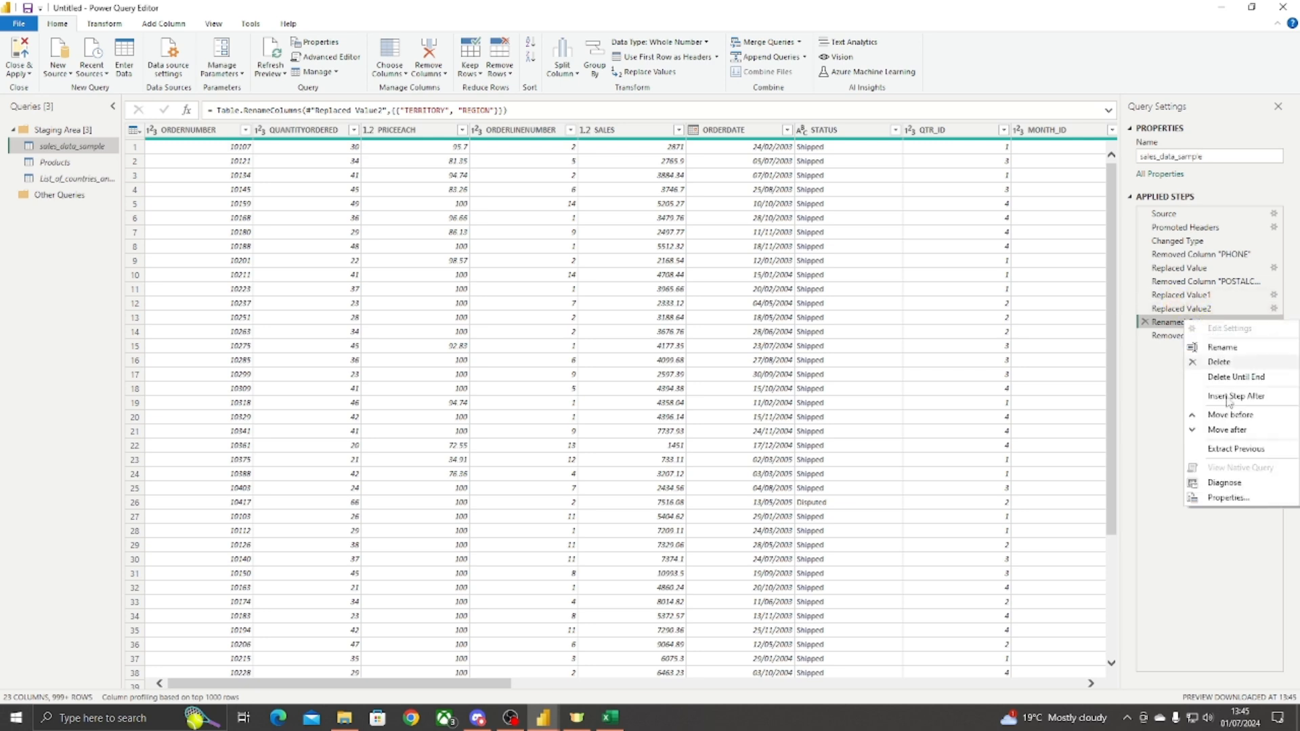
pyautogui.click(1223, 347)
pyautogui.click(1230, 321)
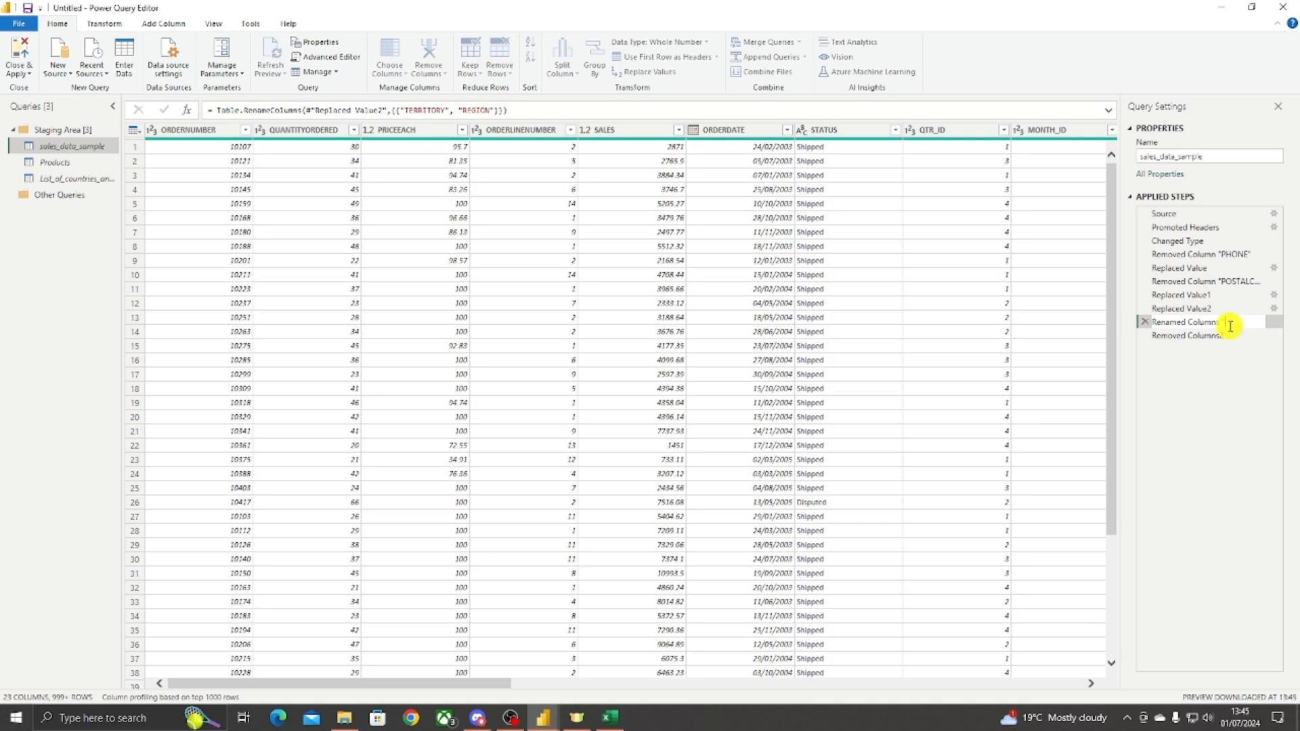
pyautogui.write('TERRITORY" to "REGION"')
pyautogui.press('Return')
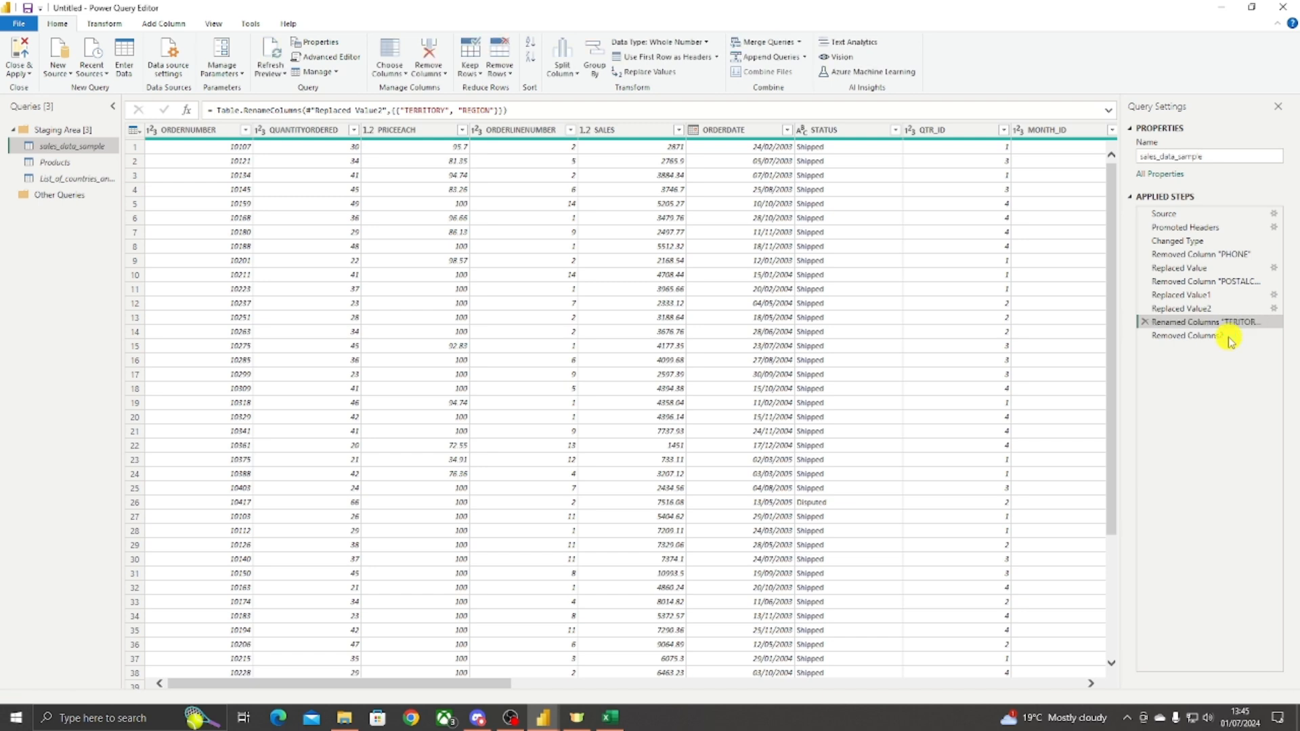
# Step: Widen the Query Settings pane and open the Removed Columns2 applied step's name for editing
pyautogui.click(1187, 337)
pyautogui.moveTo(1122, 378); pyautogui.dragTo(1016, 378)
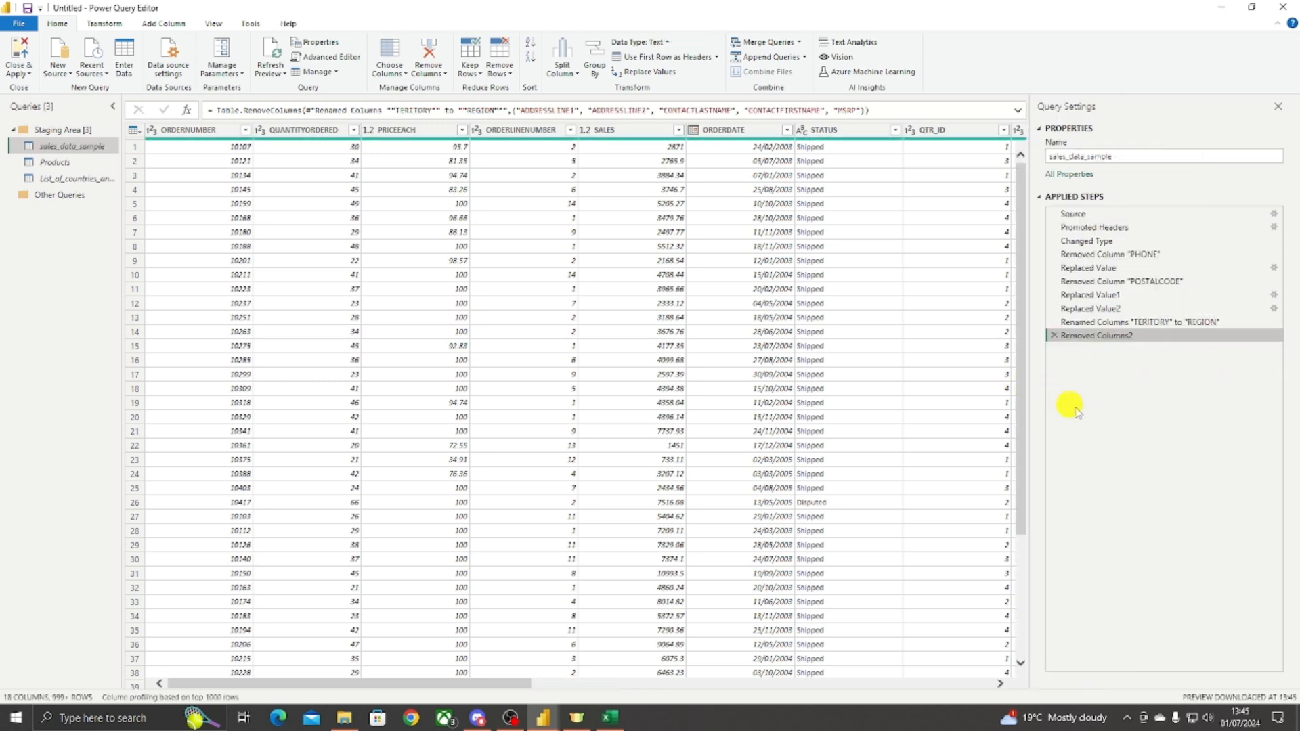
pyautogui.rightClick(1116, 341)
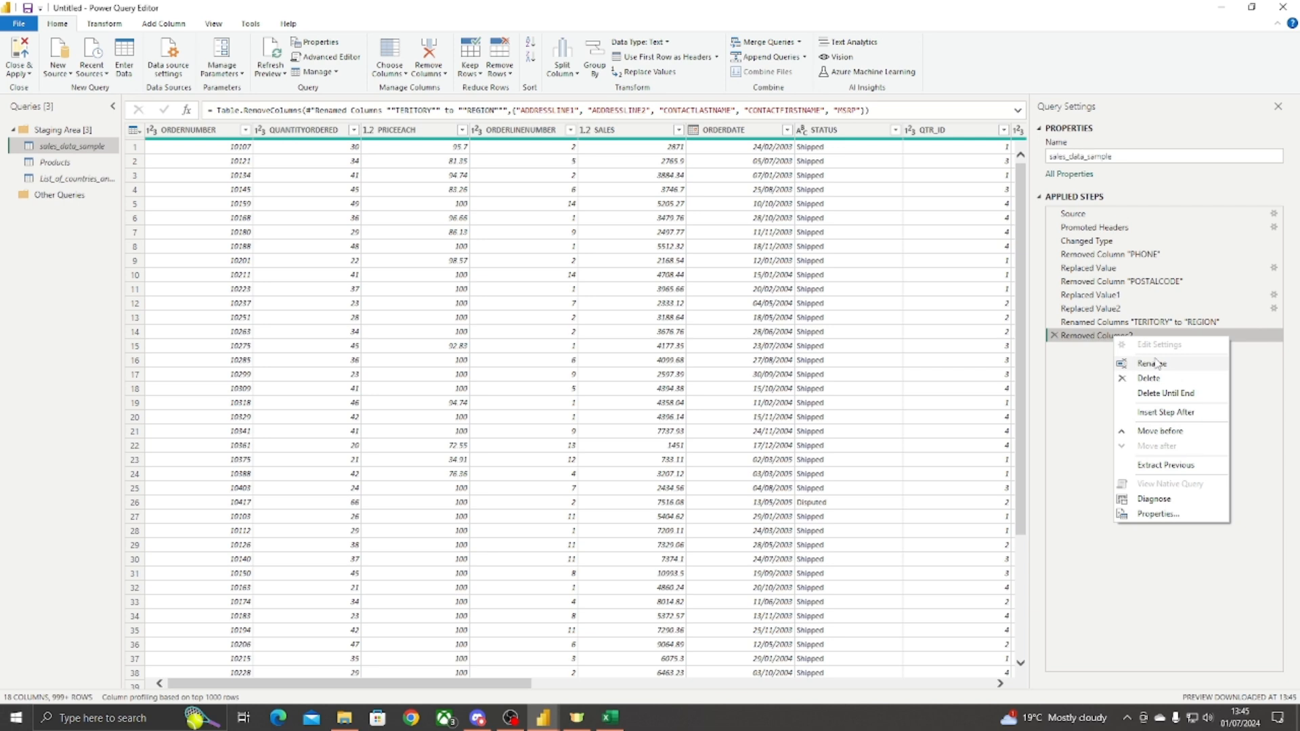
pyautogui.click(1119, 364)
pyautogui.click(1138, 336)
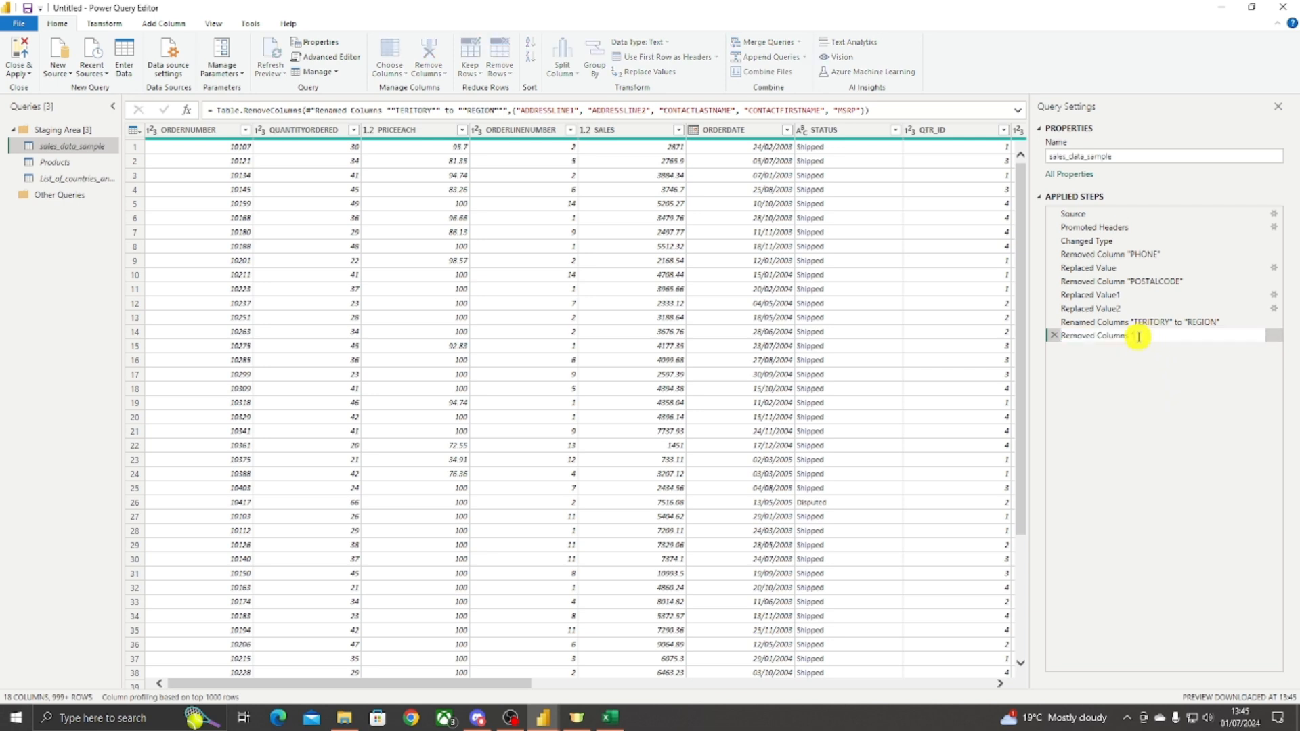
# Step: Try to extend the step name with the removed columns "ADDRESSLINE1", "ADDRESSLINE2", "CONTACTLASTNAME" and the contact first name column
pyautogui.write('"ADDRESSLINE1", "ADDRESSLINE2" "CO')
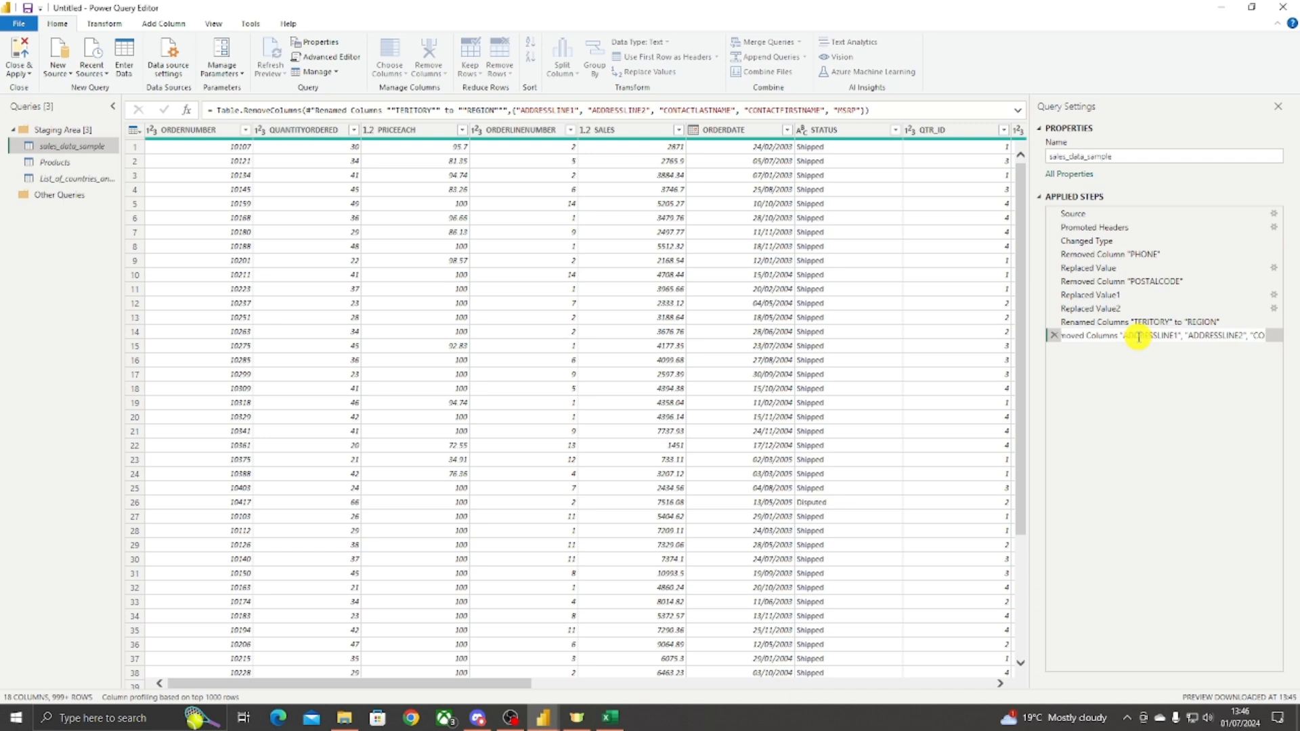
pyautogui.write('NTACTLASTNAME')
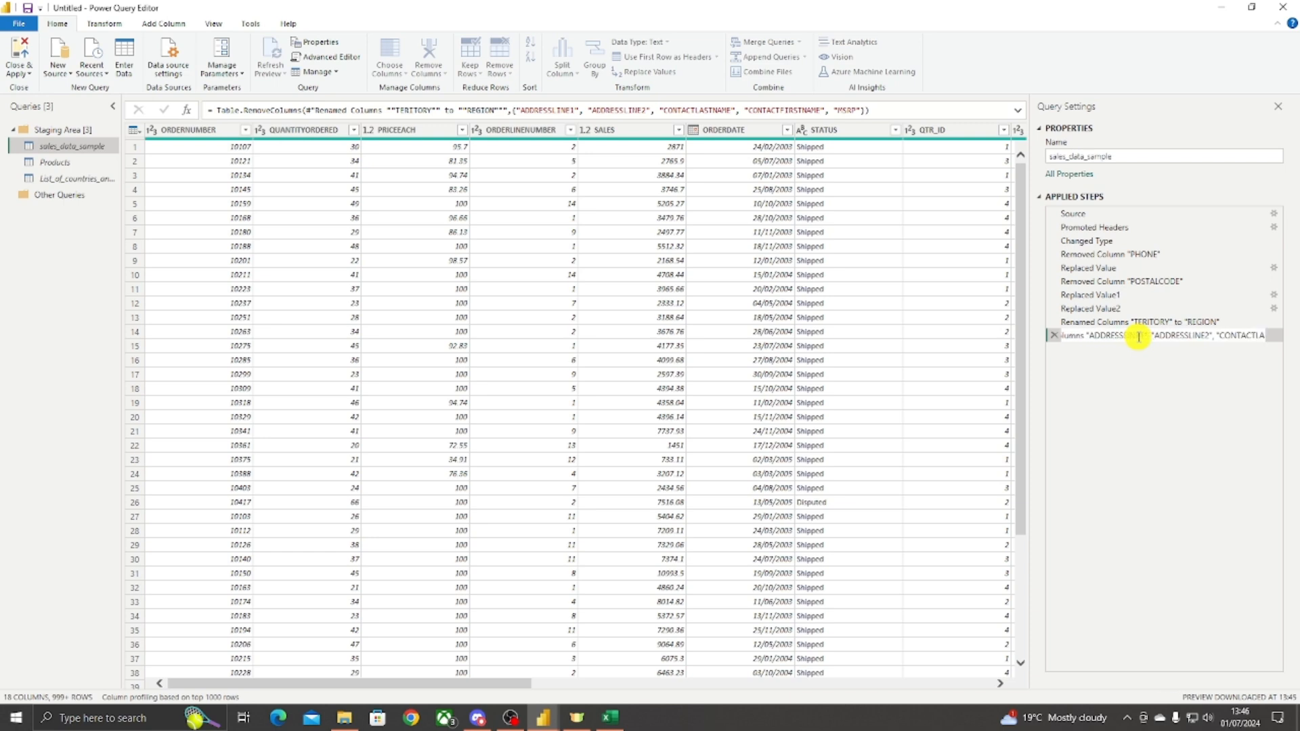
pyautogui.press('BackSpace')
pyautogui.press('BackSpace')
pyautogui.press('BackSpace')
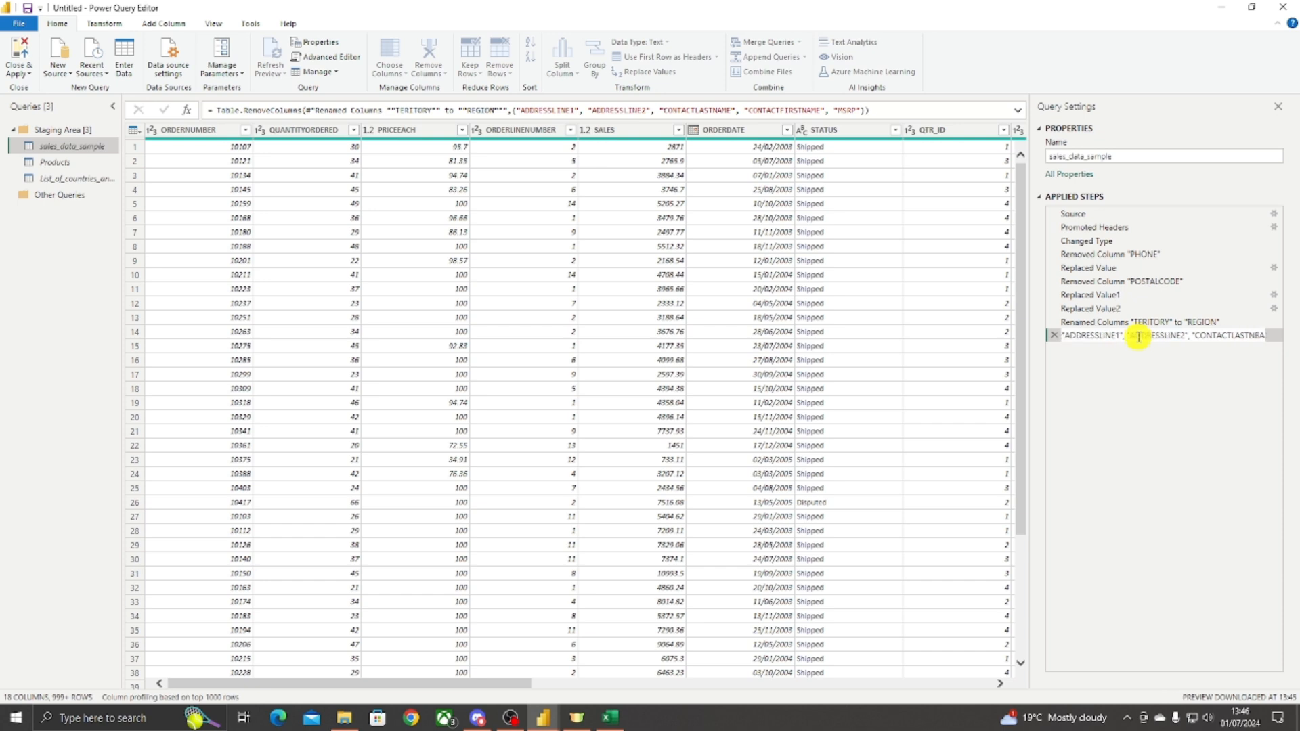
pyautogui.press('BackSpace')
pyautogui.write('AME",')
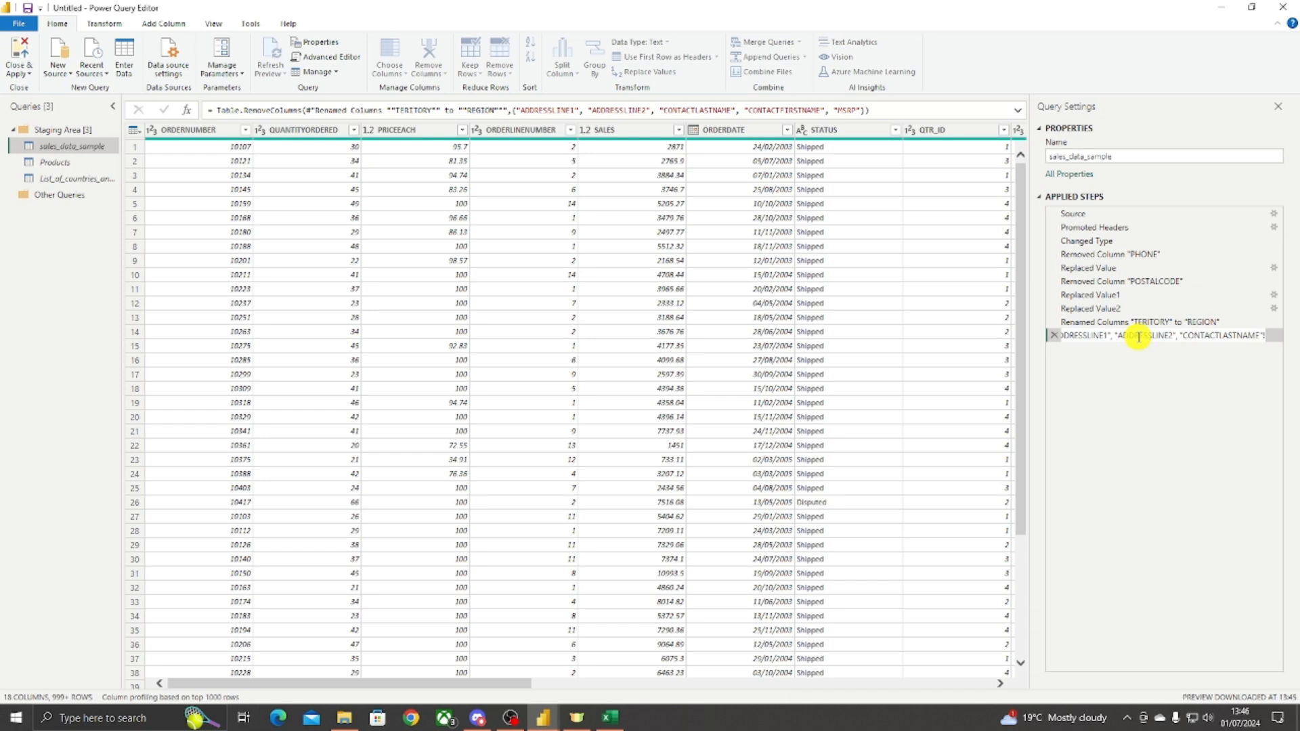
pyautogui.press('BackSpace')
pyautogui.write(', CONTACT')
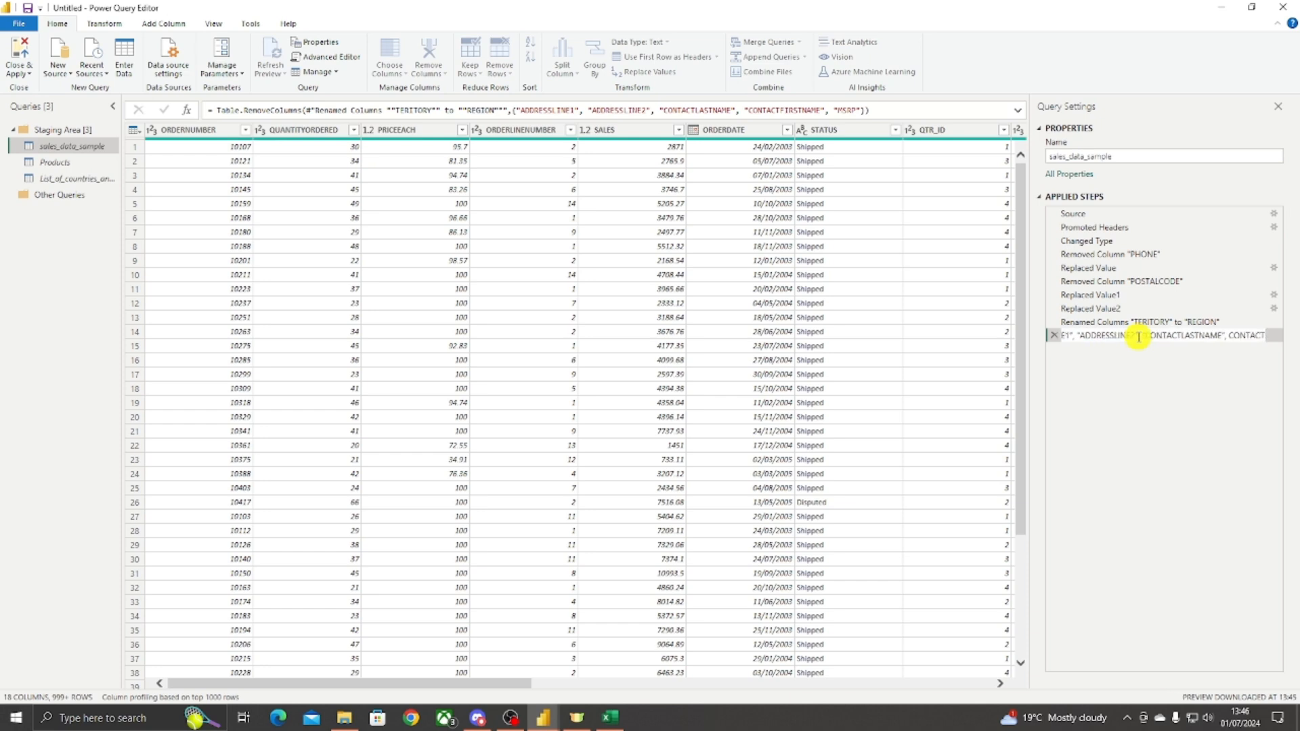
# Step: Clear the column list from the last applied step's name and save it as Removed Columns
pyautogui.press('BackSpace')
pyautogui.press('BackSpace')
pyautogui.press('BackSpace')
pyautogui.press('BackSpace')
pyautogui.press('BackSpace')
pyautogui.press('BackSpace')
pyautogui.press('BackSpace')
pyautogui.press('BackSpace')
pyautogui.press('BackSpace')
pyautogui.press('BackSpace')
pyautogui.press('BackSpace')
pyautogui.press('BackSpace')
pyautogui.press('BackSpace')
pyautogui.press('BackSpace')
pyautogui.press('BackSpace')
pyautogui.press('BackSpace')
pyautogui.press('BackSpace')
pyautogui.press('BackSpace')
pyautogui.press('BackSpace')
pyautogui.press('BackSpace')
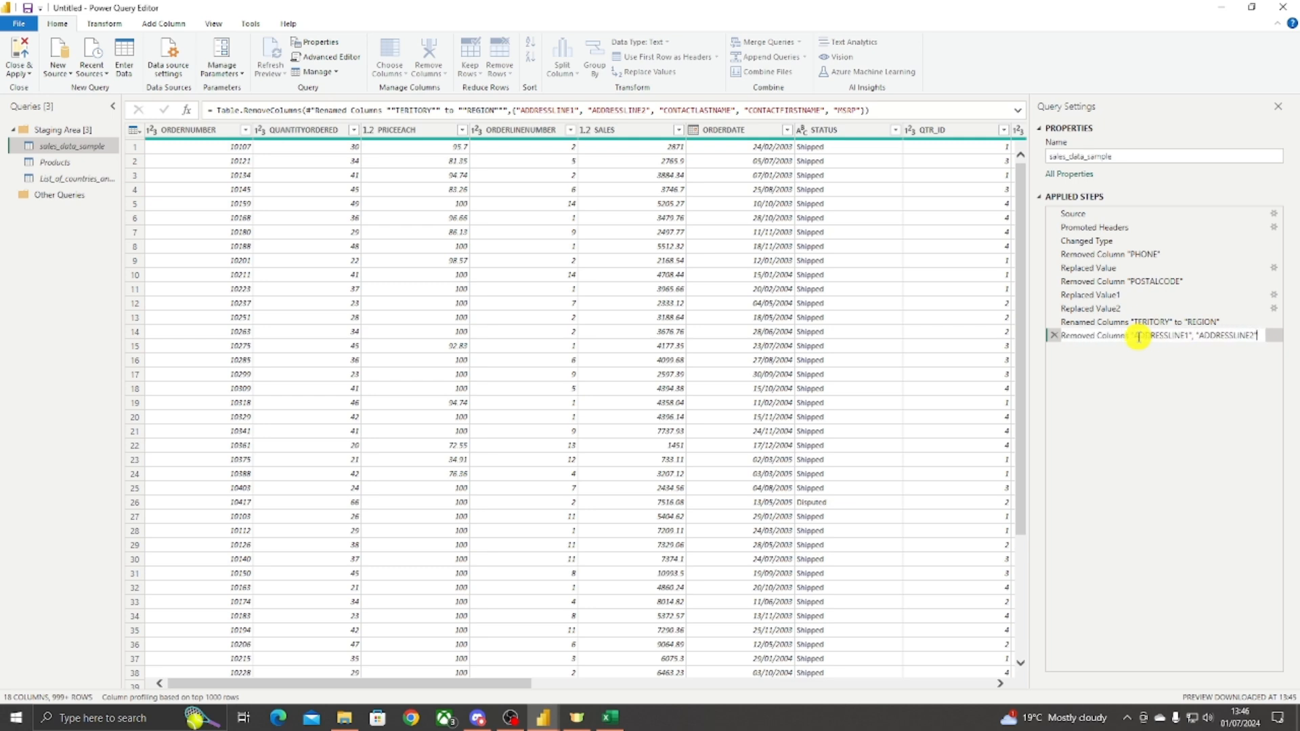
pyautogui.press('BackSpace')
pyautogui.press('BackSpace')
pyautogui.press('BackSpace')
pyautogui.press('BackSpace')
pyautogui.press('BackSpace')
pyautogui.press('BackSpace')
pyautogui.press('BackSpace')
pyautogui.press('BackSpace')
pyautogui.press('BackSpace')
pyautogui.press('BackSpace')
pyautogui.press('BackSpace')
pyautogui.press('BackSpace')
pyautogui.press('BackSpace')
pyautogui.write('s')
pyautogui.press('Return')
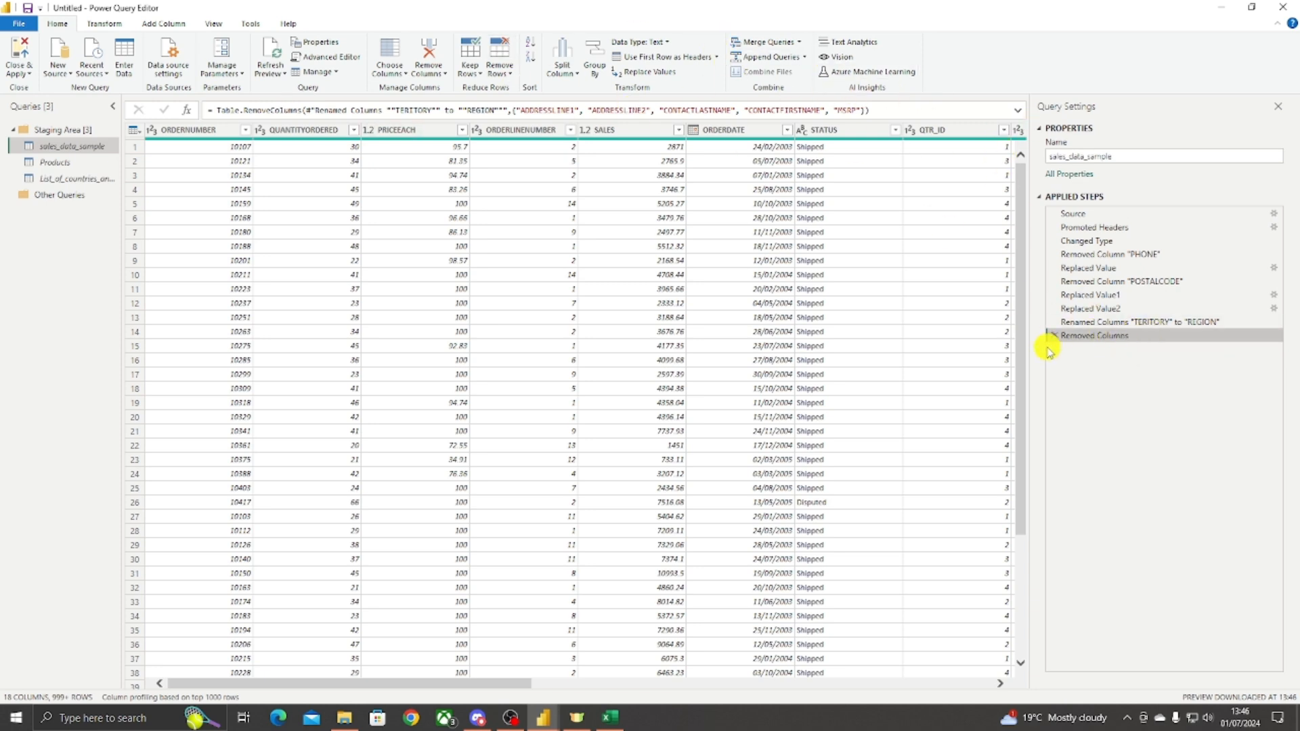
# Step: Rename the Replaced Value applied step as Replaced Value "NYC" with "New York City"
pyautogui.click(1091, 271)
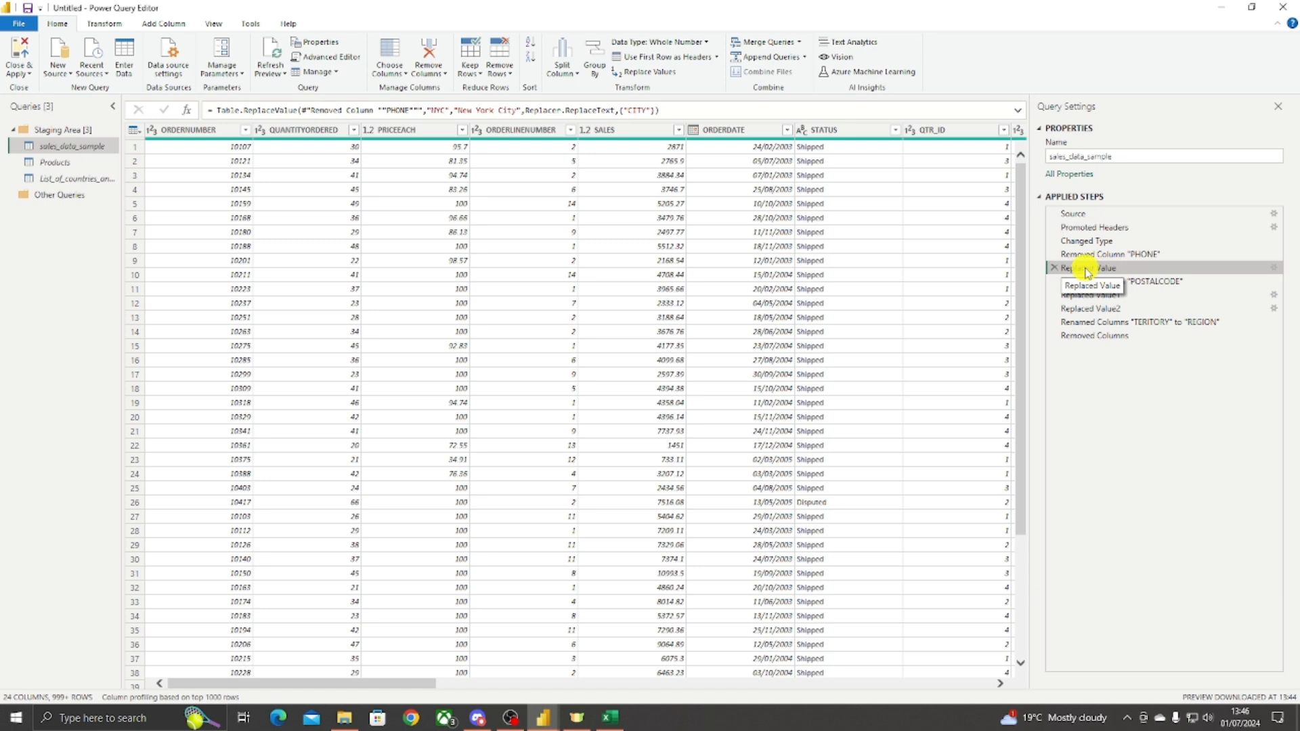
pyautogui.rightClick(1104, 271)
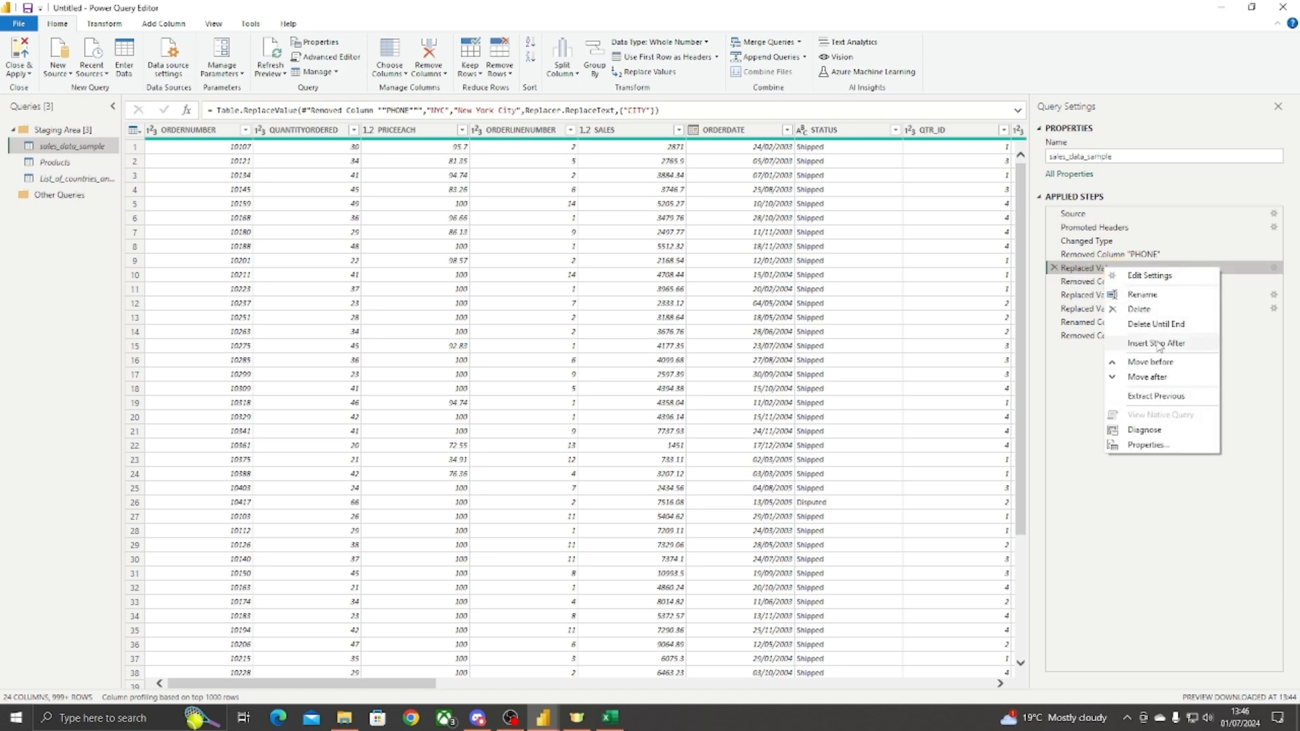
pyautogui.click(1140, 294)
pyautogui.click(1141, 266)
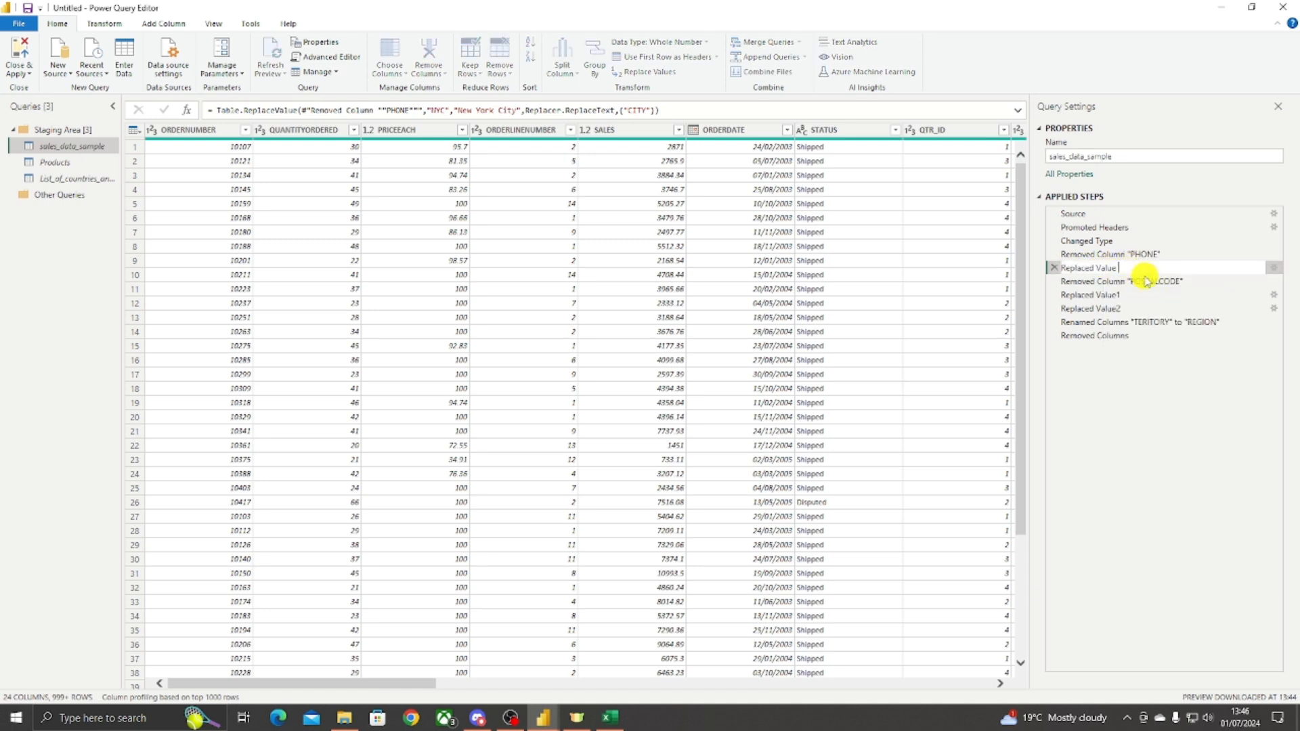
pyautogui.write('"NY')
pyautogui.write('C" with "NE')
pyautogui.write('w York')
pyautogui.write(' Ci')
pyautogui.write('ity')
pyautogui.press('Return')
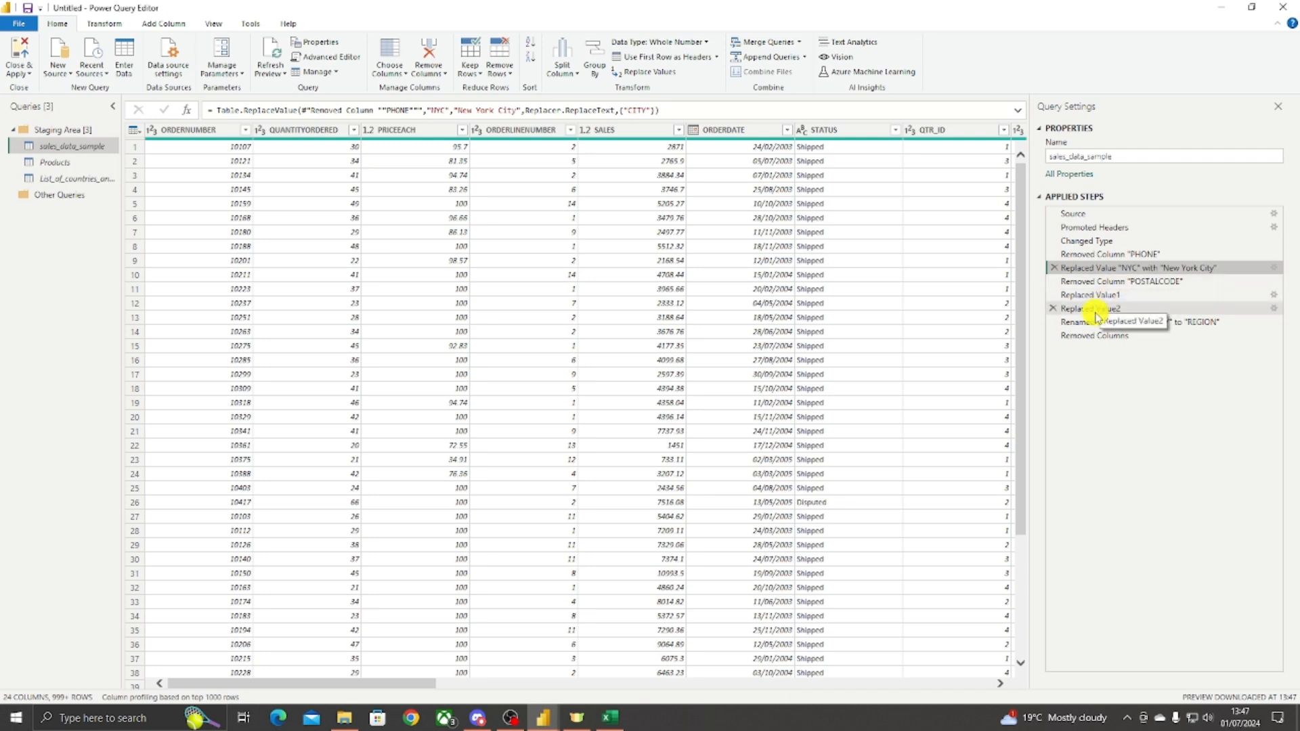
# Step: Rename the Replaced Value1 applied step as Replaced Value "USA" to "United States"
pyautogui.click(1102, 295)
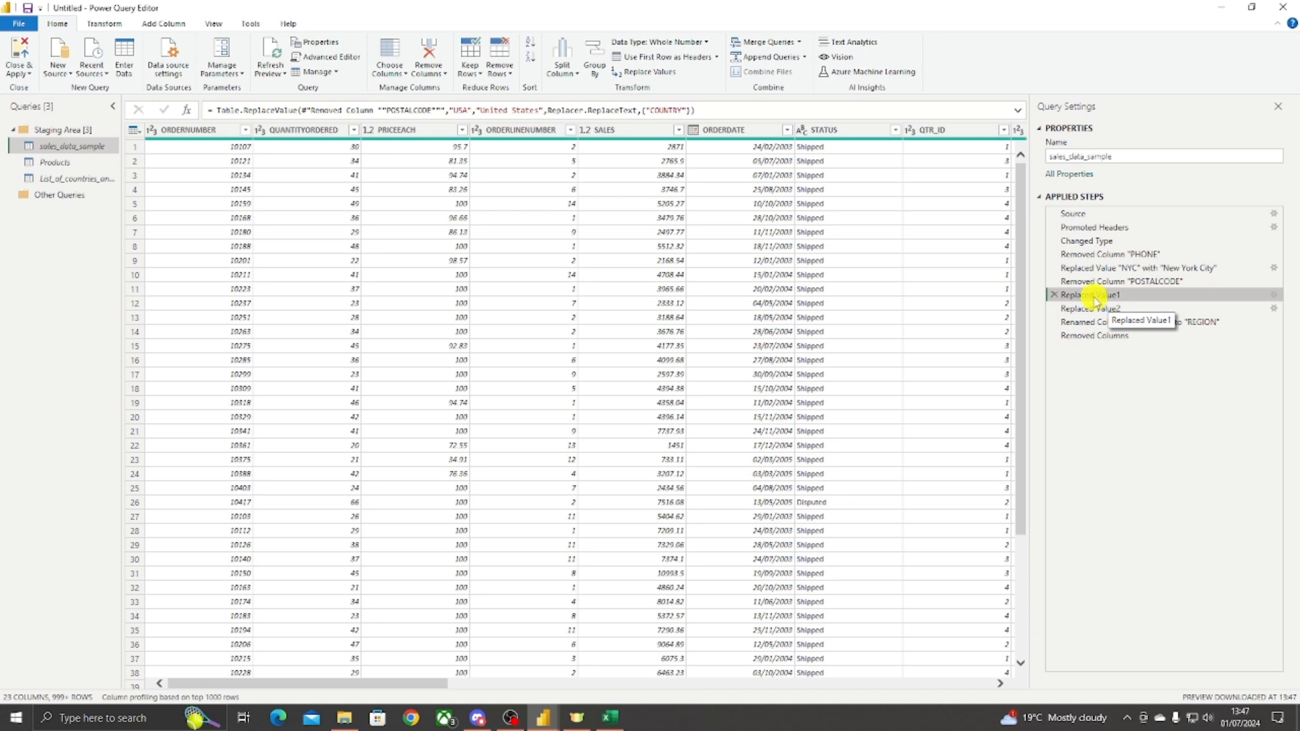
pyautogui.rightClick(1117, 296)
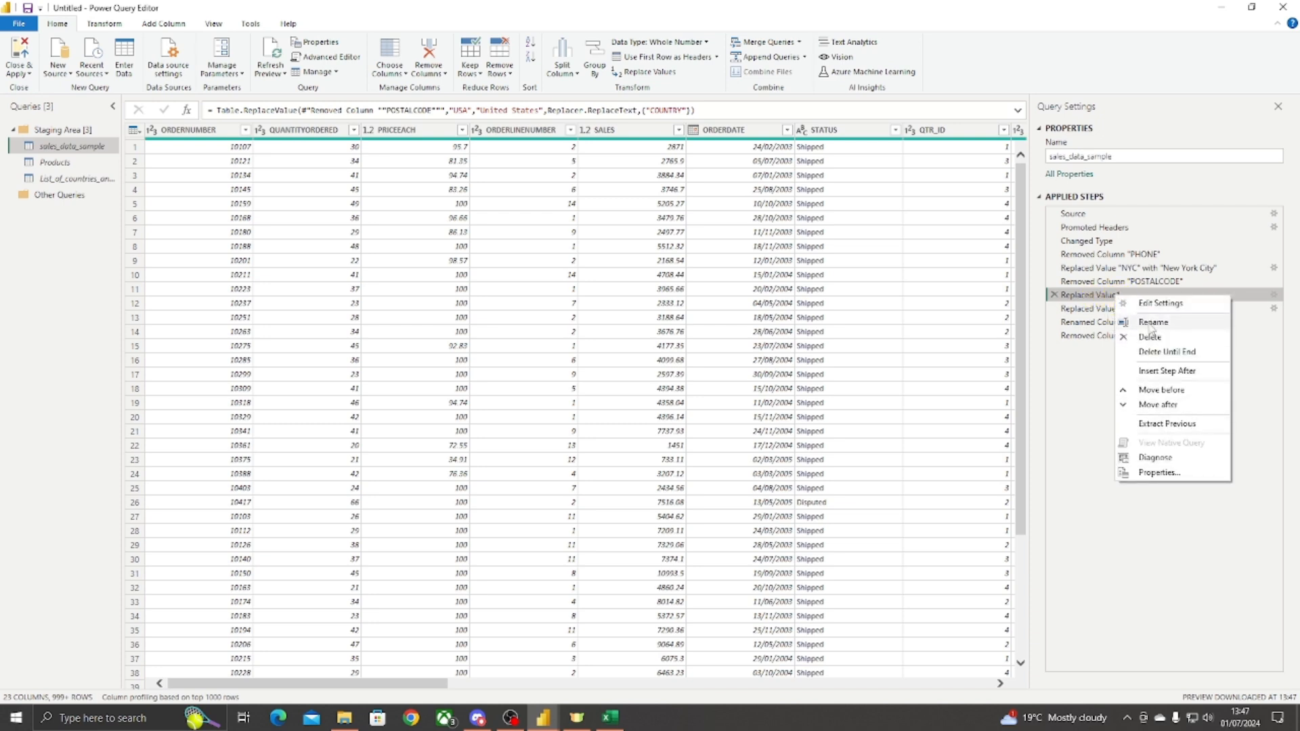
pyautogui.click(1151, 323)
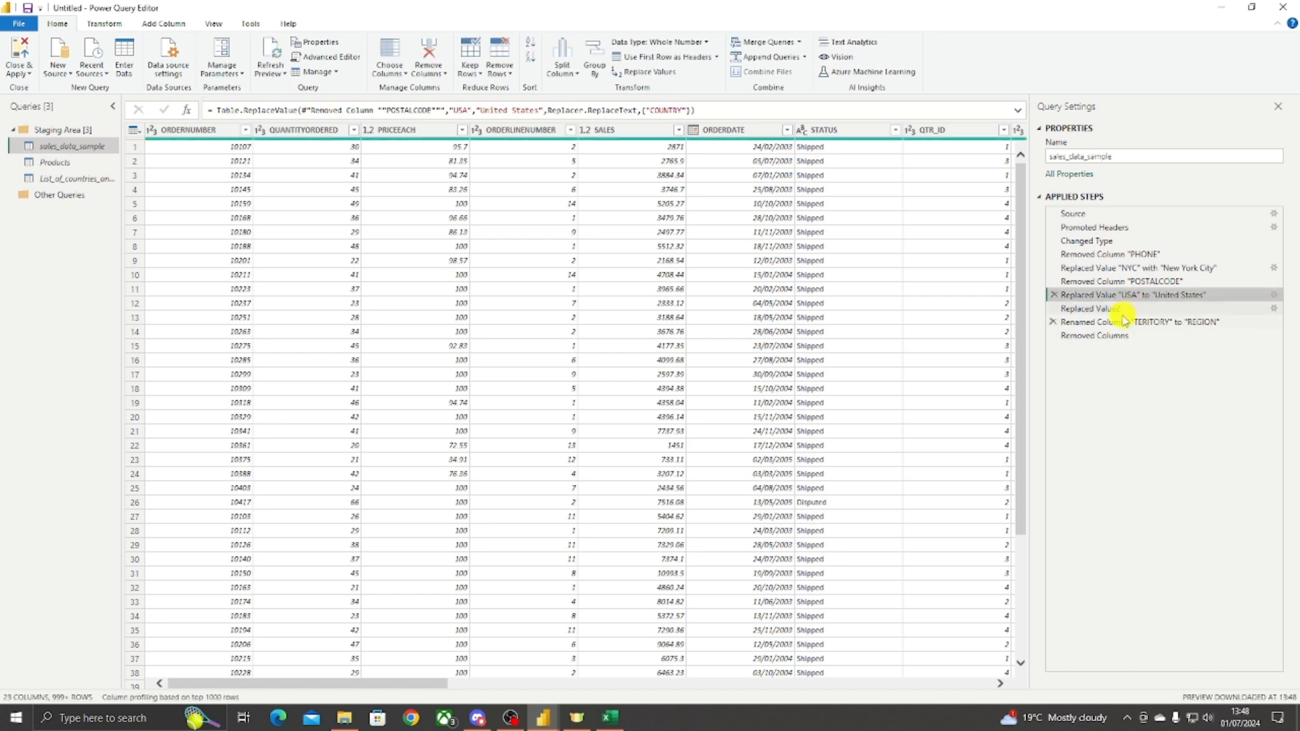
# Step: Rename the Replaced Value2 applied step as Replaced Value "UK" to "United Kingdom" and slightly narrow the Query Settings pane
pyautogui.click(1102, 309)
pyautogui.rightClick(1102, 309)
pyautogui.click(1171, 336)
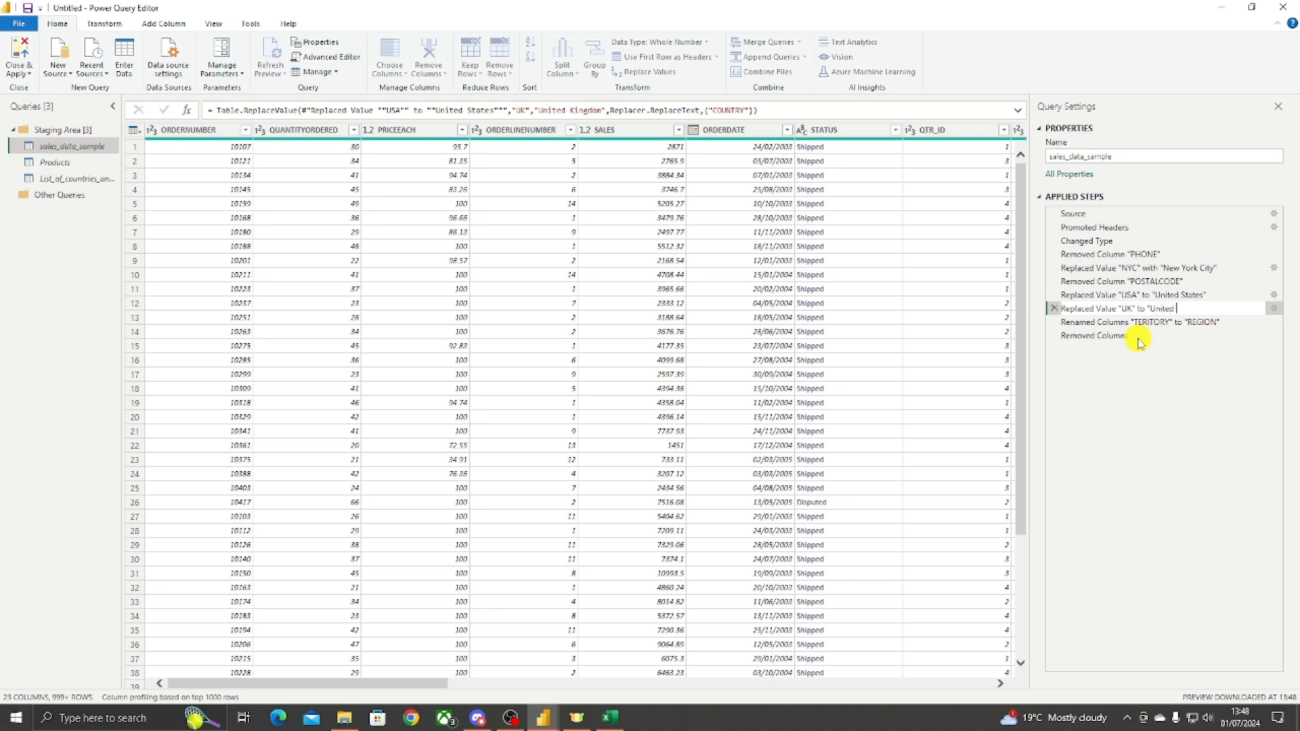
pyautogui.write('dom')
pyautogui.press('Return')
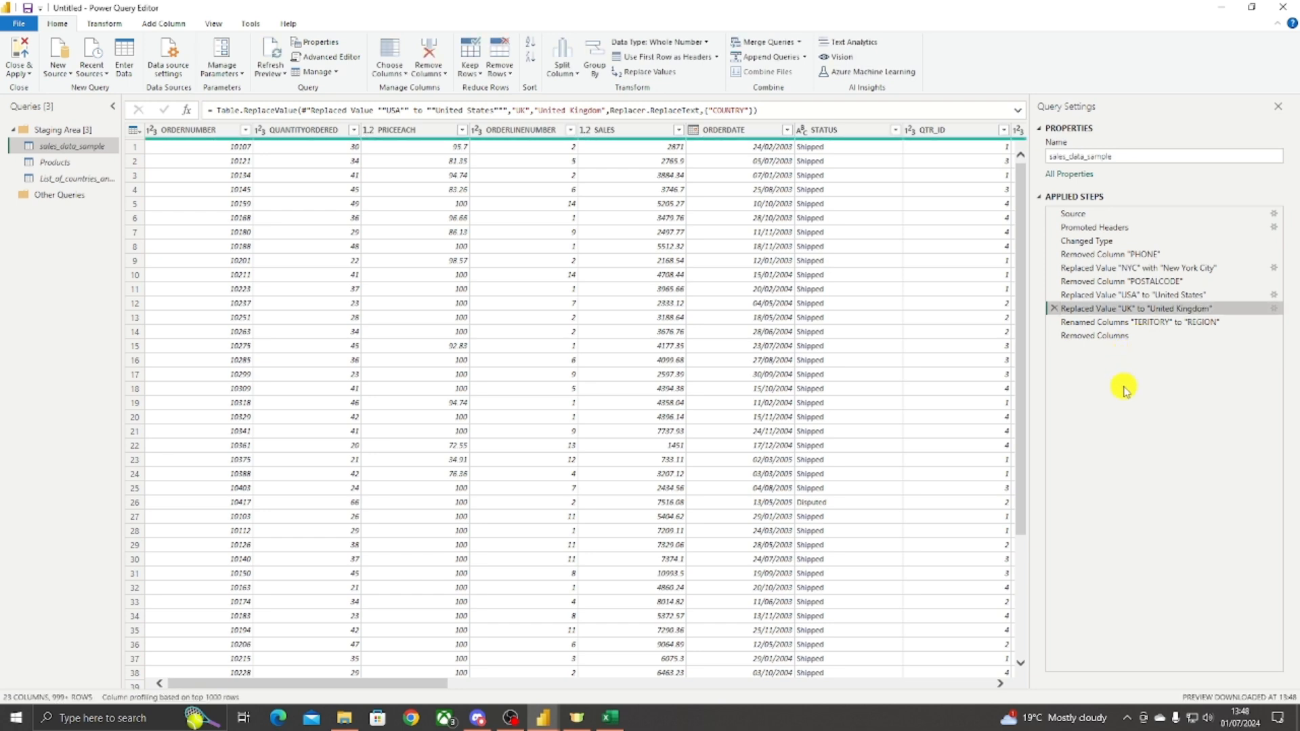
pyautogui.moveTo(1032, 416); pyautogui.dragTo(1060, 418)
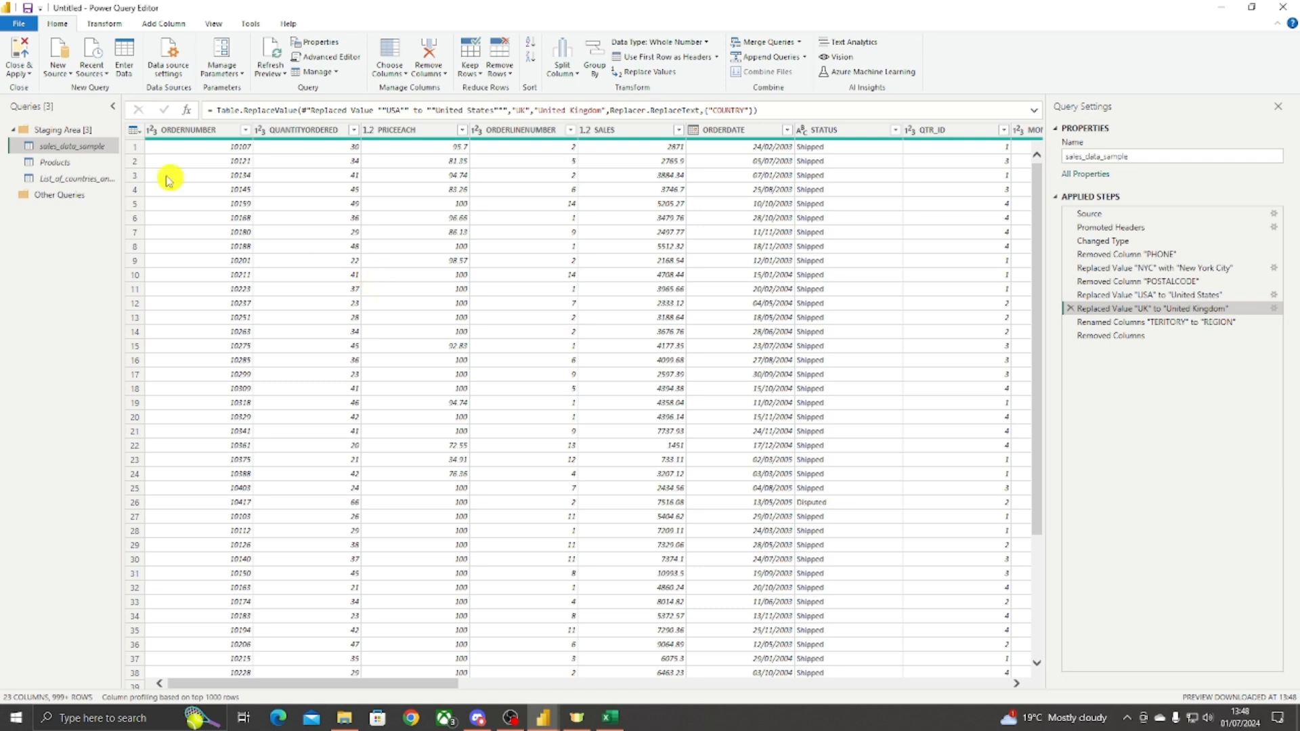
# Step: Compare PRODUCTCODE in the Products and sales_data_sample queries, and review the PRODUCTNAME and PRODUCTLINE columns in Products
pyautogui.click(58, 164)
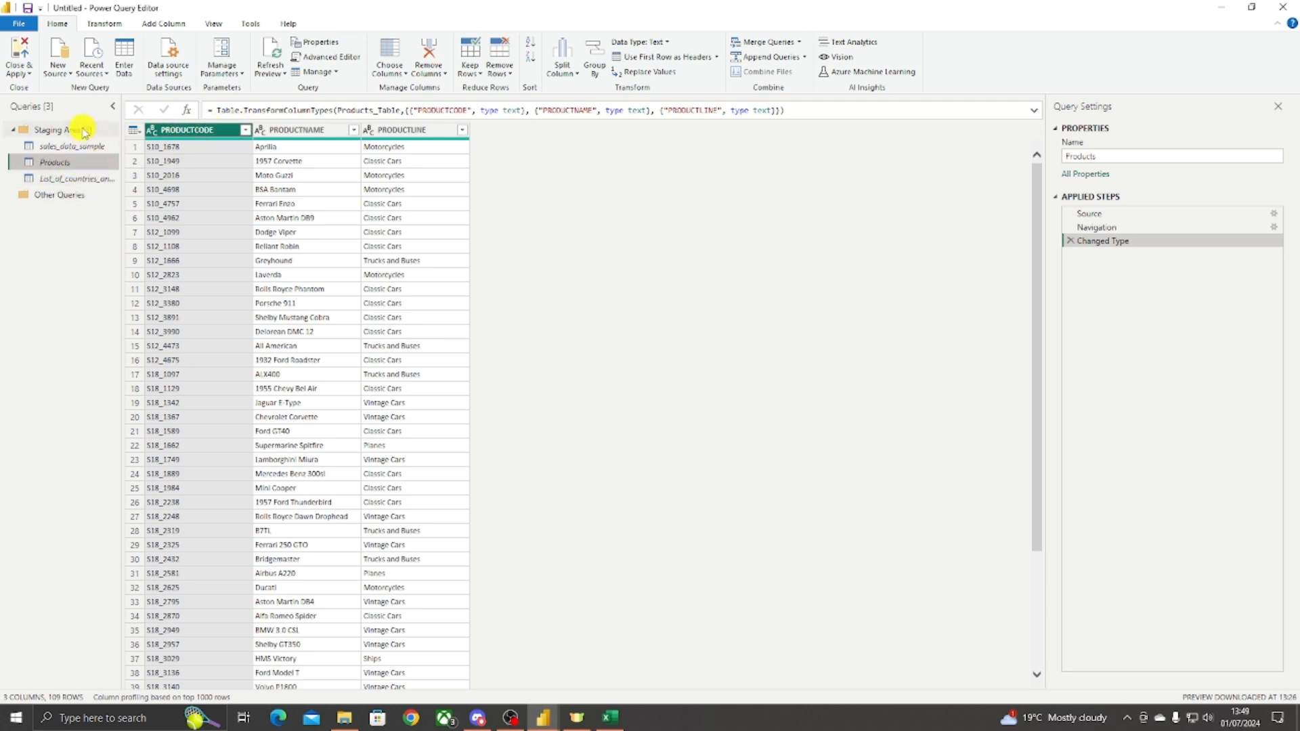
pyautogui.click(70, 146)
pyautogui.moveTo(537, 684); pyautogui.dragTo(790, 677)
pyautogui.click(789, 130)
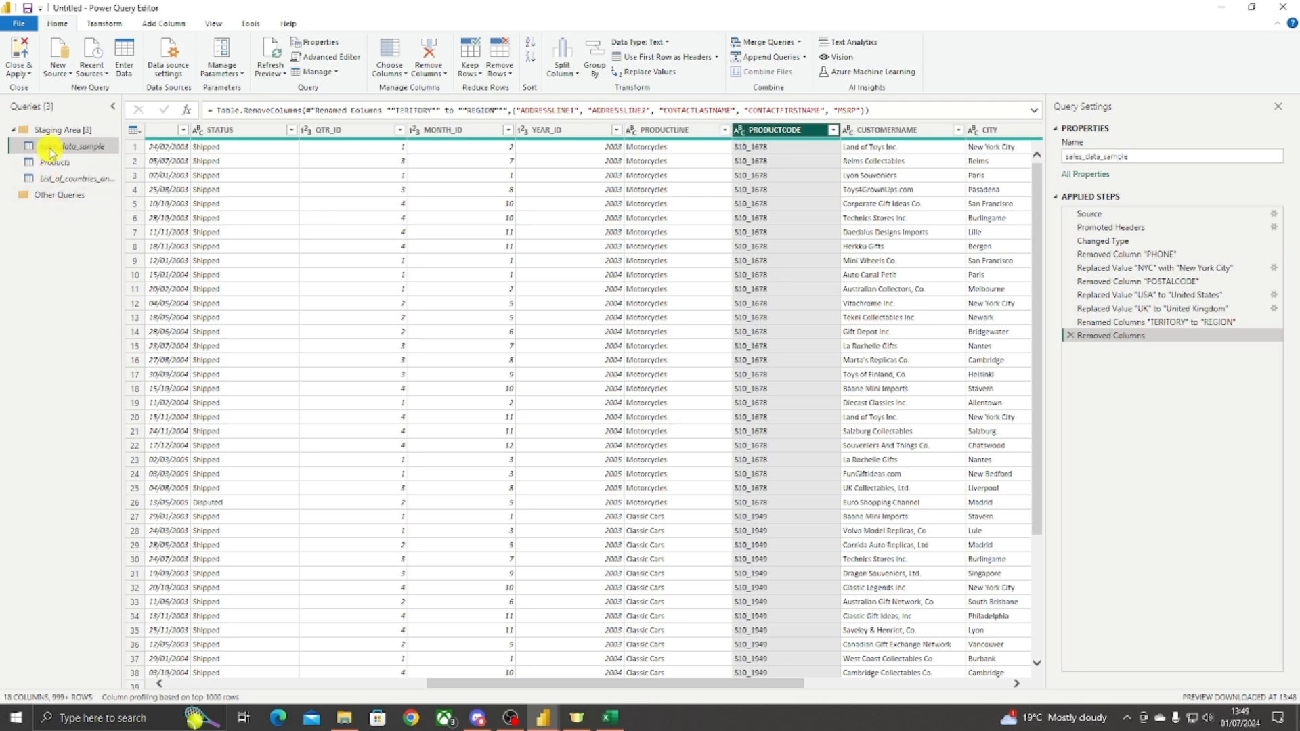
pyautogui.click(64, 162)
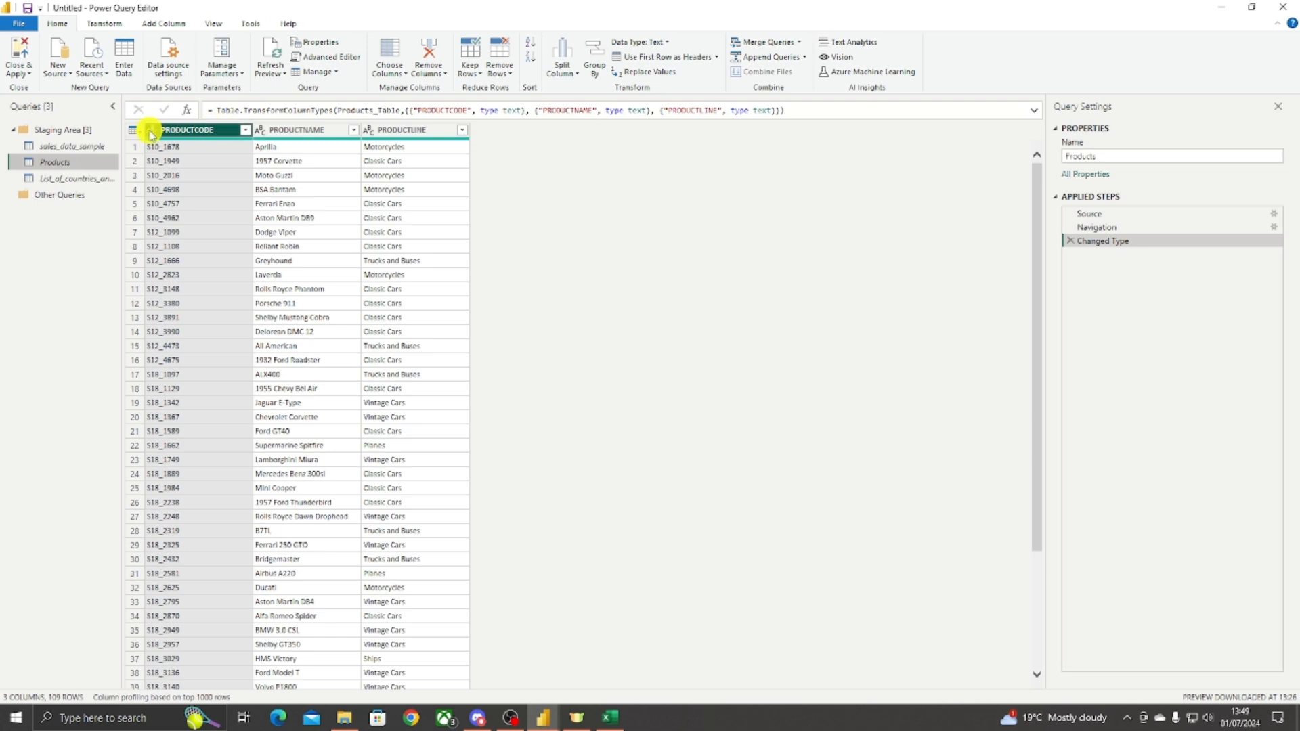
pyautogui.click(338, 129)
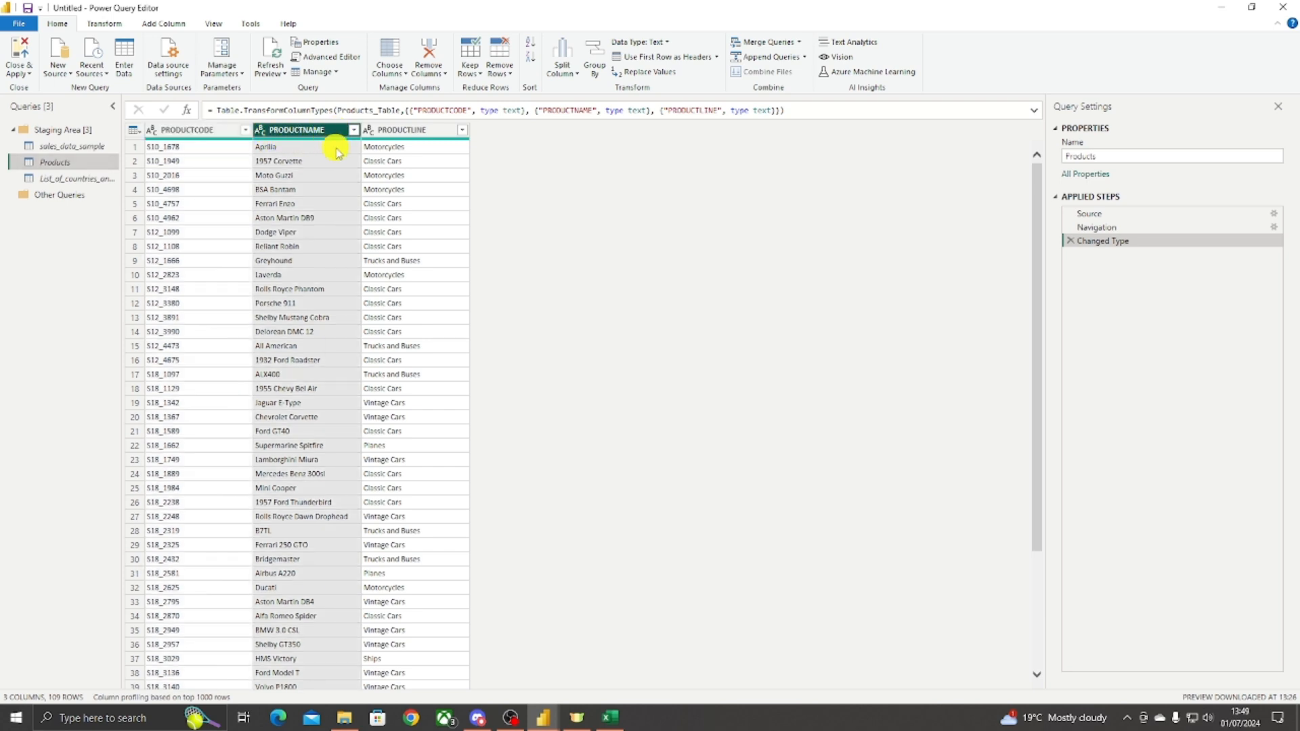
pyautogui.click(438, 130)
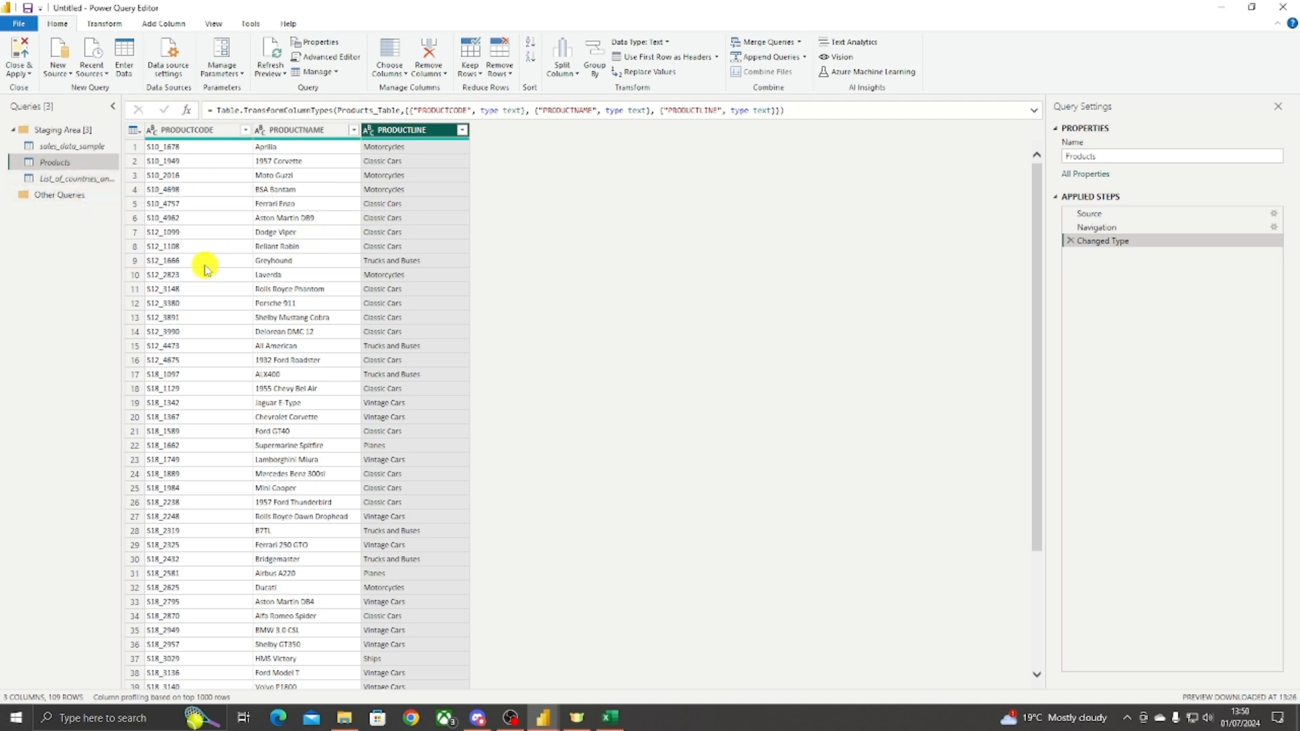
pyautogui.scroll(-14, 252, 279)
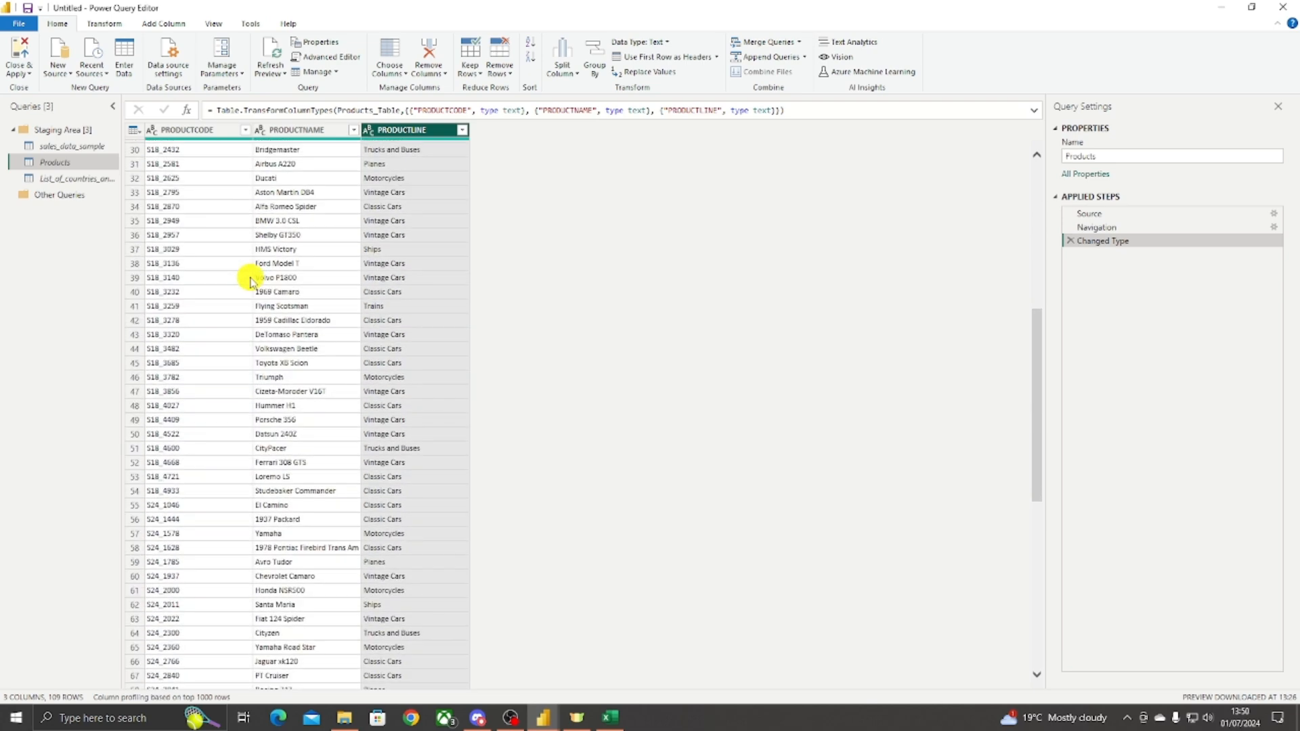
pyautogui.scroll(14, 249, 281)
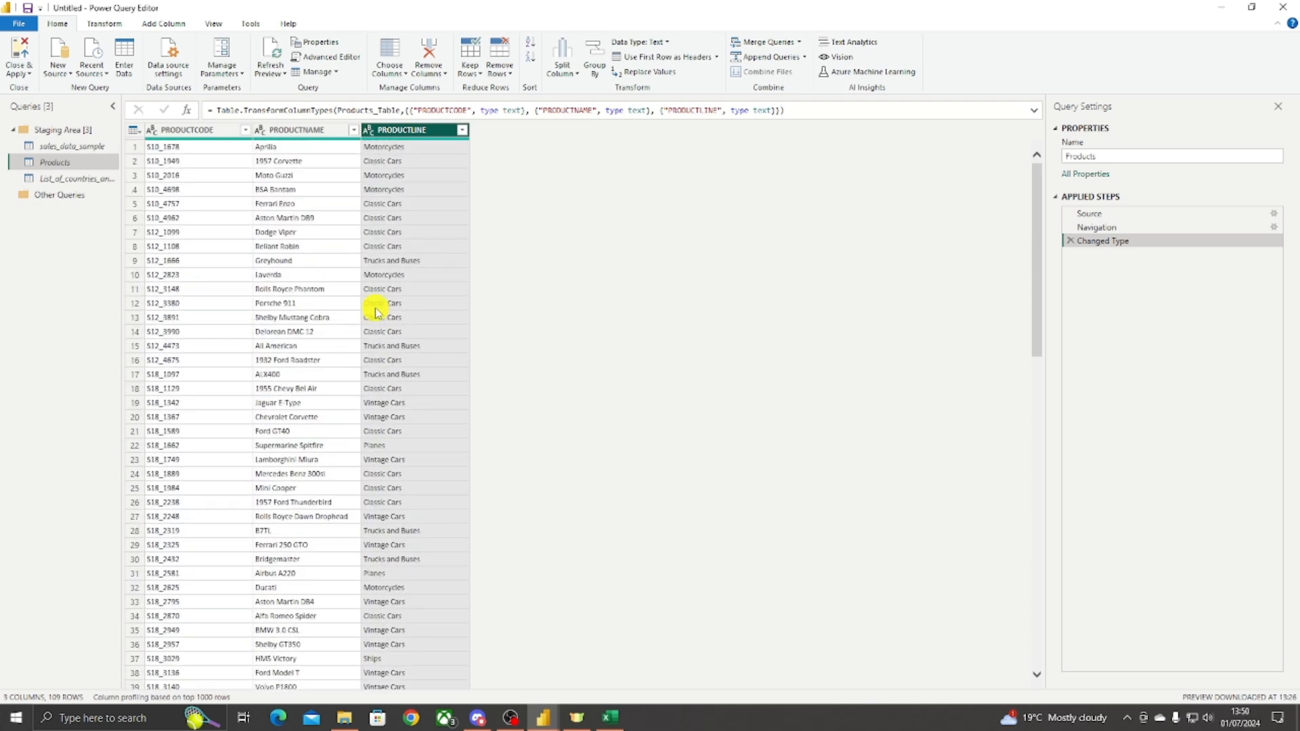
# Step: Examine the Location, Population, % of world, Date and Source columns in the countries and territories population query
pyautogui.click(109, 177)
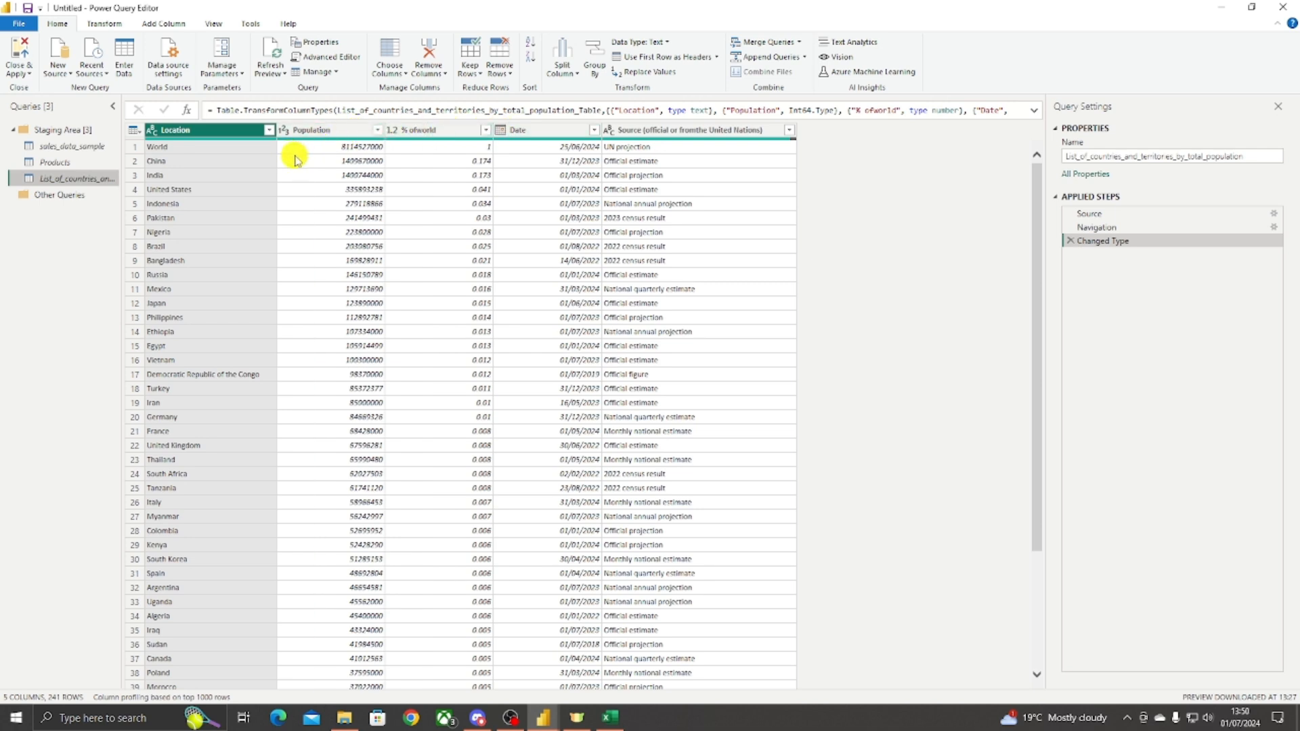
pyautogui.click(461, 133)
pyautogui.click(542, 130)
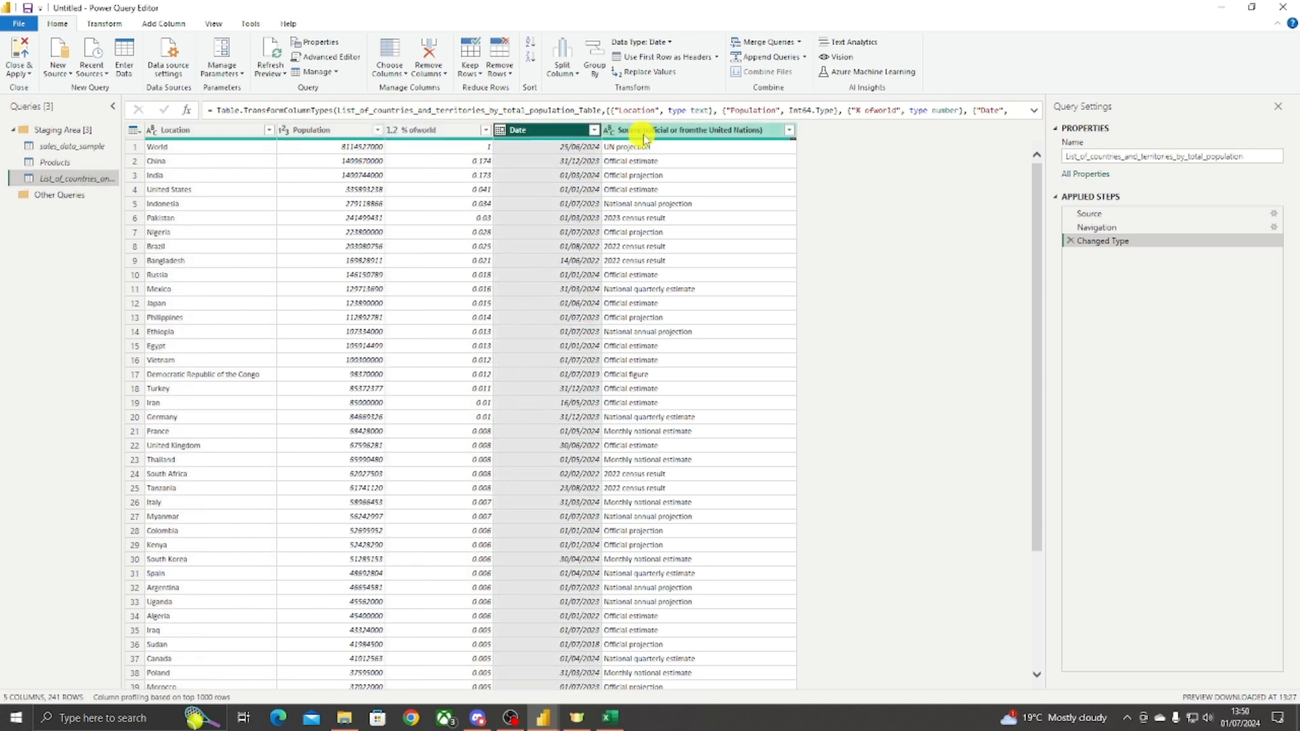
pyautogui.click(682, 135)
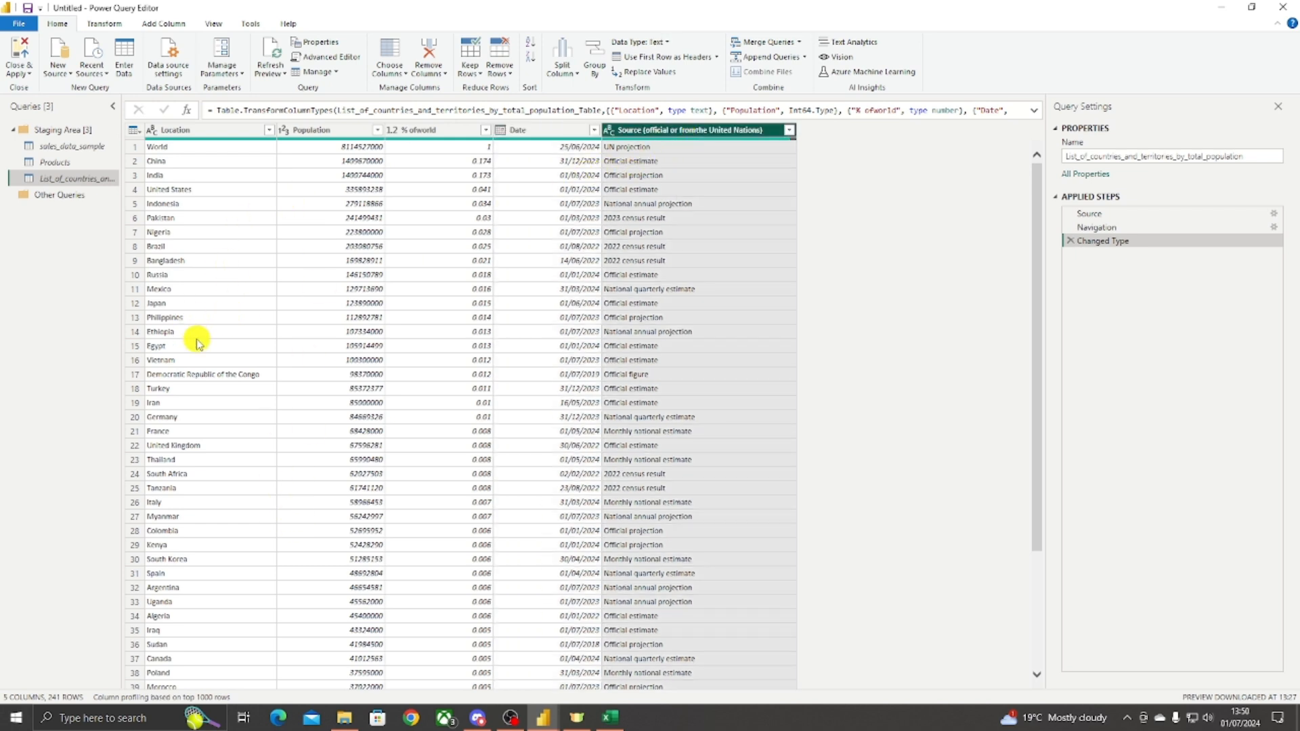
pyautogui.click(177, 290)
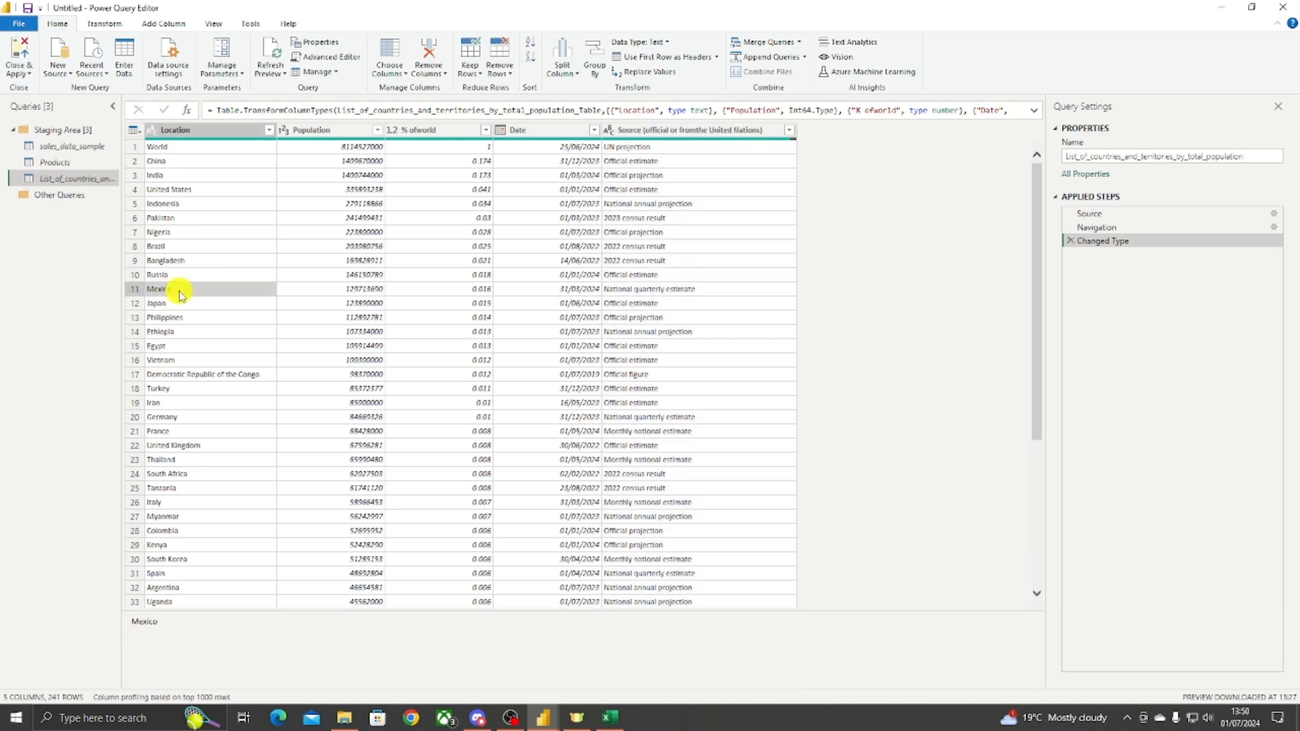
pyautogui.click(333, 290)
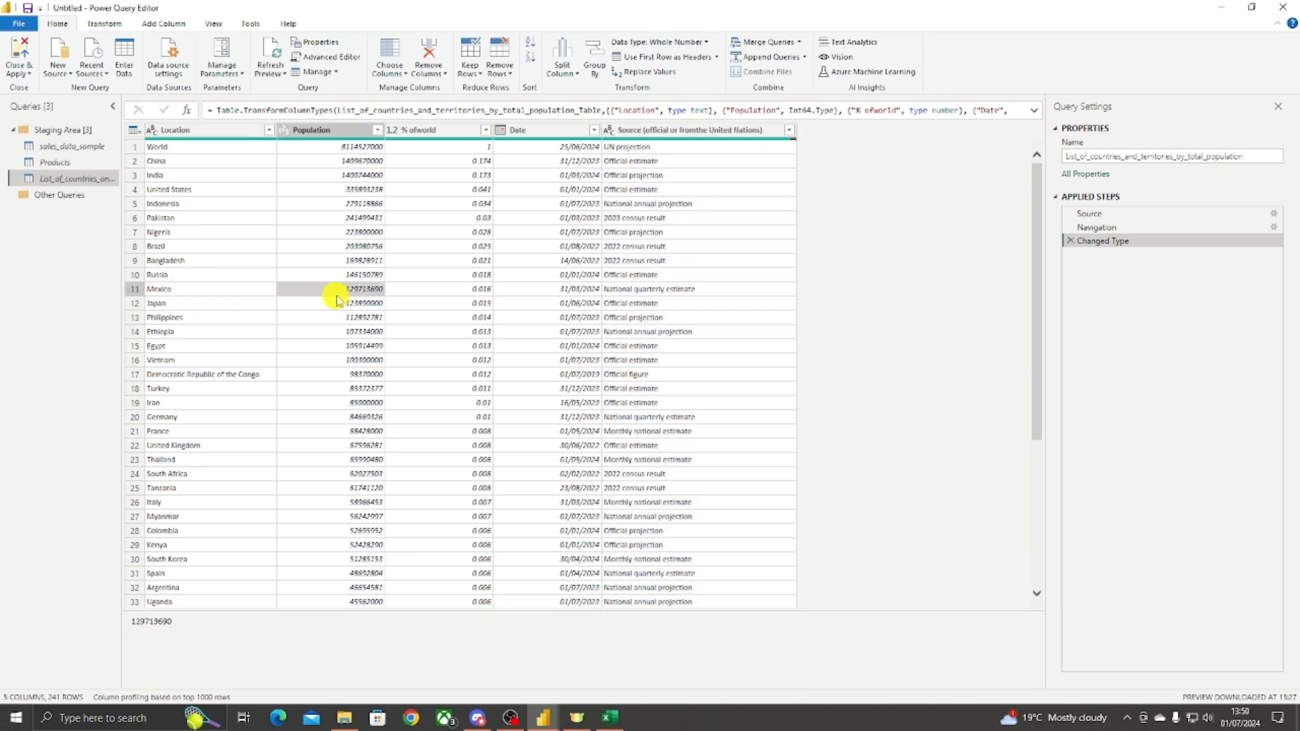
pyautogui.click(467, 129)
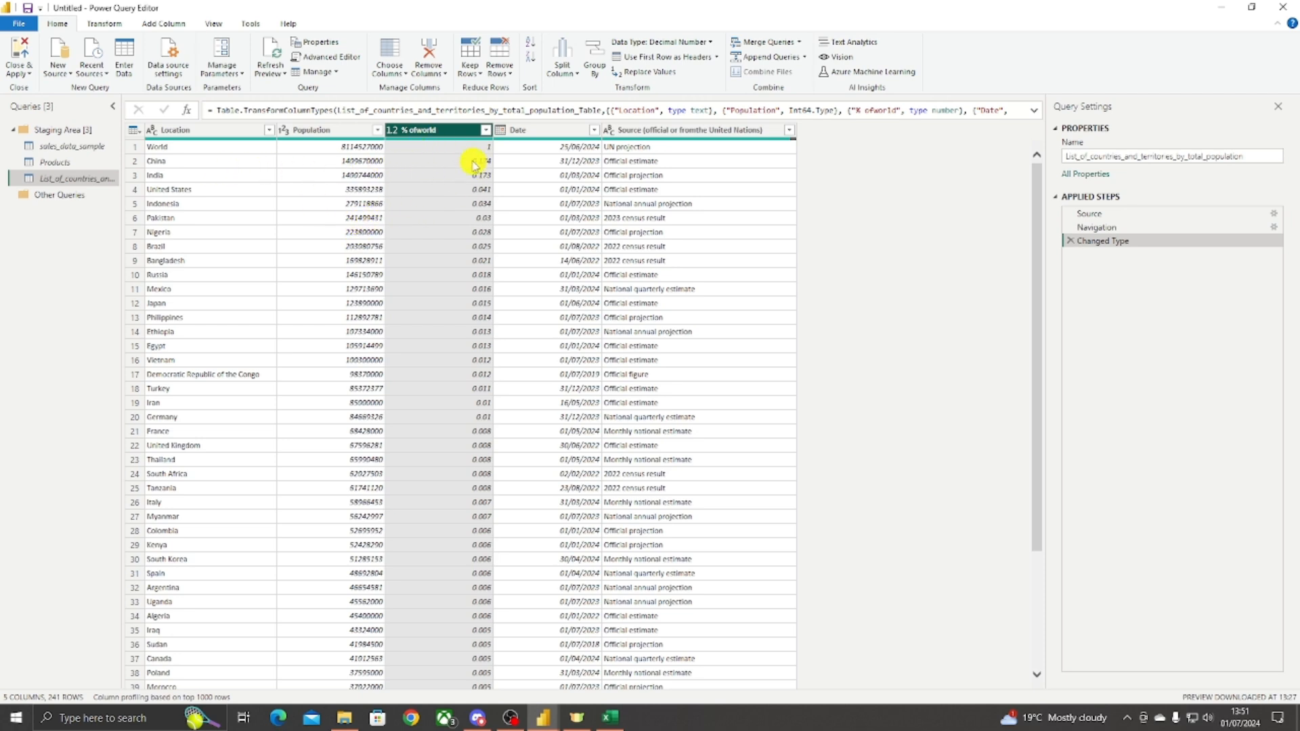
pyautogui.click(212, 132)
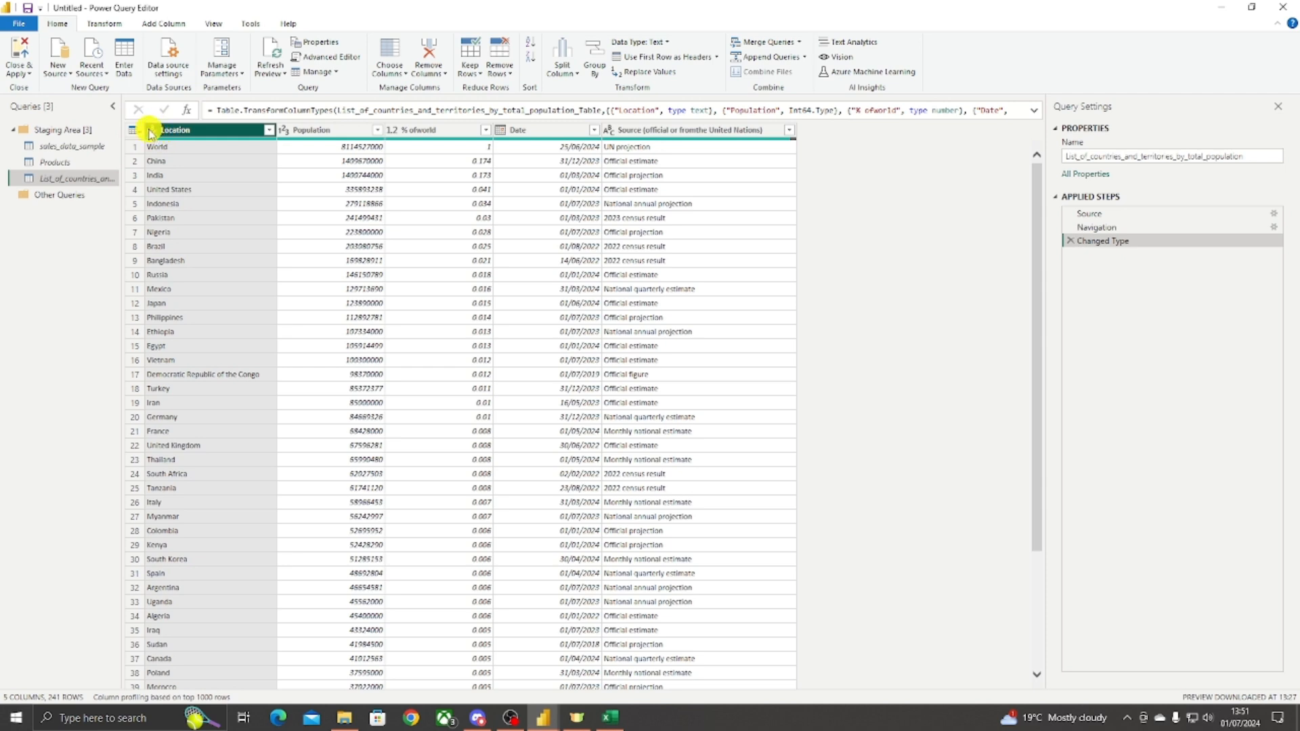
pyautogui.click(325, 130)
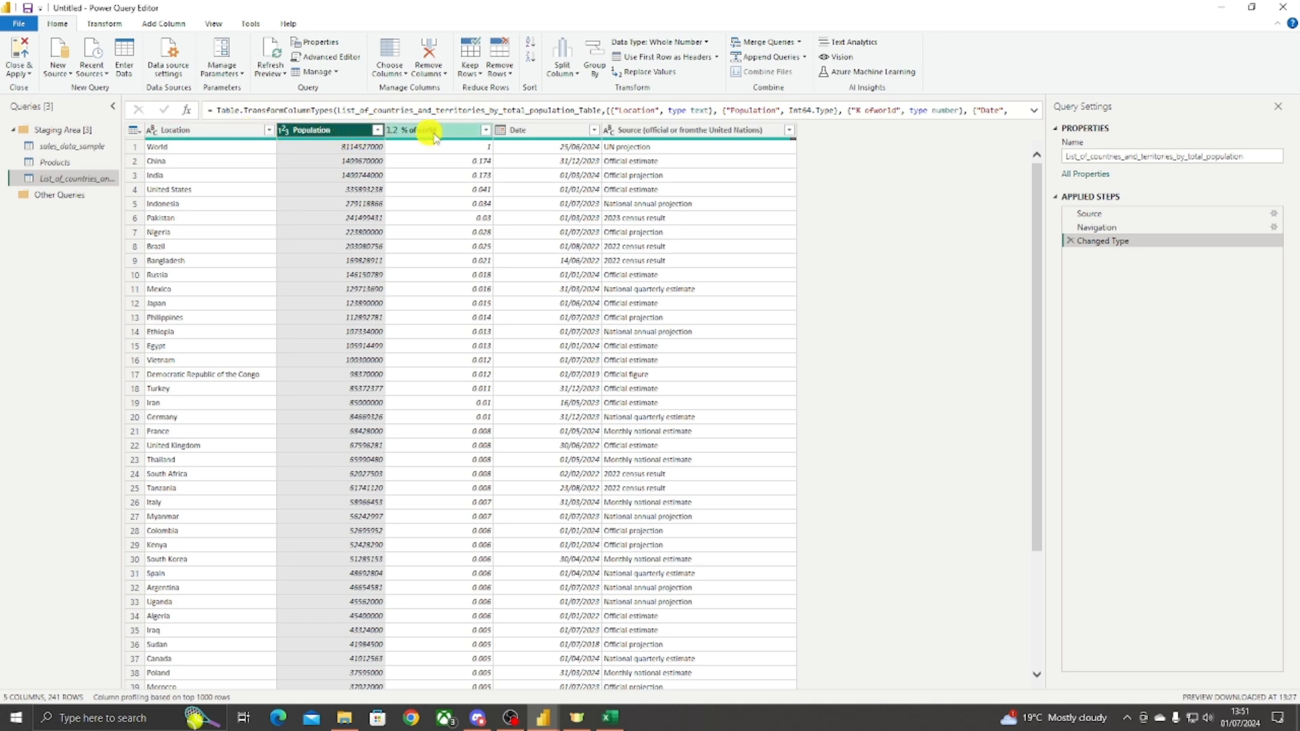
# Step: Change the % of world column's data type to Percentage, adding the conversion as a new step
pyautogui.click(456, 133)
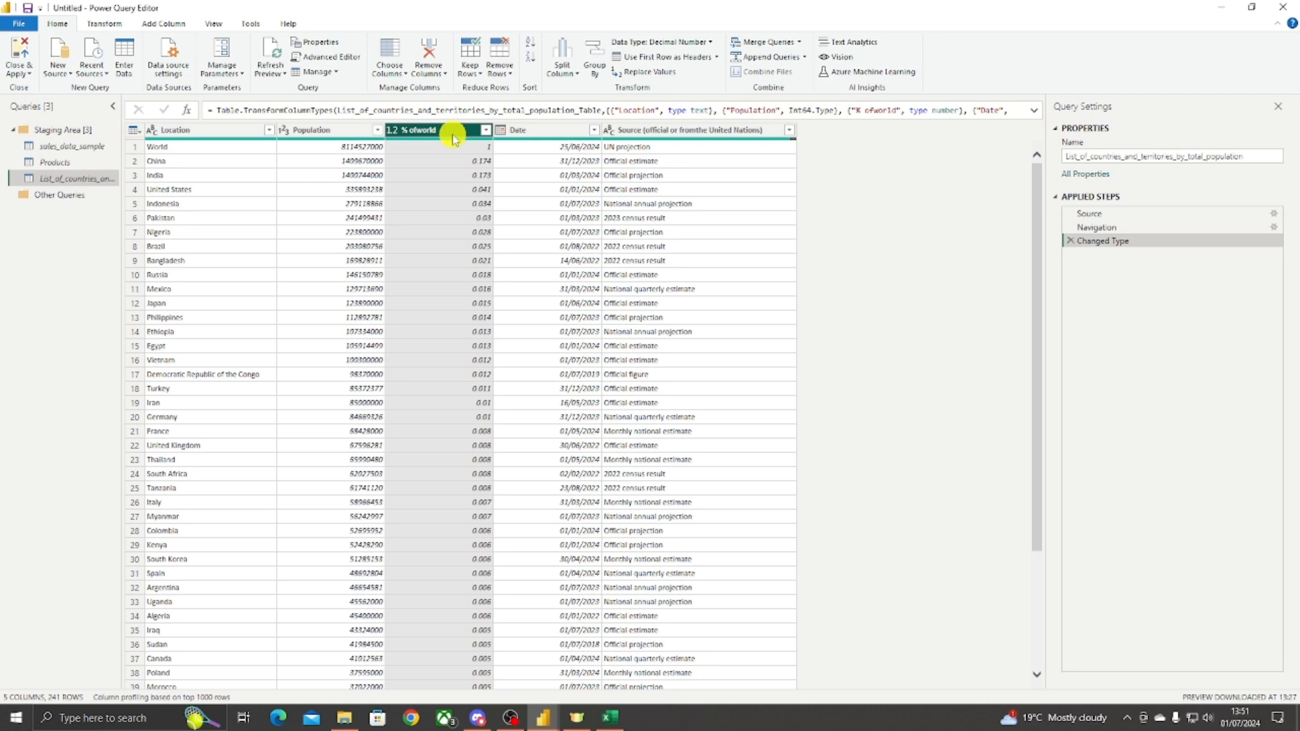
pyautogui.click(393, 131)
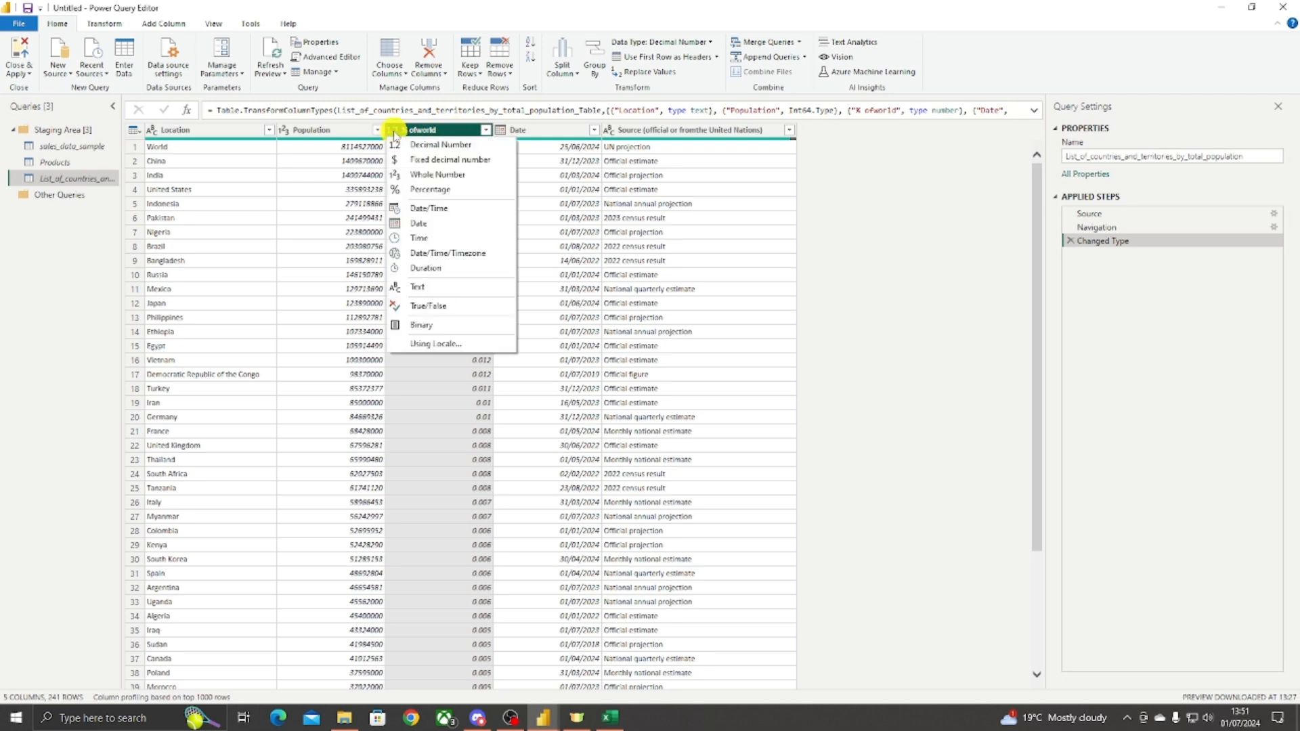
pyautogui.click(431, 191)
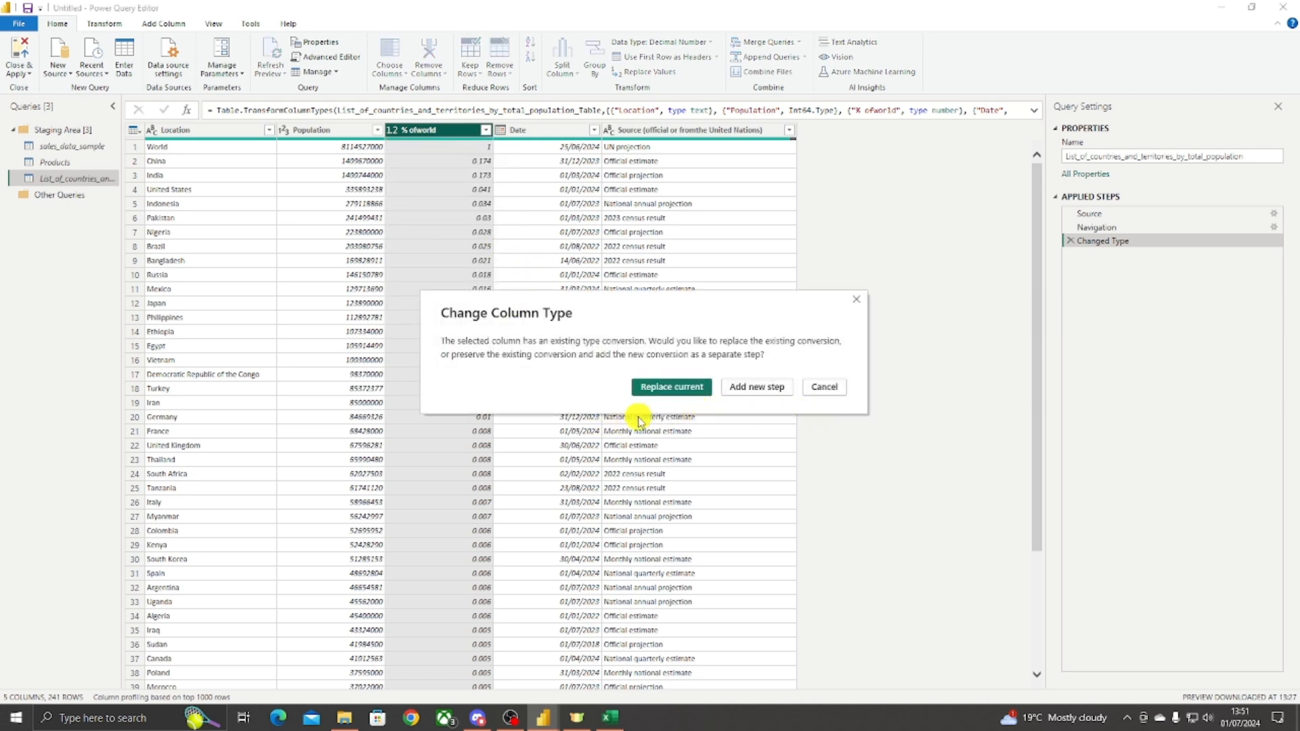
pyautogui.click(747, 397)
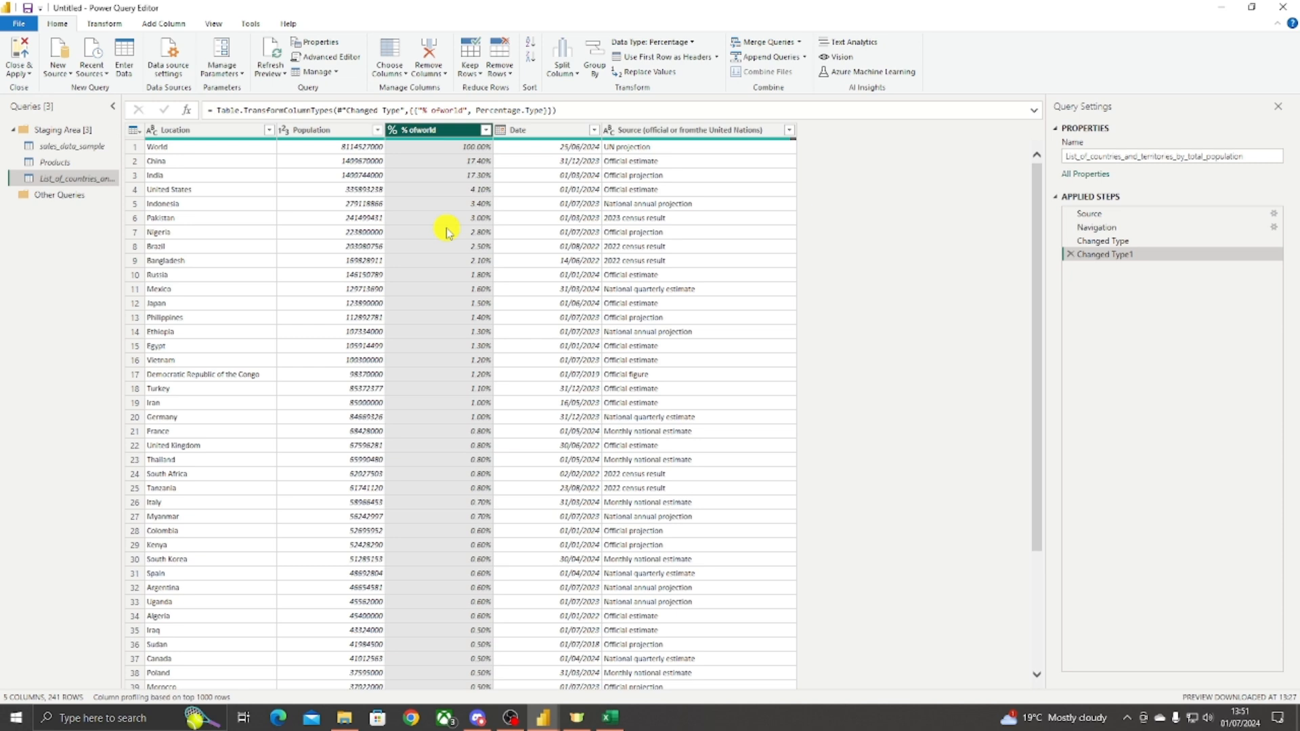
# Step: Check the Date and Source columns in the countries and territories population query
pyautogui.click(536, 133)
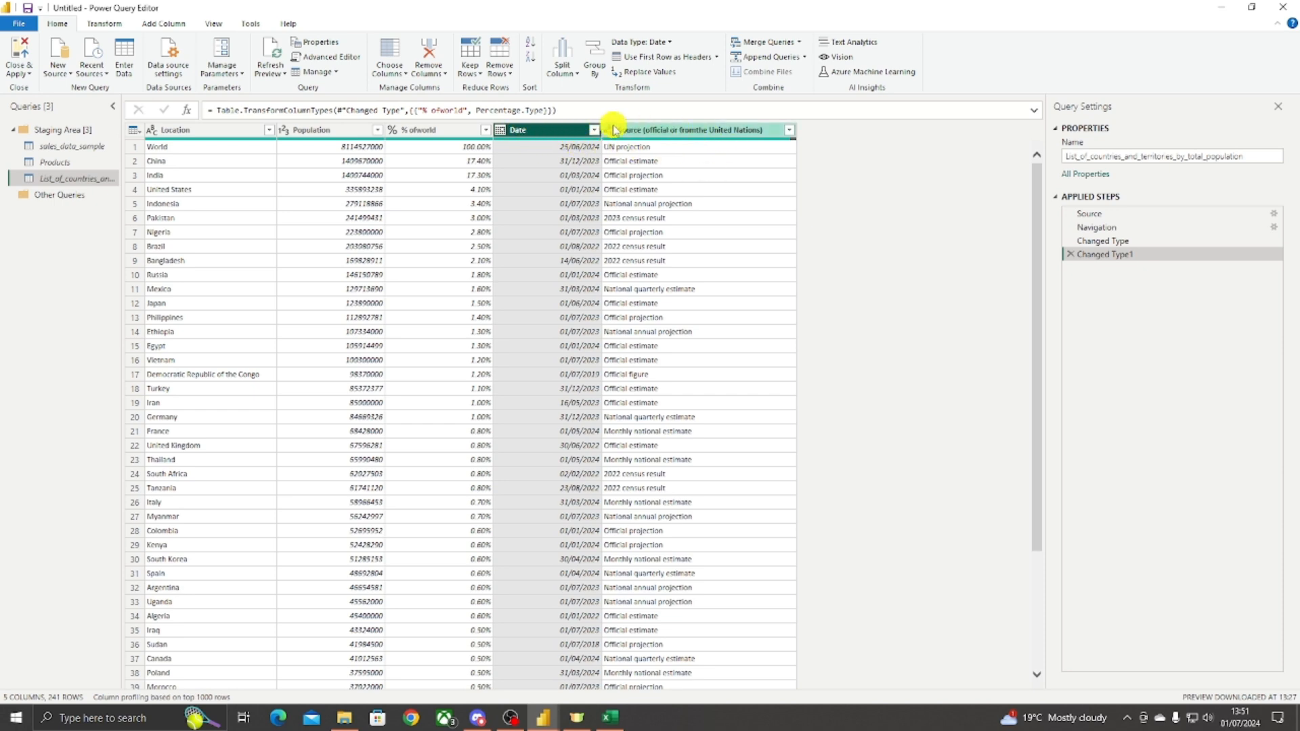
pyautogui.click(703, 132)
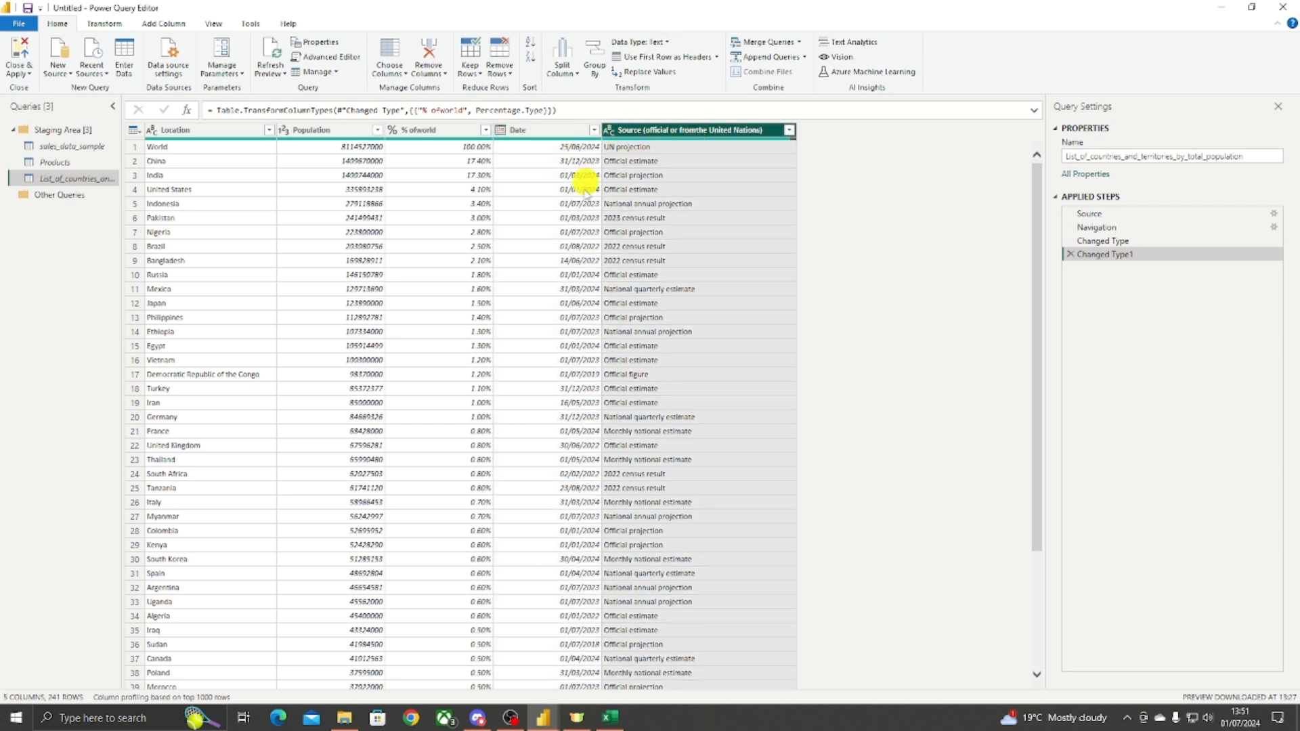
pyautogui.click(543, 259)
pyautogui.click(621, 219)
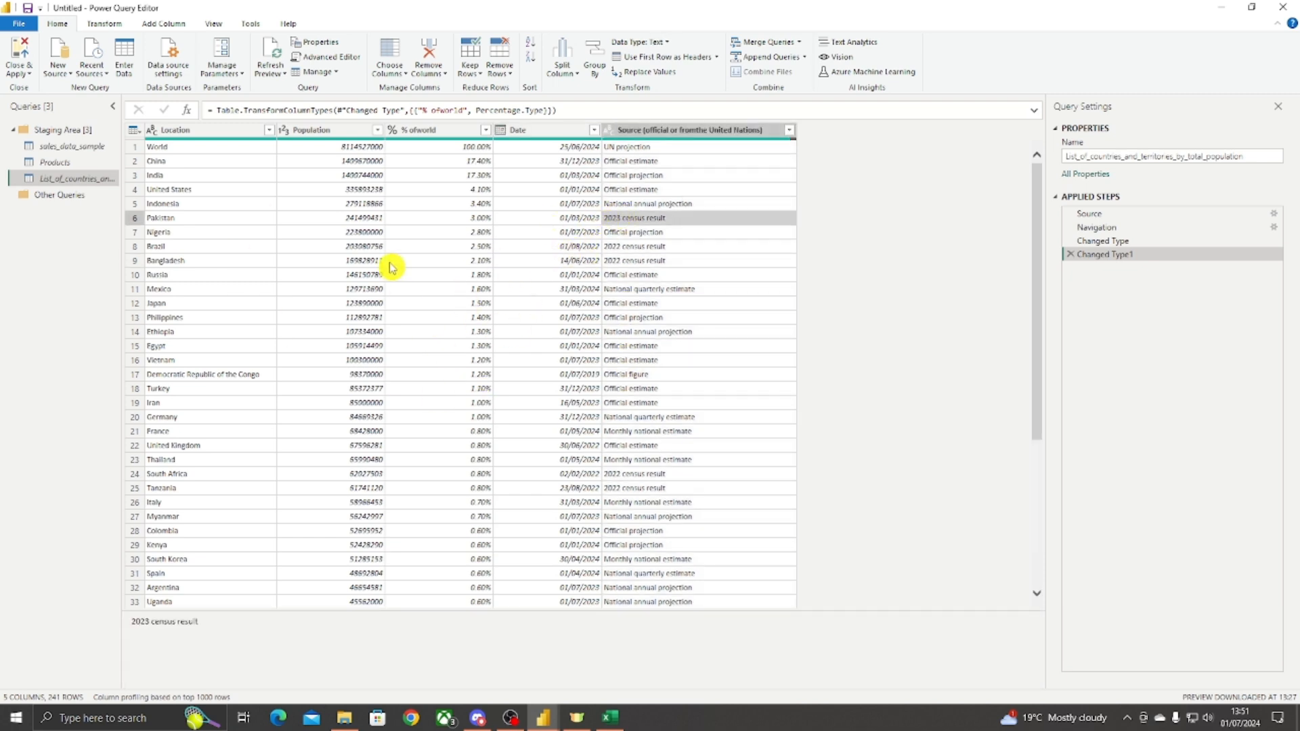
# Step: Display column quality for the sales_data_sample query and review the valid, error and empty percentages of its first columns
pyautogui.click(55, 146)
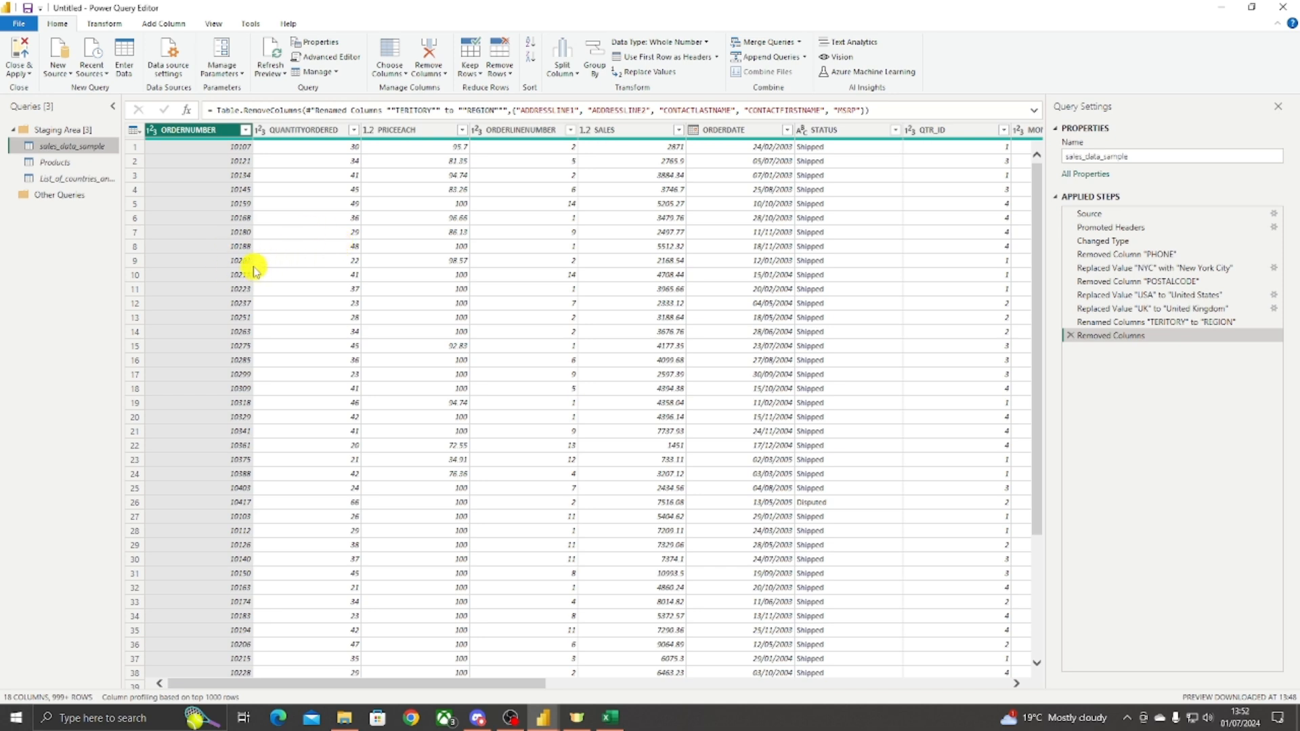
pyautogui.click(214, 23)
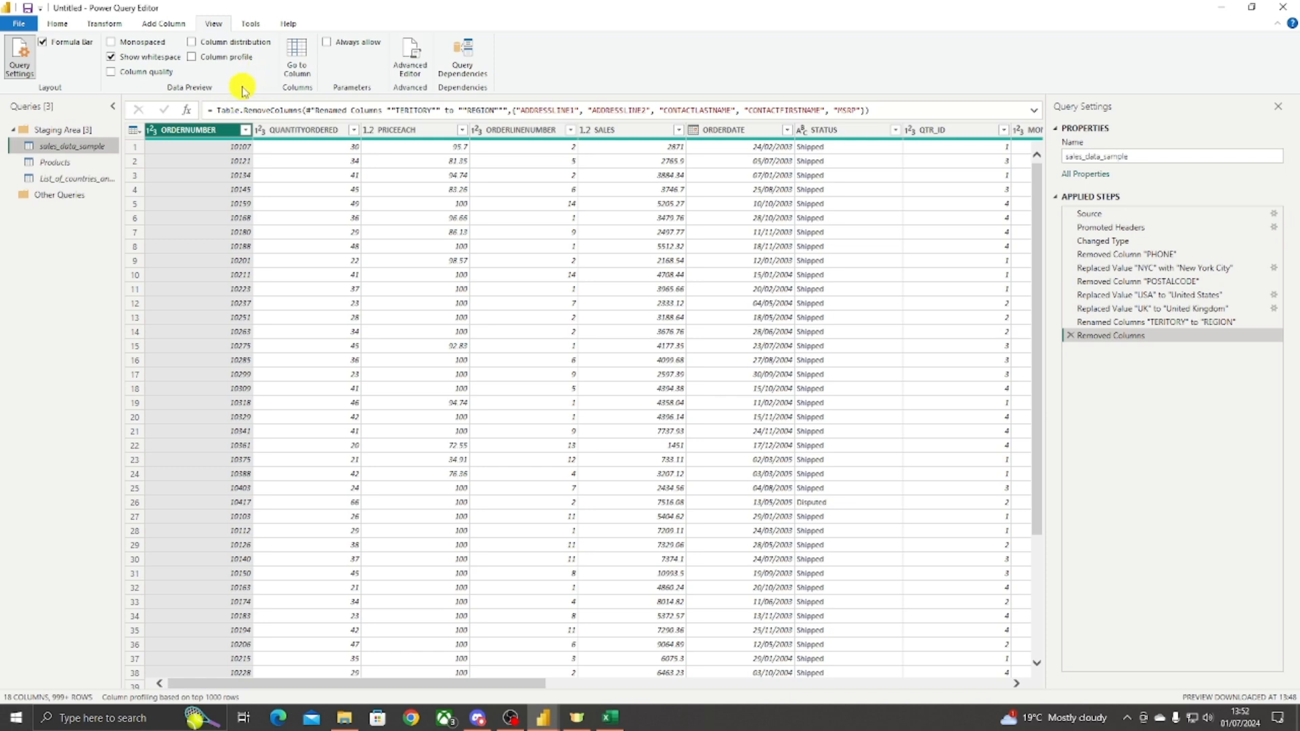
pyautogui.click(112, 72)
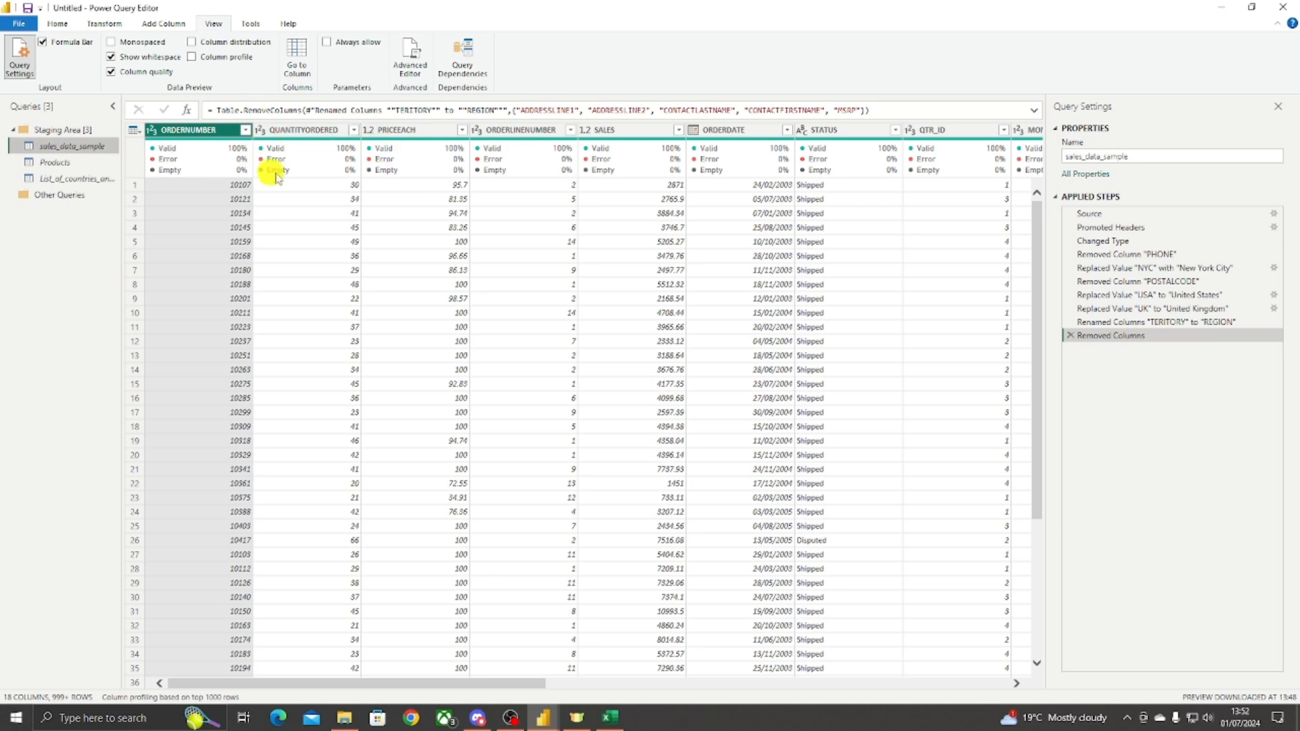
pyautogui.moveTo(172, 156)
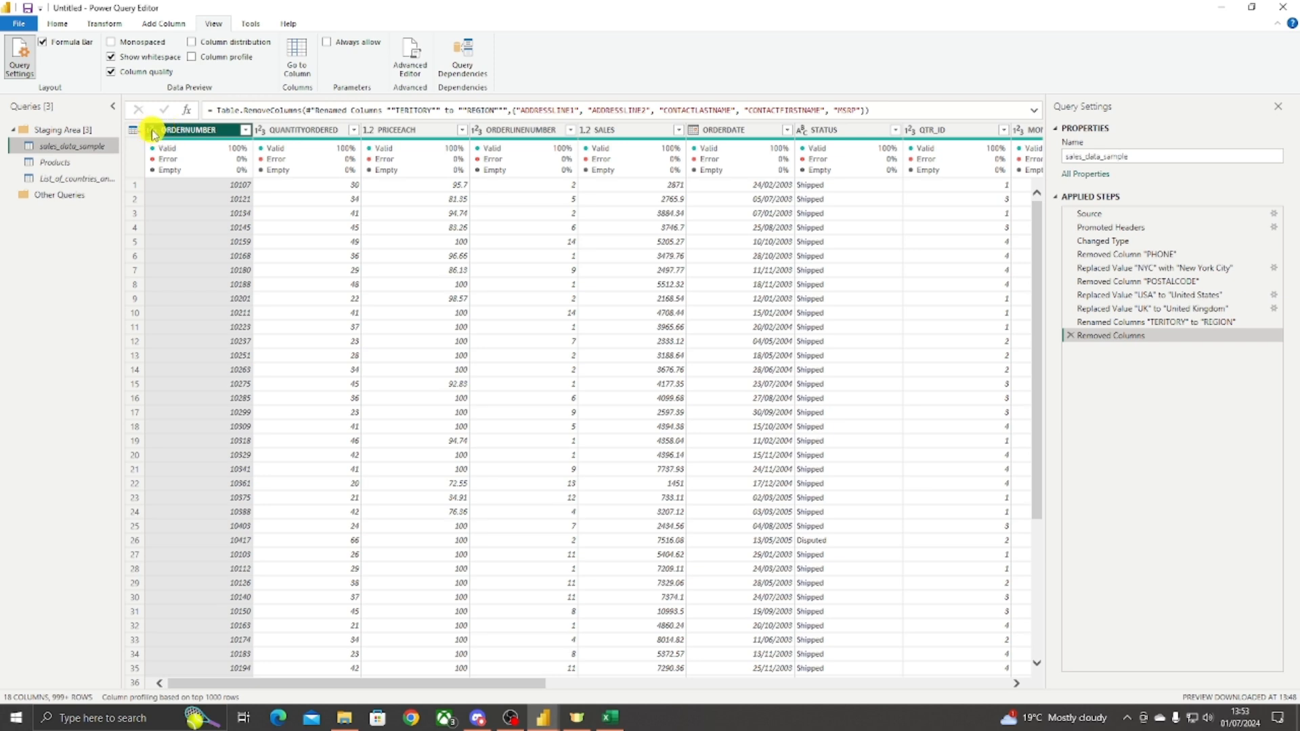
pyautogui.click(206, 190)
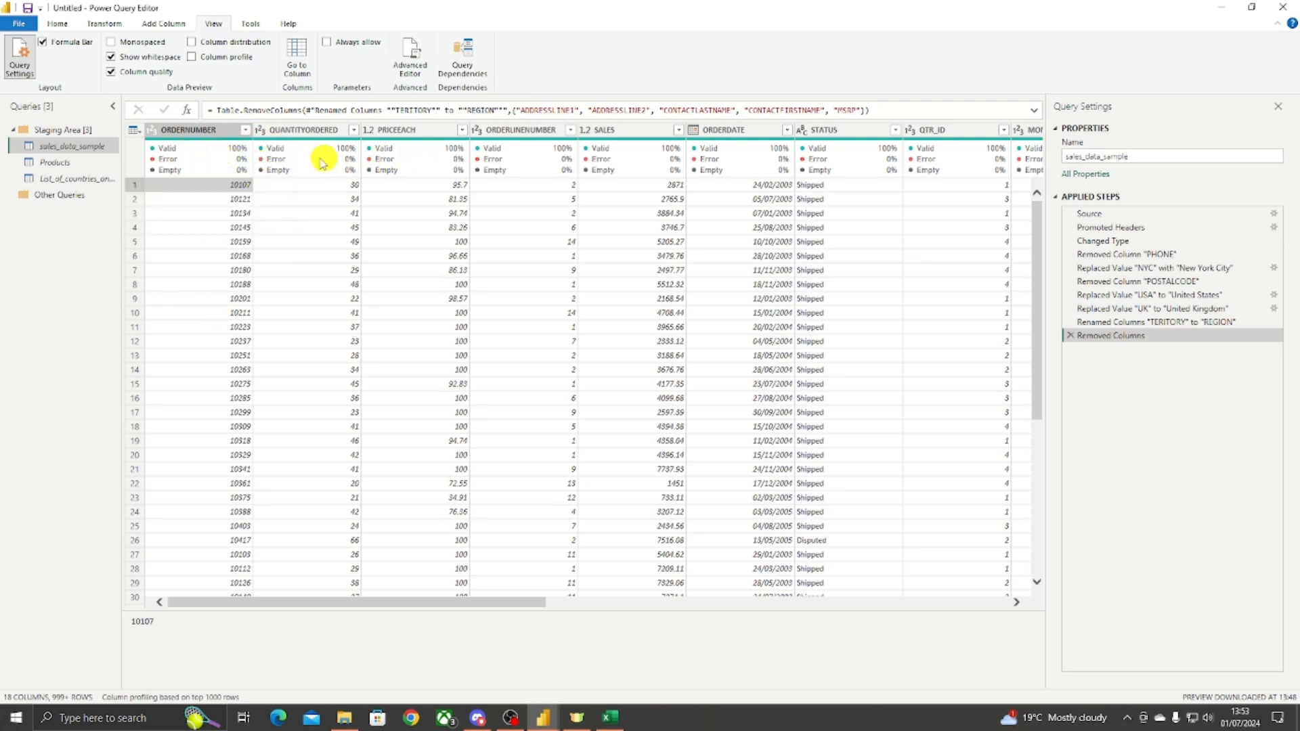
pyautogui.moveTo(421, 153)
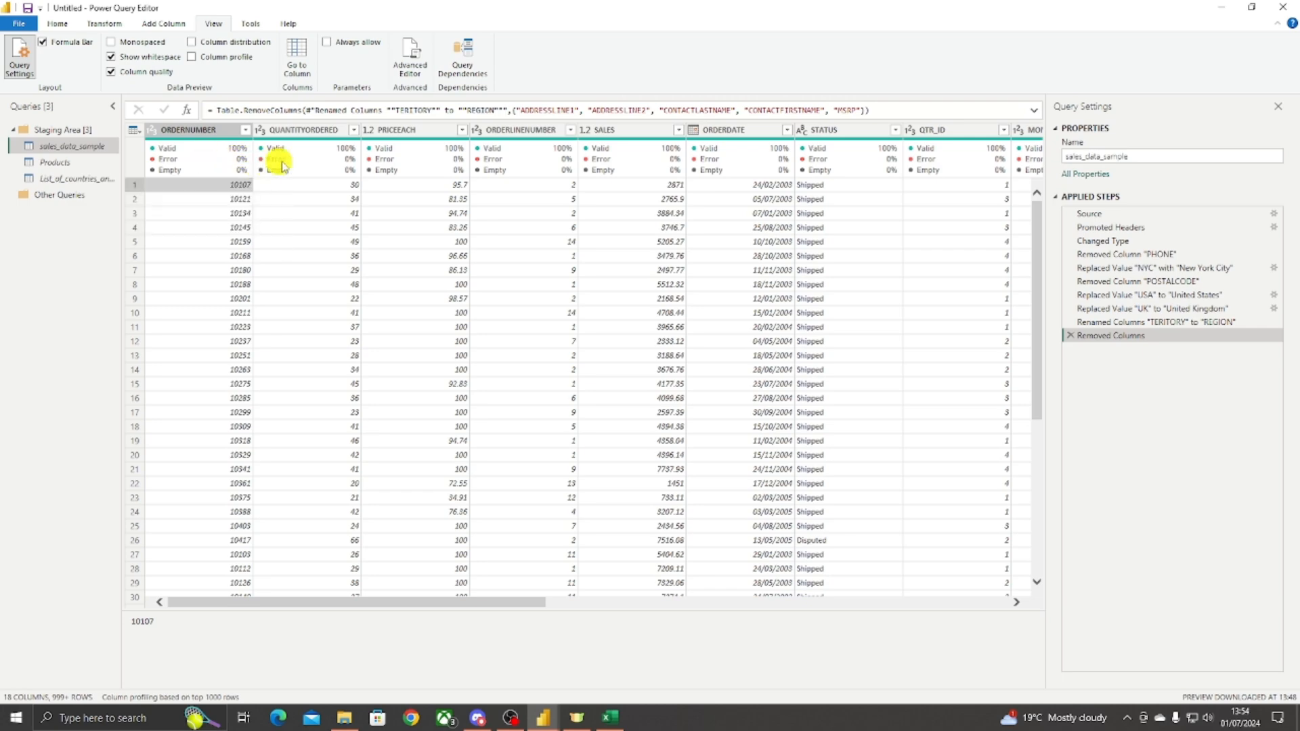
# Step: Compare the column quality indicators across all sales_data_sample columns, from ORDERNUMBER through DEALSIZE
pyautogui.moveTo(415, 601); pyautogui.dragTo(920, 589)
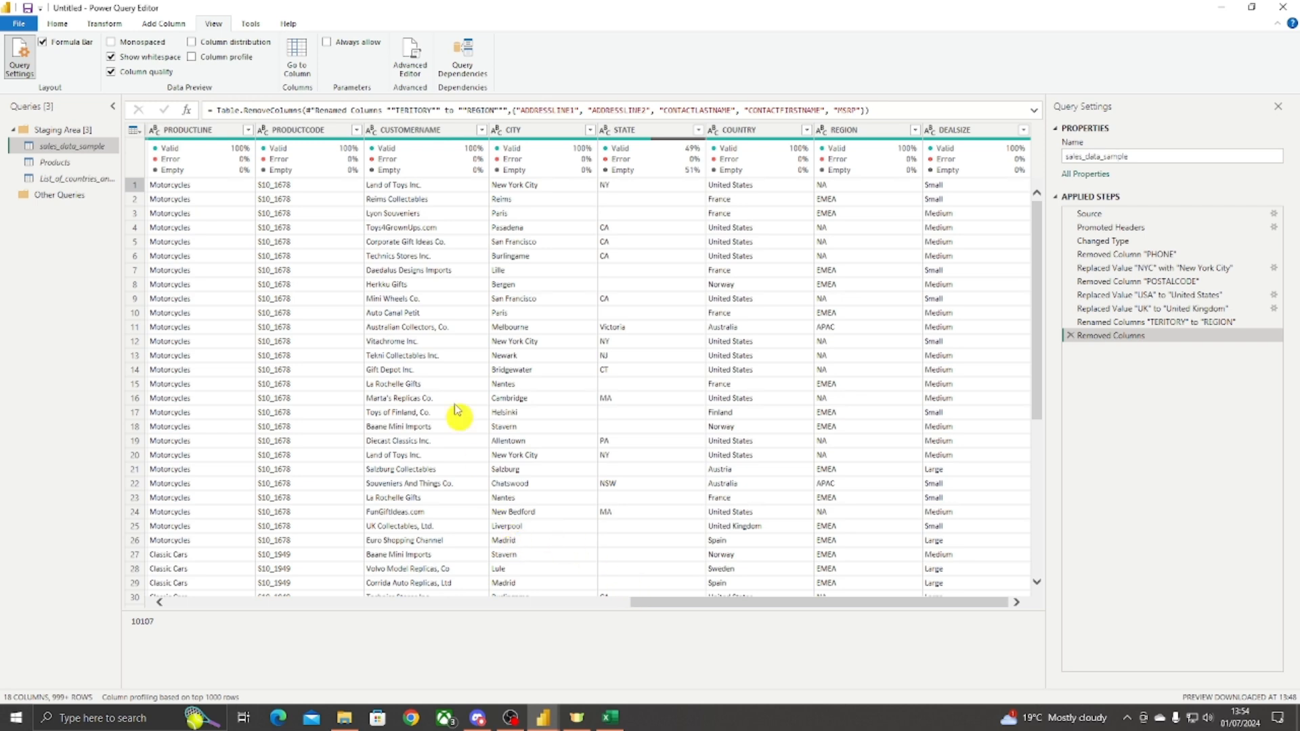
pyautogui.click(331, 130)
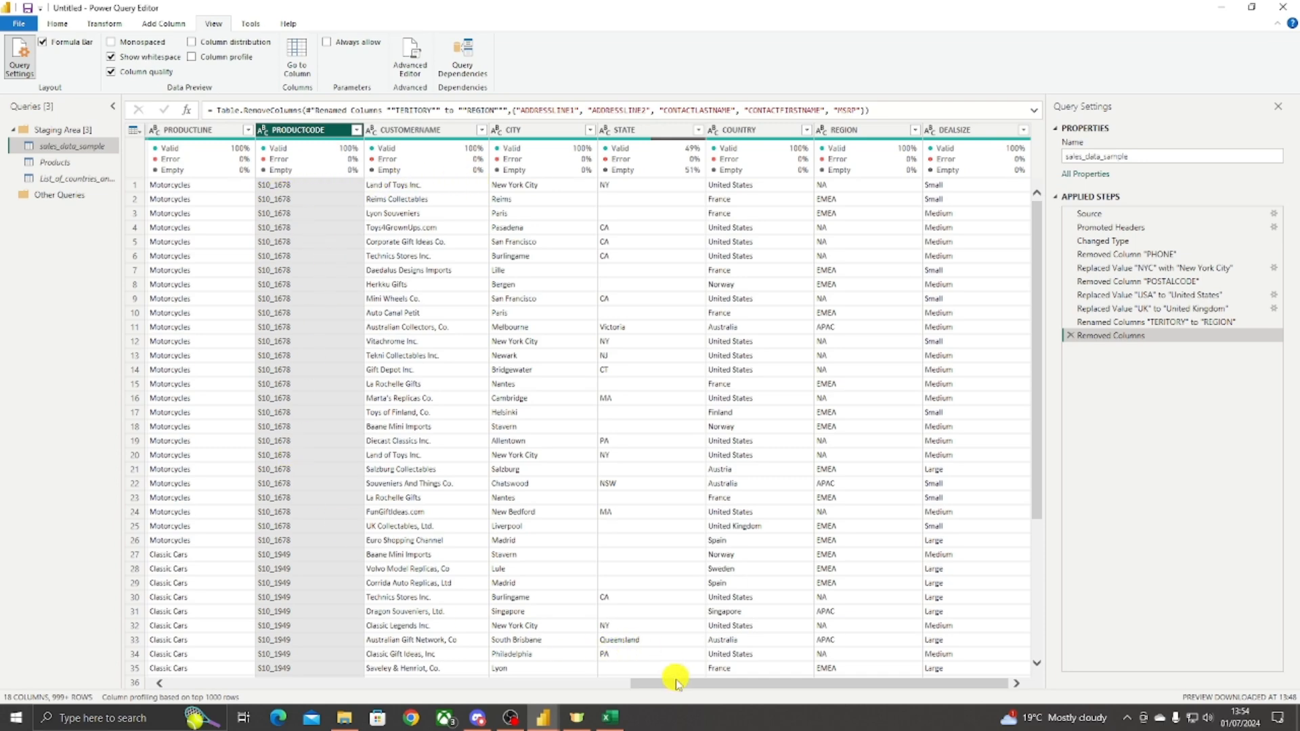
pyautogui.moveTo(681, 685); pyautogui.dragTo(180, 688)
pyautogui.moveTo(260, 691); pyautogui.dragTo(285, 685)
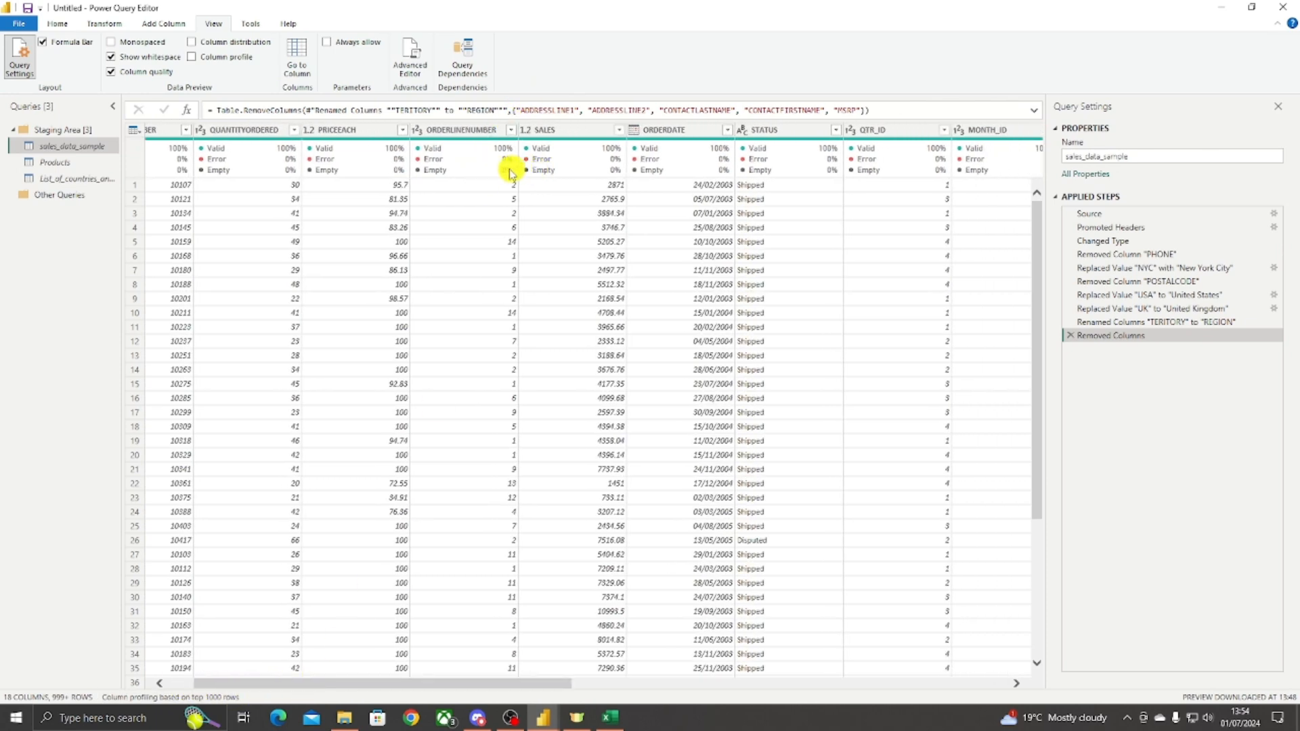
pyautogui.moveTo(481, 679); pyautogui.dragTo(937, 654)
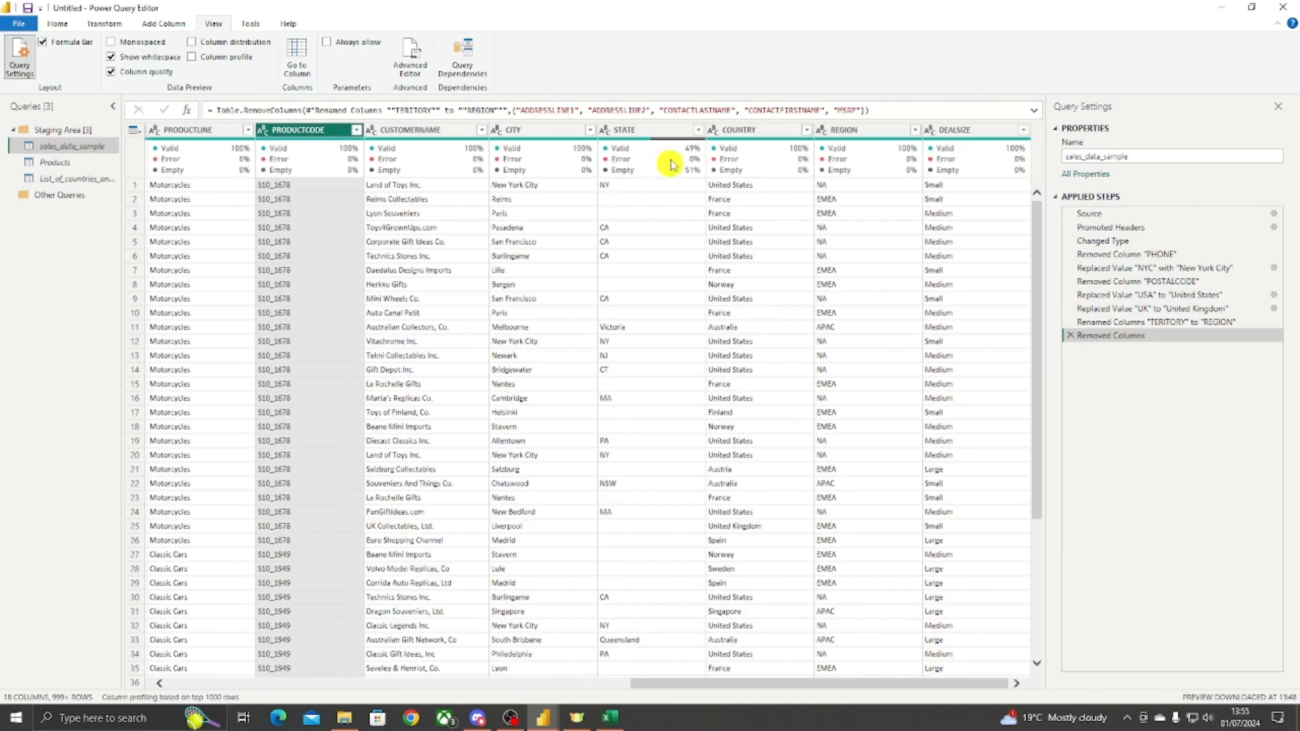
# Step: Inspect the STATE column in sales_data_sample and its blank cells in the rows for France
pyautogui.click(651, 129)
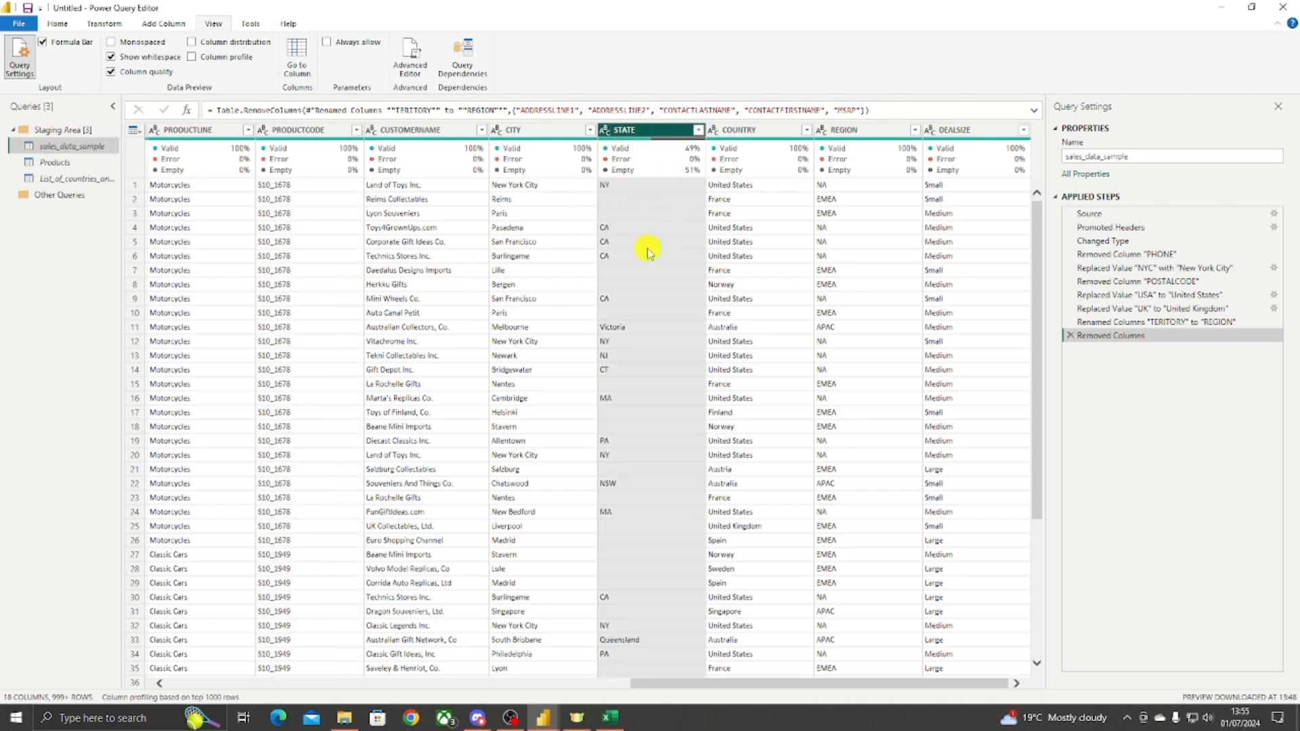
pyautogui.click(622, 201)
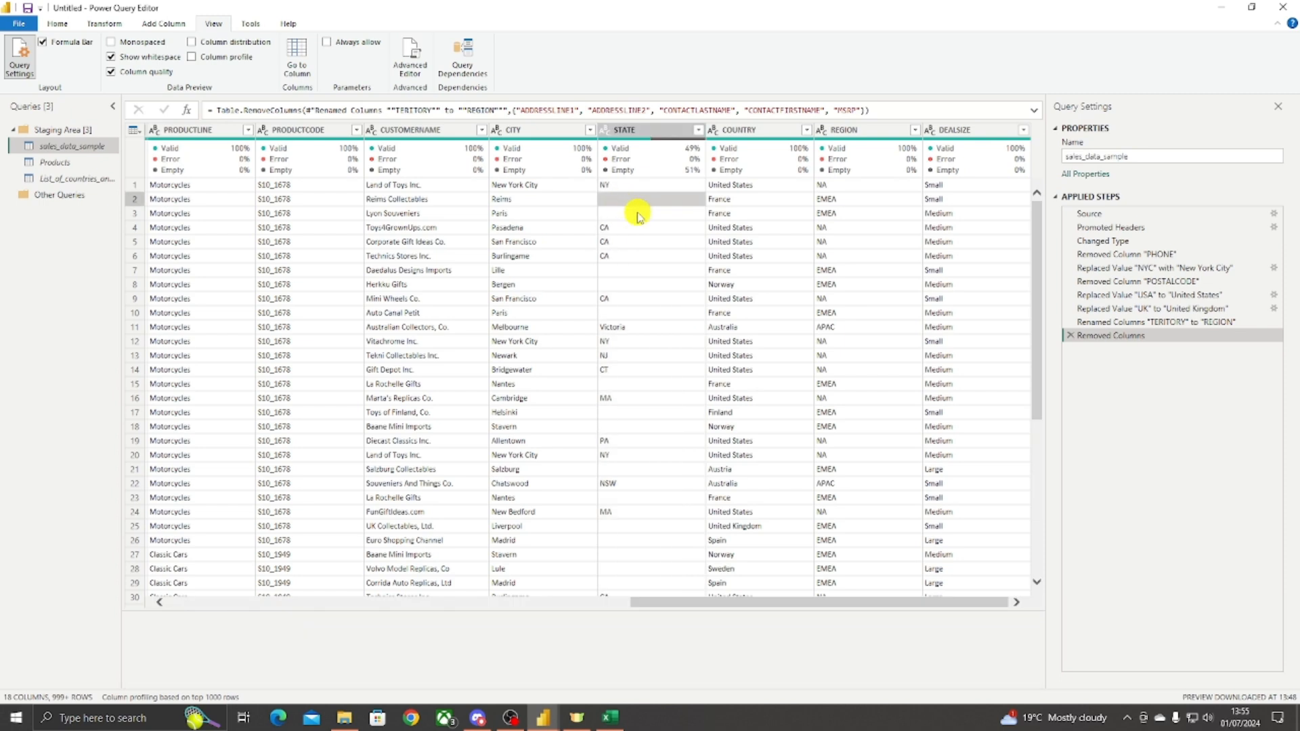
pyautogui.click(637, 214)
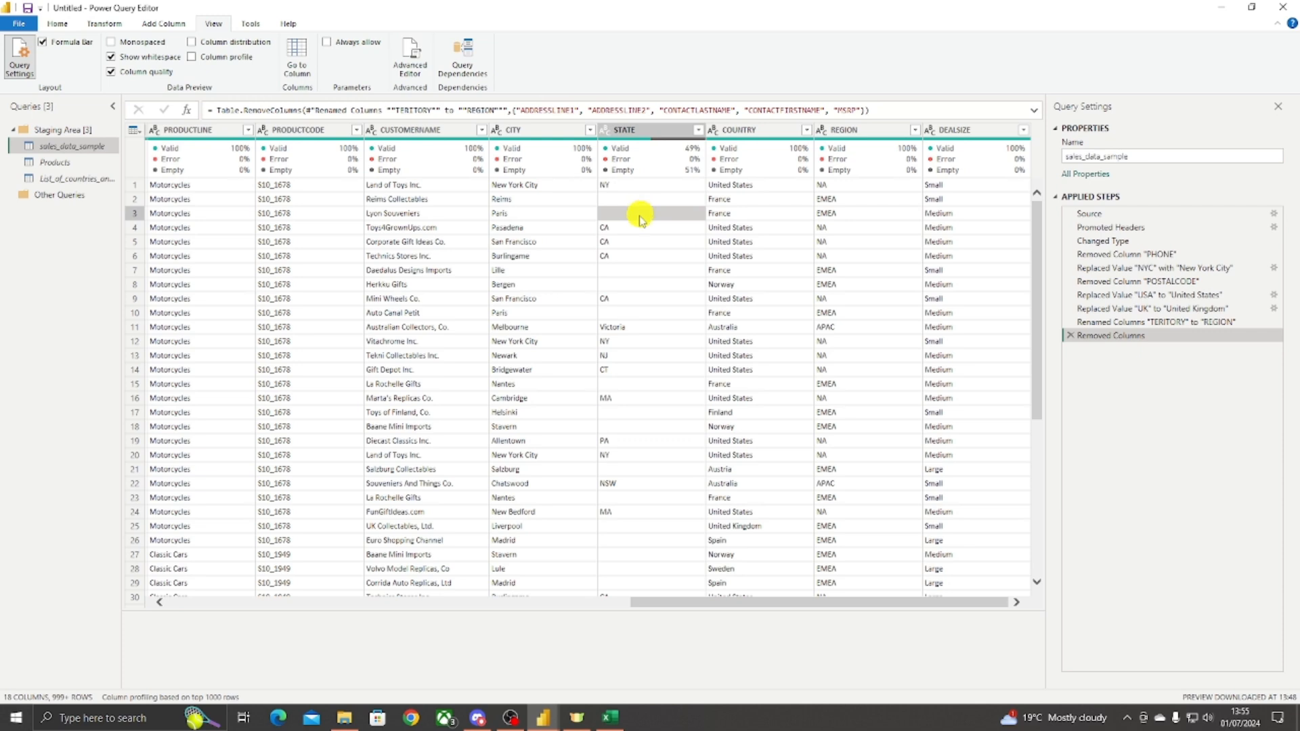
pyautogui.click(630, 270)
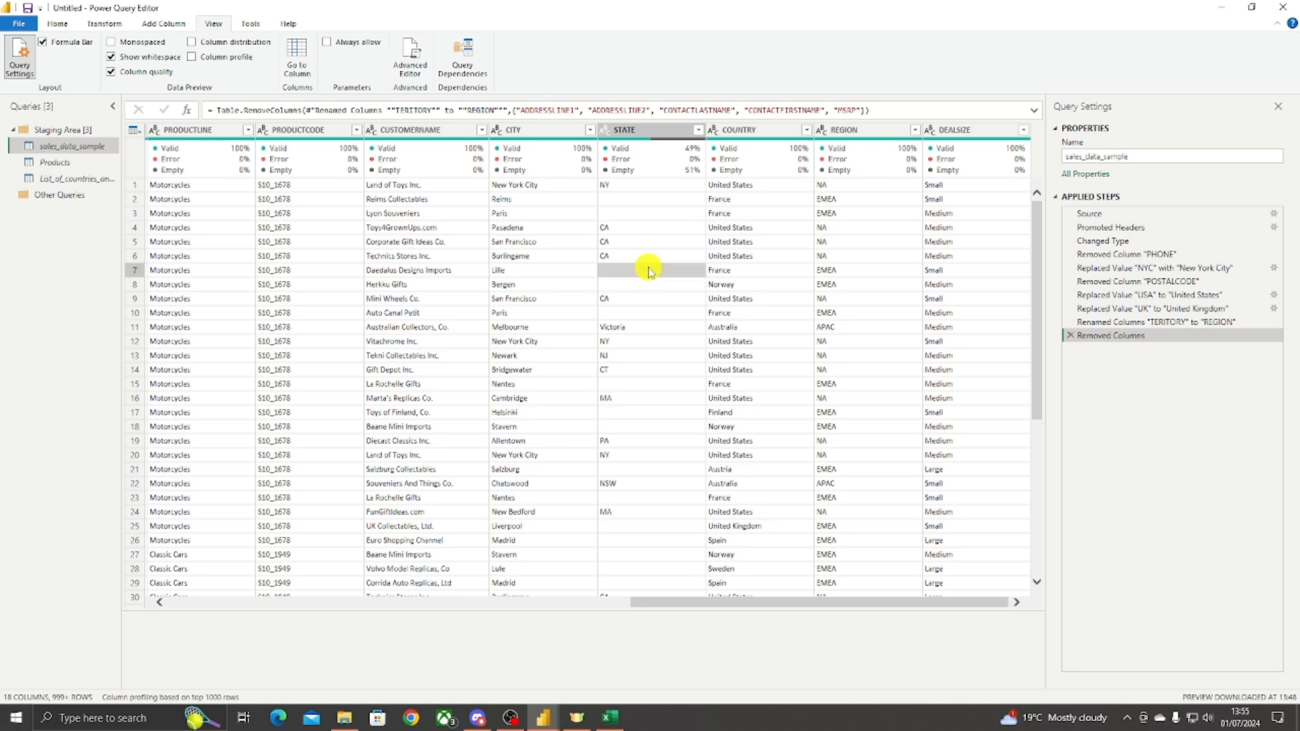
# Step: Filter the COUNTRY column to France to check its STATE values, and delete the resulting Filtered Rows step
pyautogui.click(805, 130)
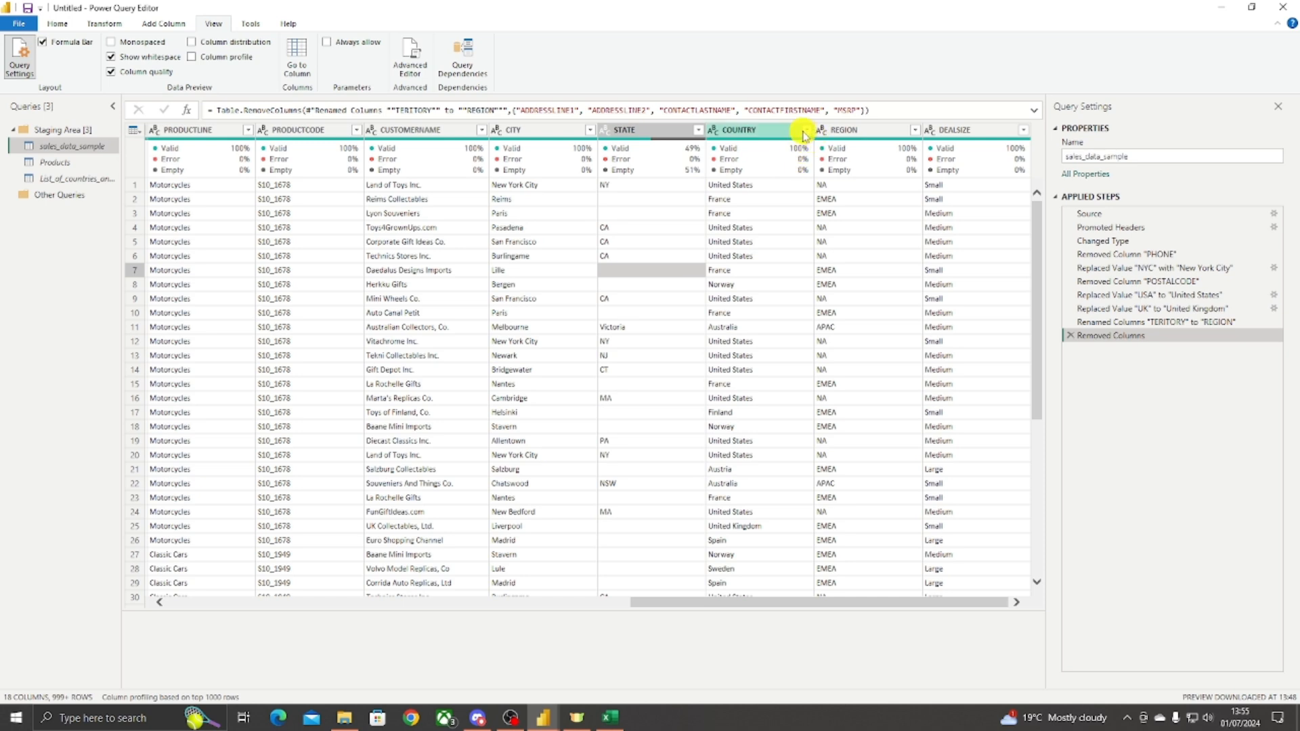
pyautogui.click(615, 272)
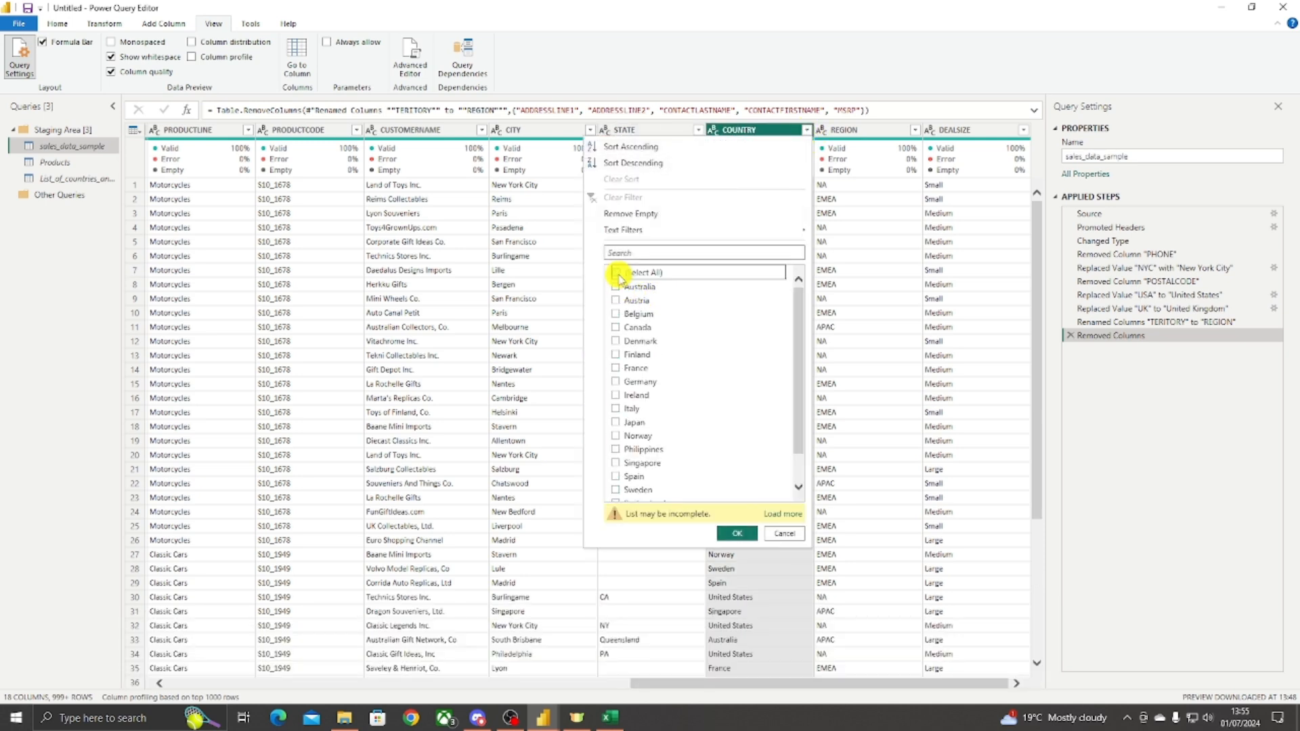
pyautogui.click(616, 369)
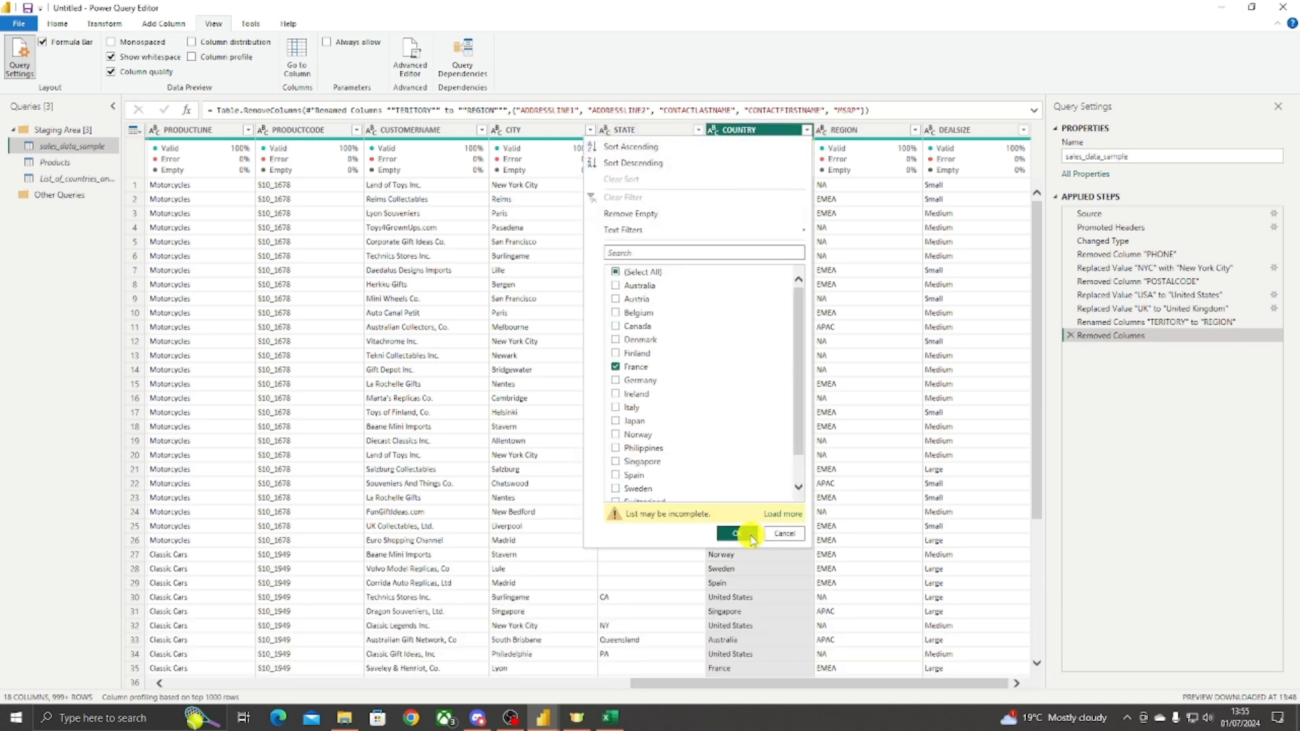
pyautogui.click(737, 534)
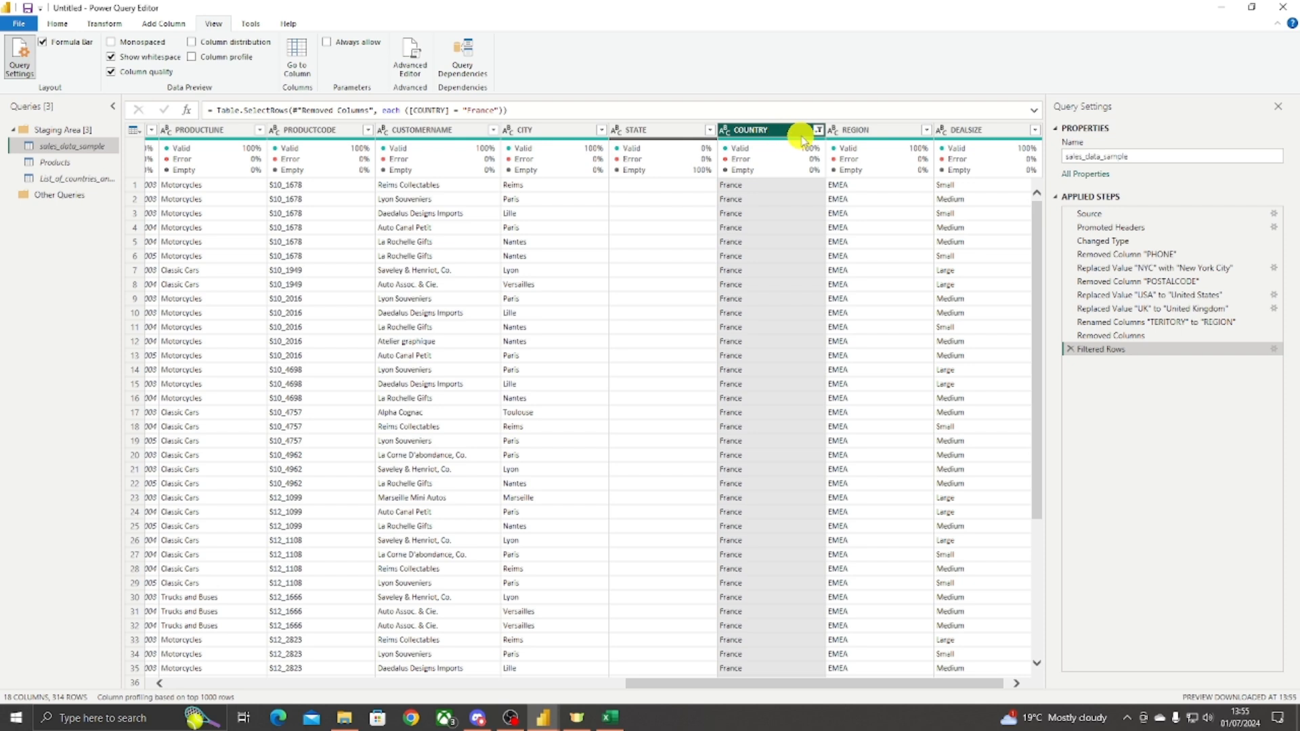
pyautogui.click(1070, 349)
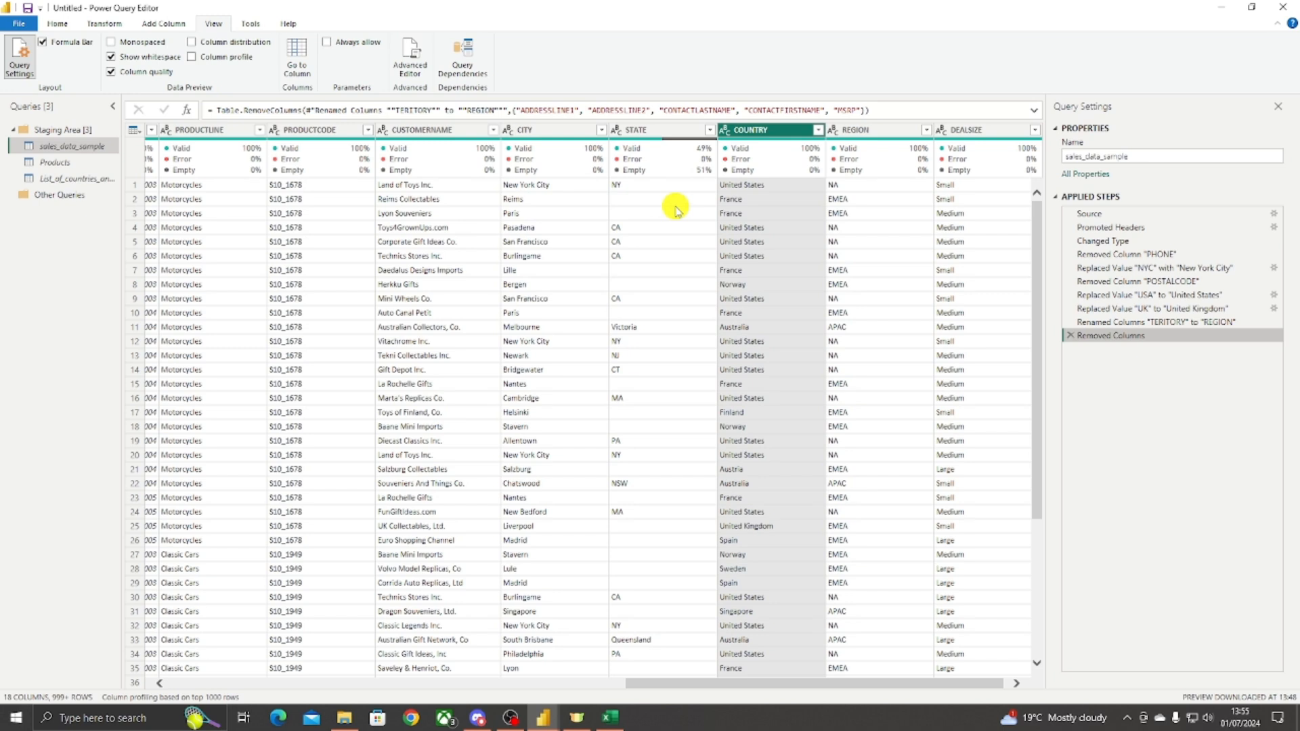
# Step: Re-examine the blank STATE cells against the neighbouring COUNTRY values and return to the first columns of sales_data_sample
pyautogui.click(661, 129)
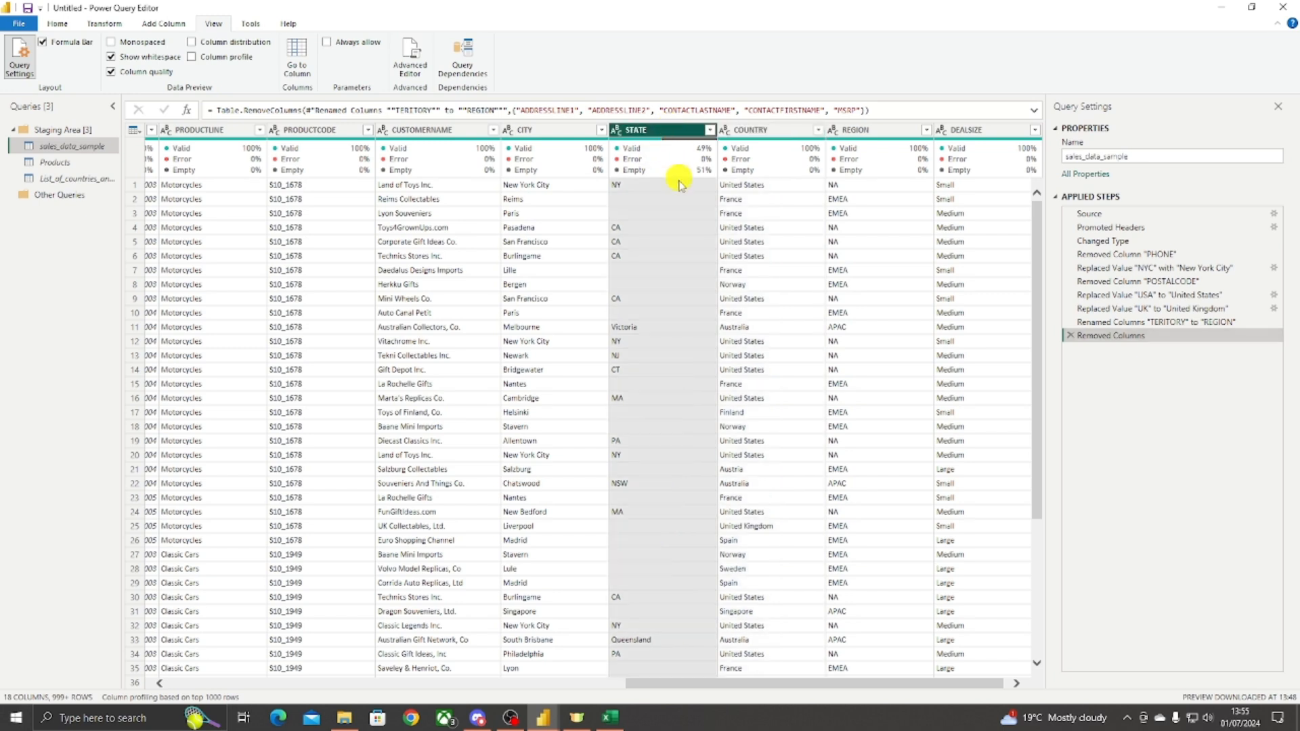
pyautogui.click(629, 212)
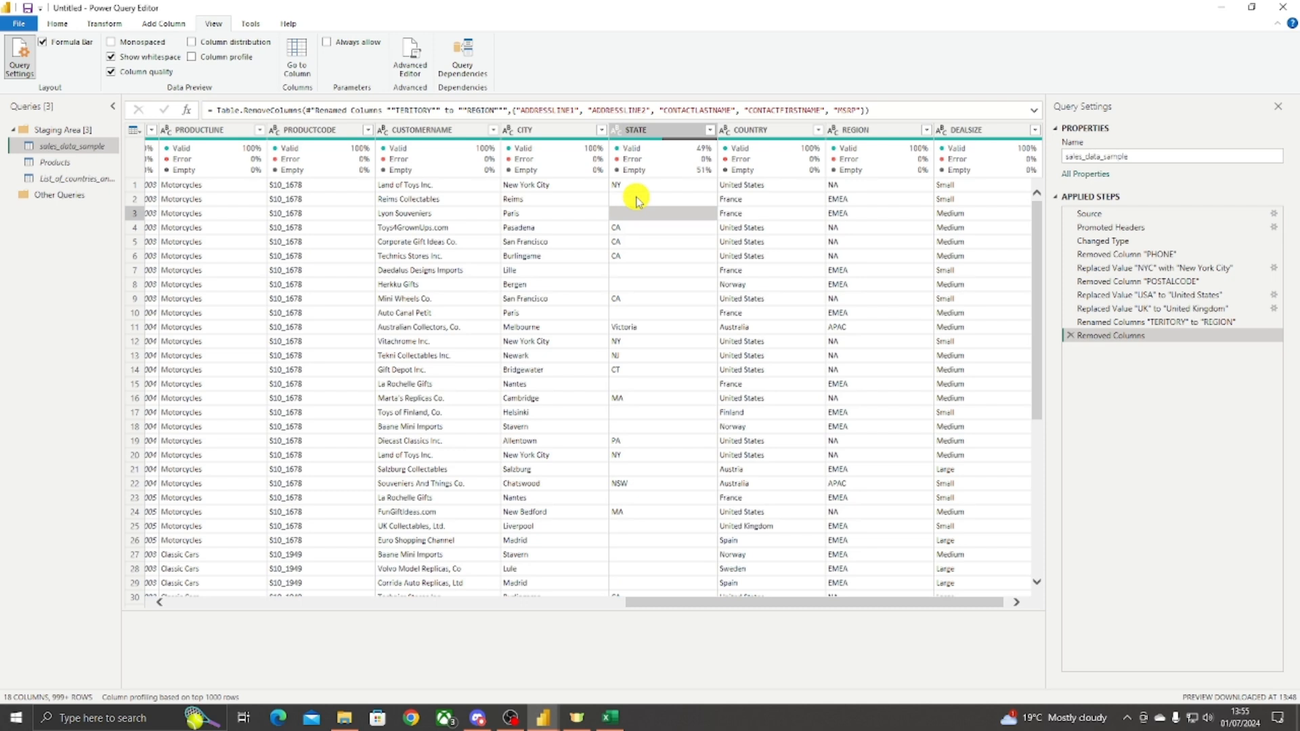
pyautogui.click(636, 199)
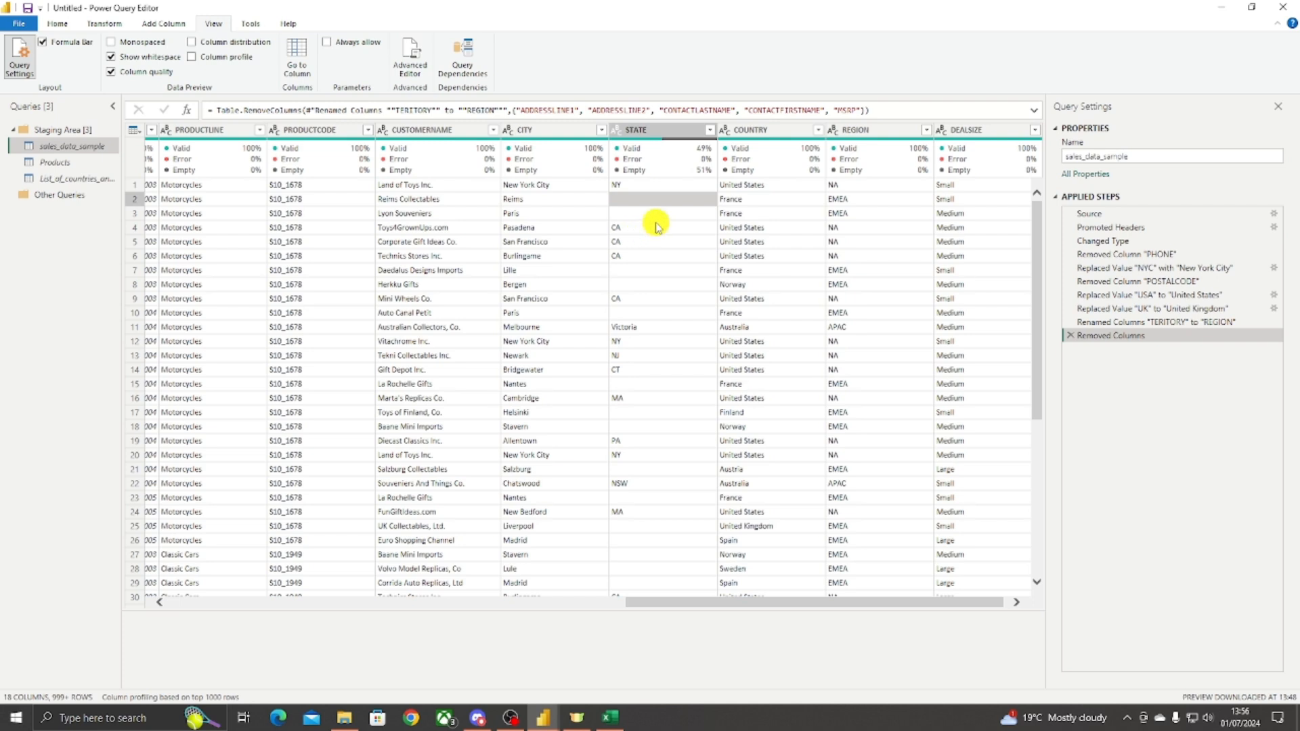
pyautogui.click(674, 211)
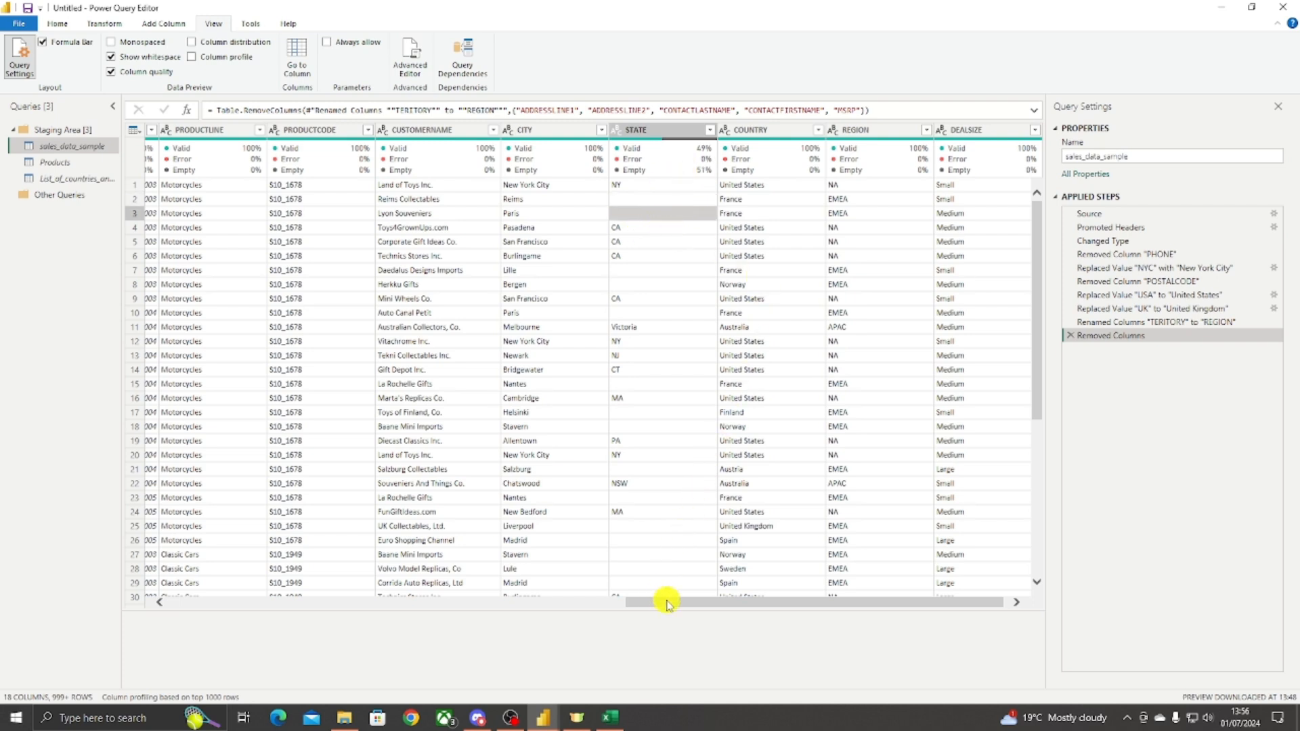
pyautogui.moveTo(667, 603); pyautogui.dragTo(686, 602)
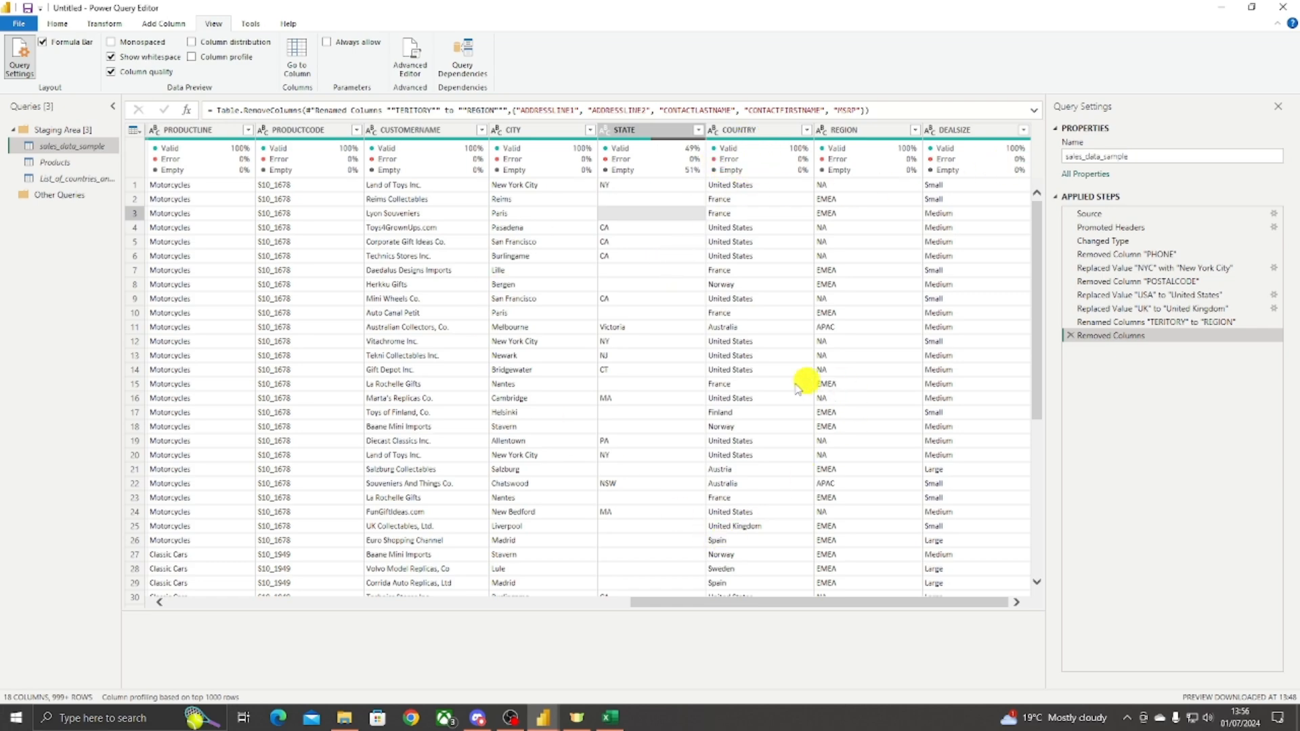
pyautogui.moveTo(648, 601); pyautogui.dragTo(136, 595)
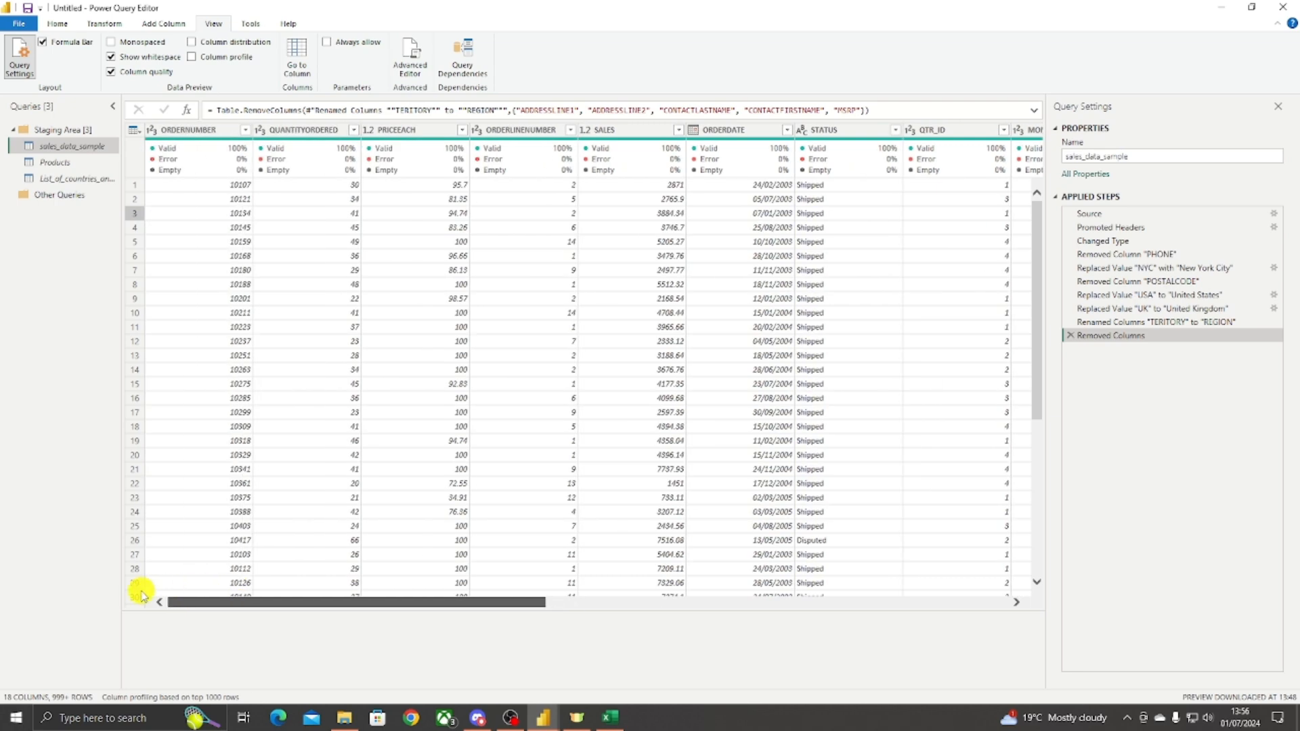
# Step: Hide column quality and show column distribution for sales_data_sample, reviewing the ORDERNUMBER and QUANTITYORDERED distributions
pyautogui.click(111, 71)
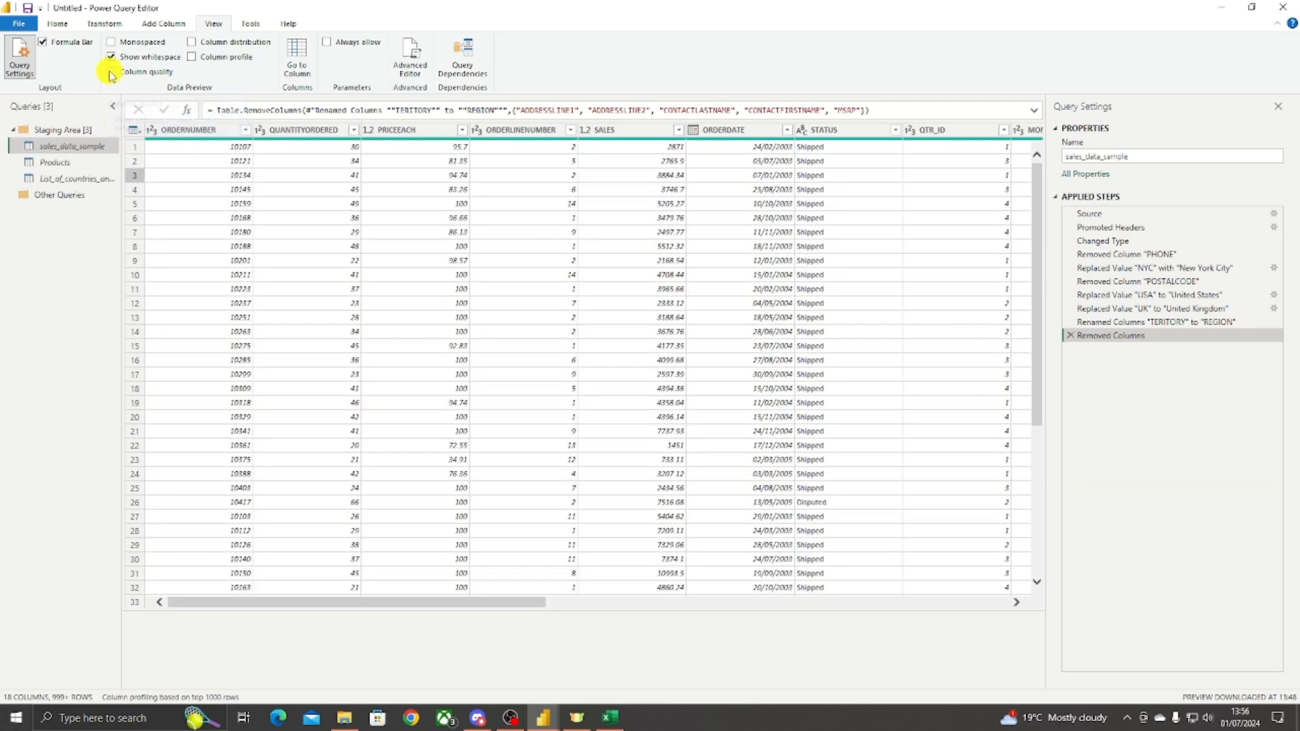
pyautogui.click(193, 44)
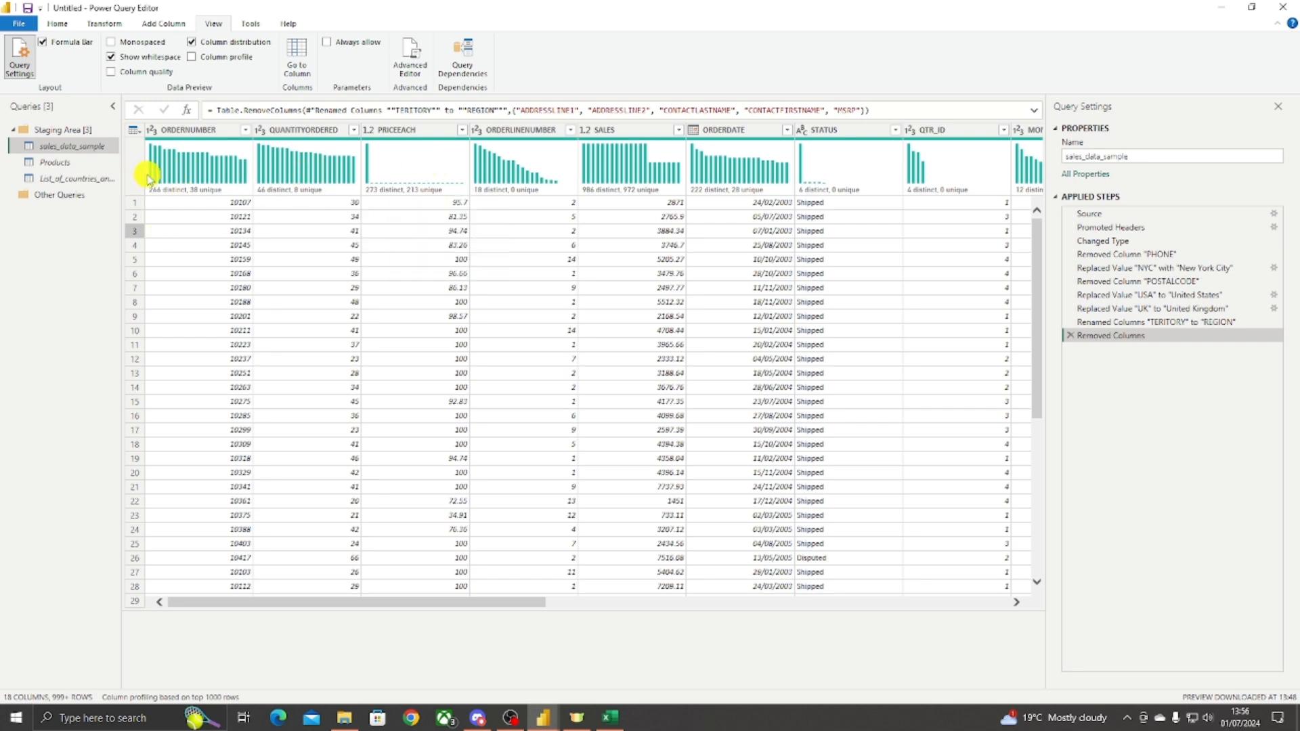
pyautogui.moveTo(324, 160)
pyautogui.moveTo(218, 169)
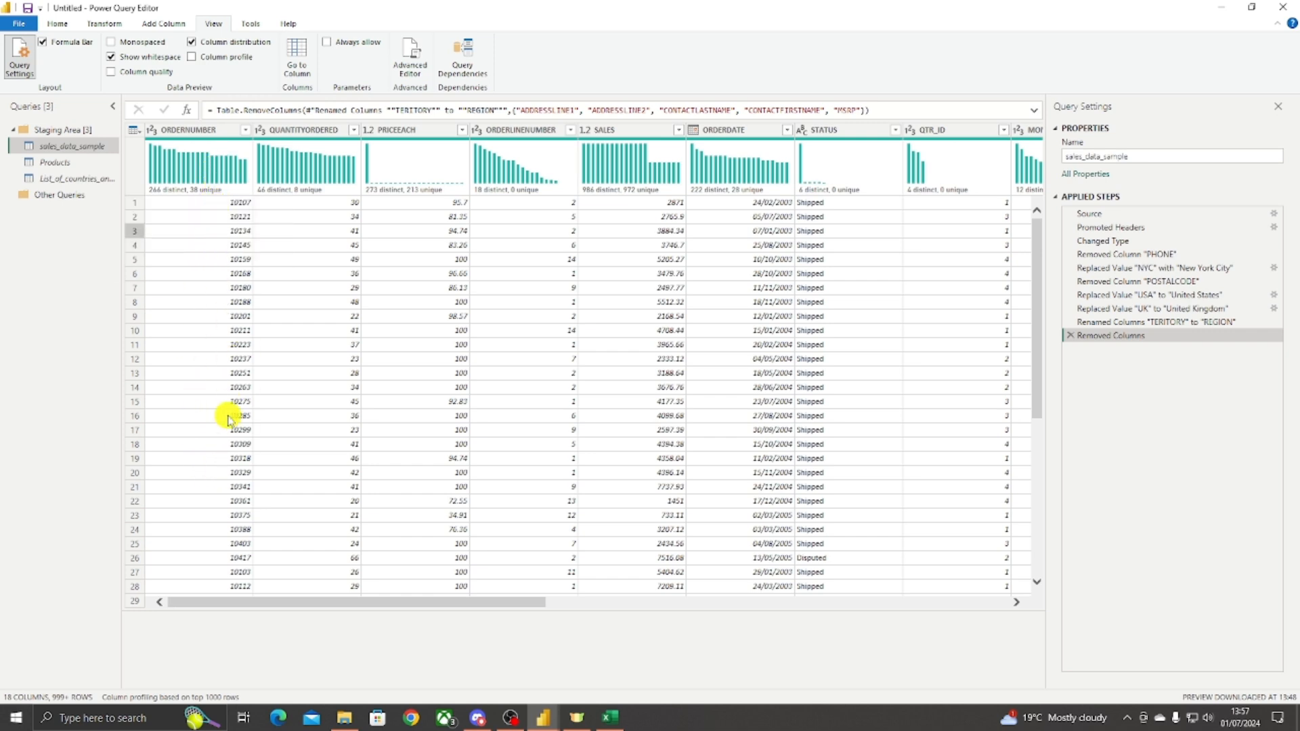
# Step: Review the value distributions of the ORDERNUMBER, PRICEEACH, QTR_ID and MONTH_ID columns in sales_data_sample
pyautogui.click(212, 317)
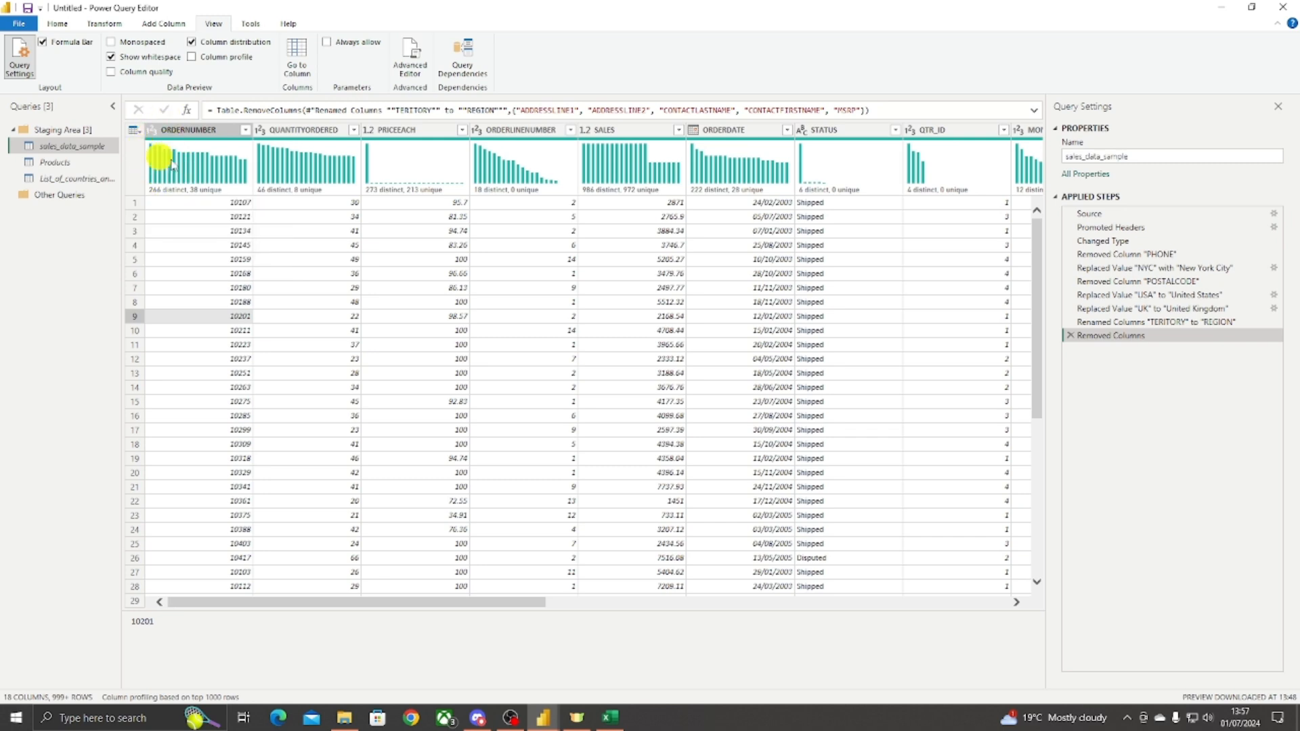
pyautogui.moveTo(160, 182)
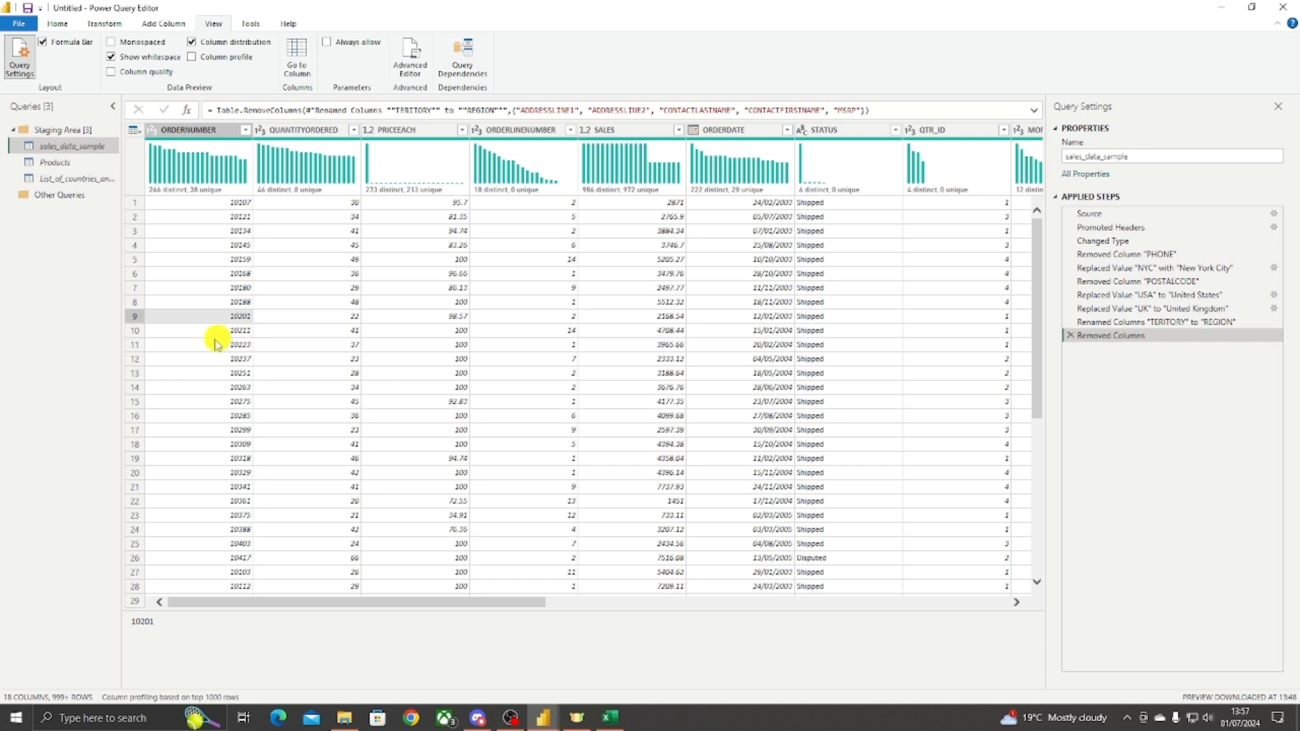
pyautogui.moveTo(196, 183)
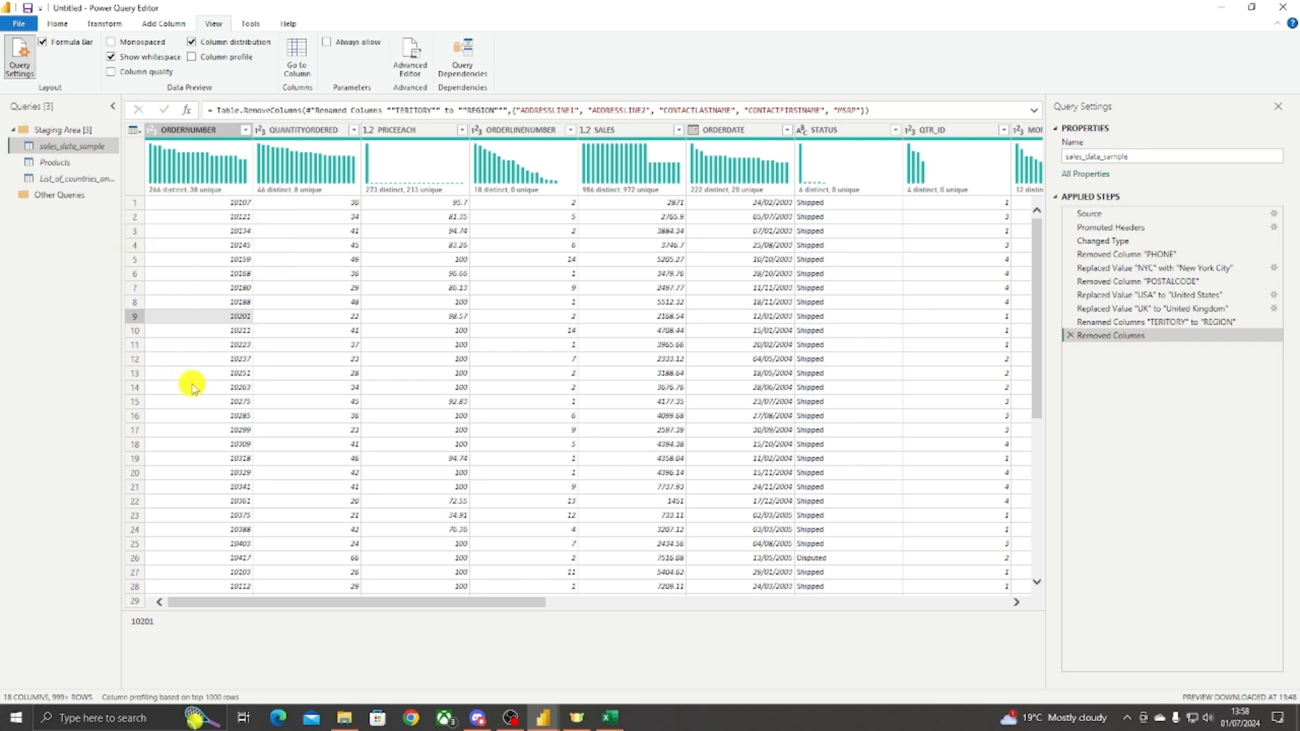
pyautogui.click(417, 129)
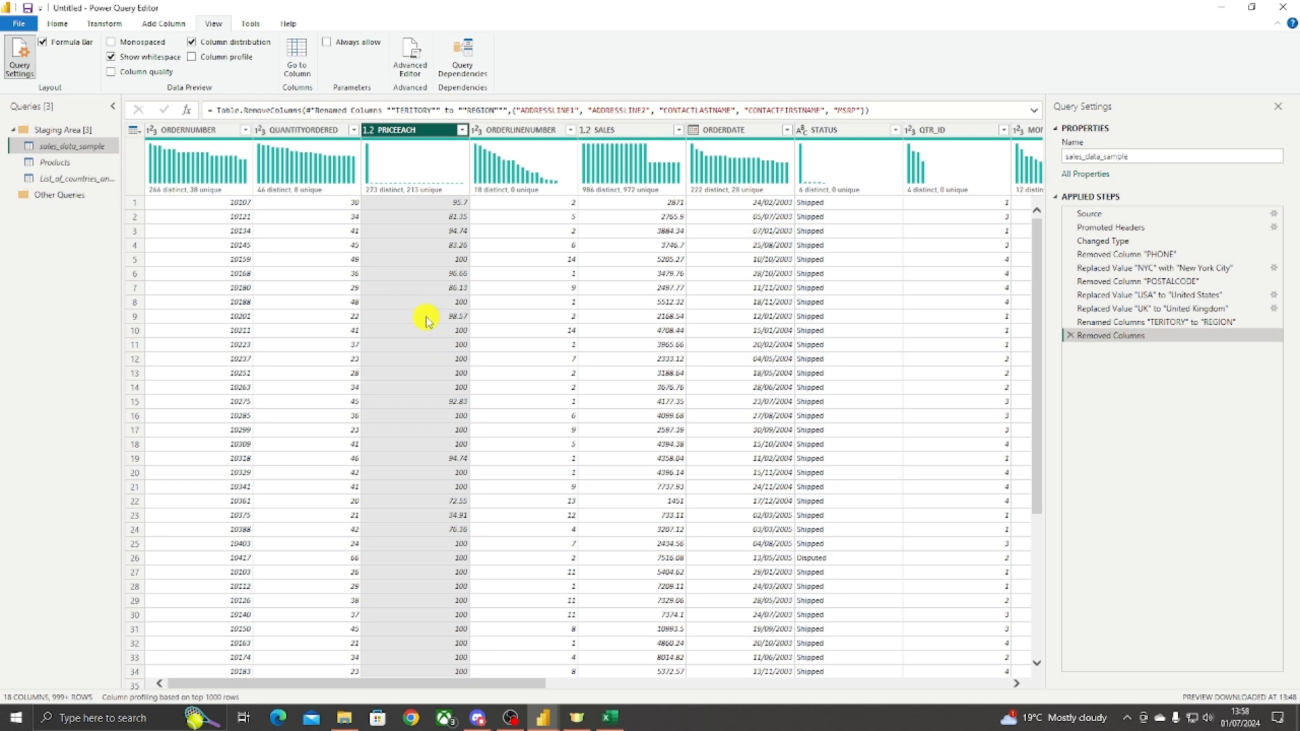
pyautogui.moveTo(421, 684); pyautogui.dragTo(591, 678)
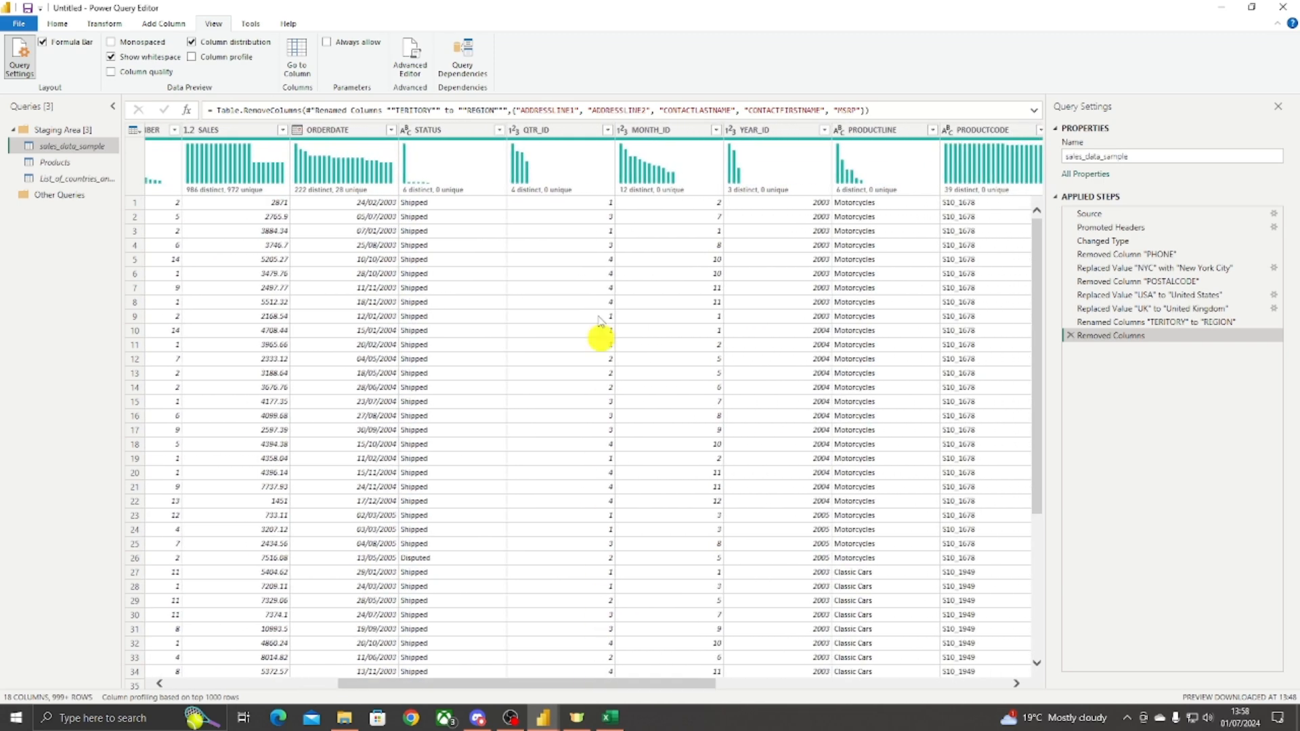
pyautogui.click(567, 133)
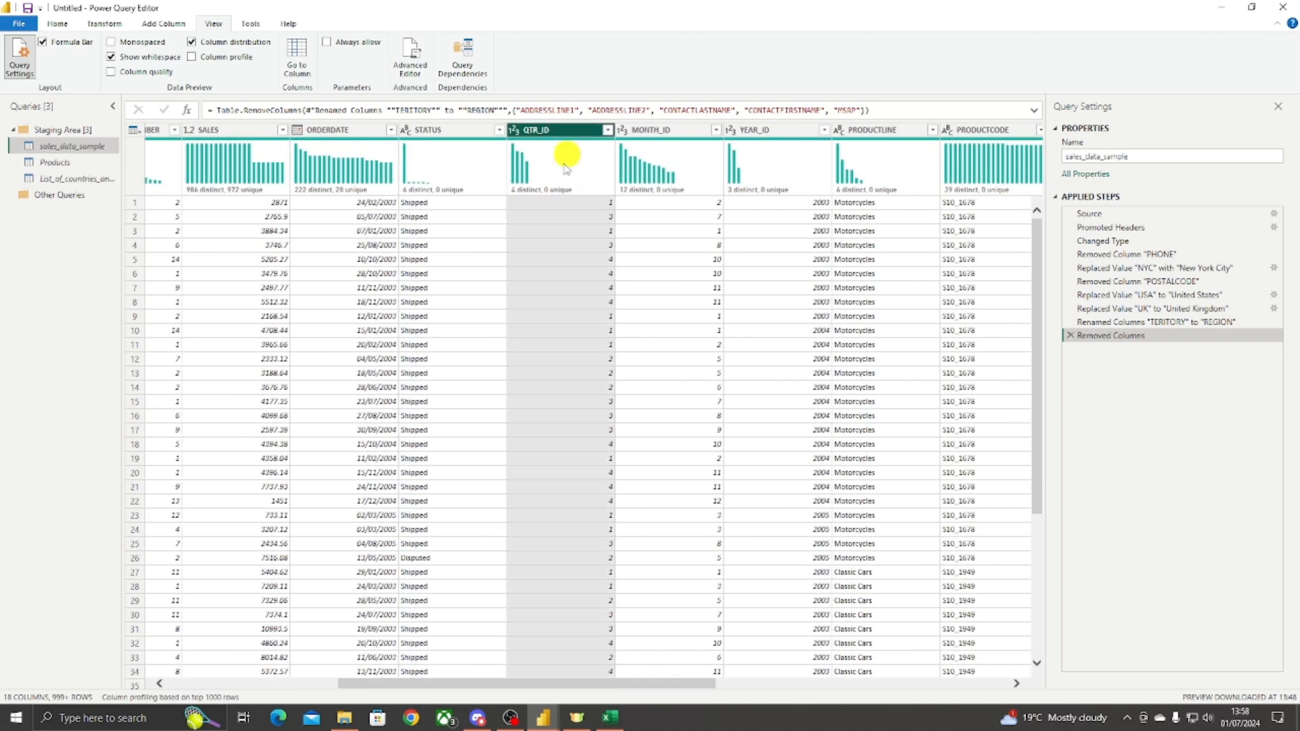
pyautogui.click(682, 130)
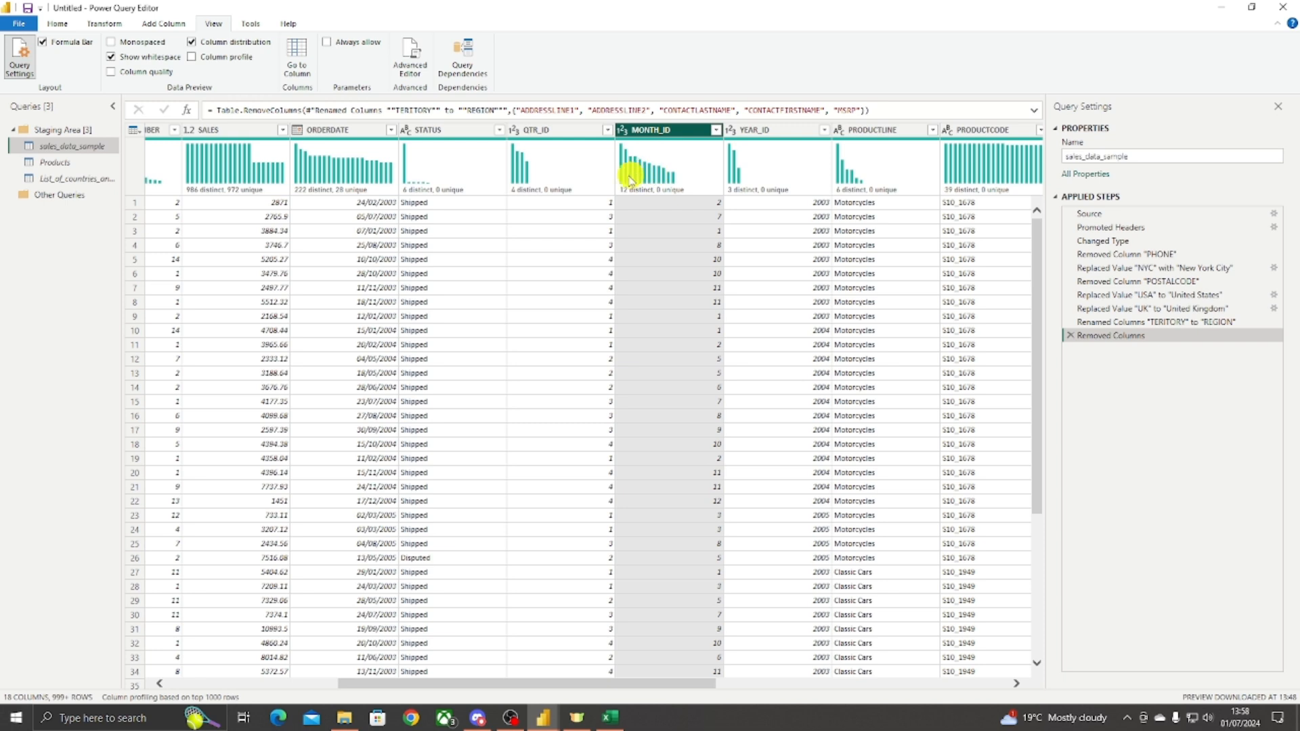
pyautogui.moveTo(704, 195)
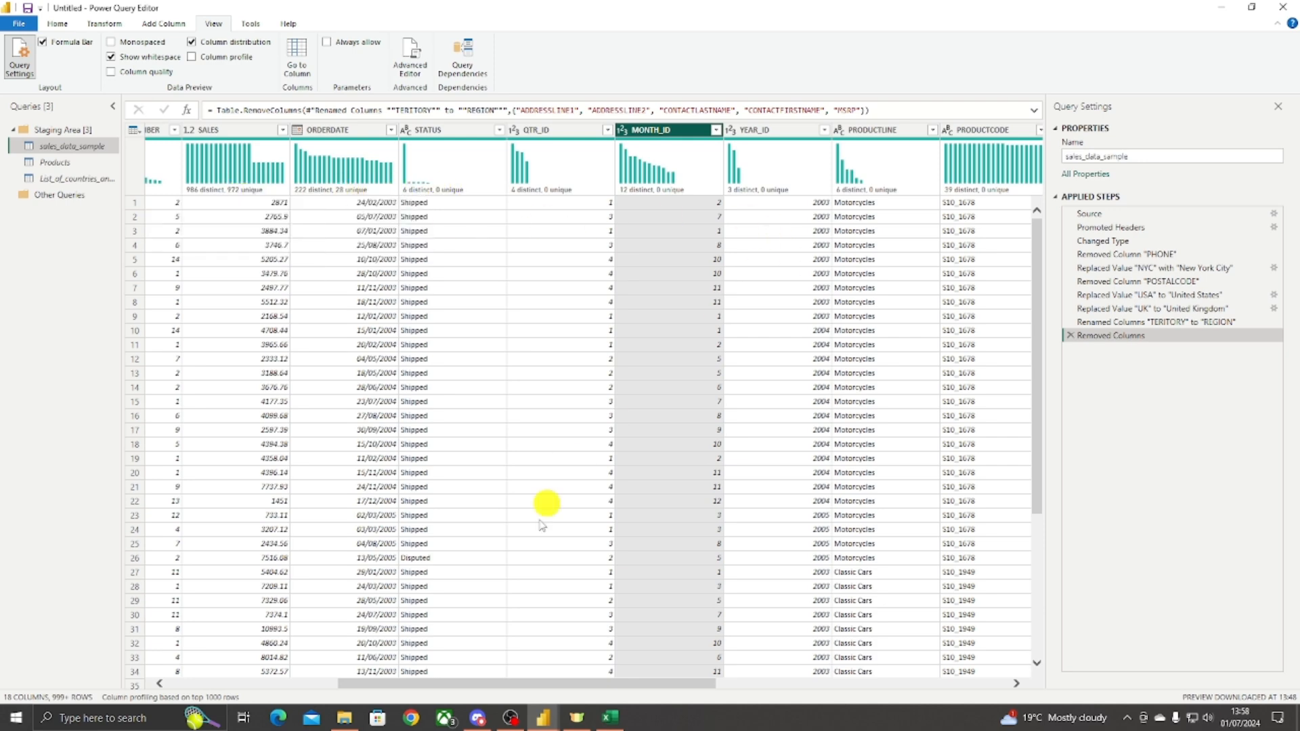
pyautogui.moveTo(477, 684); pyautogui.dragTo(281, 705)
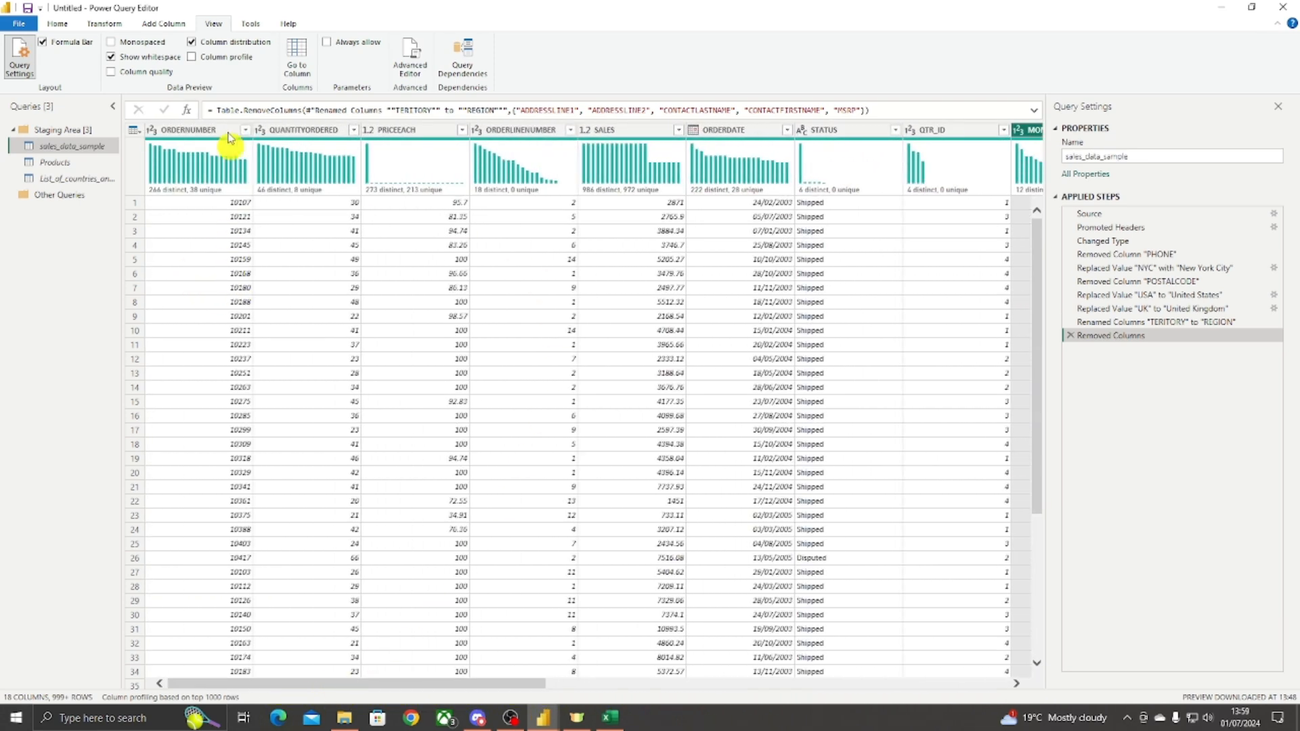
# Step: Switch the data preview from column distribution to column profile and examine the ORDERNUMBER column's statistics and rows
pyautogui.click(192, 44)
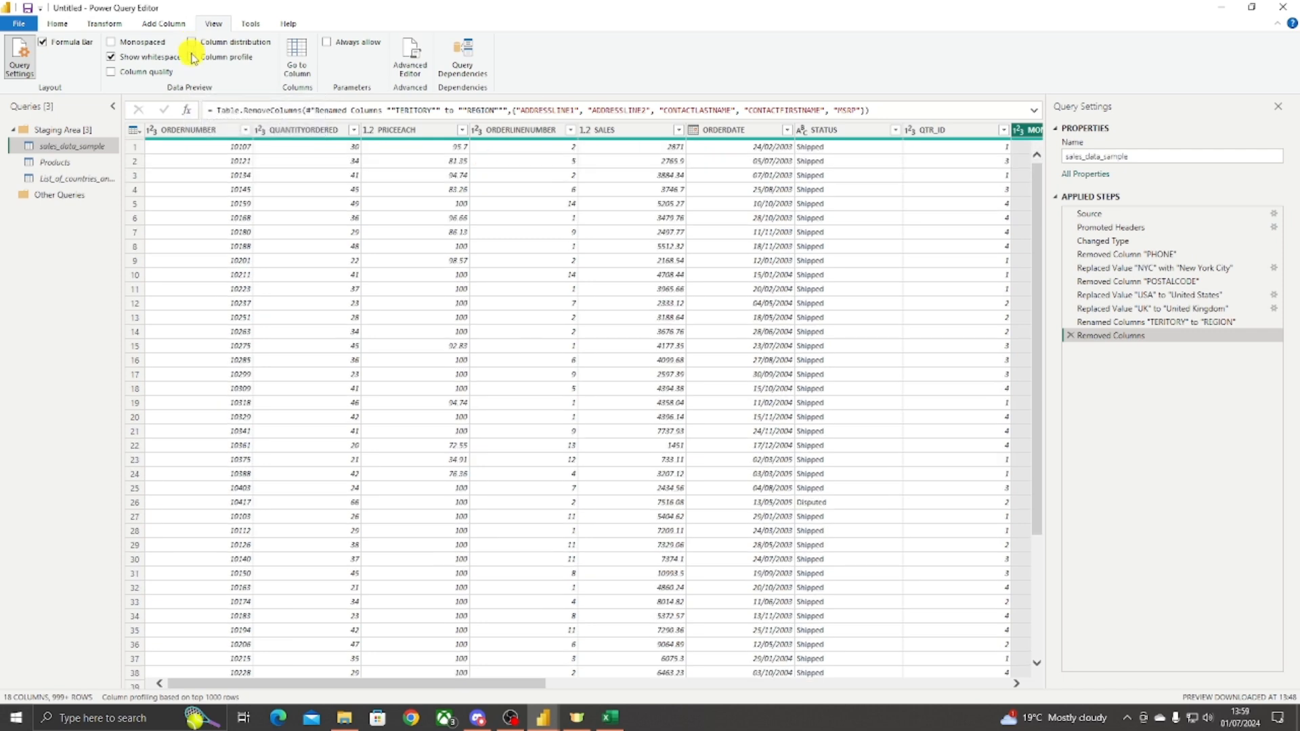
pyautogui.click(193, 57)
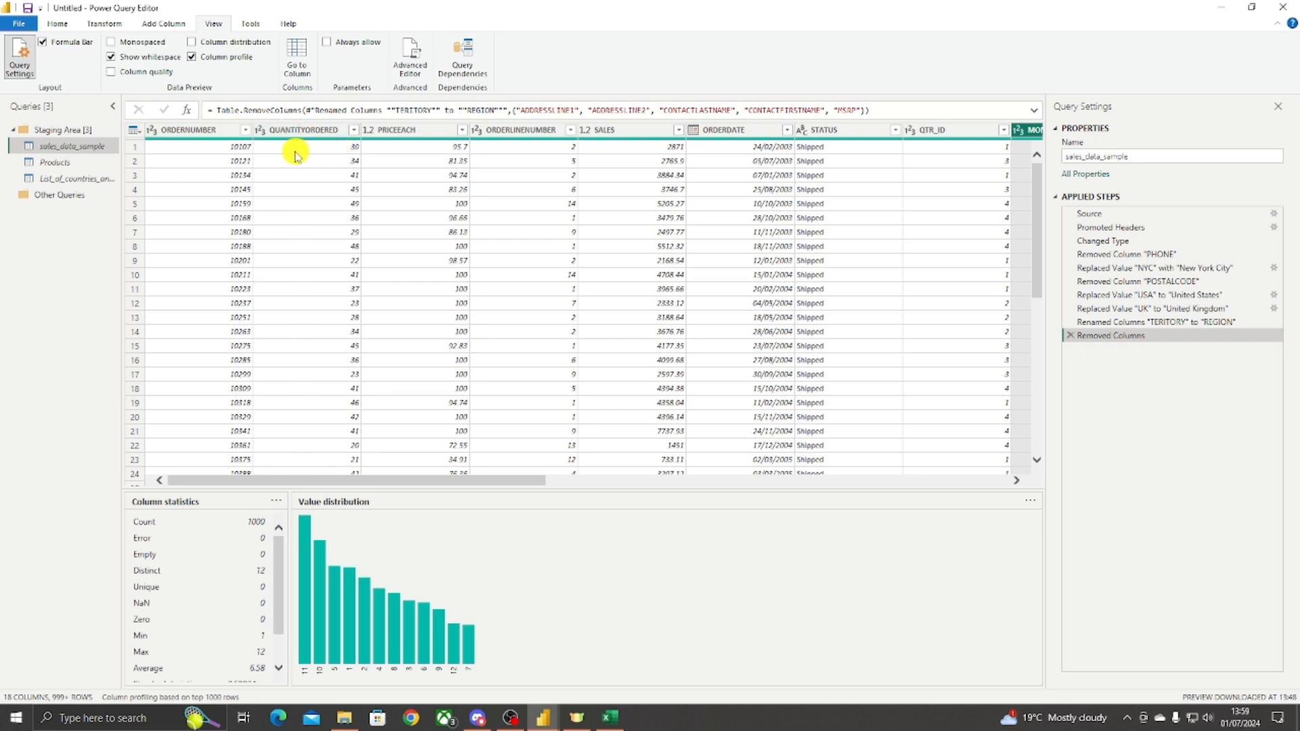
pyautogui.click(229, 130)
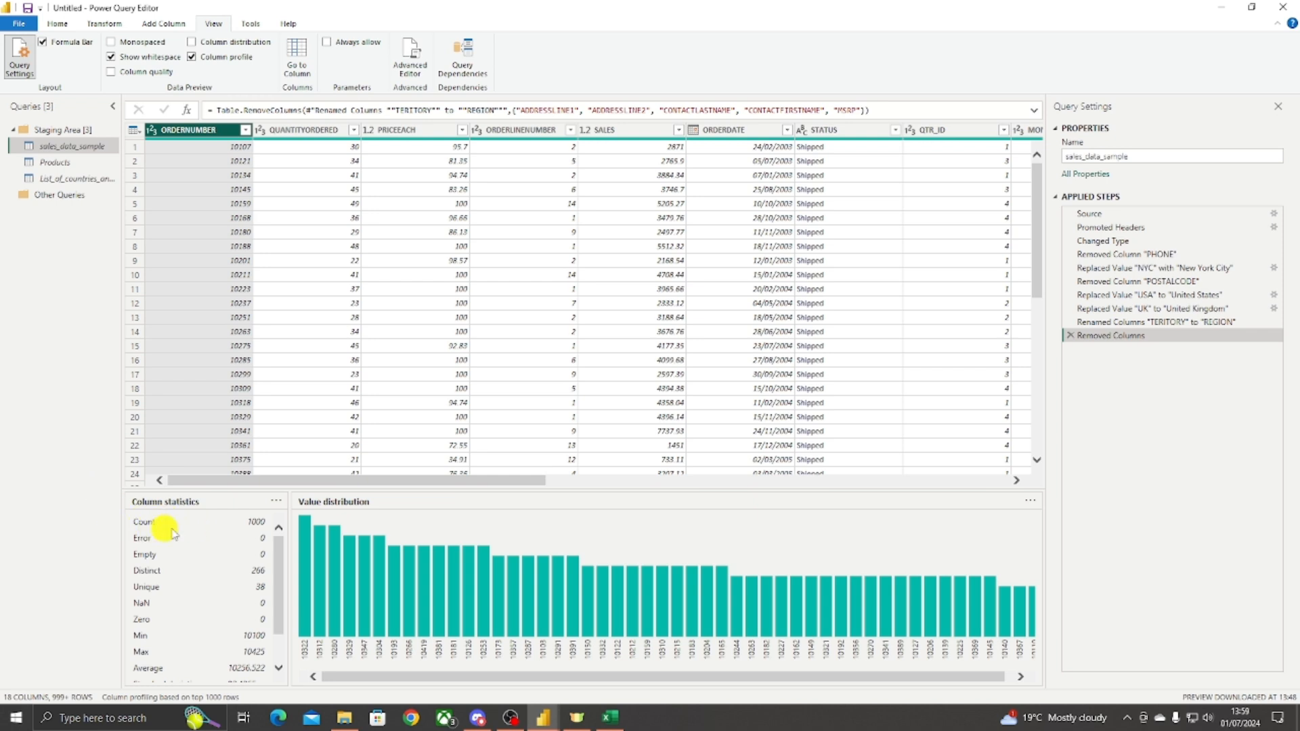
pyautogui.scroll(-2, 220, 522)
pyautogui.scroll(2, 219, 522)
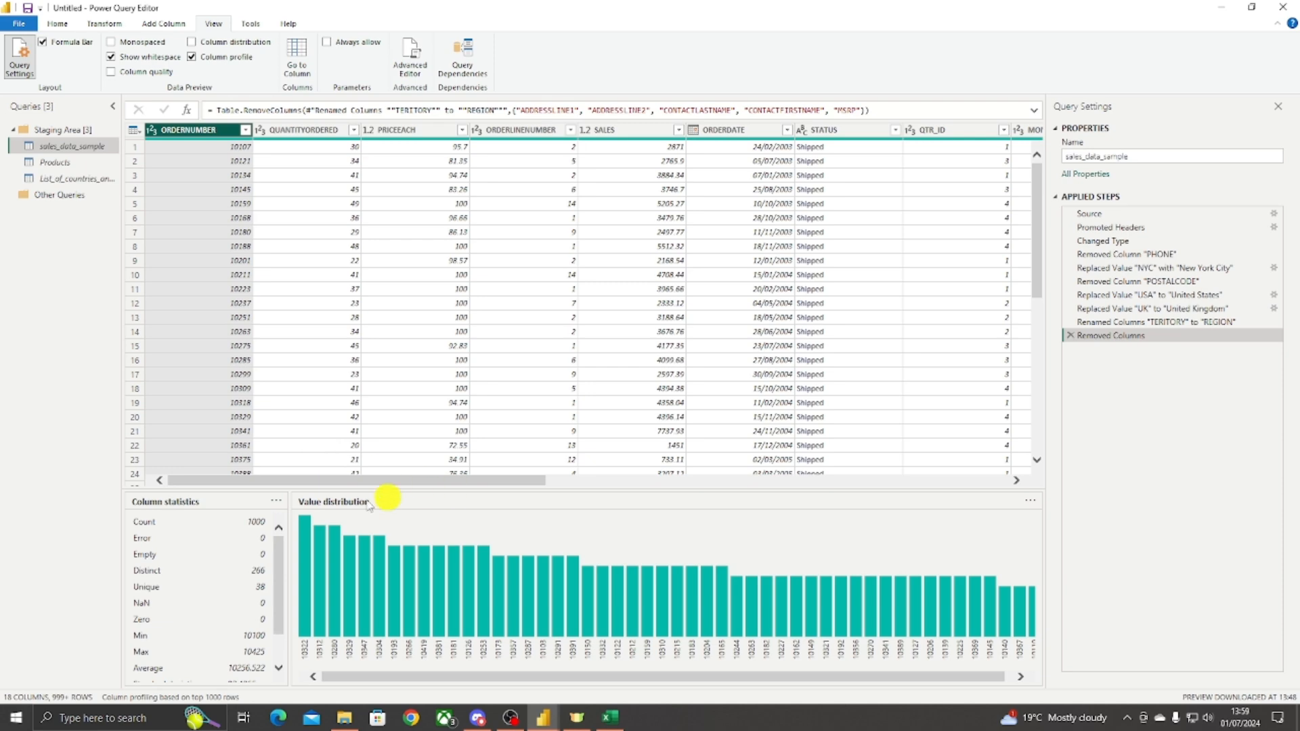
pyautogui.scroll(-9, 183, 284)
pyautogui.scroll(-20, 190, 319)
pyautogui.scroll(-2, 194, 311)
pyautogui.moveTo(1037, 384); pyautogui.dragTo(1020, 167)
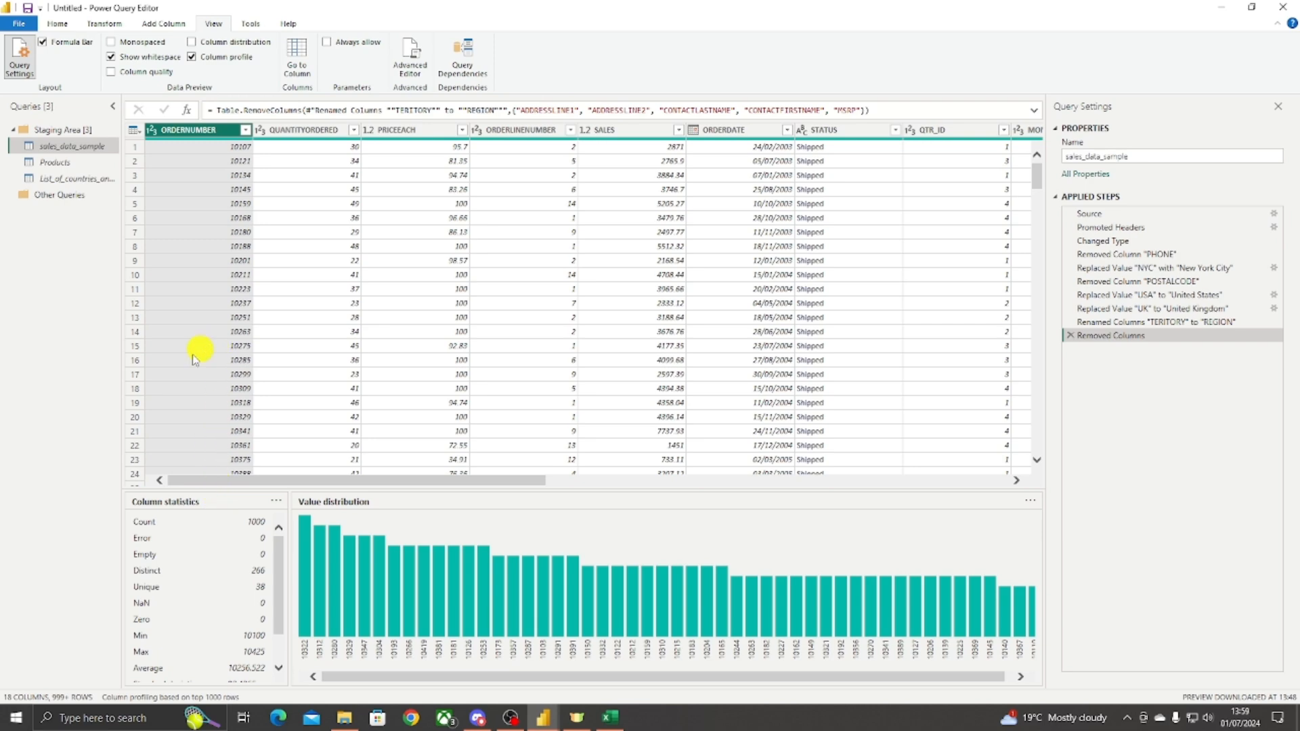
# Step: Examine the STATE column's profile and compare it with the complete column statistics of ORDERNUMBER
pyautogui.moveTo(226, 482); pyautogui.dragTo(704, 481)
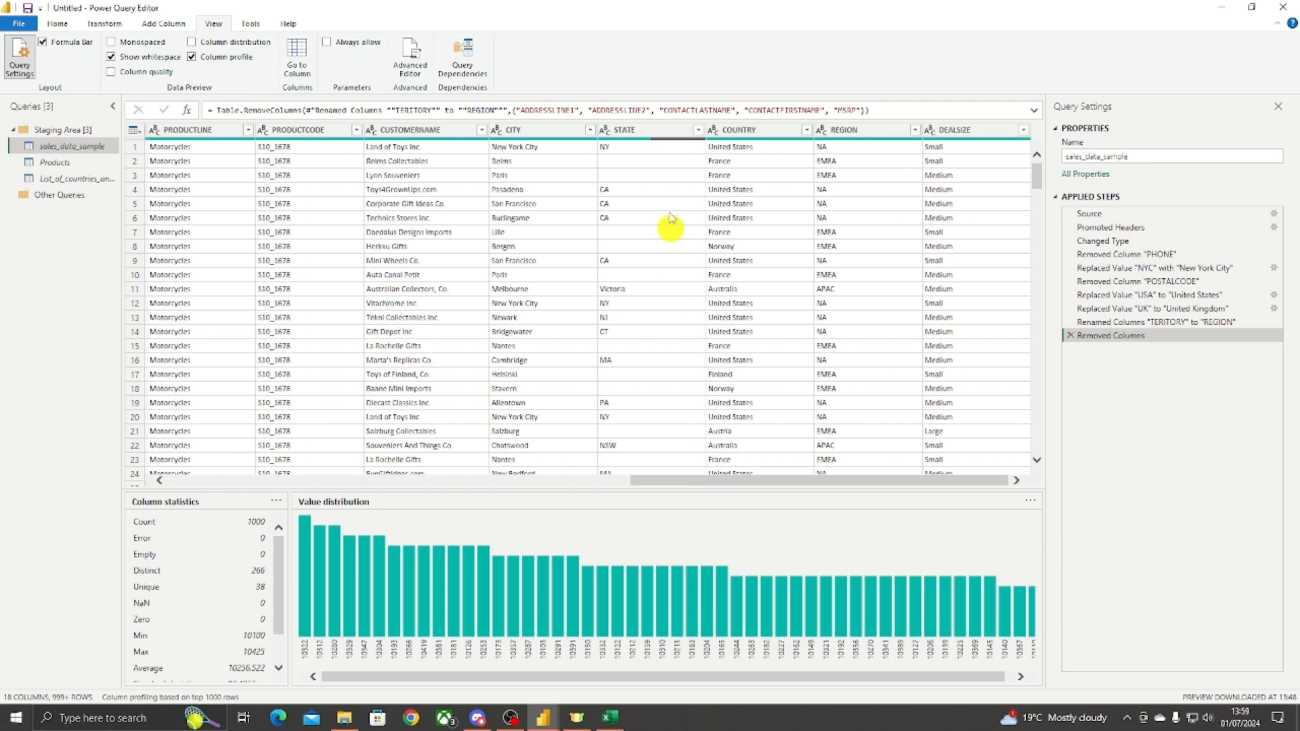
pyautogui.click(668, 131)
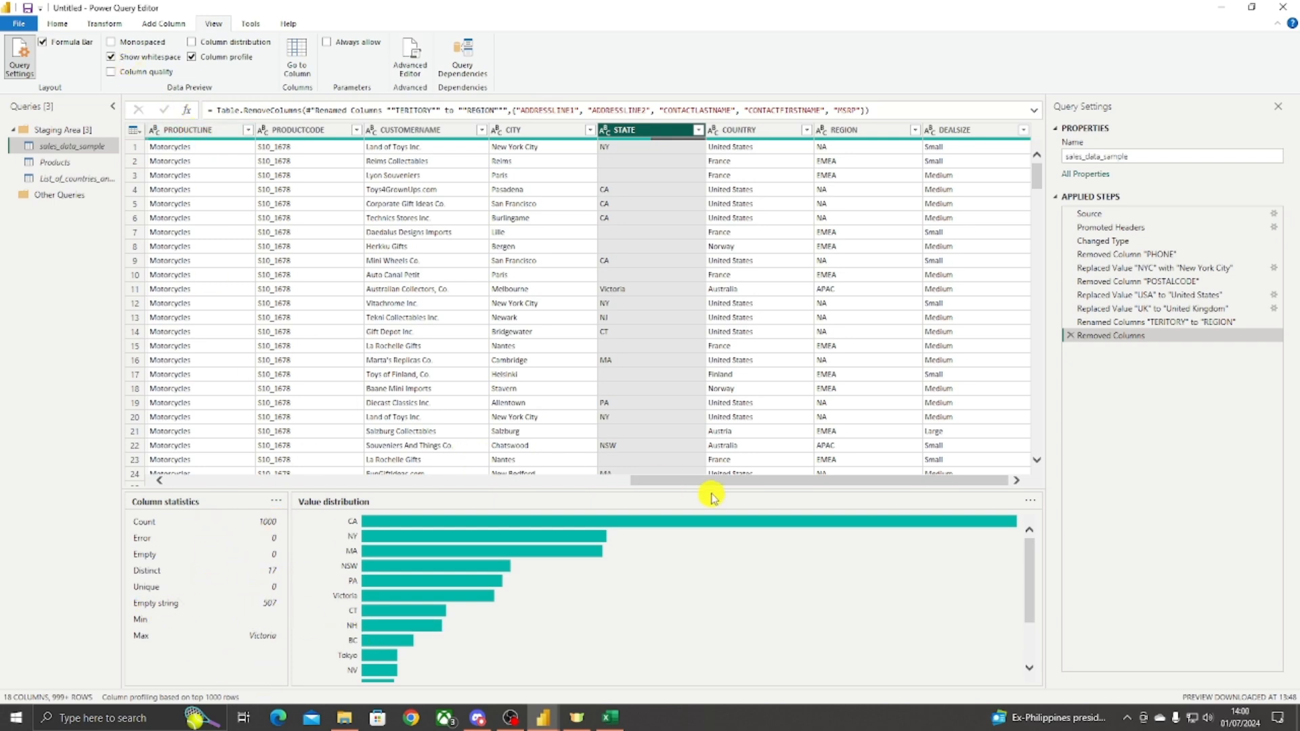
pyautogui.moveTo(694, 486); pyautogui.dragTo(282, 477)
pyautogui.click(223, 130)
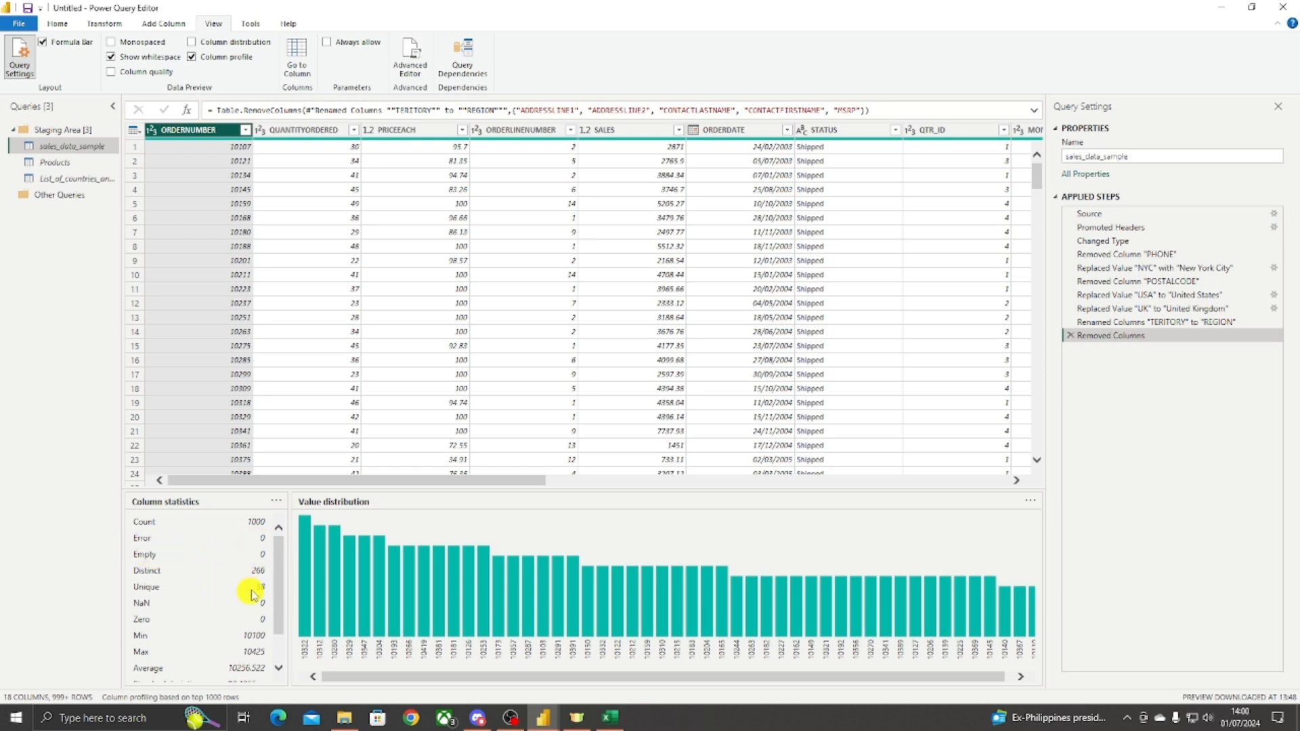
pyautogui.scroll(-1, 187, 579)
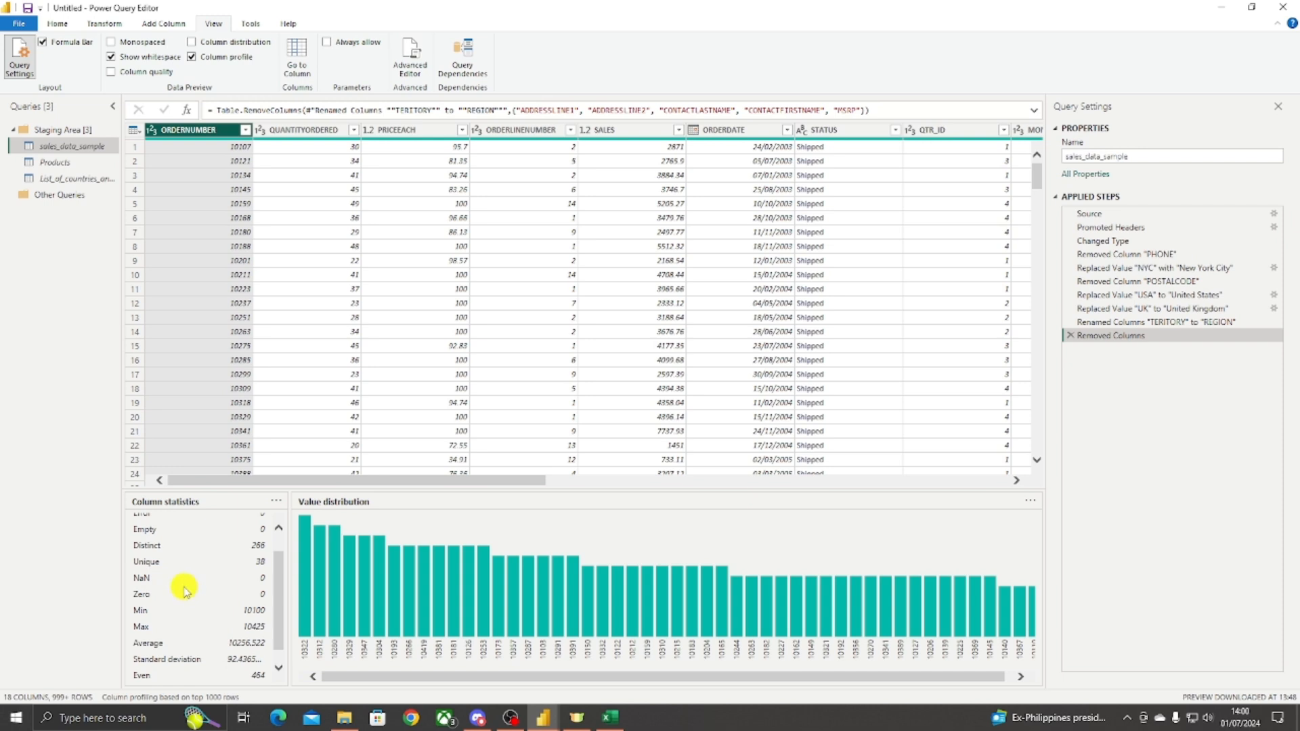
pyautogui.scroll(-1, 159, 599)
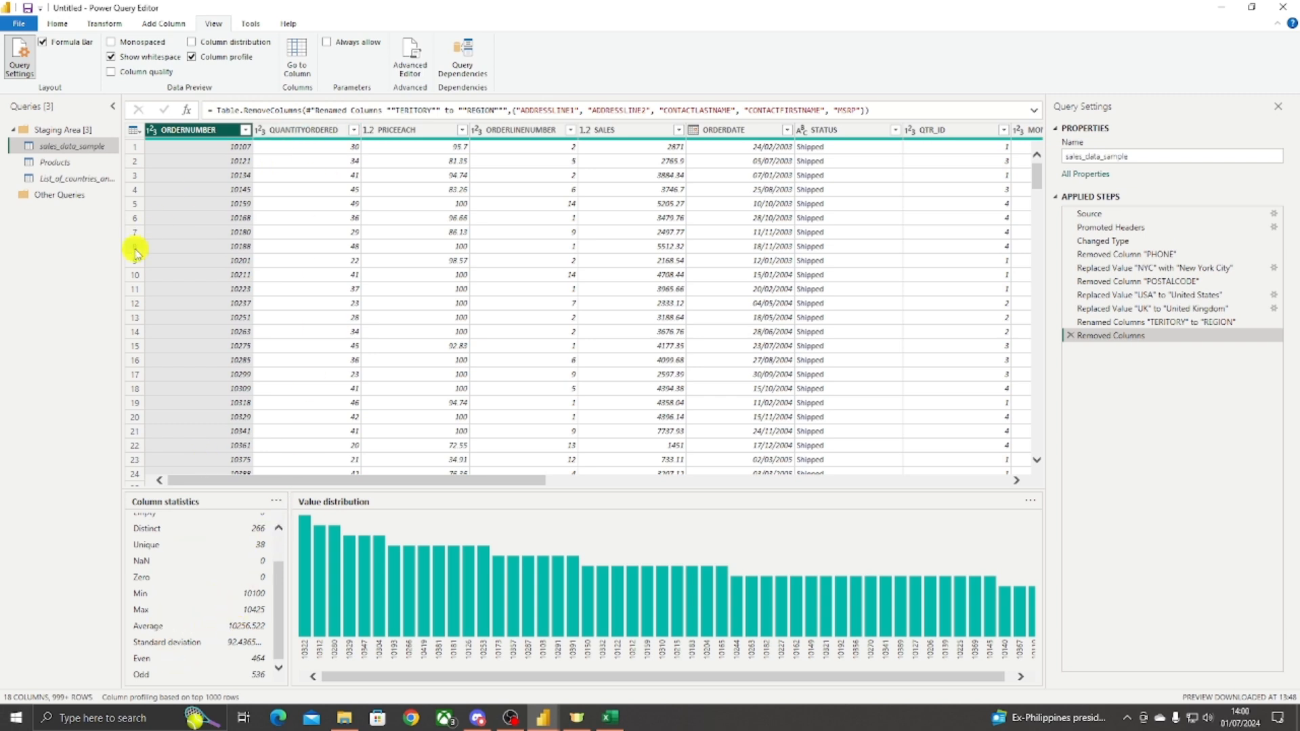
# Step: Examine the PRICEEACH column's statistics, from count down to standard deviation, and its value distribution
pyautogui.click(441, 133)
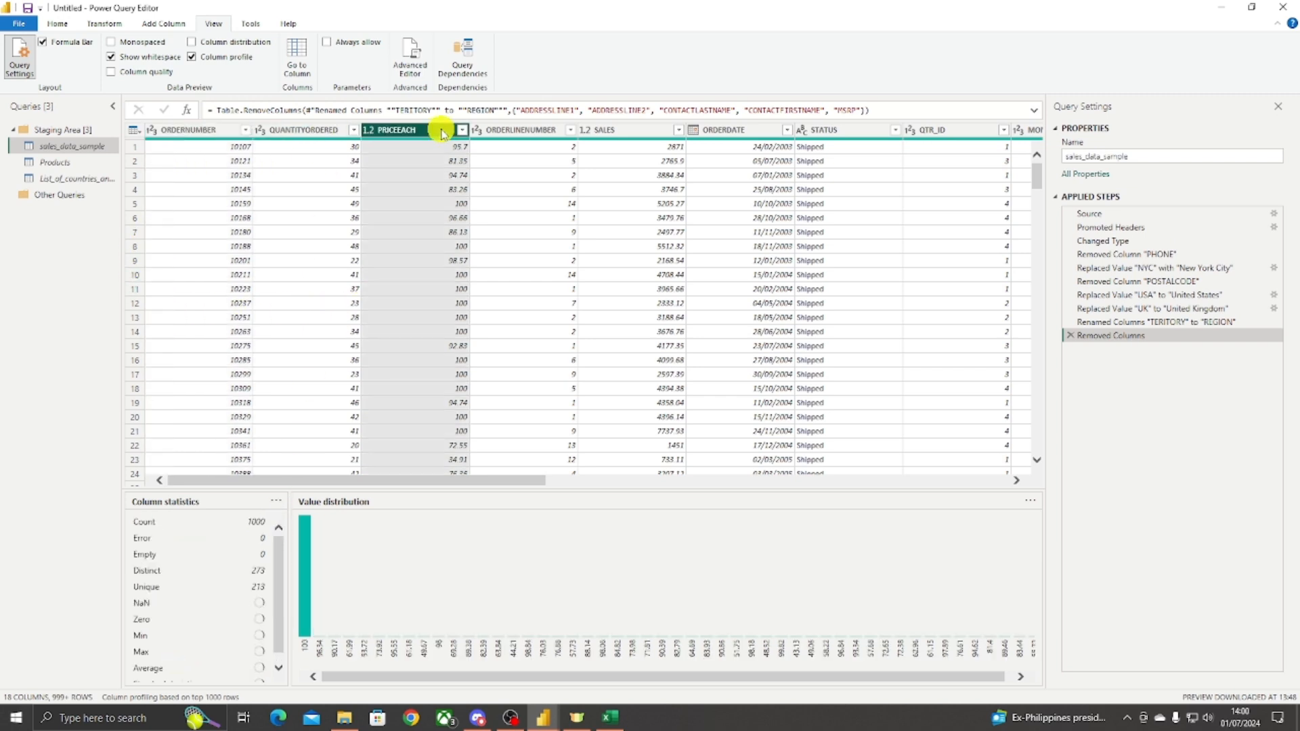
pyautogui.scroll(-1, 196, 613)
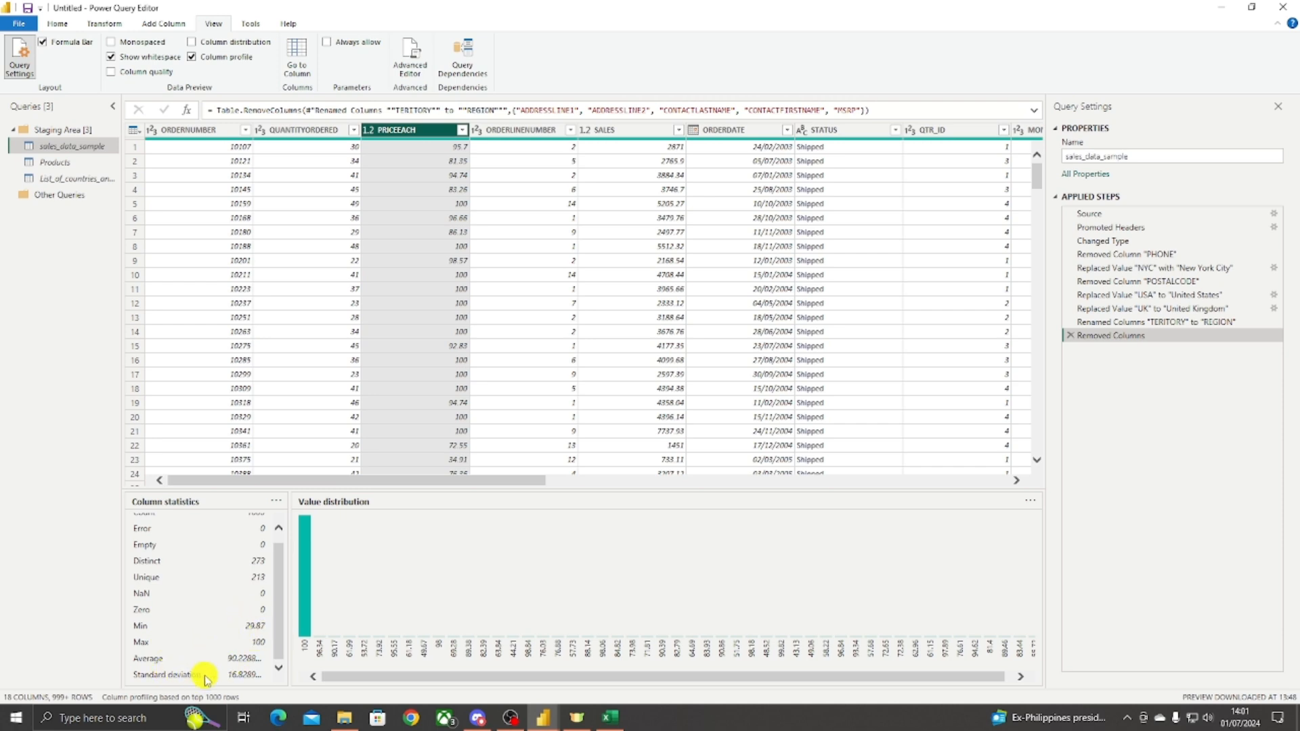
pyautogui.scroll(1, 237, 583)
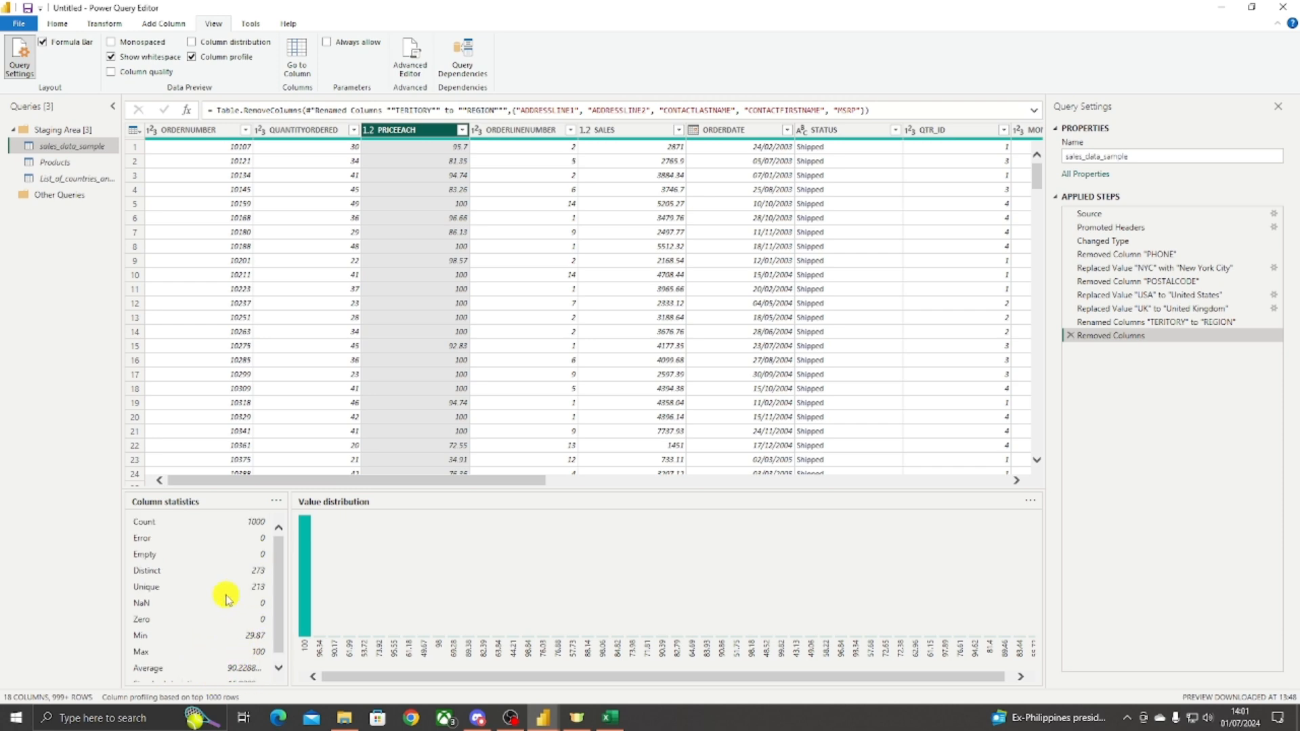
pyautogui.scroll(-1, 232, 670)
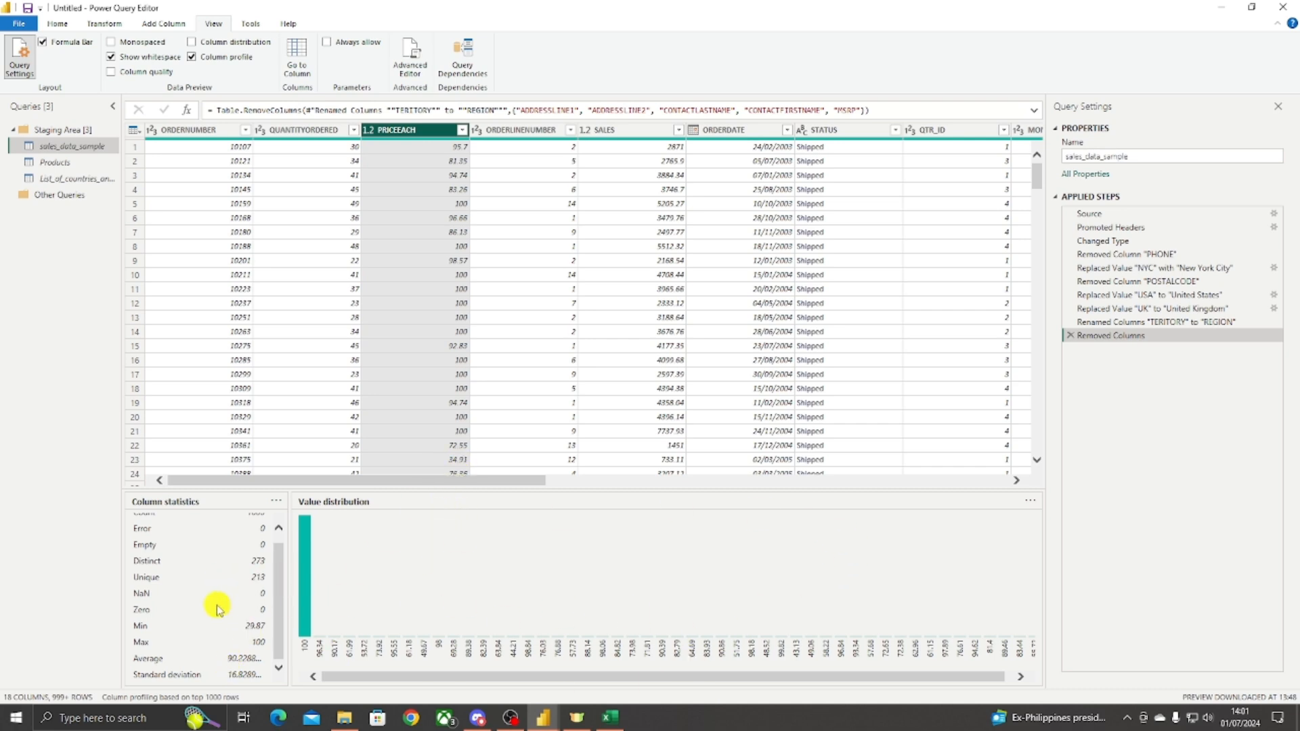
pyautogui.scroll(1, 231, 603)
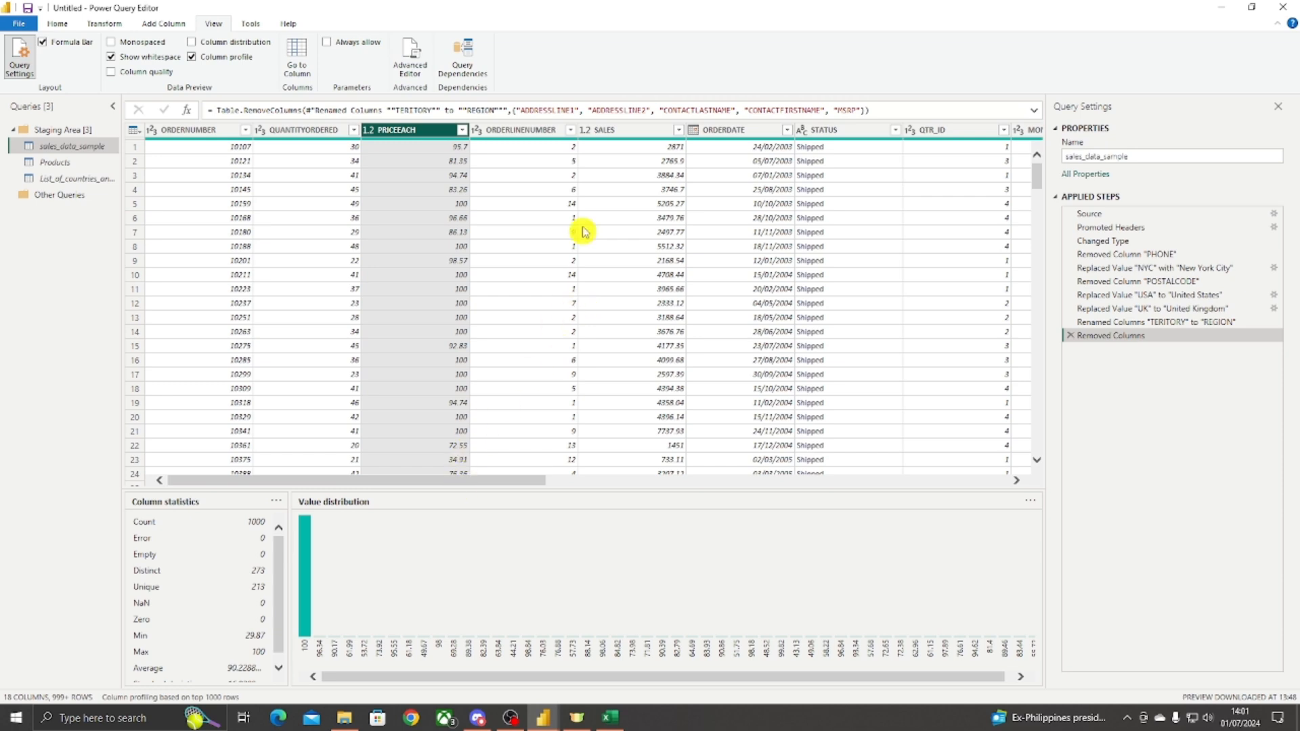
# Step: Examine the column statistics and value distributions of ORDERLINENUMBER and SALES
pyautogui.click(523, 136)
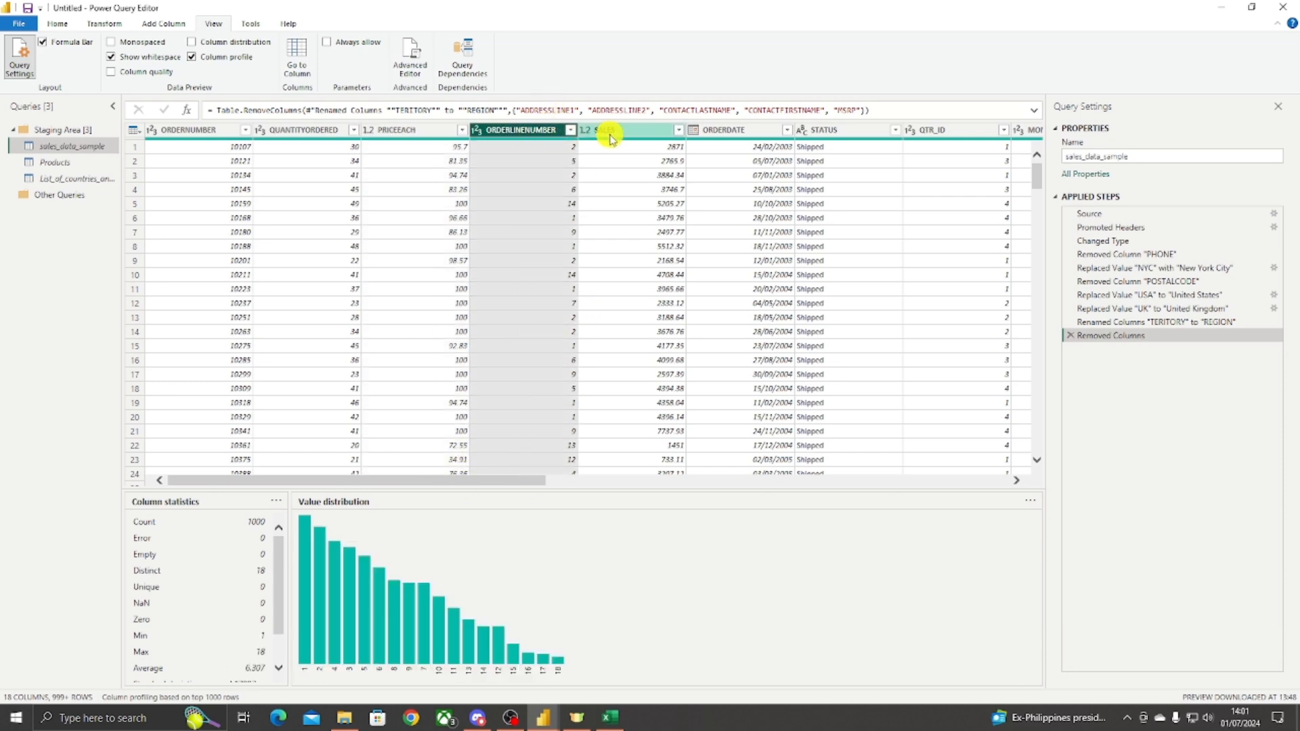
pyautogui.scroll(-2, 209, 576)
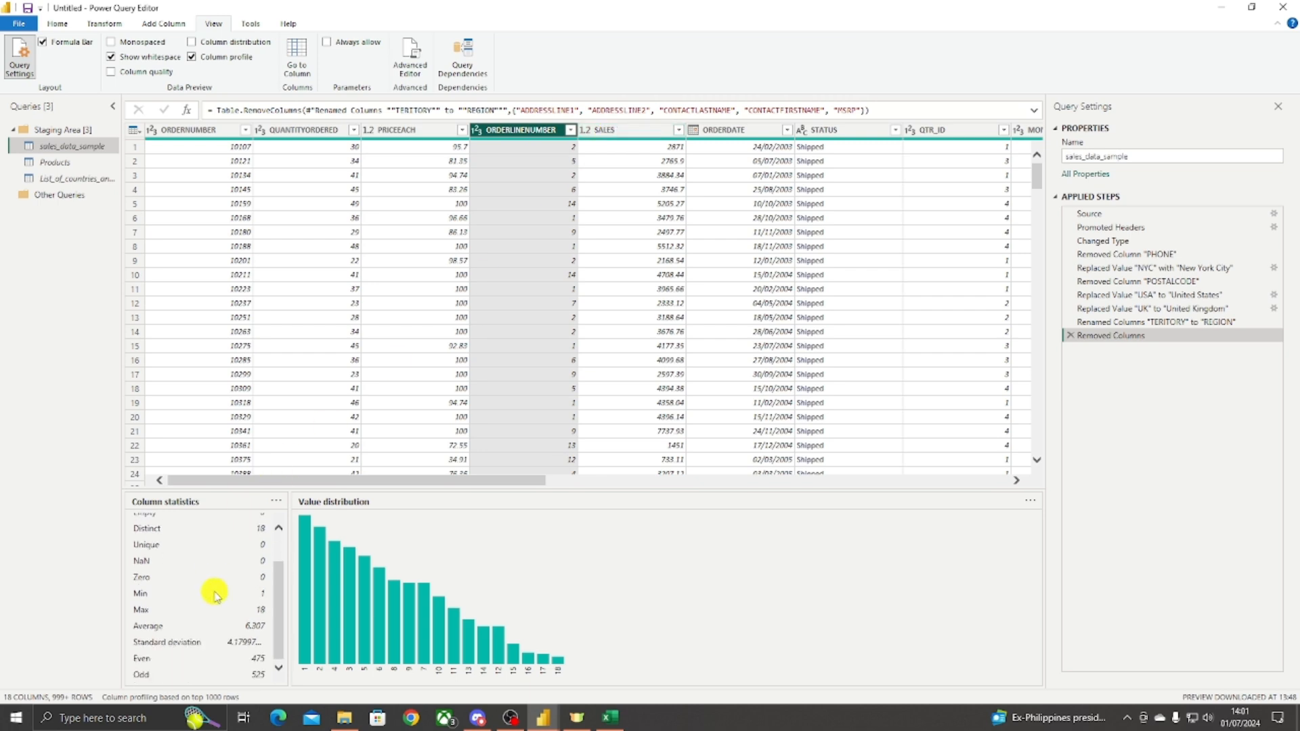
pyautogui.click(645, 136)
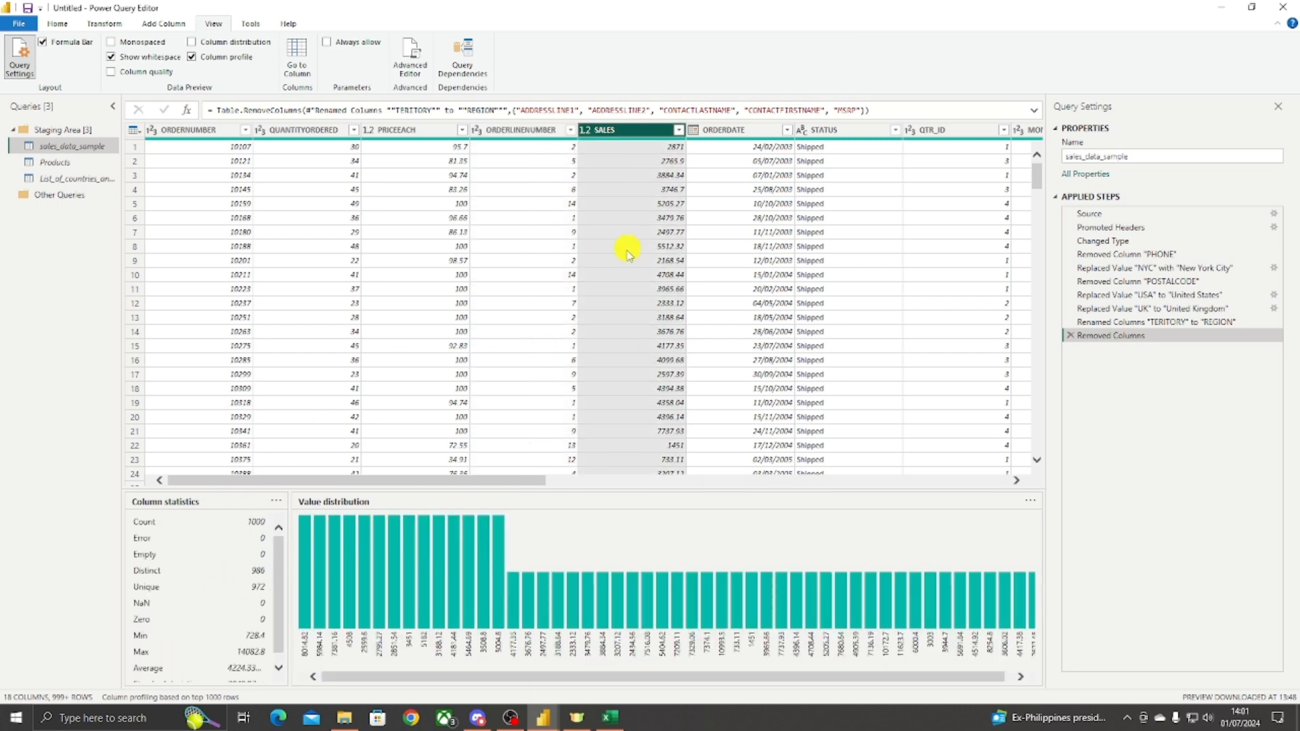
pyautogui.moveTo(499, 480); pyautogui.dragTo(508, 480)
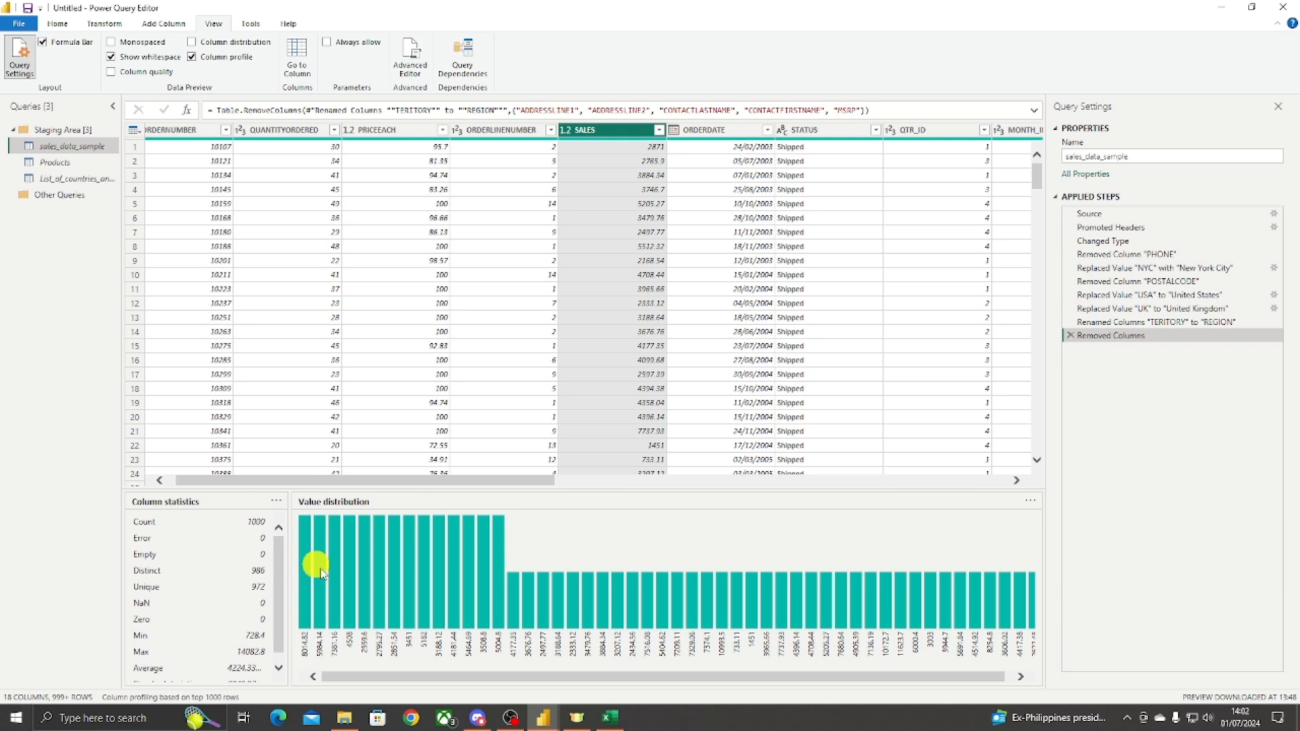
# Step: Hide the column profile, show column quality and column distribution together to review the first columns, and hide both again
pyautogui.click(191, 57)
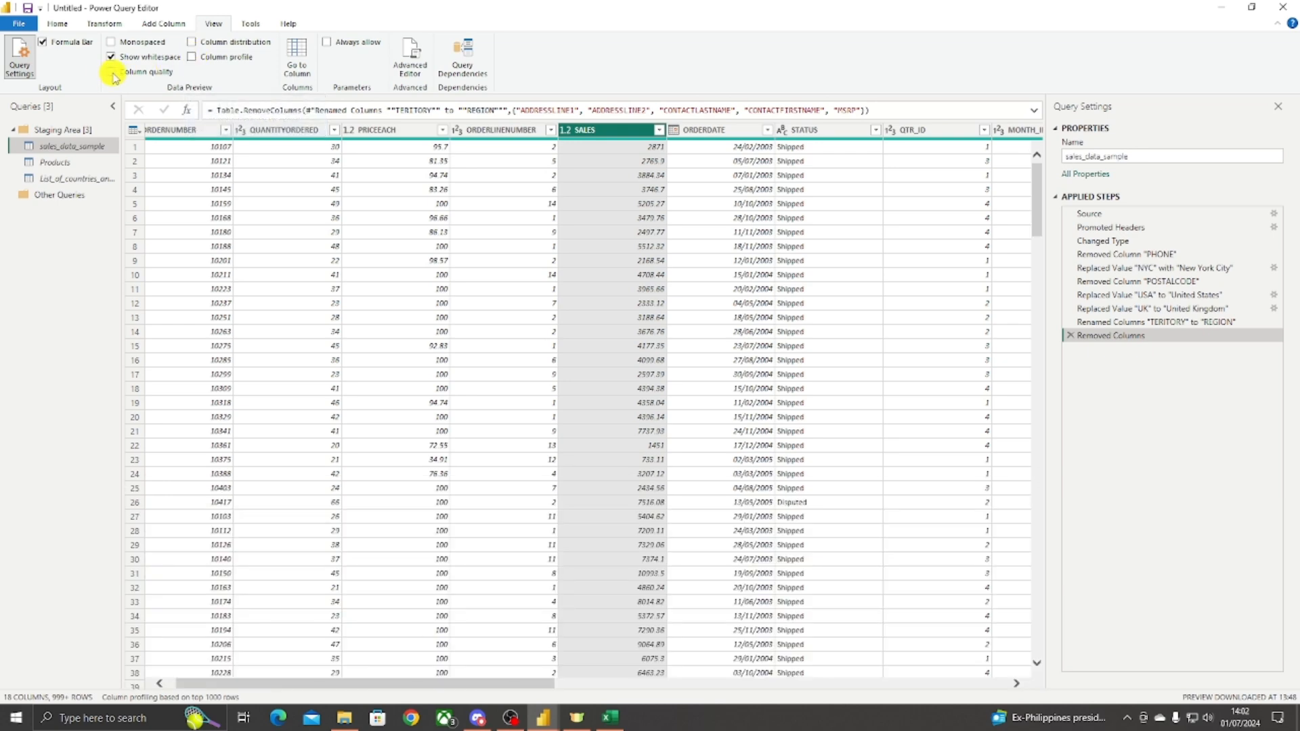
pyautogui.click(111, 73)
pyautogui.click(192, 43)
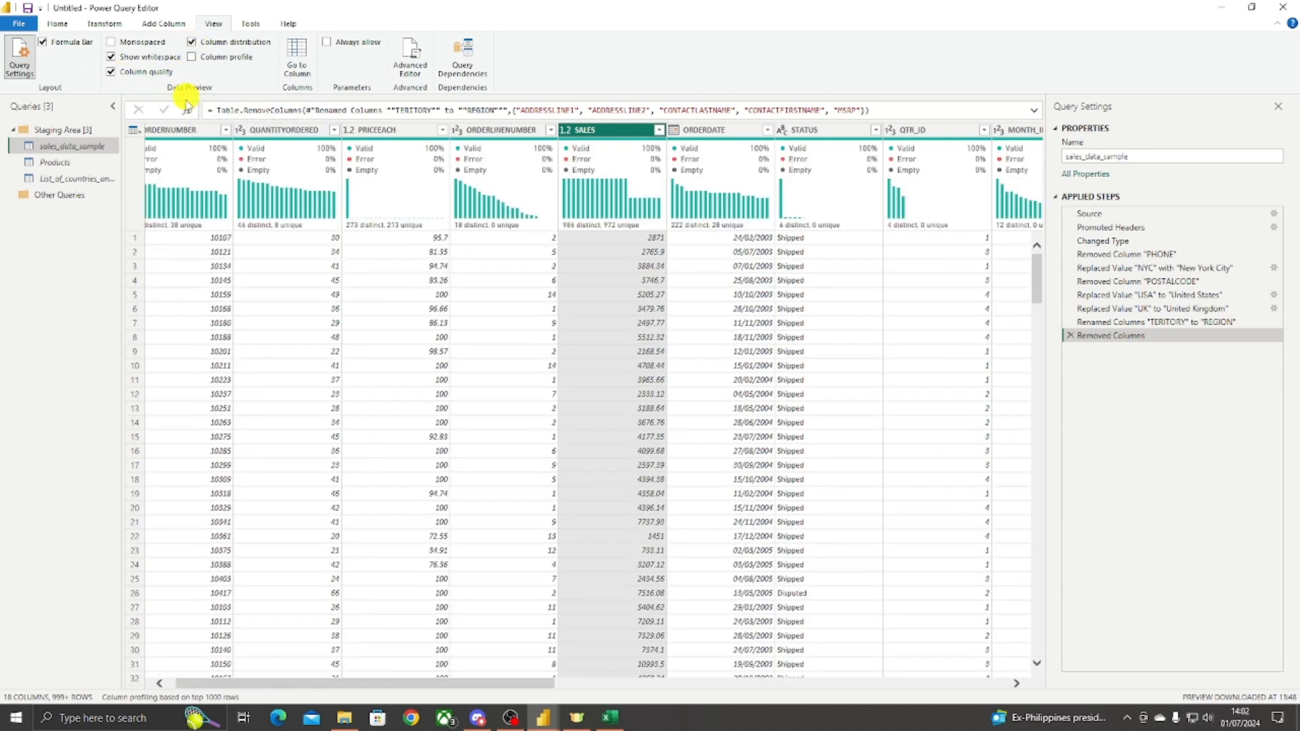
pyautogui.moveTo(499, 688); pyautogui.dragTo(238, 673)
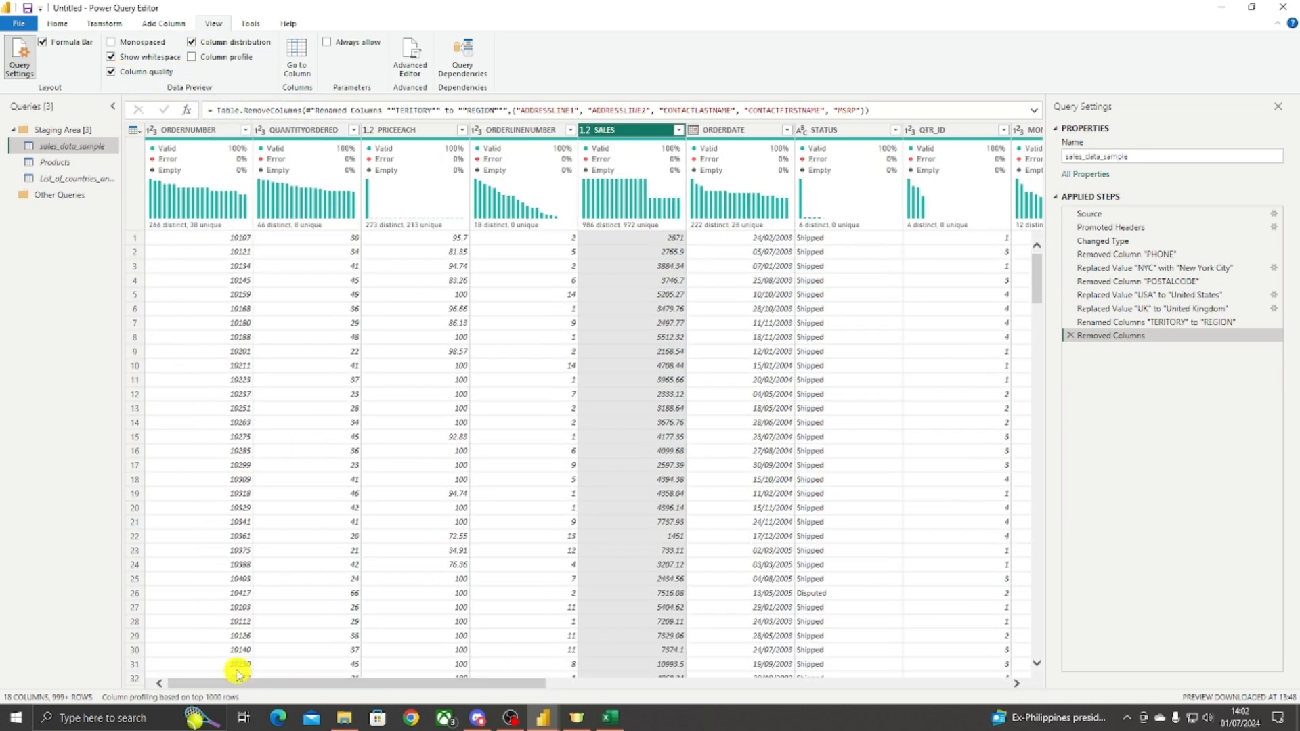
pyautogui.moveTo(216, 230)
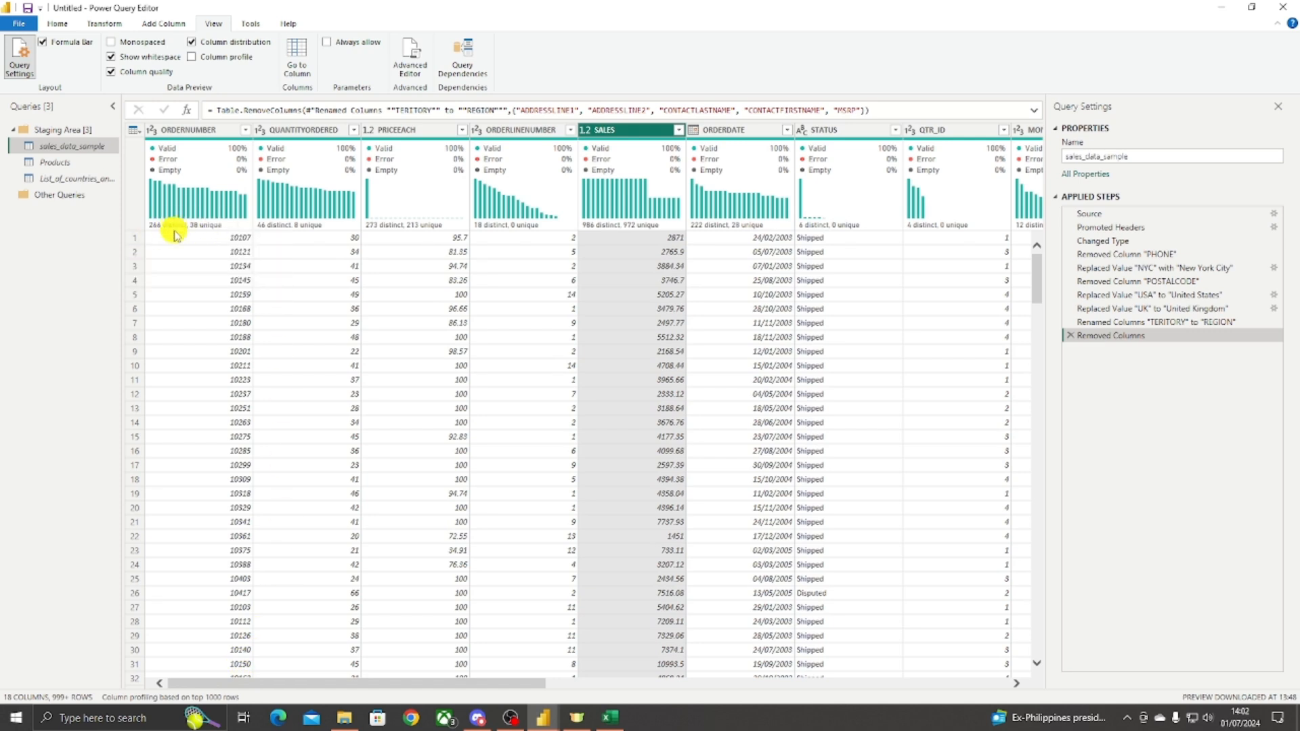
pyautogui.click(192, 42)
pyautogui.click(111, 71)
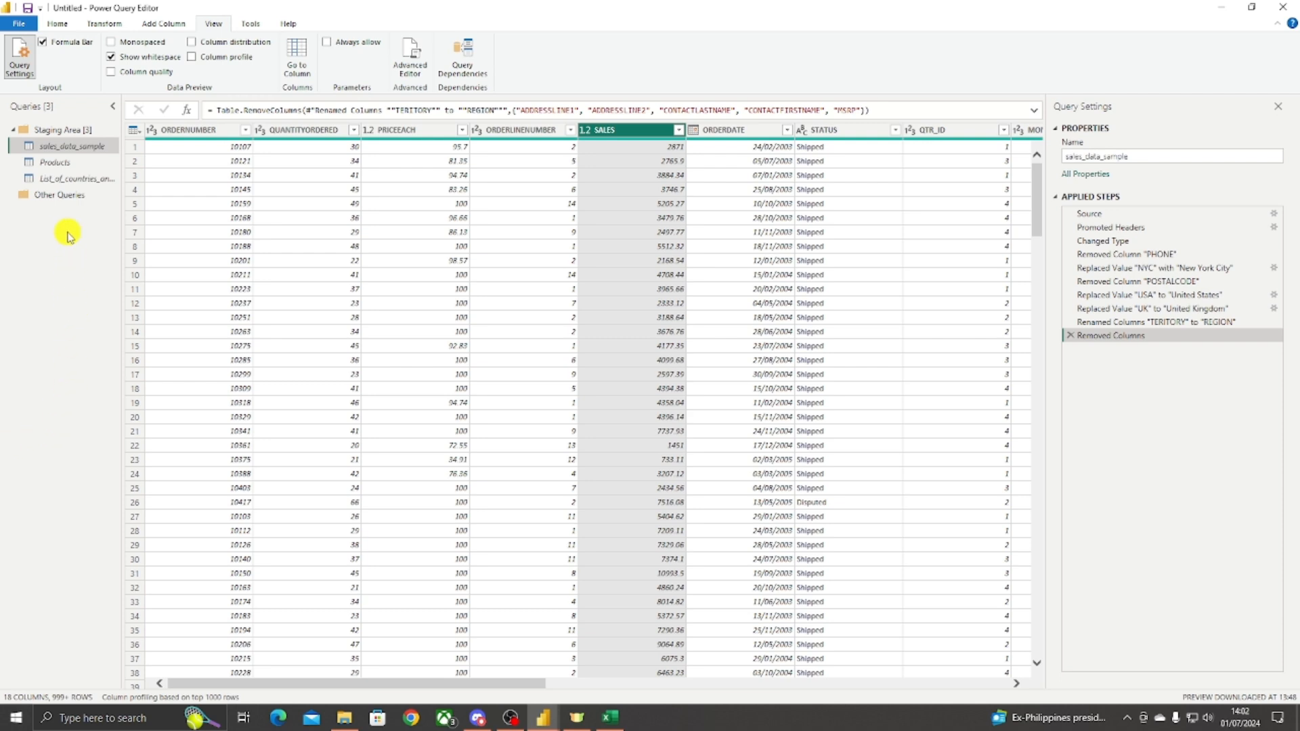
# Step: Start merging queries as a new query, with sales_data_sample as the first table and Products as the second
pyautogui.click(57, 24)
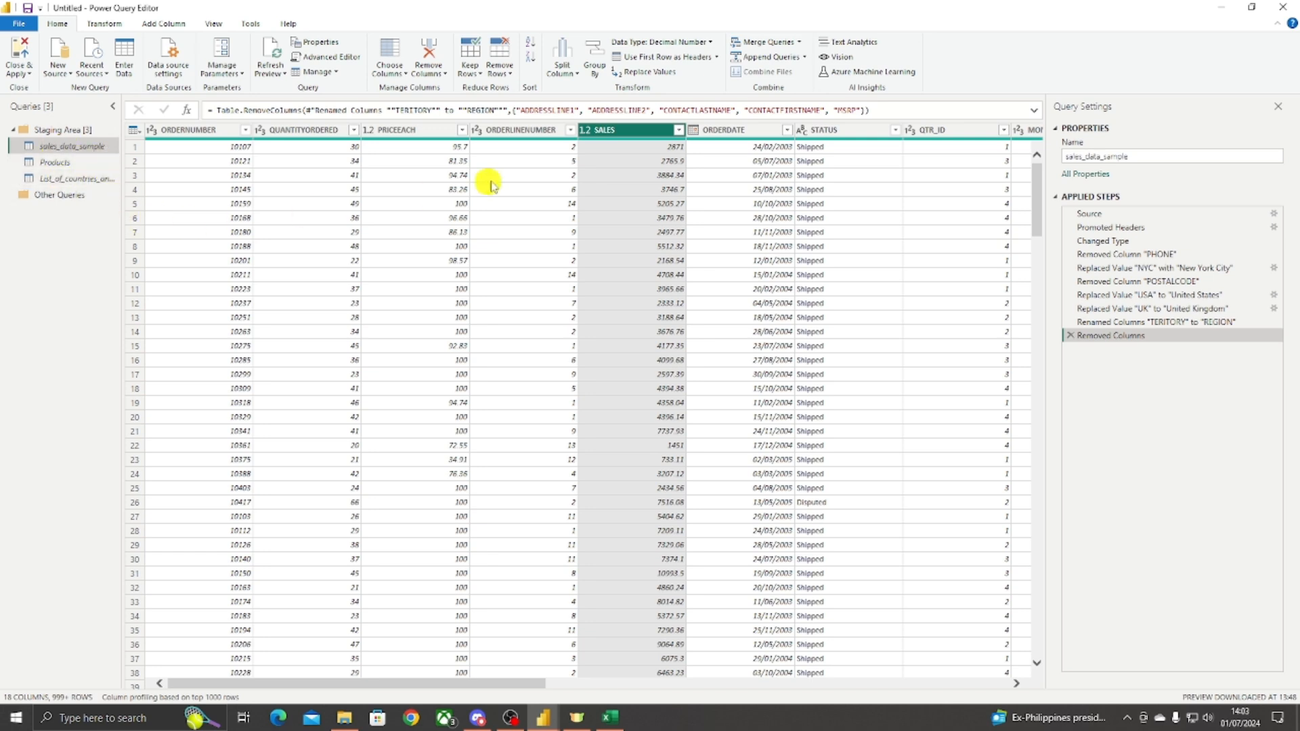
pyautogui.click(800, 43)
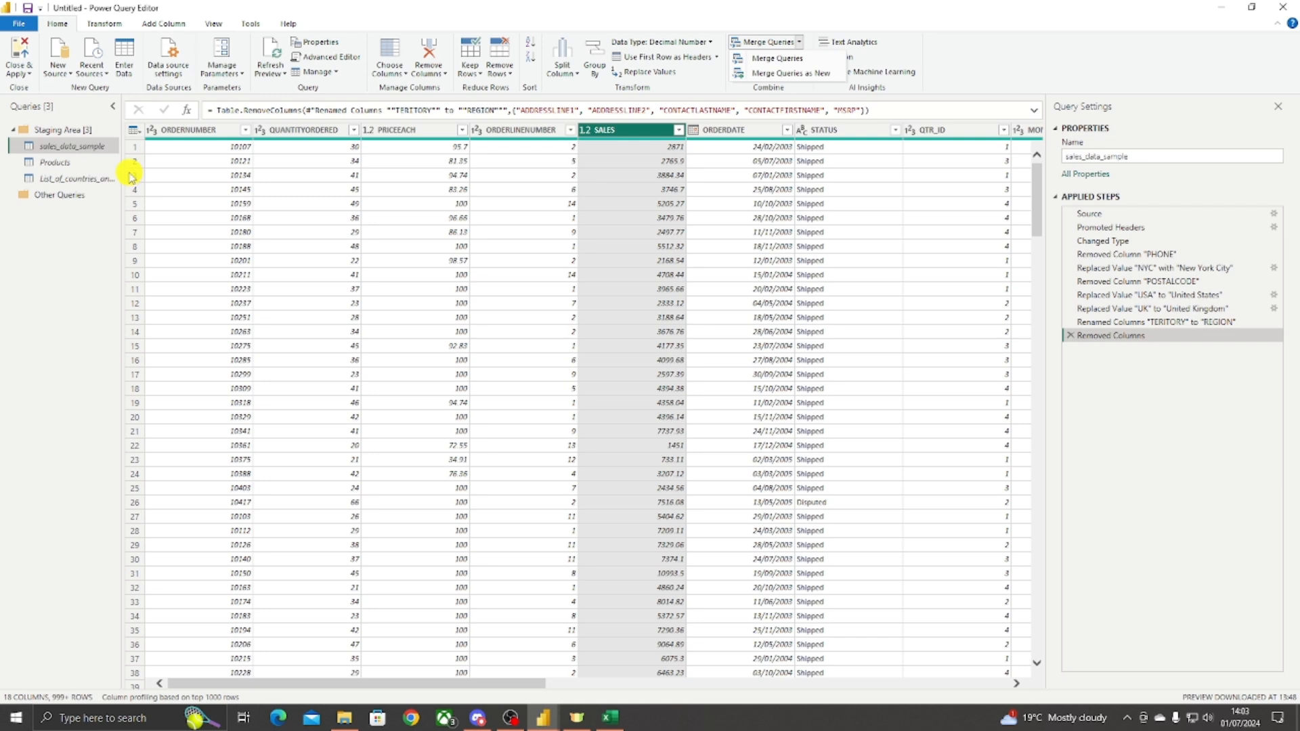
pyautogui.click(766, 74)
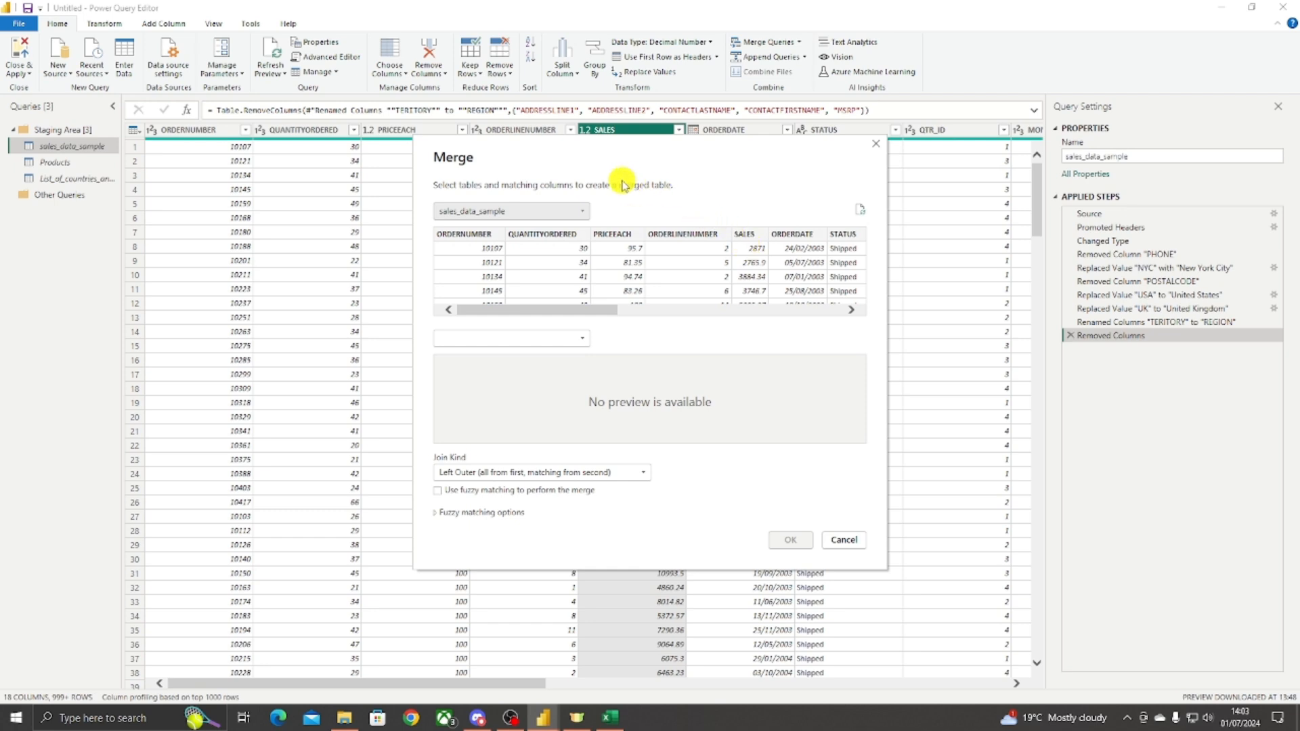
pyautogui.click(552, 219)
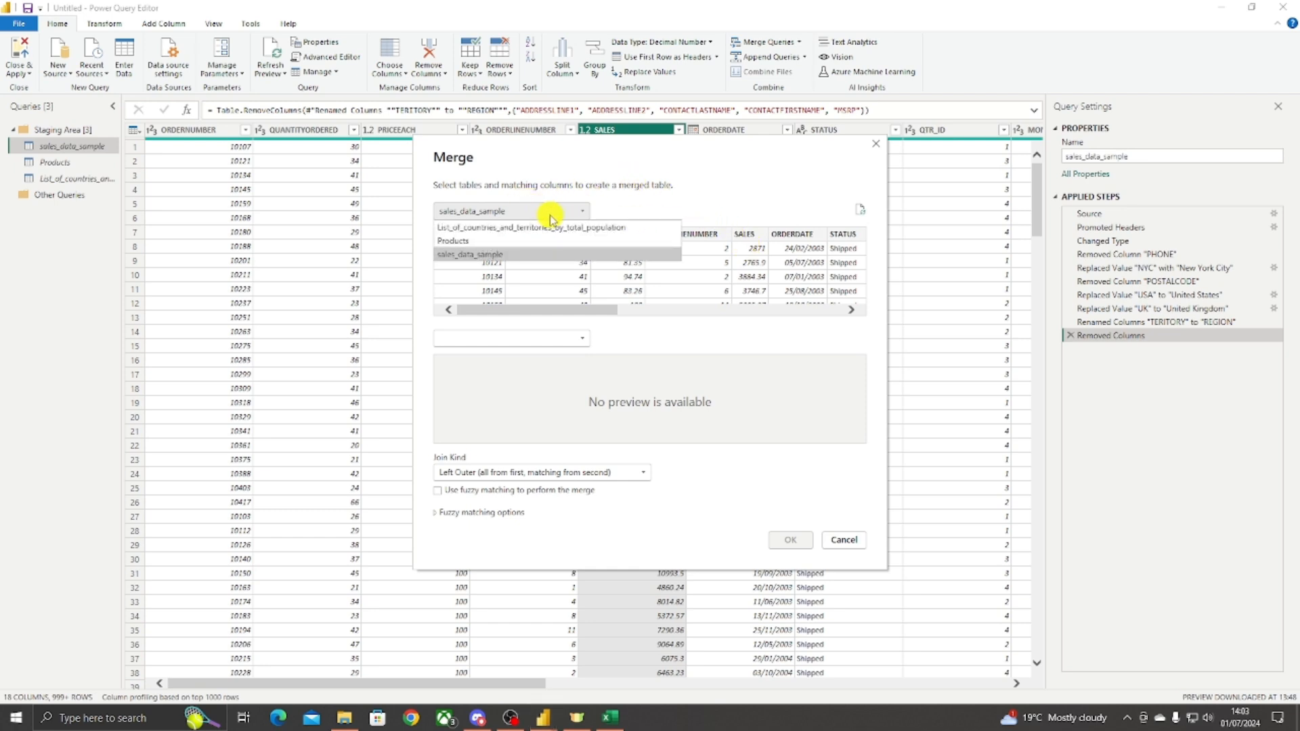
pyautogui.click(487, 255)
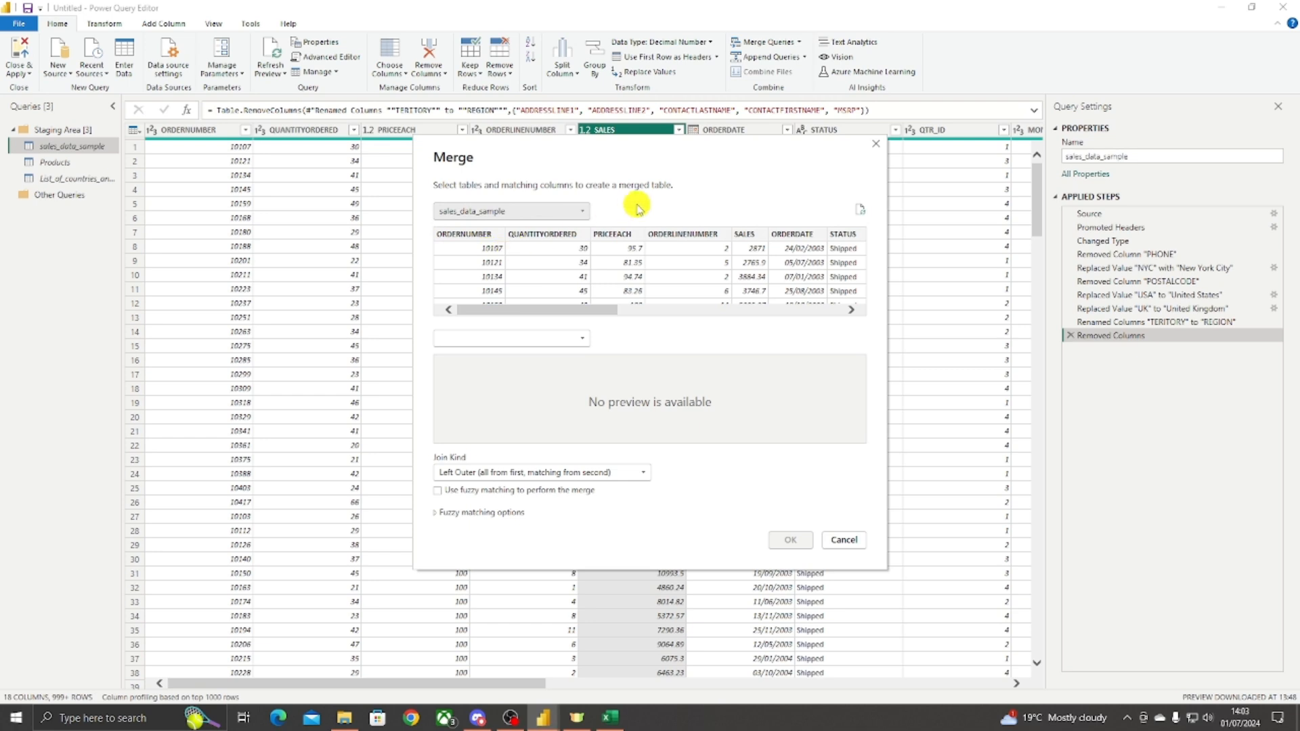
pyautogui.click(550, 341)
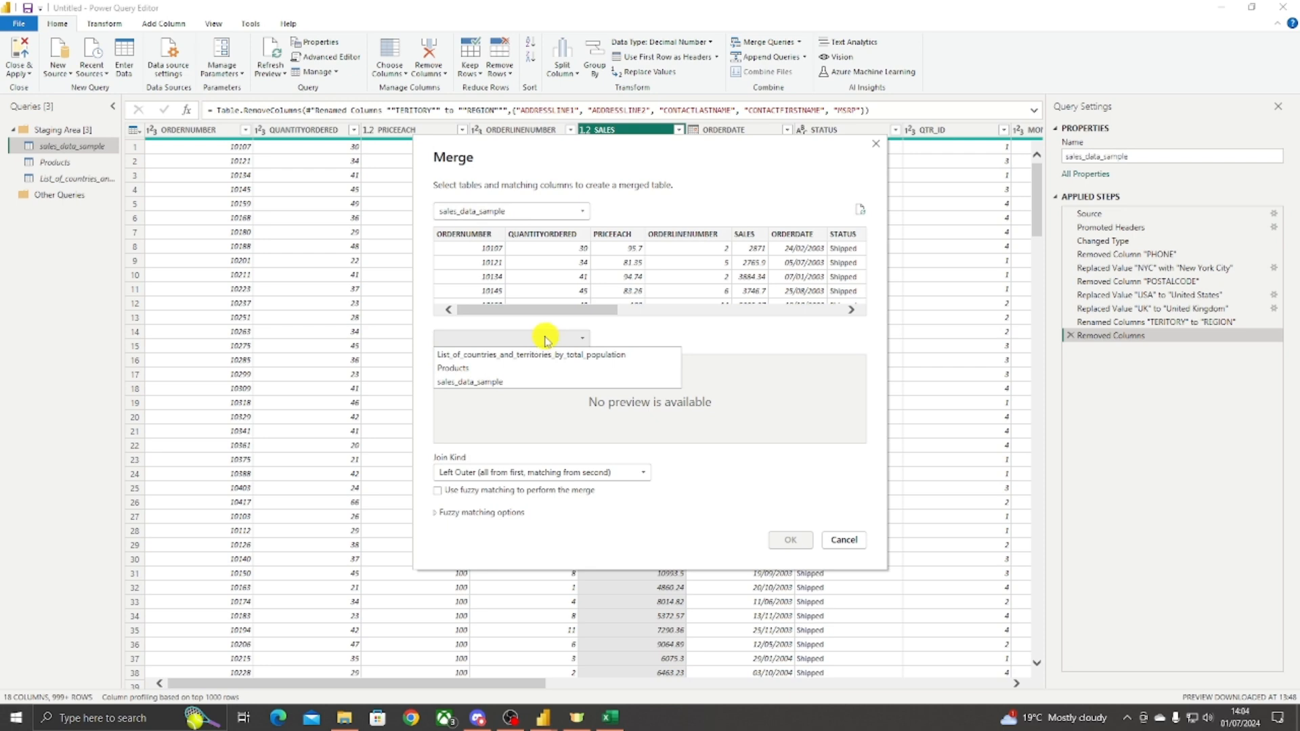
pyautogui.click(472, 369)
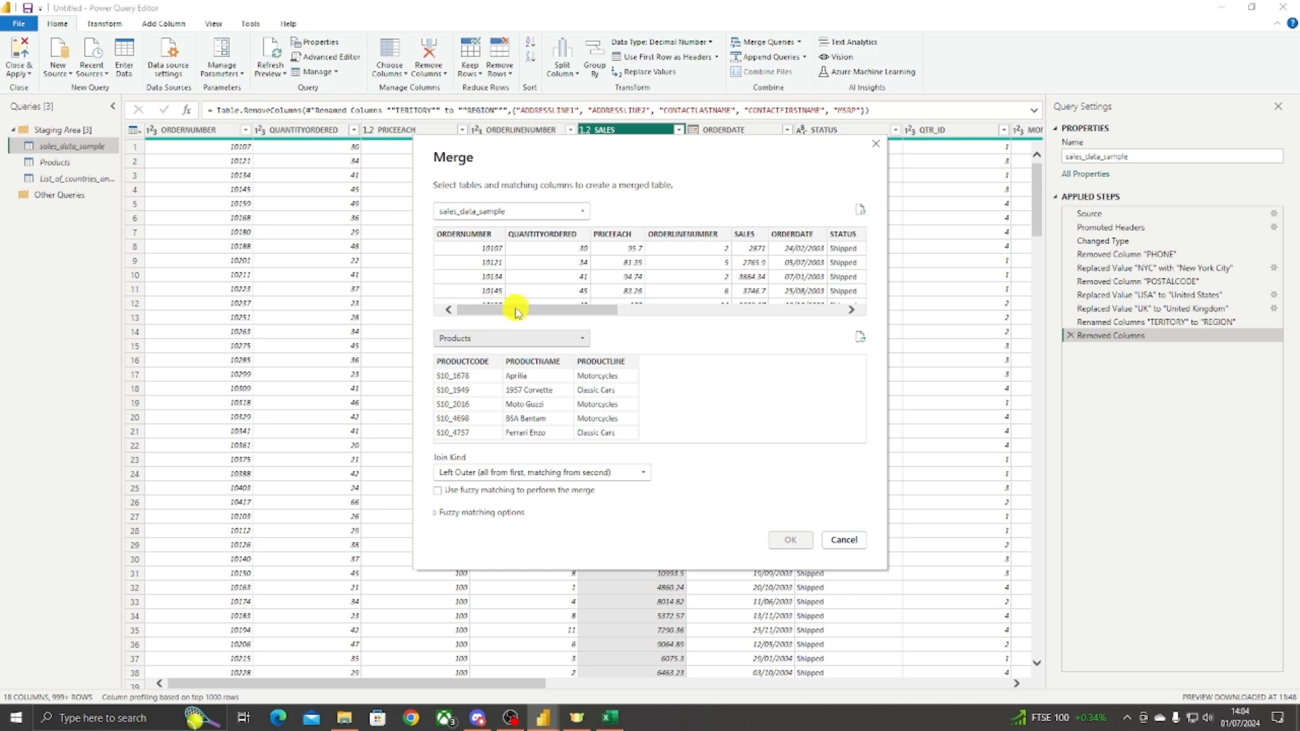
# Step: Match both tables on PRODUCTCODE and create the merged query with a Left Outer join
pyautogui.moveTo(509, 309); pyautogui.dragTo(680, 309)
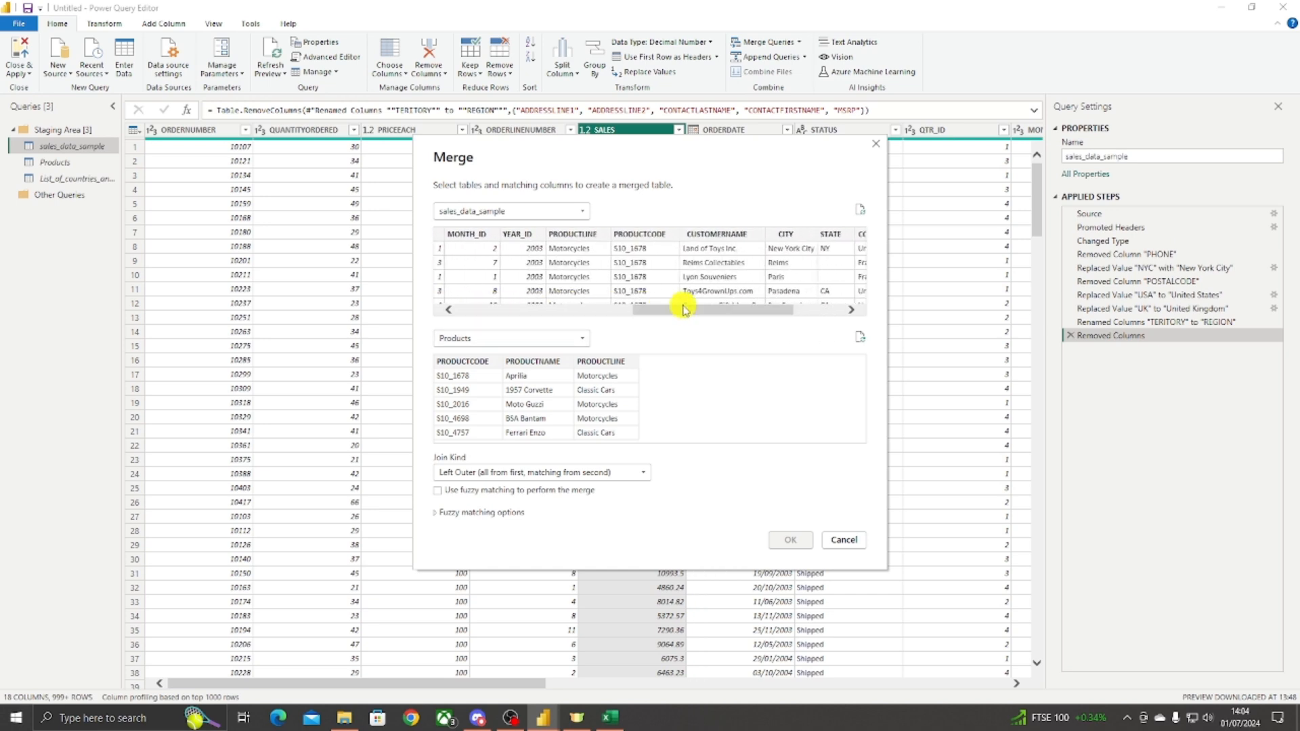
pyautogui.click(640, 234)
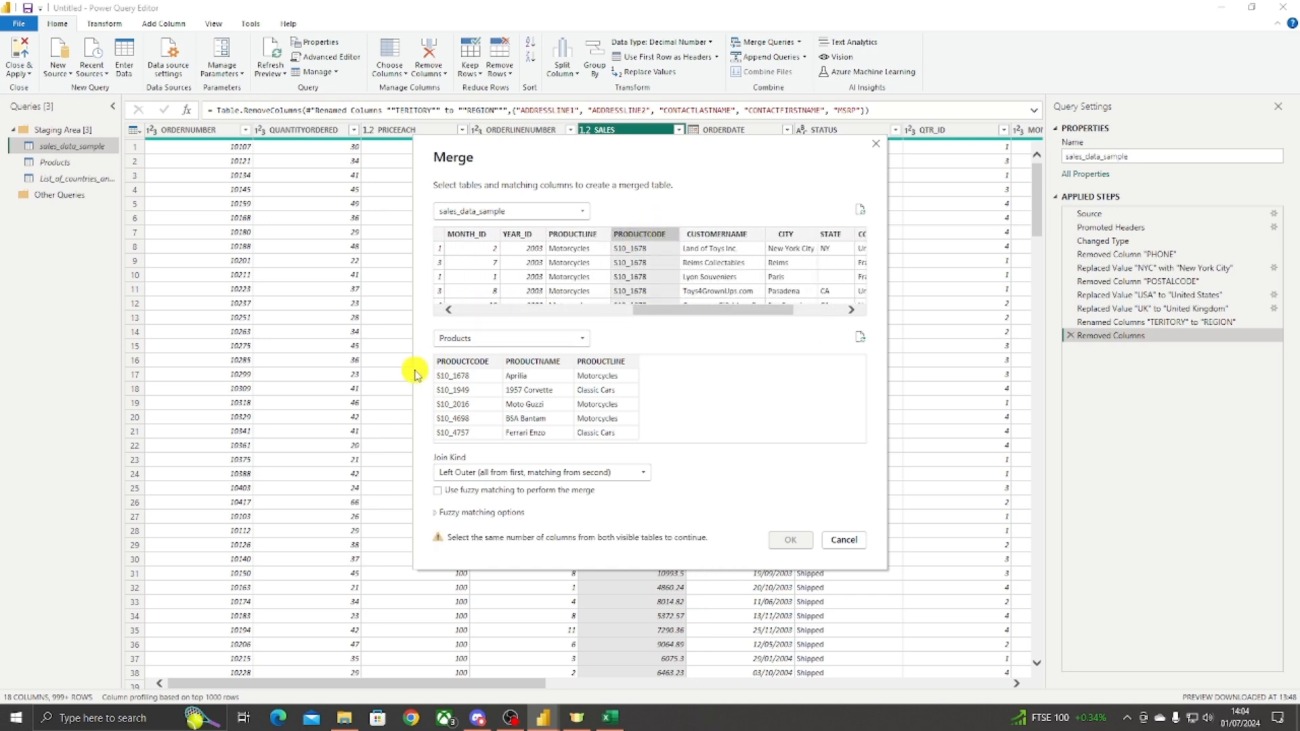
pyautogui.click(469, 363)
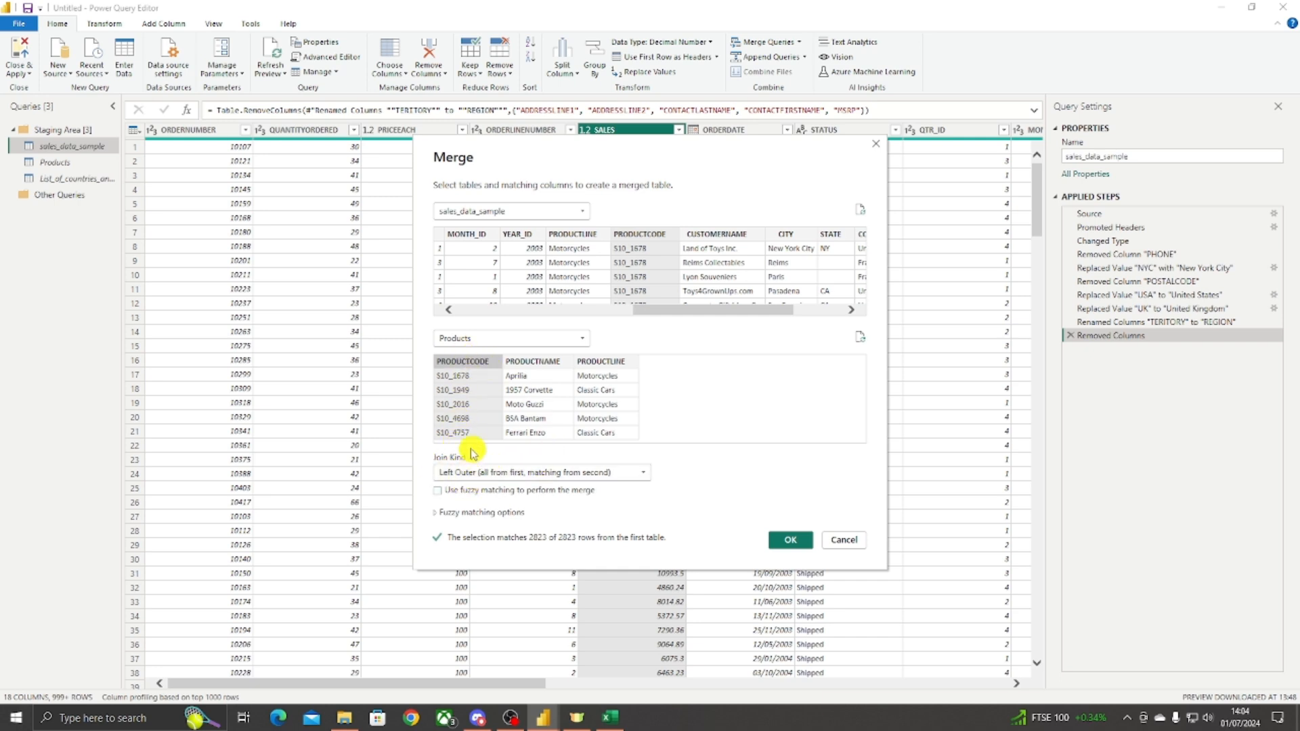
pyautogui.click(641, 473)
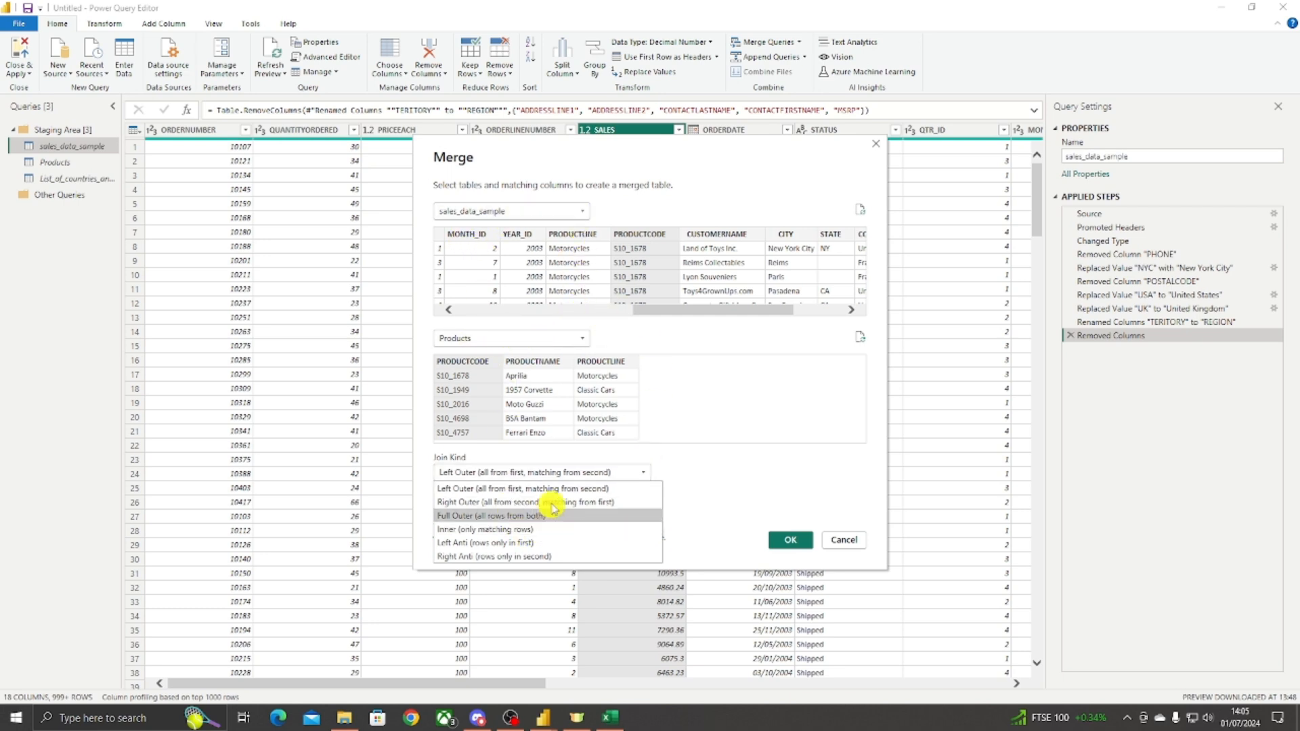
pyautogui.click(518, 489)
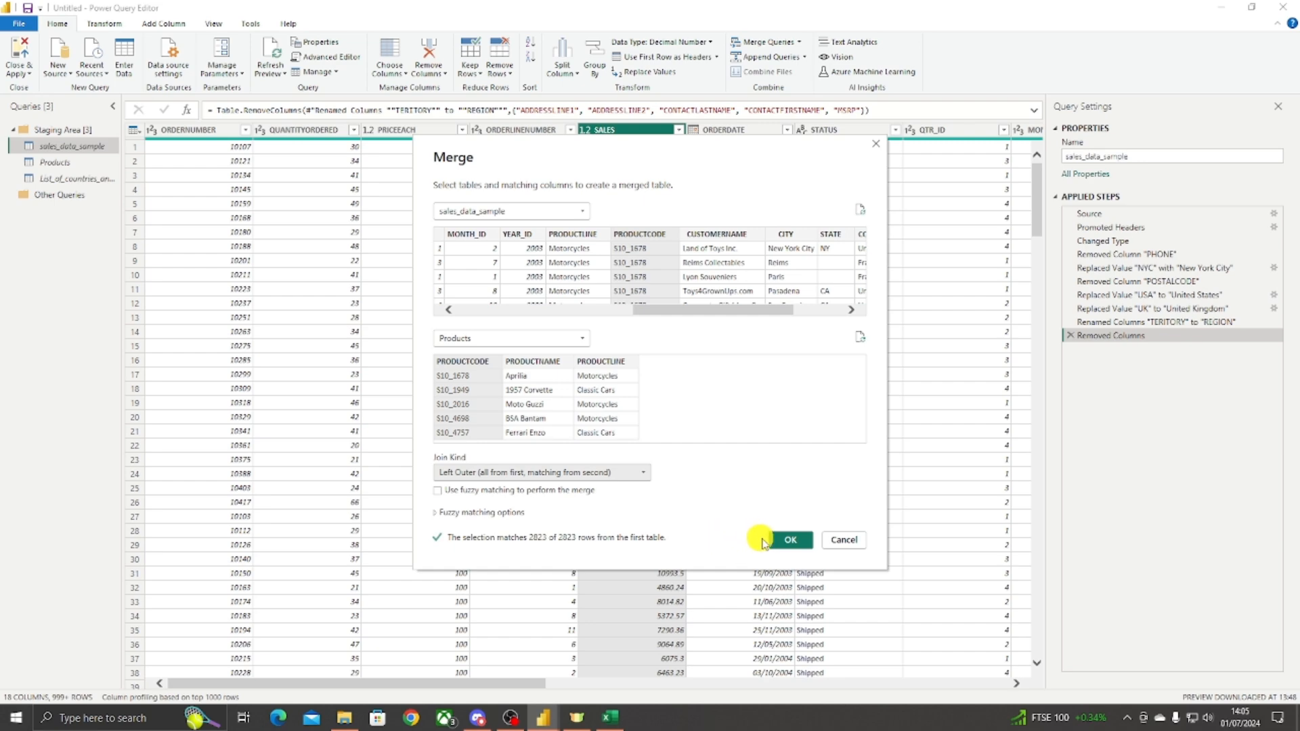
pyautogui.click(791, 541)
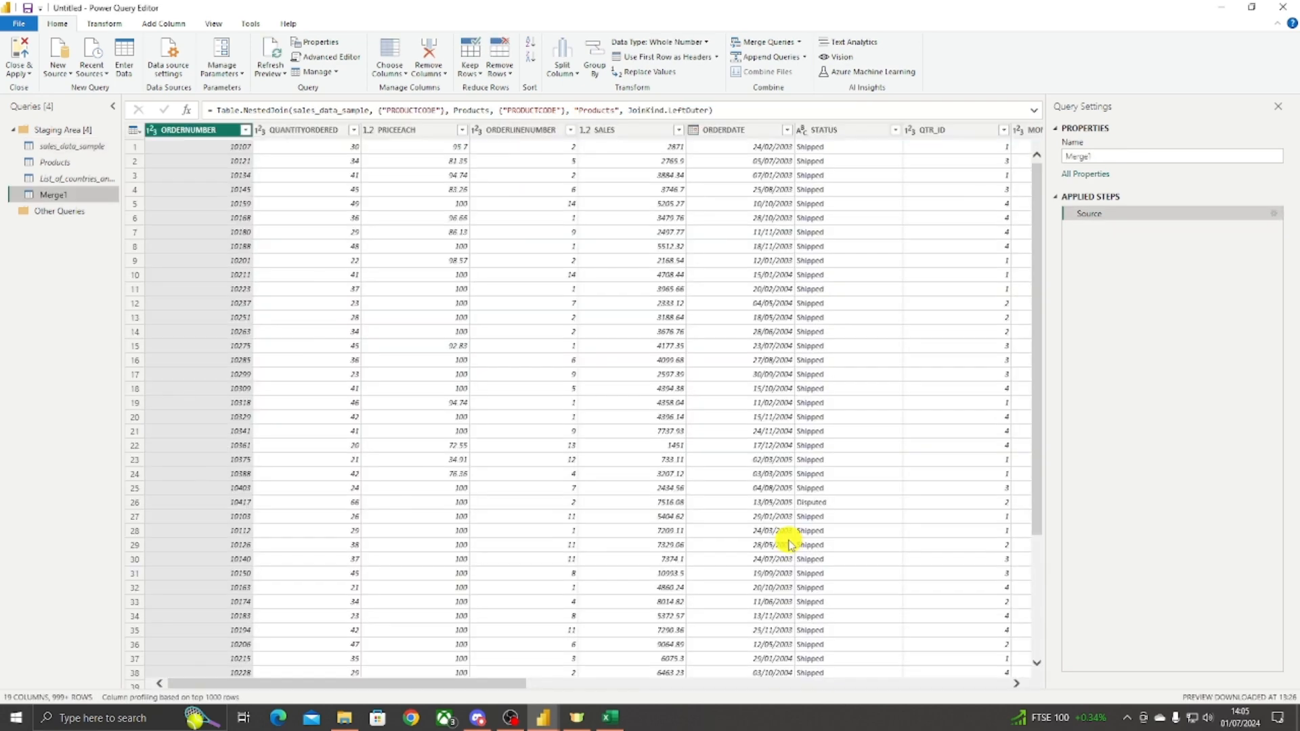
# Step: Rename the merged query as Sales + Products and expand its Products column with only PRODUCTNAME selected
pyautogui.doubleClick(58, 196)
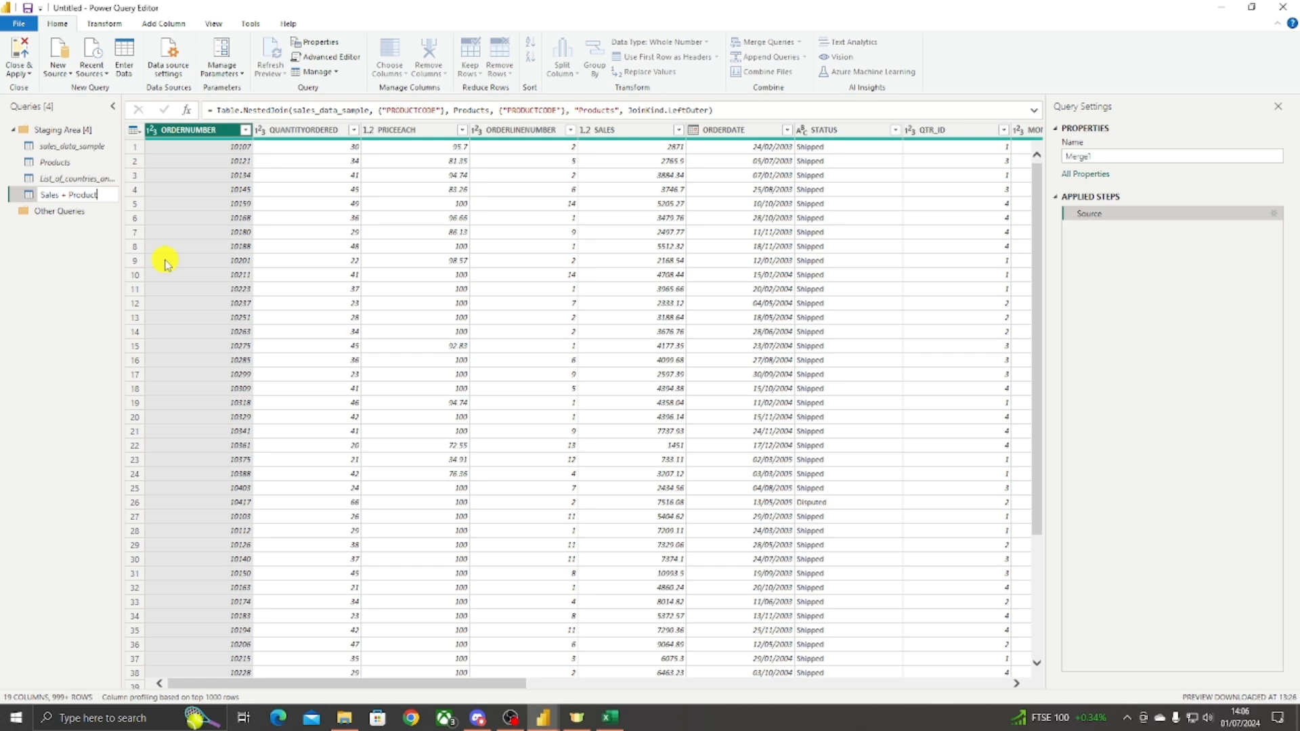
pyautogui.click(165, 259)
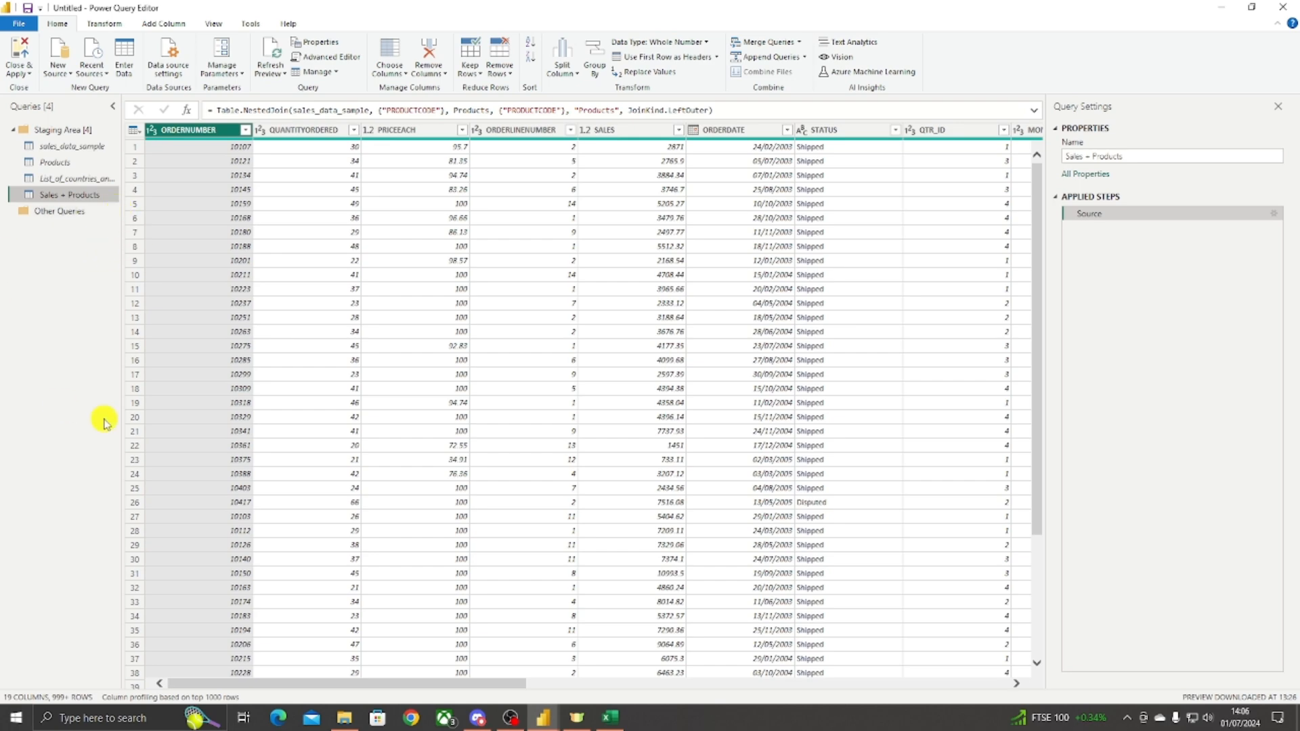
pyautogui.moveTo(334, 682); pyautogui.dragTo(948, 682)
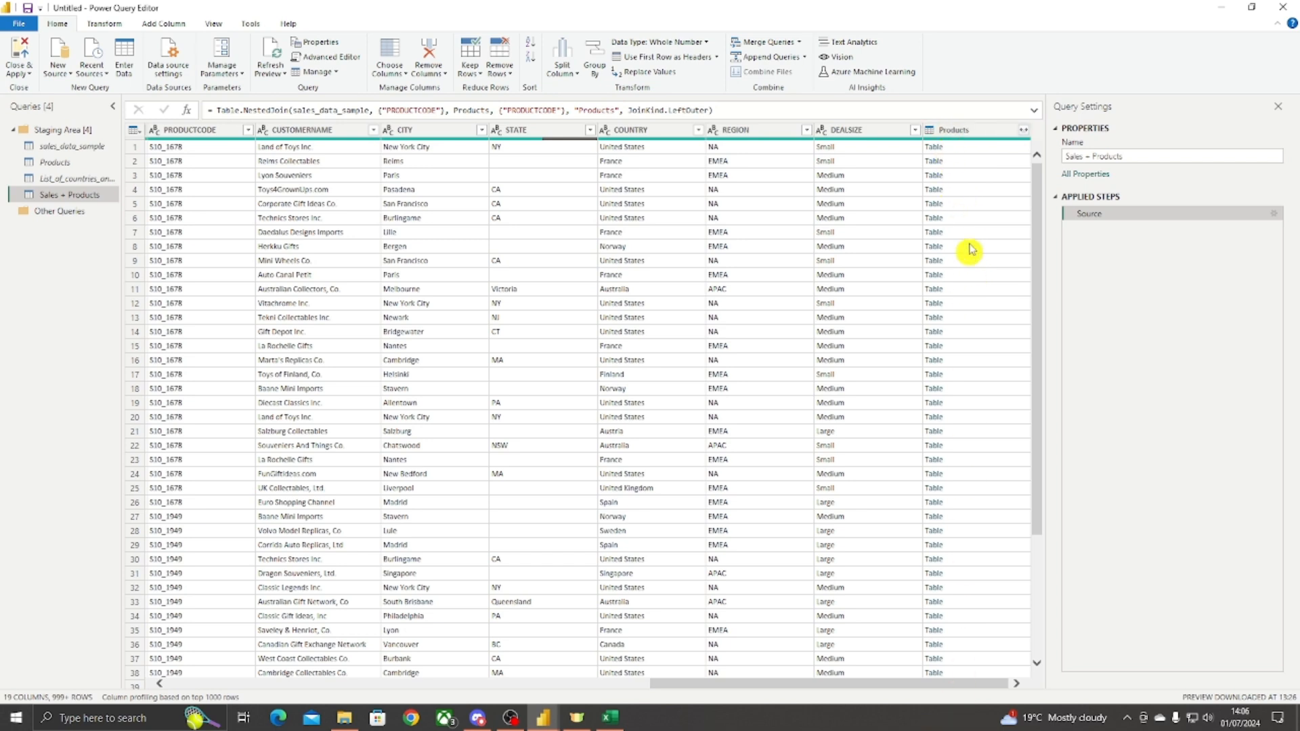
pyautogui.click(1024, 132)
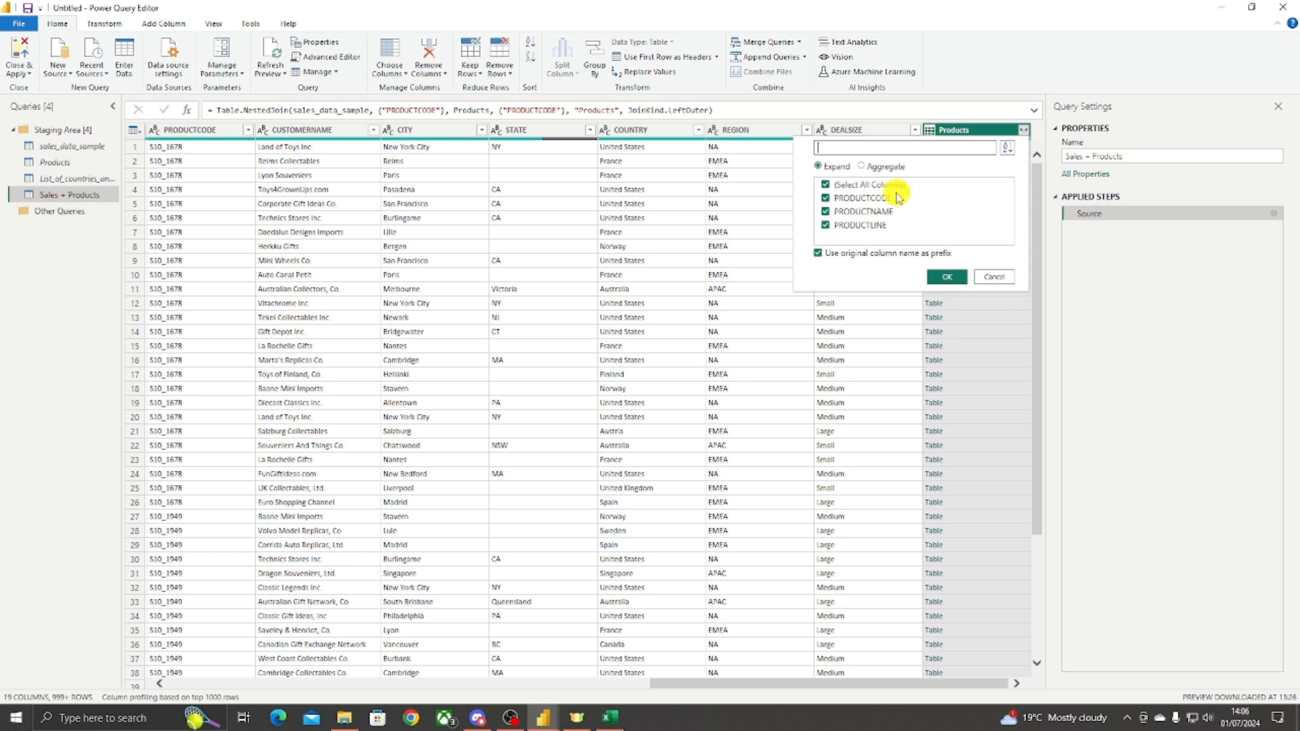
pyautogui.click(826, 197)
pyautogui.click(826, 185)
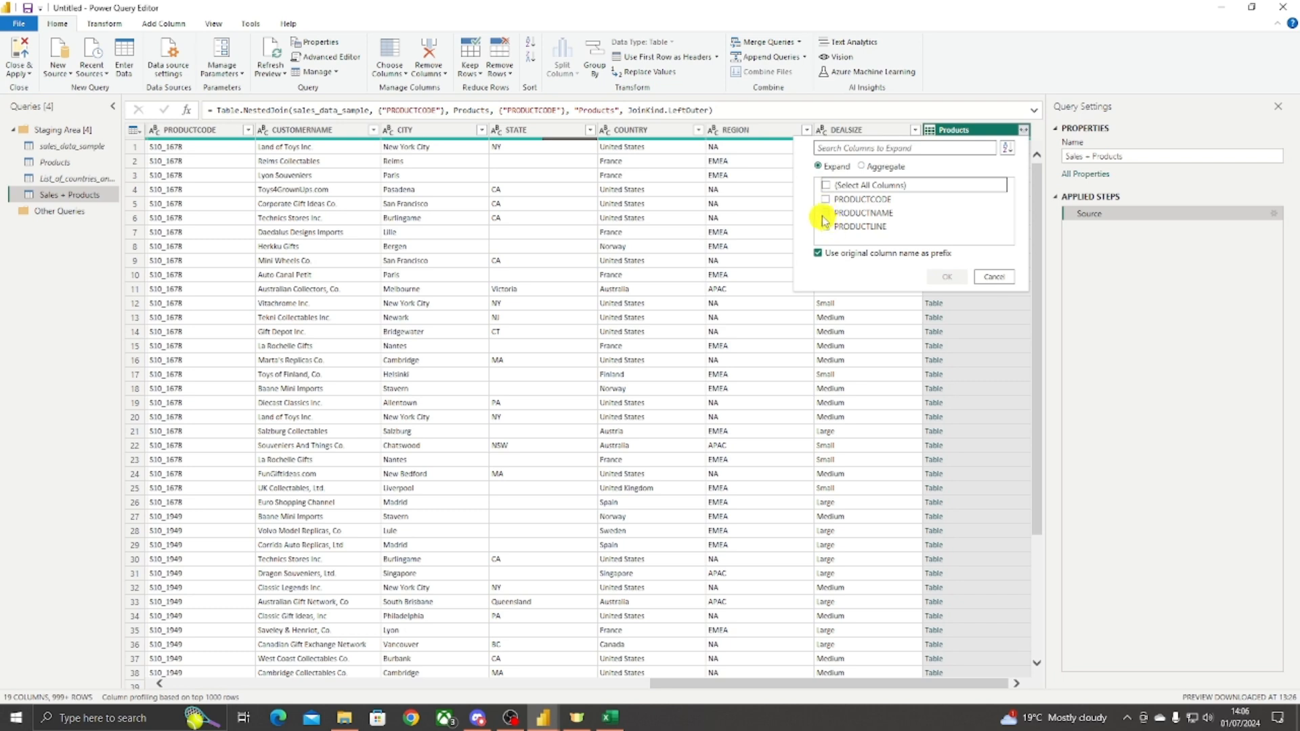
pyautogui.click(827, 214)
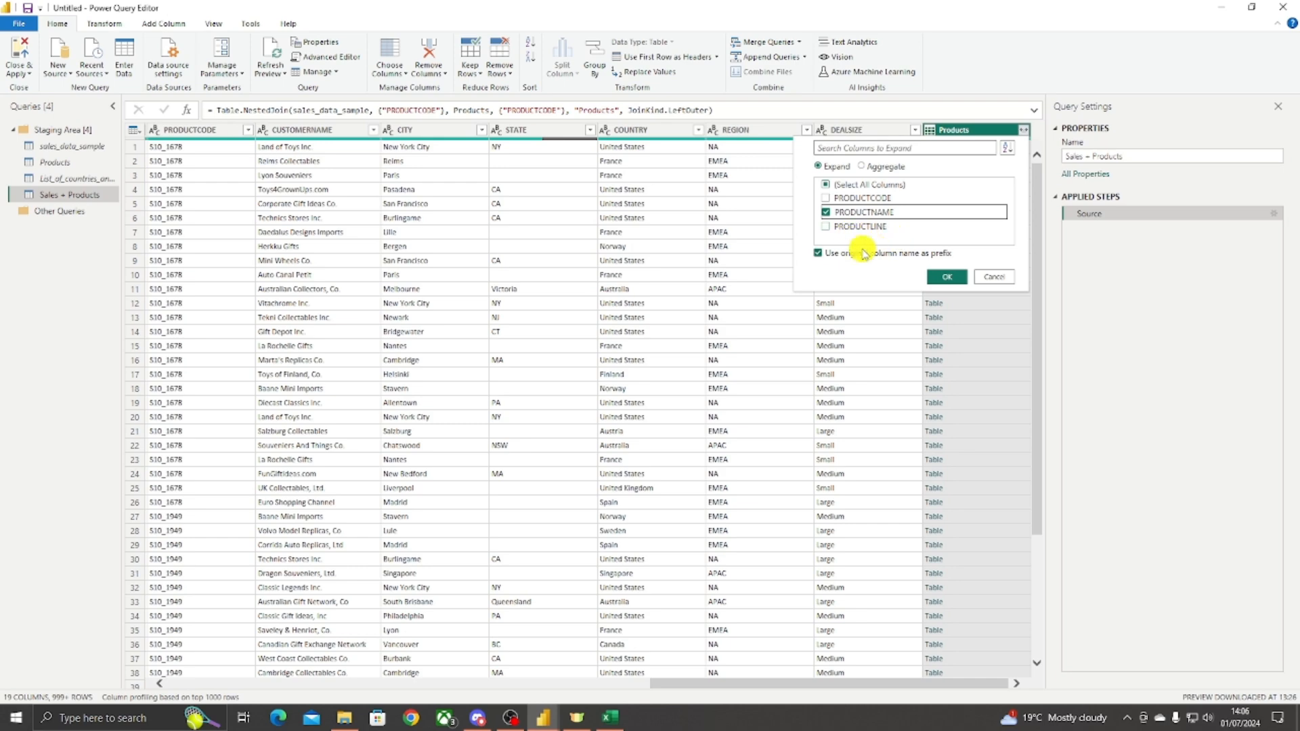
pyautogui.click(946, 278)
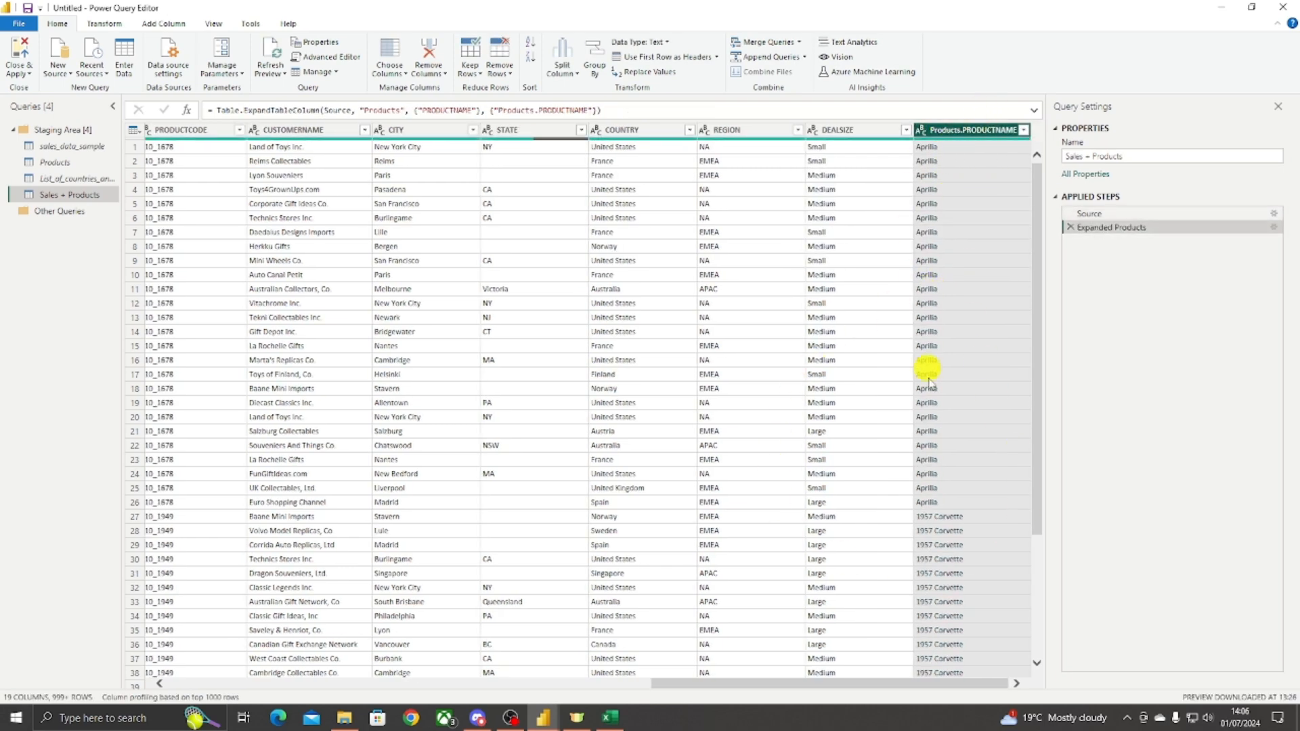
# Step: Rename the expanded product name column to PRODUCTNAME by removing its table prefix
pyautogui.scroll(-7, 962, 271)
pyautogui.scroll(-20, 959, 493)
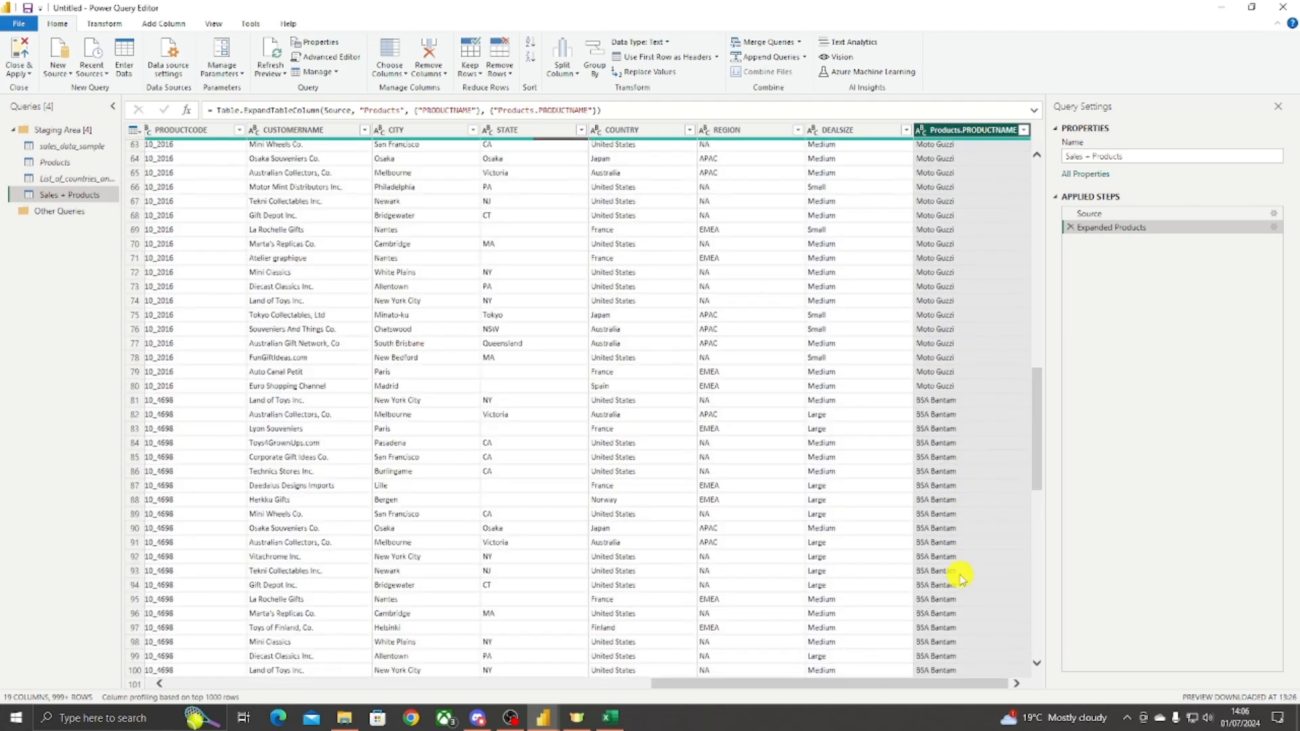
pyautogui.scroll(-5, 1002, 500)
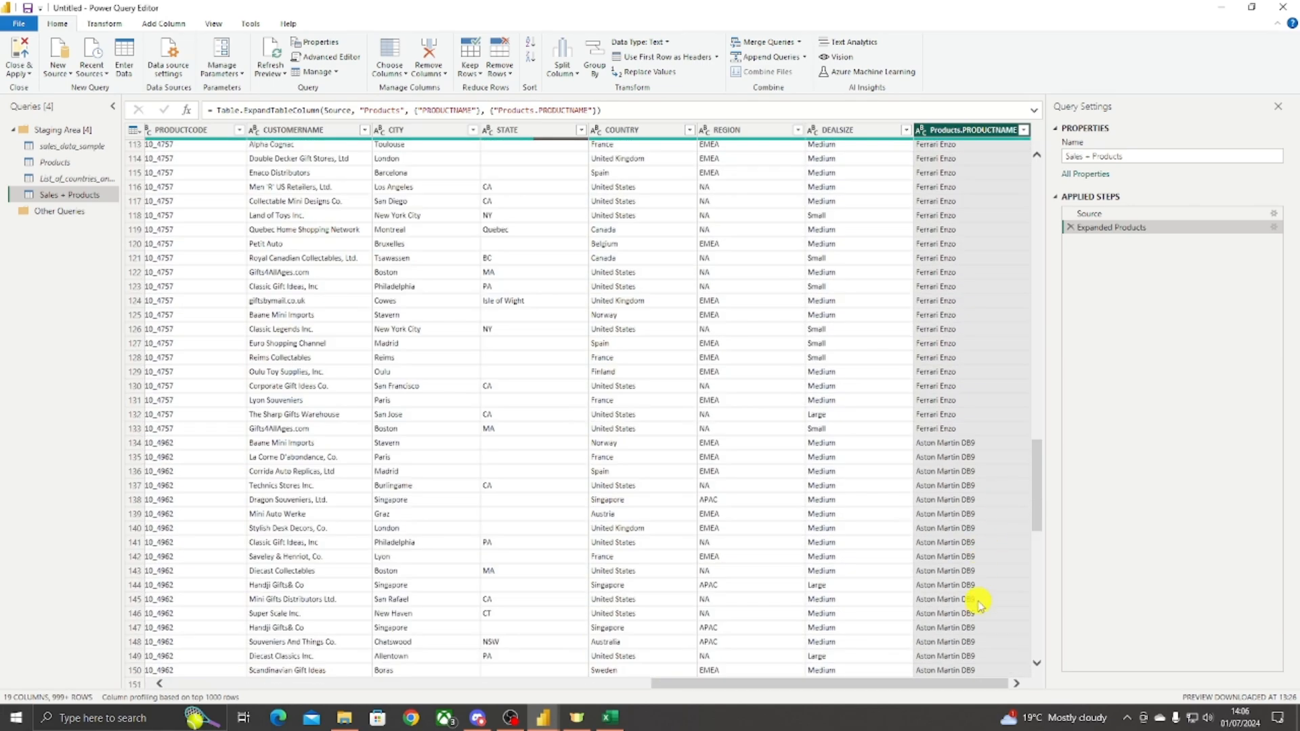
pyautogui.moveTo(1039, 488); pyautogui.dragTo(1036, 167)
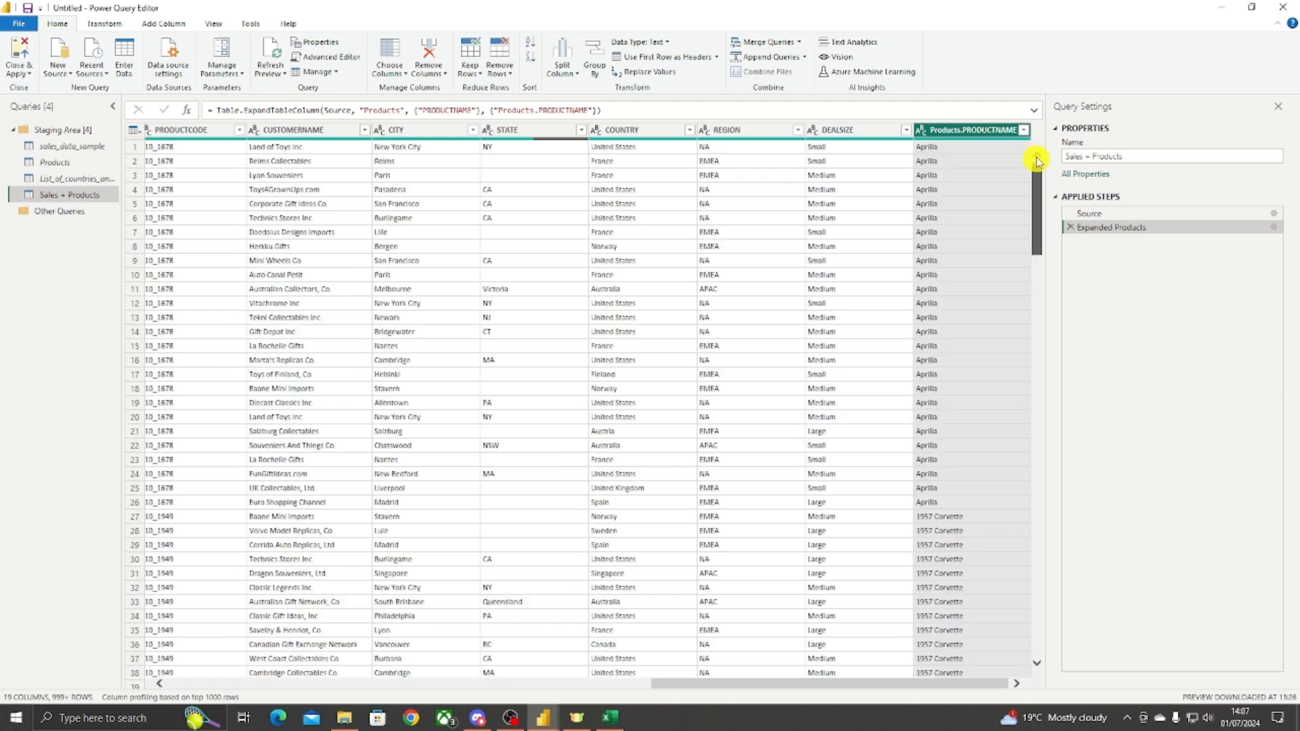
pyautogui.doubleClick(968, 131)
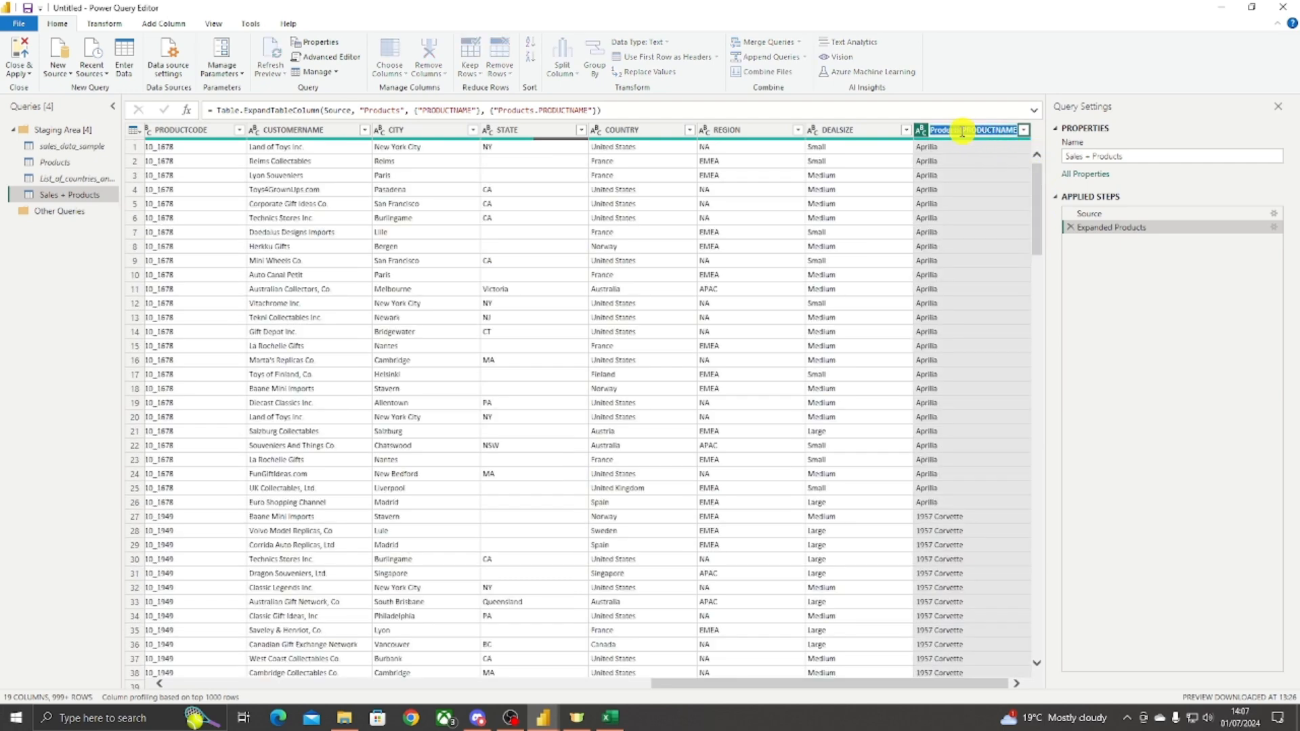
pyautogui.click(964, 130)
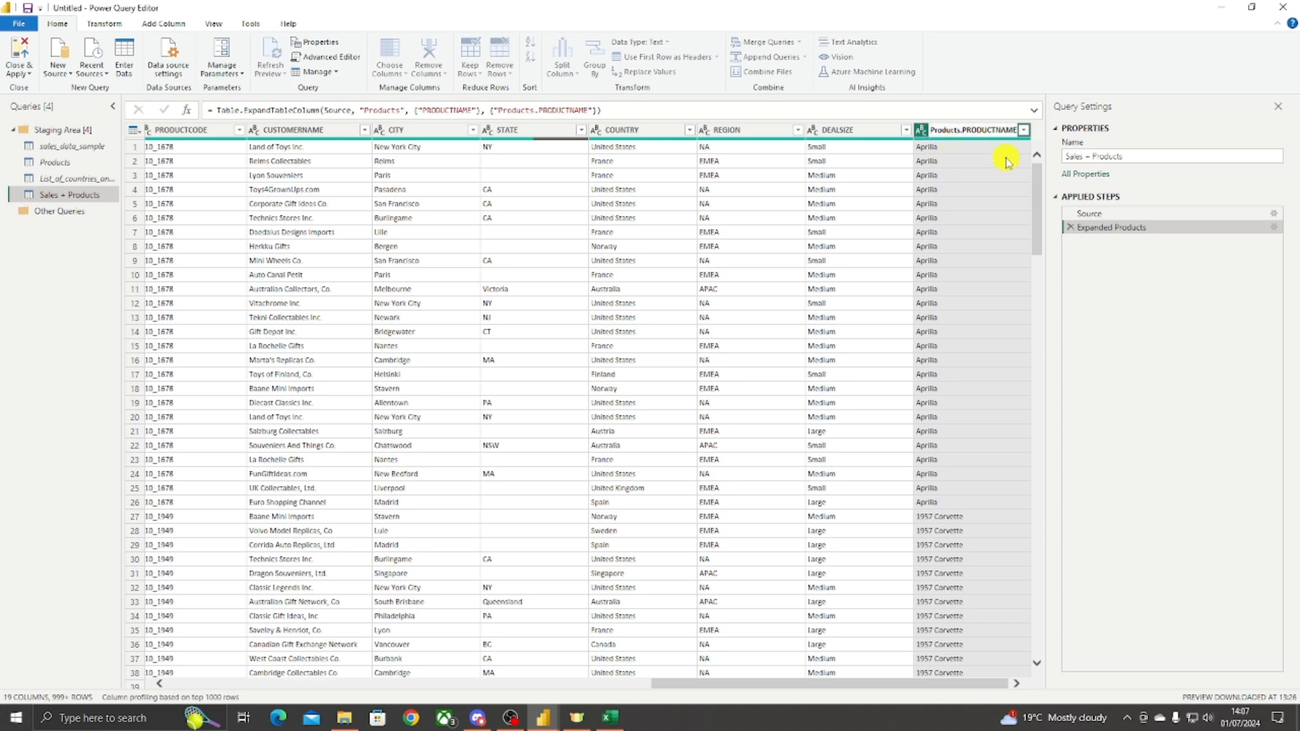
pyautogui.press('BackSpace')
pyautogui.press('BackSpace')
pyautogui.press('BackSpace')
pyautogui.press('BackSpace')
pyautogui.press('BackSpace')
pyautogui.press('BackSpace')
pyautogui.press('BackSpace')
pyautogui.press('BackSpace')
pyautogui.press('Return')
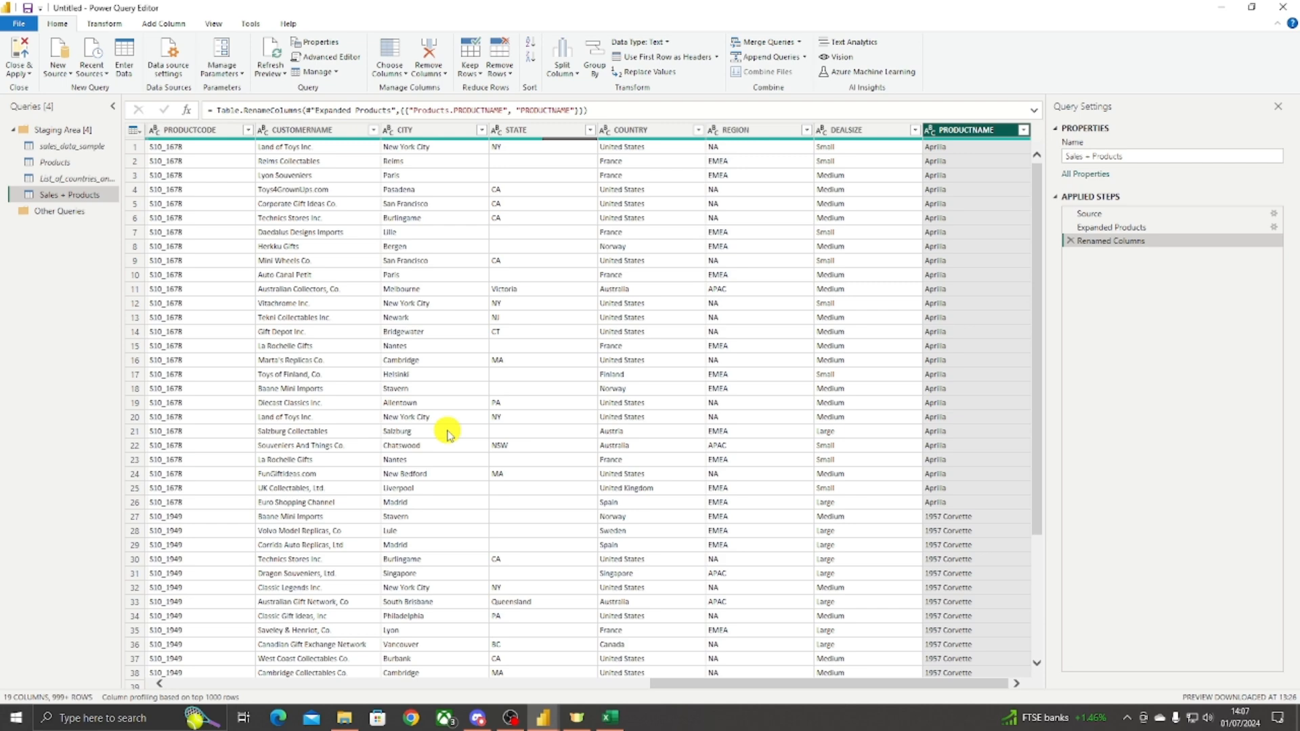
# Step: Start another merge as a new query, pairing Sales + Products with List_of_countries_and_territories_by_total_population
pyautogui.scroll(-2, 852, 365)
pyautogui.scroll(2, 813, 515)
pyautogui.moveTo(703, 684); pyautogui.dragTo(372, 684)
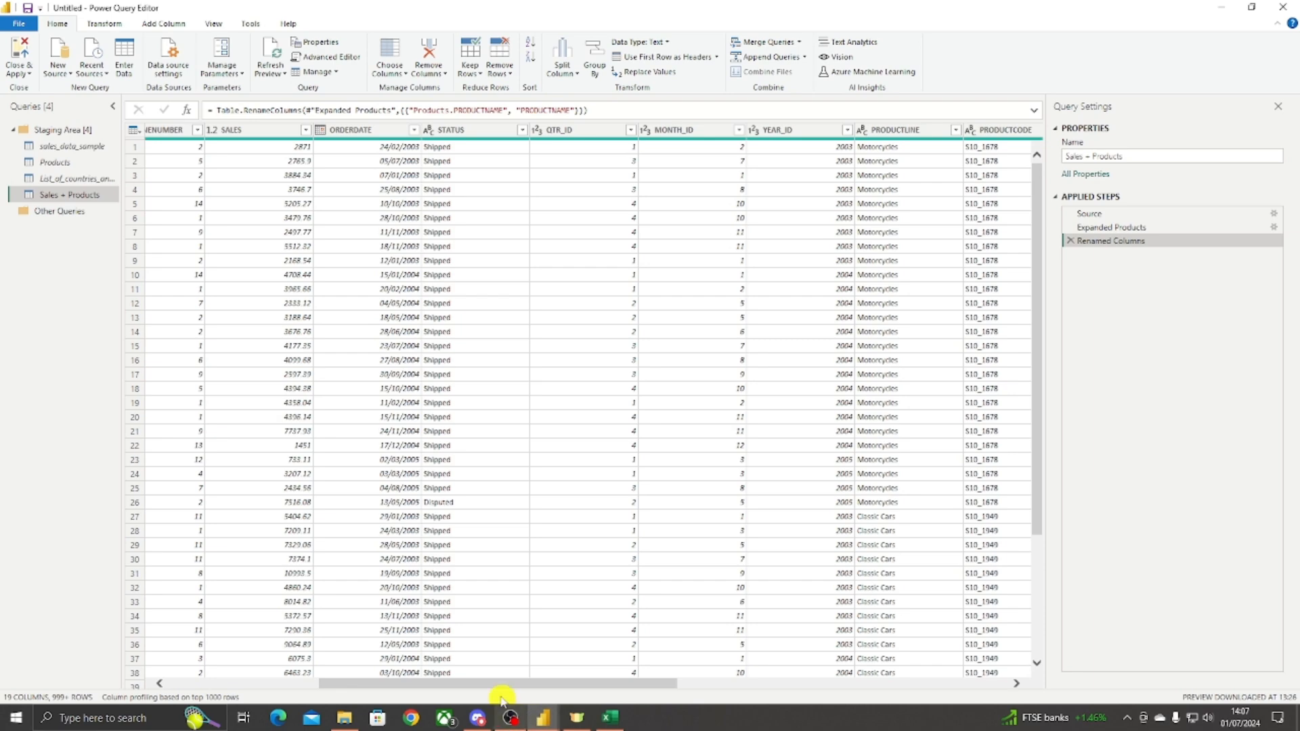
pyautogui.moveTo(517, 684); pyautogui.dragTo(928, 673)
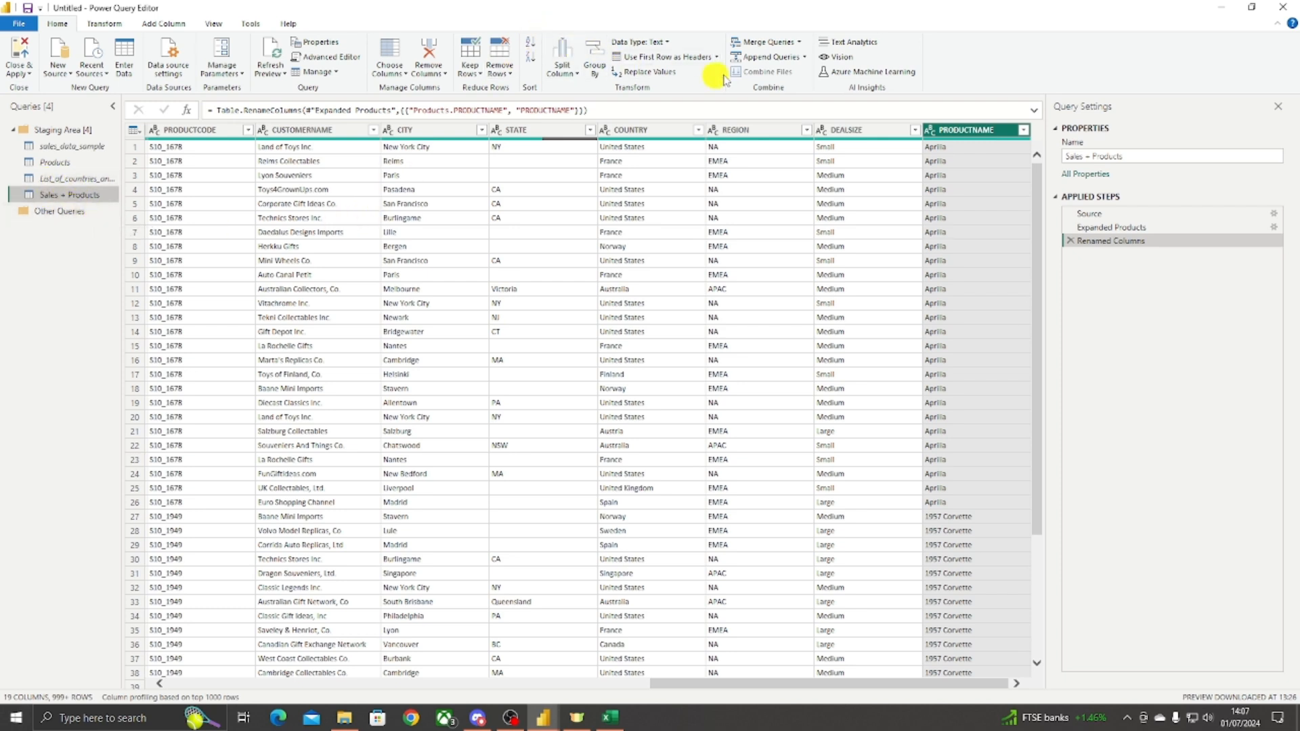
pyautogui.click(802, 44)
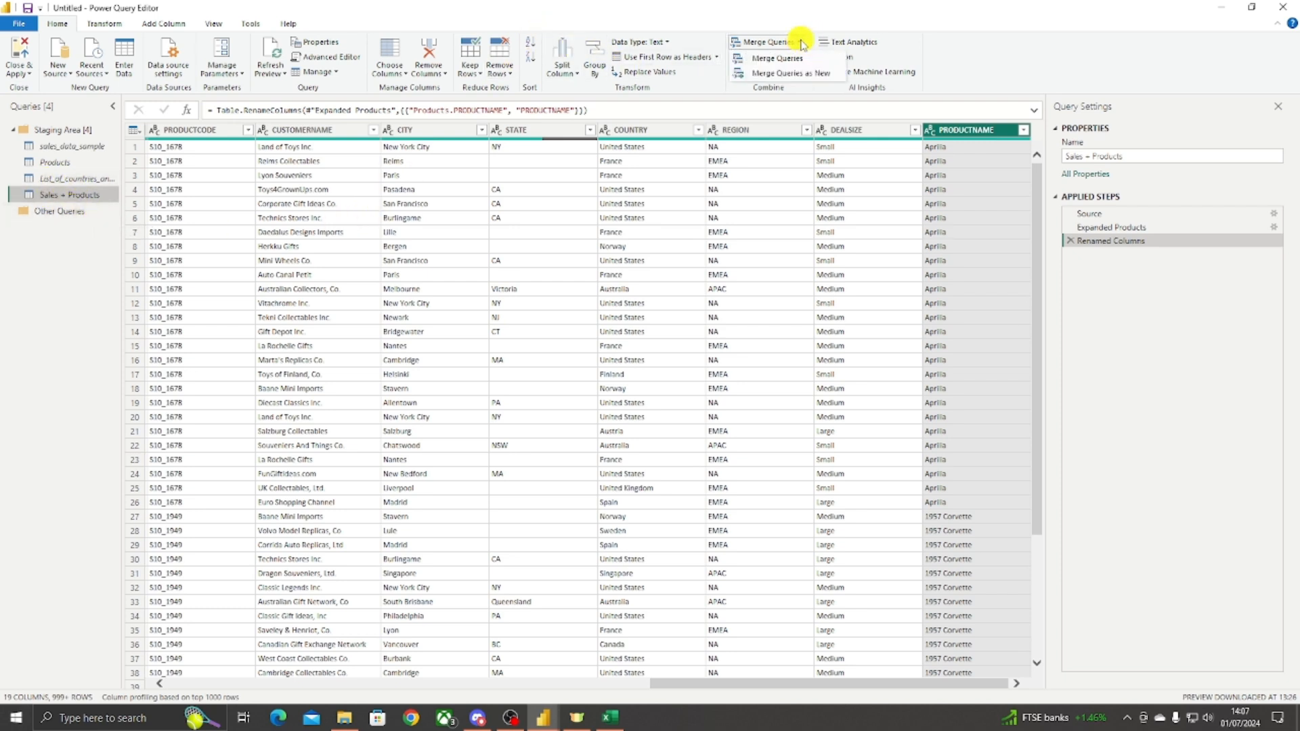
pyautogui.click(780, 73)
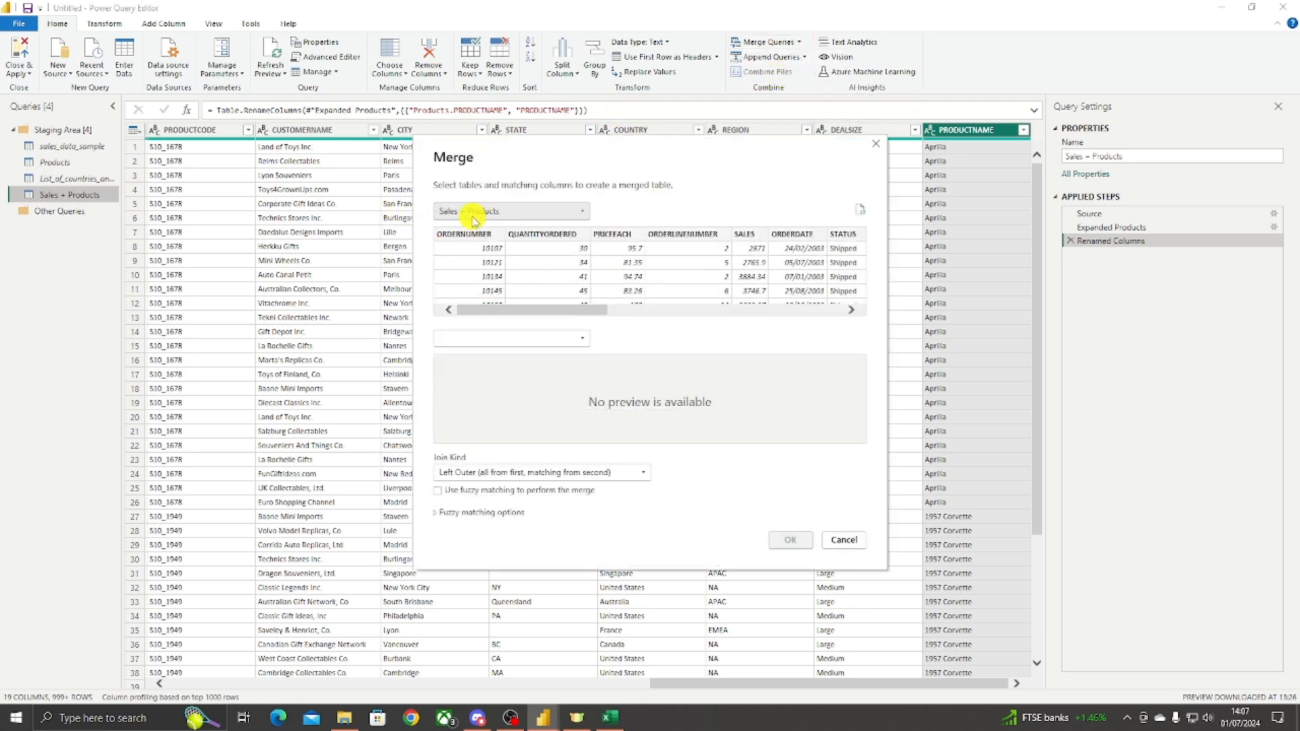
pyautogui.click(584, 342)
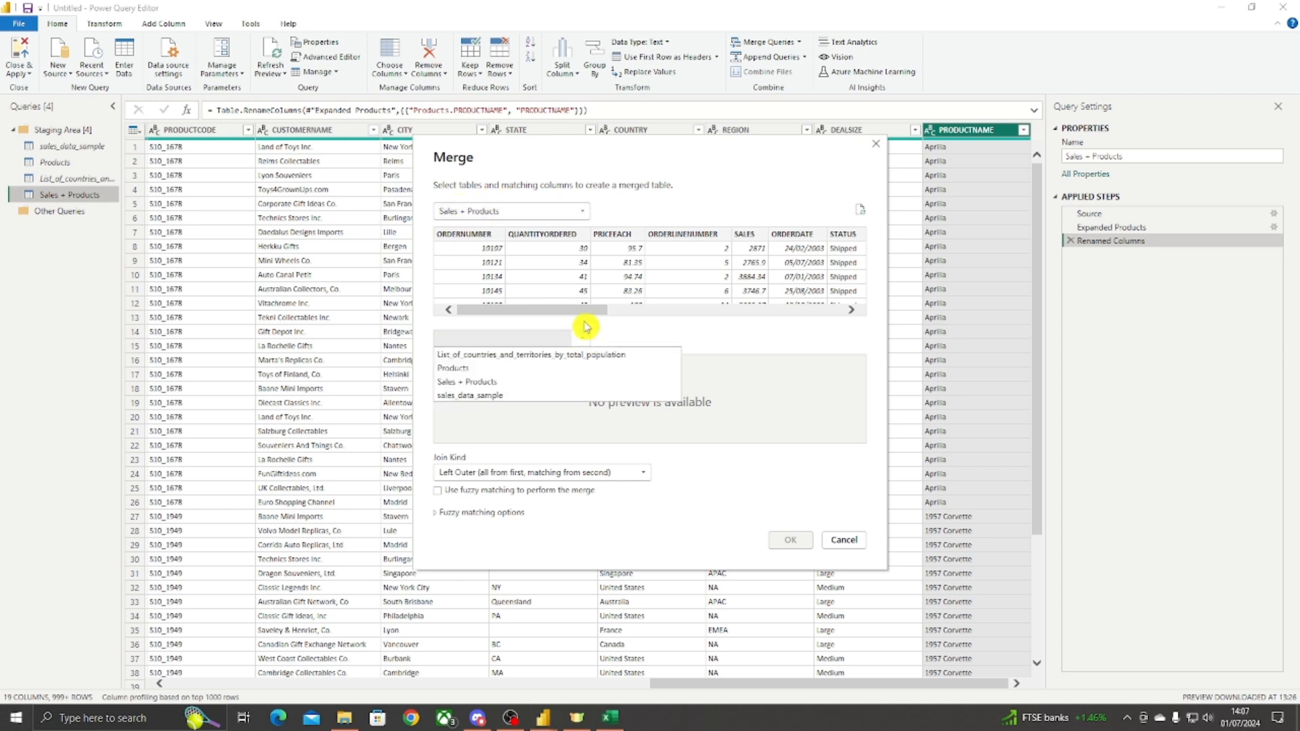
pyautogui.click(540, 357)
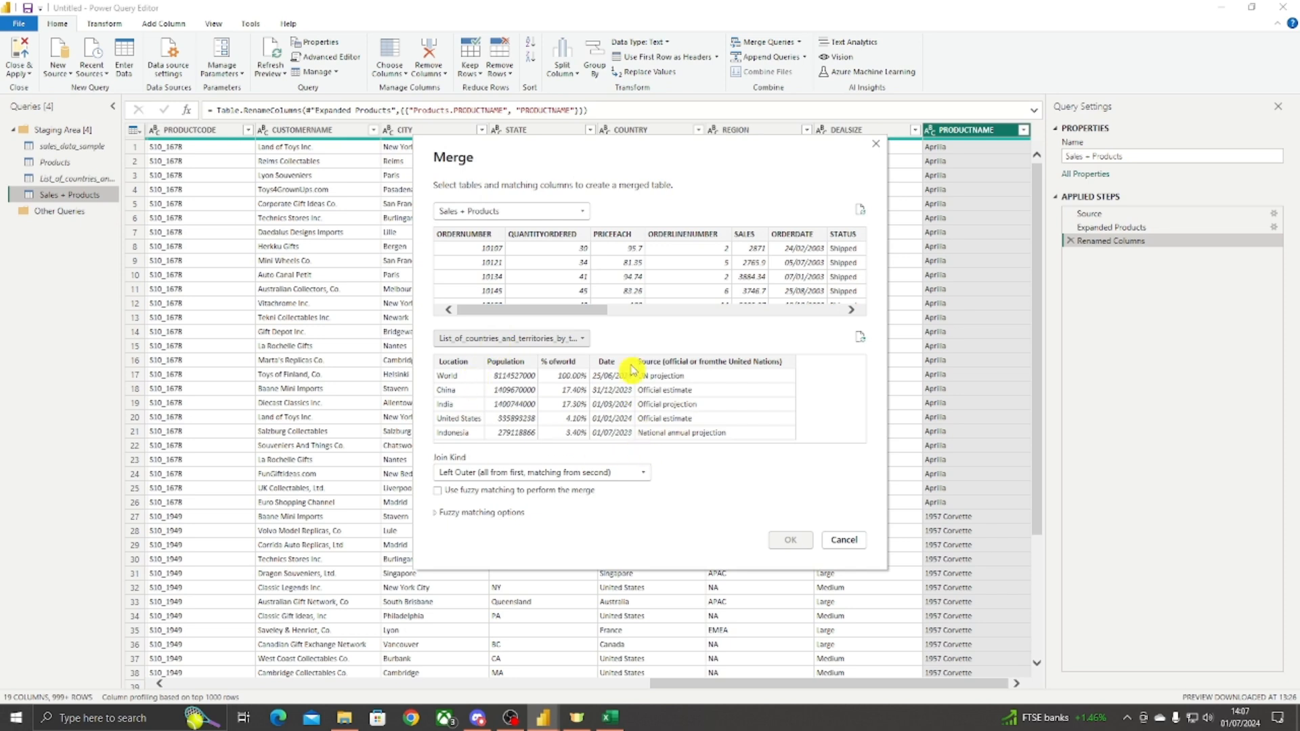
# Step: Match COUNTRY in the sales table to Location in the population table and create the Left Outer merged query
pyautogui.moveTo(574, 315); pyautogui.dragTo(786, 311)
pyautogui.click(741, 233)
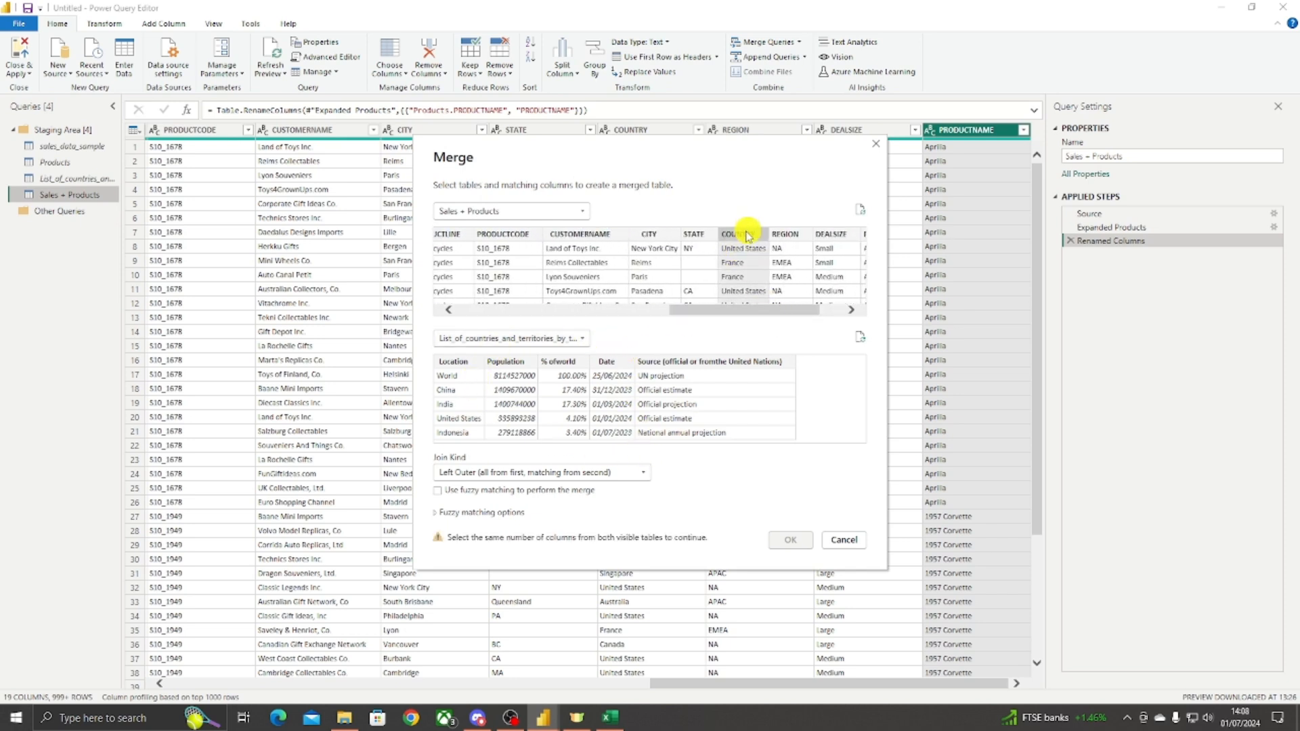
pyautogui.click(463, 363)
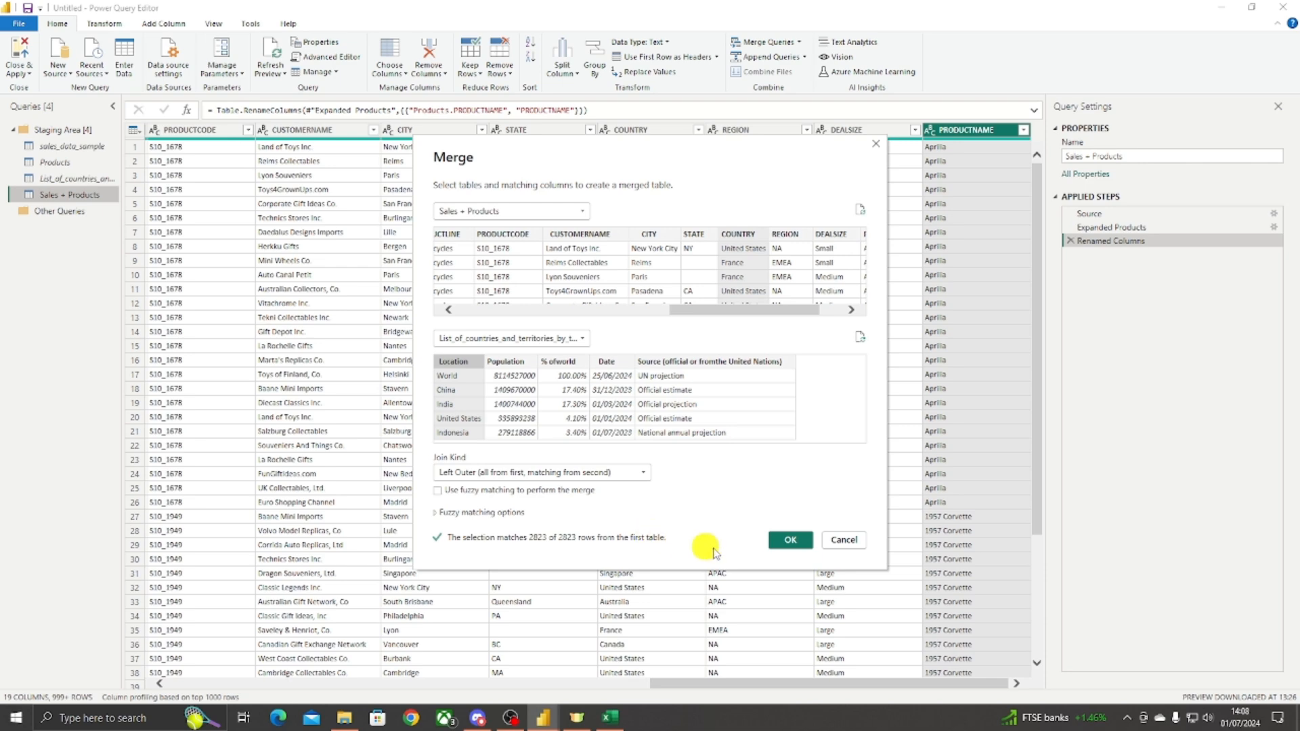
pyautogui.click(793, 542)
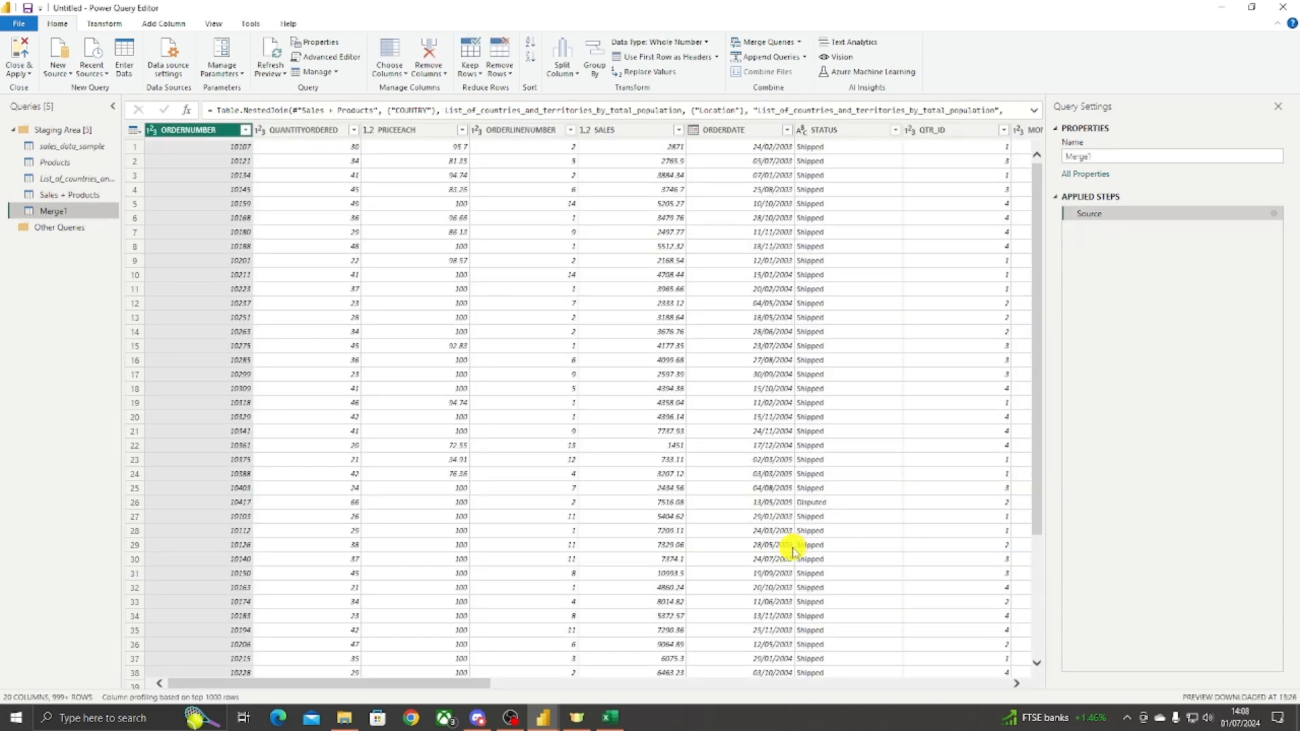
# Step: Expand the List_of_countries_and_territories_by_total_population column of the merged query with only Population selected
pyautogui.moveTo(402, 680); pyautogui.dragTo(982, 674)
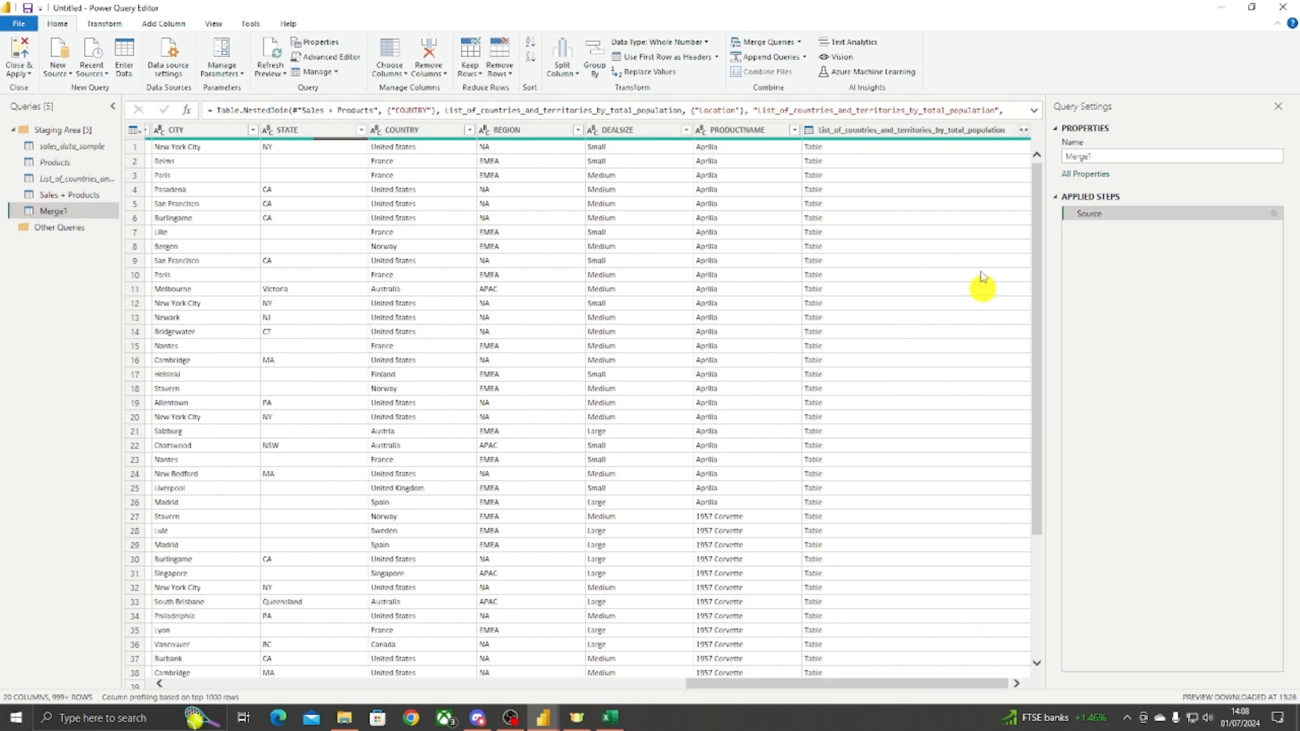
pyautogui.click(1026, 132)
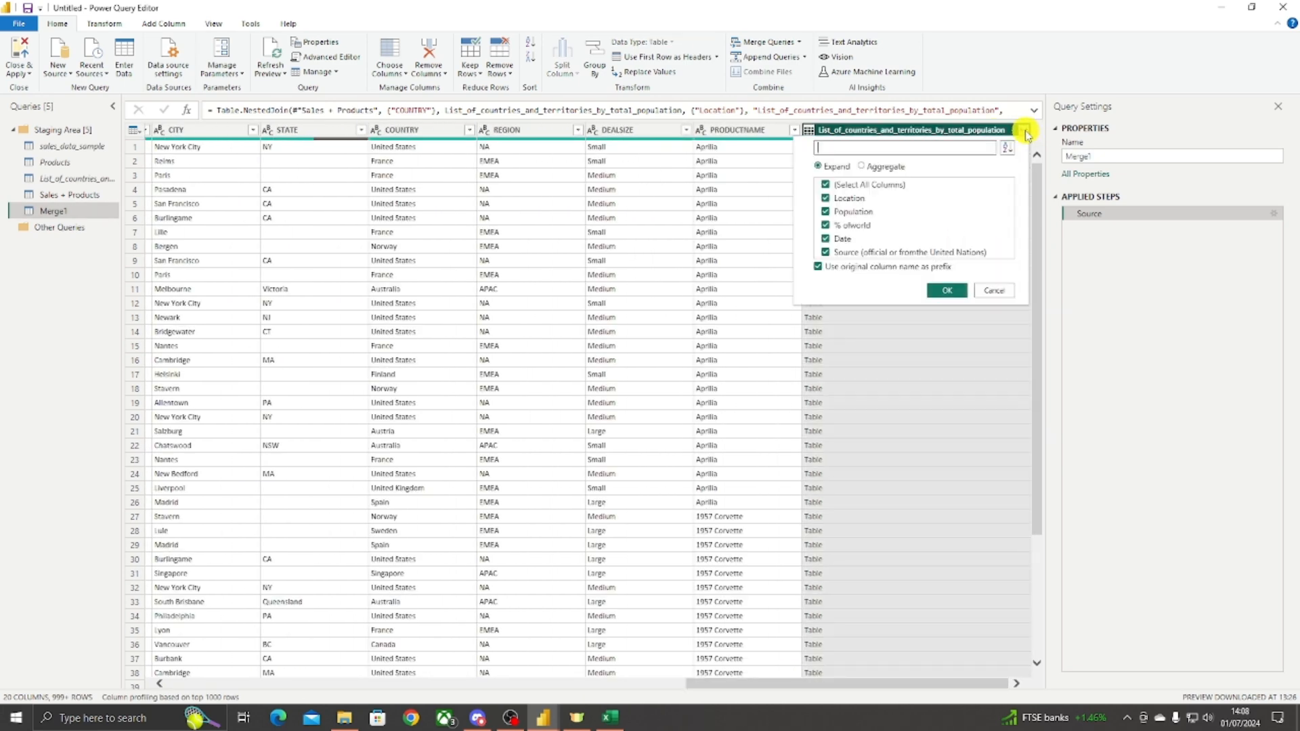
pyautogui.click(826, 185)
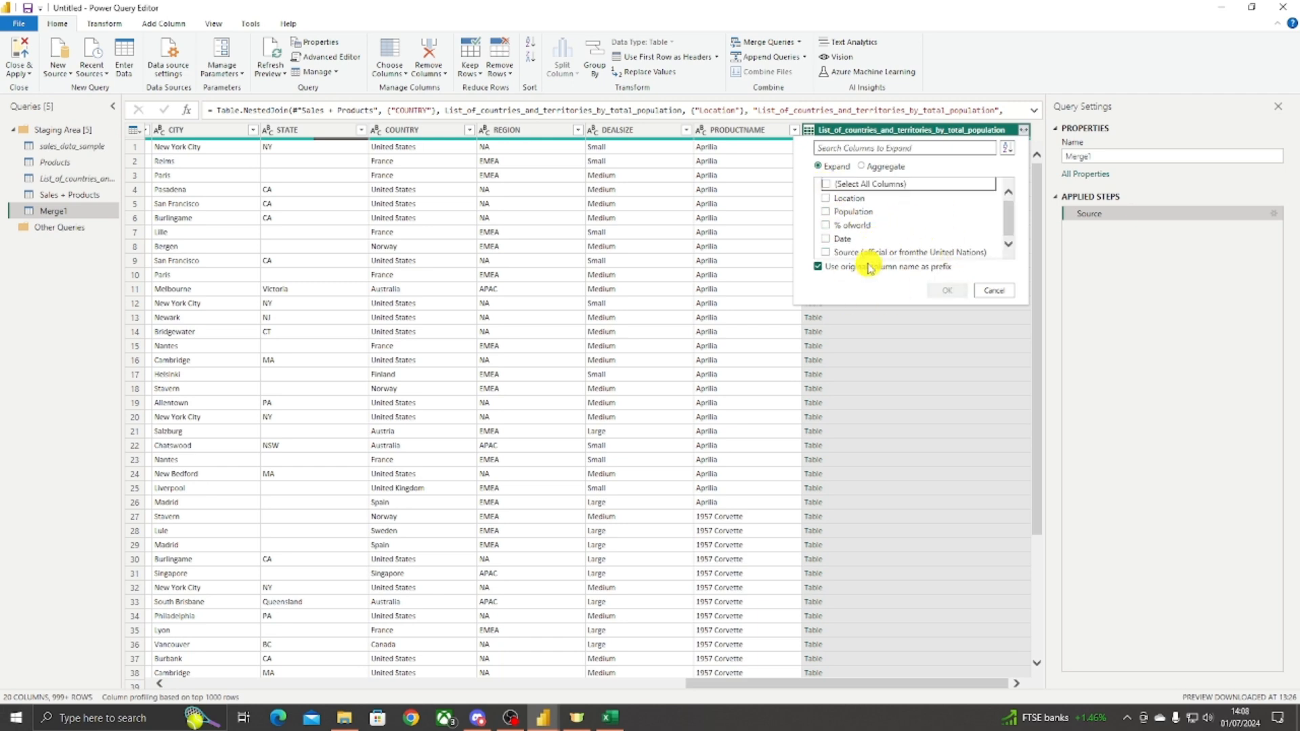
pyautogui.click(827, 212)
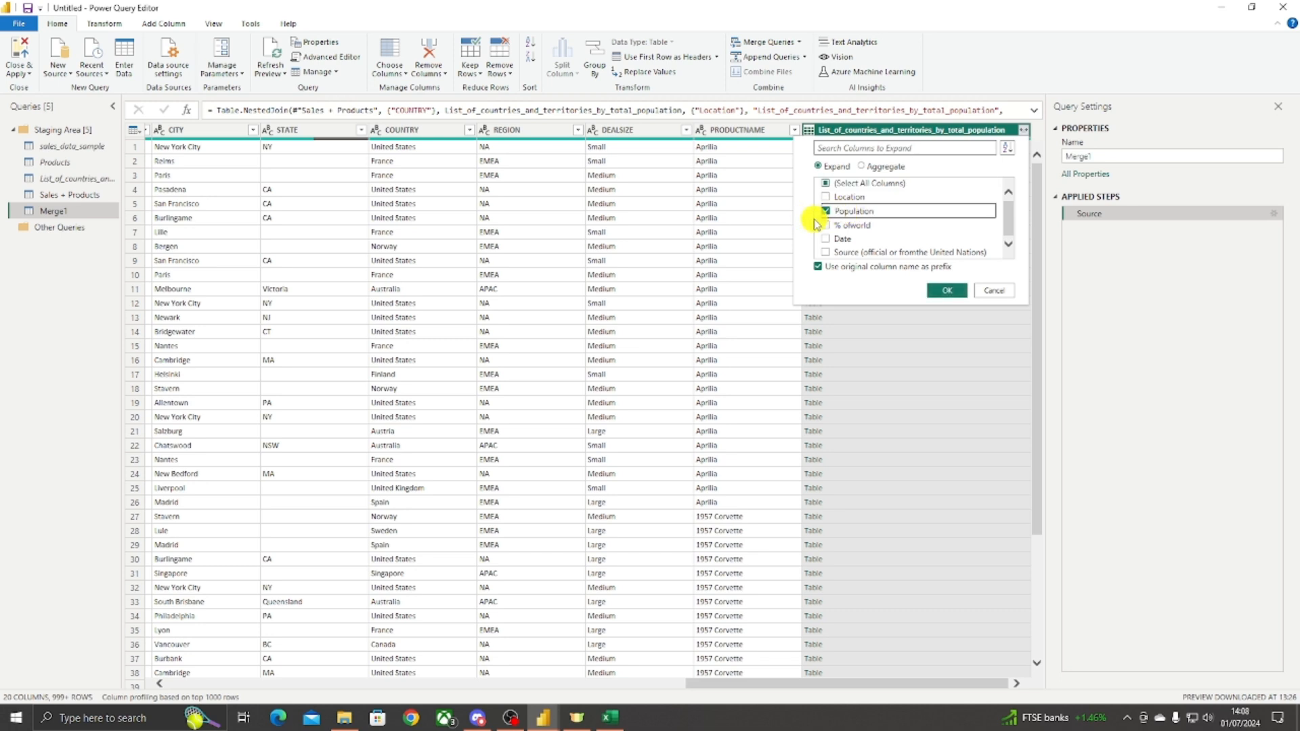
pyautogui.click(946, 290)
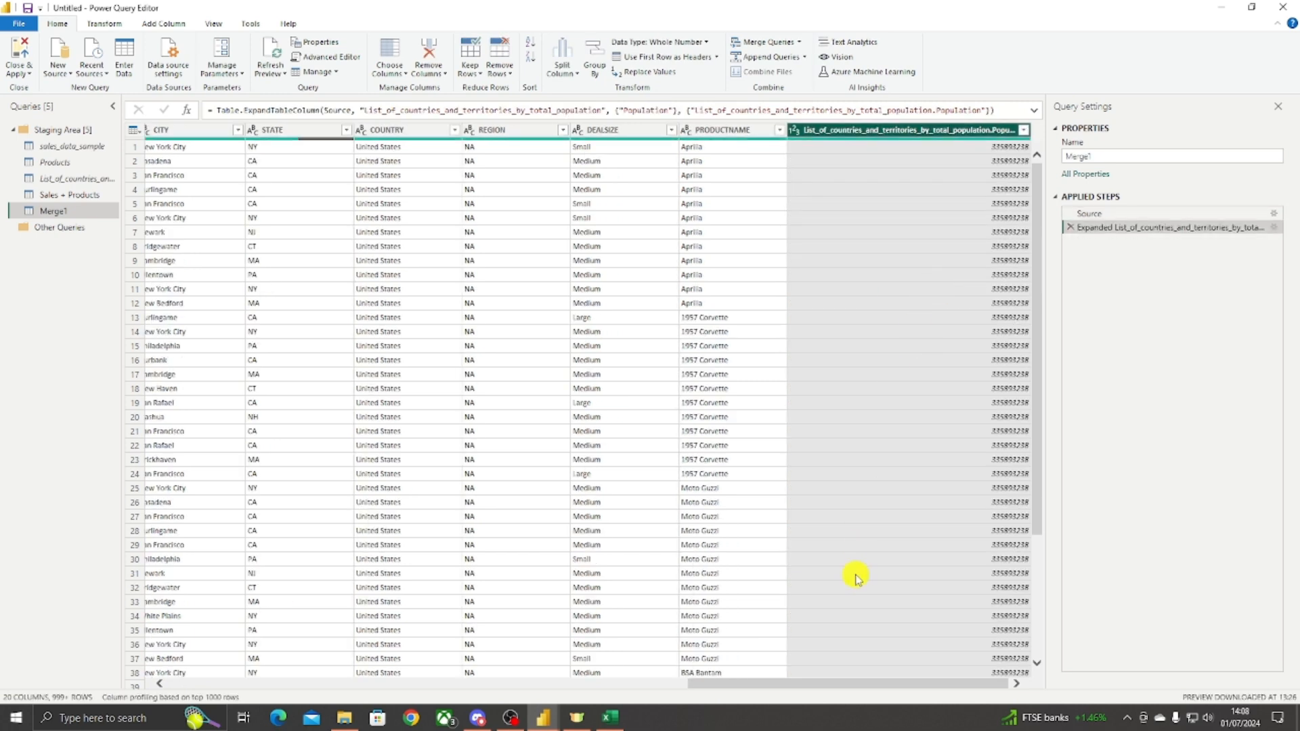
# Step: Rename the expanded population column to POPULATION, removing its table prefix
pyautogui.doubleClick(892, 131)
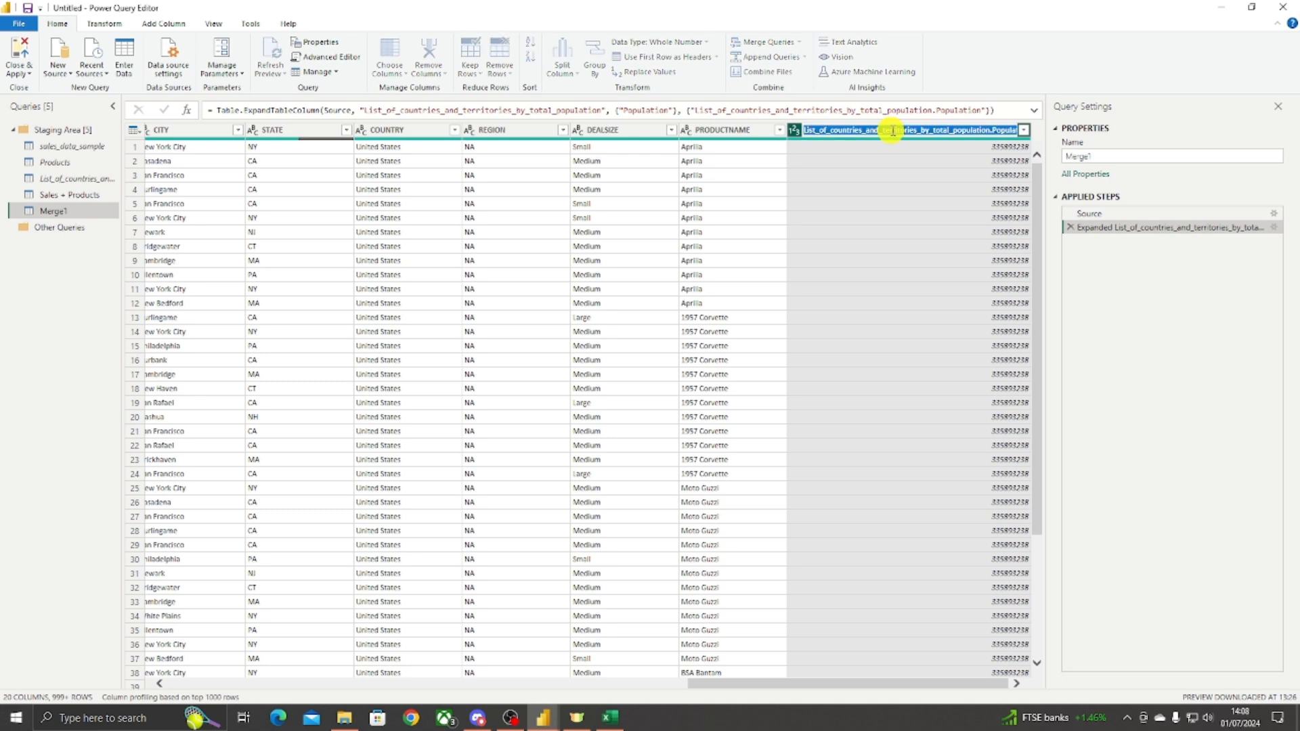
pyautogui.click(993, 130)
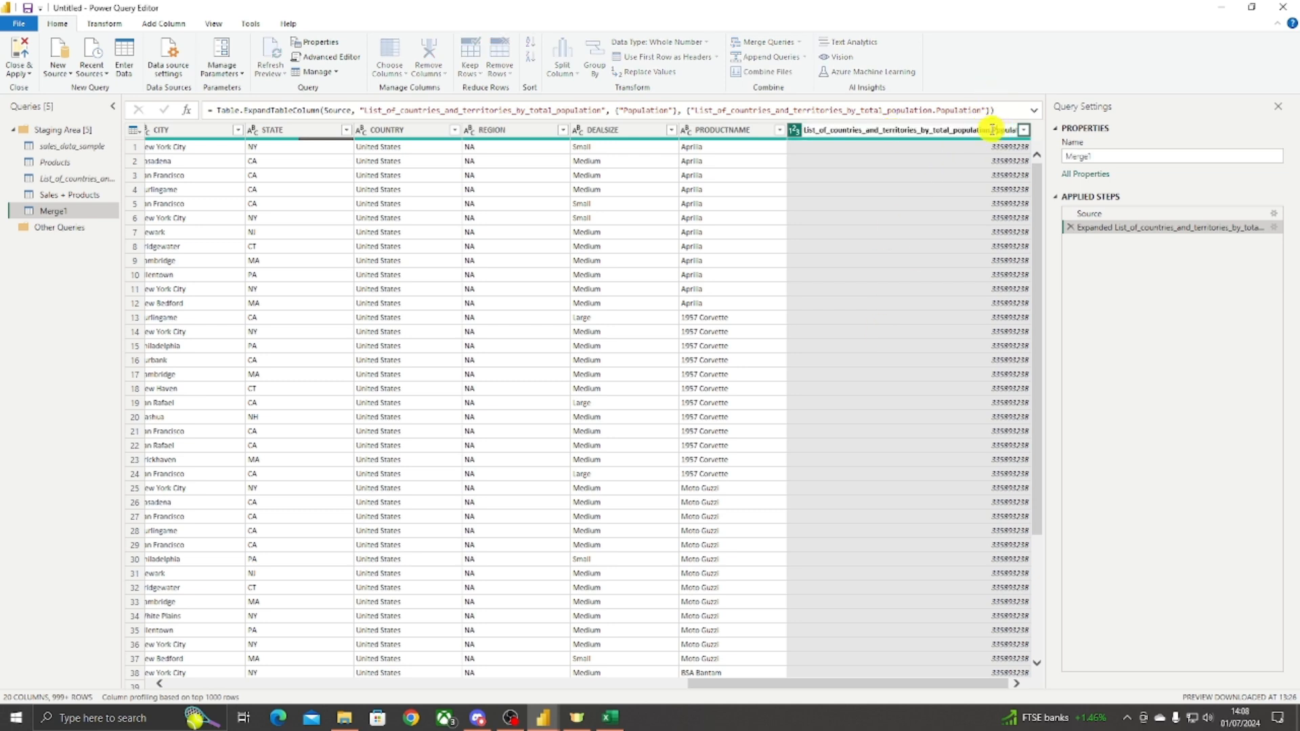
pyautogui.moveTo(988, 129); pyautogui.dragTo(784, 129)
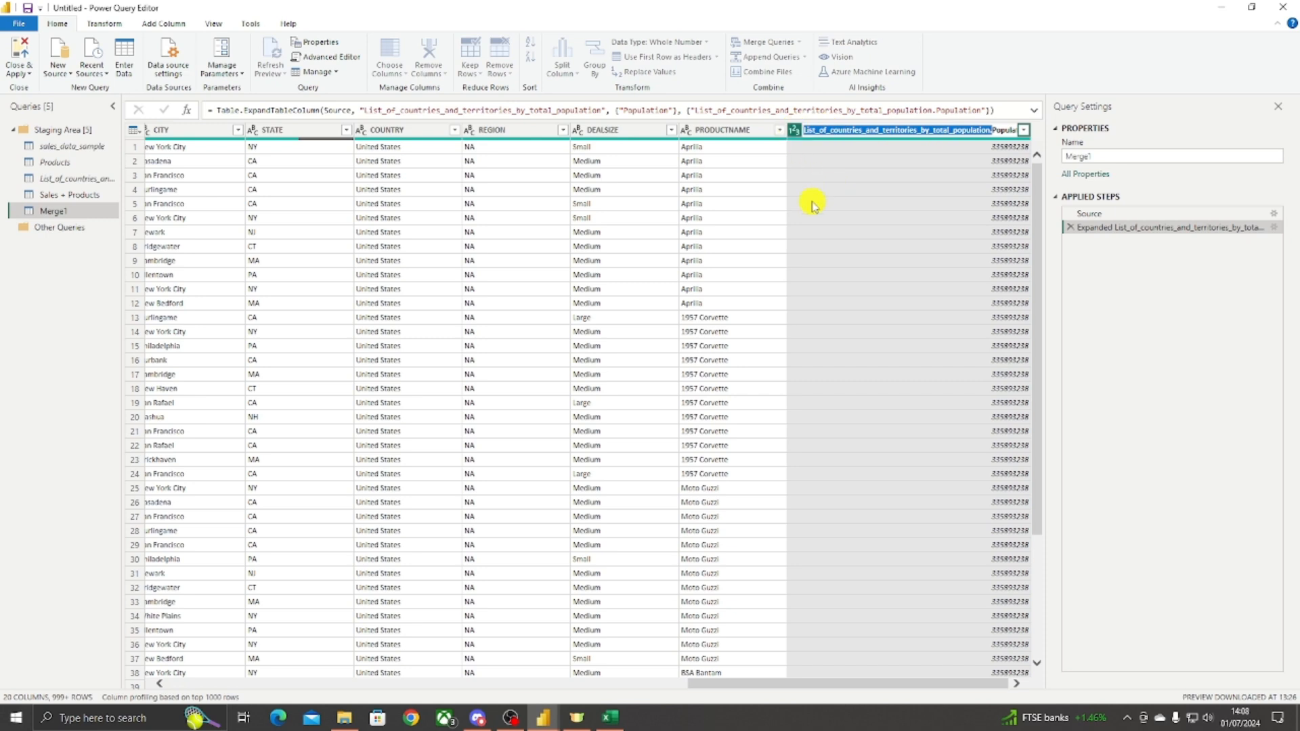
pyautogui.press('BackSpace')
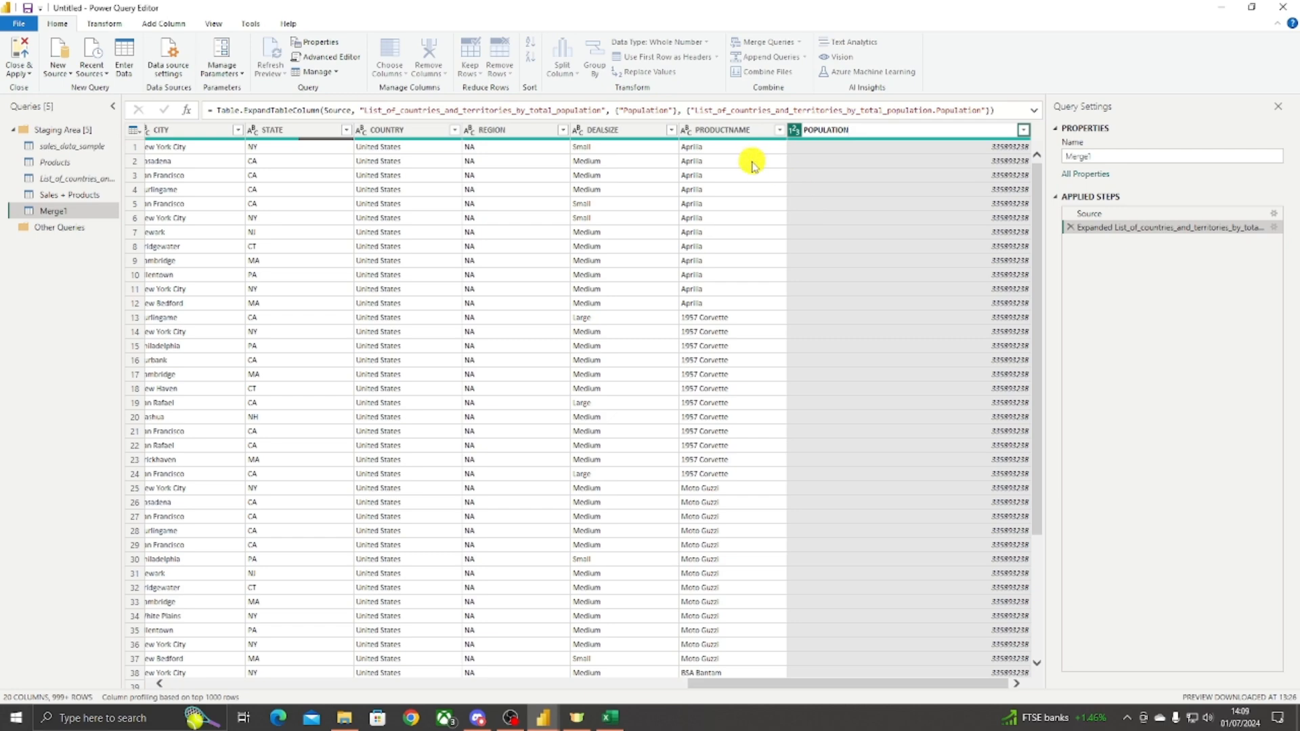
pyautogui.press('Return')
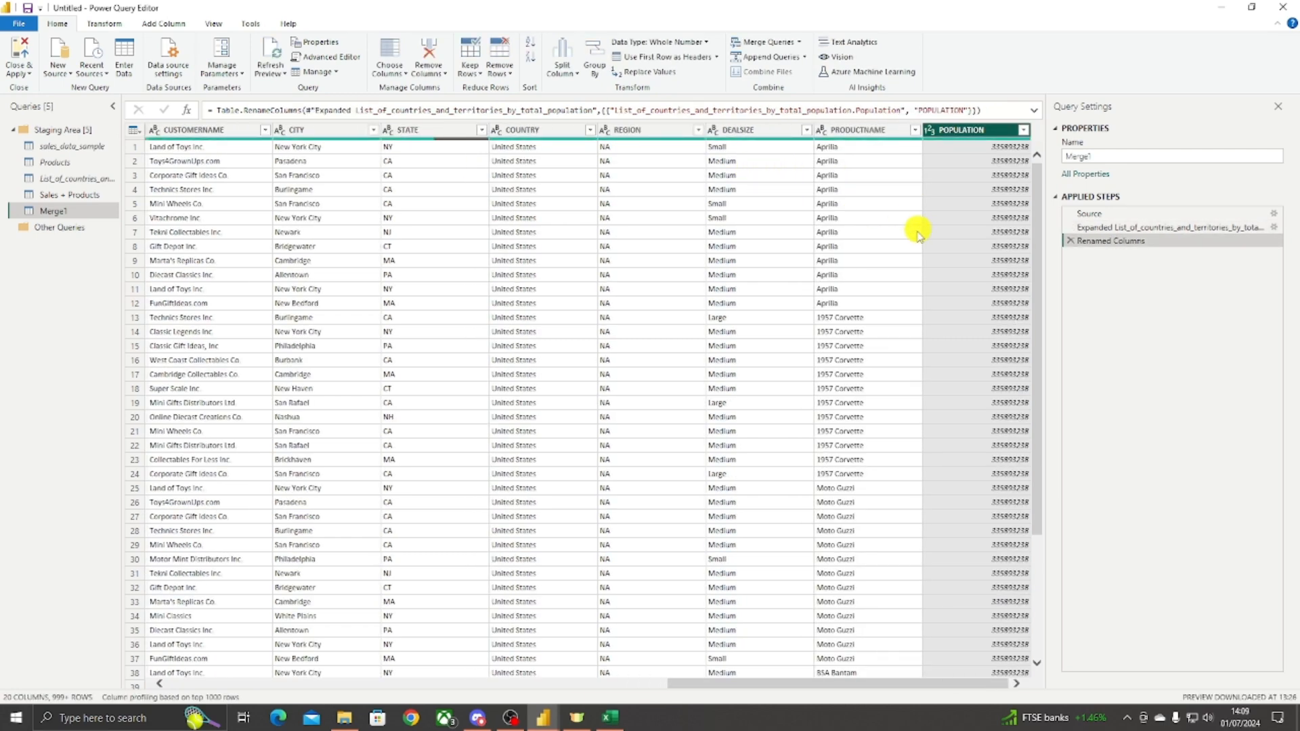
# Step: Examine the POPULATION values against the COUNTRY entries down the rows of the merged query
pyautogui.scroll(-4, 943, 311)
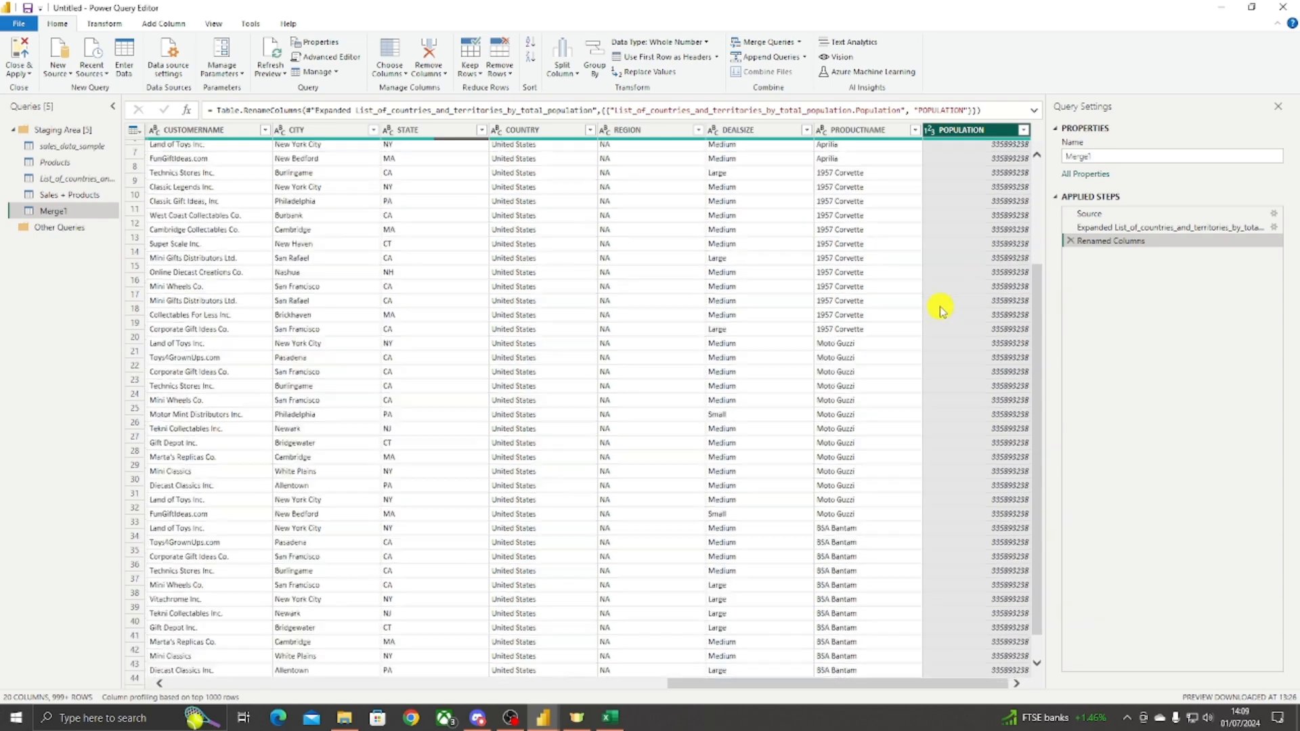
pyautogui.scroll(-20, 940, 292)
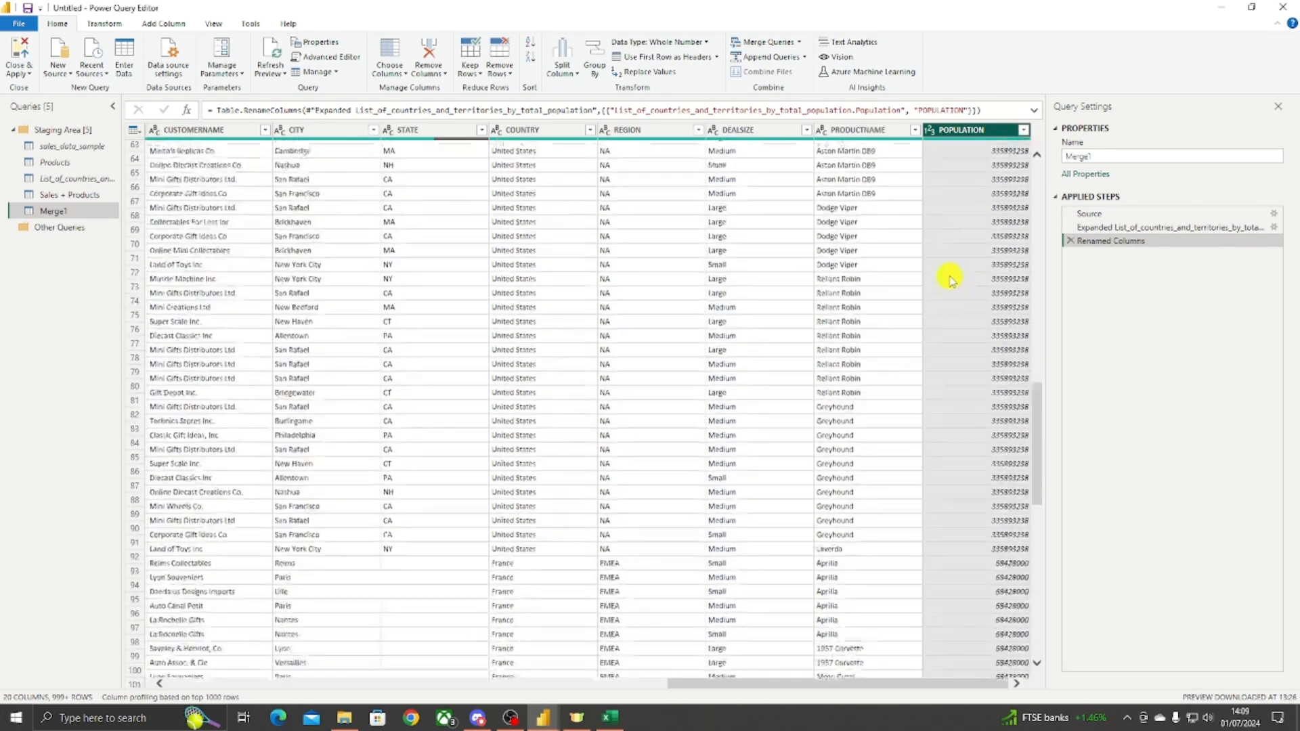
pyautogui.scroll(-17, 943, 342)
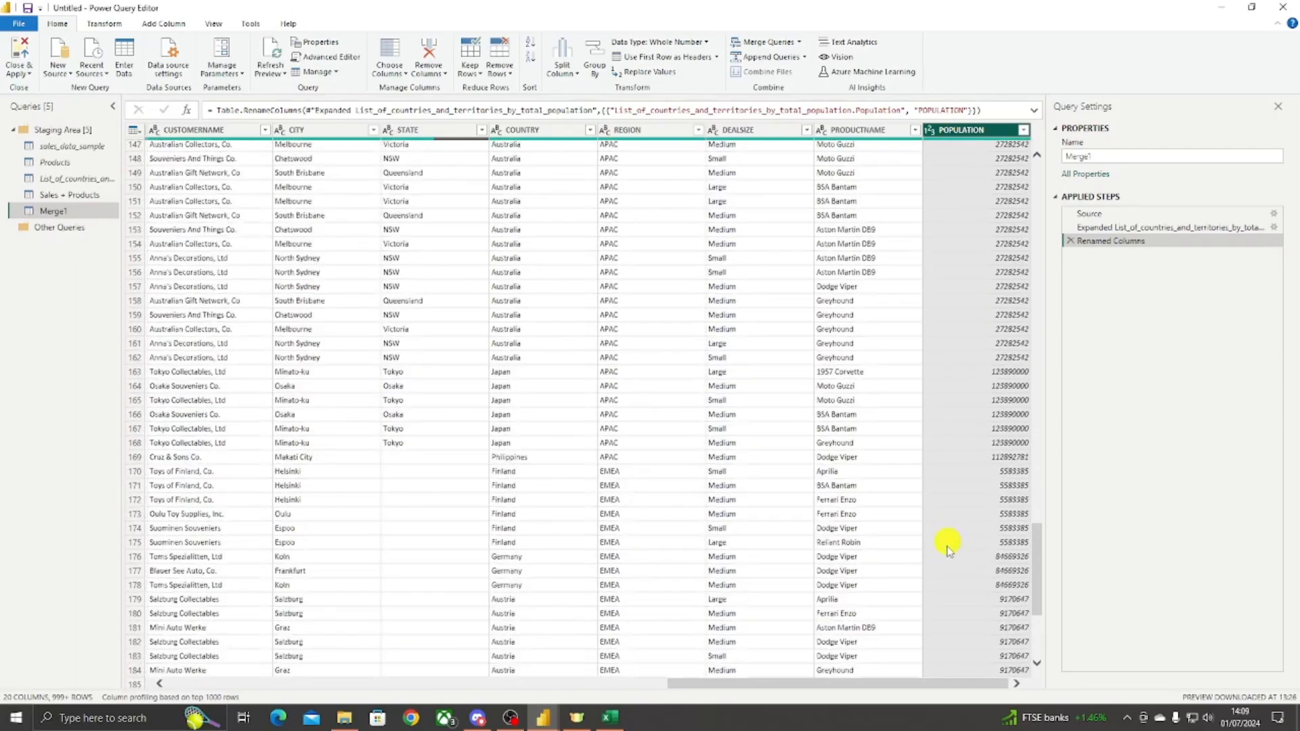
pyautogui.scroll(-20, 972, 461)
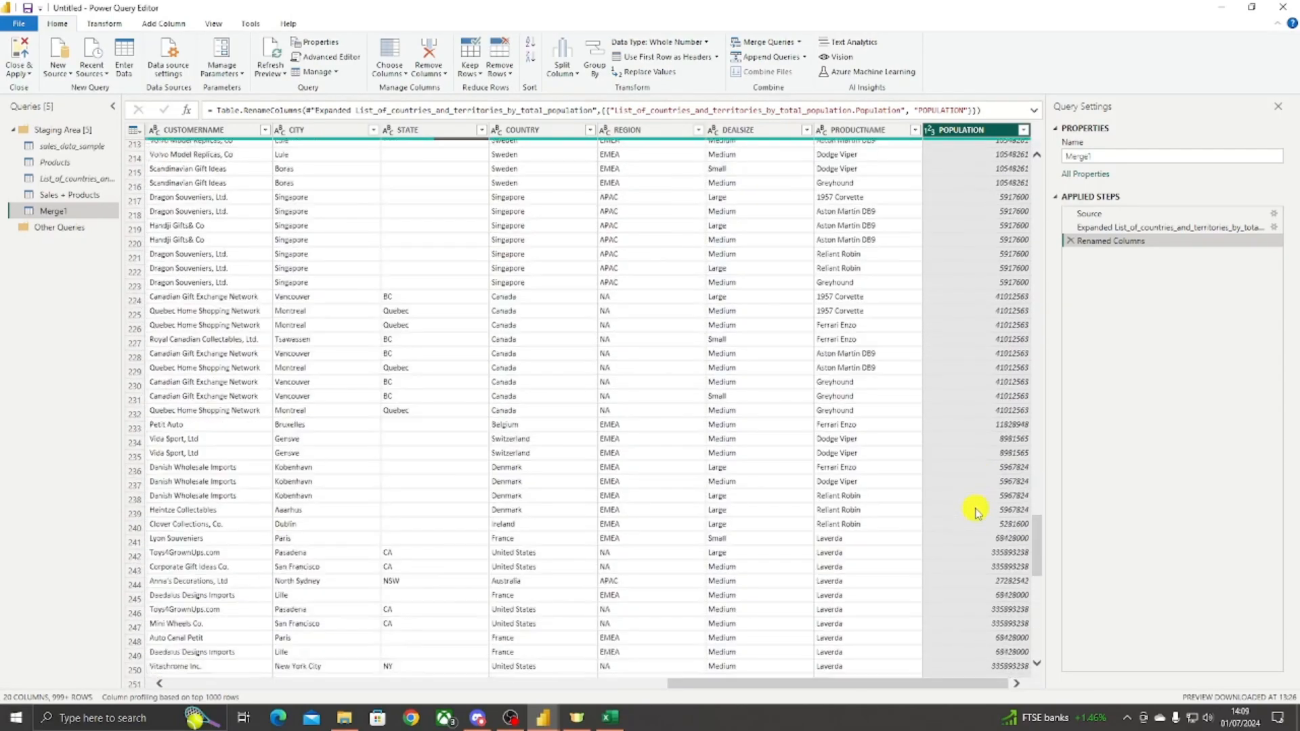
pyautogui.scroll(-20, 966, 593)
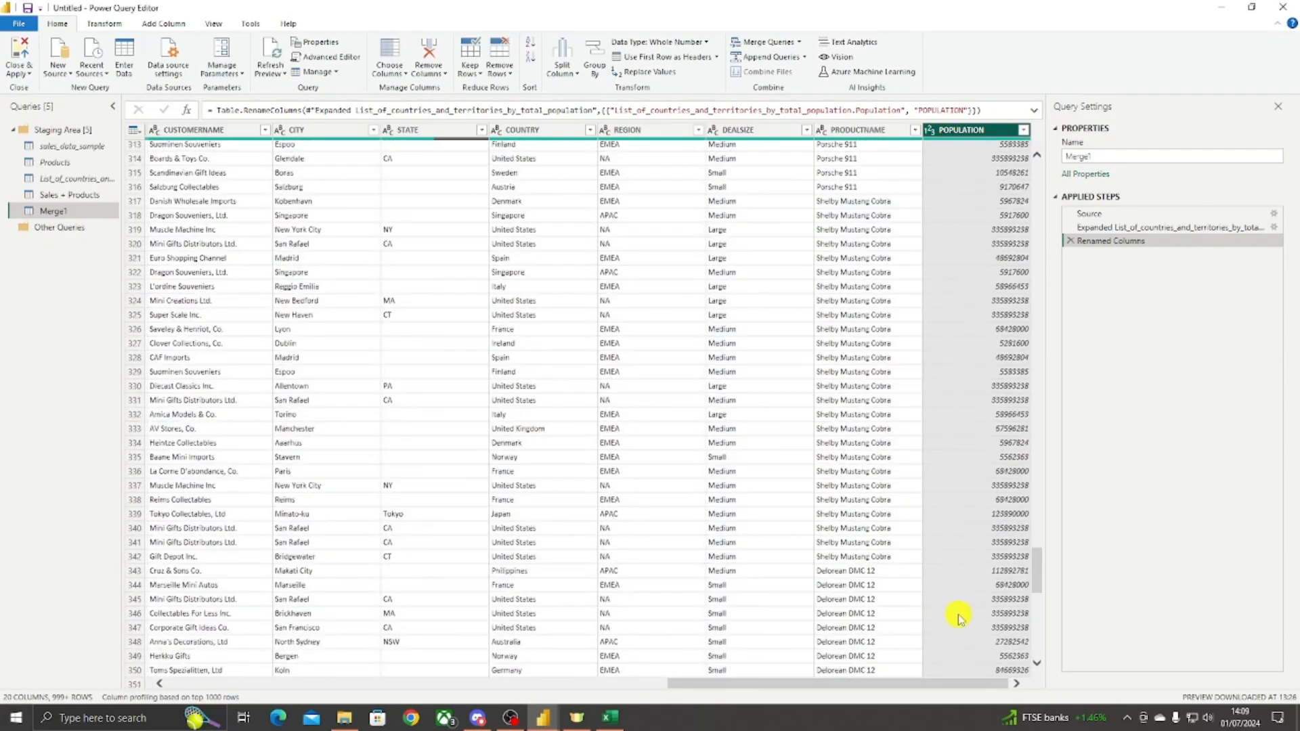
pyautogui.moveTo(1043, 613); pyautogui.dragTo(1036, 178)
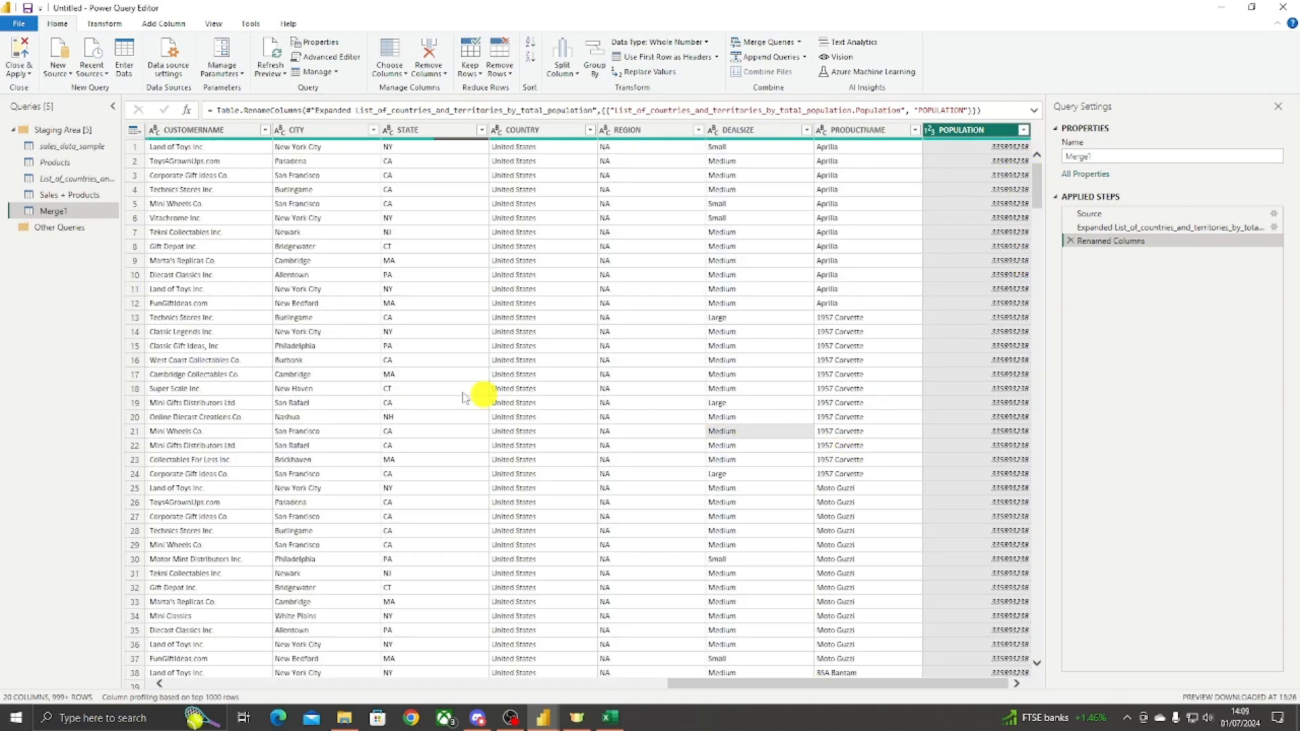
pyautogui.click(573, 445)
pyautogui.moveTo(720, 688)
pyautogui.mouseDown()
pyautogui.moveTo(697, 688)
pyautogui.moveTo(729, 690)
pyautogui.mouseUp()
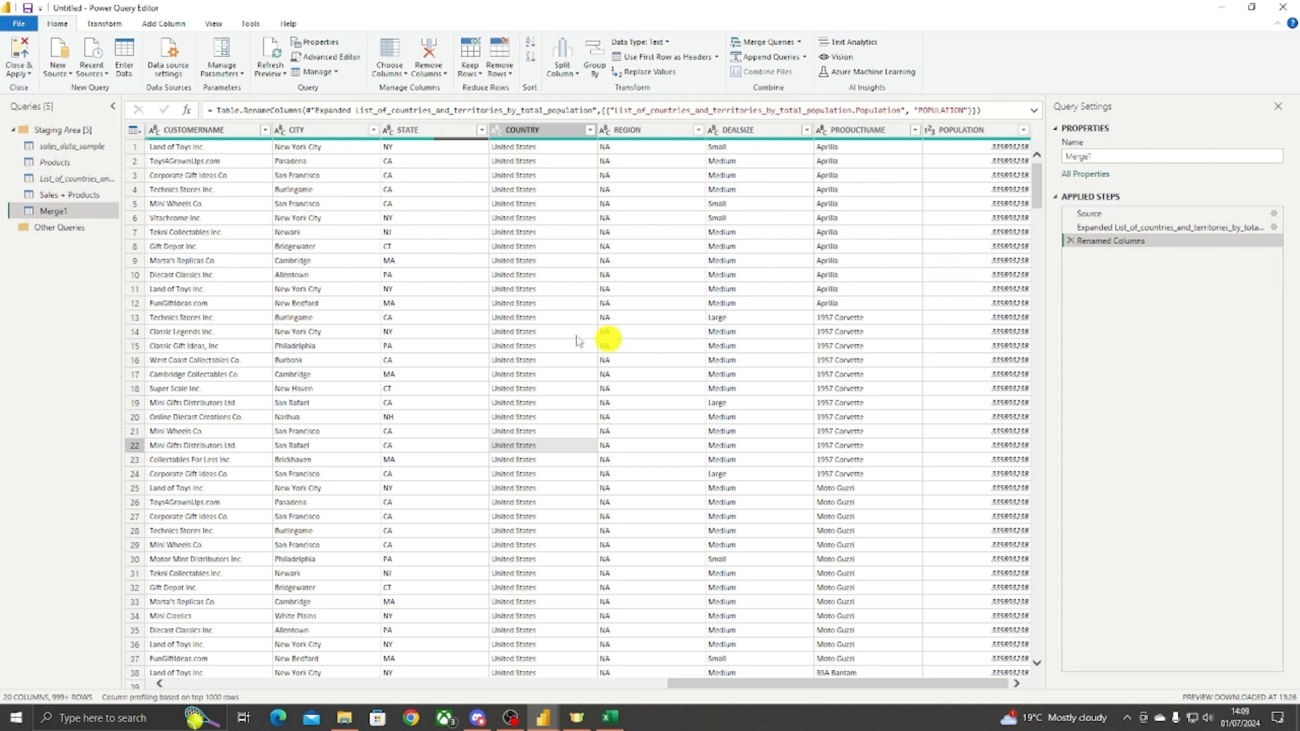
# Step: Rename the merged query as Sales + Products + Population and move it into the Other Queries group
pyautogui.doubleClick(67, 211)
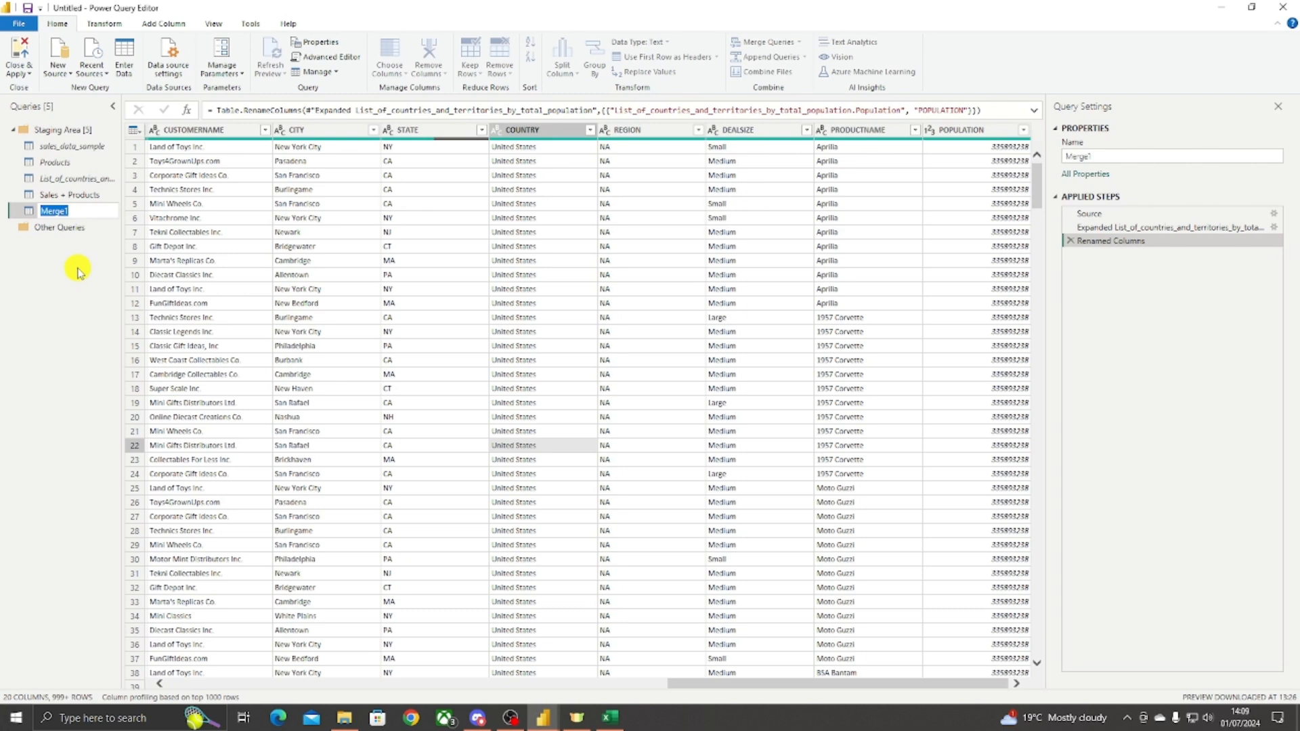
pyautogui.write('S')
pyautogui.write('ales + Products + Popu')
pyautogui.write('lation')
pyautogui.press('Return')
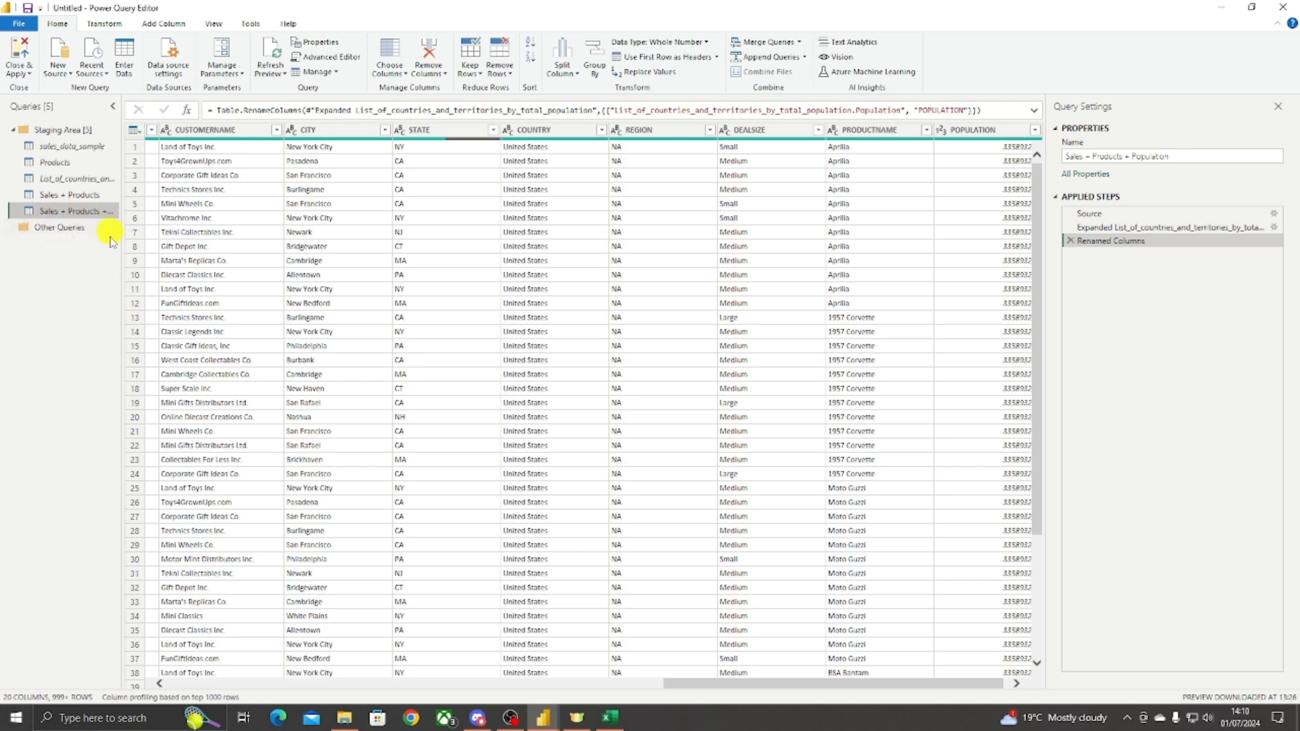
pyautogui.moveTo(122, 255); pyautogui.dragTo(152, 255)
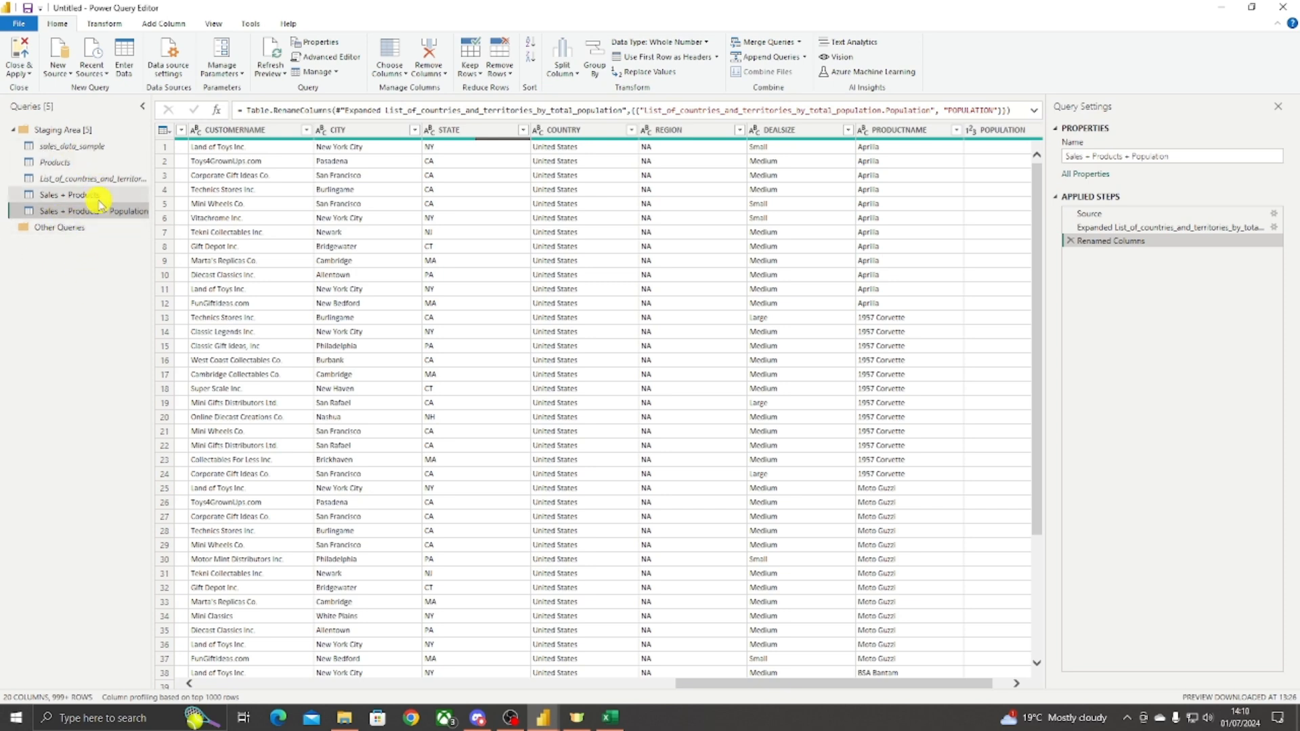
pyautogui.moveTo(93, 211); pyautogui.dragTo(72, 242)
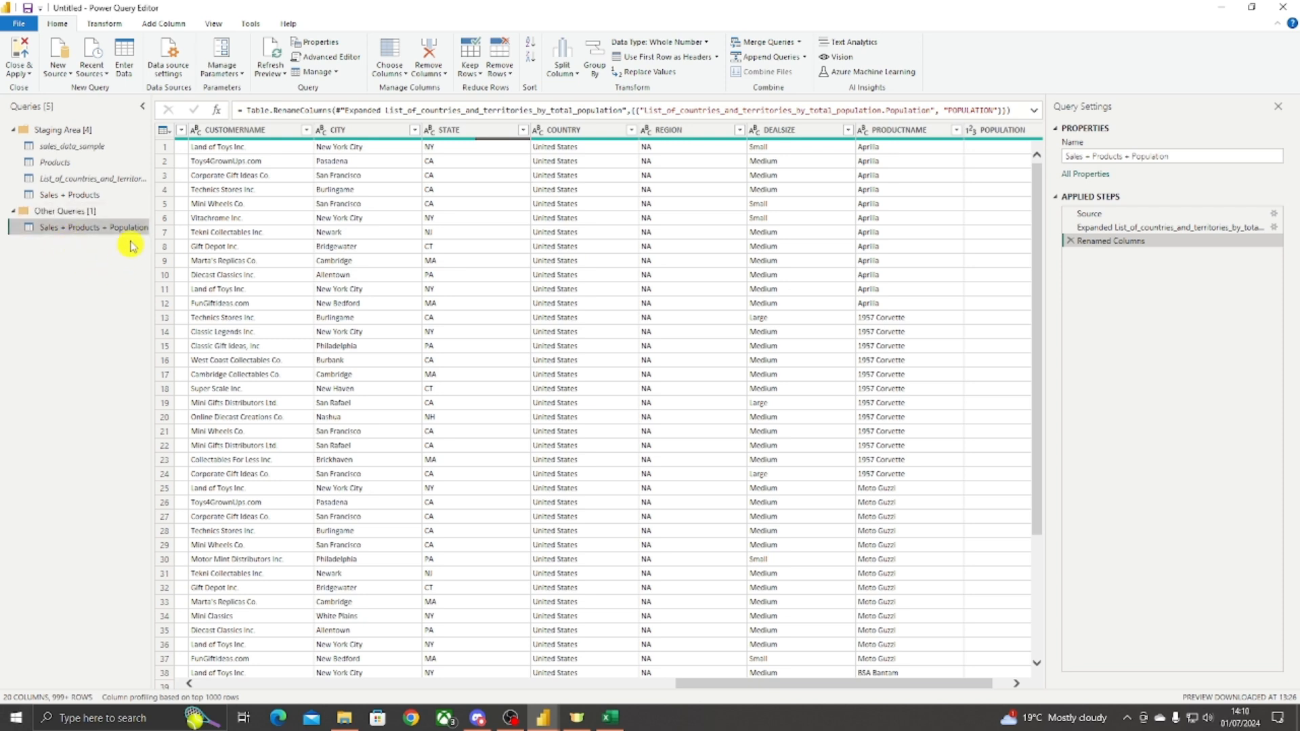
# Step: Disable load for the Sales + Products query and check the load setting of Sales + Products + Population
pyautogui.click(57, 198)
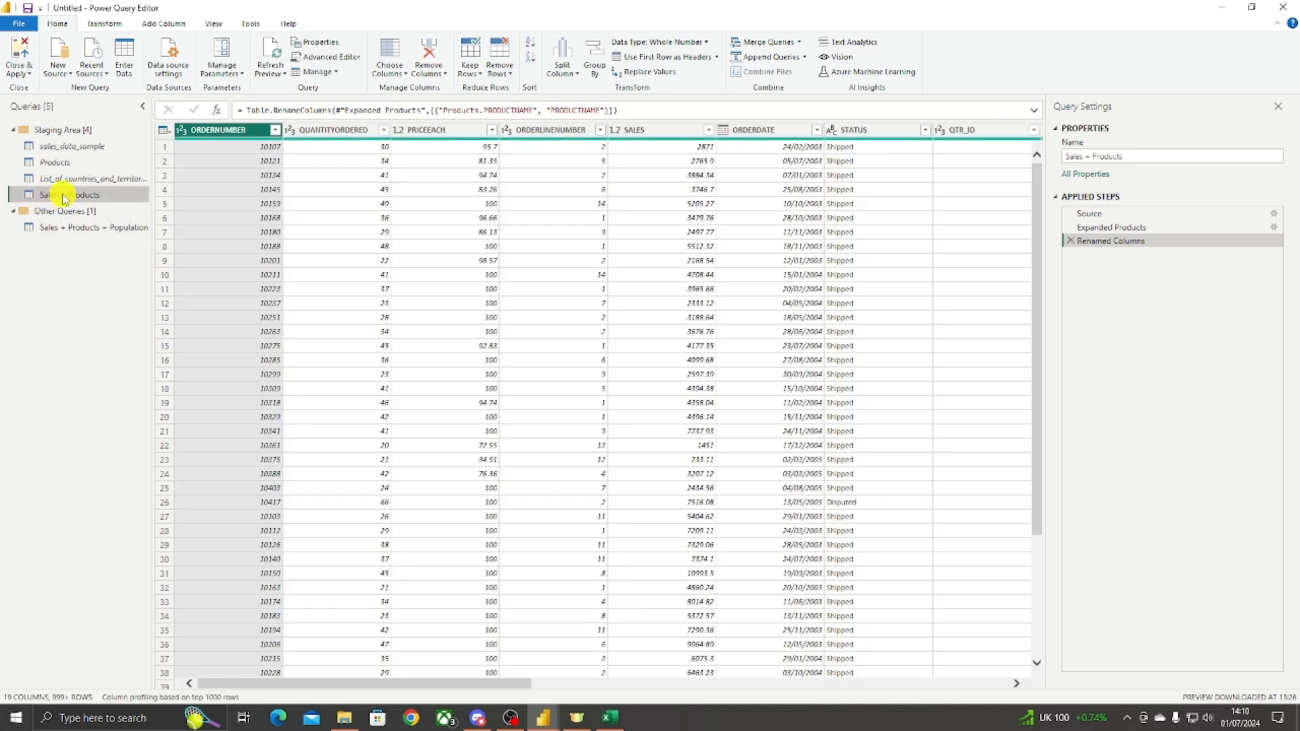
pyautogui.rightClick(62, 199)
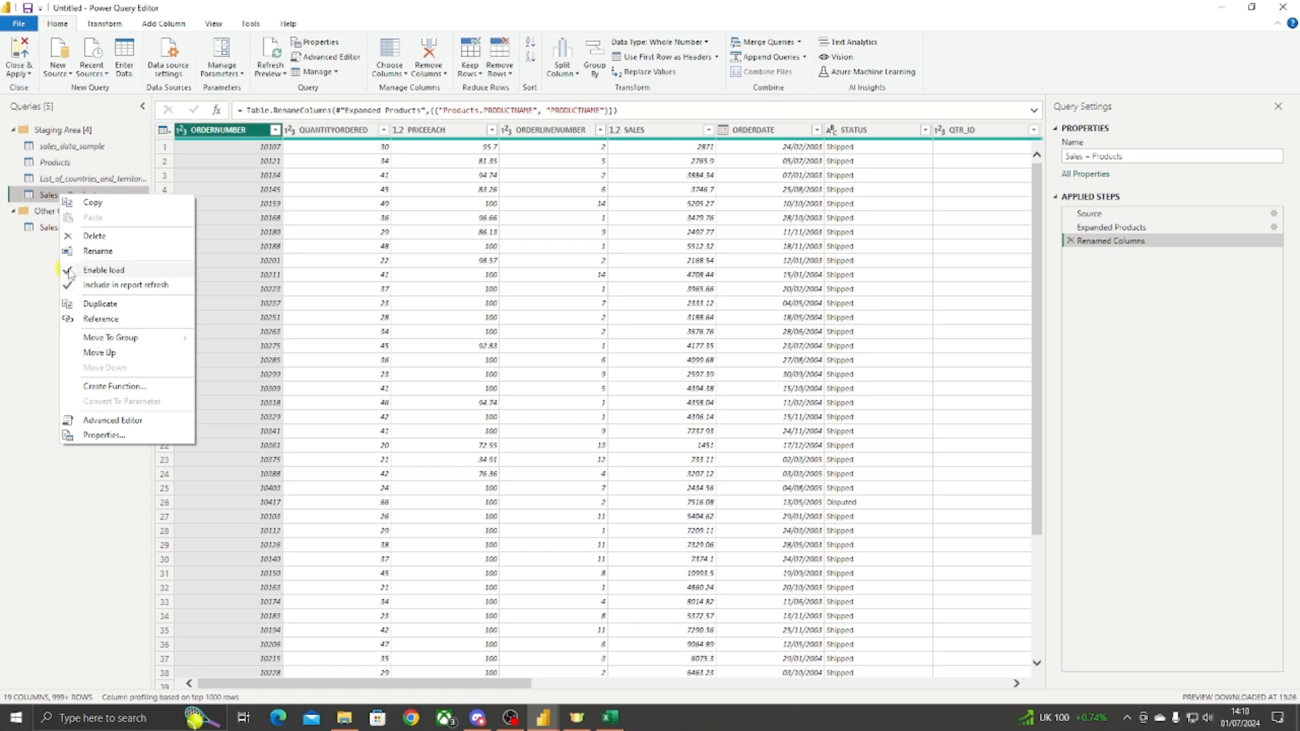
pyautogui.click(69, 270)
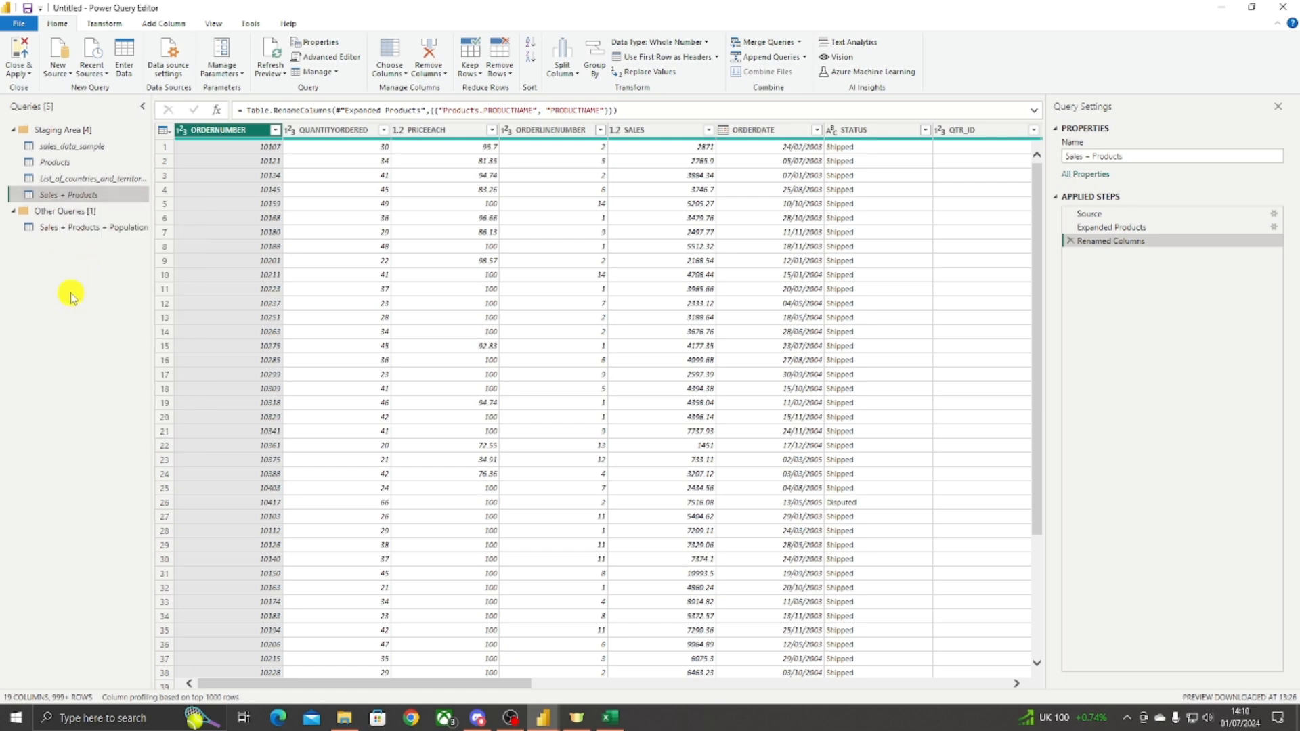
pyautogui.click(64, 227)
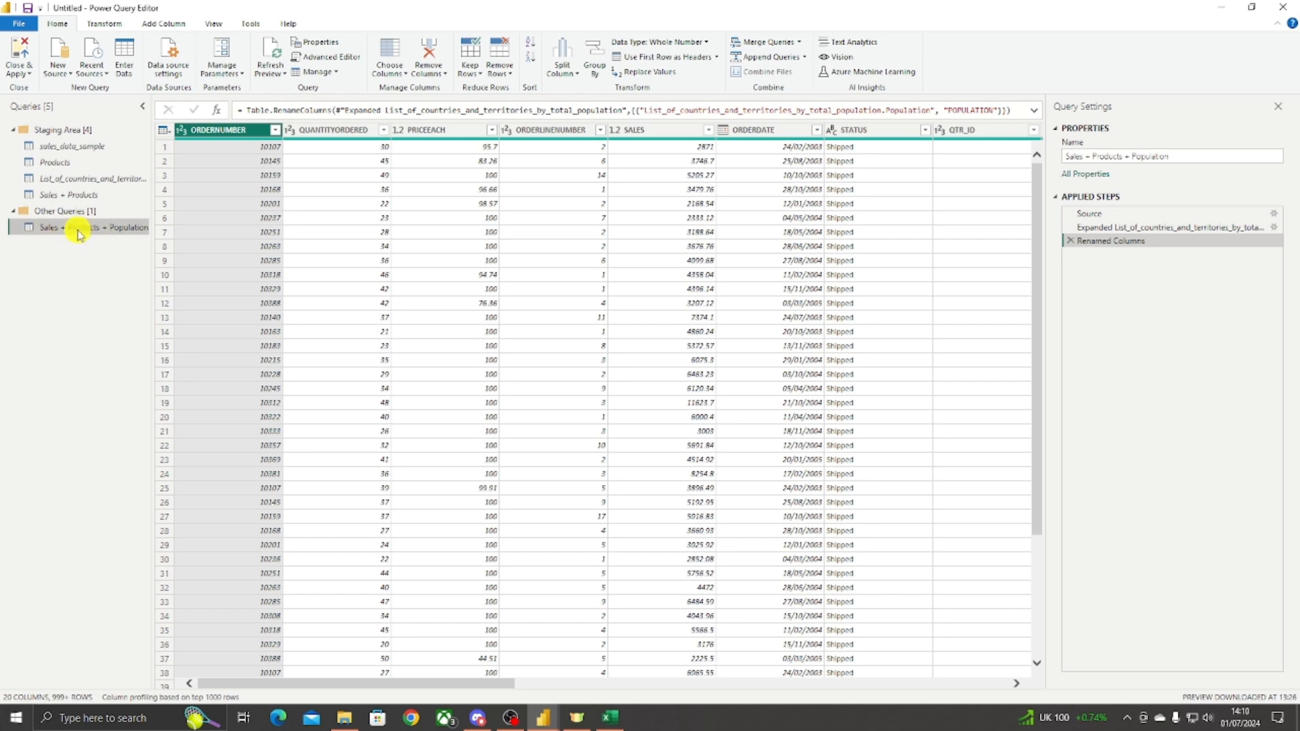
pyautogui.rightClick(80, 231)
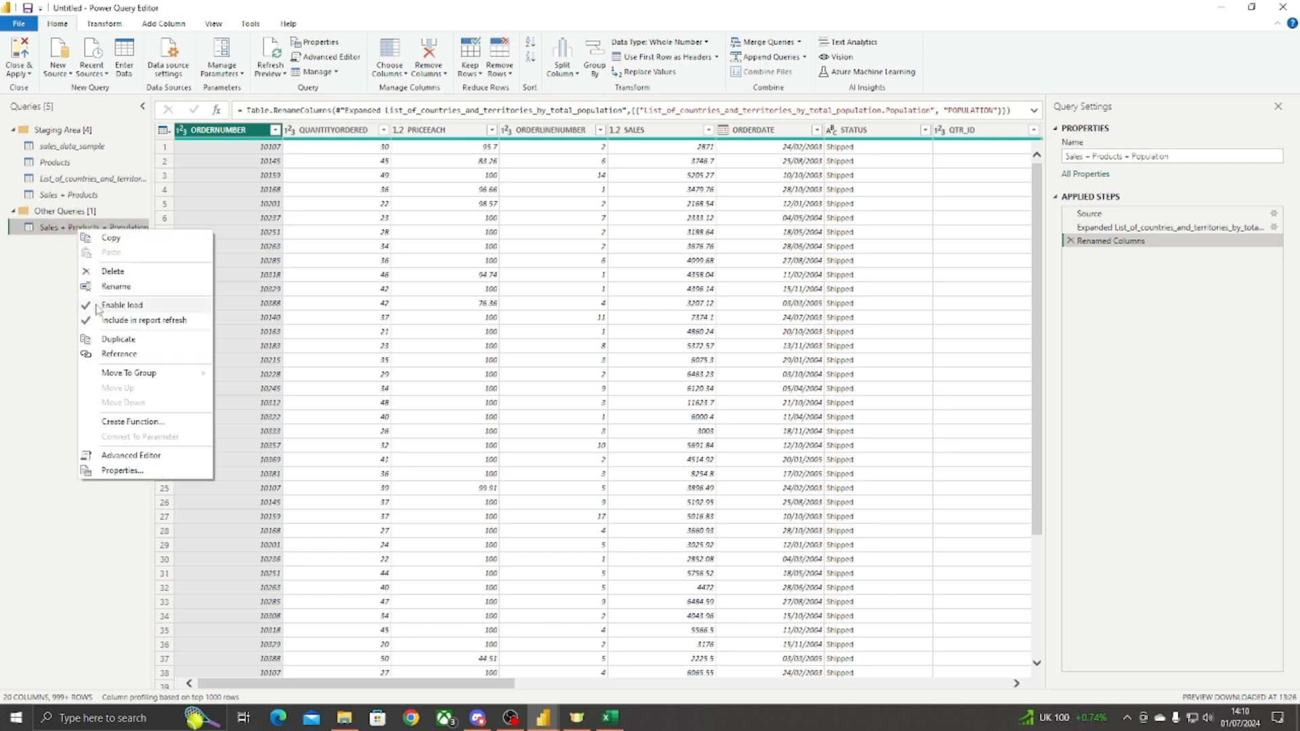
pyautogui.click(42, 283)
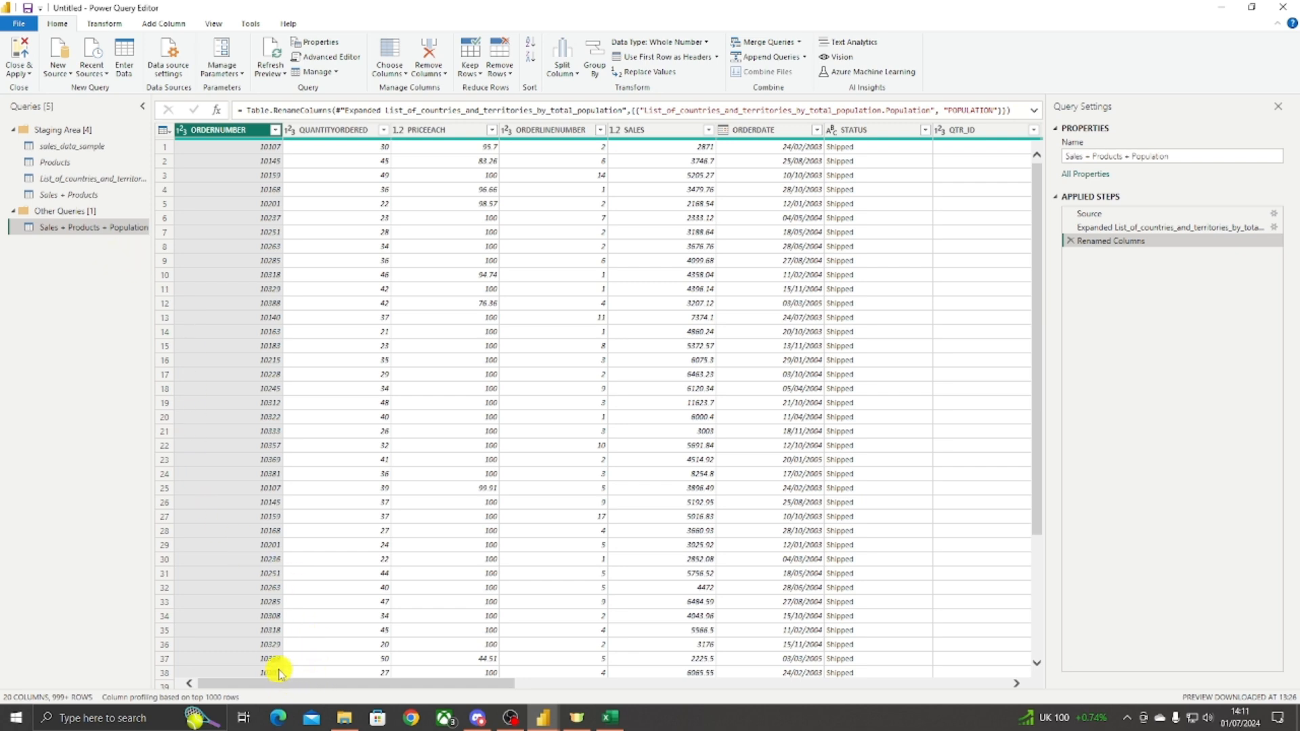
# Step: Review the columns of Sales + Products + Population and the data and applied steps of each staging query
pyautogui.moveTo(271, 685); pyautogui.dragTo(653, 690)
pyautogui.moveTo(703, 688); pyautogui.dragTo(757, 687)
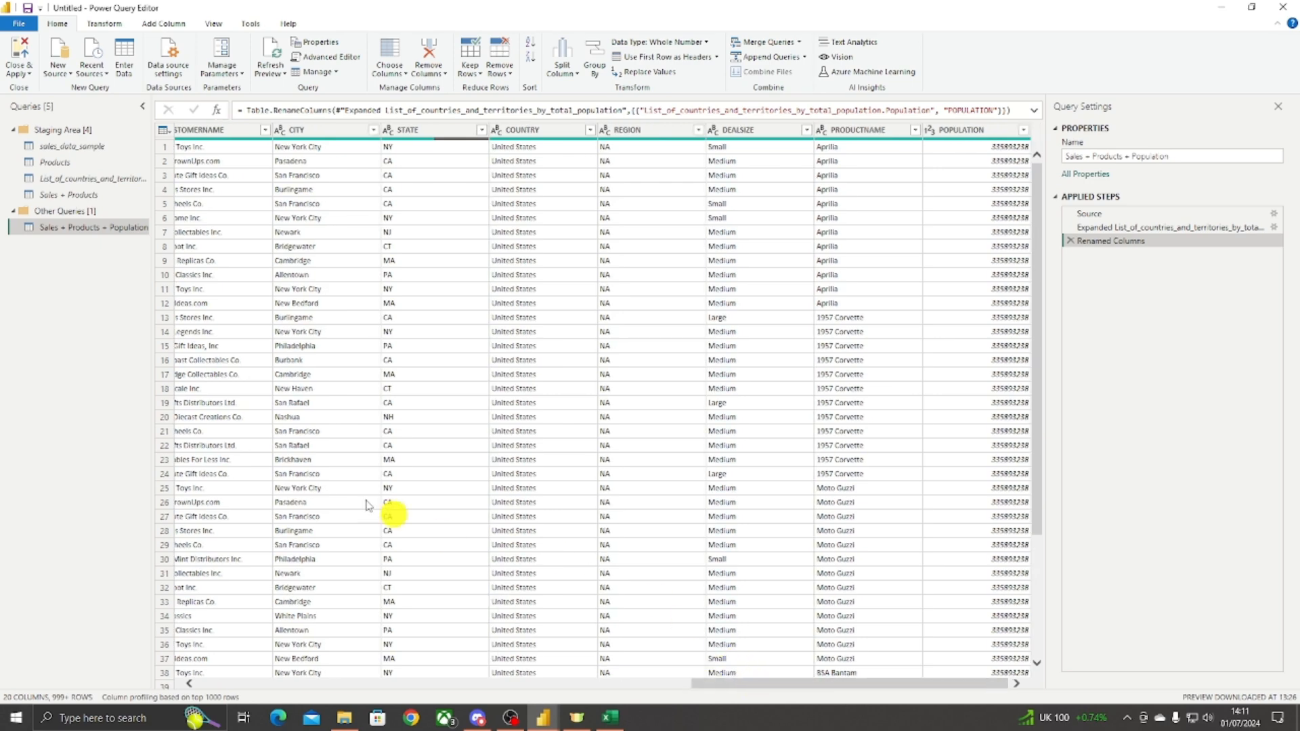
pyautogui.click(50, 153)
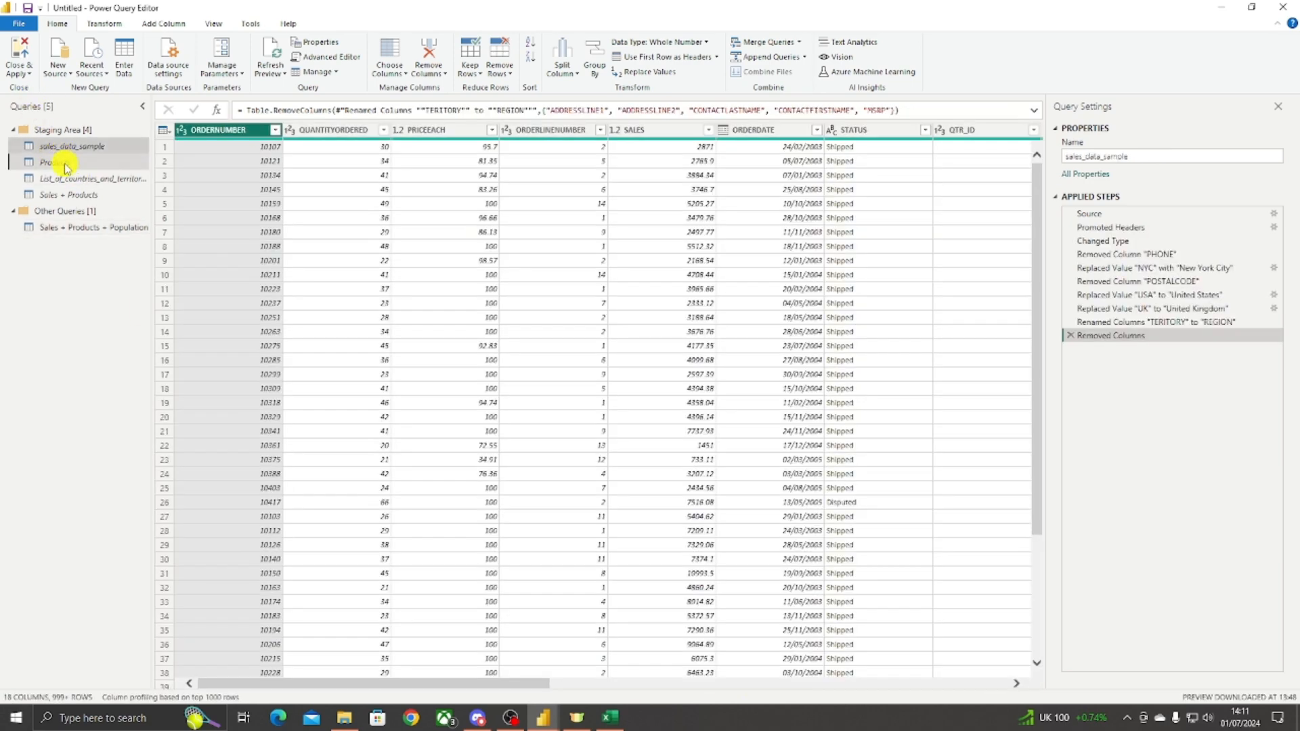
pyautogui.click(61, 162)
pyautogui.click(76, 179)
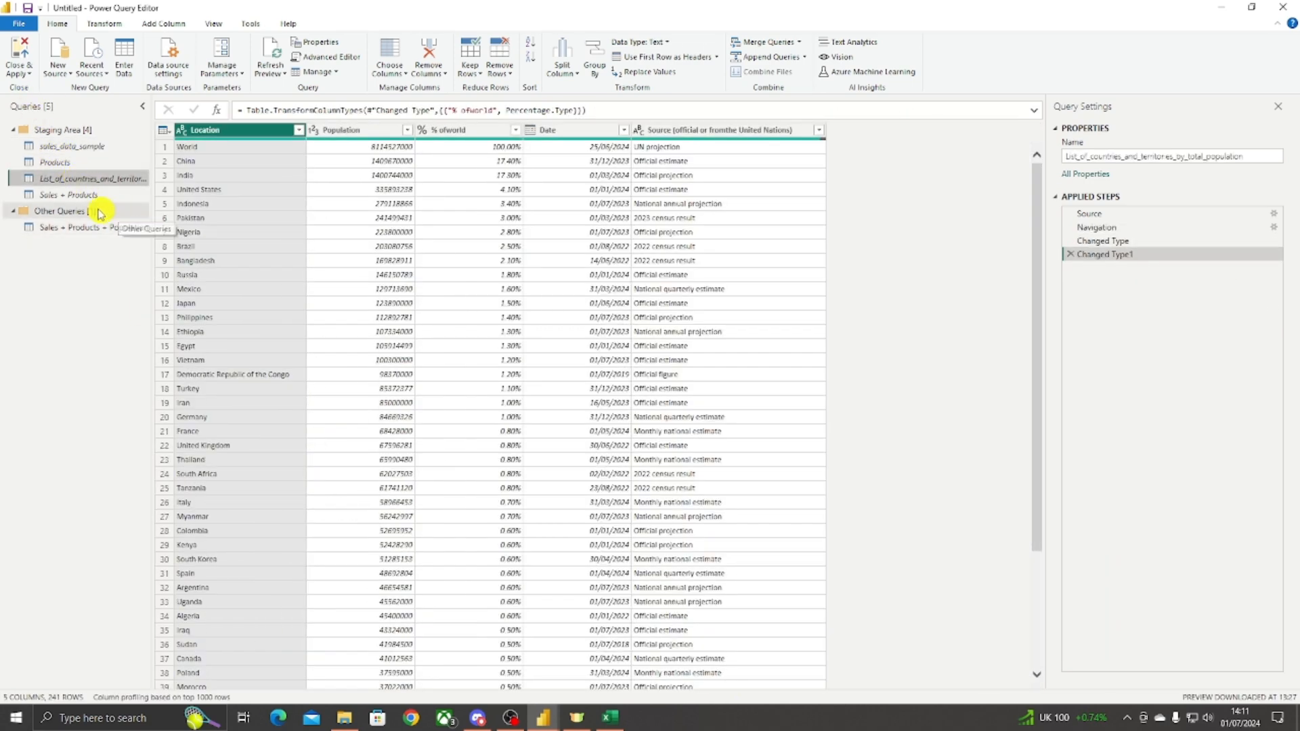
pyautogui.click(67, 164)
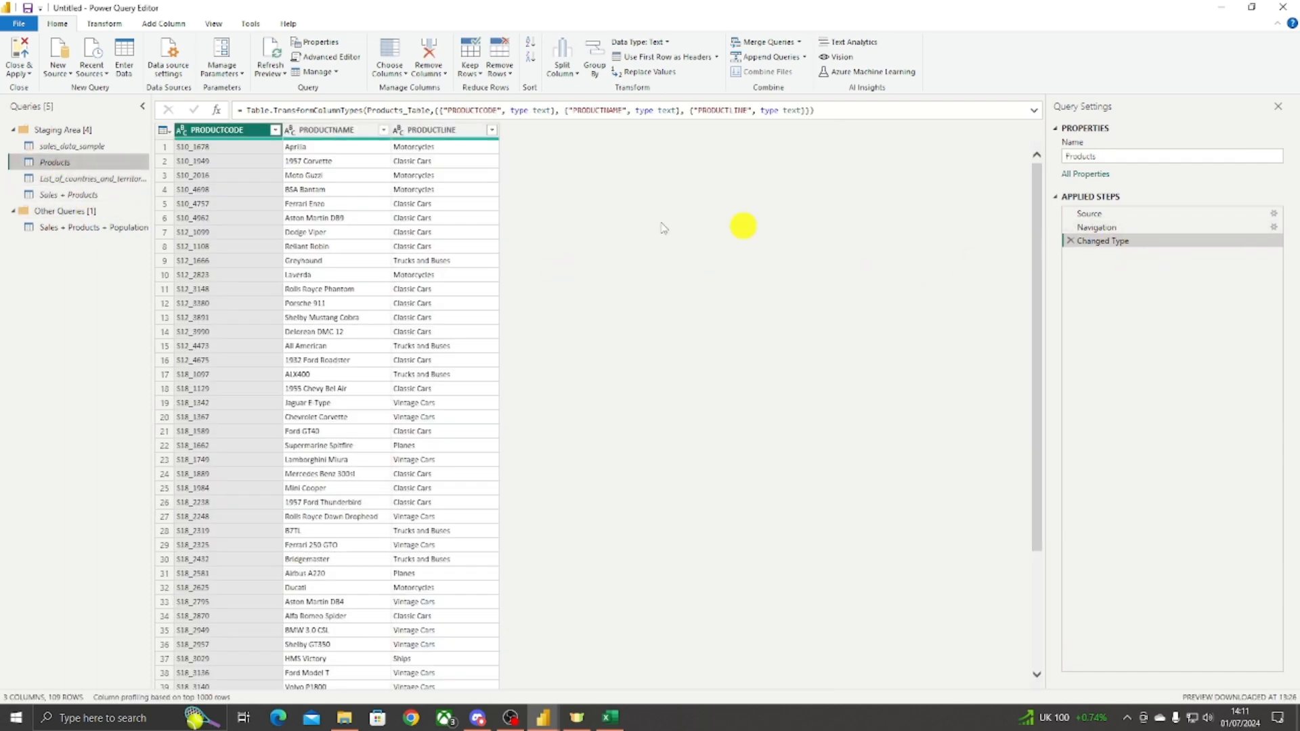
pyautogui.click(65, 146)
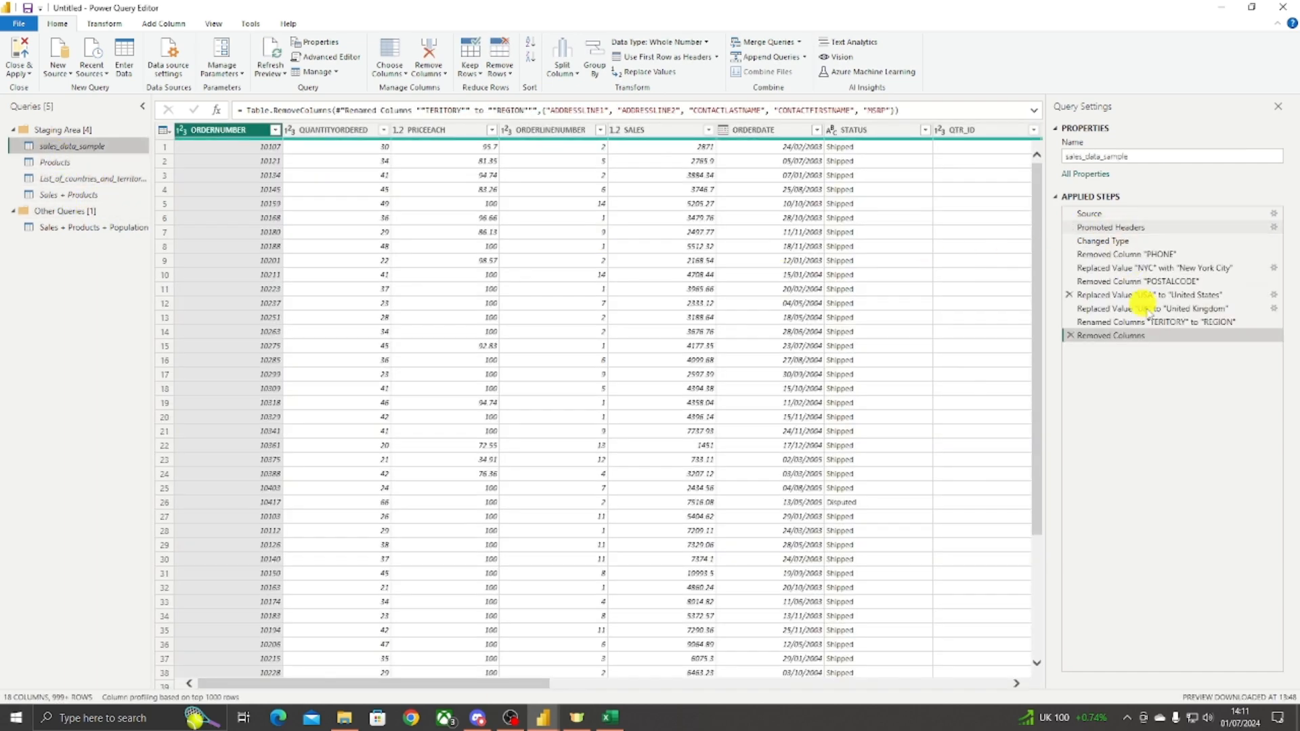
pyautogui.click(69, 195)
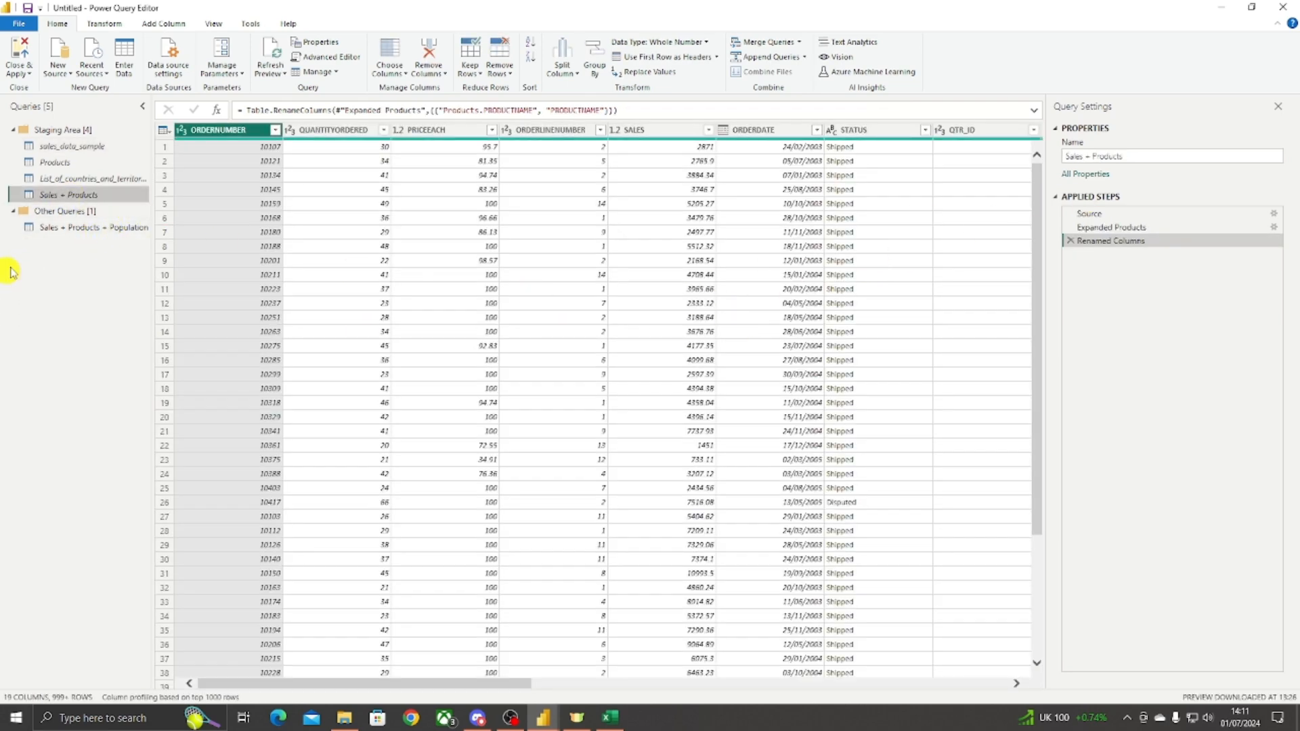
pyautogui.click(88, 228)
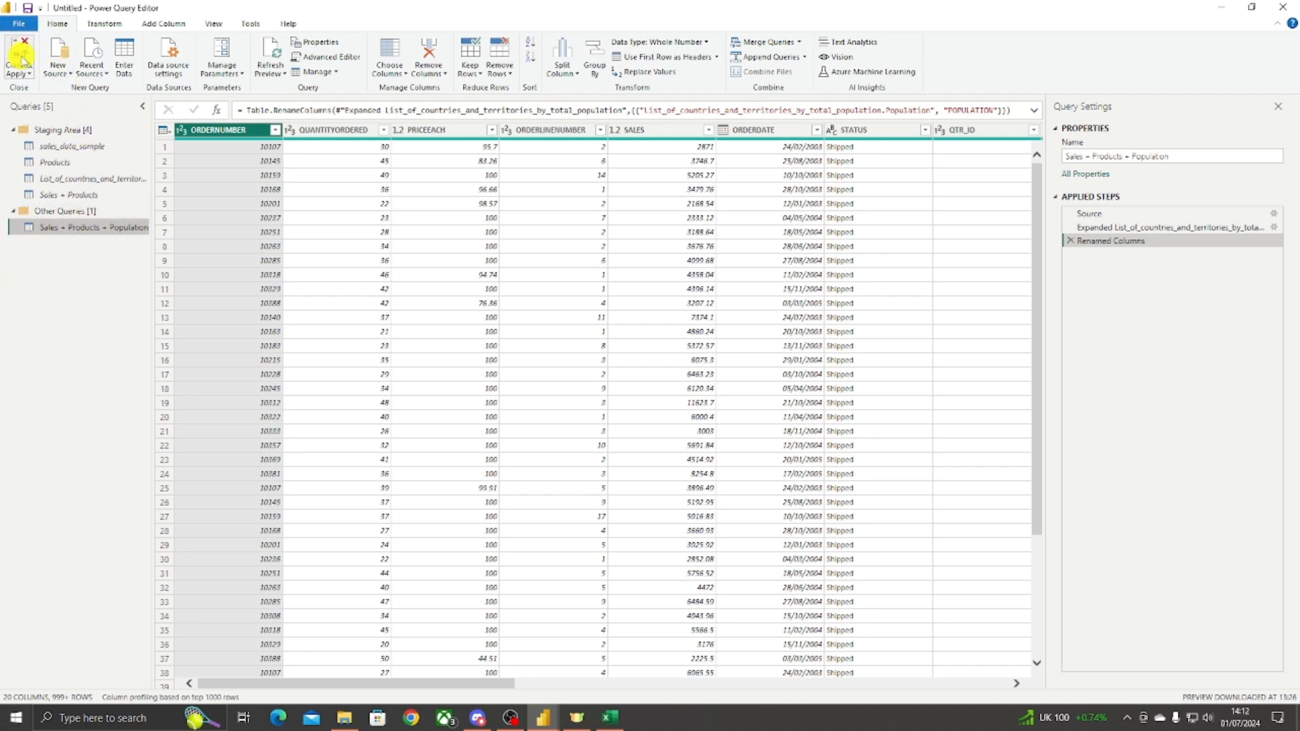
# Step: Close and apply the queries, and inspect the loaded Sales + Products + Population table in the model view and report field list
pyautogui.click(20, 53)
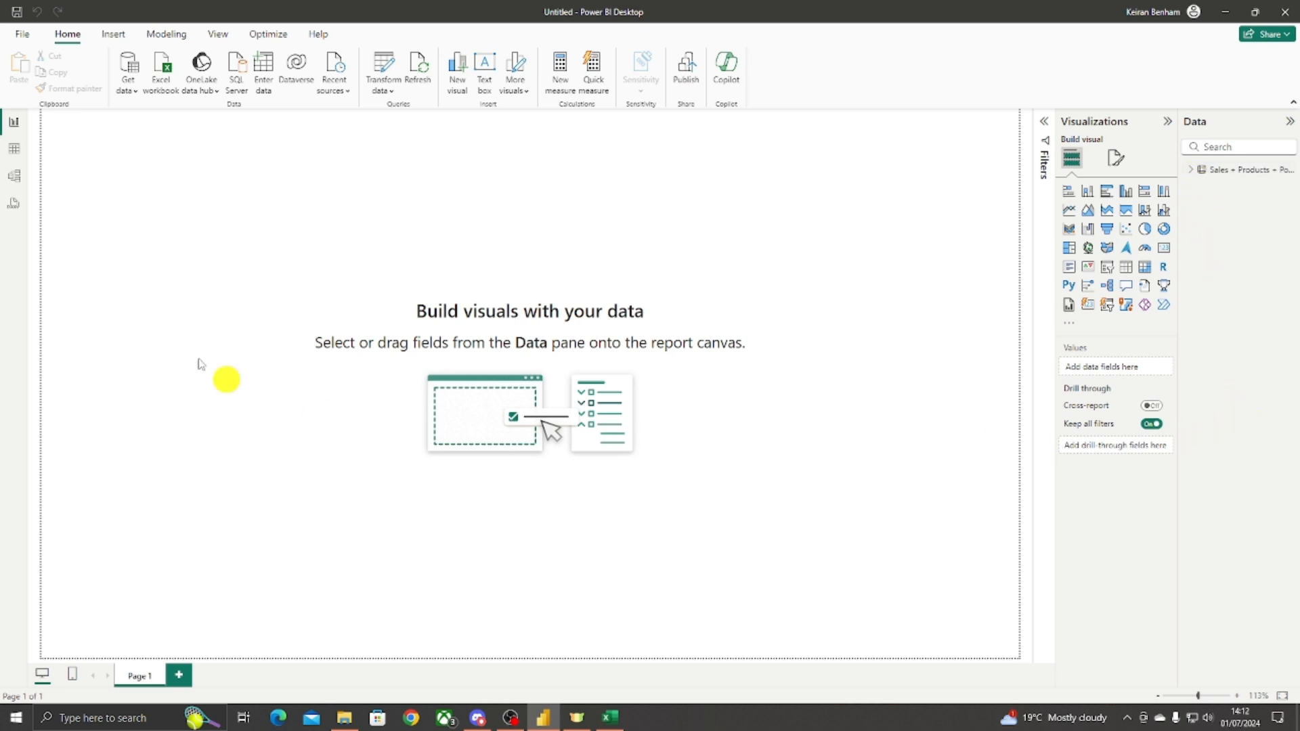
pyautogui.click(13, 175)
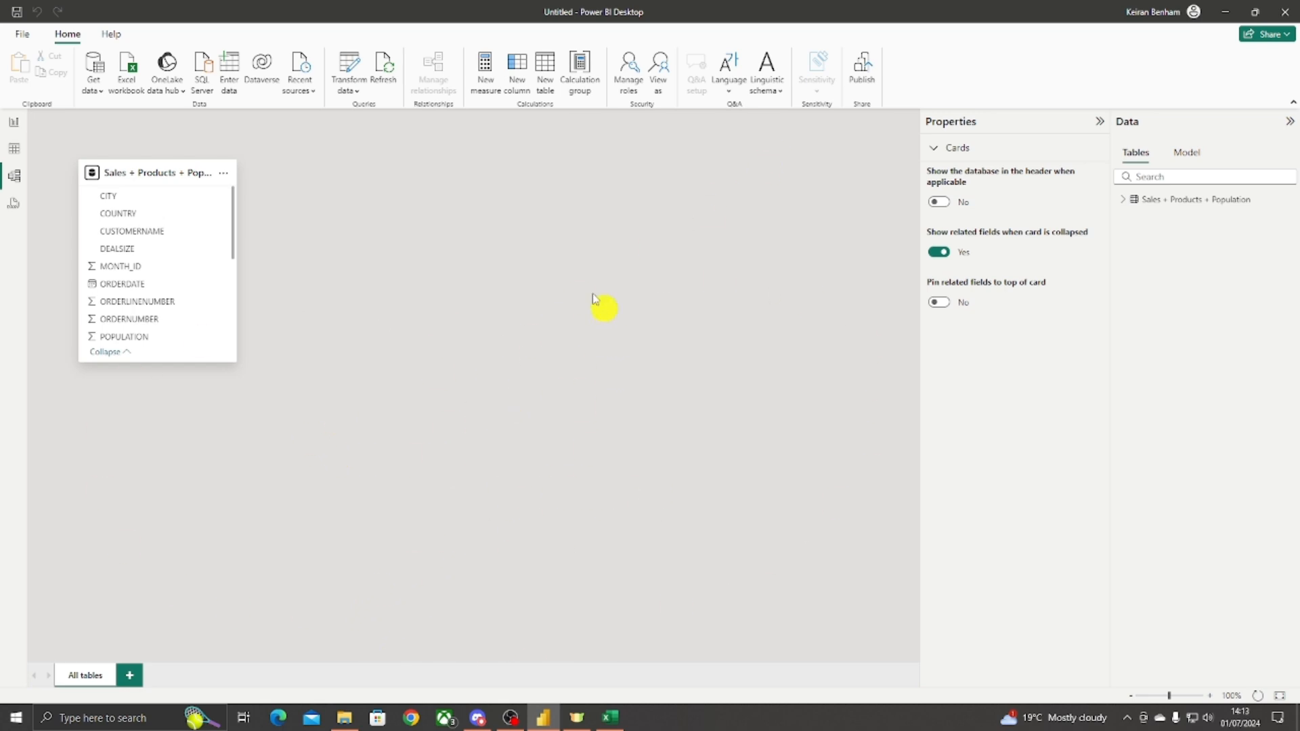
pyautogui.click(13, 122)
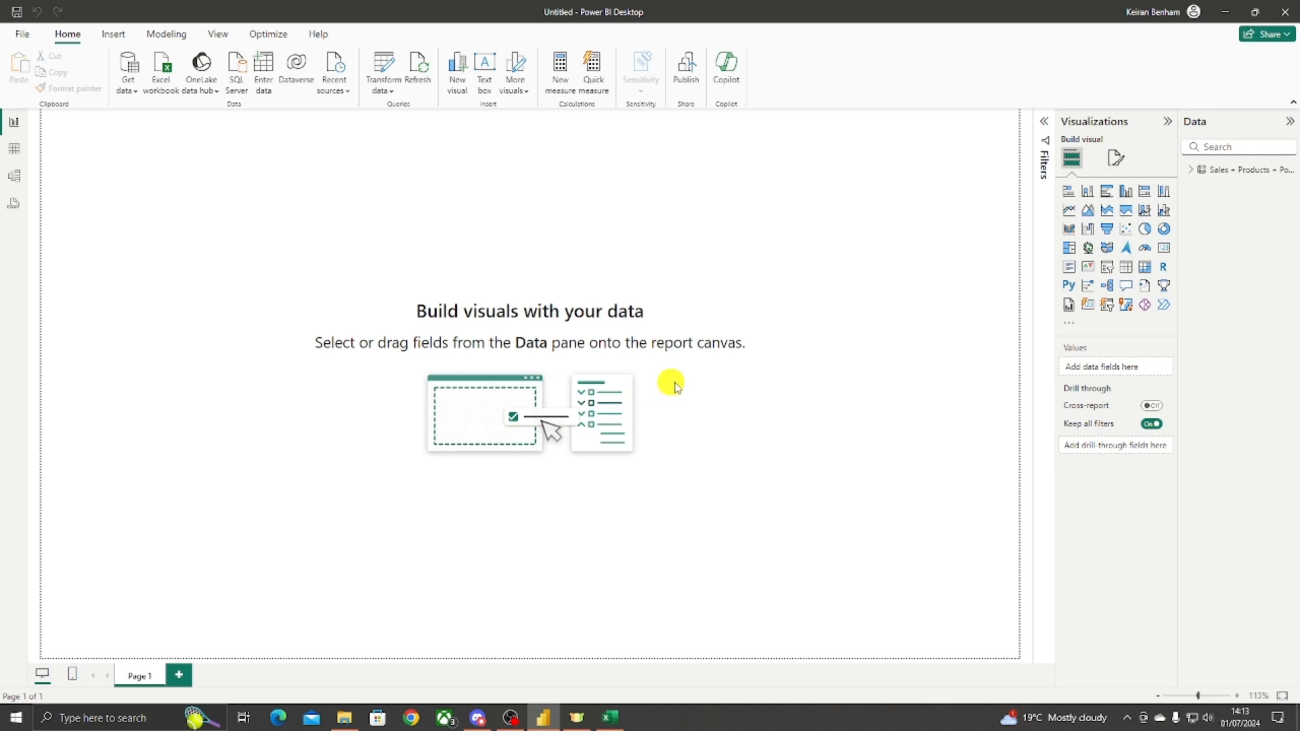
pyautogui.click(1190, 169)
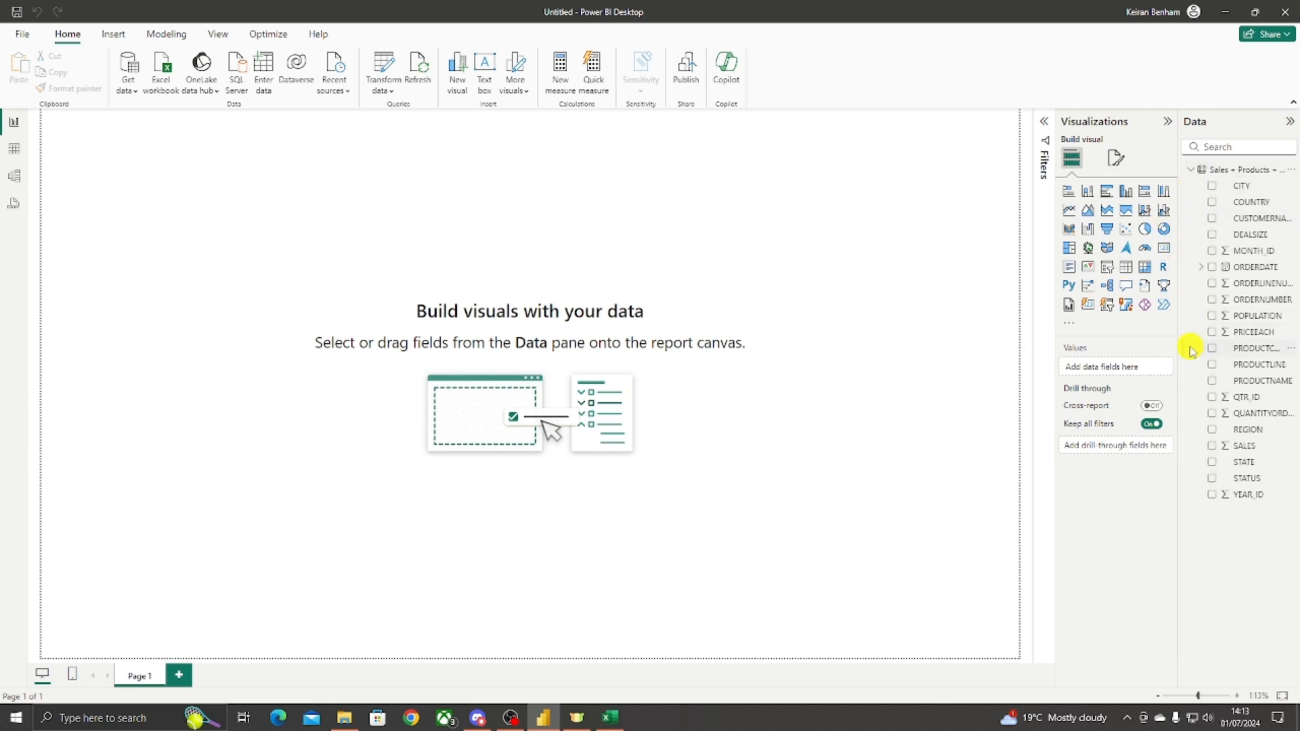